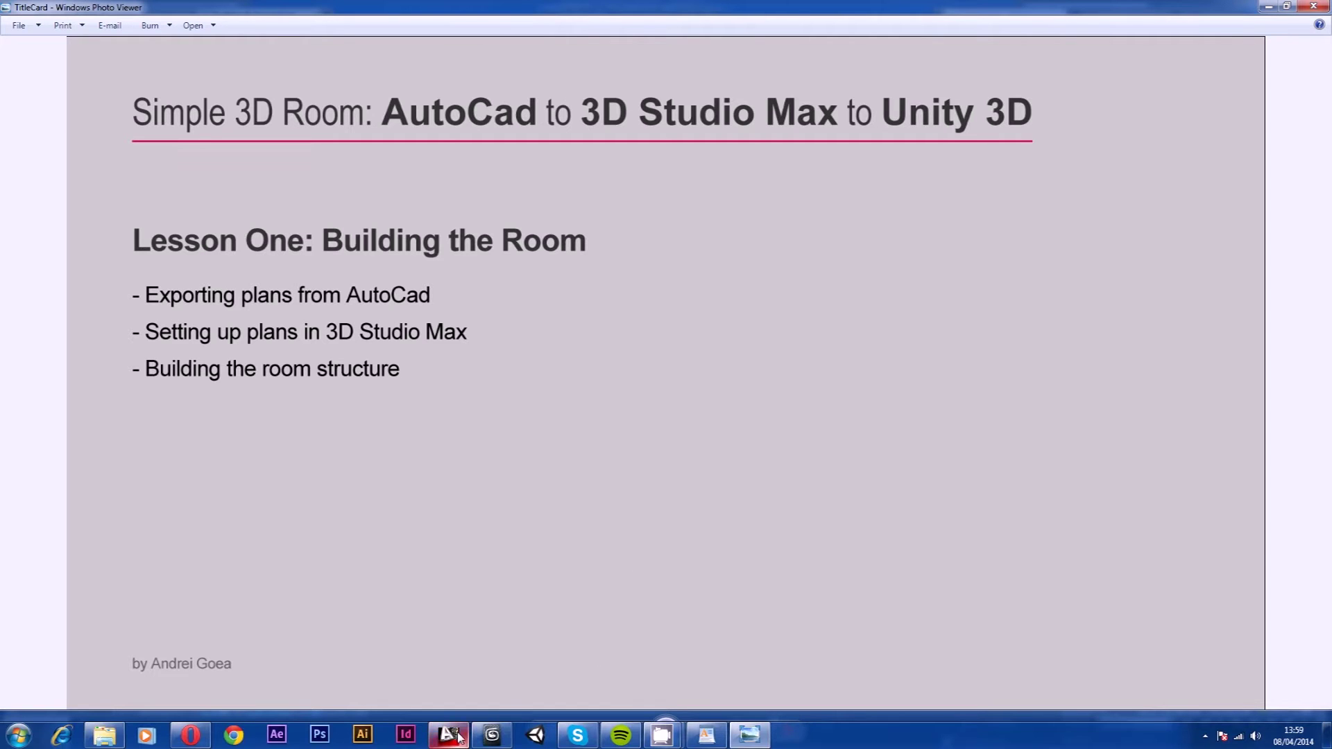
# - Switch to AutoCAD and examine the floor plans on the layout sheet, especially the second floor plan
pyautogui.click(448, 739)
pyautogui.scroll(-10, 613, 406)
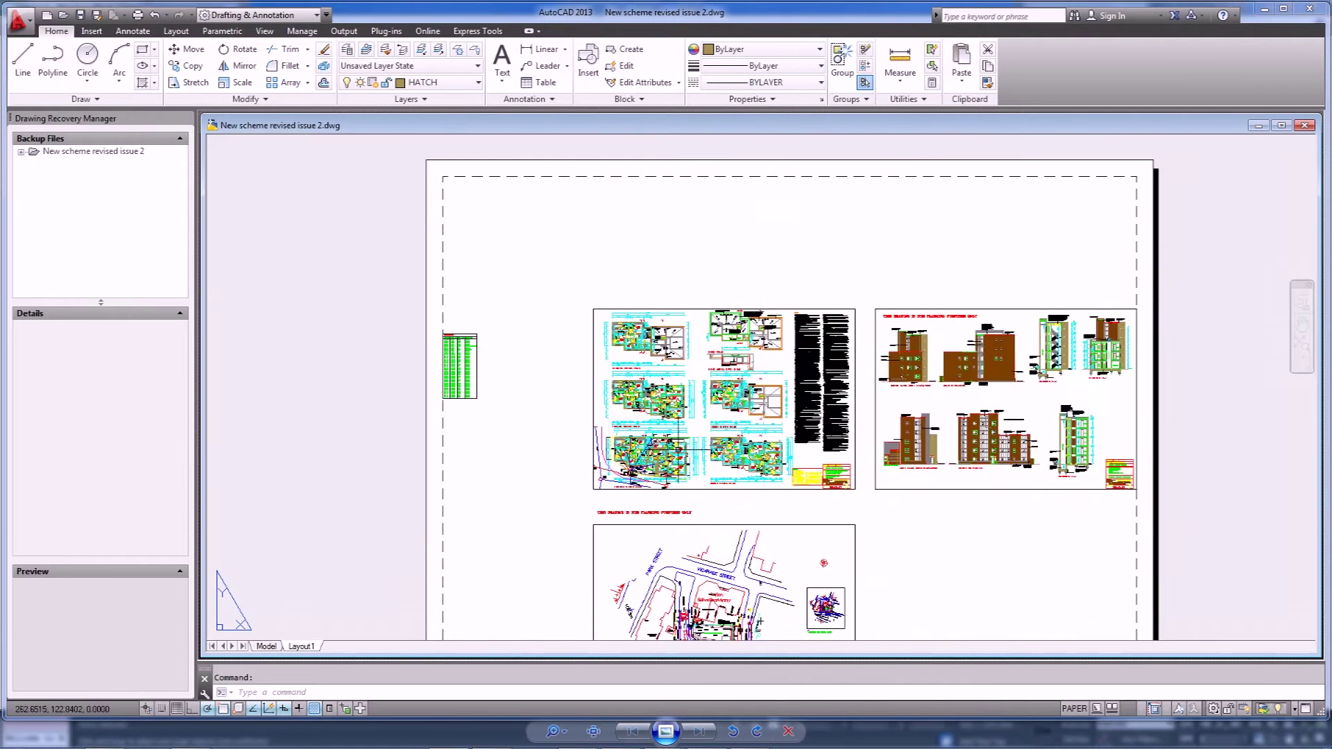
pyautogui.scroll(1, 803, 494)
pyautogui.moveTo(803, 494); pyautogui.dragTo(748, 544, button='middle')
pyautogui.scroll(-1, 689, 397)
pyautogui.scroll(1, 748, 545)
pyautogui.scroll(1, 570, 492)
pyautogui.scroll(3, 462, 326)
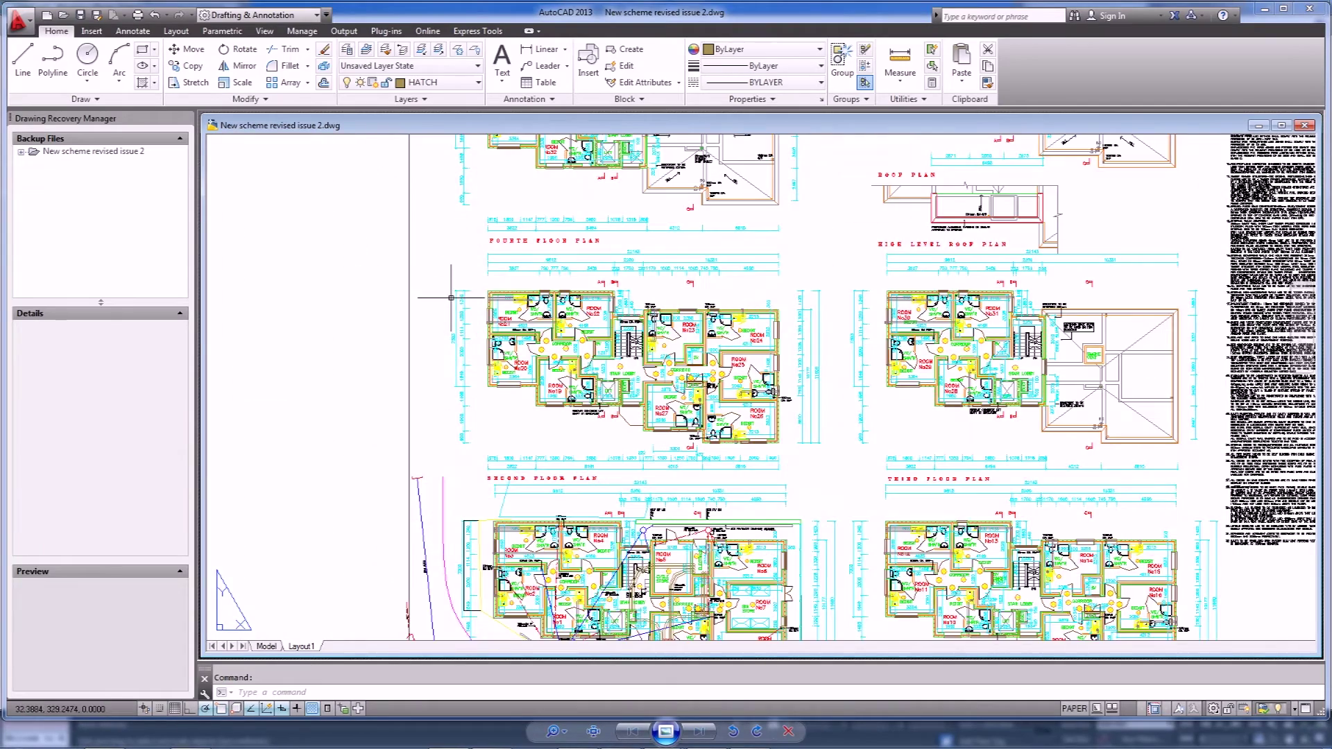
pyautogui.scroll(3, 471, 388)
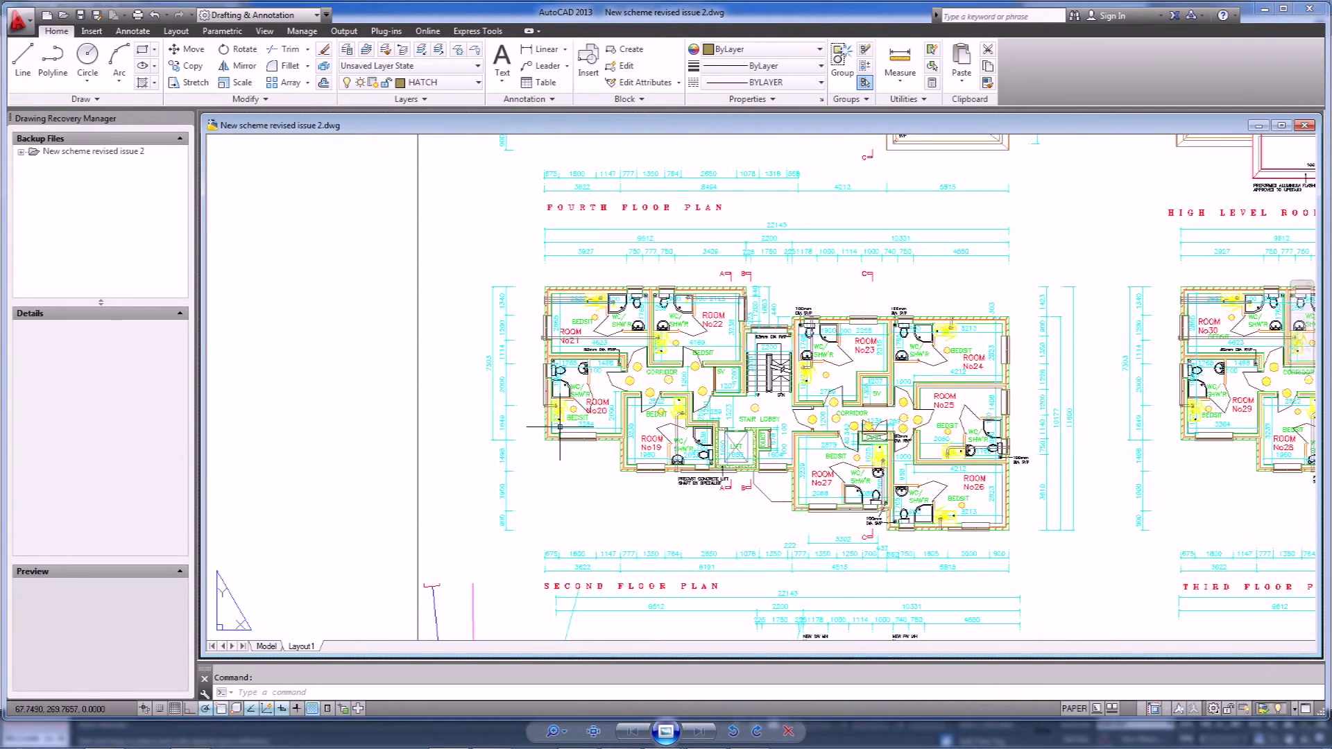
pyautogui.scroll(-4, 863, 466)
pyautogui.scroll(-1, 863, 466)
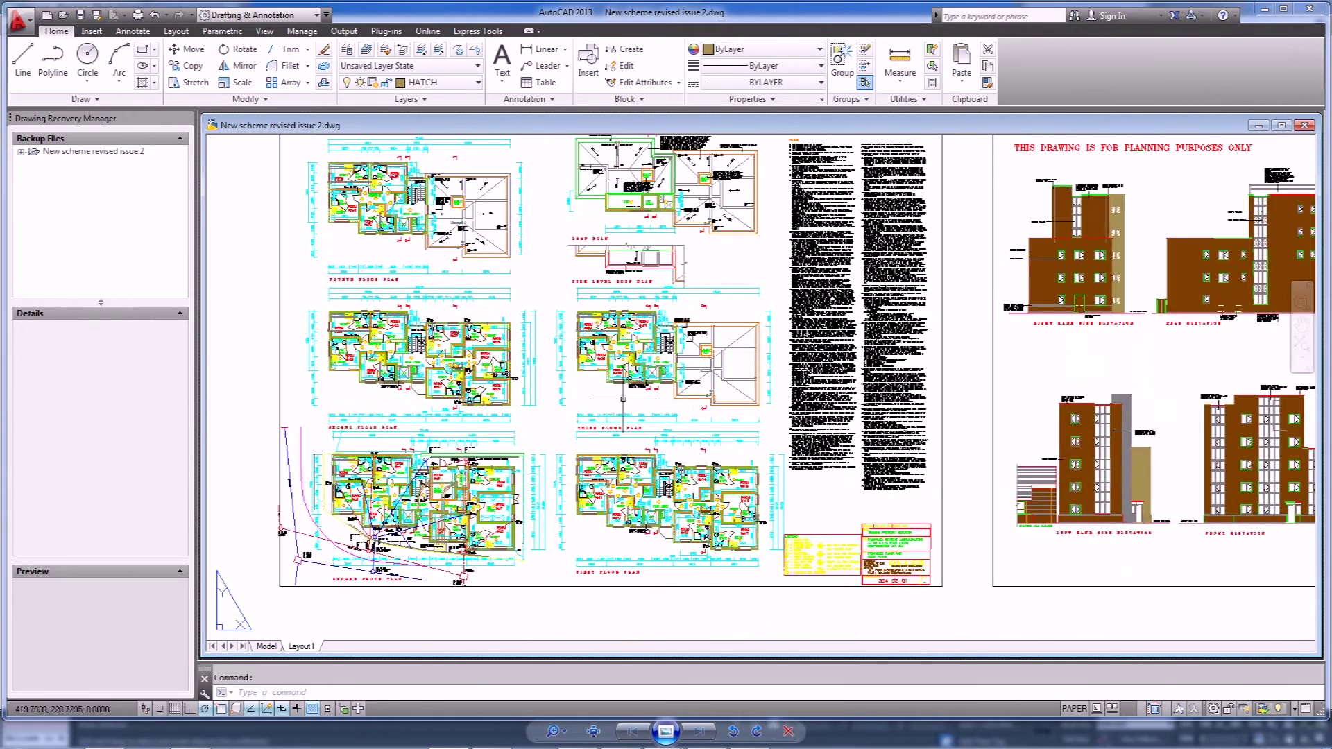
pyautogui.scroll(1, 553, 404)
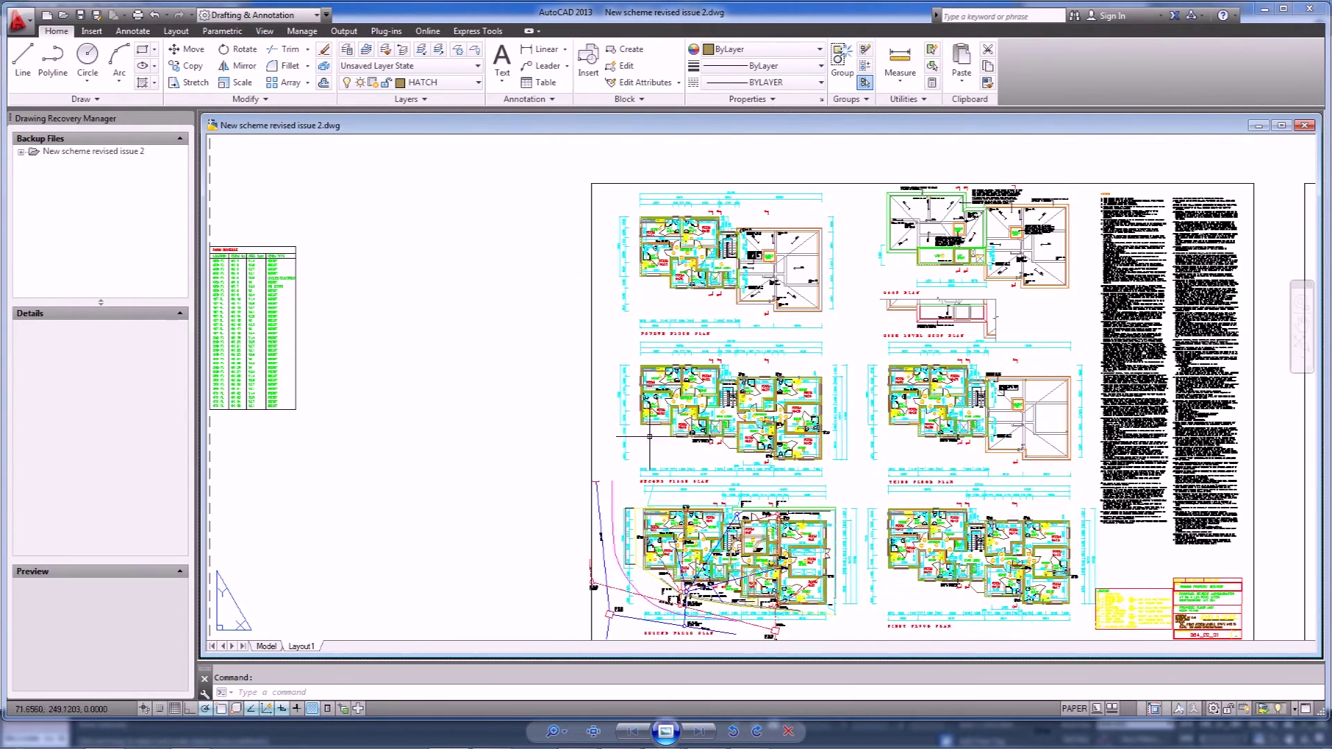
pyautogui.scroll(2, 645, 424)
pyautogui.moveTo(732, 425); pyautogui.dragTo(683, 479, button='middle')
pyautogui.moveTo(1075, 384); pyautogui.dragTo(1005, 369, button='middle')
pyautogui.scroll(2, 732, 500)
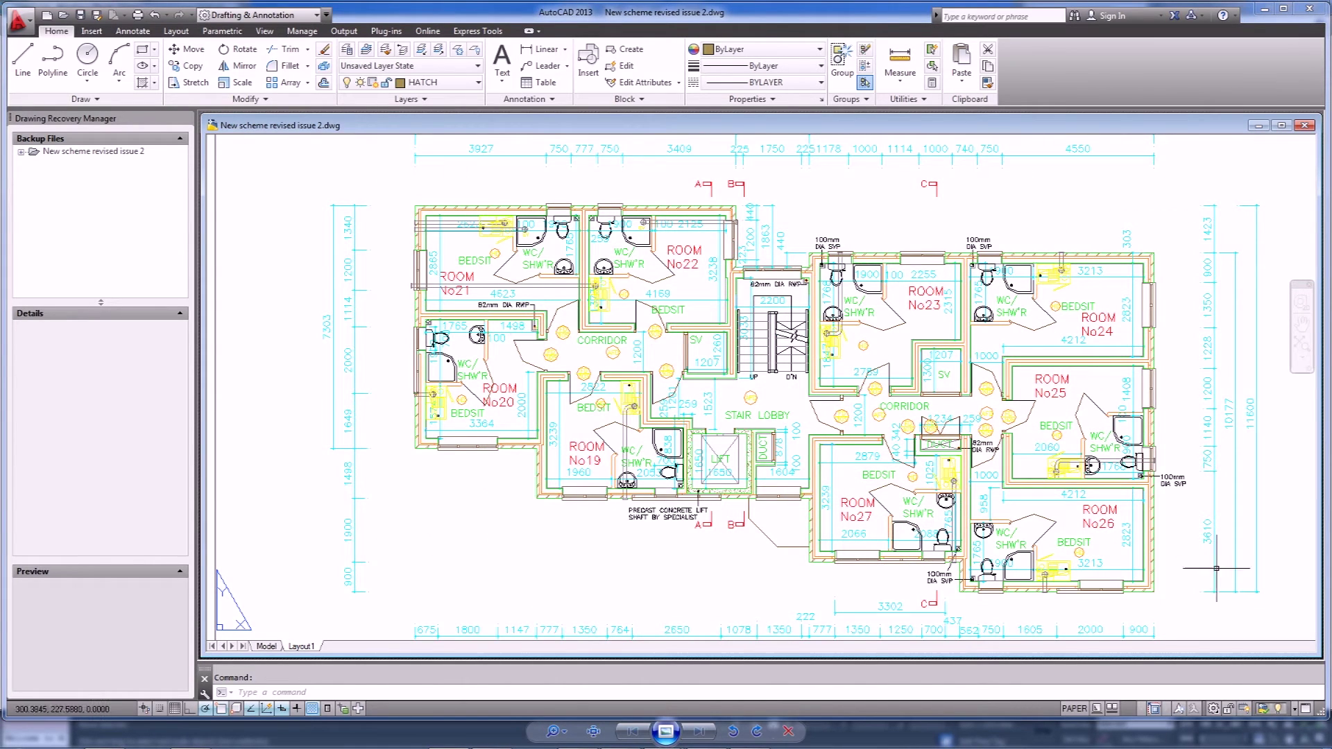
# - Inspect Room No20 on the second floor plan and review how the plans and elevations are arranged on the sheets
pyautogui.scroll(-1, 424, 450)
pyautogui.scroll(3, 529, 543)
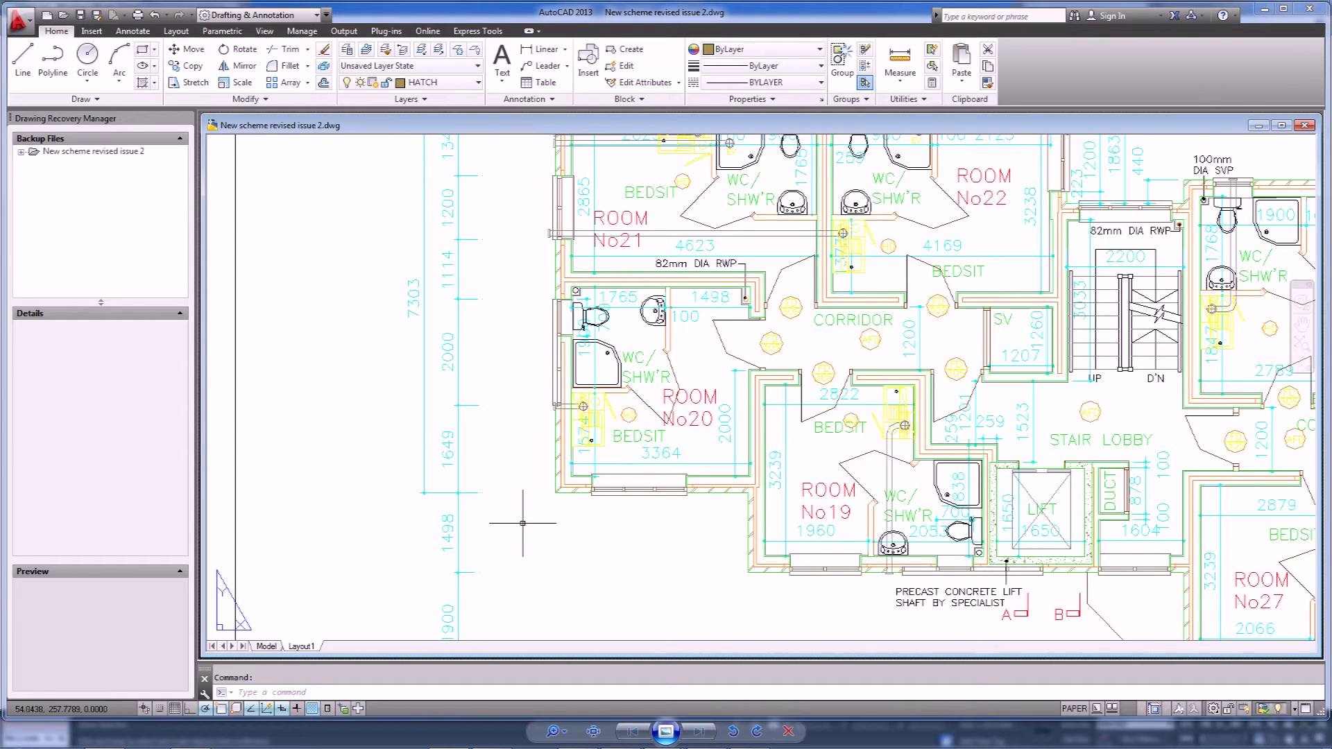
pyautogui.scroll(-6, 563, 528)
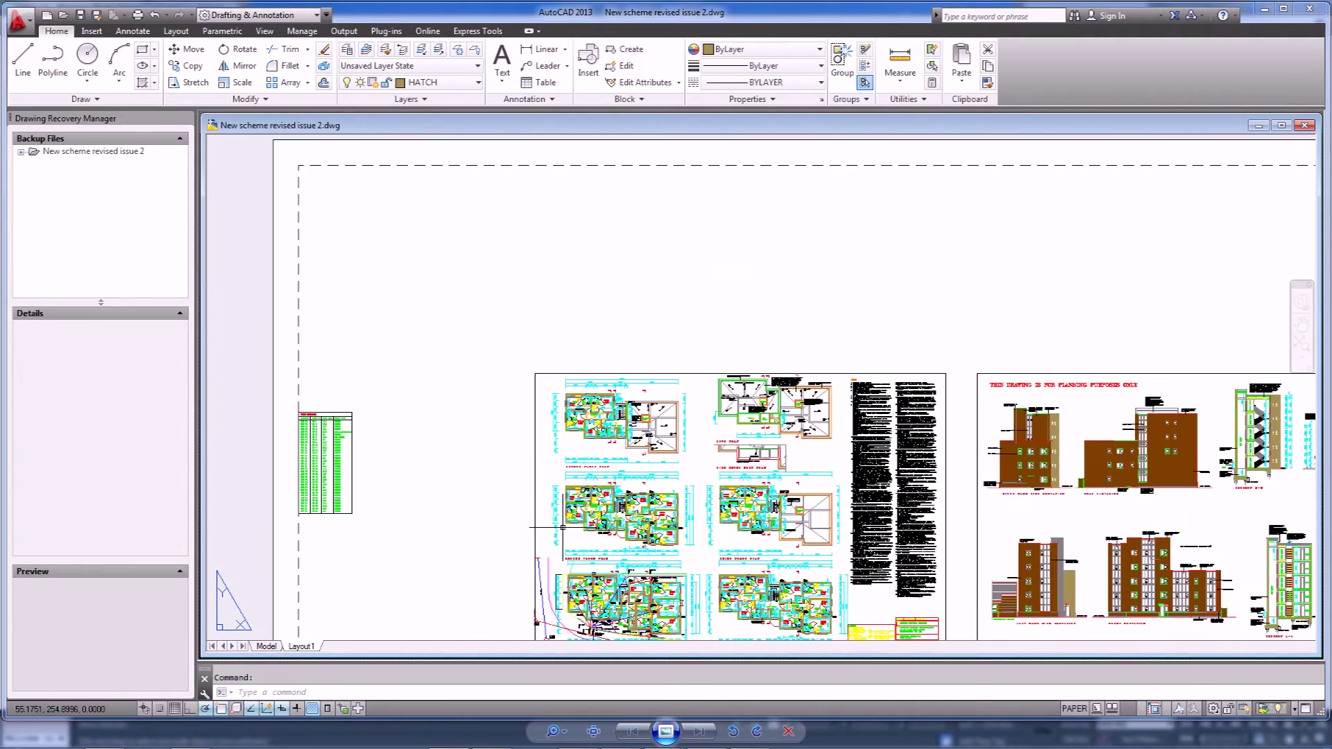
pyautogui.moveTo(572, 513); pyautogui.dragTo(574, 444, button='middle')
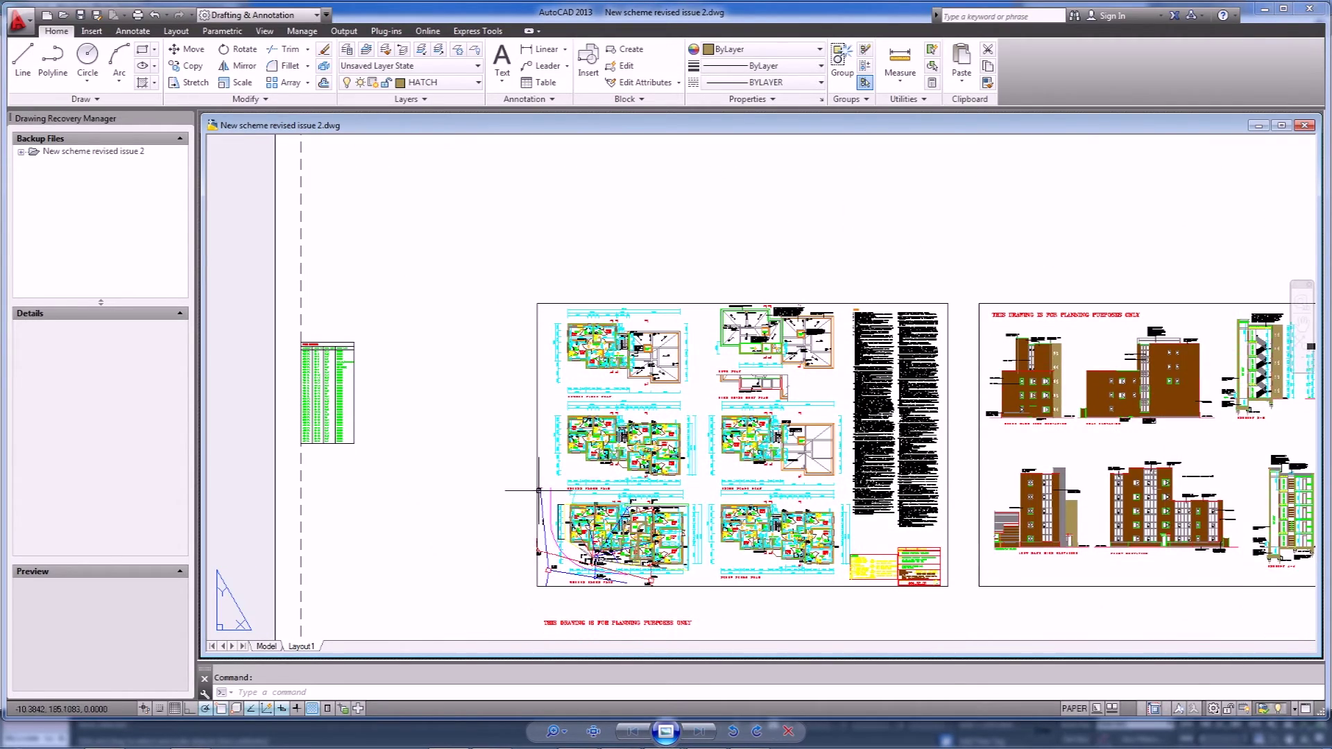
pyautogui.scroll(5, 539, 490)
pyautogui.scroll(-5, 478, 376)
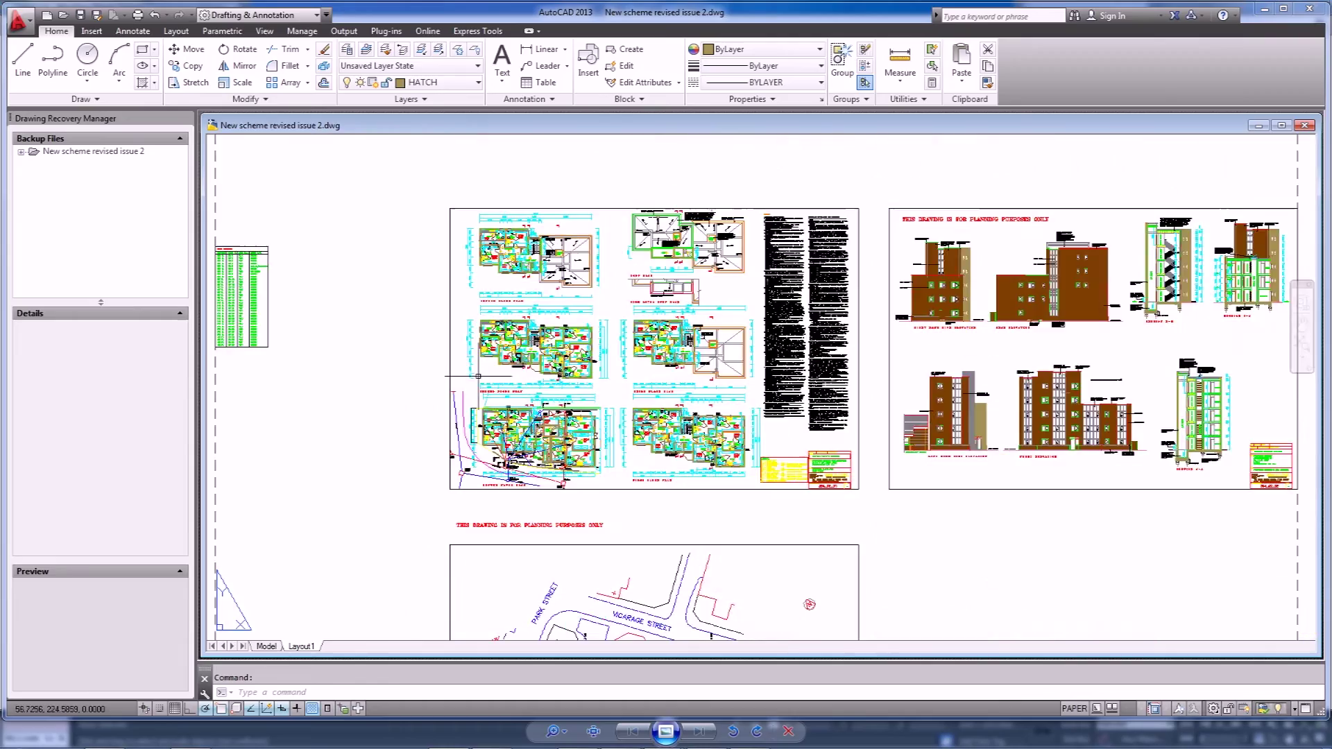
pyautogui.scroll(4, 478, 376)
pyautogui.doubleClick(492, 416)
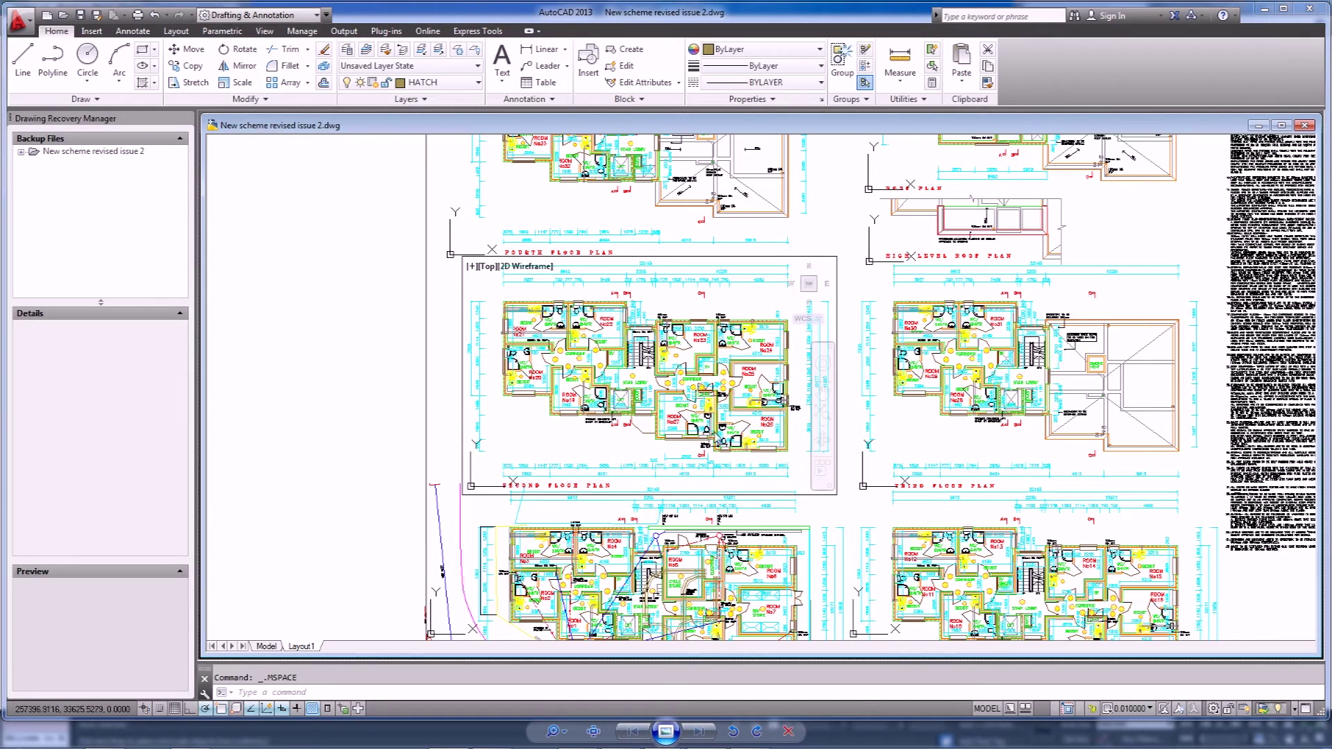
pyautogui.doubleClick(446, 364)
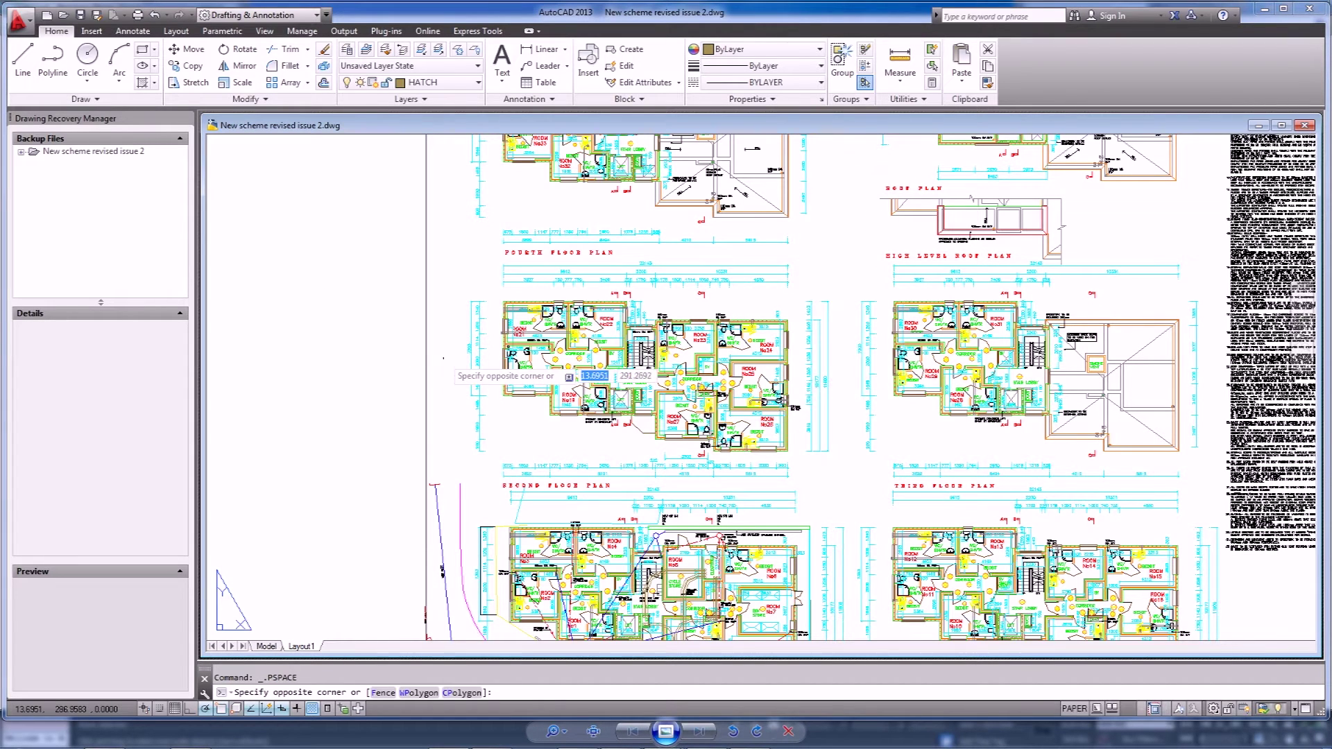
pyautogui.click(498, 429)
pyautogui.click(609, 339)
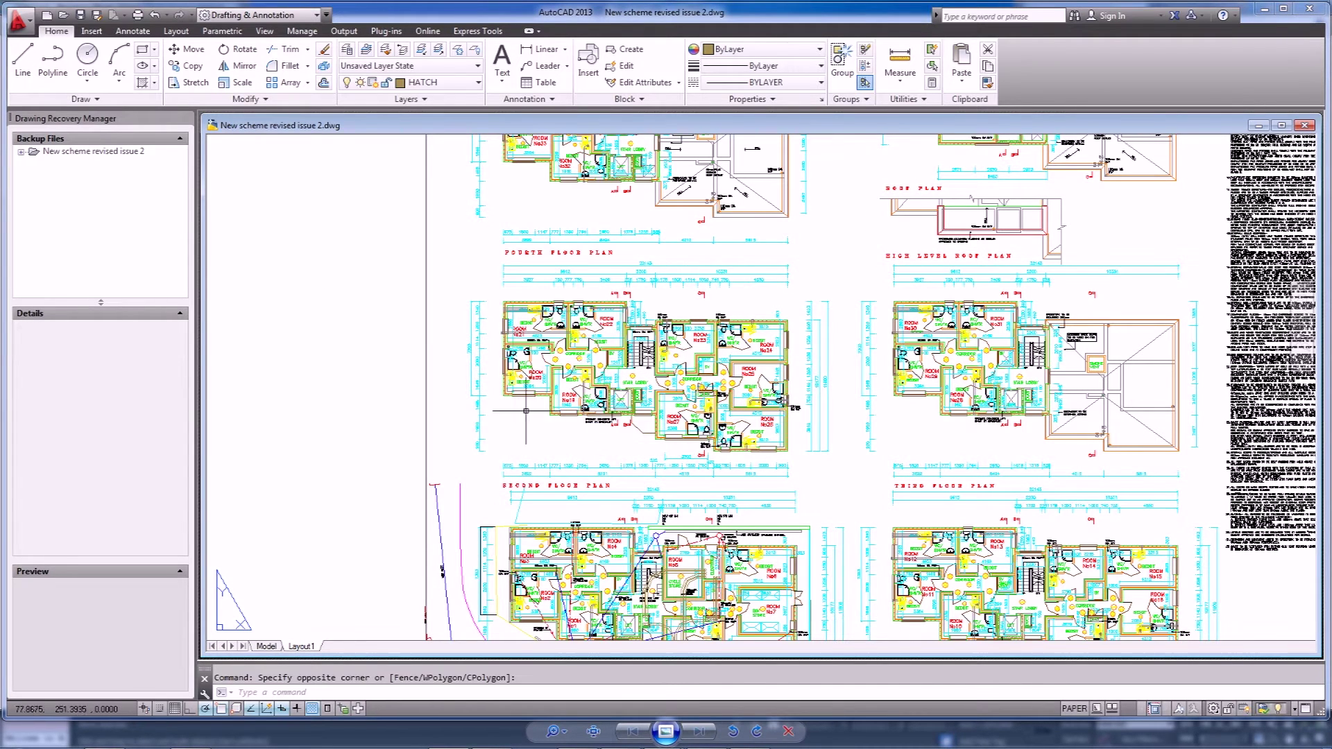
# - Activate the second floor plan's viewport and copy all the geometry of Room No20 to the clipboard
pyautogui.scroll(4, 476, 396)
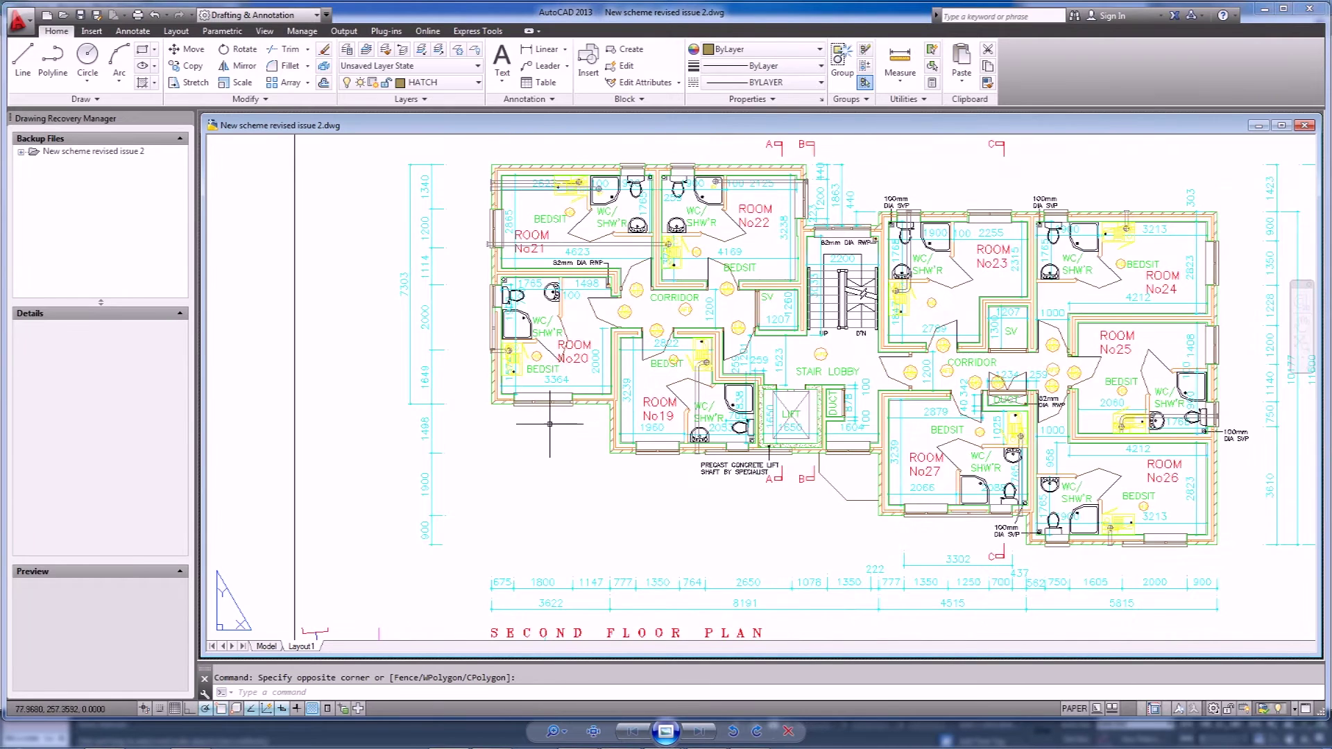
pyautogui.doubleClick(466, 428)
pyautogui.click(463, 428)
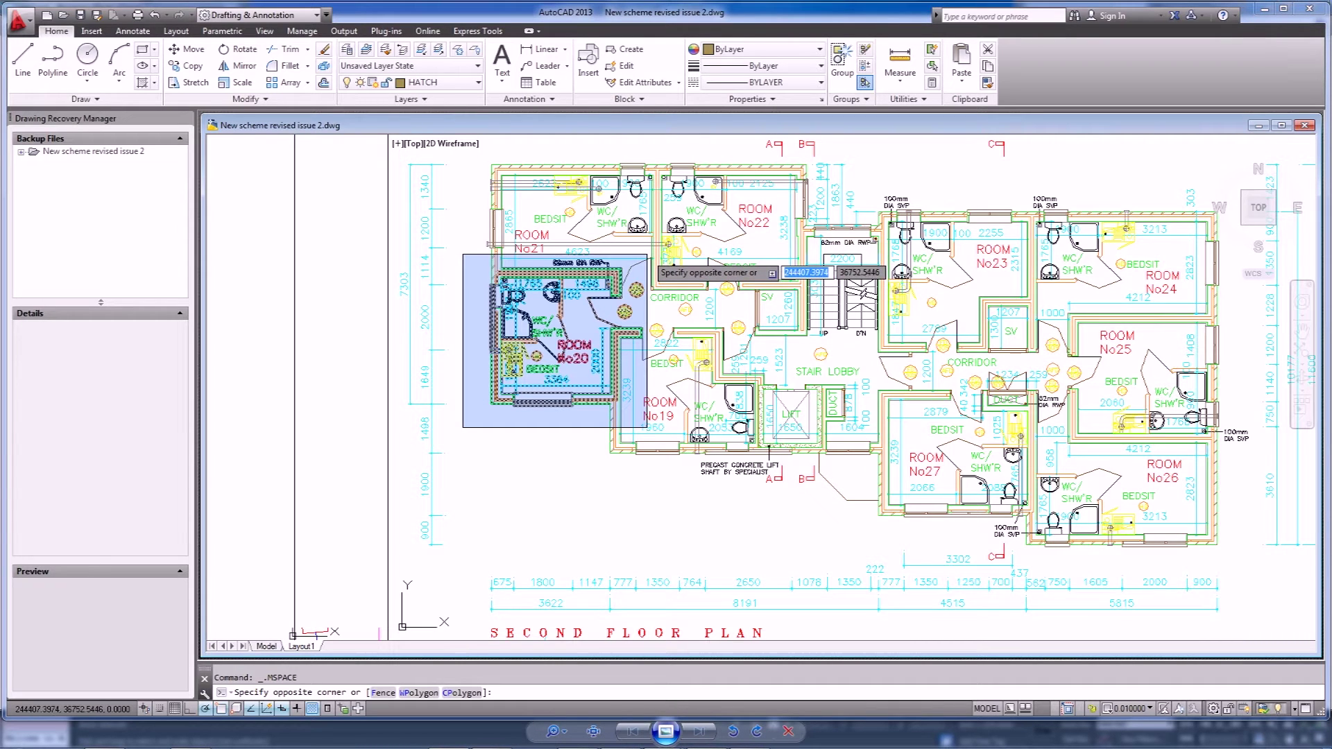
pyautogui.click(646, 255)
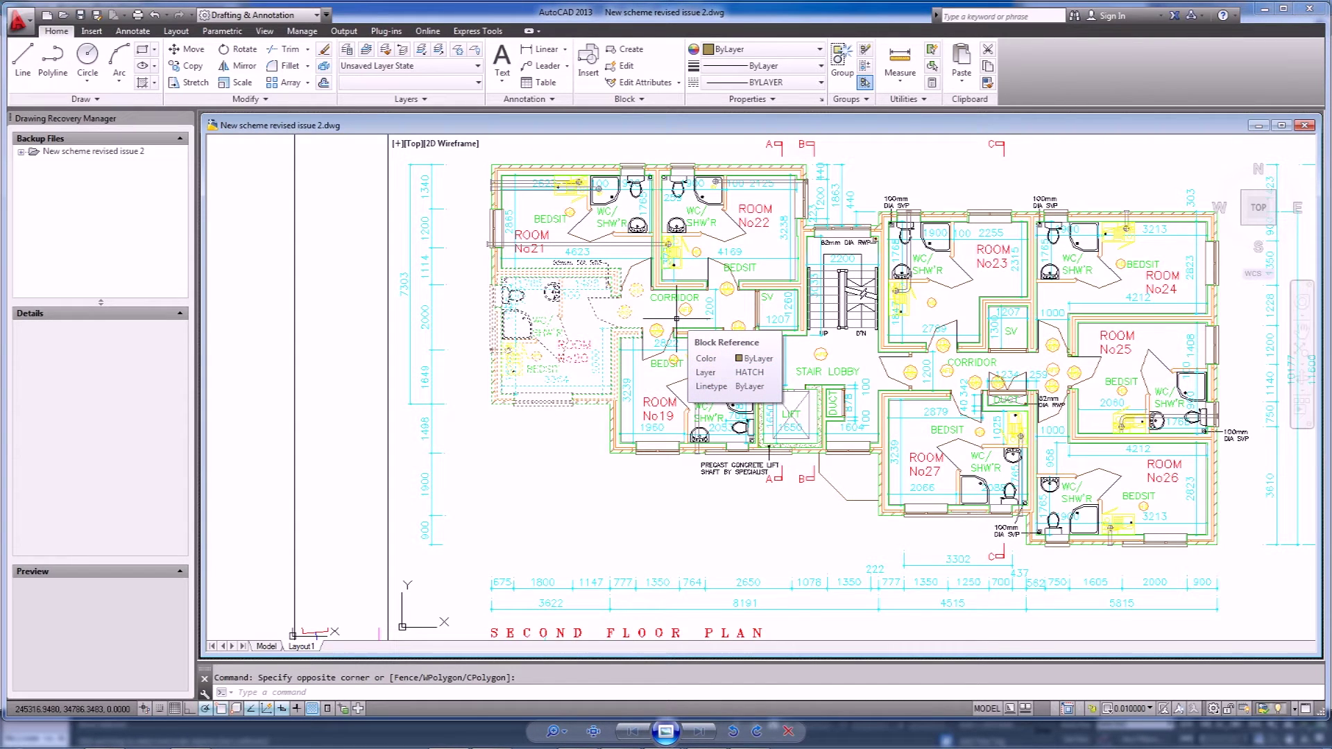
pyautogui.hotkey('ctrl', 'c')
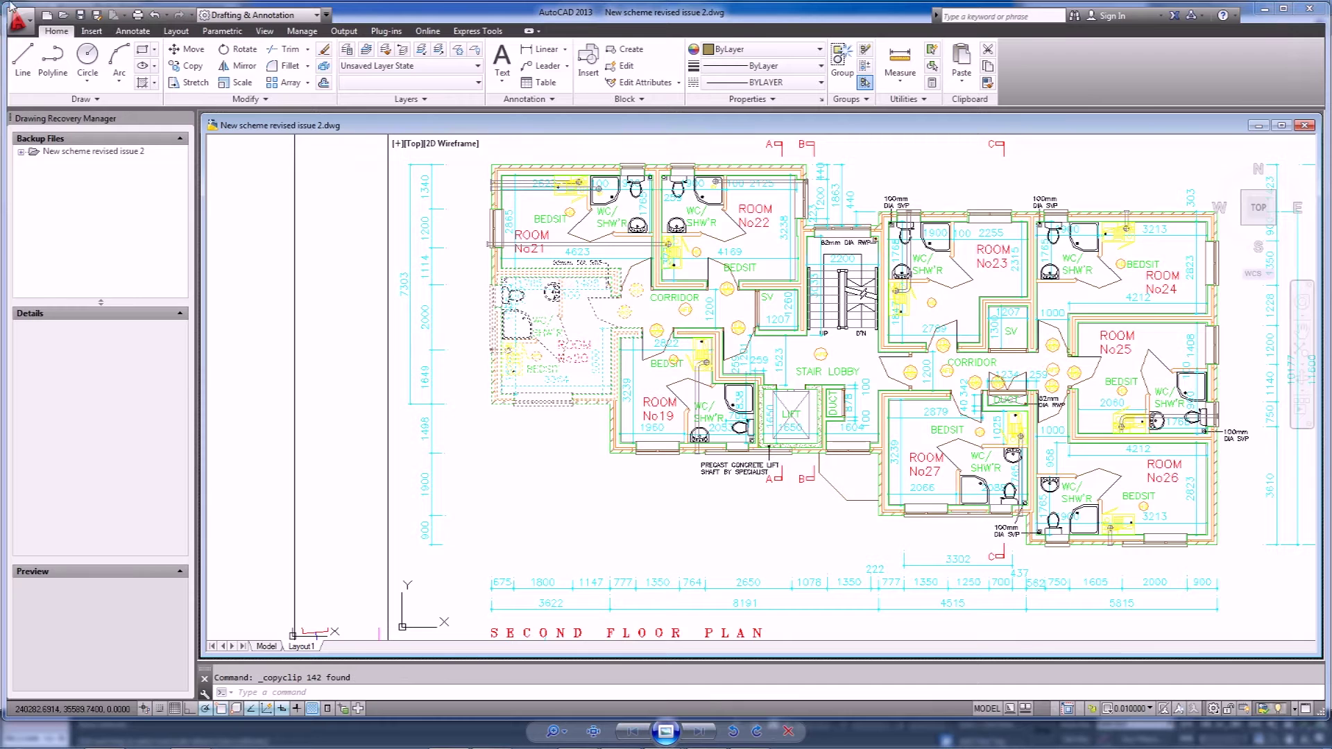
# - Create a new drawing from the acadiso template and paste the copied room plan into it
pyautogui.click(28, 27)
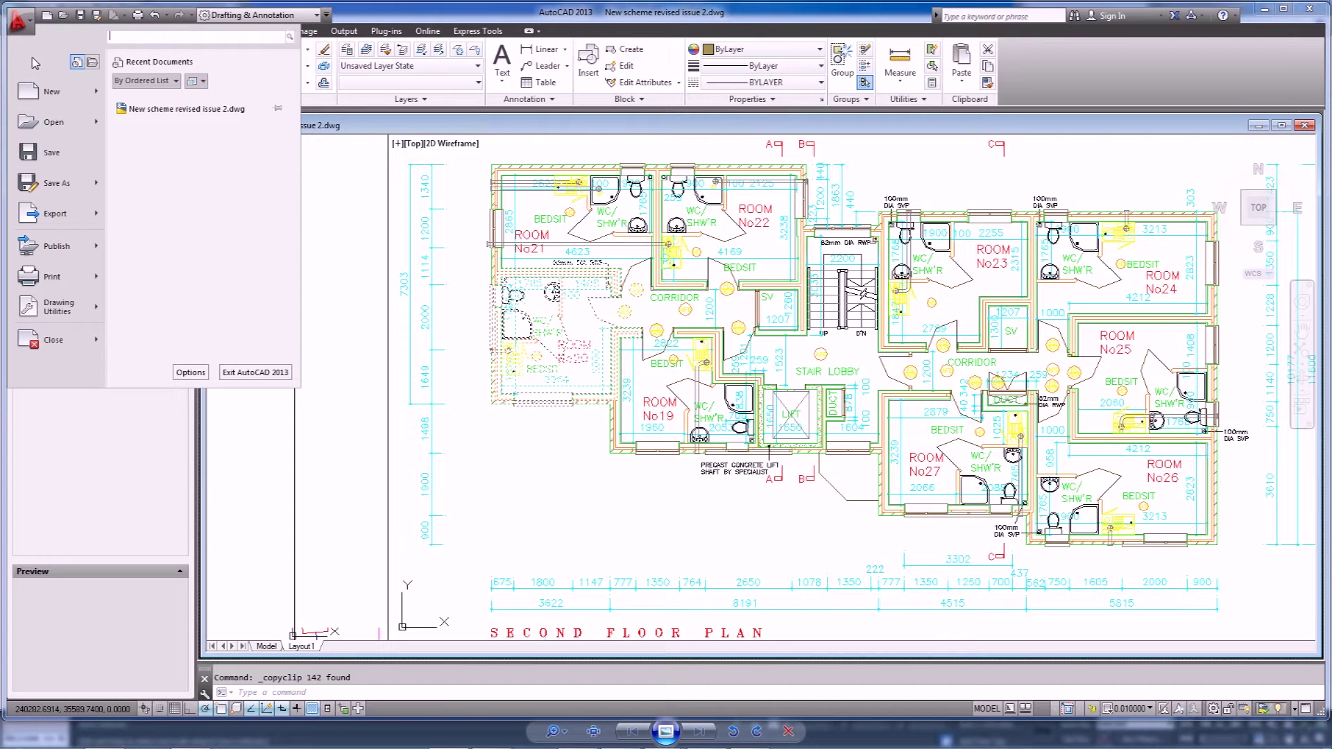
pyautogui.click(36, 97)
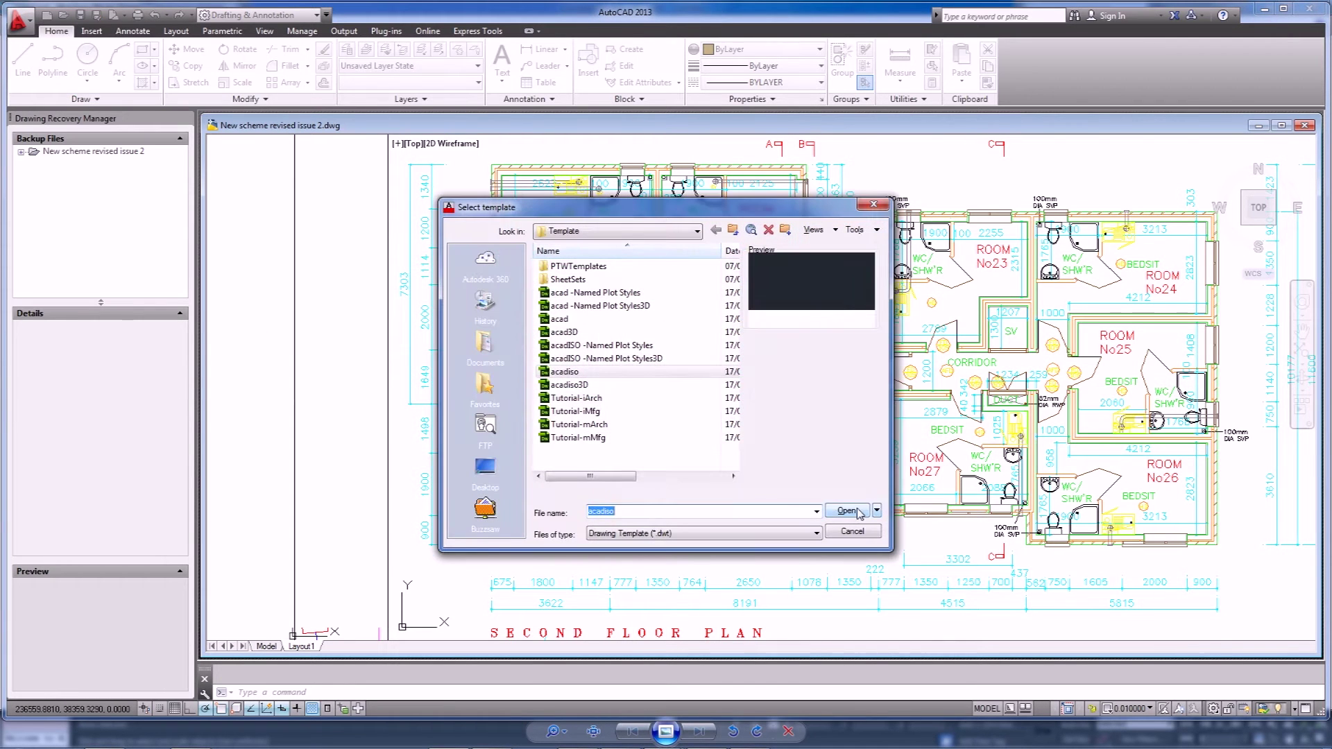
pyautogui.click(847, 511)
pyautogui.hotkey('ctrl', 'v')
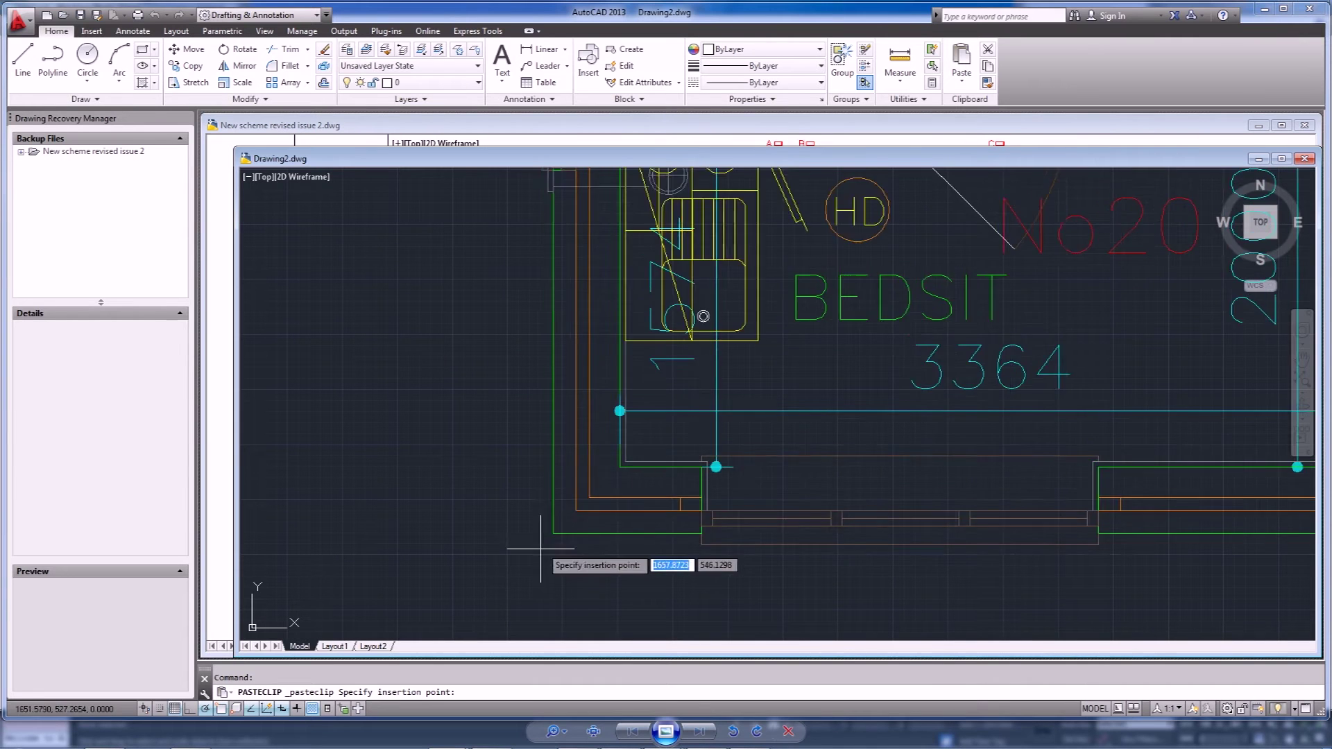
pyautogui.click(667, 519)
pyautogui.scroll(-4, 671, 515)
pyautogui.moveTo(675, 512); pyautogui.dragTo(649, 571, button='middle')
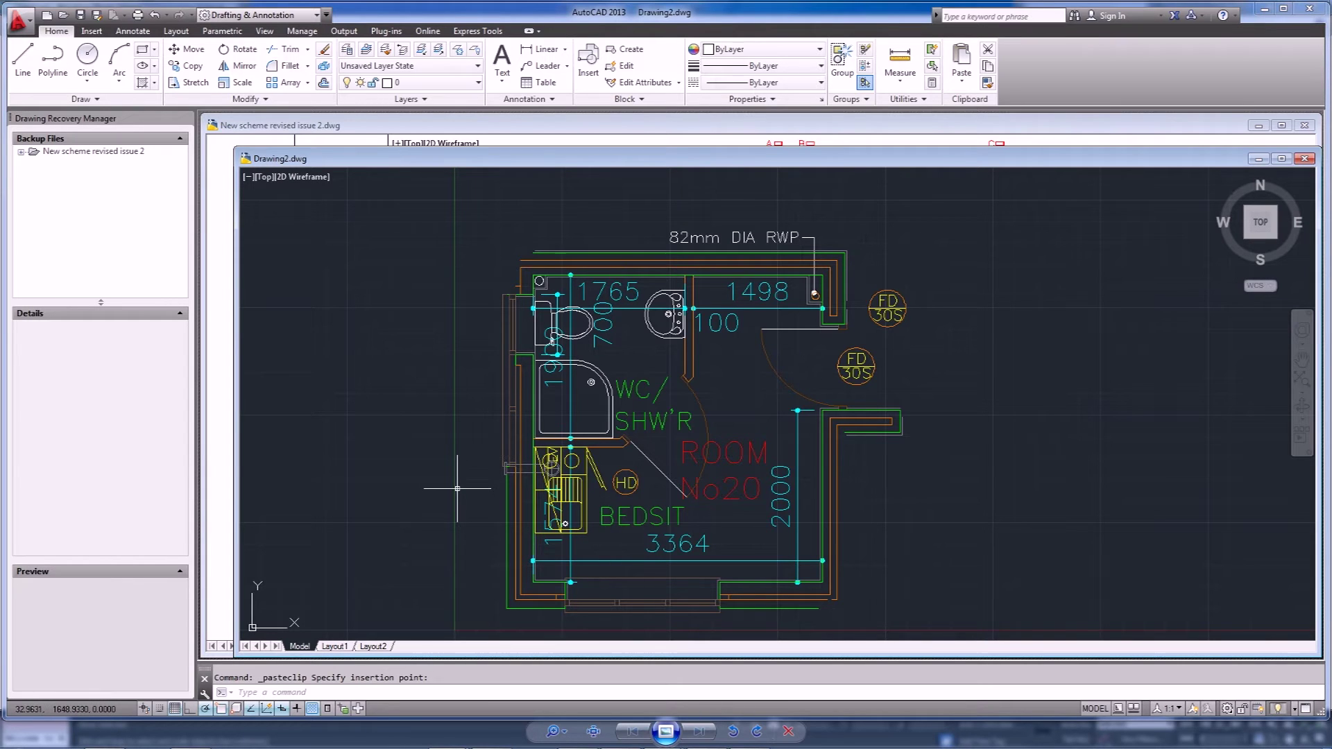
# - Erase the Room No20 label and the two FD 30S tags beside the entrance door
pyautogui.click(743, 461)
pyautogui.press('Delete')
pyautogui.click(866, 369)
pyautogui.press('Delete')
pyautogui.click(889, 312)
pyautogui.press('Delete')
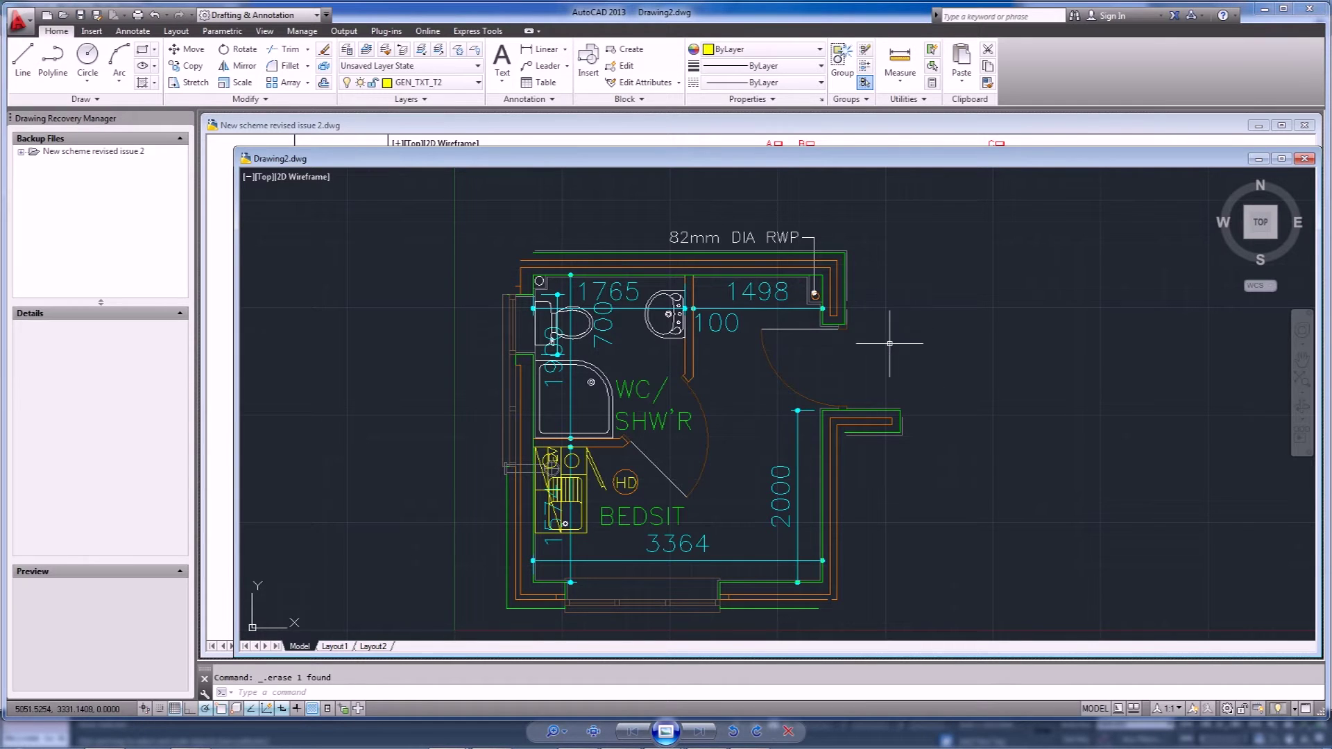
# - Erase the 82mm DIA RWP note and its leader line above the room
pyautogui.click(770, 235)
pyautogui.press('Delete')
pyautogui.click(813, 238)
pyautogui.press('Delete')
# - Erase the 1498, 100, 1765 and 700 dimensions and the vertical dimension beside the toilet and shower
pyautogui.click(758, 291)
pyautogui.press('Delete')
pyautogui.click(693, 308)
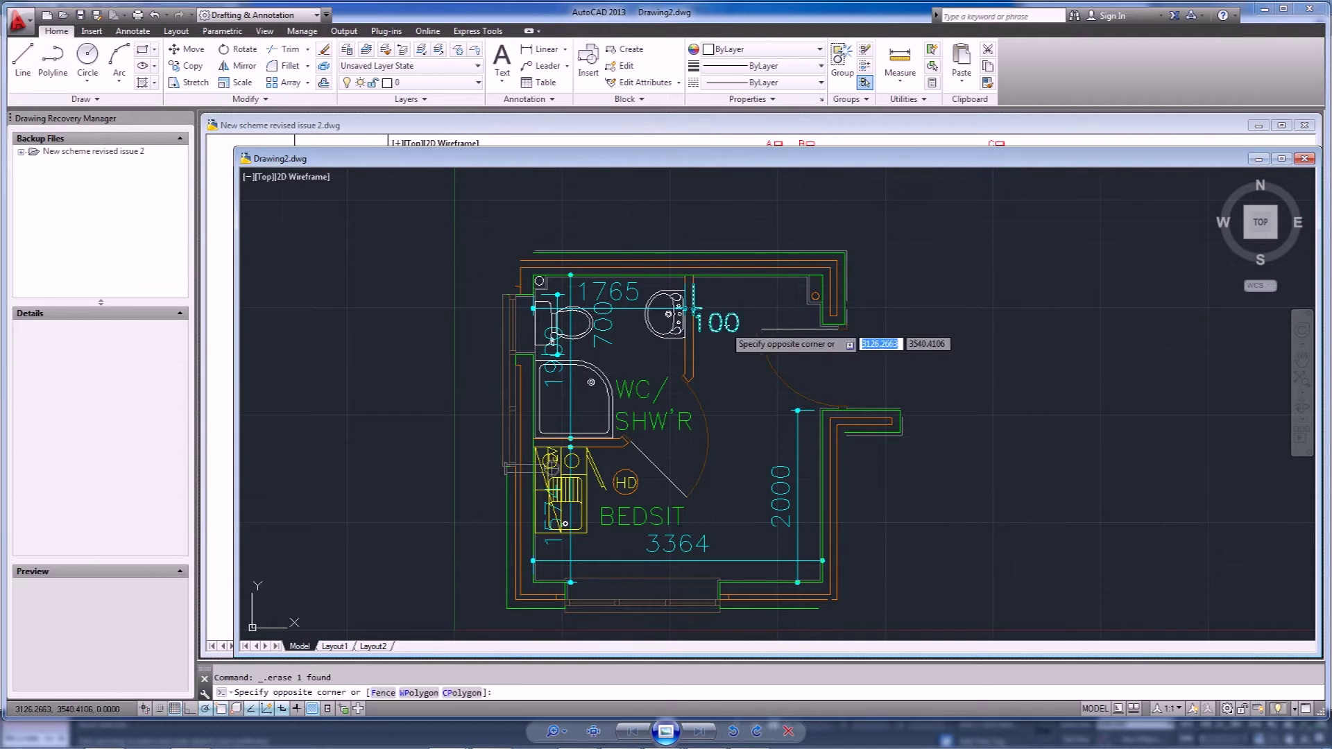
pyautogui.click(724, 326)
pyautogui.press('Delete')
pyautogui.click(616, 309)
pyautogui.press('Delete')
pyautogui.press('Delete')
pyautogui.click(555, 350)
# - Erase the WC/SHW'R and BEDSIT labels along with the 2000 and 3364 dimensions
pyautogui.press('Delete')
pyautogui.click(645, 392)
pyautogui.click(650, 396)
pyautogui.press('Delete')
pyautogui.click(782, 482)
pyautogui.press('Delete')
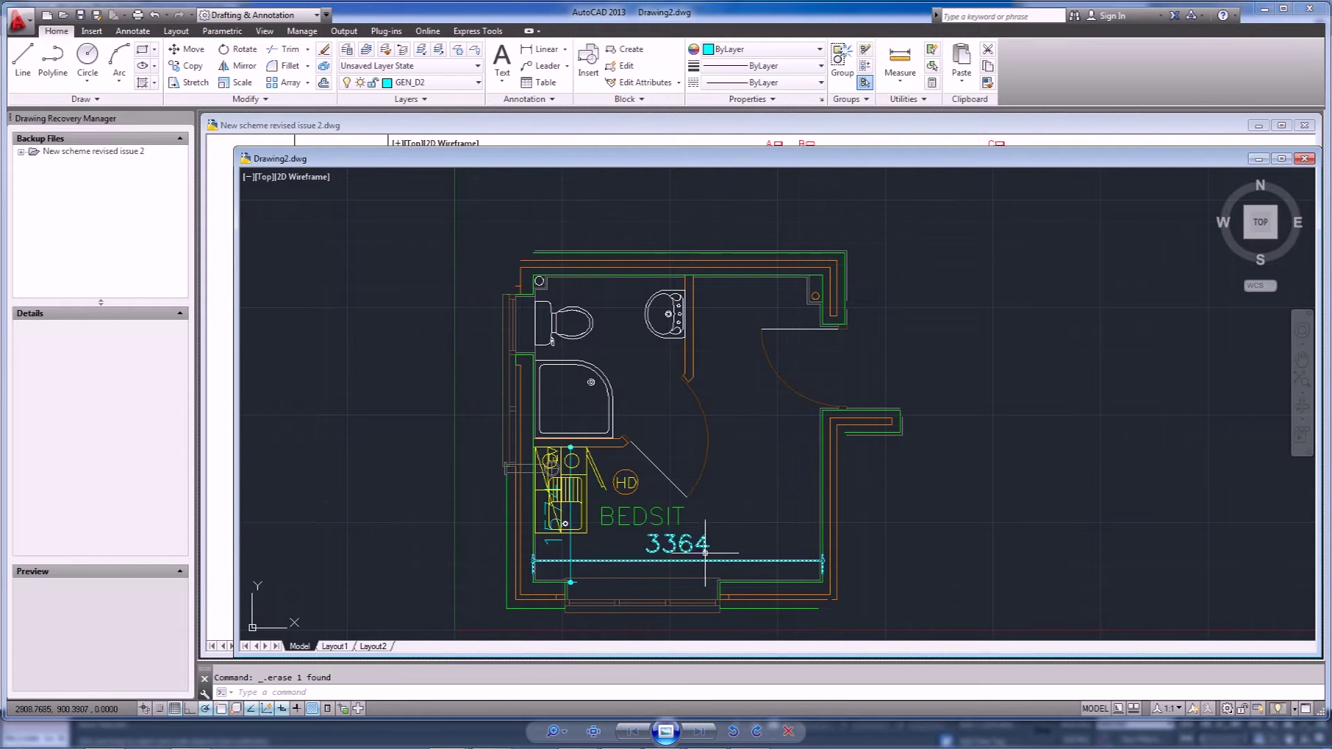
pyautogui.click(706, 546)
pyautogui.press('Delete')
pyautogui.click(632, 513)
pyautogui.press('Delete')
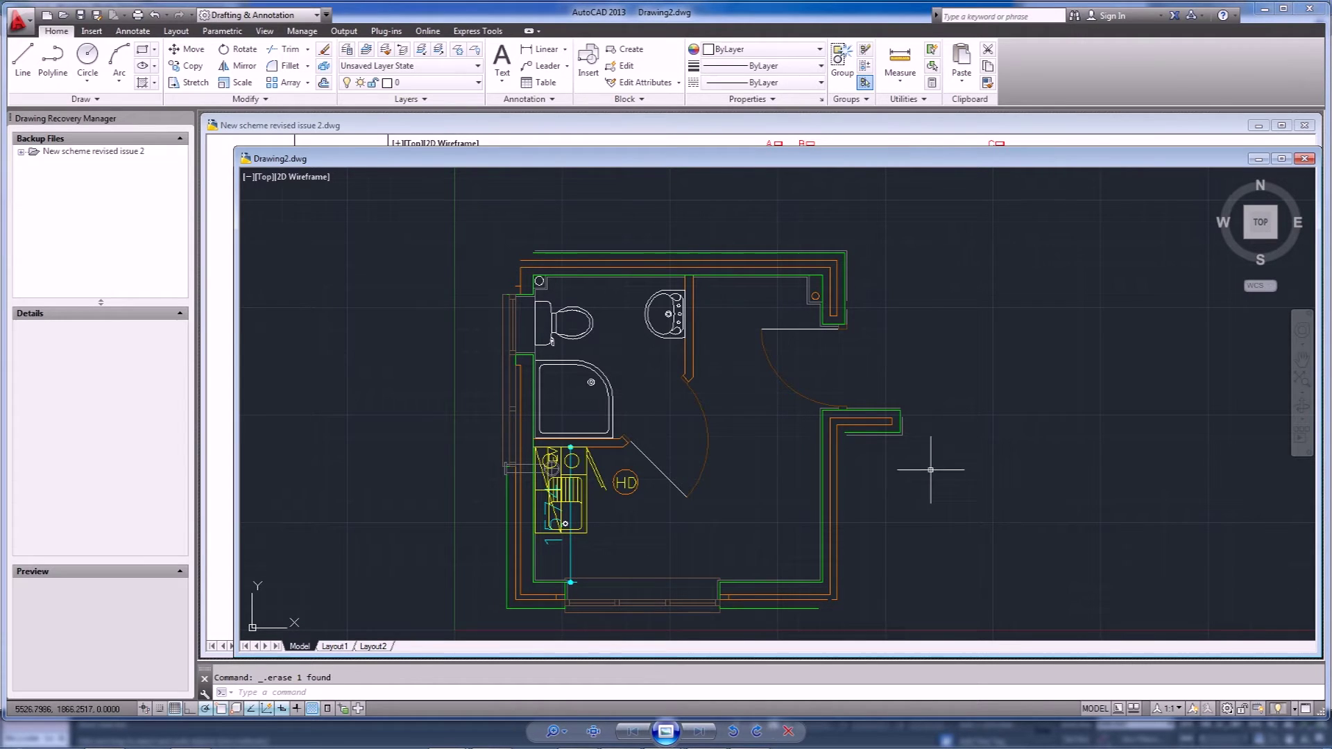
# - Erase the remaining vertical dimension running through the kitchen unit
pyautogui.moveTo(885, 484); pyautogui.dragTo(890, 459, button='middle')
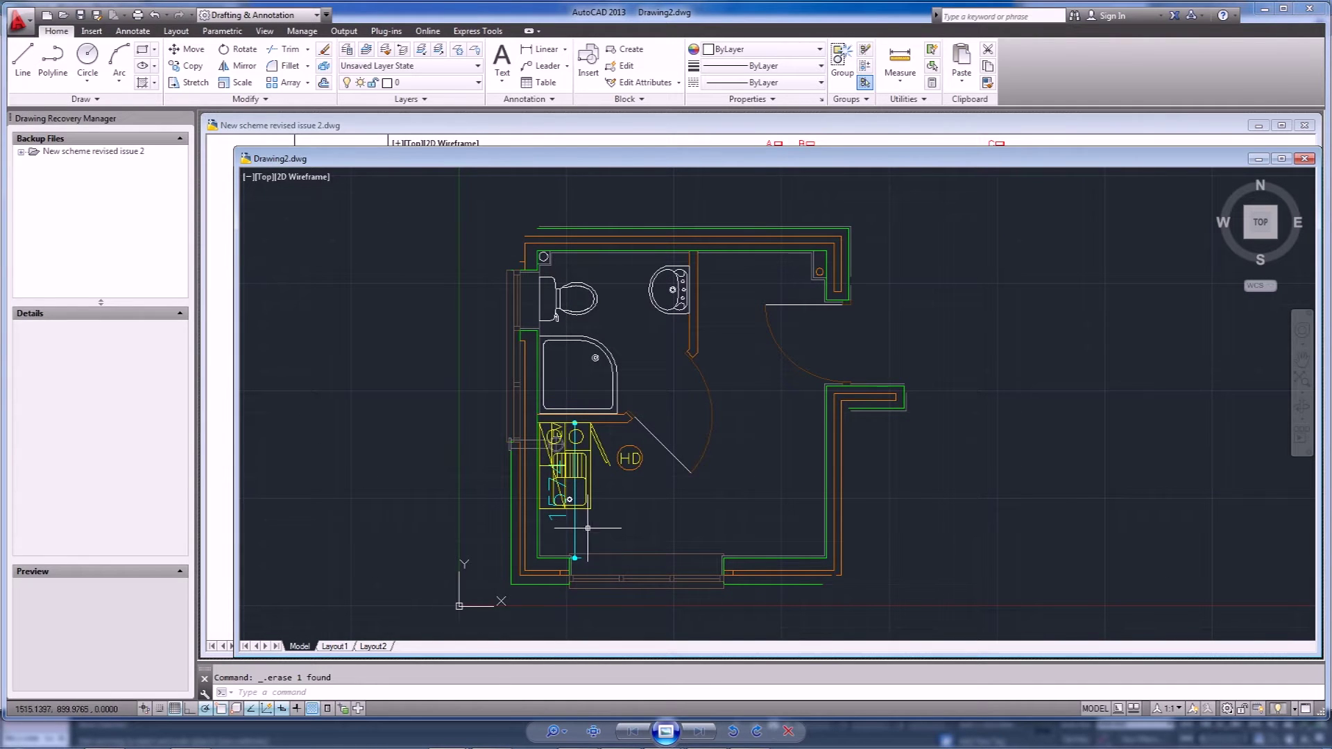
pyautogui.click(569, 543)
pyautogui.press('Delete')
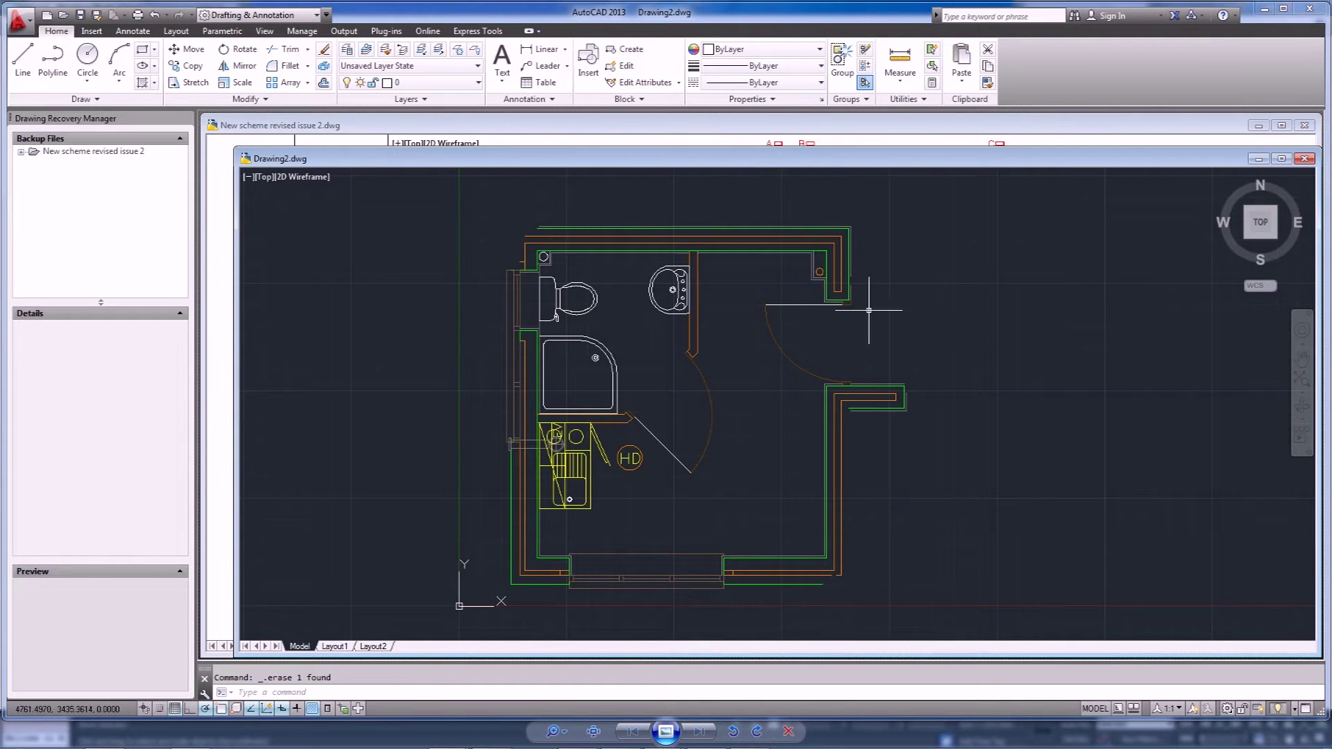
# - Save the drawing in AutoCAD 2010/LT2010 Drawing format in the Lesson 1 folder, replacing the existing floorplan file
pyautogui.scroll(2, 863, 387)
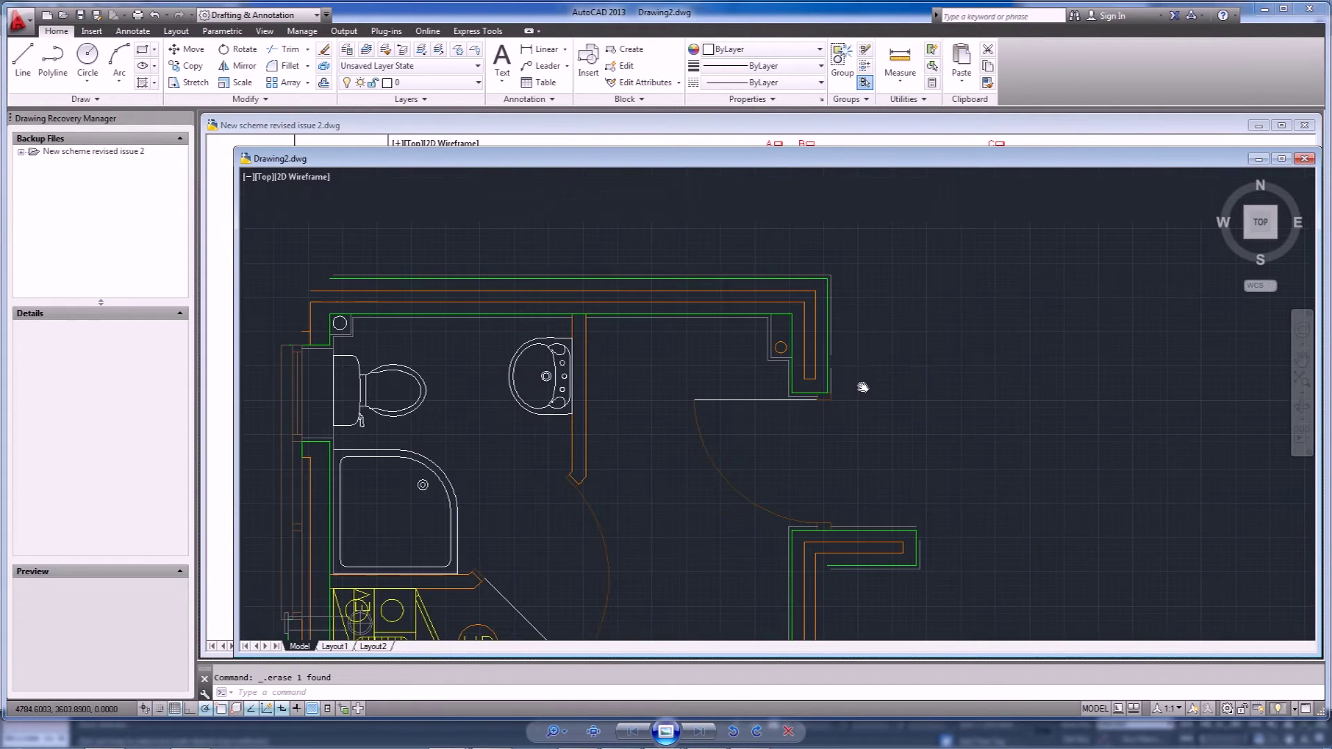
pyautogui.click(21, 25)
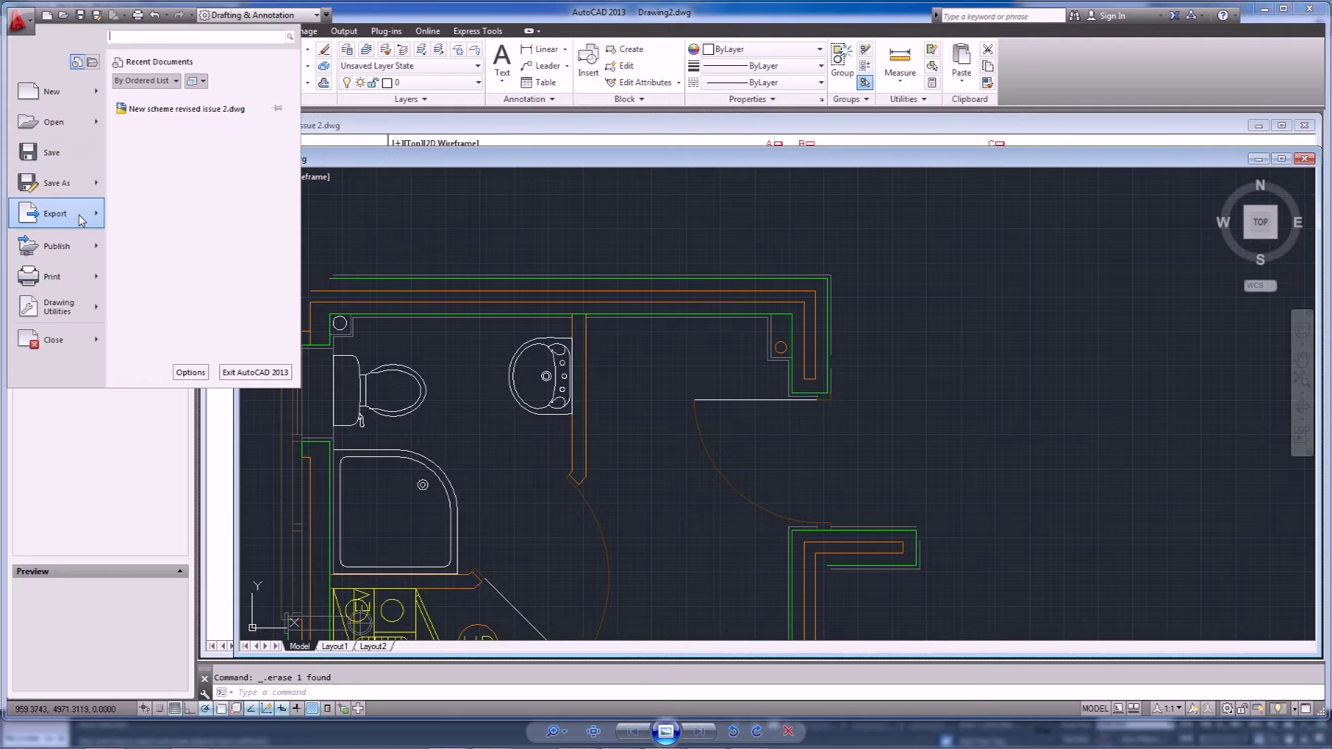
pyautogui.click(60, 185)
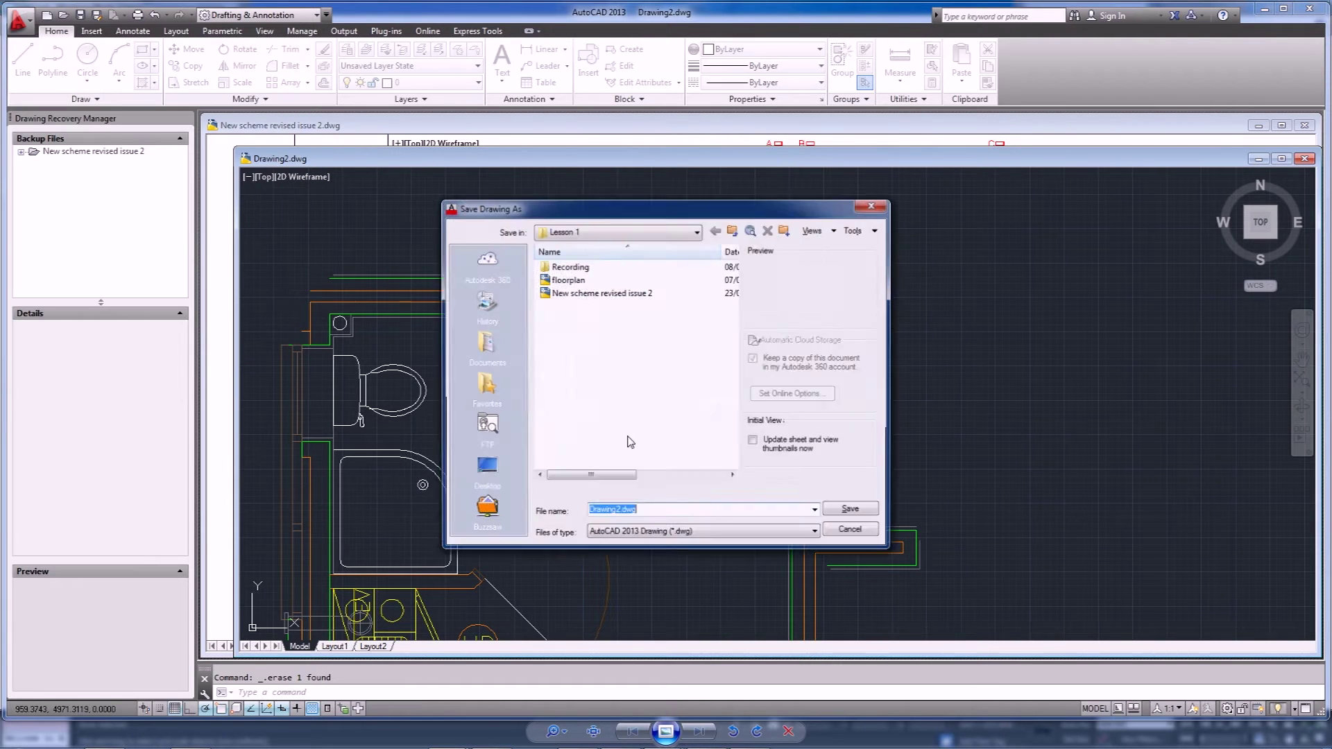
pyautogui.click(676, 536)
pyautogui.click(677, 537)
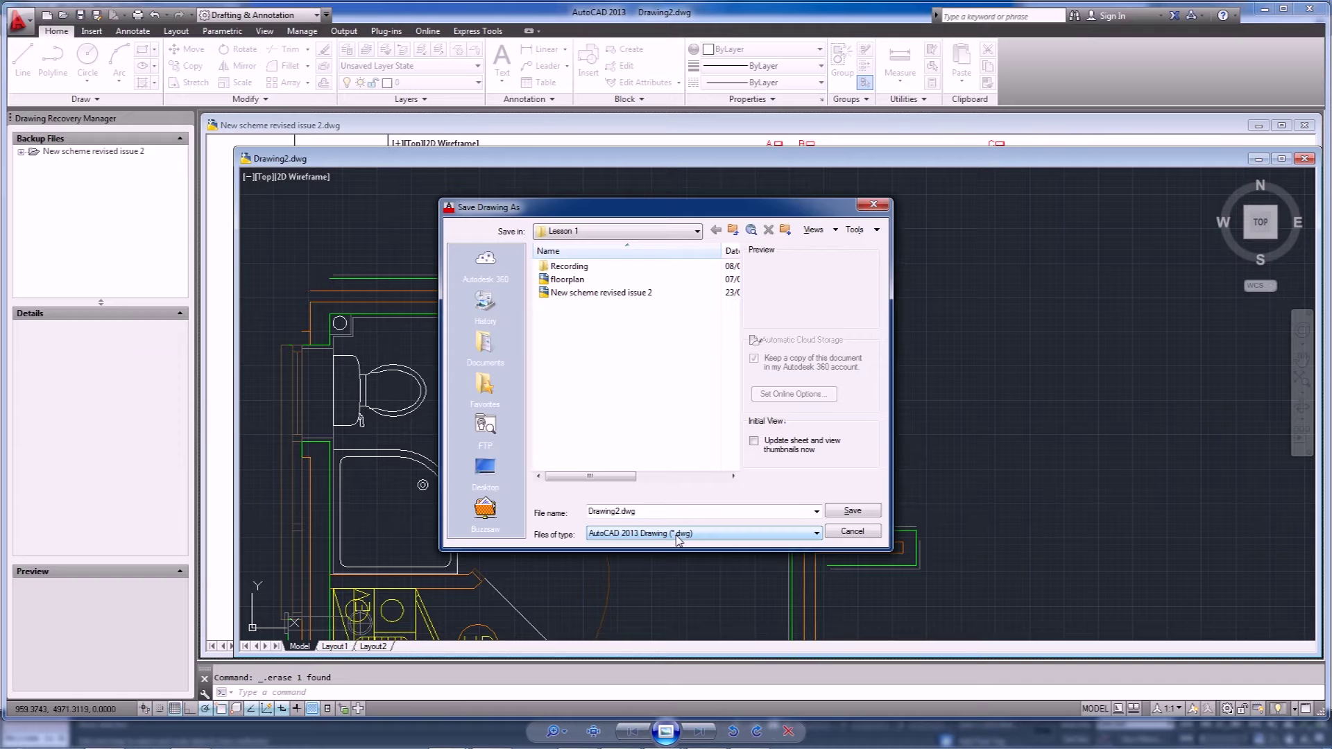
pyautogui.click(737, 535)
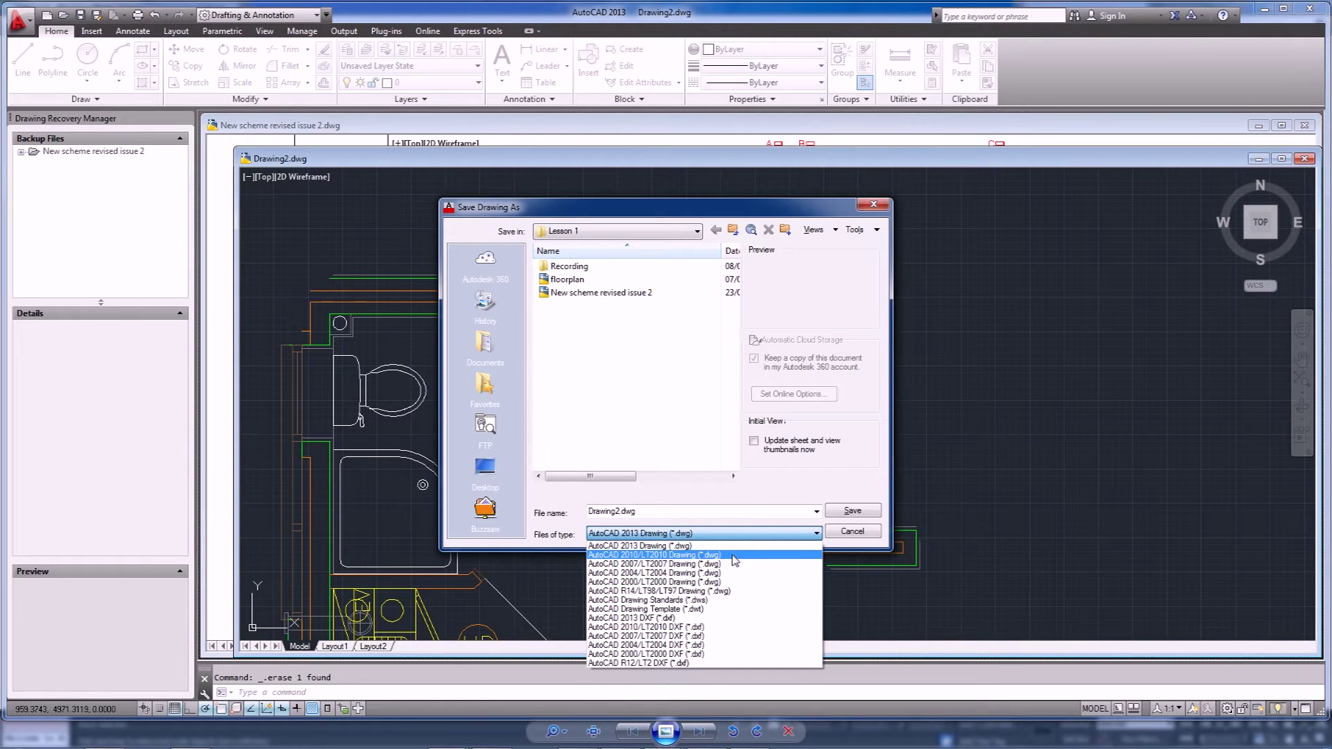
pyautogui.click(640, 555)
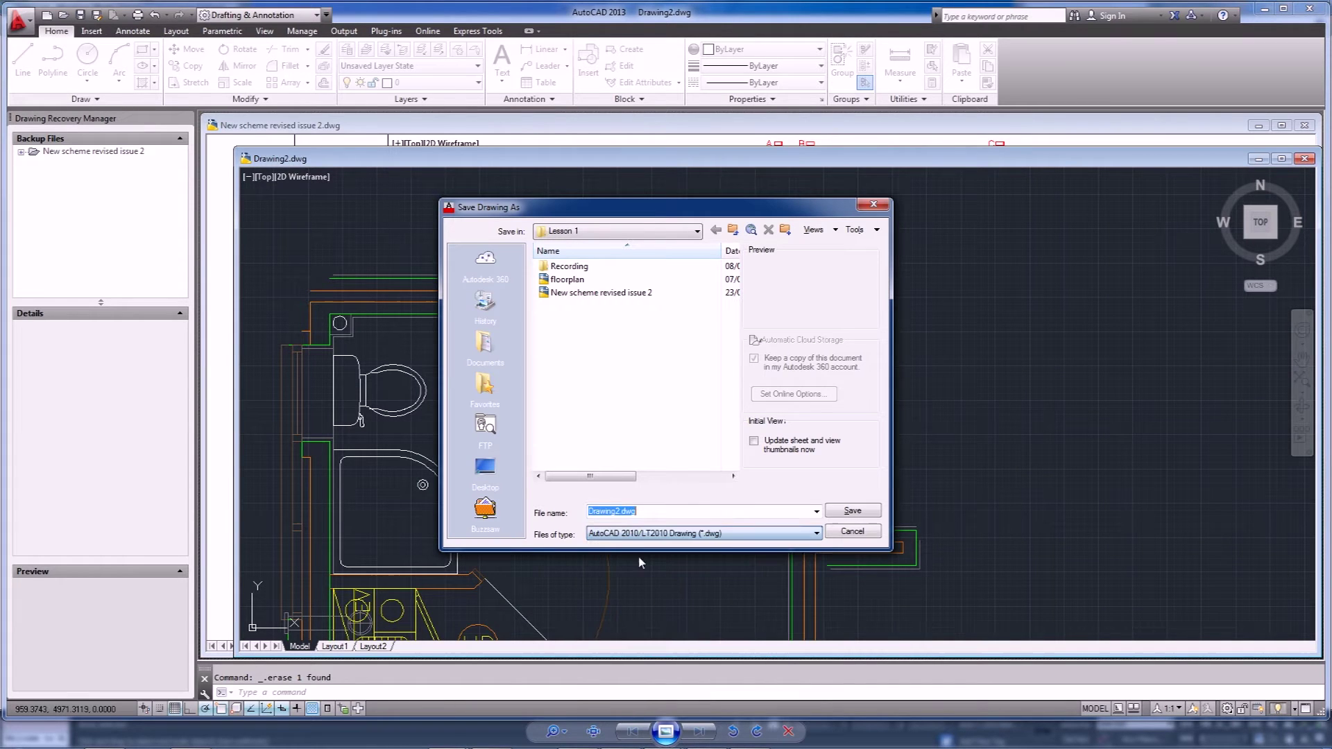
pyautogui.doubleClick(567, 279)
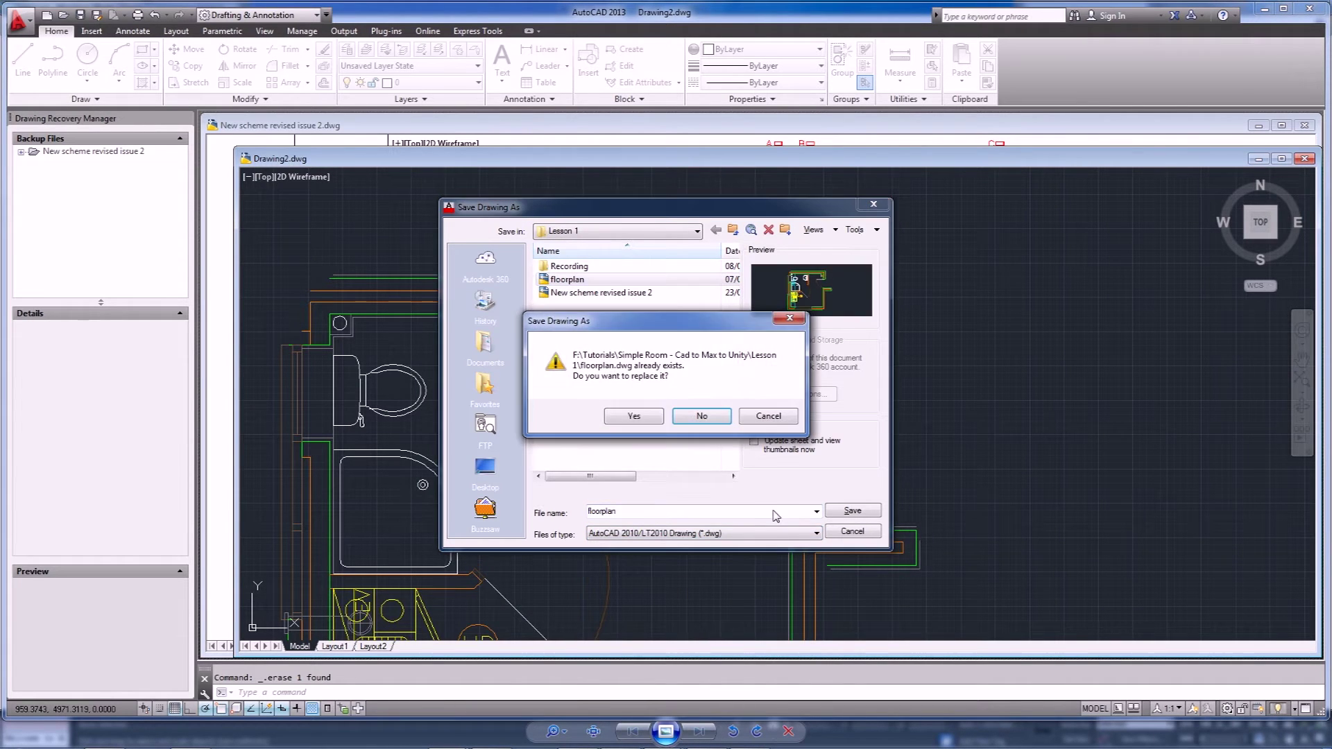
pyautogui.click(632, 416)
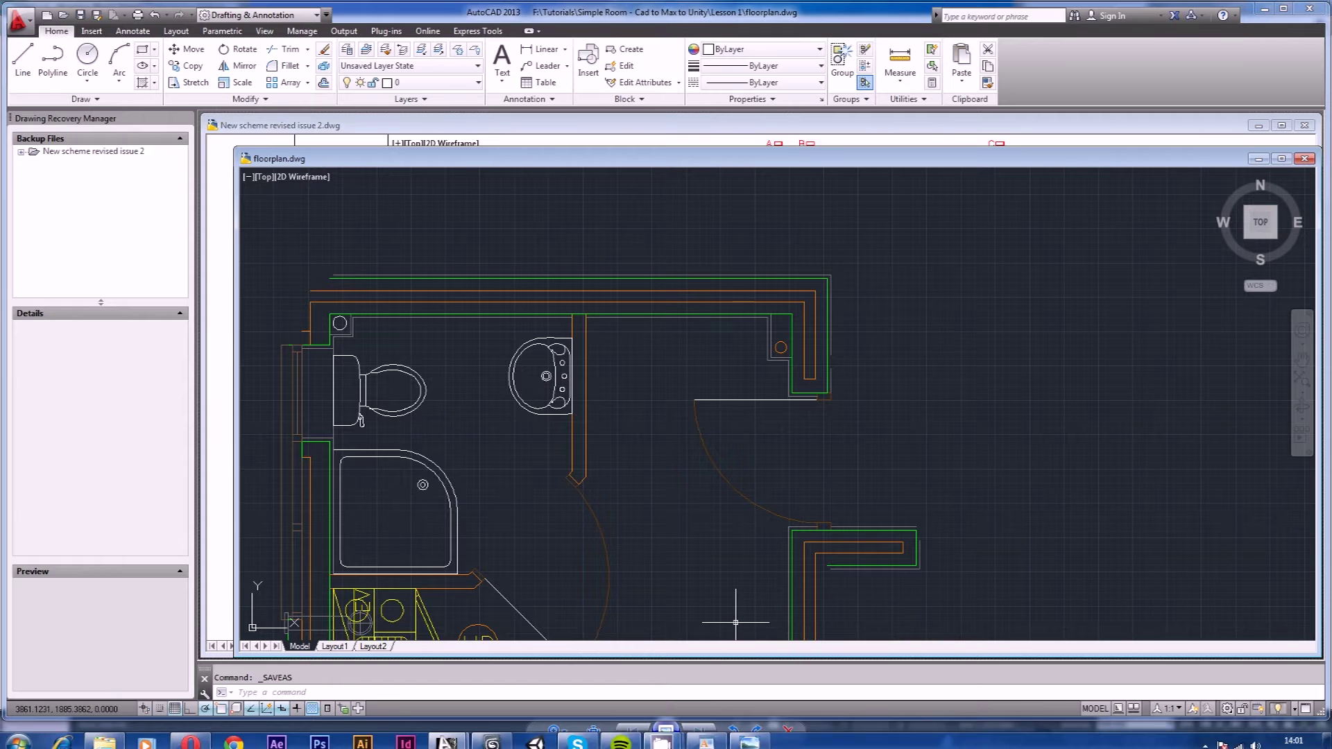
# - Switch to 3ds Max and reset the scene to its default empty state
pyautogui.click(500, 741)
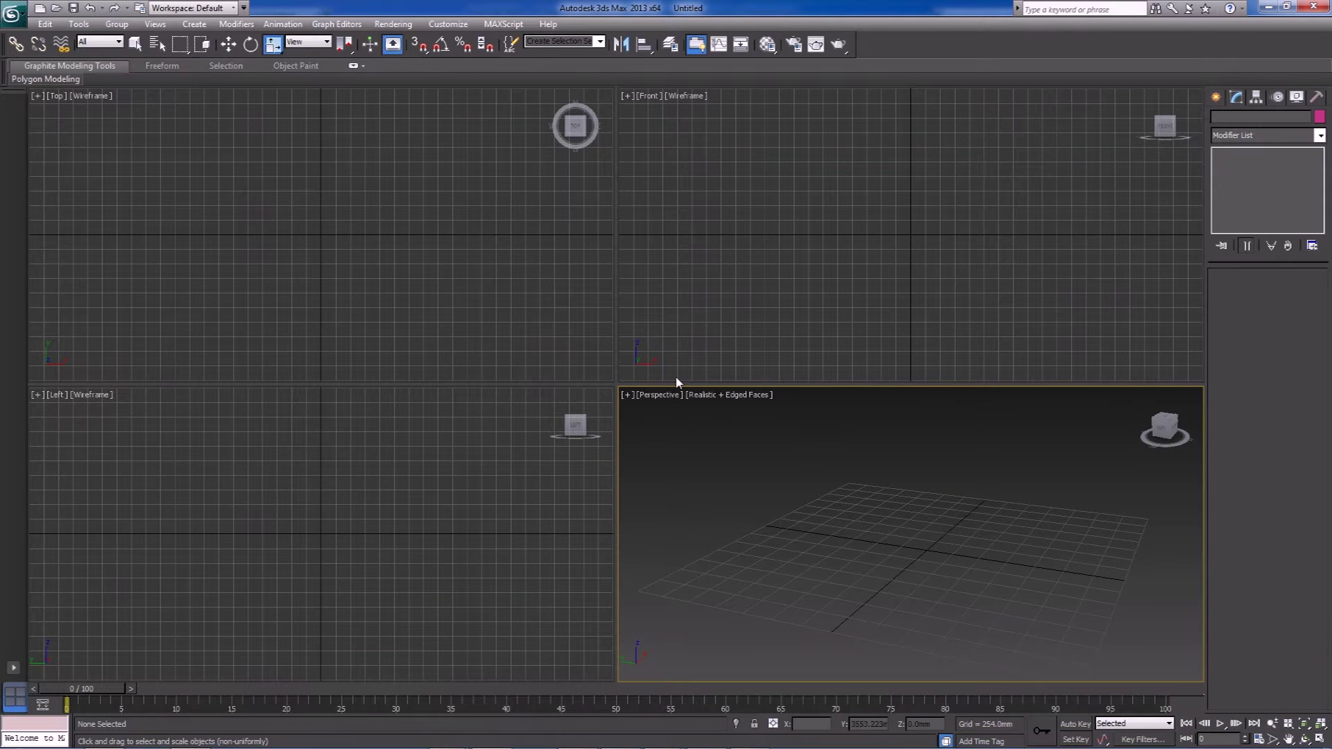
pyautogui.click(11, 14)
pyautogui.click(46, 75)
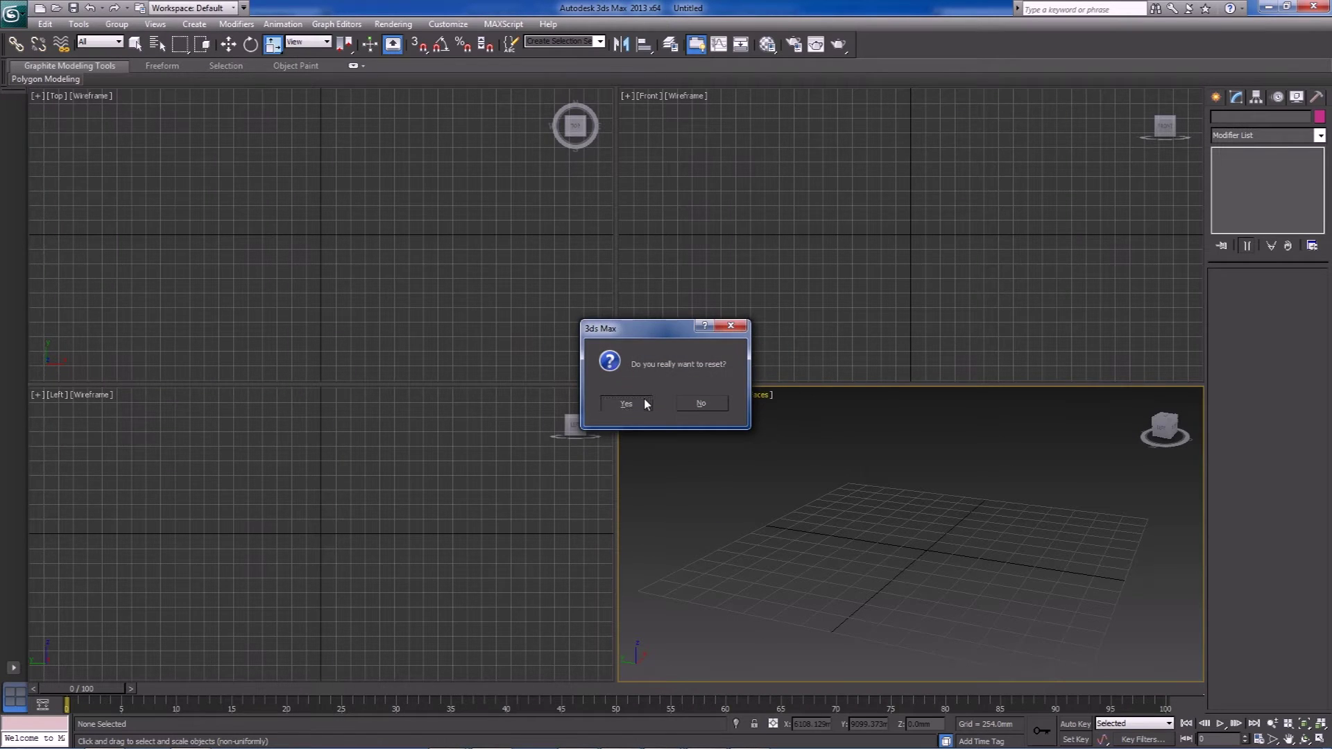
pyautogui.click(627, 404)
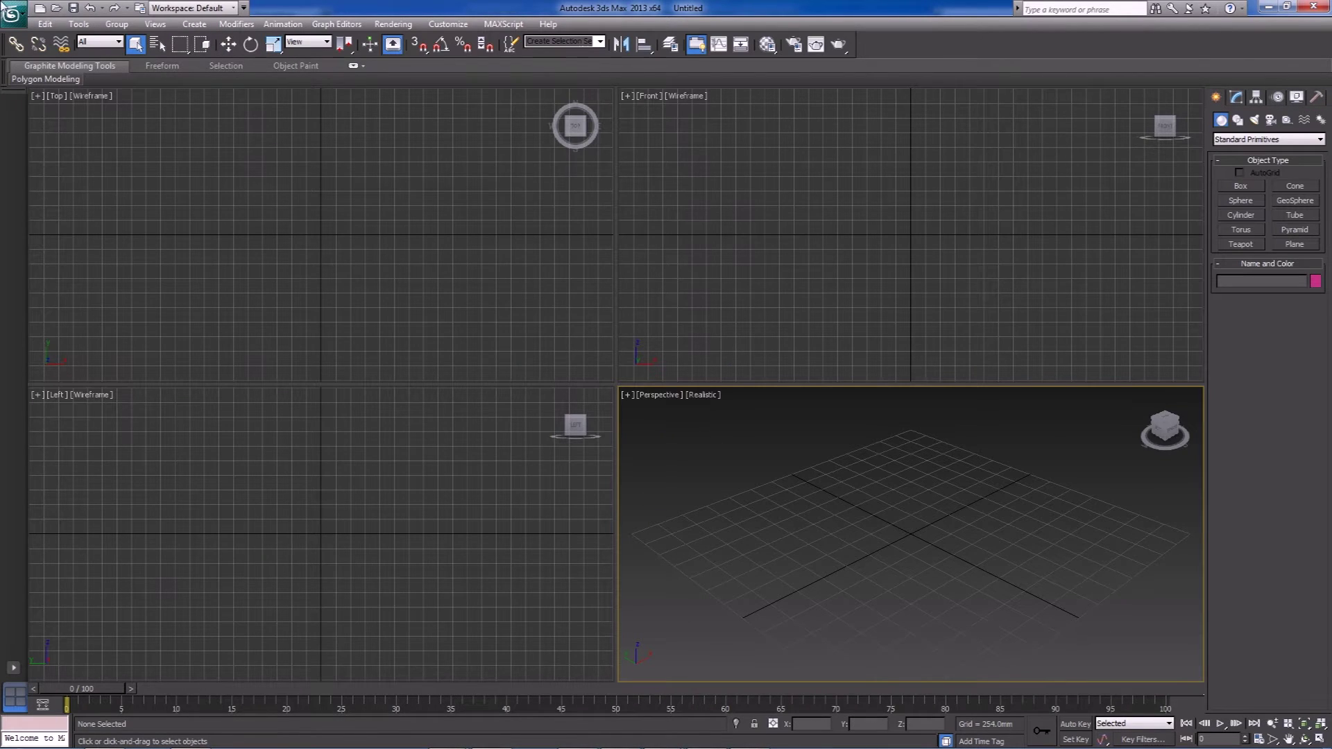
pyautogui.click(12, 14)
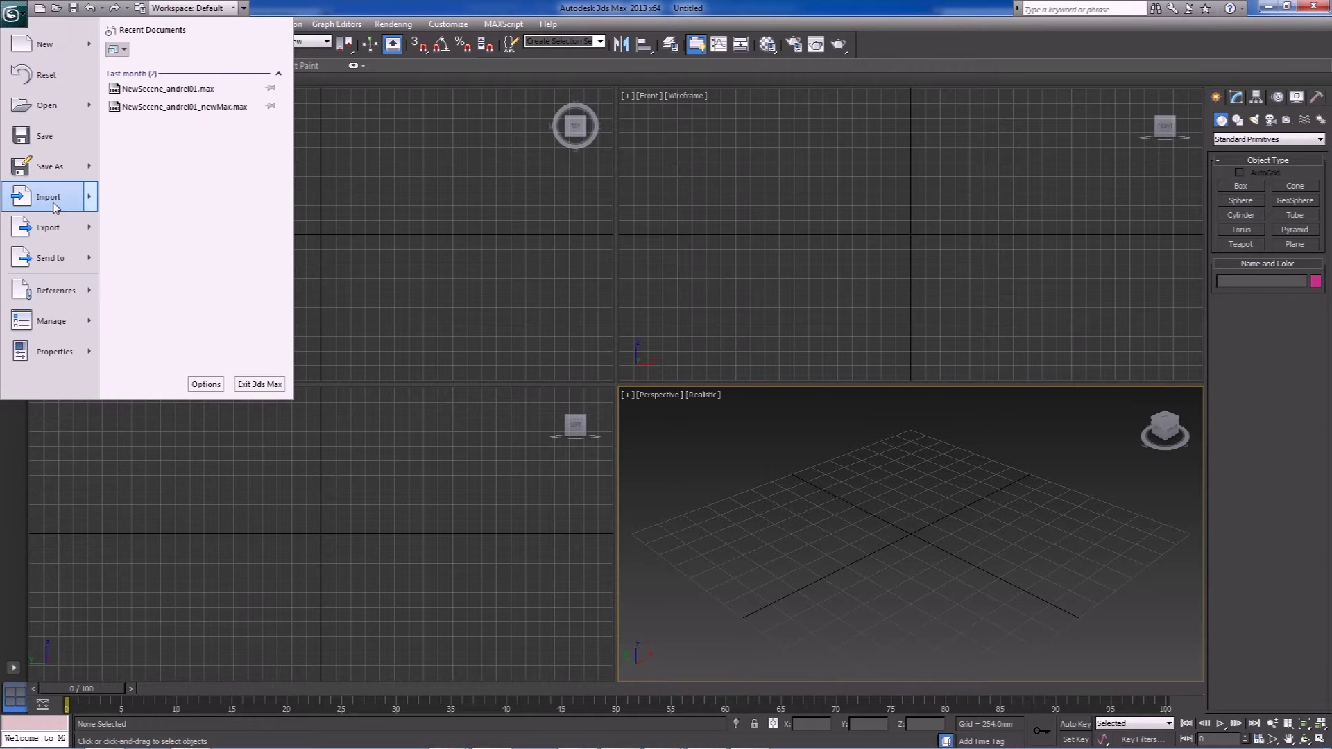
pyautogui.moveTo(56, 207)
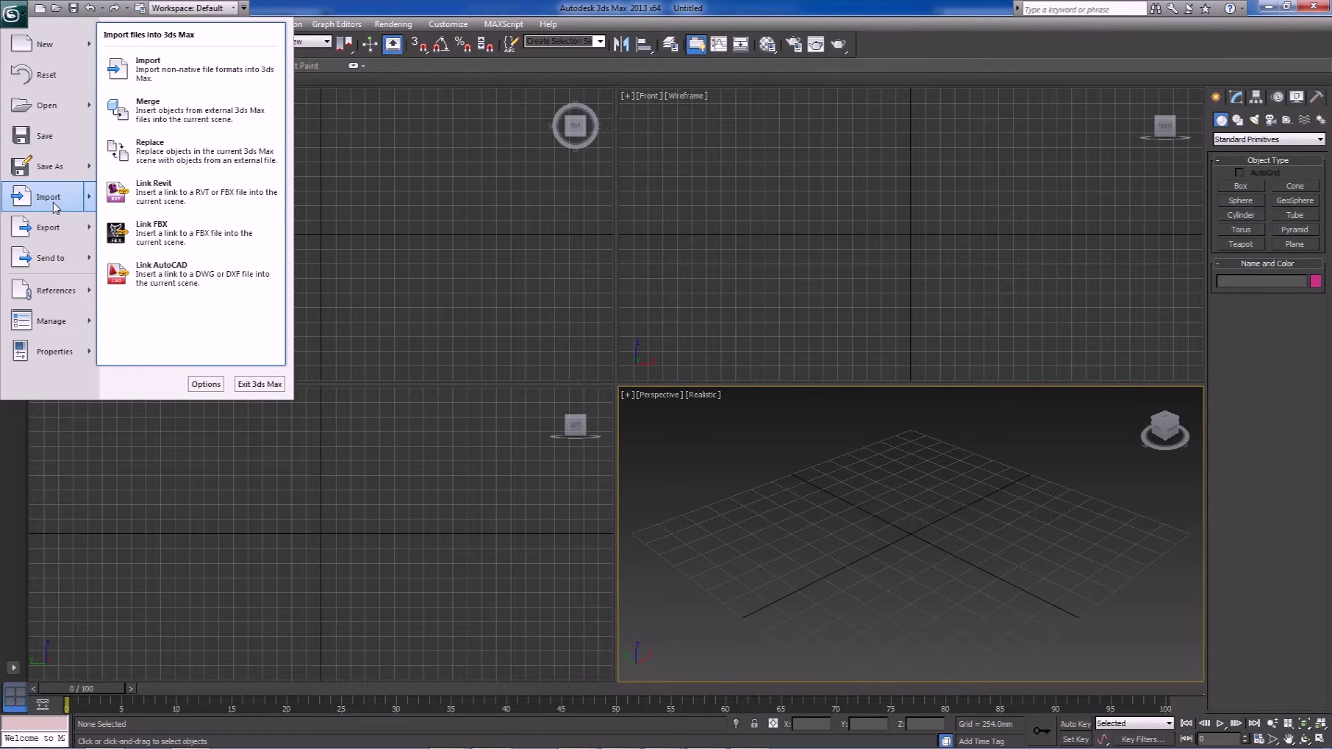
pyautogui.click(155, 80)
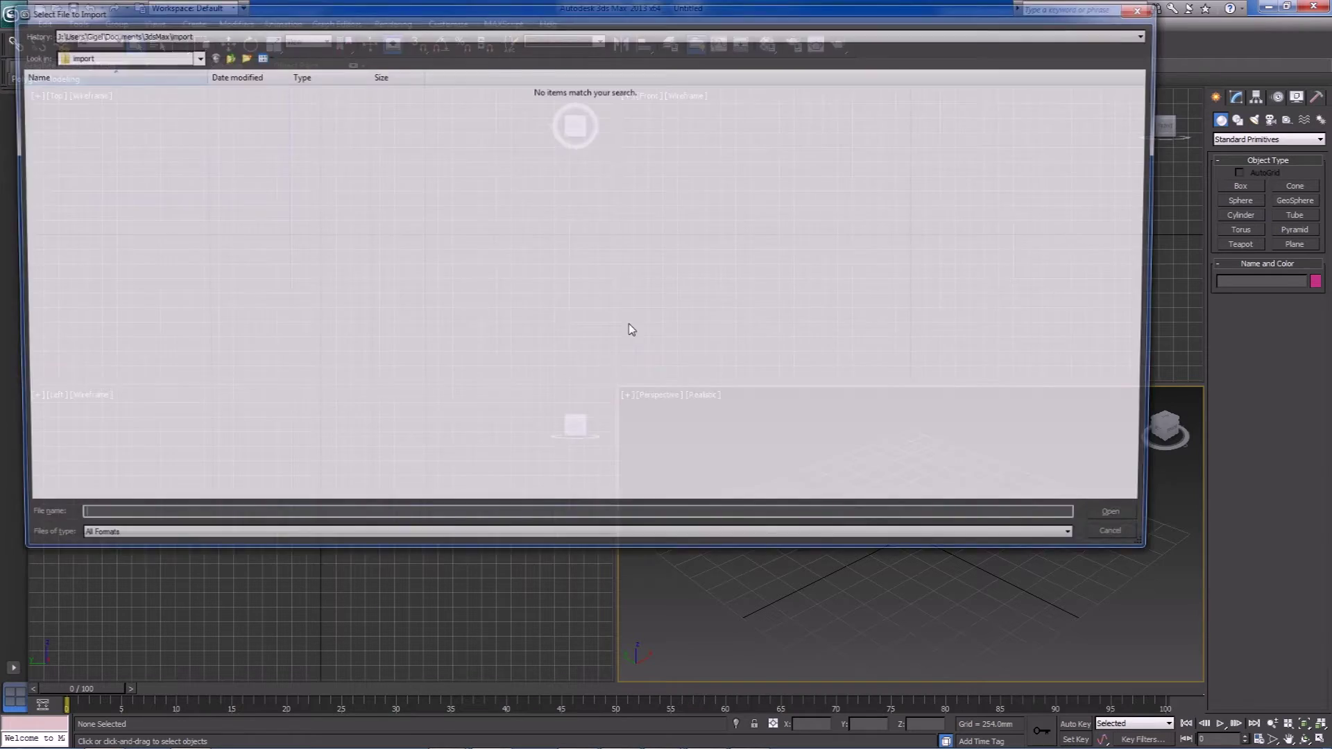
pyautogui.click(147, 56)
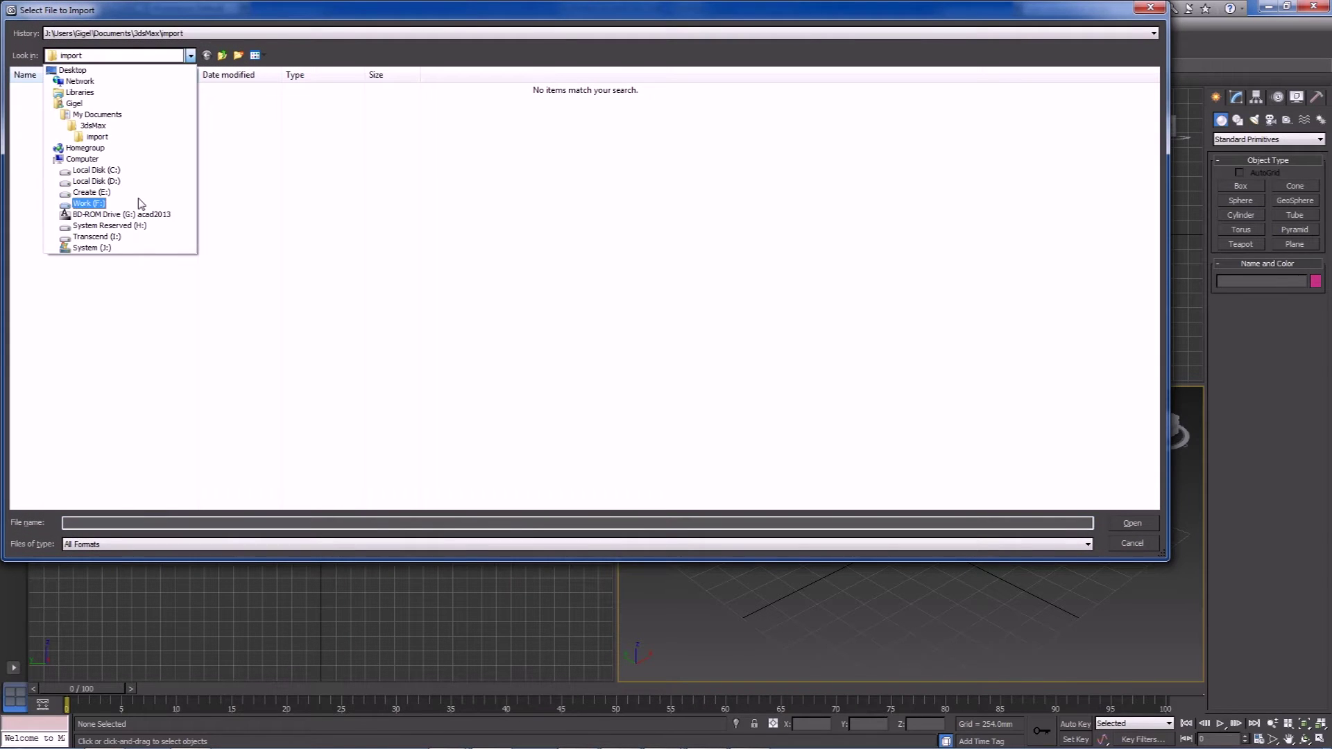
pyautogui.click(142, 203)
pyautogui.doubleClick(78, 223)
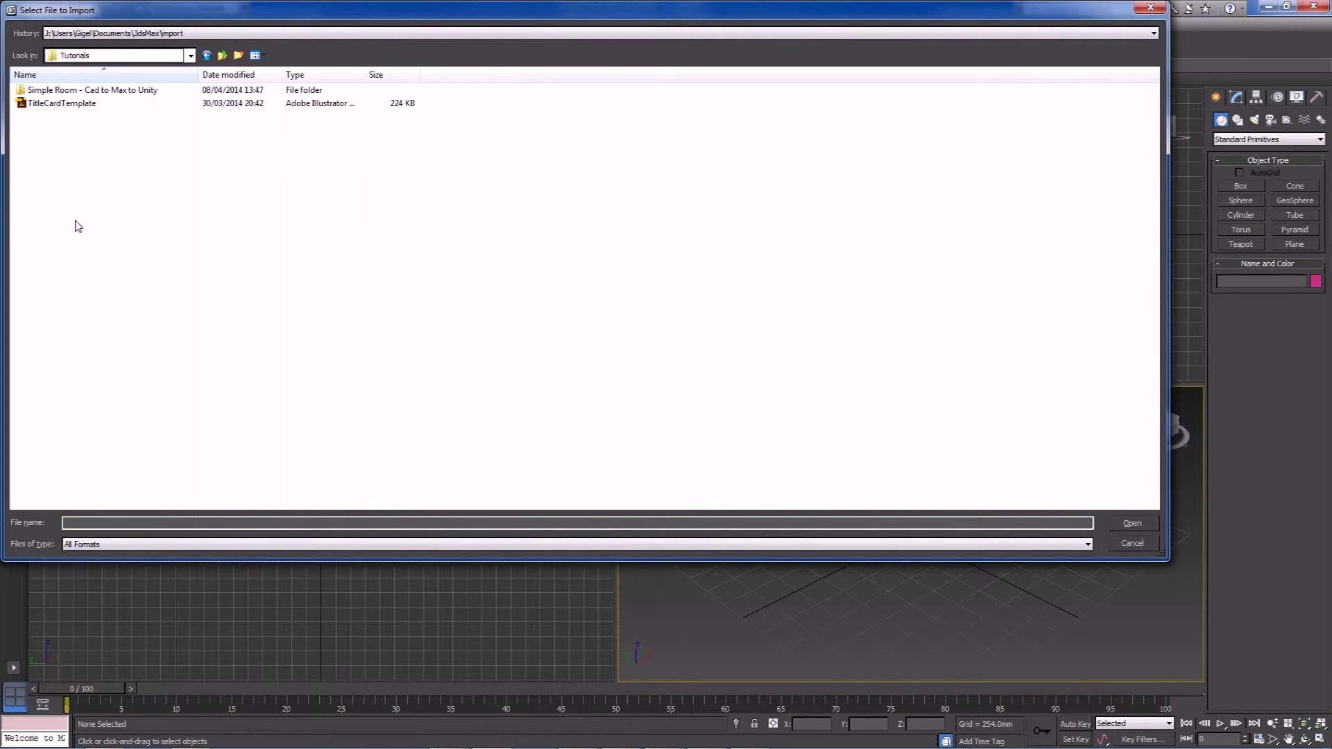
pyautogui.doubleClick(94, 92)
pyautogui.doubleClick(89, 91)
pyautogui.click(96, 108)
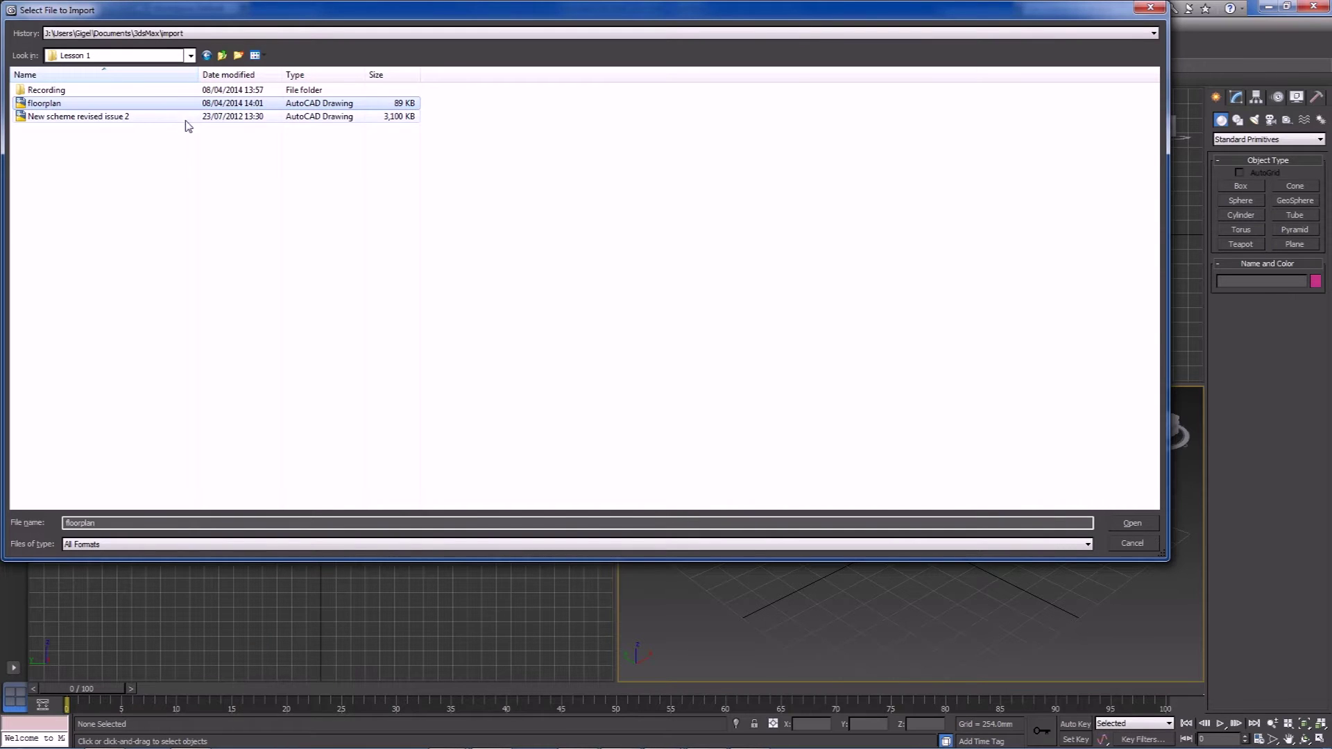
pyautogui.click(1132, 523)
pyautogui.moveTo(656, 162); pyautogui.dragTo(475, 199)
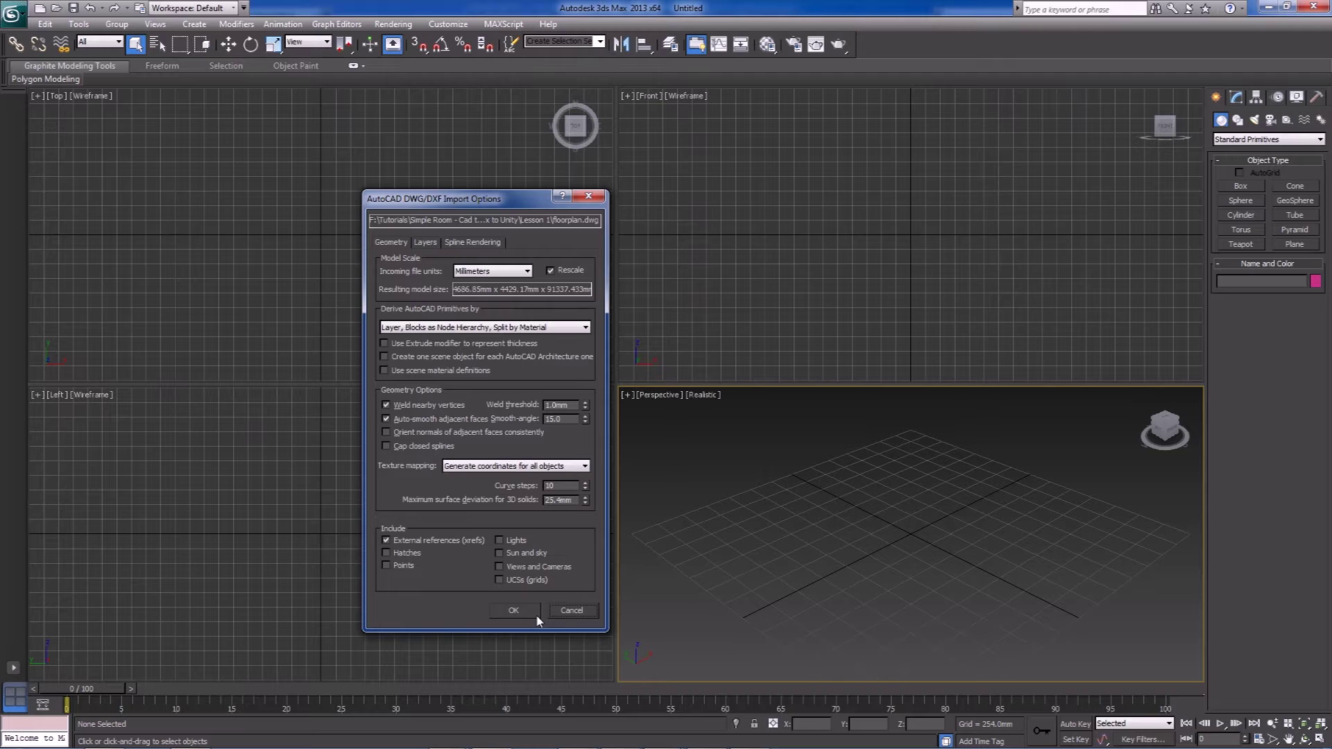
pyautogui.click(564, 614)
# - Set the scene's display unit scale to metric millimeters in the units setup
pyautogui.click(446, 26)
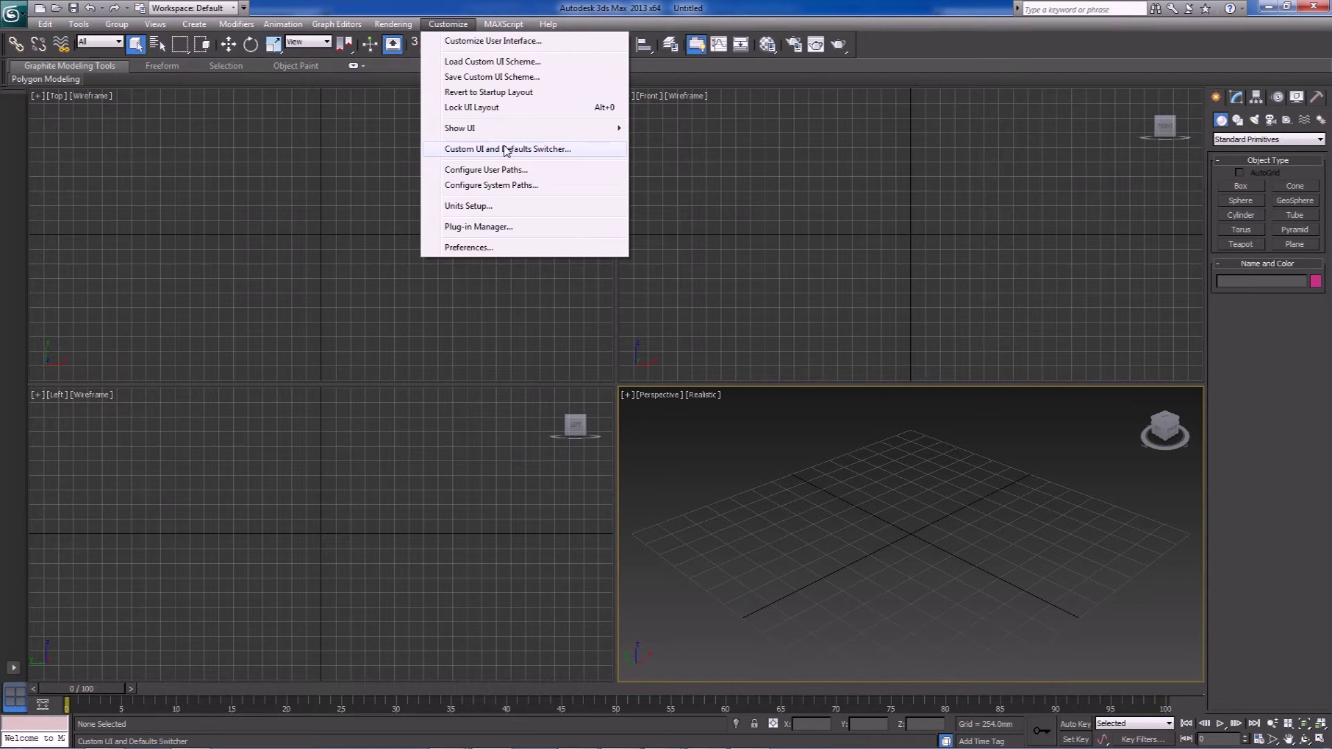
pyautogui.click(486, 206)
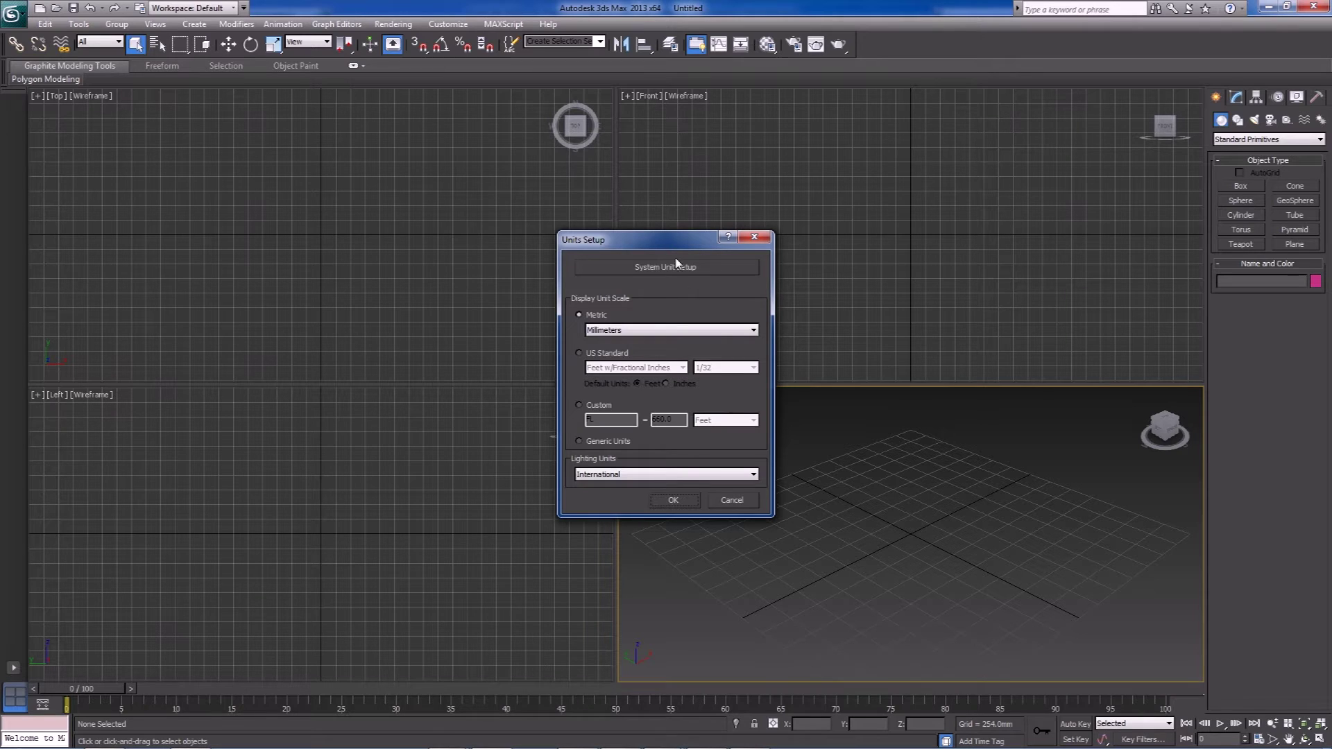
pyautogui.click(607, 441)
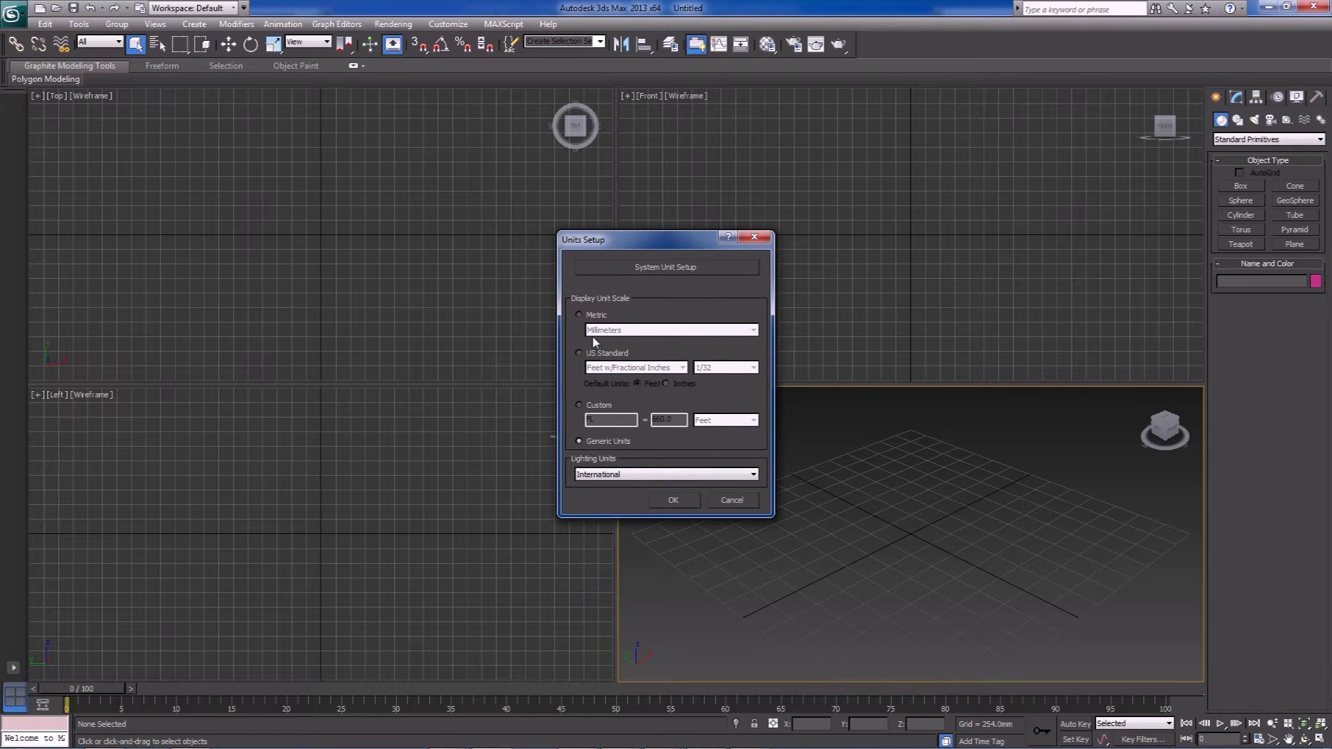
pyautogui.click(581, 316)
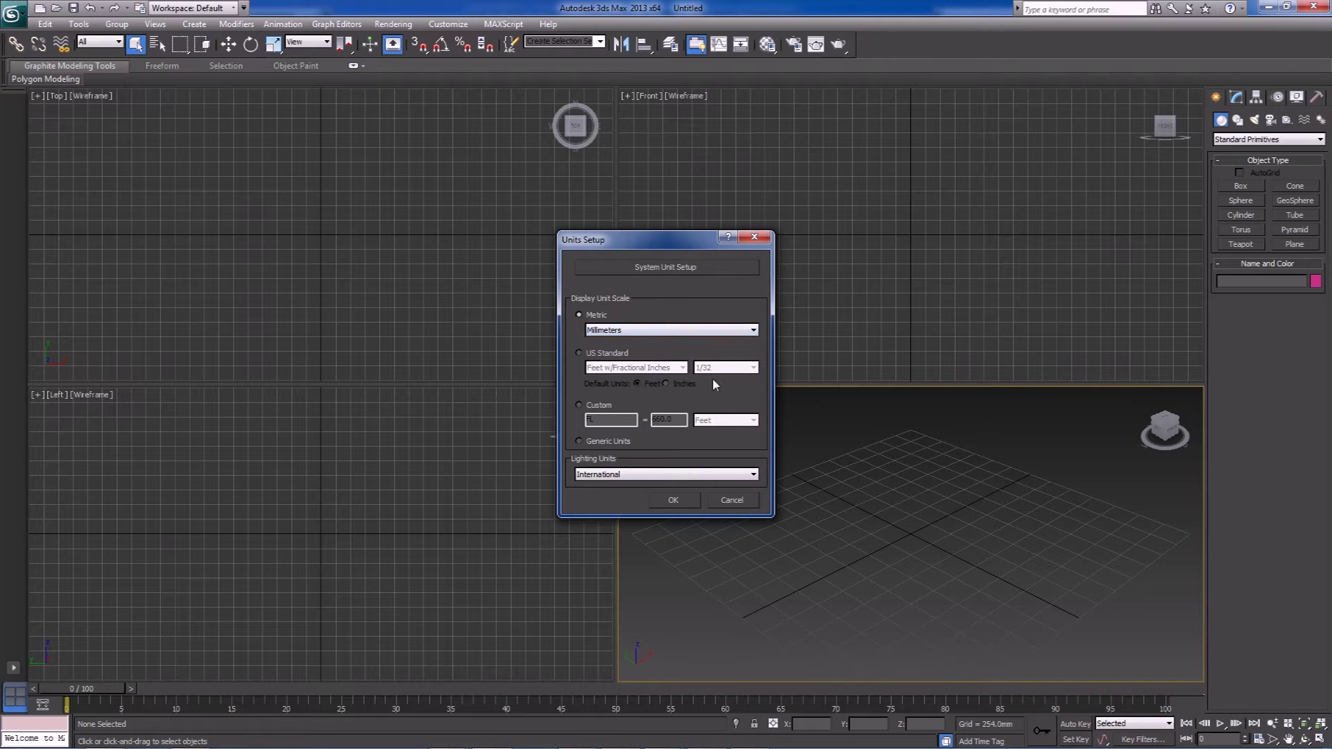
pyautogui.click(689, 501)
# - Start importing the floorplan AutoCAD drawing from the Lesson 1 folder, bringing up its DWG/DXF import options
pyautogui.click(11, 14)
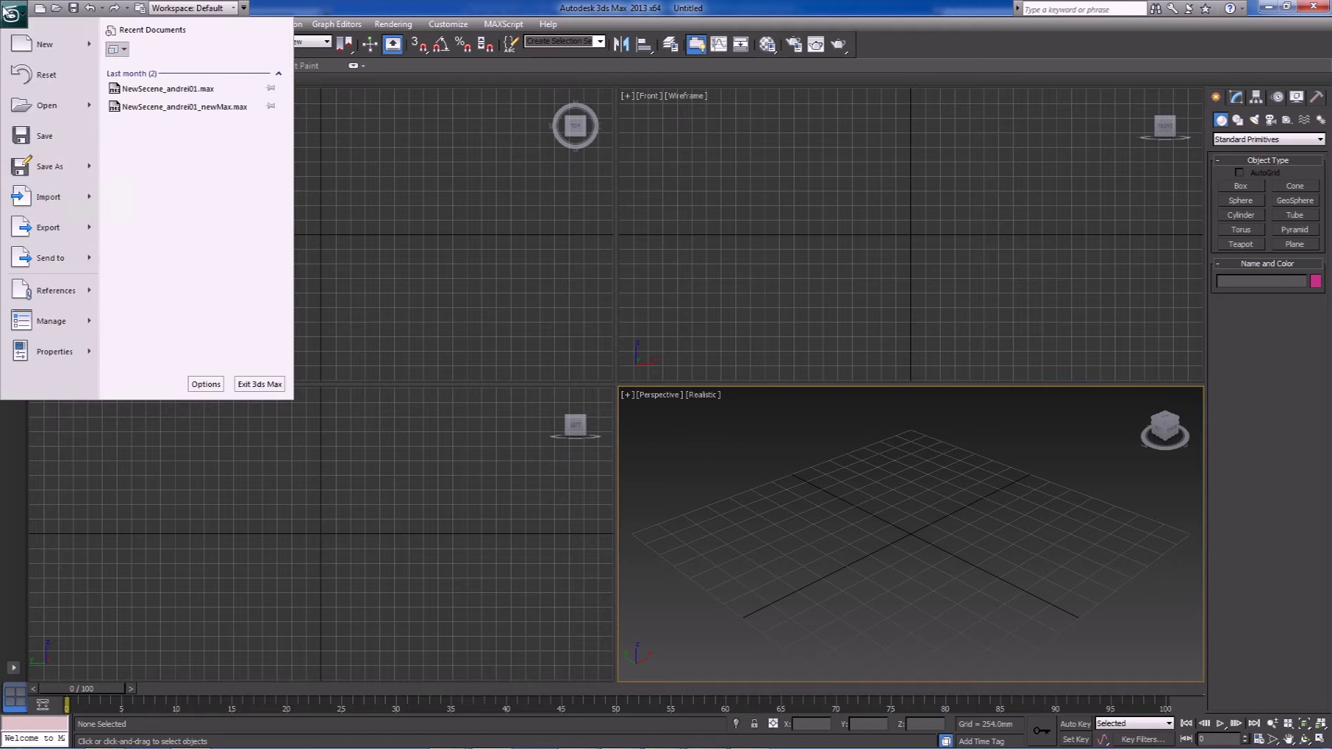
pyautogui.moveTo(53, 204)
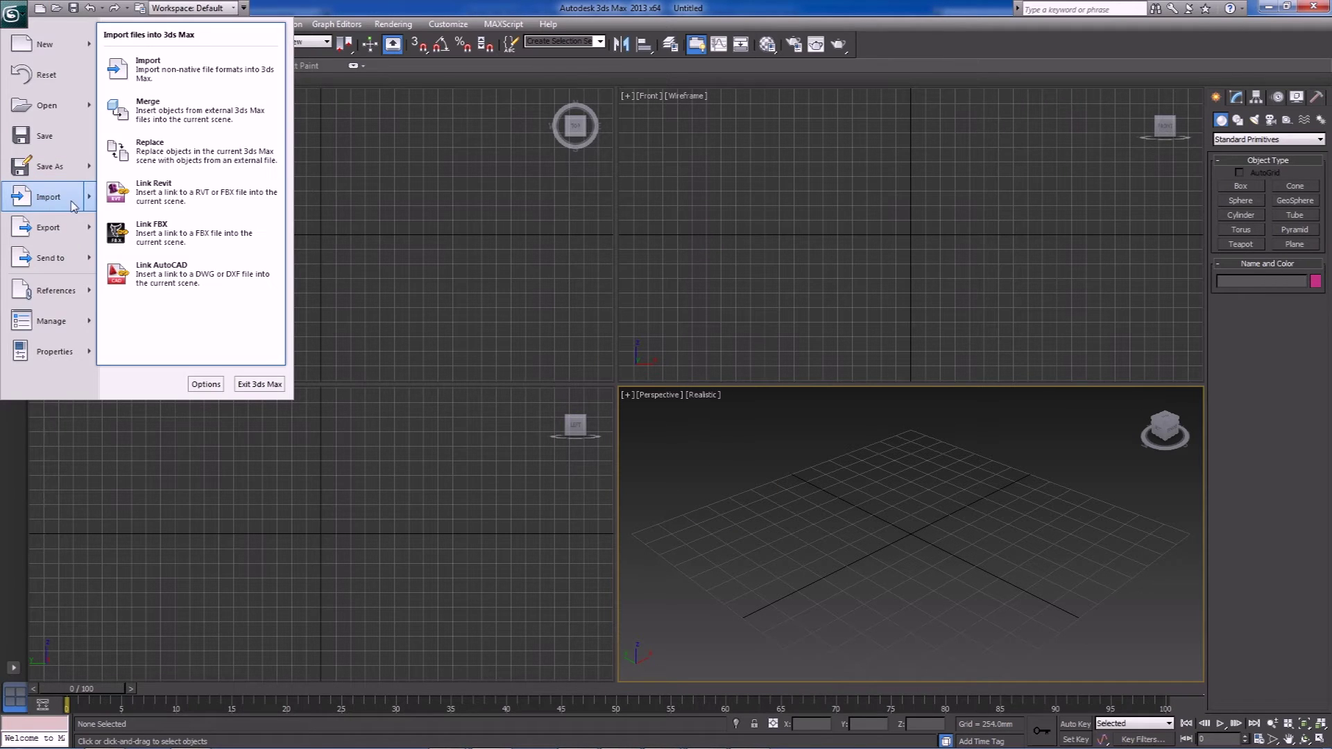
pyautogui.click(170, 72)
pyautogui.doubleClick(98, 101)
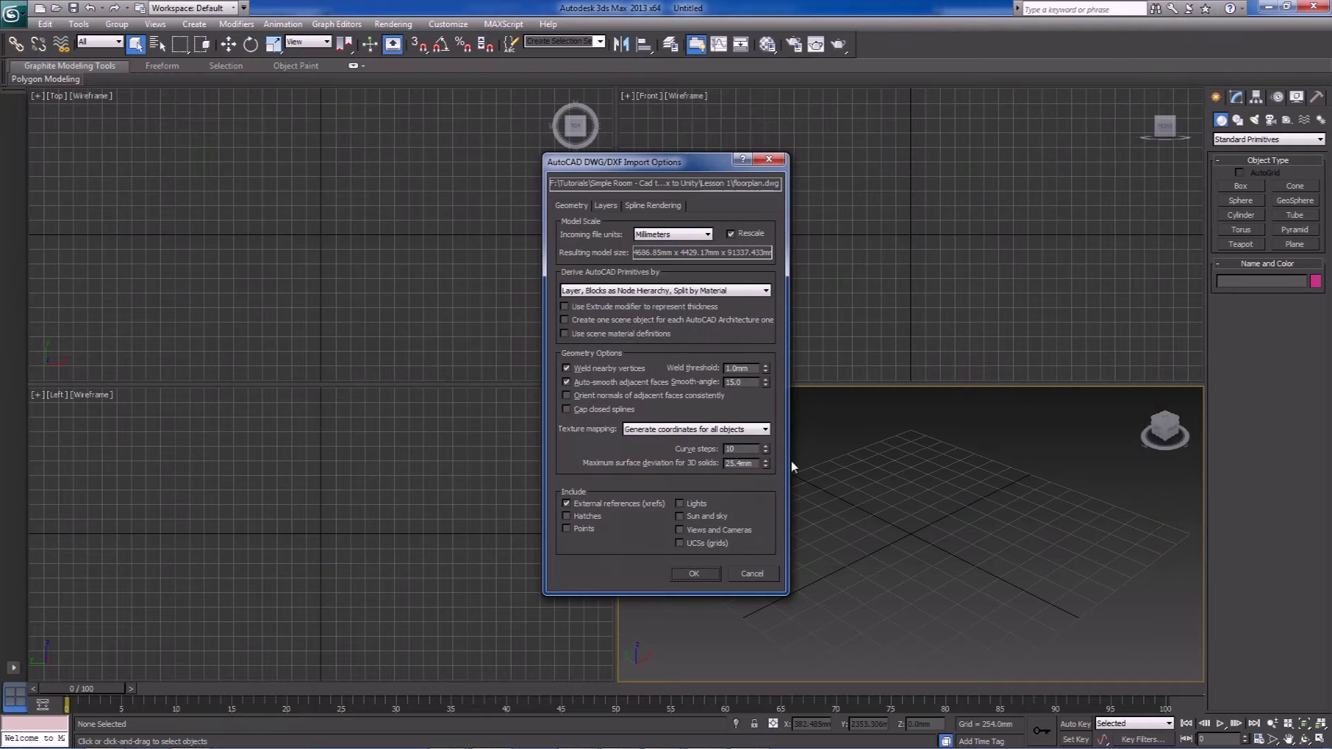
pyautogui.moveTo(643, 163); pyautogui.dragTo(571, 198)
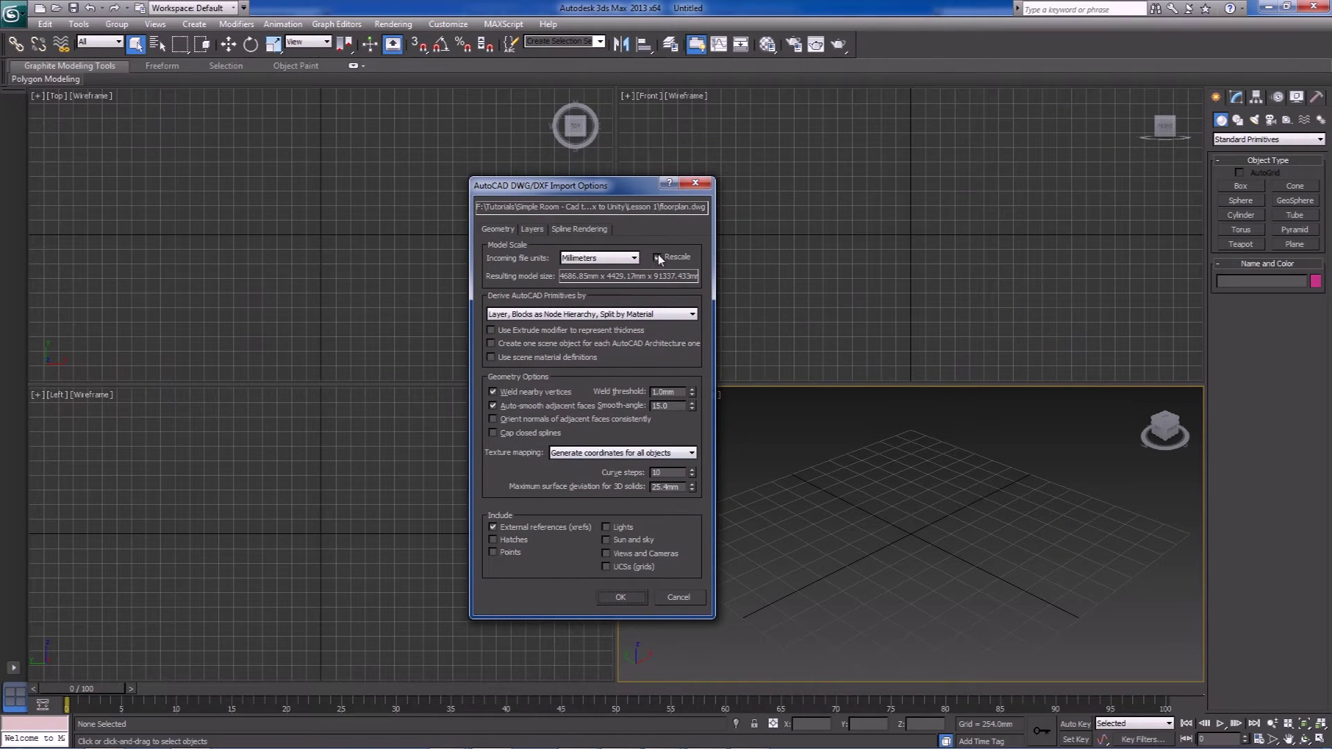
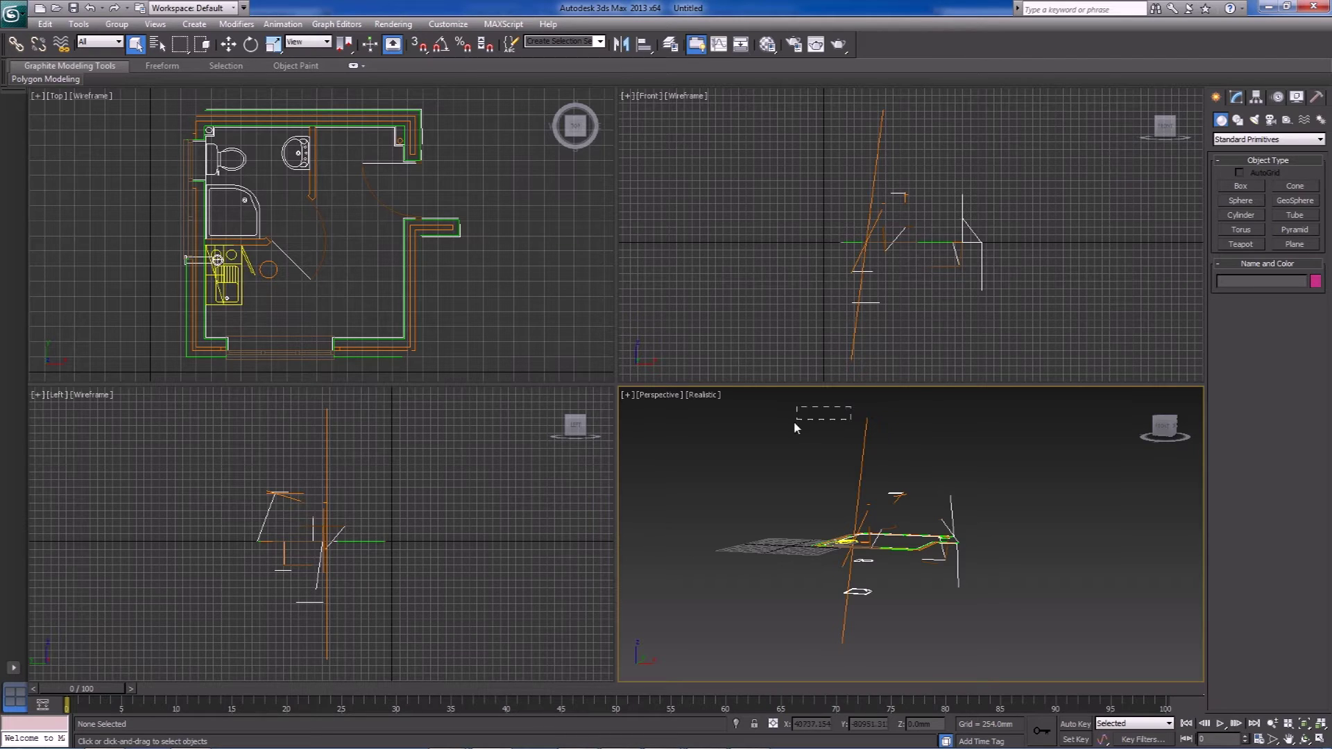
# - Apply an Edit Spline modifier to all the imported floor plan entities and select all their vertices
pyautogui.keyDown('alt'); pyautogui.moveTo(807, 548); pyautogui.dragTo(813, 563, button='middle'); pyautogui.keyUp('alt')
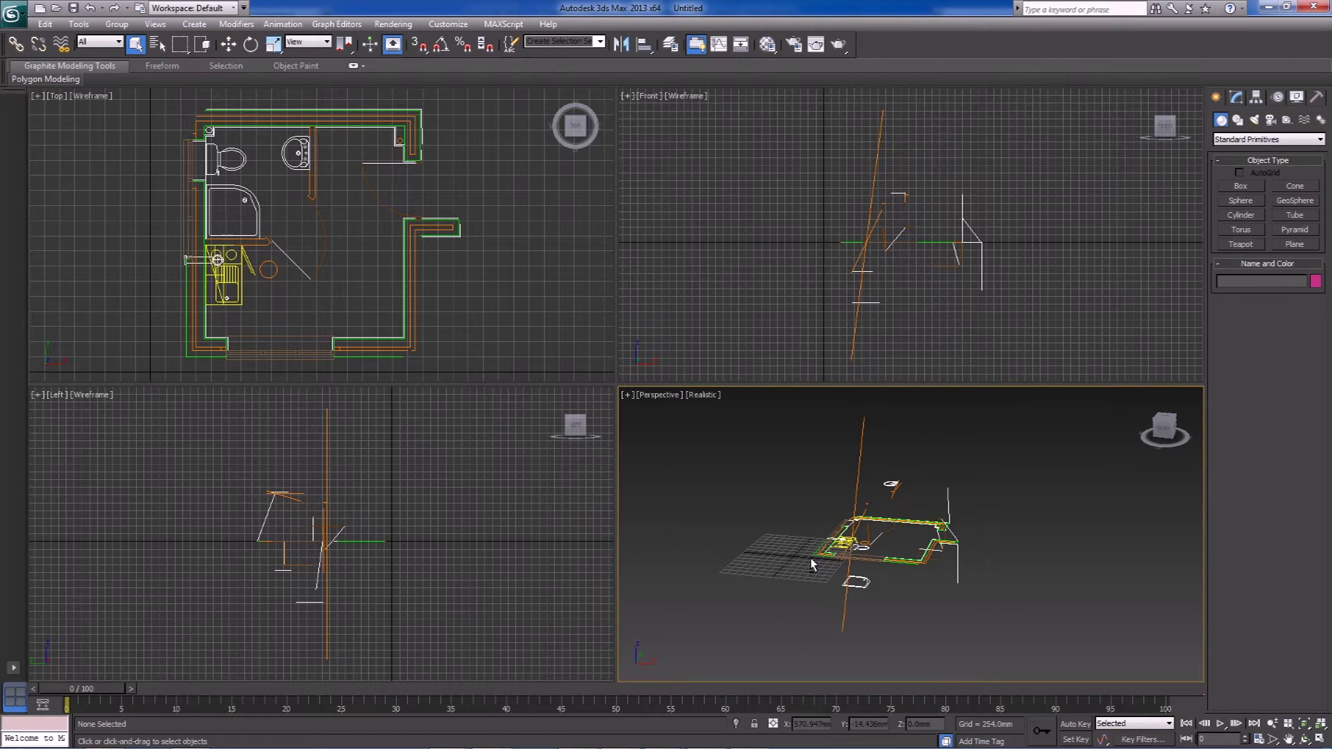
pyautogui.moveTo(788, 450); pyautogui.dragTo(1074, 651)
pyautogui.click(1236, 98)
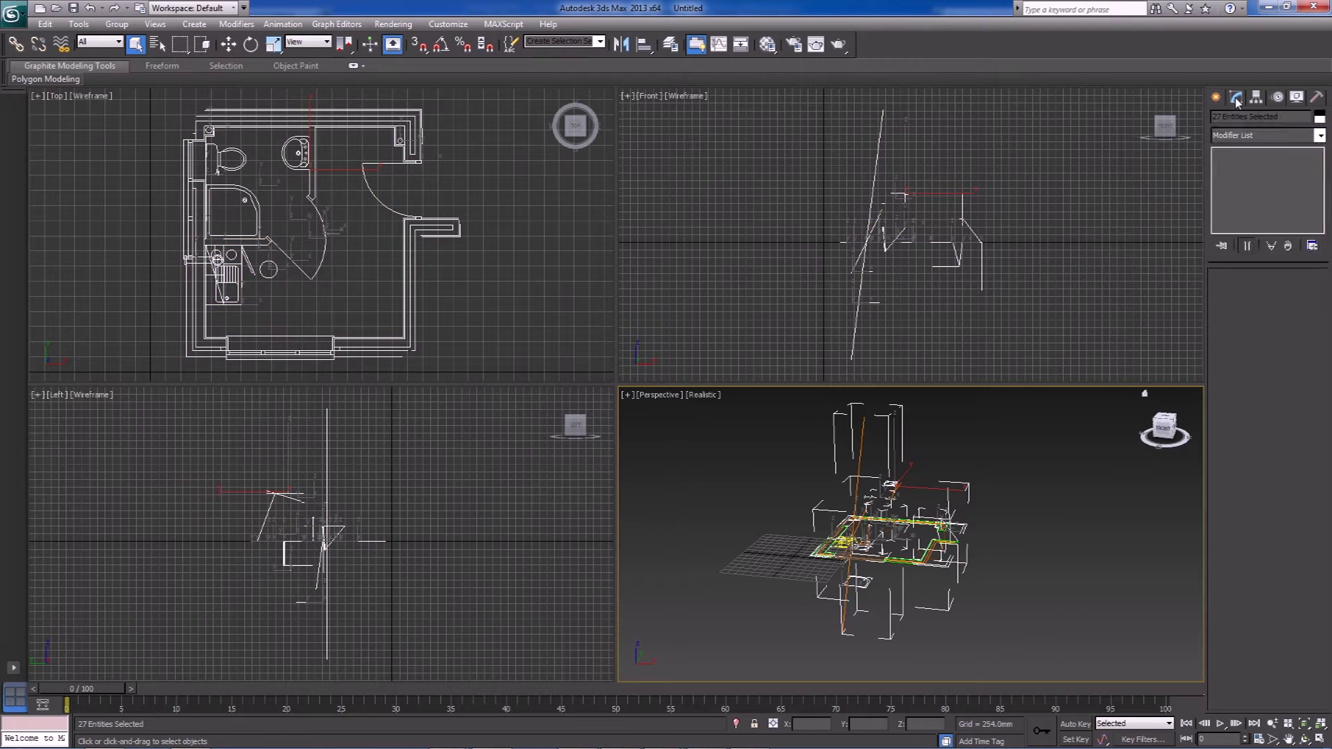
pyautogui.click(1287, 138)
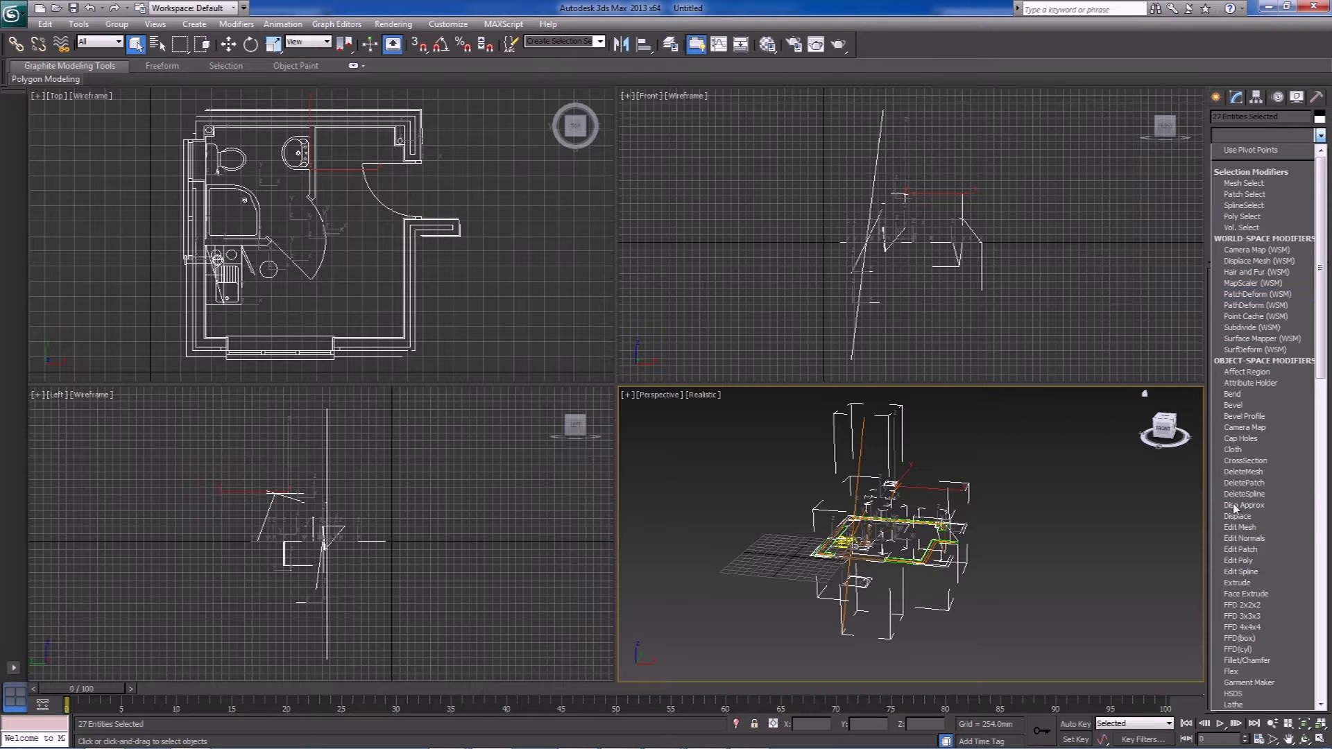
pyautogui.click(1282, 573)
pyautogui.click(1282, 573)
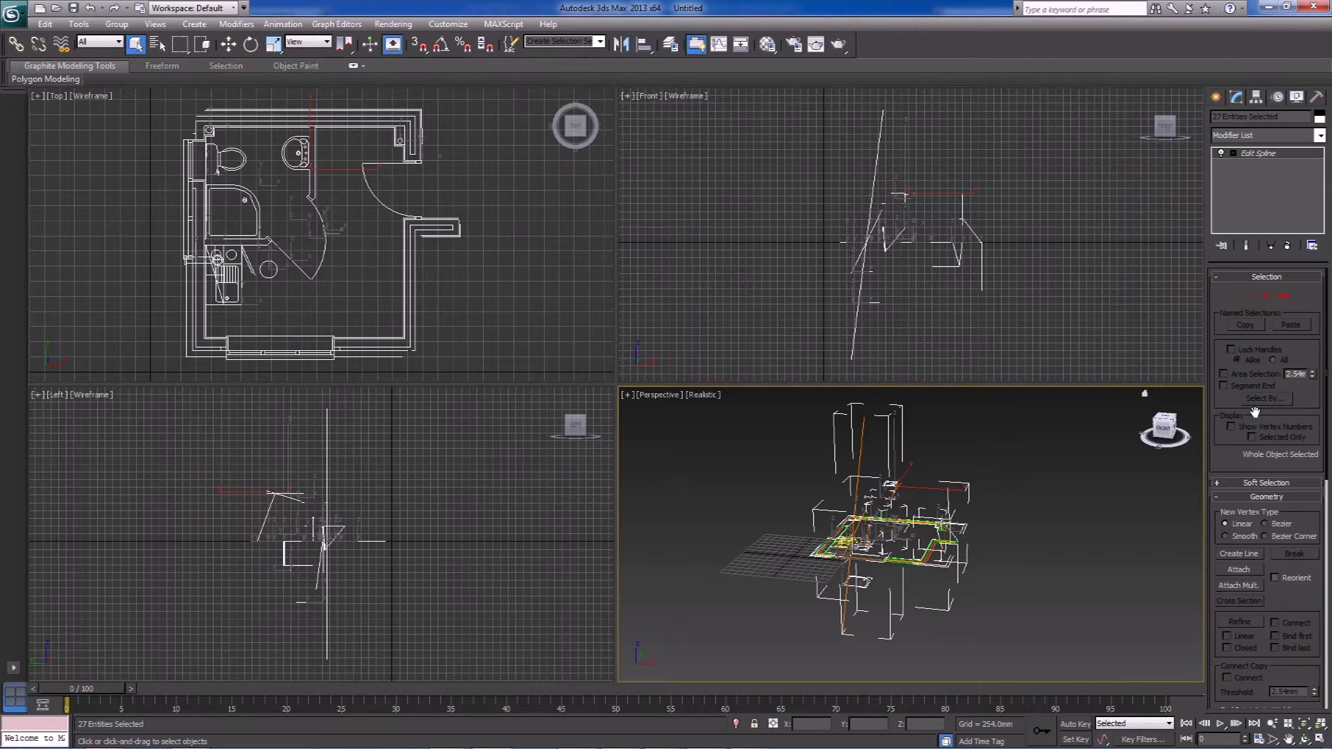
pyautogui.click(1251, 297)
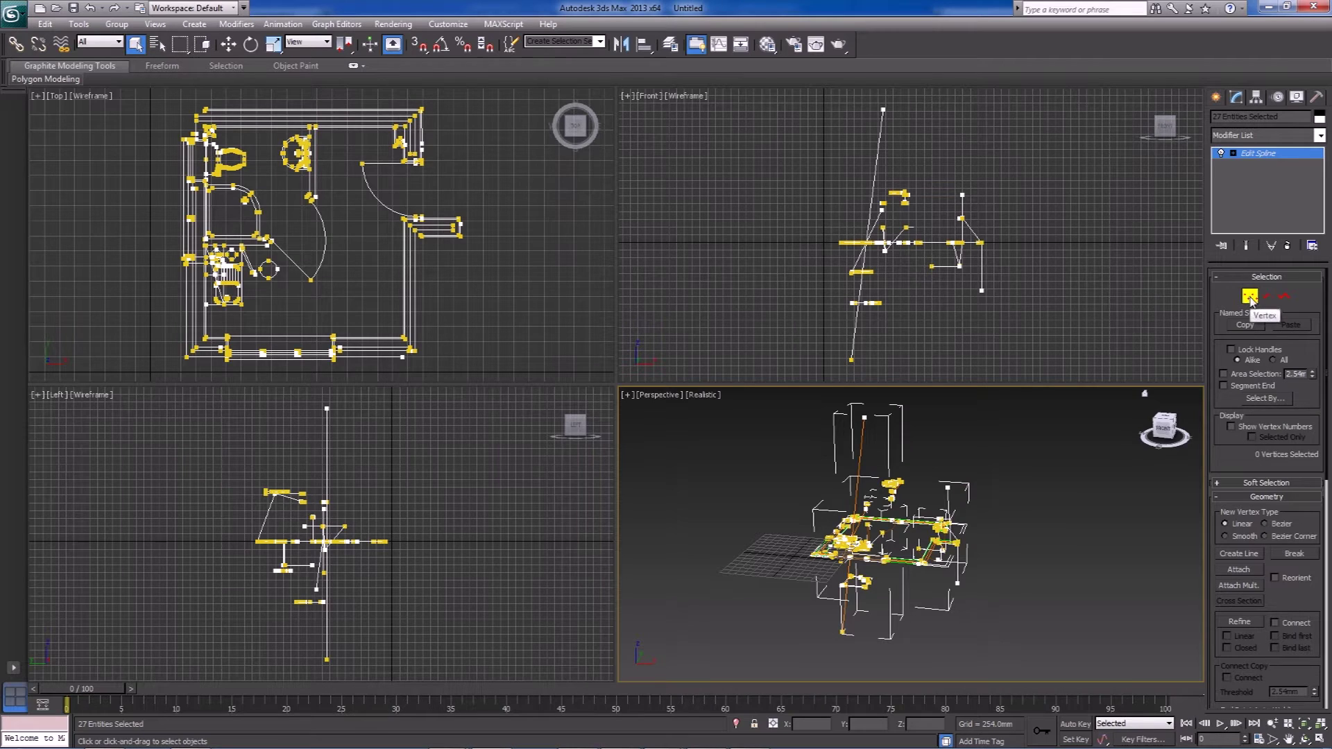
pyautogui.hotkey('ctrl', 'a')
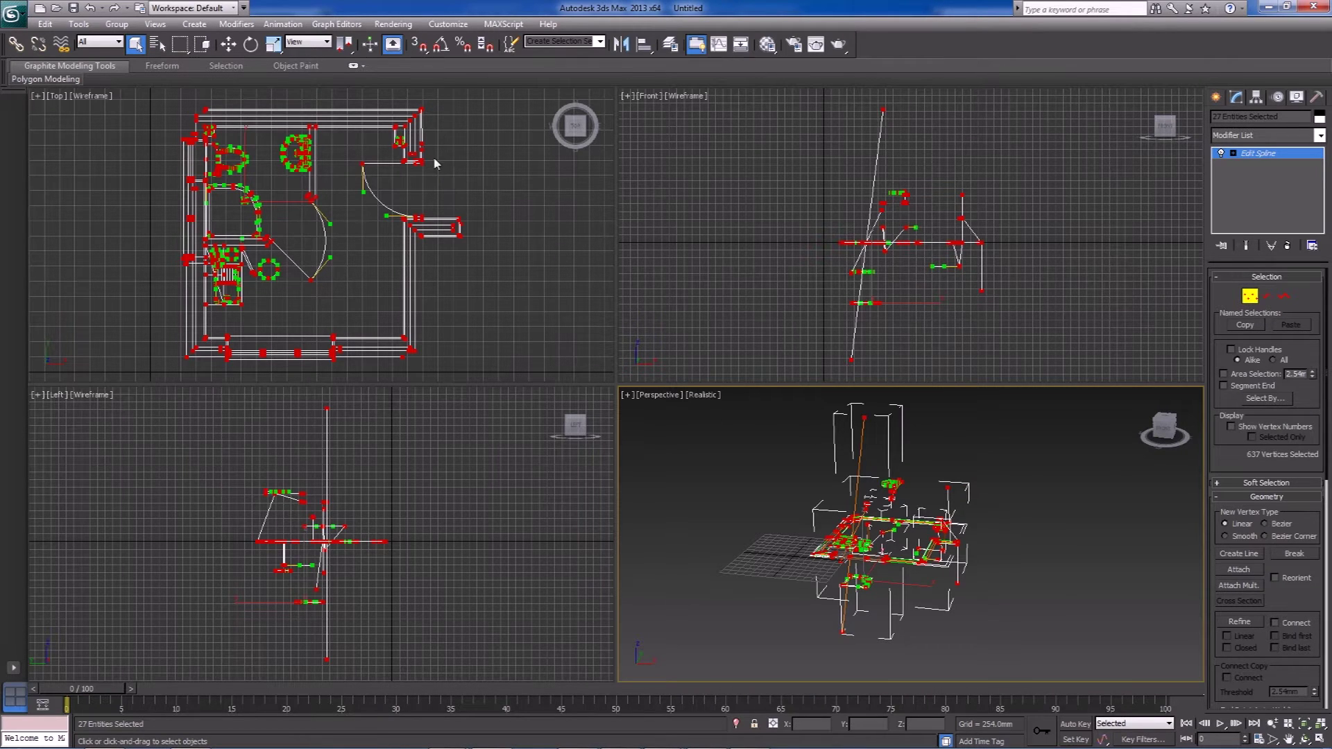
# - Try to flatten the selected vertices by scaling them freehand along the Z axis to about 12 percent, and undo it
pyautogui.click(273, 44)
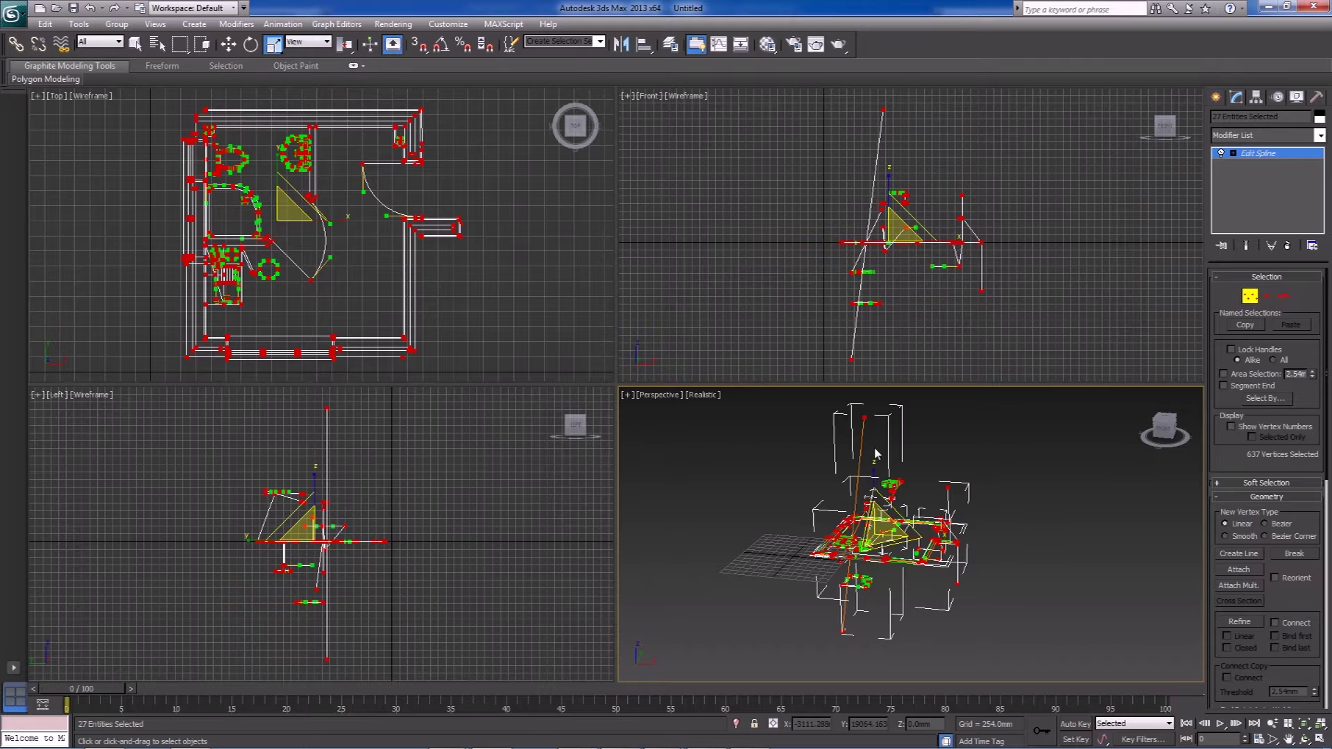
pyautogui.moveTo(878, 476); pyautogui.dragTo(878, 541)
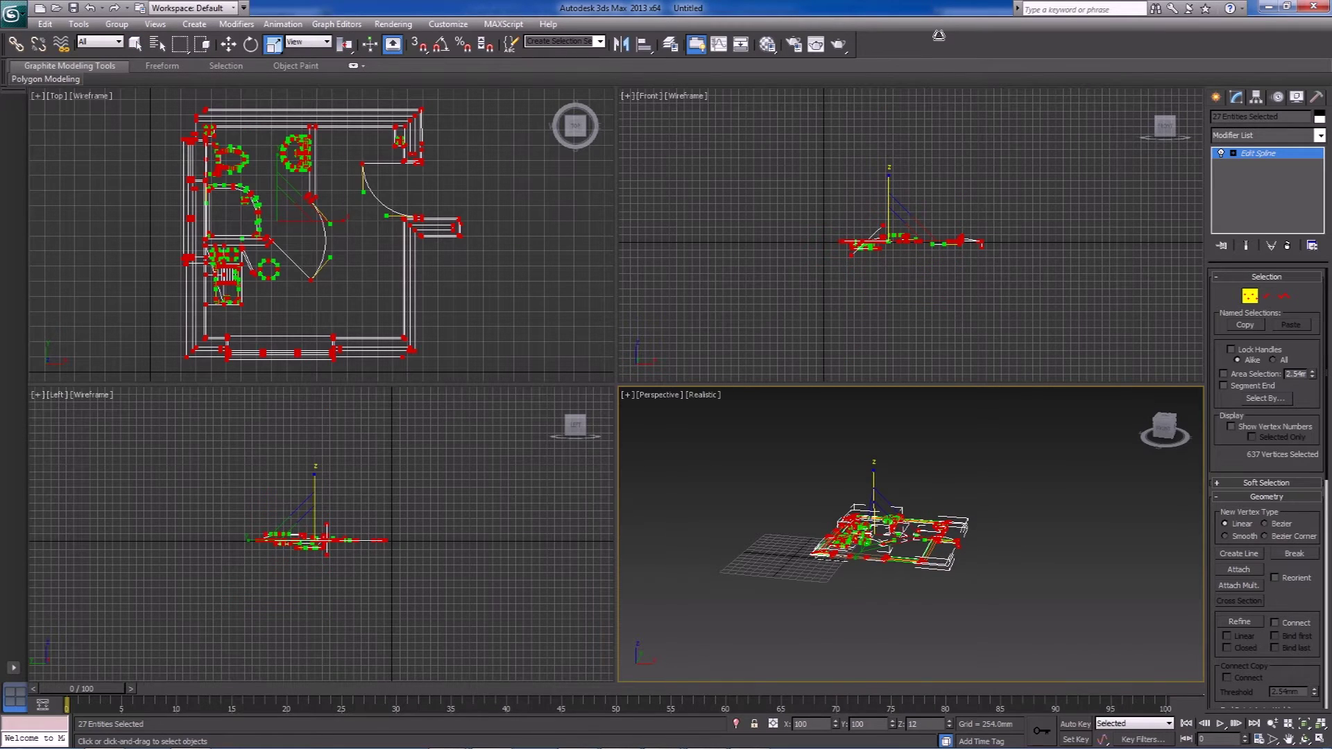
pyautogui.moveTo(958, 41); pyautogui.dragTo(958, 44)
pyautogui.hotkey('ctrl', 'z')
# - Flatten the selected floor plan vertices with a non-uniform scale, entering a world Z scale offset of 0 in the Scale Transform Type-In
pyautogui.moveTo(274, 46); pyautogui.dragTo(275, 95)
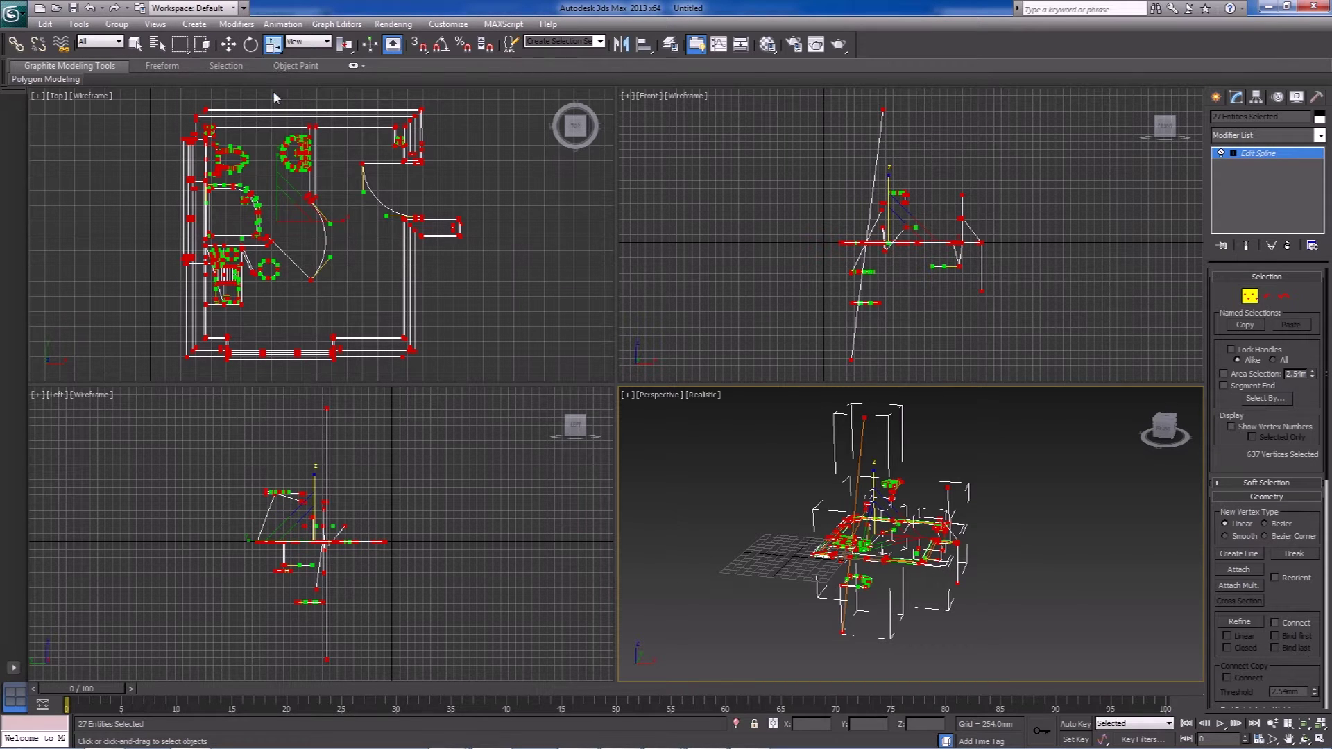
pyautogui.moveTo(1009, 516); pyautogui.dragTo(1021, 521, button='middle')
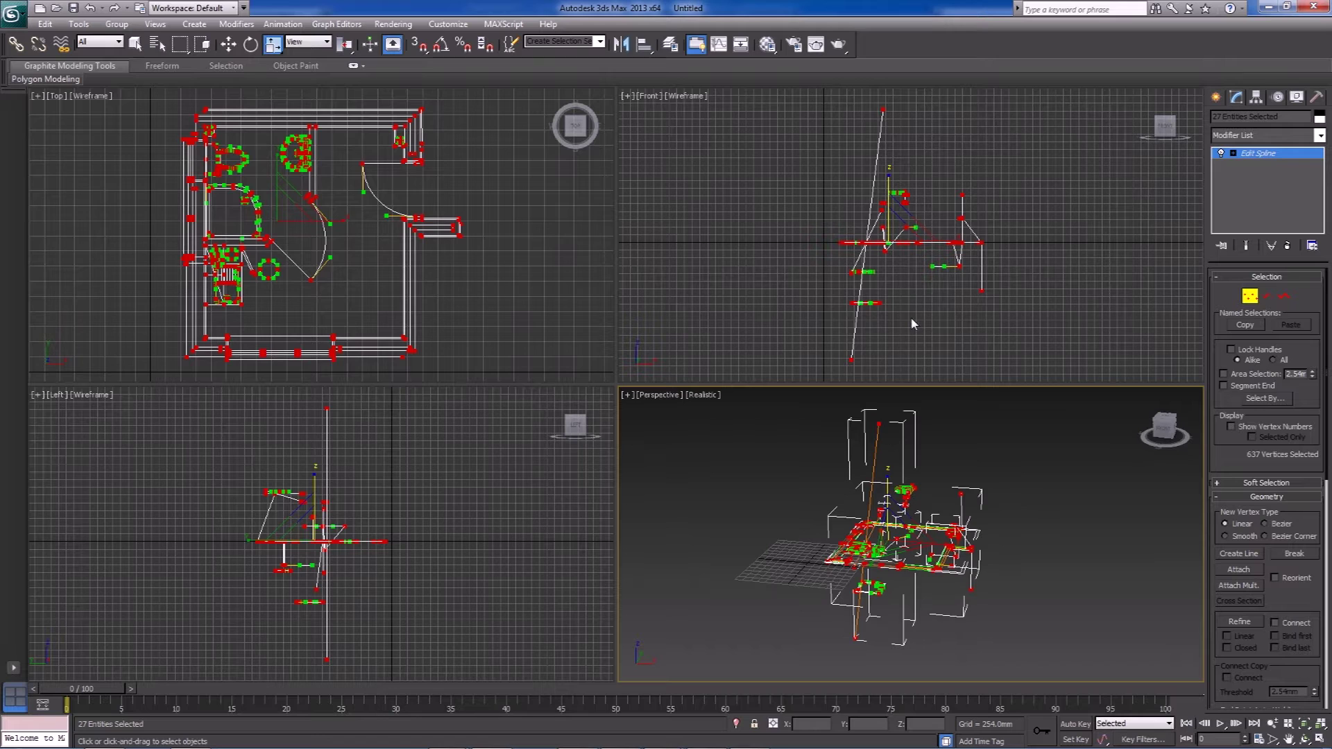
pyautogui.moveTo(895, 299); pyautogui.dragTo(897, 313, button='middle')
pyautogui.scroll(3, 960, 435)
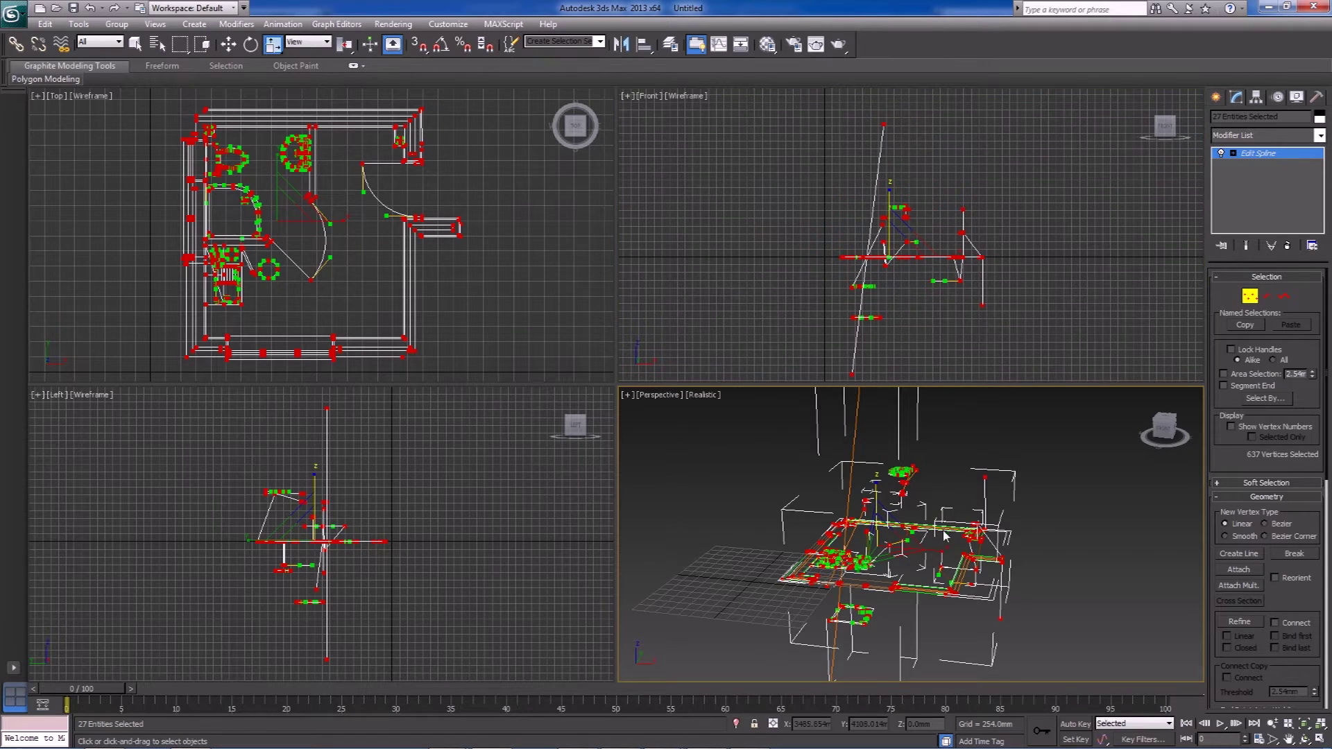
pyautogui.press('F12')
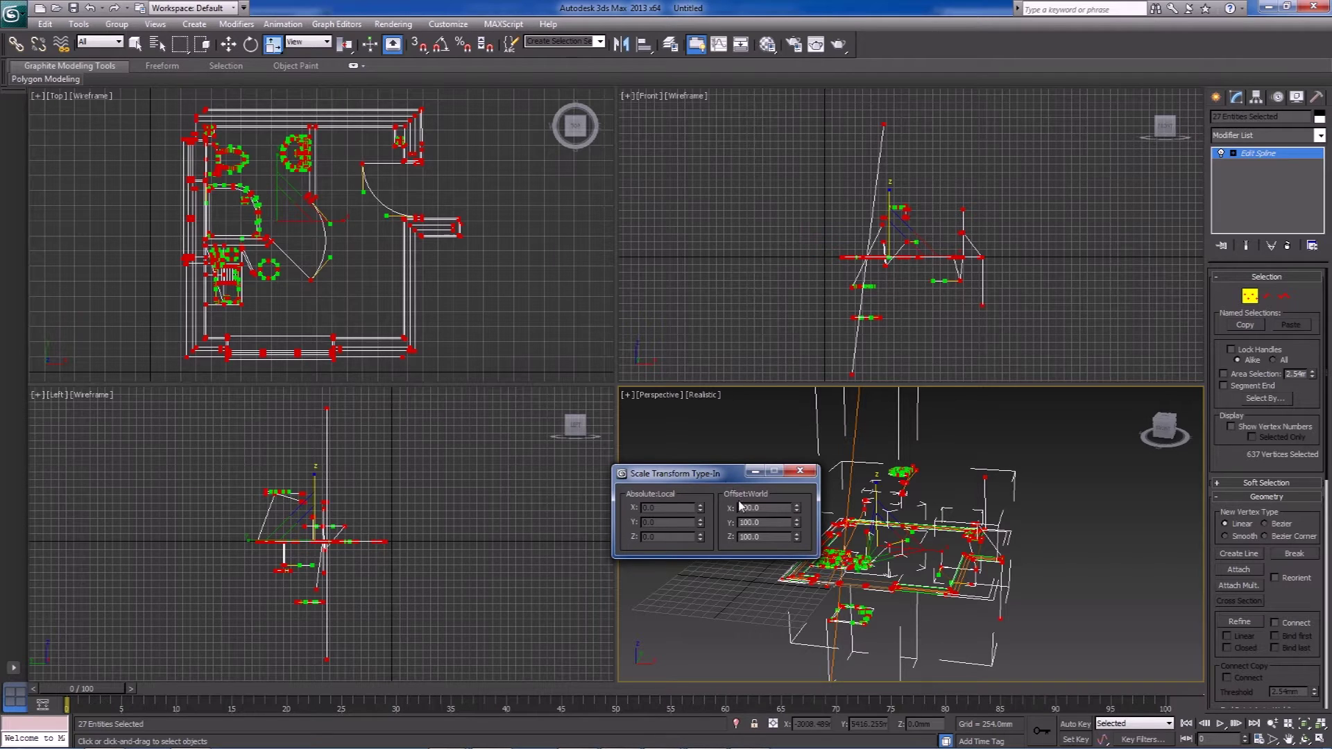
pyautogui.moveTo(727, 476); pyautogui.dragTo(664, 471)
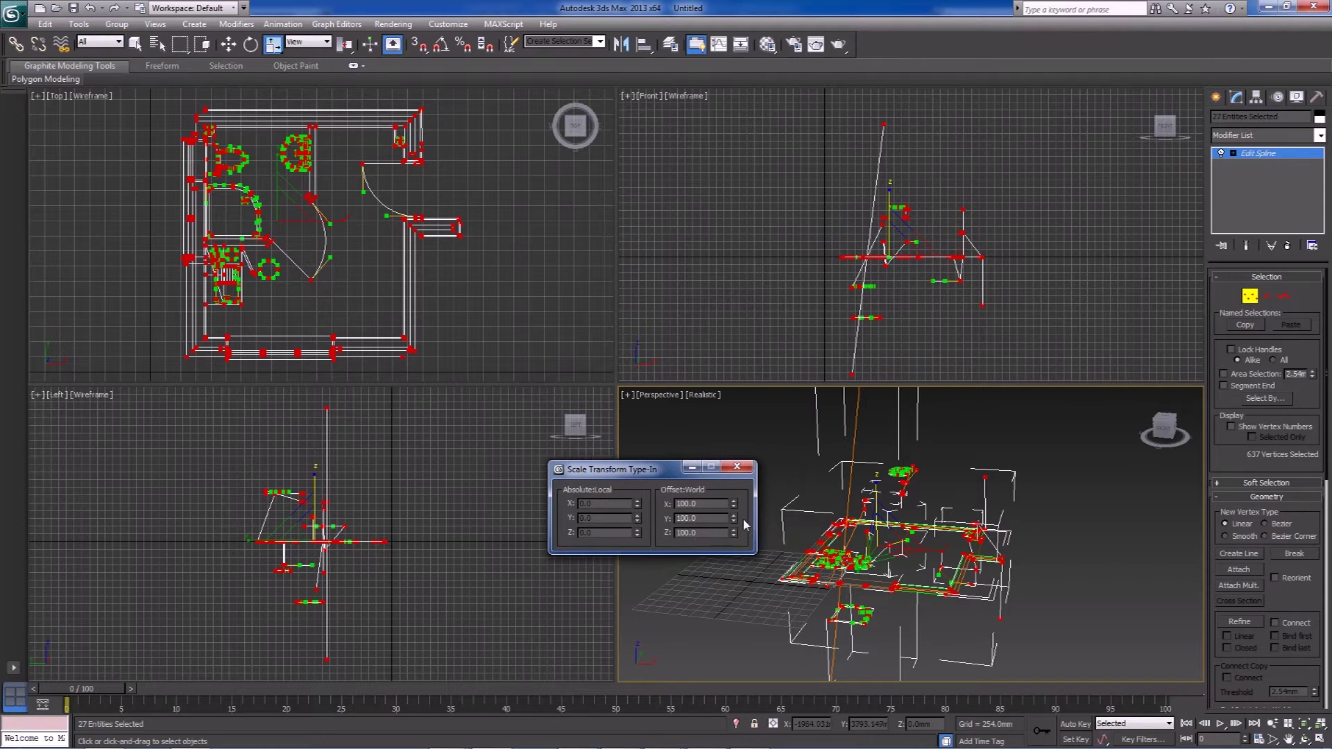
pyautogui.moveTo(734, 504); pyautogui.dragTo(733, 565)
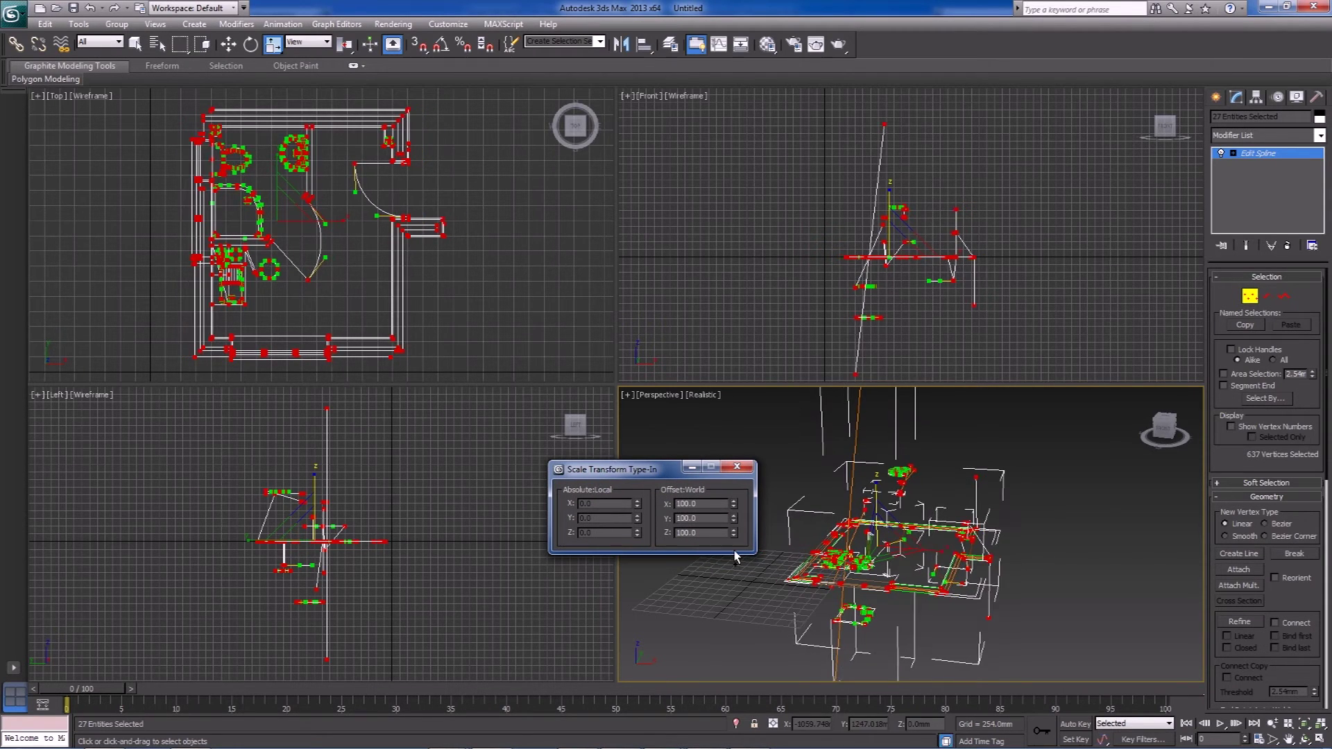
pyautogui.hotkey('ctrl', 'z')
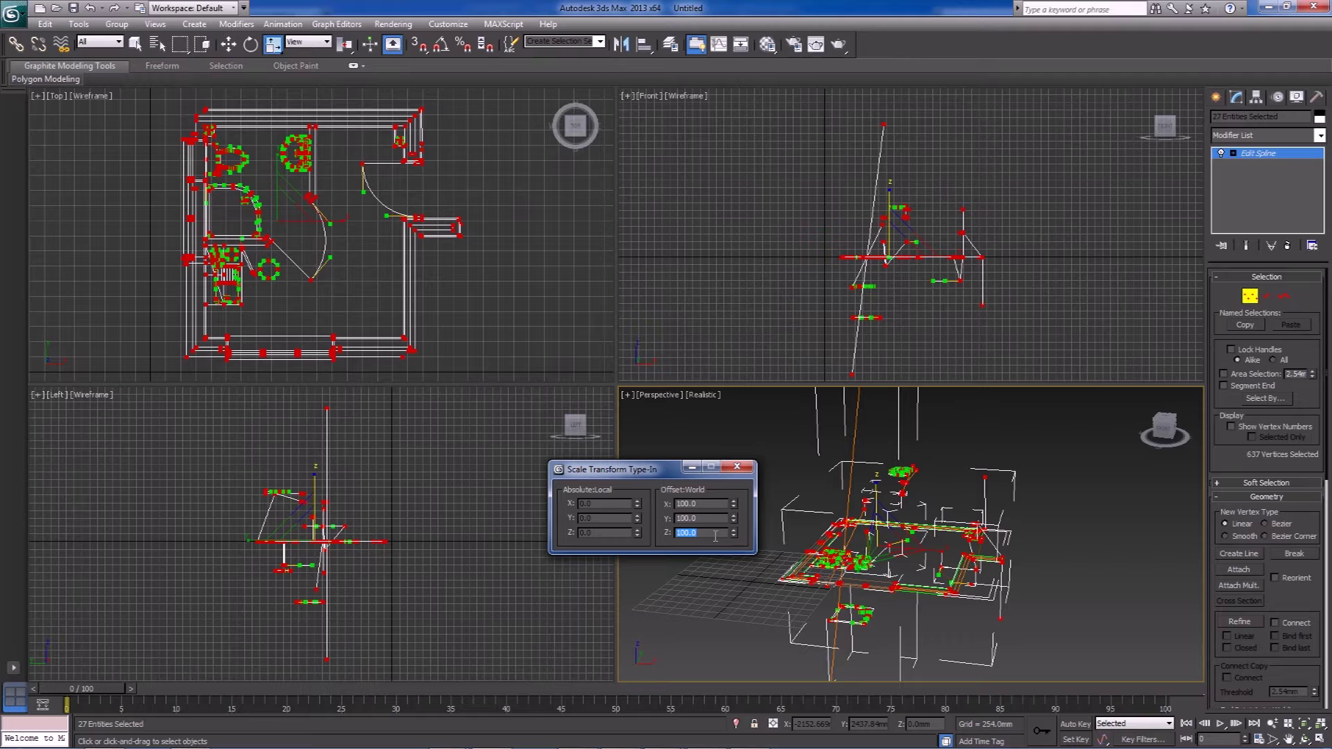
pyautogui.write('0')
pyautogui.press('Return')
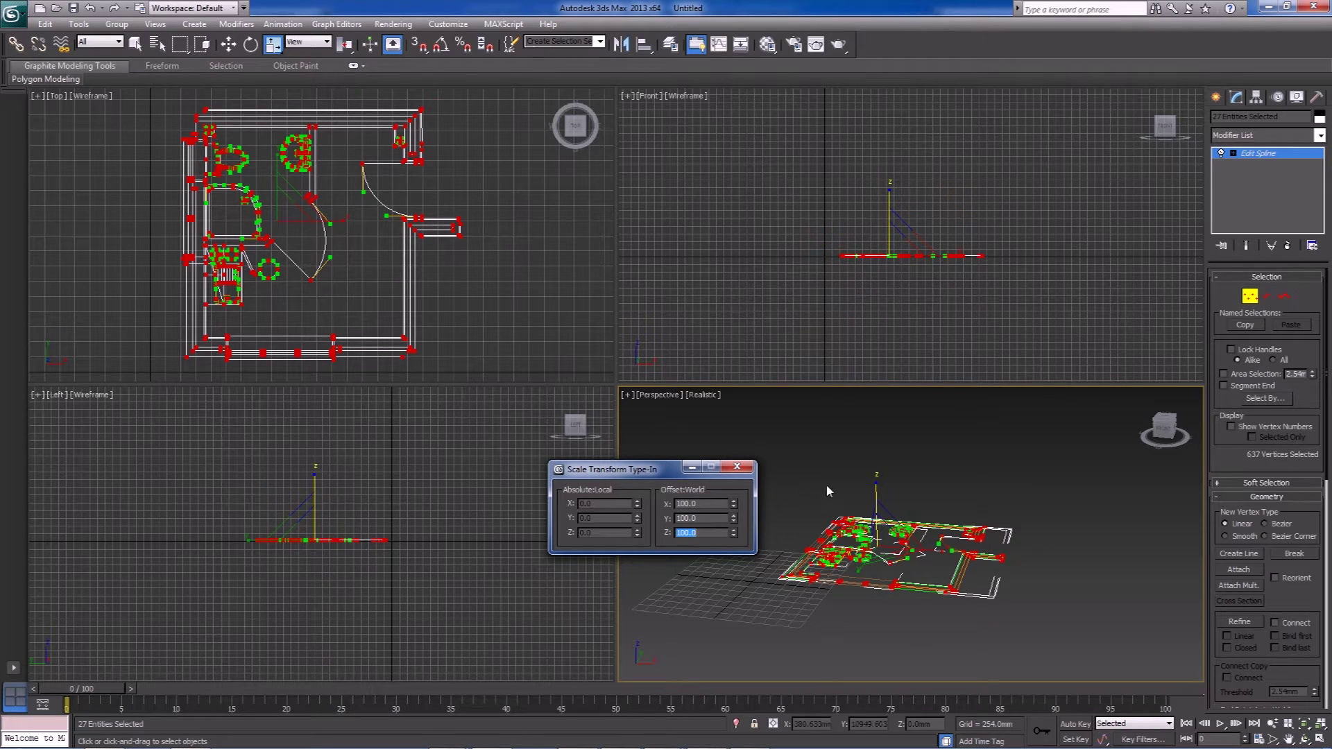
# - Leave vertex editing, close the scale transform entry window and switch to the Move tool
pyautogui.click(1250, 296)
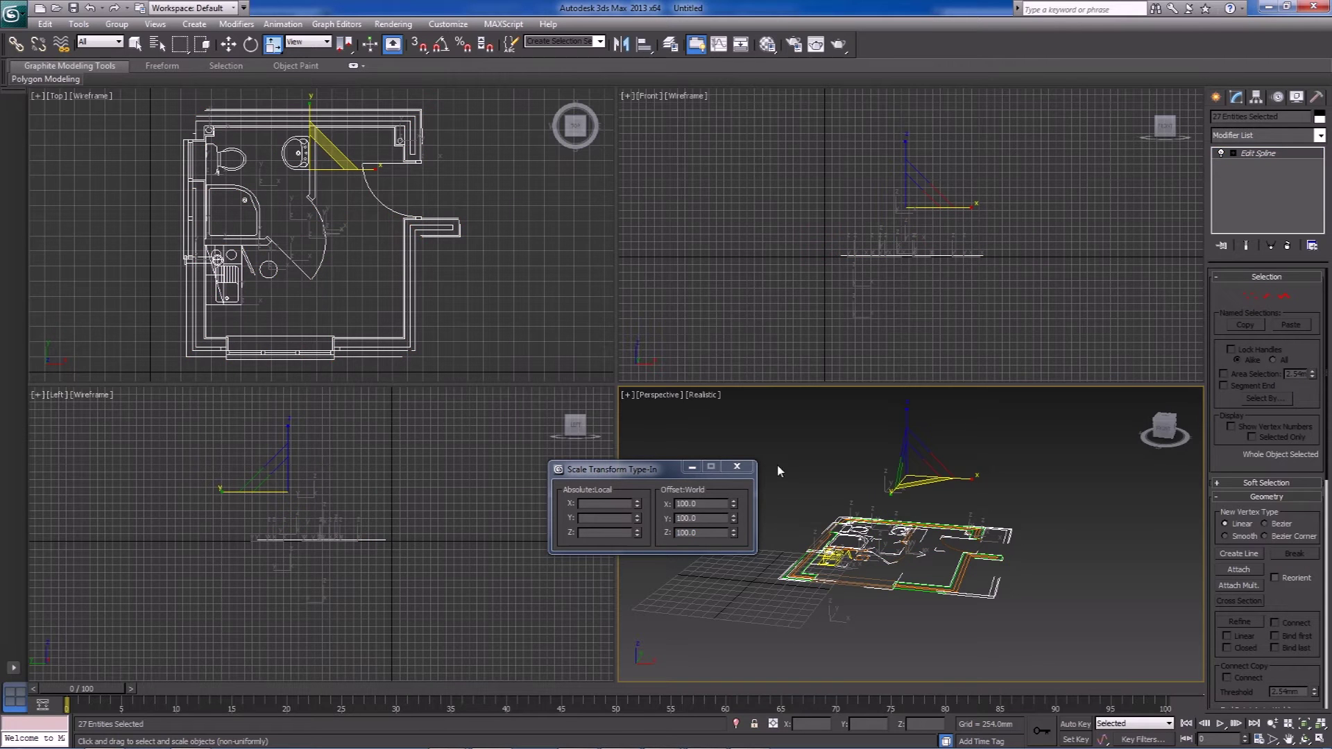
pyautogui.click(738, 470)
pyautogui.keyDown('alt'); pyautogui.moveTo(916, 586); pyautogui.dragTo(879, 585, button='middle'); pyautogui.keyUp('alt')
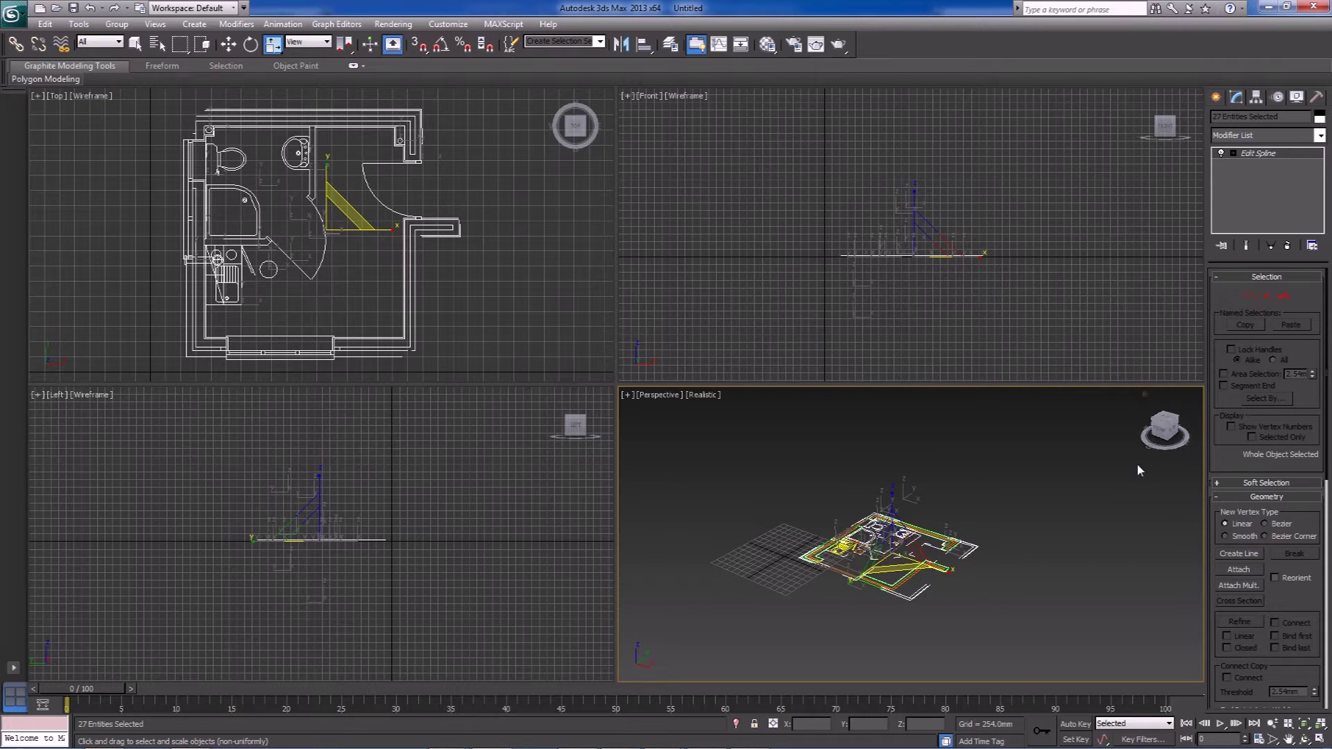
pyautogui.press('w')
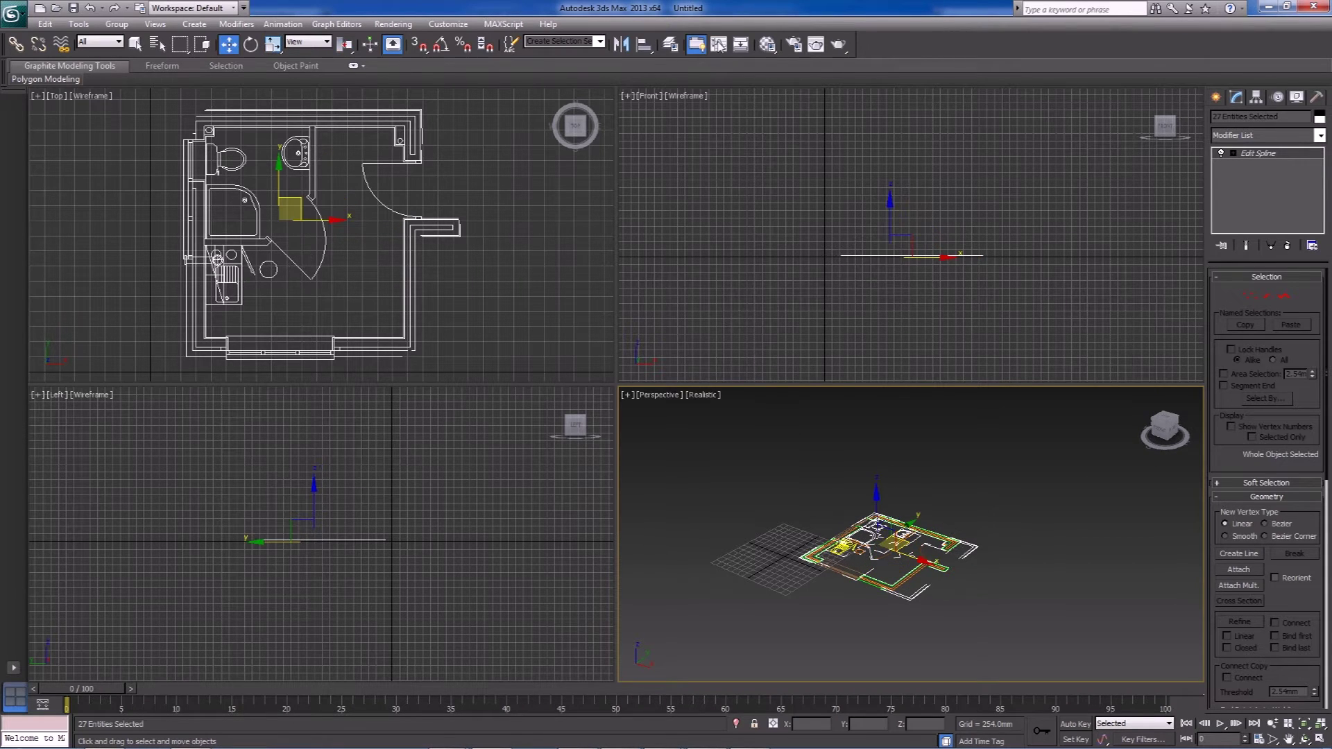
pyautogui.click(669, 45)
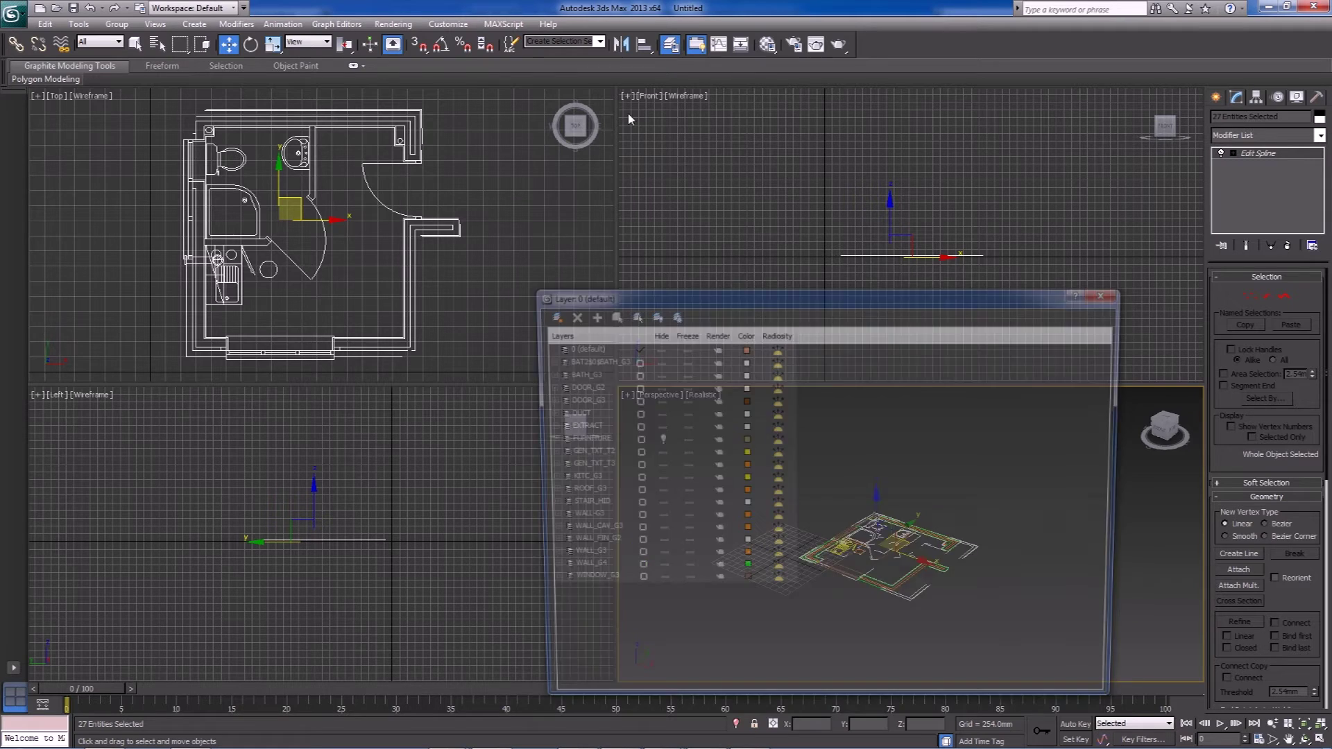
pyautogui.click(1111, 292)
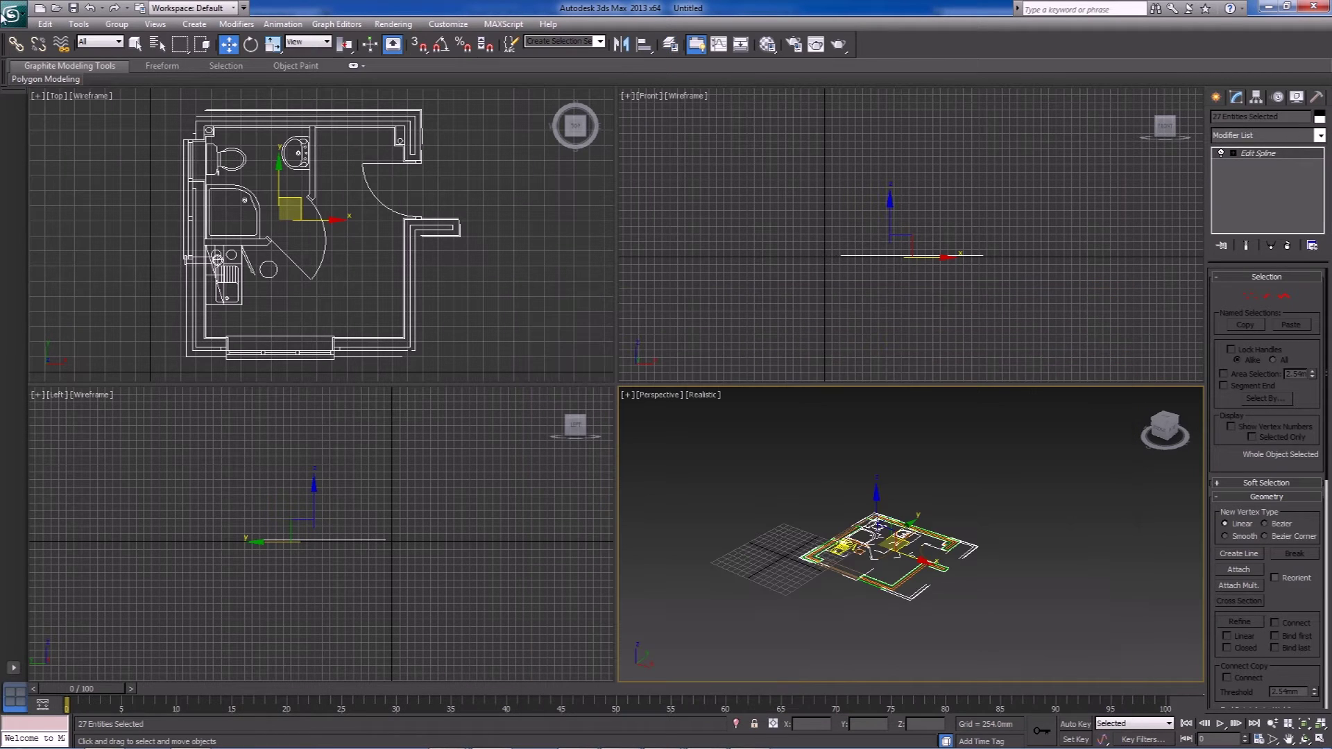
pyautogui.click(111, 26)
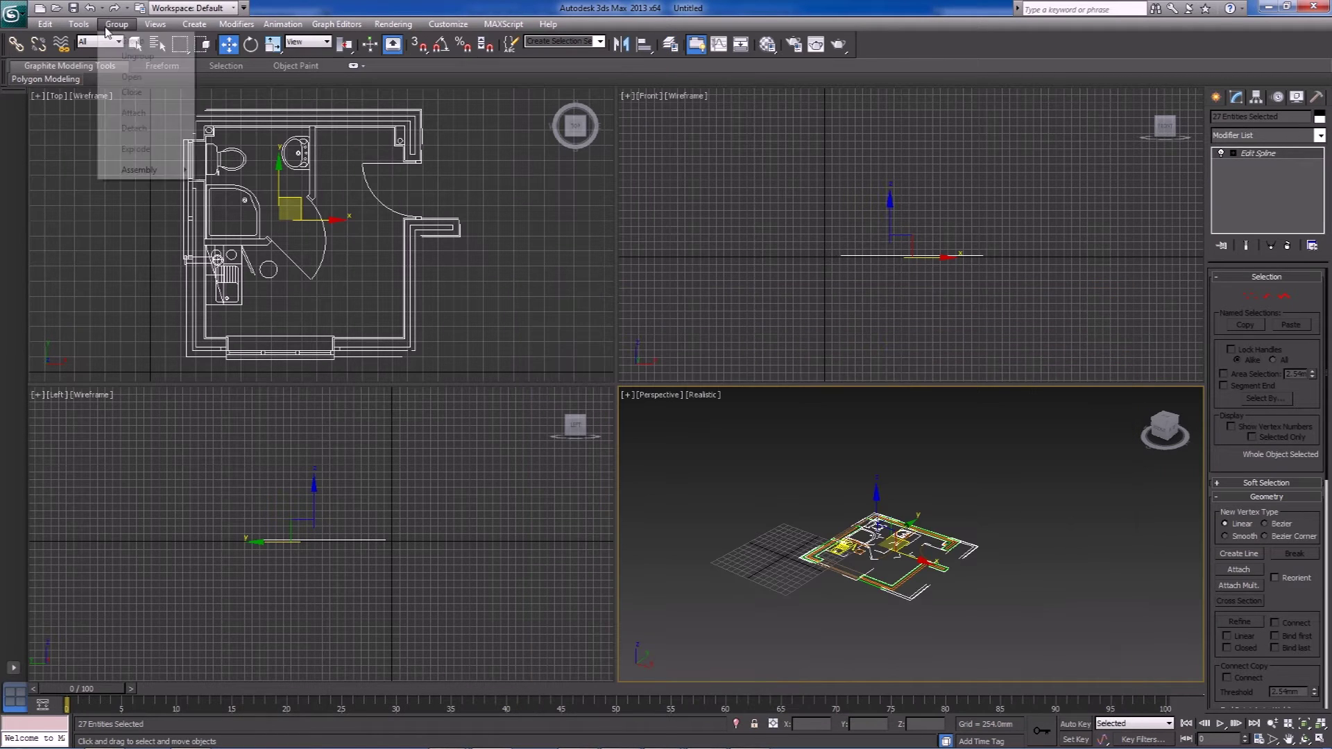
pyautogui.click(407, 4)
# - Move the whole floor plan so the room sits roughly centred on the world origin, and deselect it
pyautogui.rightClick(293, 223)
pyautogui.scroll(-2, 310, 237)
pyautogui.moveTo(306, 201); pyautogui.dragTo(196, 274)
pyautogui.moveTo(195, 274); pyautogui.dragTo(240, 182, button='middle')
pyautogui.moveTo(247, 182); pyautogui.dragTo(245, 187)
pyautogui.moveTo(730, 515); pyautogui.dragTo(826, 510, button='middle')
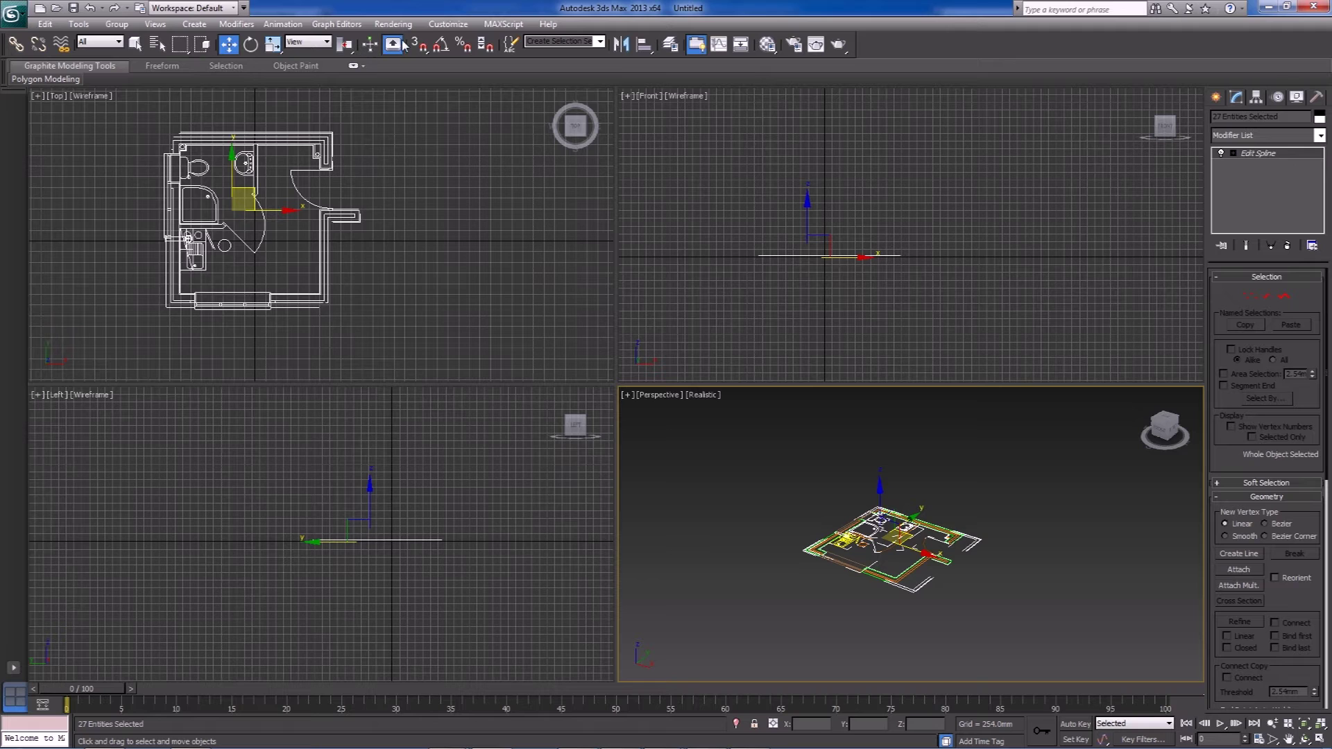
pyautogui.click(476, 216)
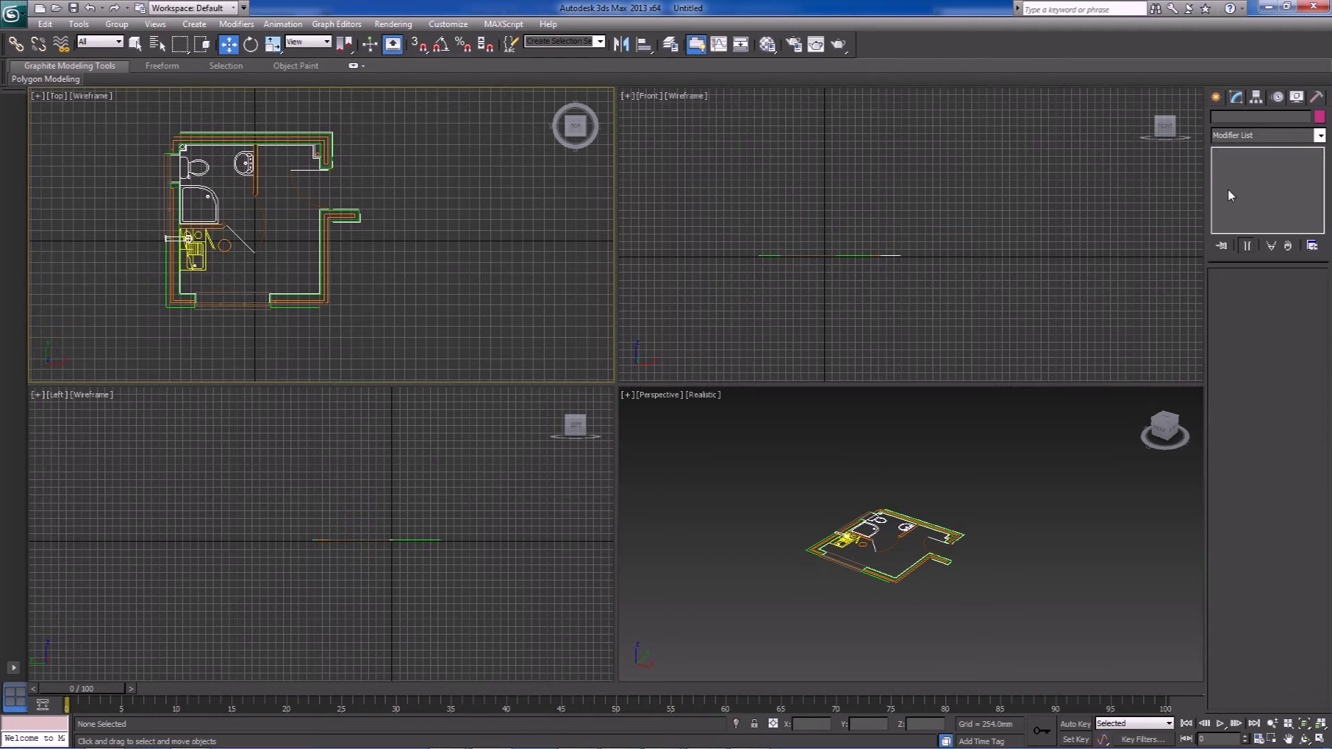
# - Start the Line spline tool for drawing over the whole floor plan in the Top view
pyautogui.click(1216, 97)
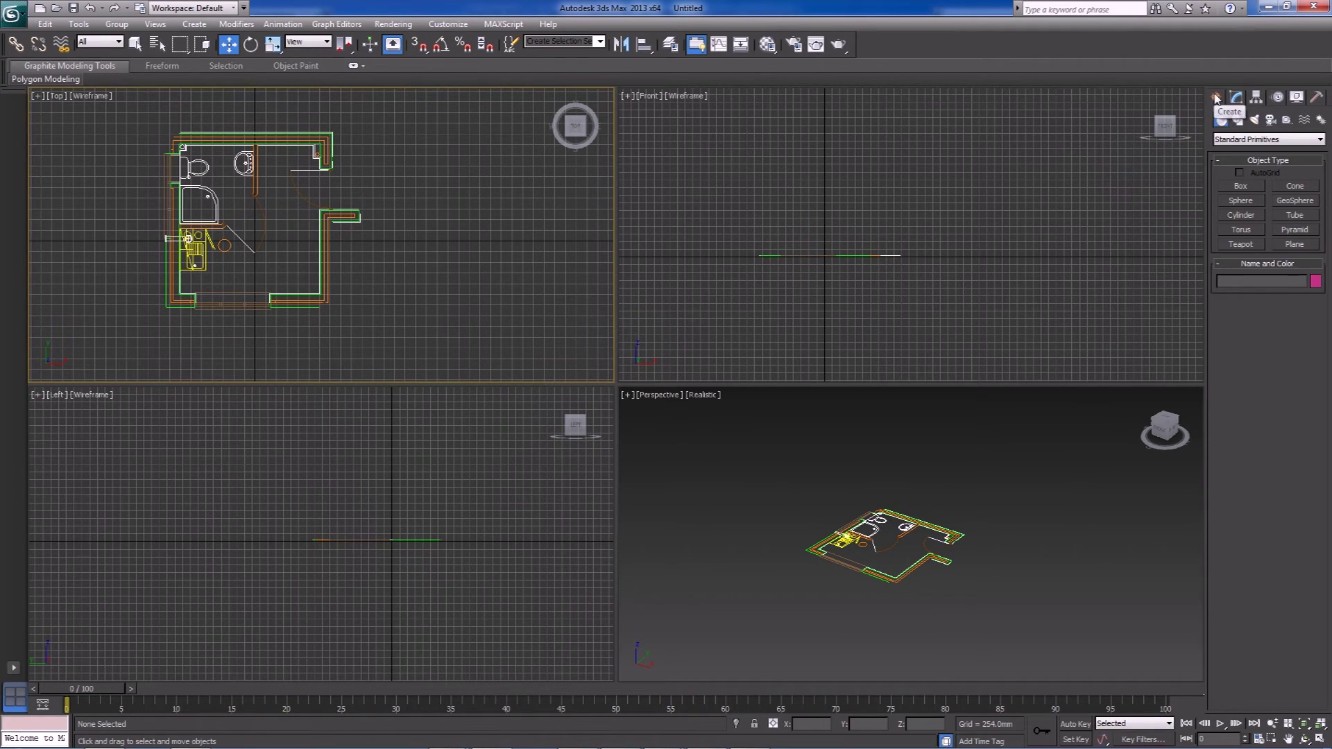
pyautogui.click(1239, 122)
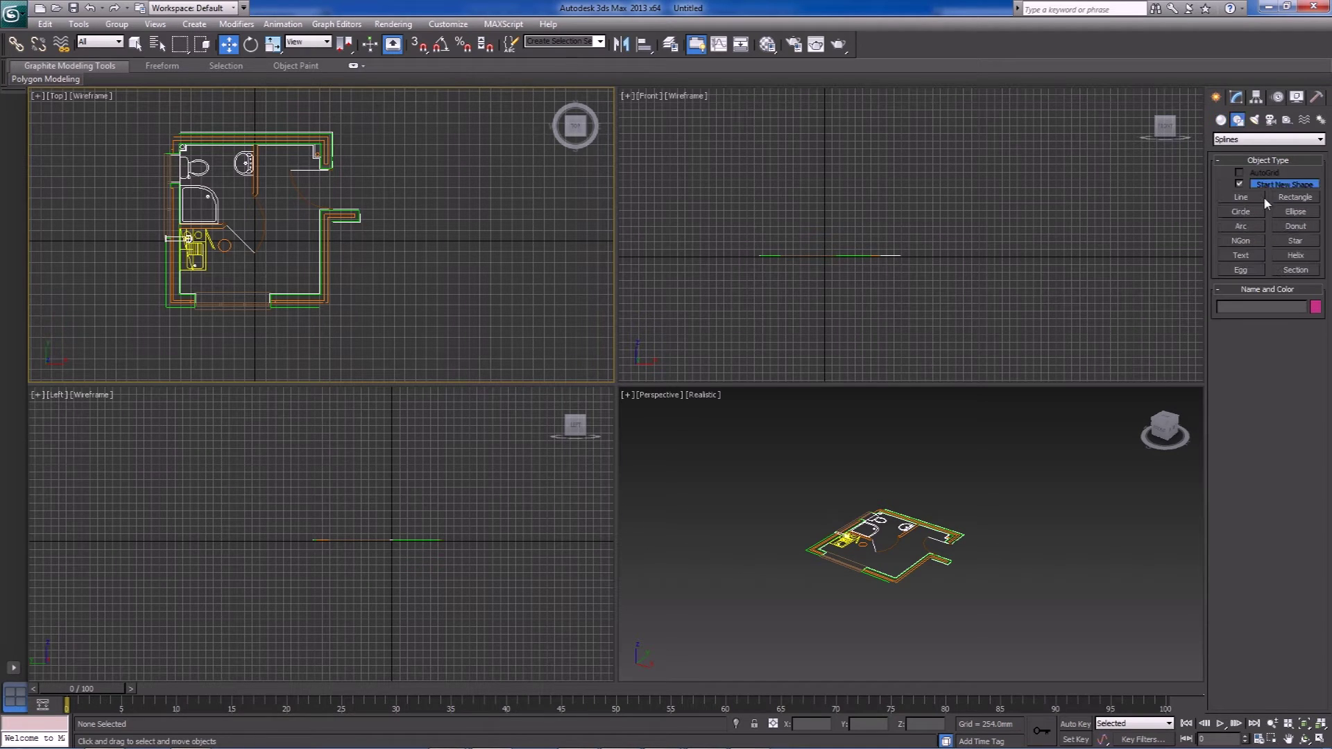
pyautogui.click(1249, 198)
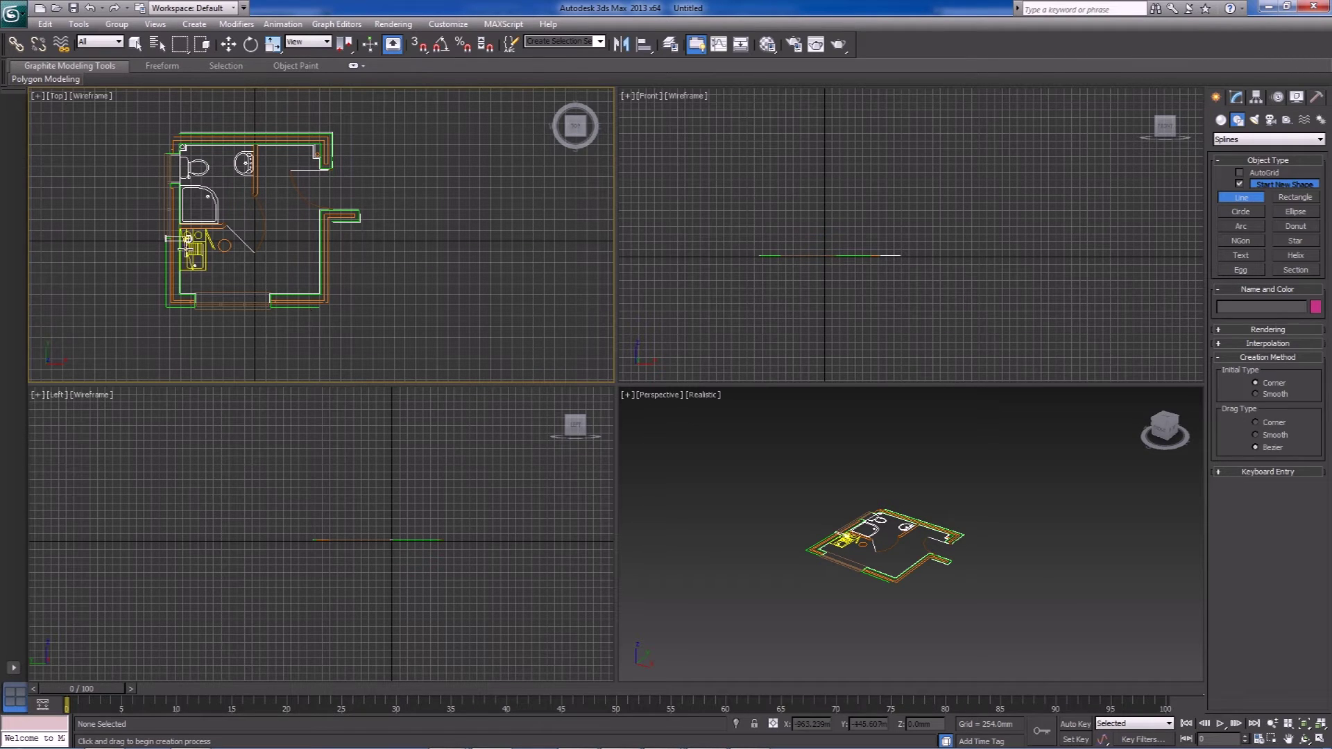
pyautogui.moveTo(335, 299); pyautogui.dragTo(408, 294, button='middle')
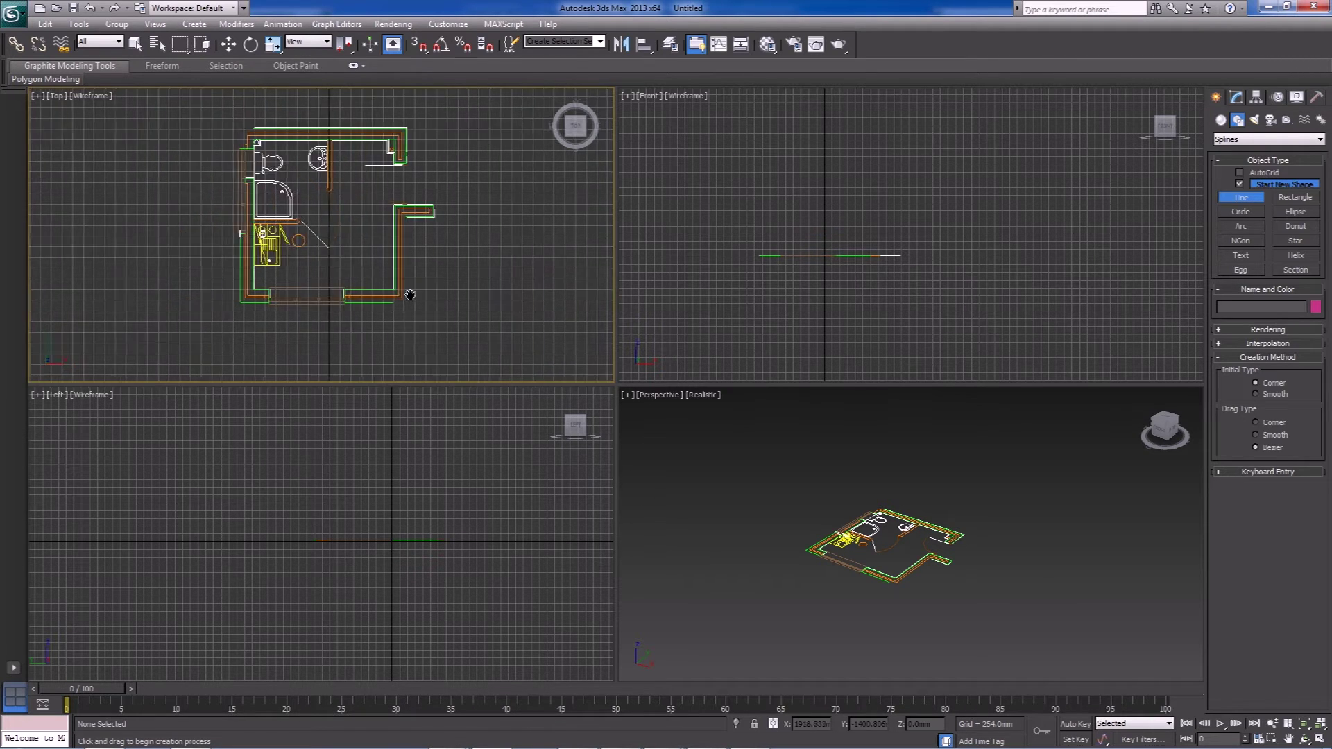
pyautogui.scroll(2, 394, 338)
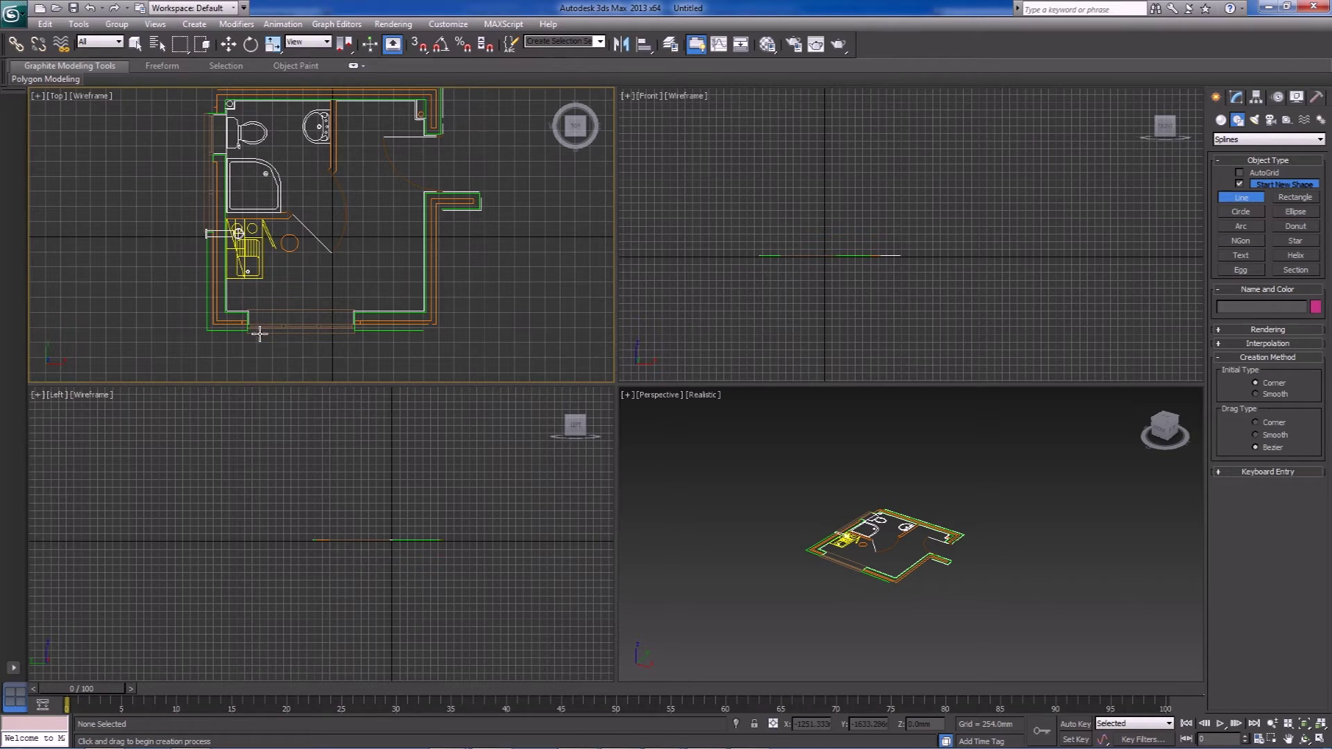
pyautogui.moveTo(395, 169); pyautogui.dragTo(401, 198, button='middle')
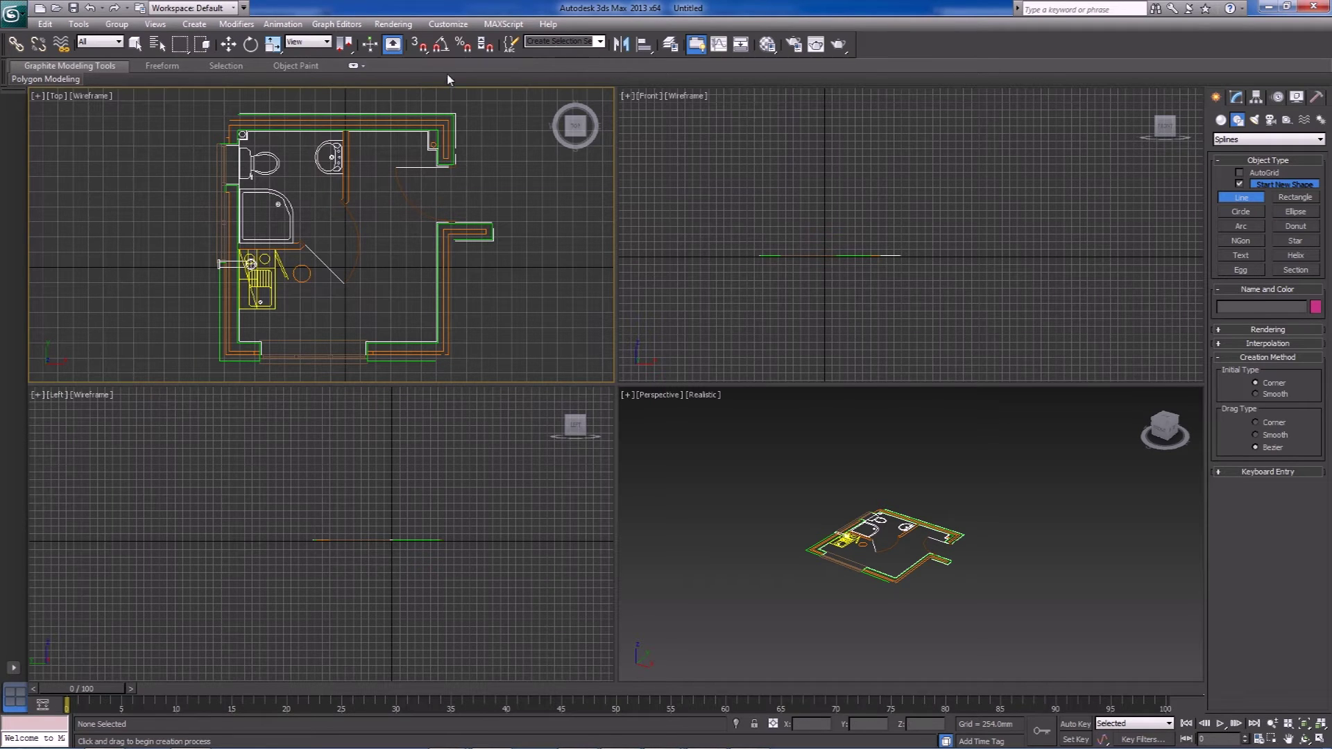
# - Turn on 3D snapping, try Grid Points as the snap target, and set Vertex as the only active snap type
pyautogui.click(419, 44)
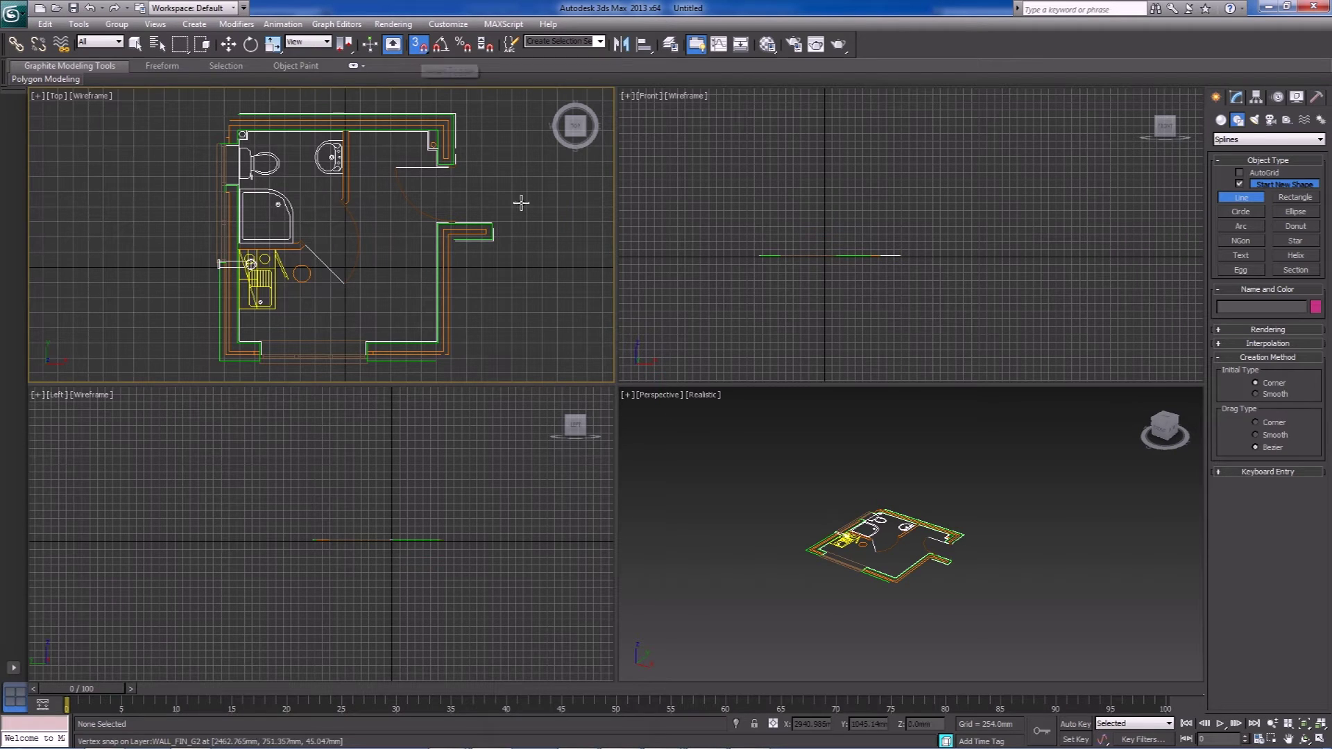
pyautogui.rightClick(419, 44)
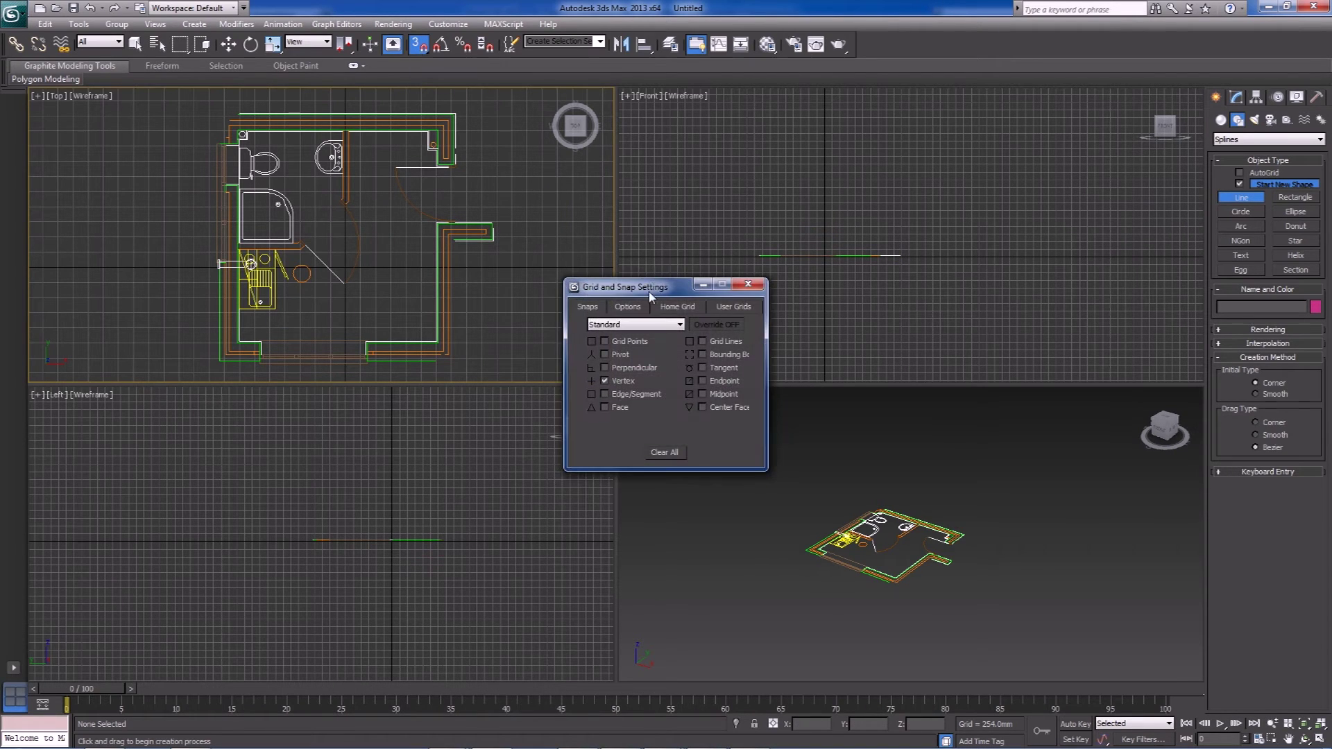
pyautogui.moveTo(652, 289); pyautogui.dragTo(567, 396)
pyautogui.click(552, 449)
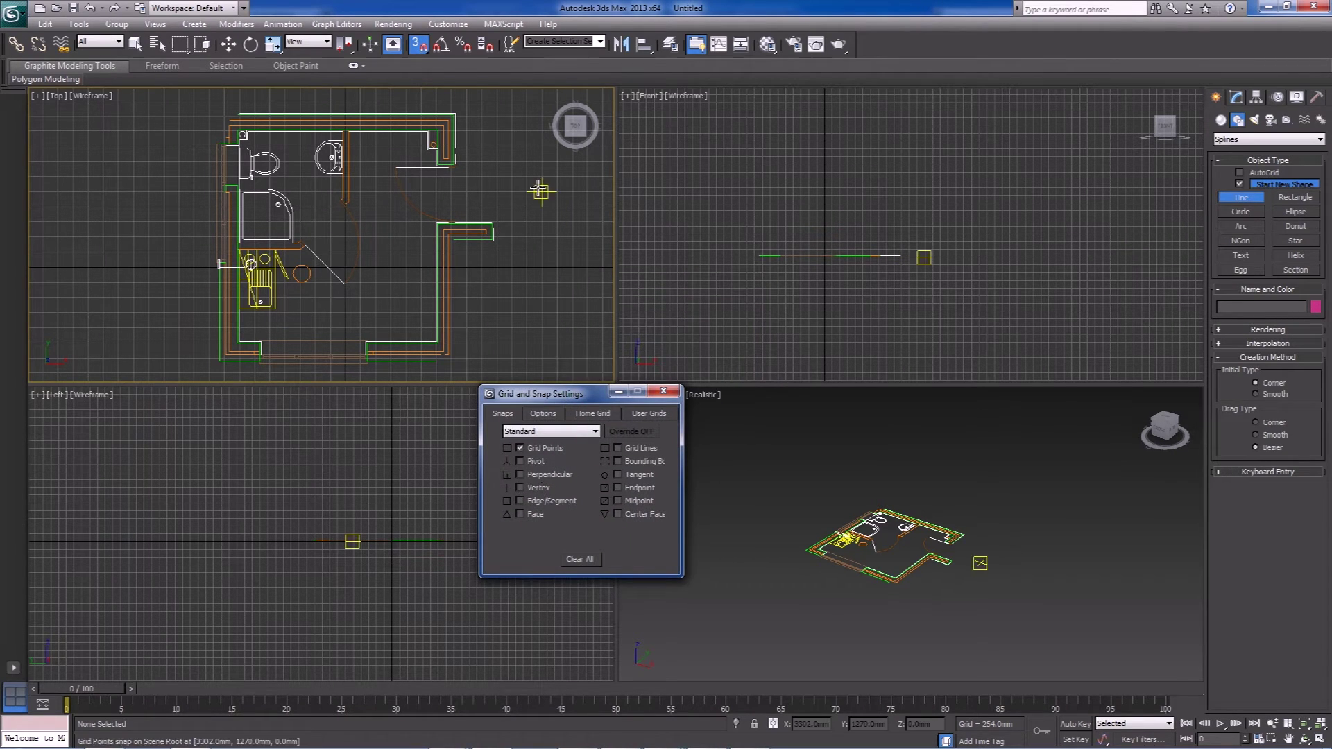
pyautogui.moveTo(573, 267); pyautogui.dragTo(527, 250, button='middle')
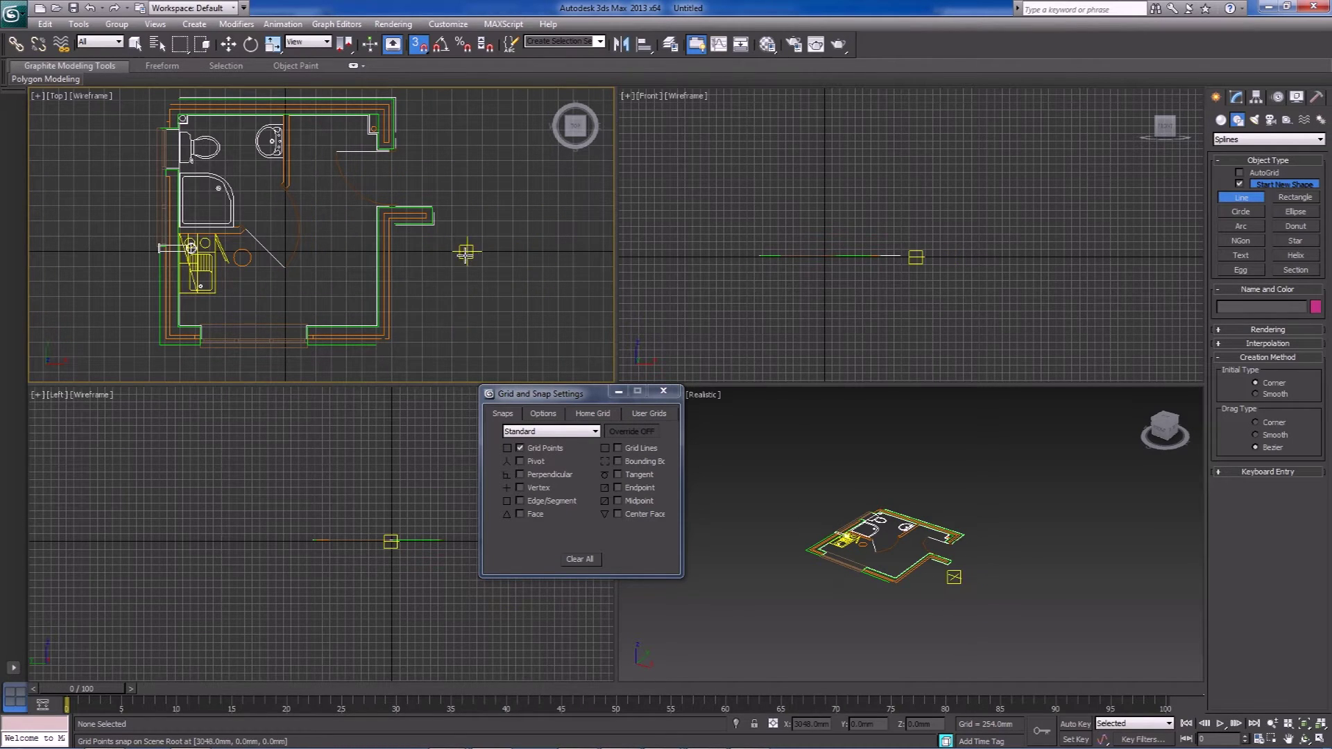
pyautogui.click(543, 450)
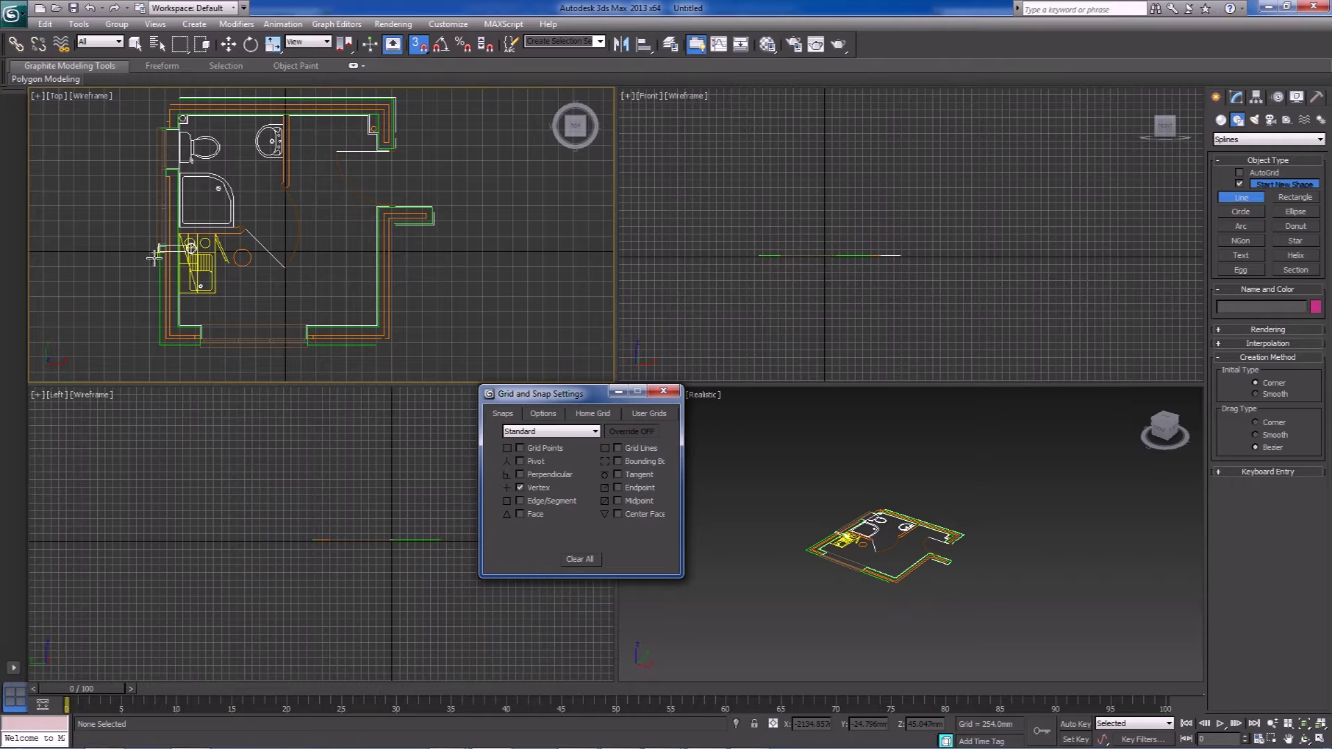
# - Close the snap settings and draw the outline's first side from the lower-left to the upper-left outer wall corner in the Top view
pyautogui.click(661, 395)
pyautogui.moveTo(150, 346); pyautogui.dragTo(294, 316, button='middle')
pyautogui.click(294, 317)
pyautogui.moveTo(281, 202); pyautogui.dragTo(274, 361, button='middle')
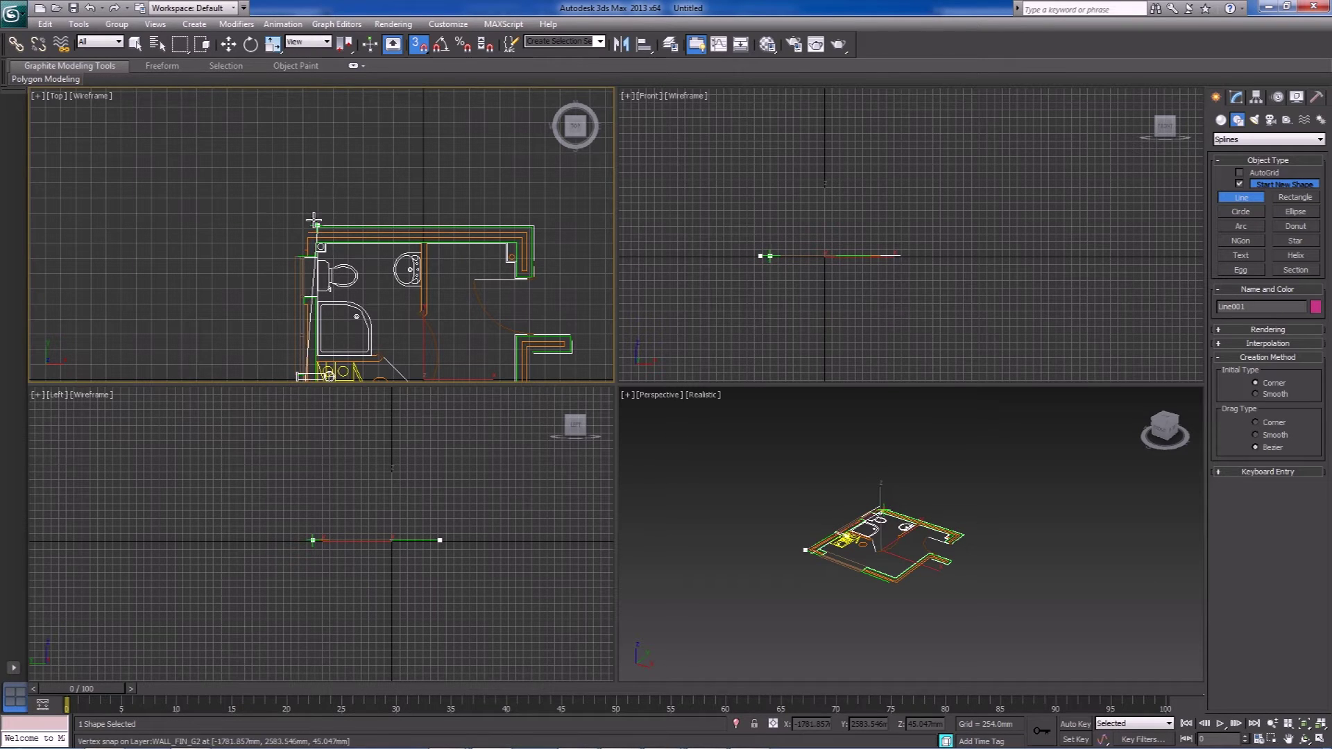
pyautogui.moveTo(310, 280); pyautogui.dragTo(300, 164, button='middle')
pyautogui.moveTo(312, 102); pyautogui.dragTo(208, 247, button='middle')
pyautogui.scroll(3, 310, 232)
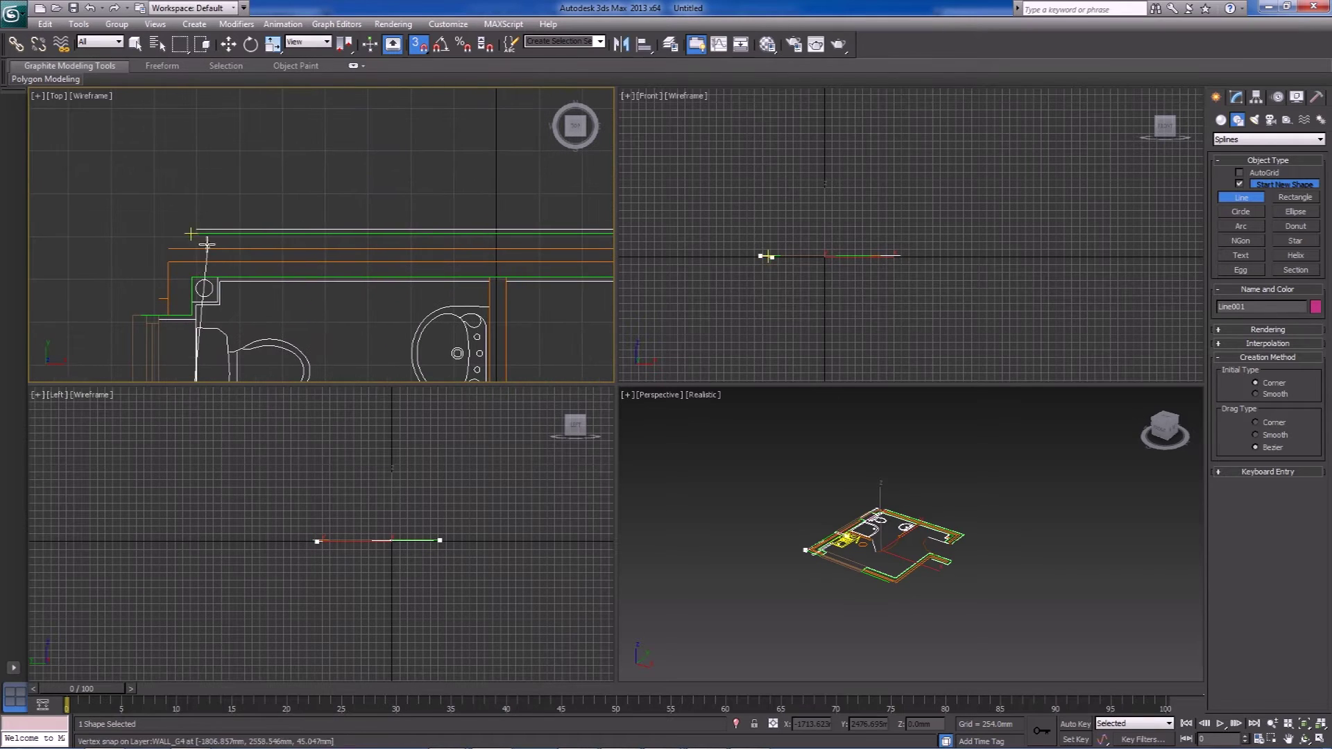
pyautogui.click(187, 231)
# - Continue the line through the upper-right and lower-right outer wall corners, return to the start point and close the spline
pyautogui.moveTo(604, 229); pyautogui.dragTo(298, 206, button='middle')
pyautogui.click(500, 206)
pyautogui.moveTo(485, 307); pyautogui.dragTo(447, 170, button='middle')
pyautogui.scroll(-2, 461, 258)
pyautogui.scroll(-2, 441, 208)
pyautogui.moveTo(423, 325); pyautogui.dragTo(416, 218, button='middle')
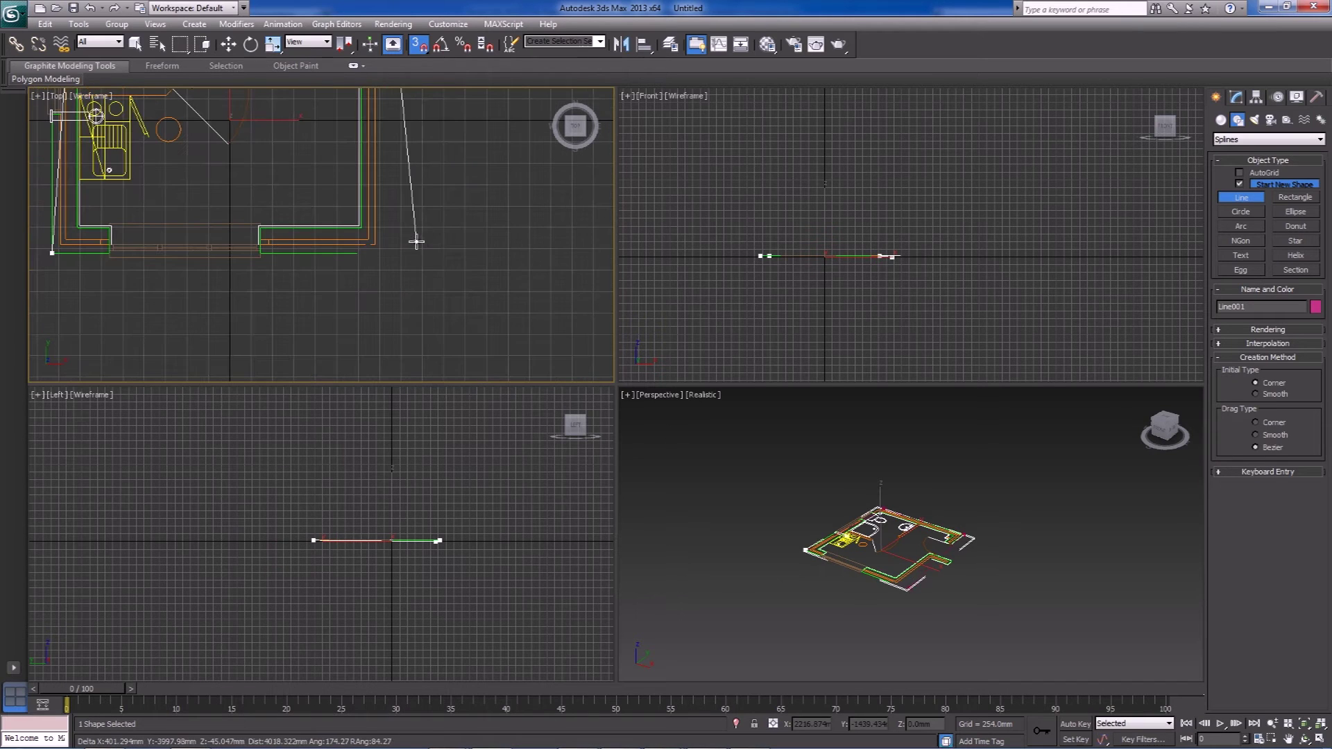
pyautogui.click(356, 256)
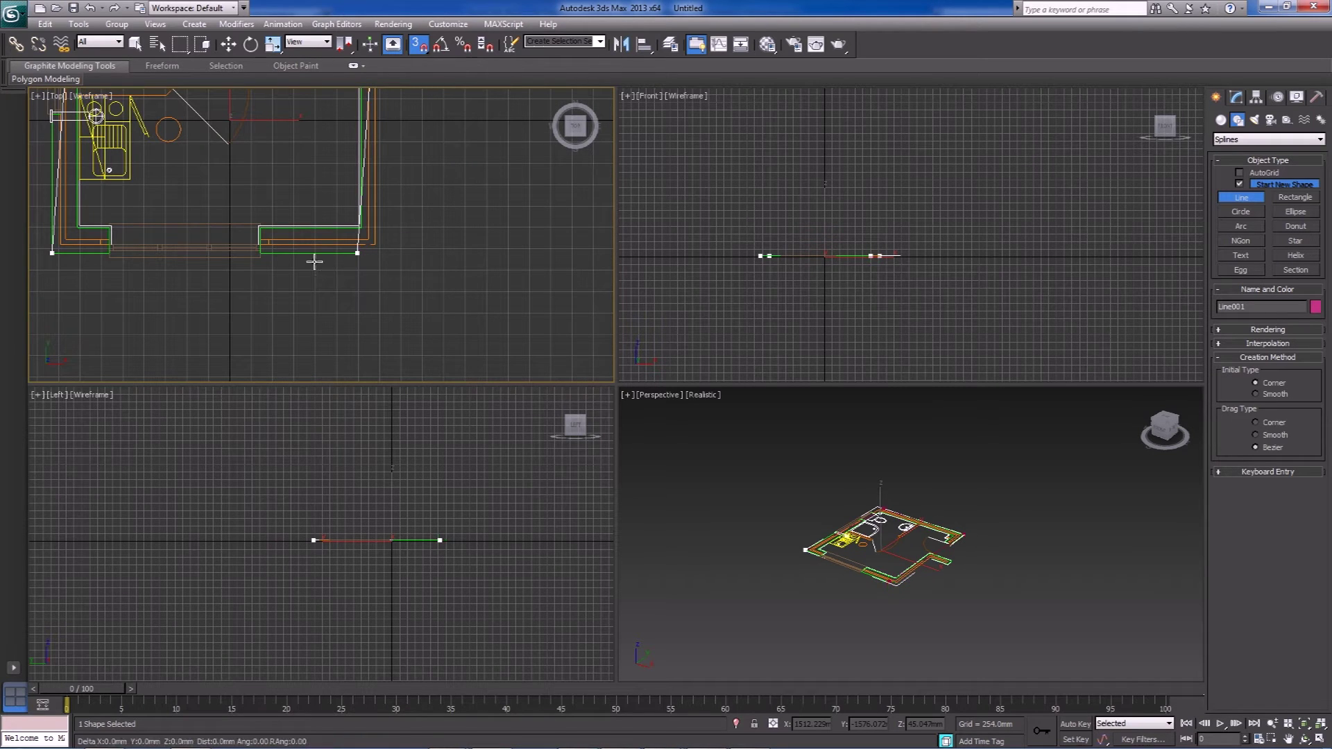
pyautogui.click(52, 253)
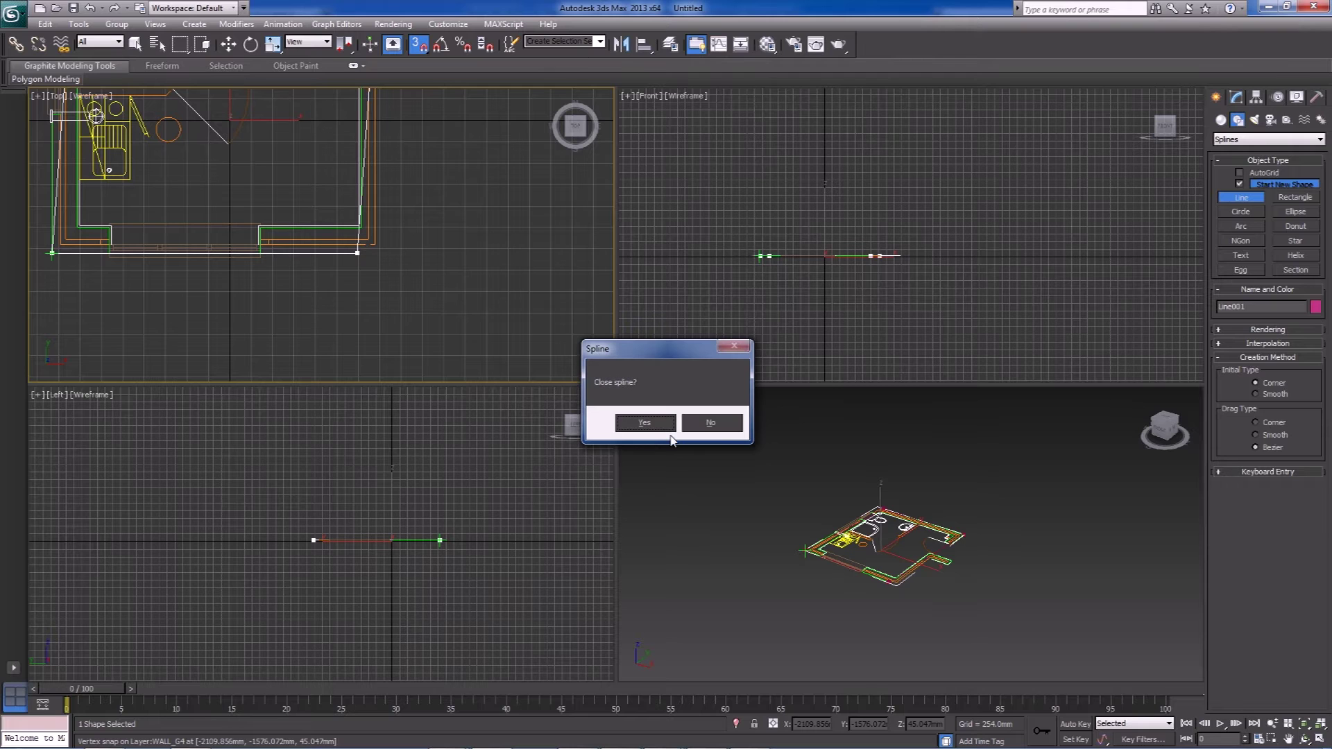
pyautogui.click(644, 423)
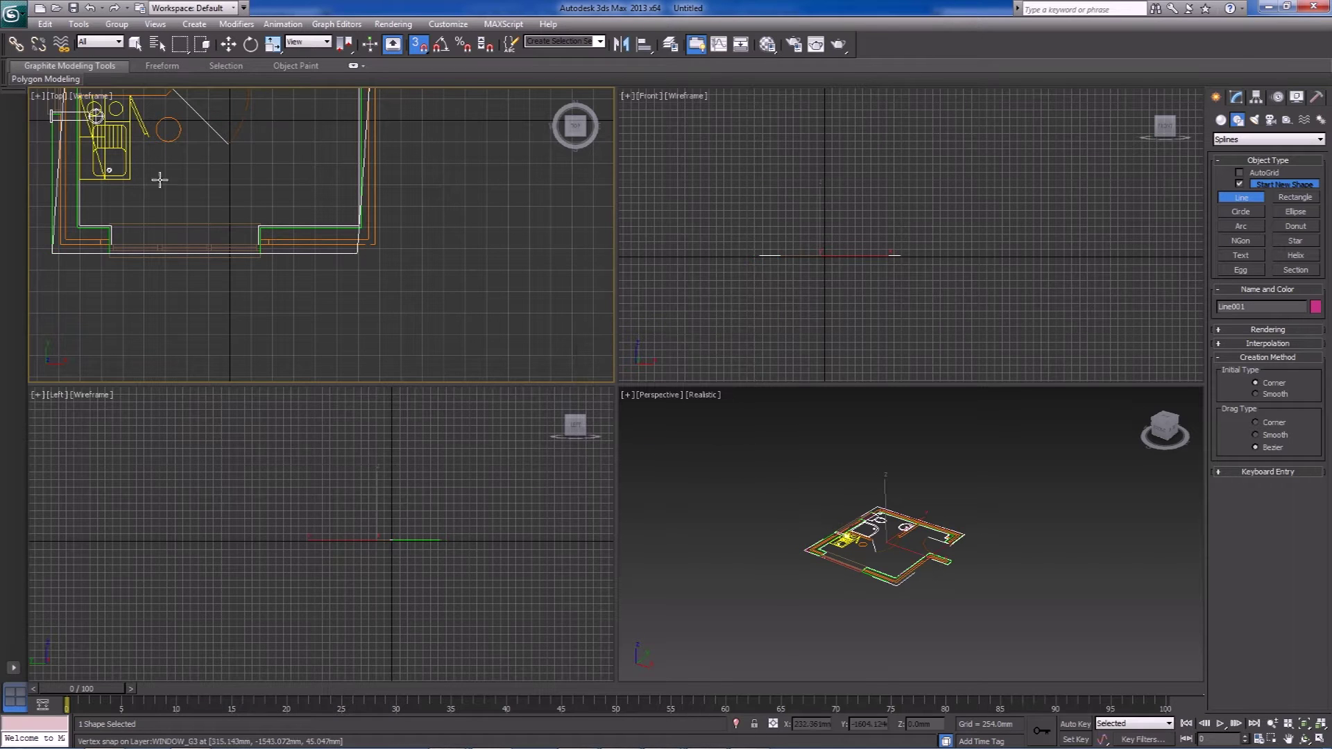
# - Enter vertex editing on the traced outline, turn snapping off, and move the lower-right corner vertex outward along X
pyautogui.moveTo(236, 186); pyautogui.dragTo(327, 294, button='middle')
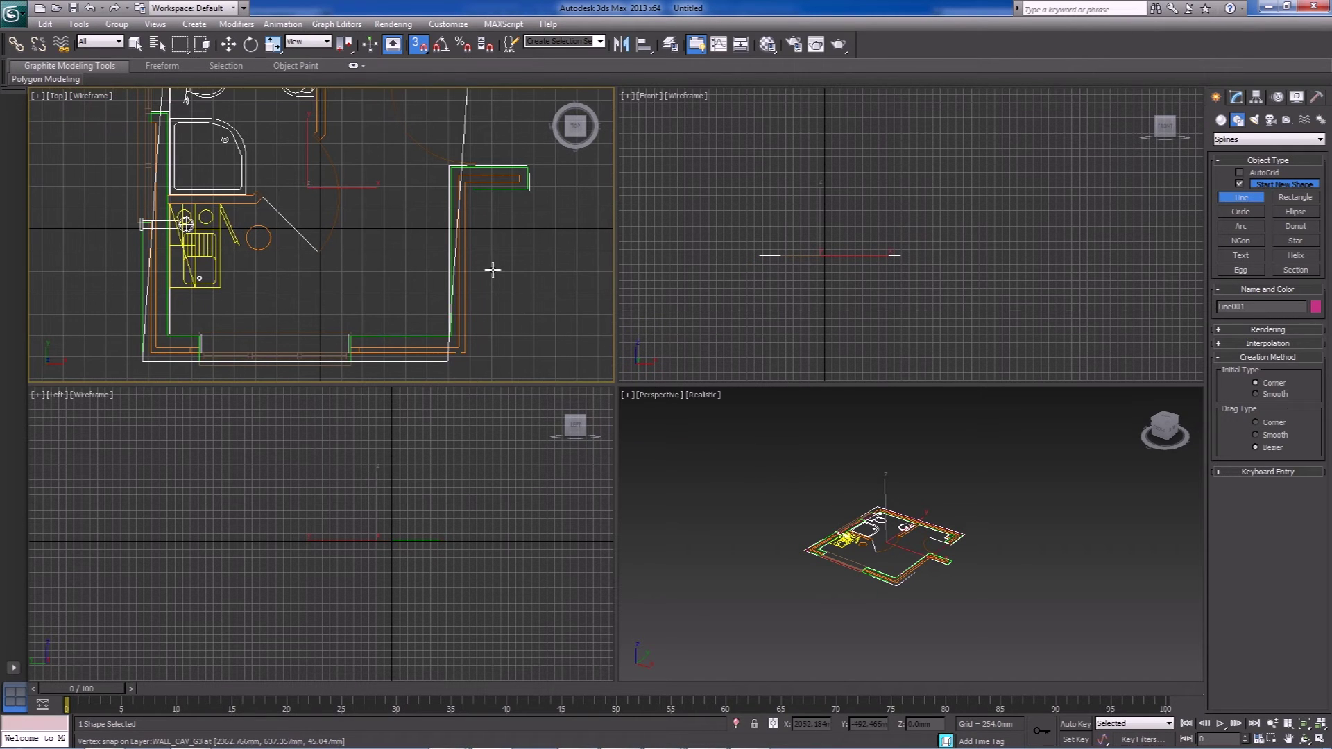
pyautogui.press('w')
pyautogui.click(1238, 101)
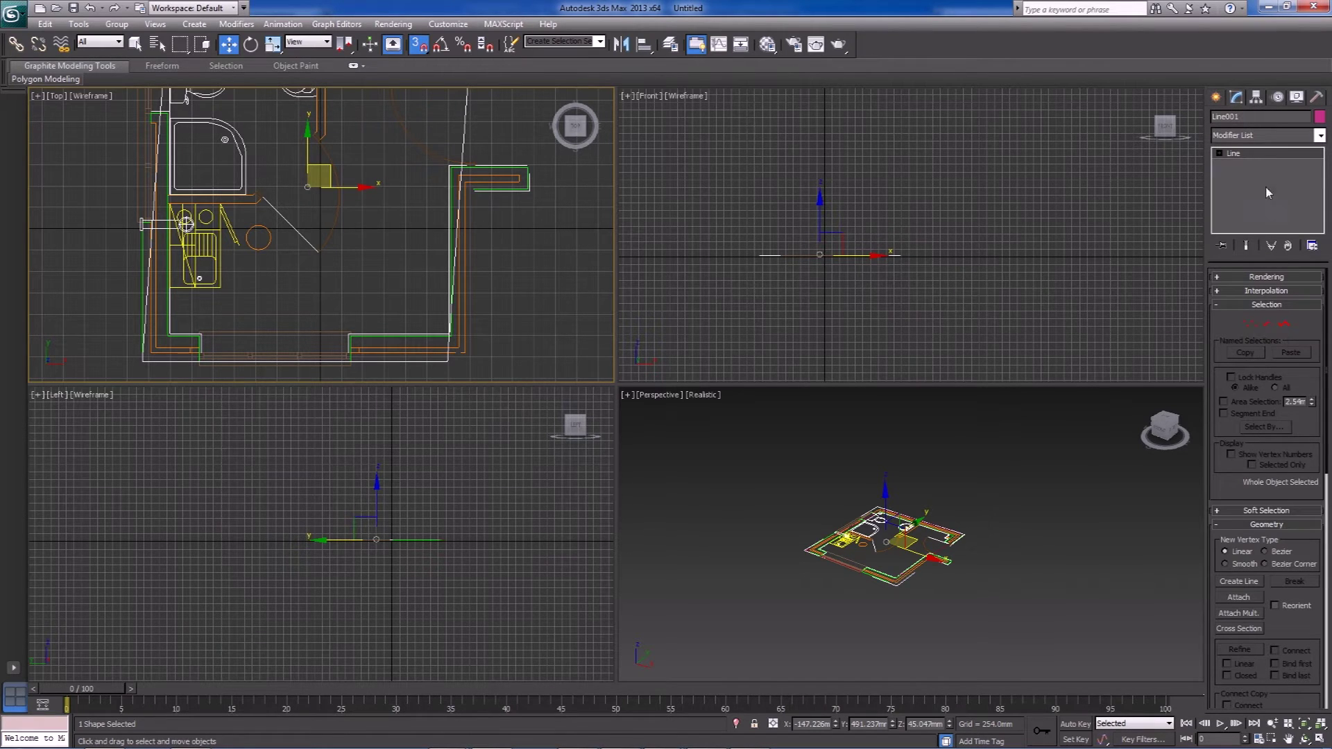
pyautogui.click(1249, 323)
pyautogui.moveTo(334, 285); pyautogui.dragTo(489, 385)
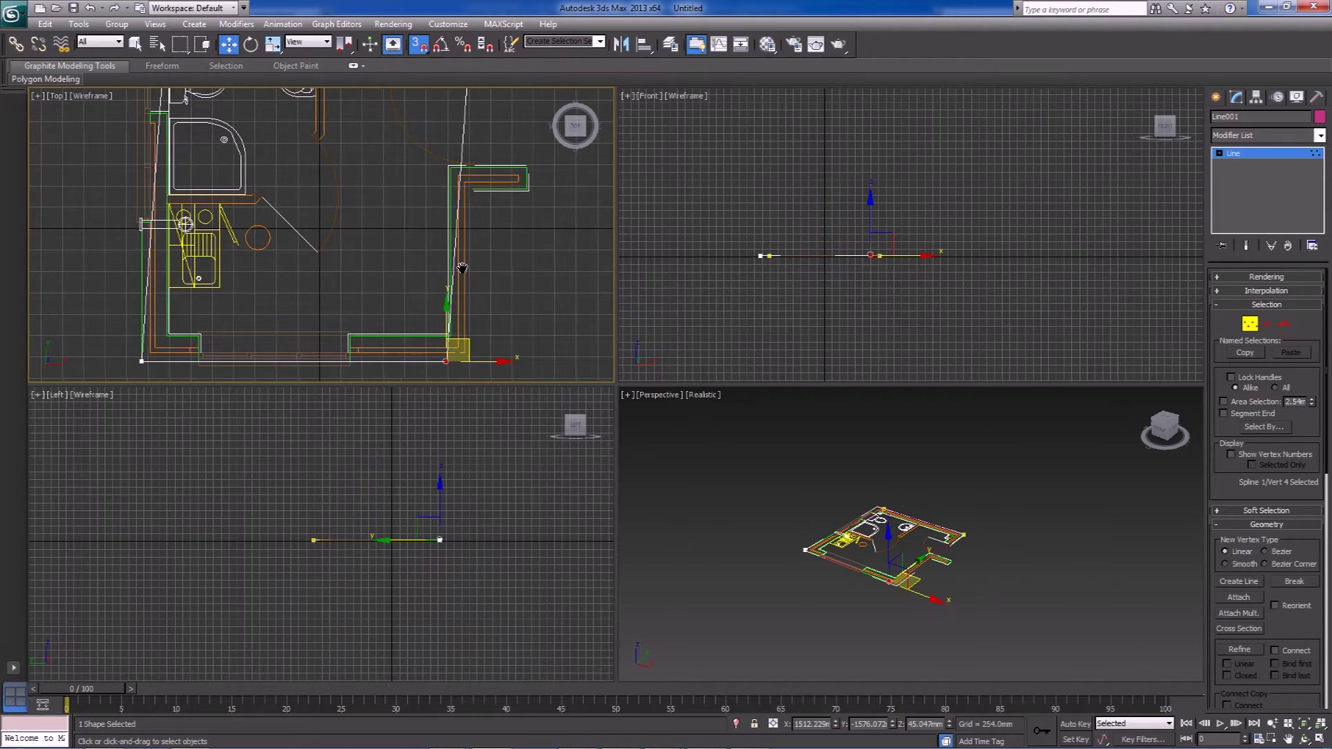
pyautogui.scroll(-2, 277, 319)
pyautogui.moveTo(450, 351); pyautogui.dragTo(459, 352)
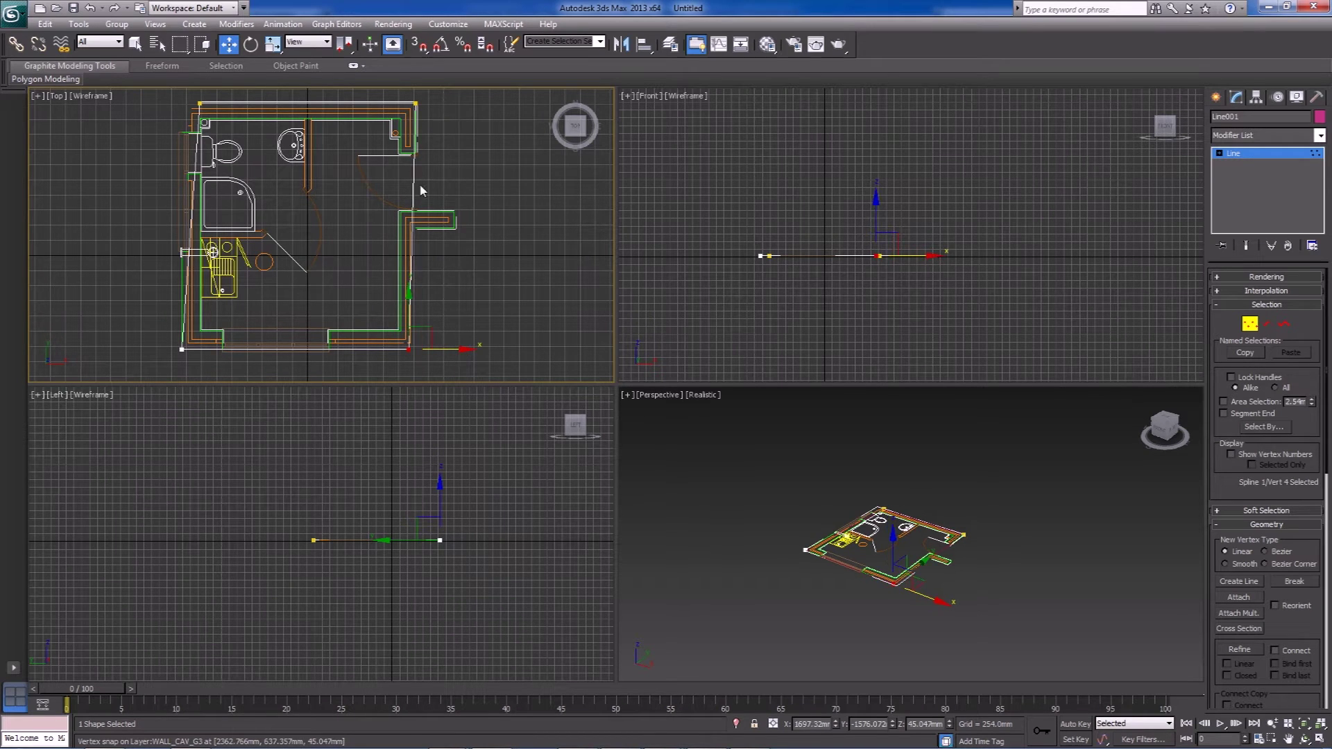
# - Copy the outline's upper-right corner X coordinate and apply it to the lower-right corner vertex to align that side
pyautogui.moveTo(446, 148); pyautogui.dragTo(445, 148)
pyautogui.moveTo(428, 165); pyautogui.dragTo(427, 195, button='middle')
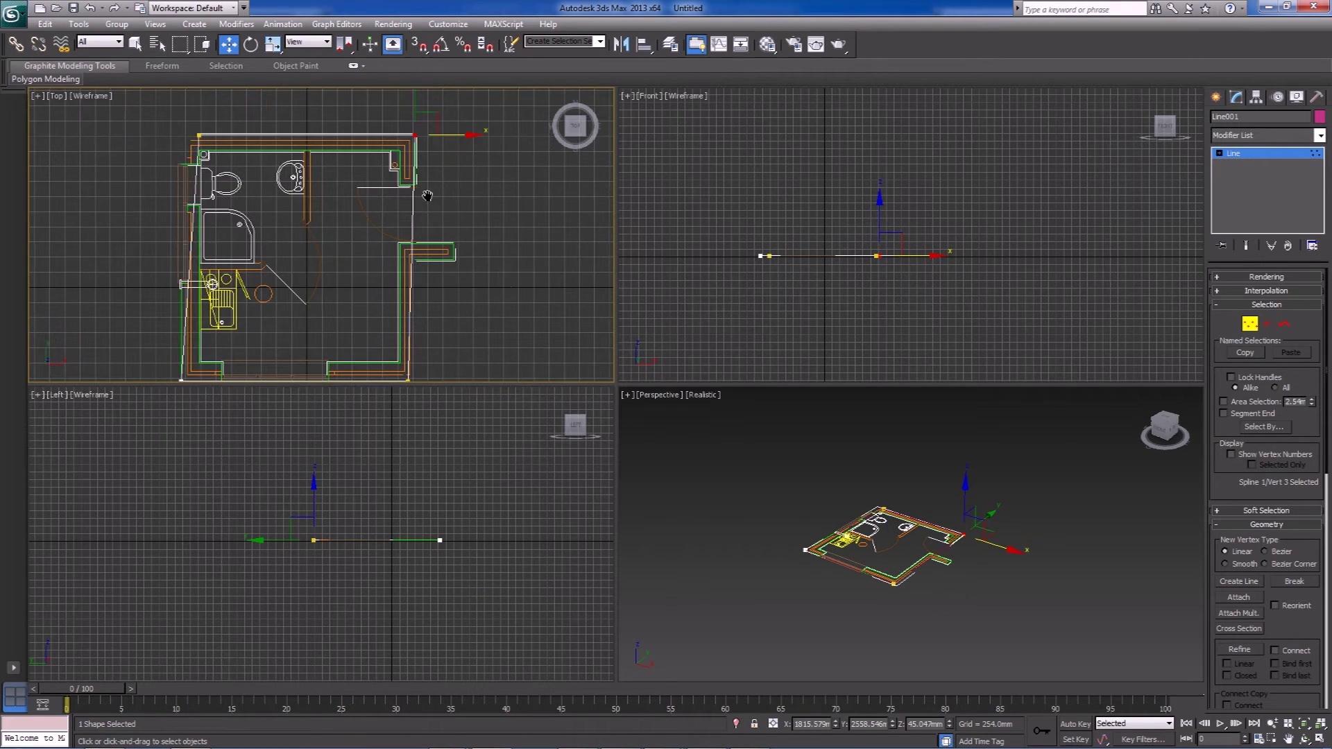
pyautogui.doubleClick(800, 725)
pyautogui.hotkey('ctrl', 'c')
pyautogui.moveTo(458, 341); pyautogui.dragTo(454, 300, button='middle')
pyautogui.moveTo(497, 390); pyautogui.dragTo(499, 392)
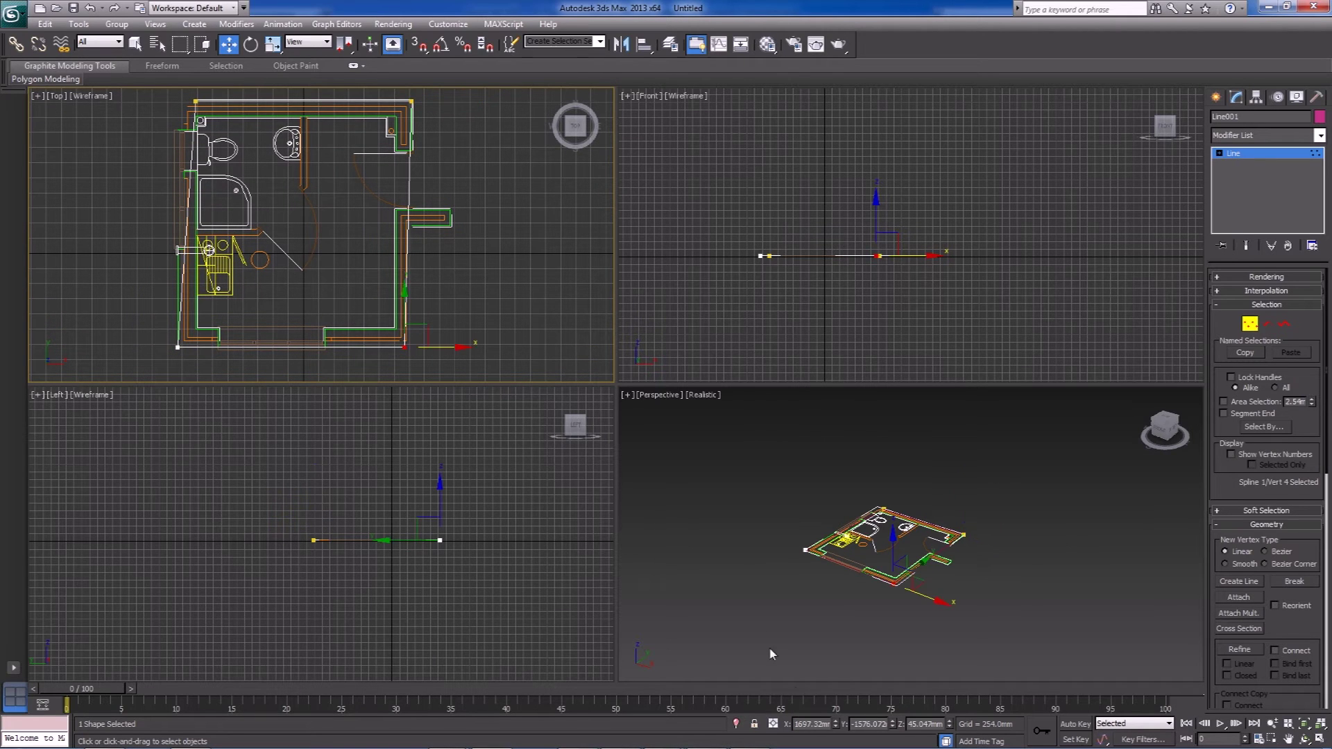
pyautogui.doubleClick(813, 723)
pyautogui.hotkey('ctrl', 'v')
pyautogui.press('Return')
# - Select the outline's upper-left corner vertex, turn snapping back on, and display the Axis Constraints toolbar docked beside the main toolbar
pyautogui.moveTo(148, 132); pyautogui.dragTo(340, 224, button='middle')
pyautogui.moveTo(318, 161); pyautogui.dragTo(447, 284)
pyautogui.moveTo(452, 291); pyautogui.dragTo(418, 234, button='middle')
pyautogui.press('s')
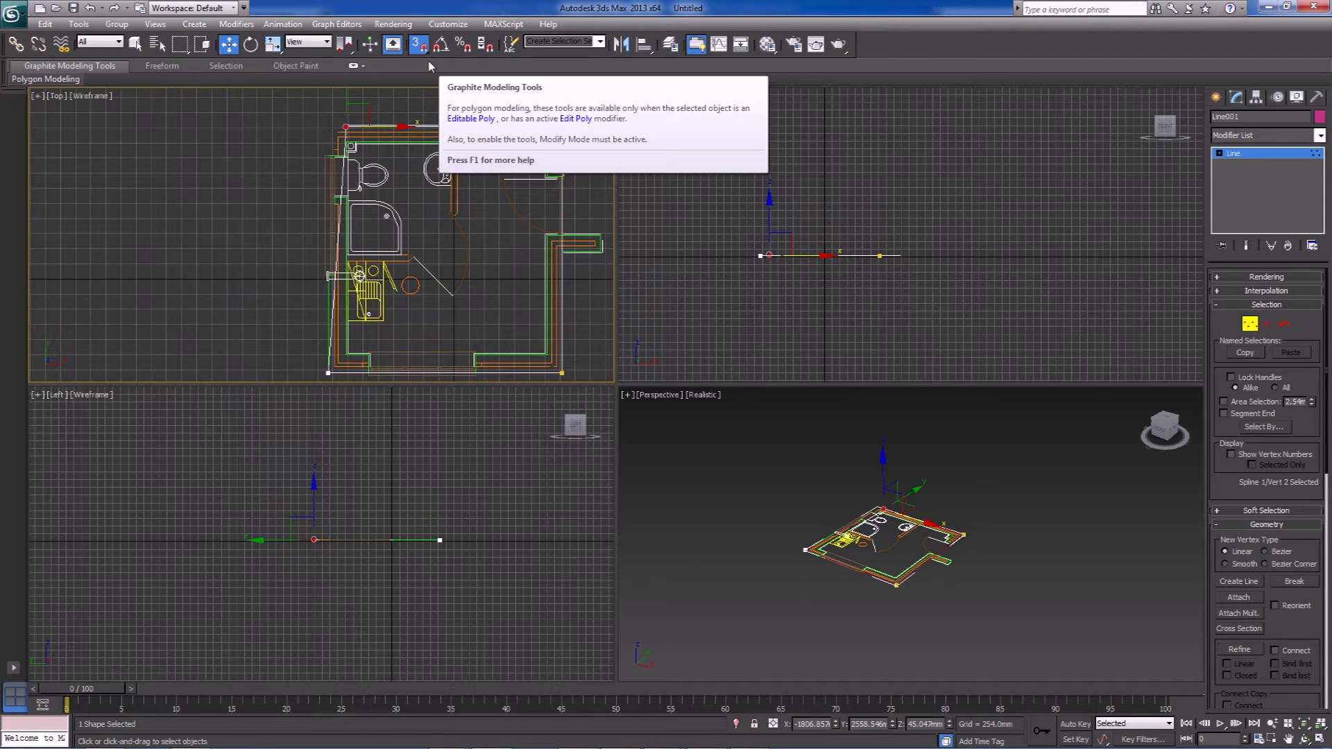
pyautogui.rightClick(913, 43)
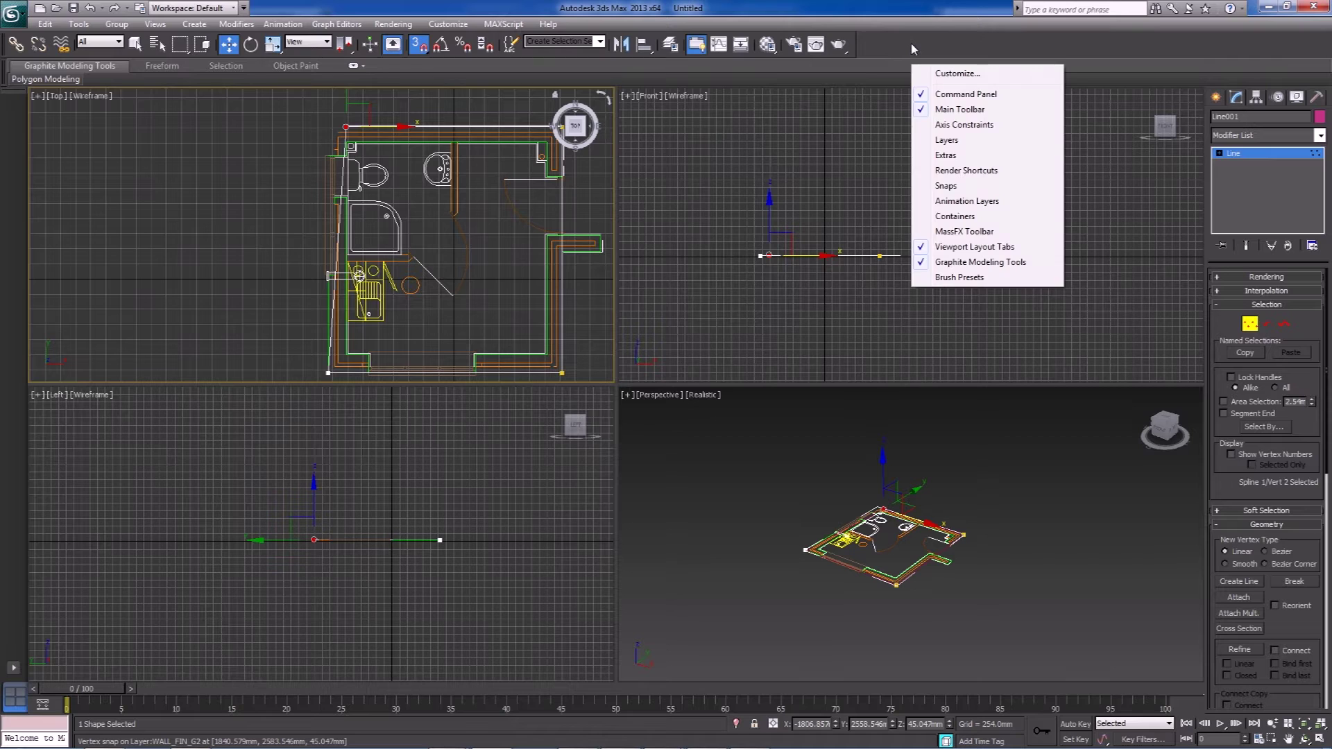
pyautogui.click(963, 125)
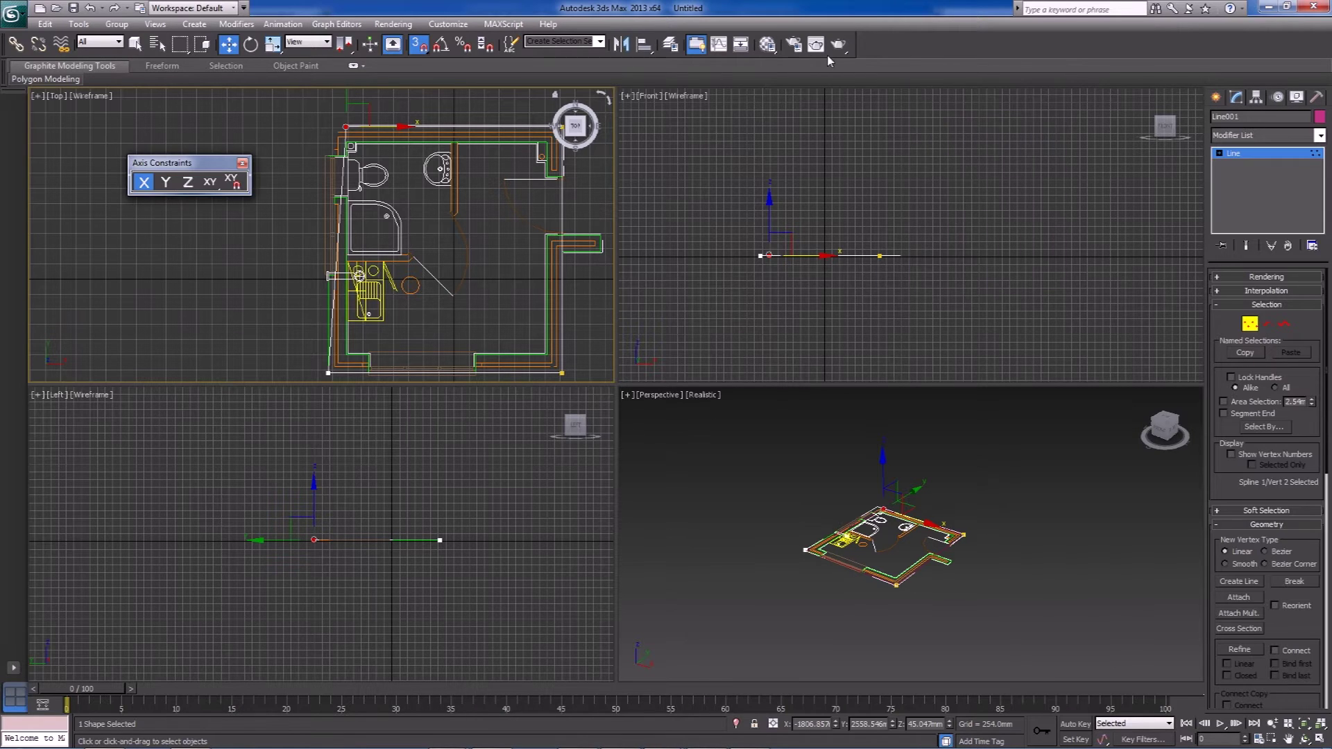
pyautogui.moveTo(964, 85); pyautogui.dragTo(969, 90)
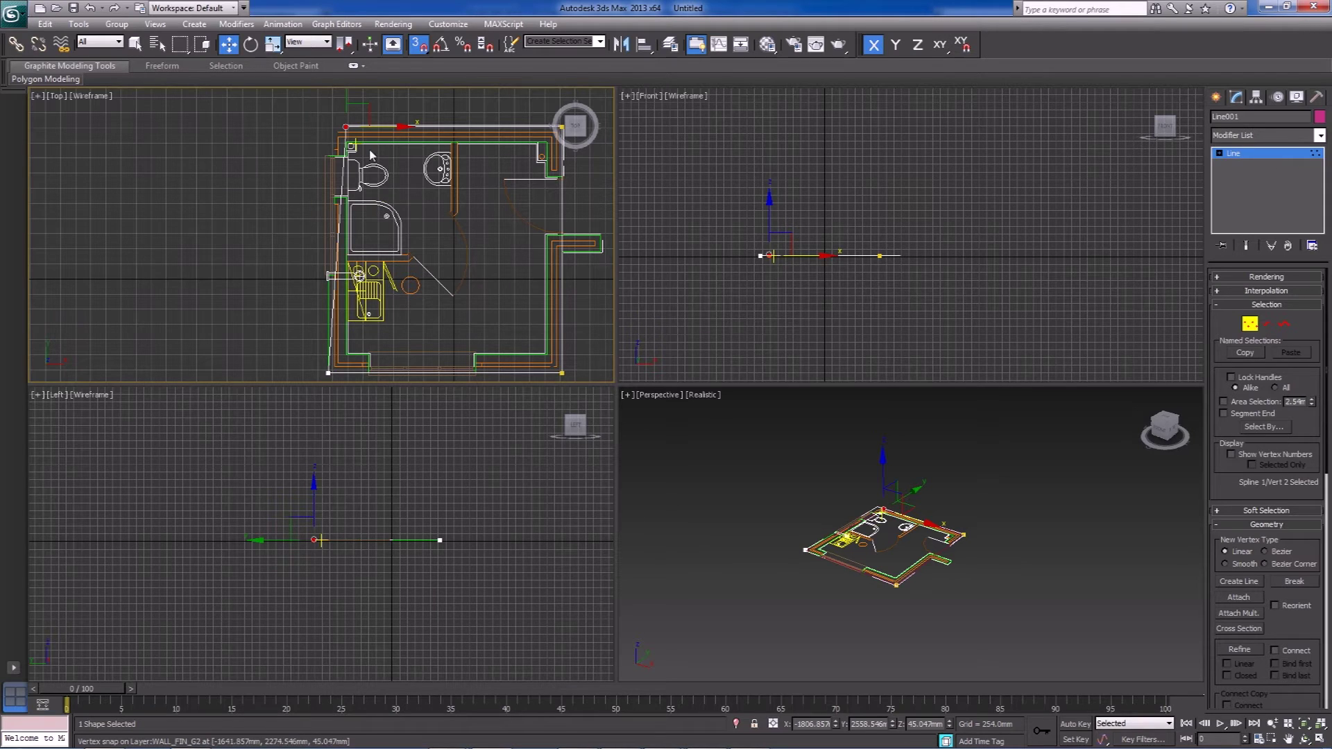
# - Try moving the upper-left corner vertex with Snaps Use Axis Constraints off, and undo the move
pyautogui.click(961, 46)
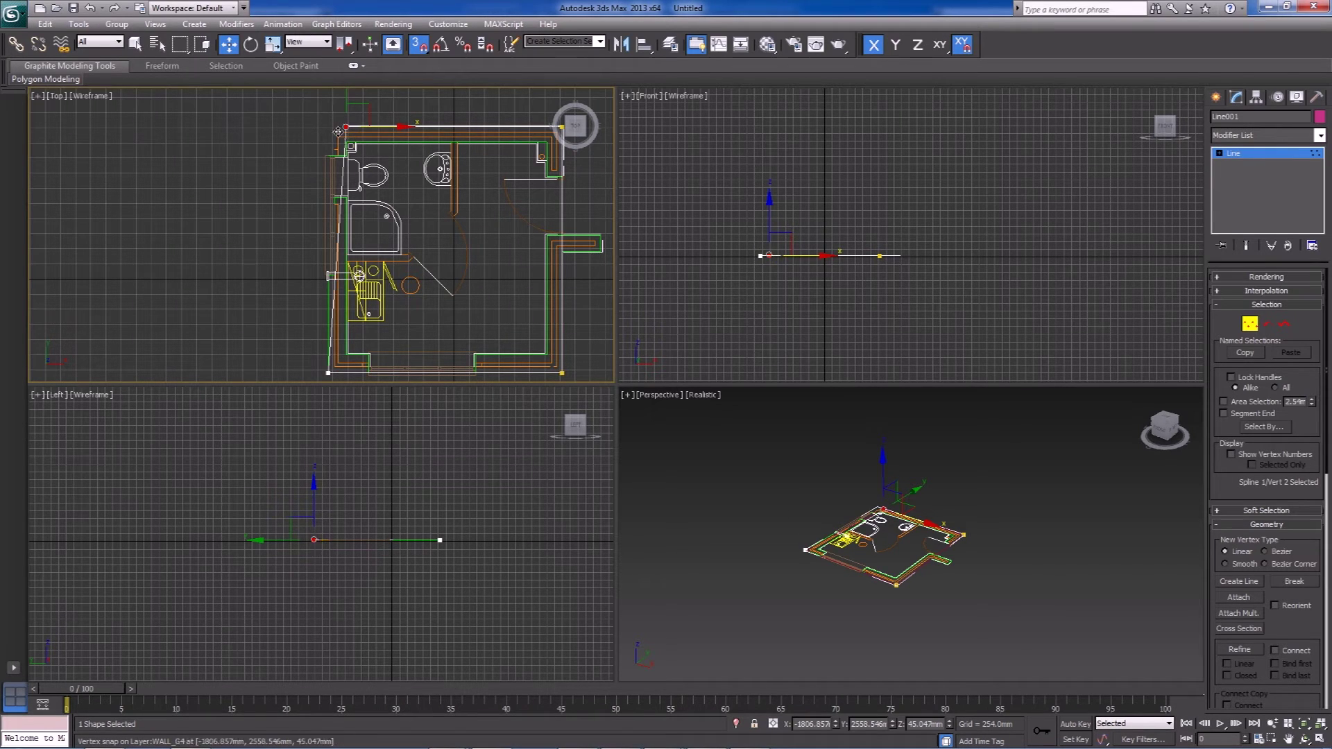
pyautogui.click(963, 49)
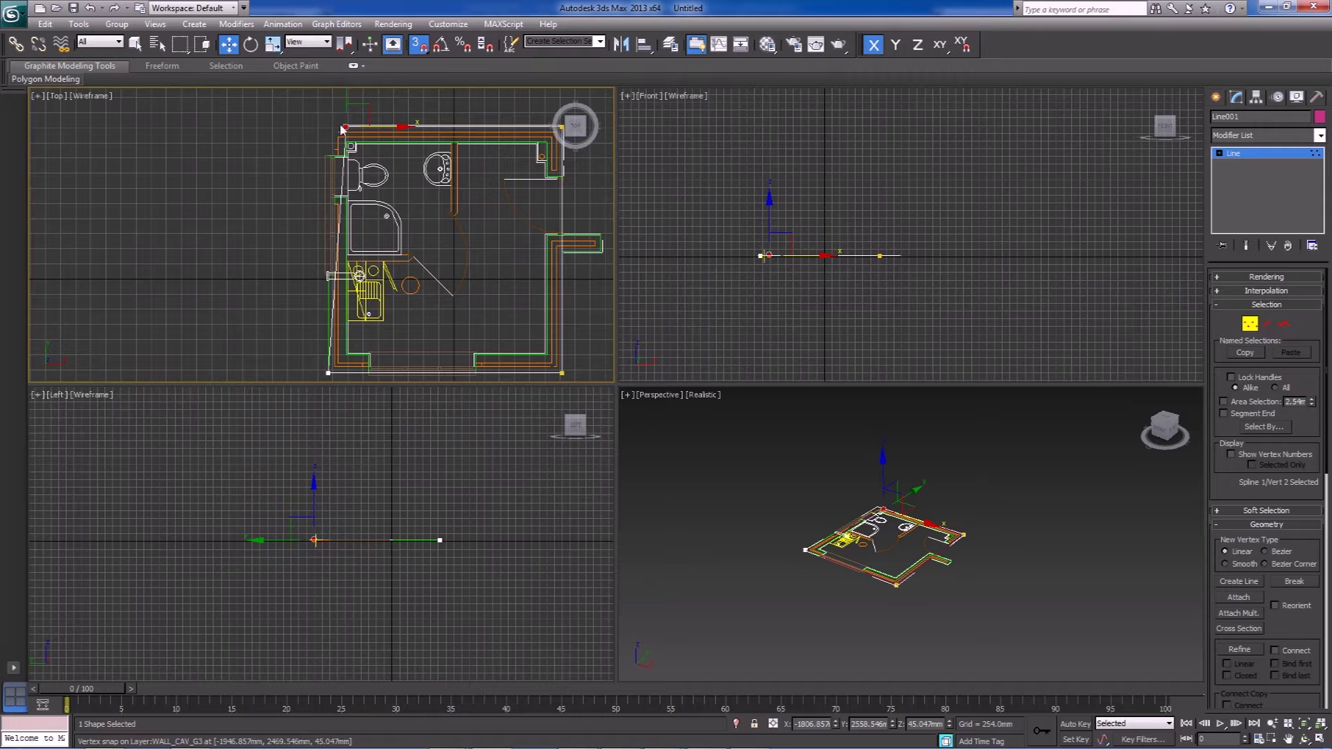
pyautogui.moveTo(345, 128); pyautogui.dragTo(257, 152)
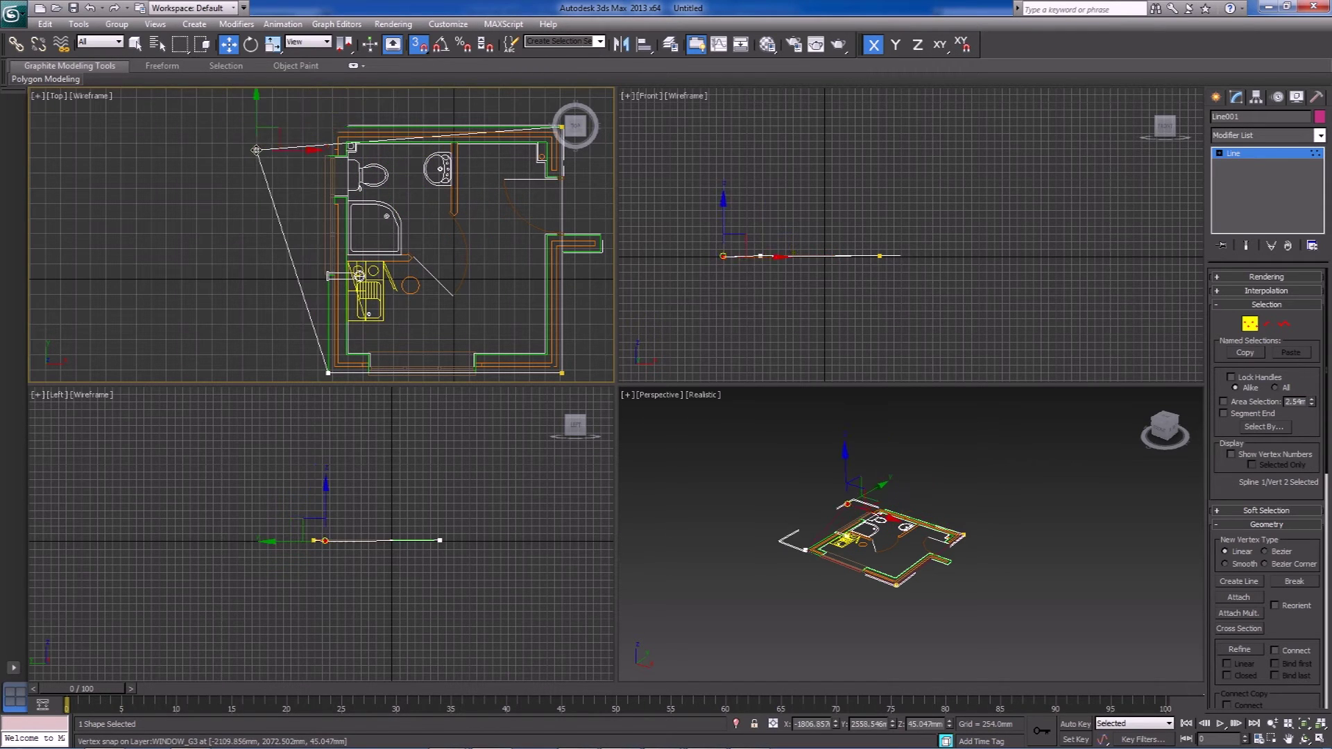
pyautogui.hotkey('ctrl', 'z')
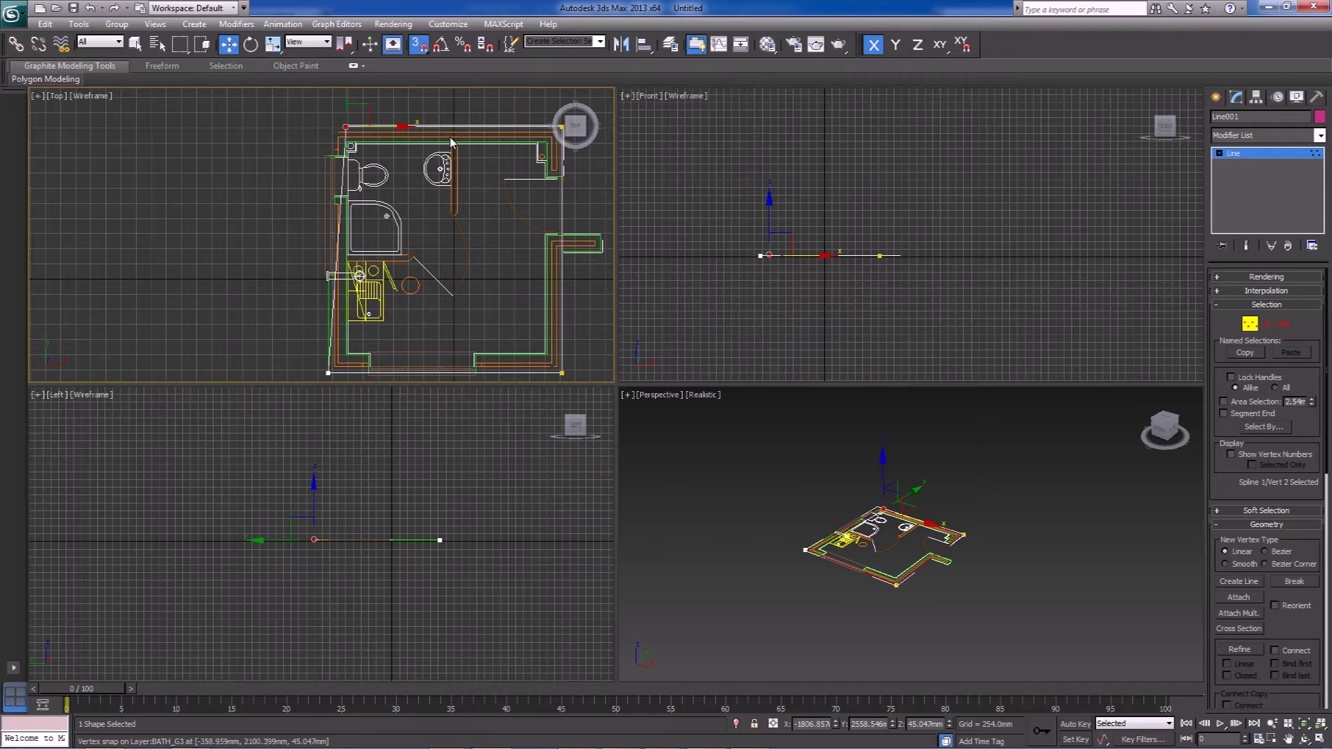
# - Enable Snaps Use Axis Constraints, snap the upper-left vertex along X to align with the lower-left corner, and leave vertex editing
pyautogui.click(960, 45)
pyautogui.moveTo(394, 127); pyautogui.dragTo(328, 373)
pyautogui.moveTo(426, 246); pyautogui.dragTo(331, 245, button='middle')
pyautogui.scroll(-2, 332, 245)
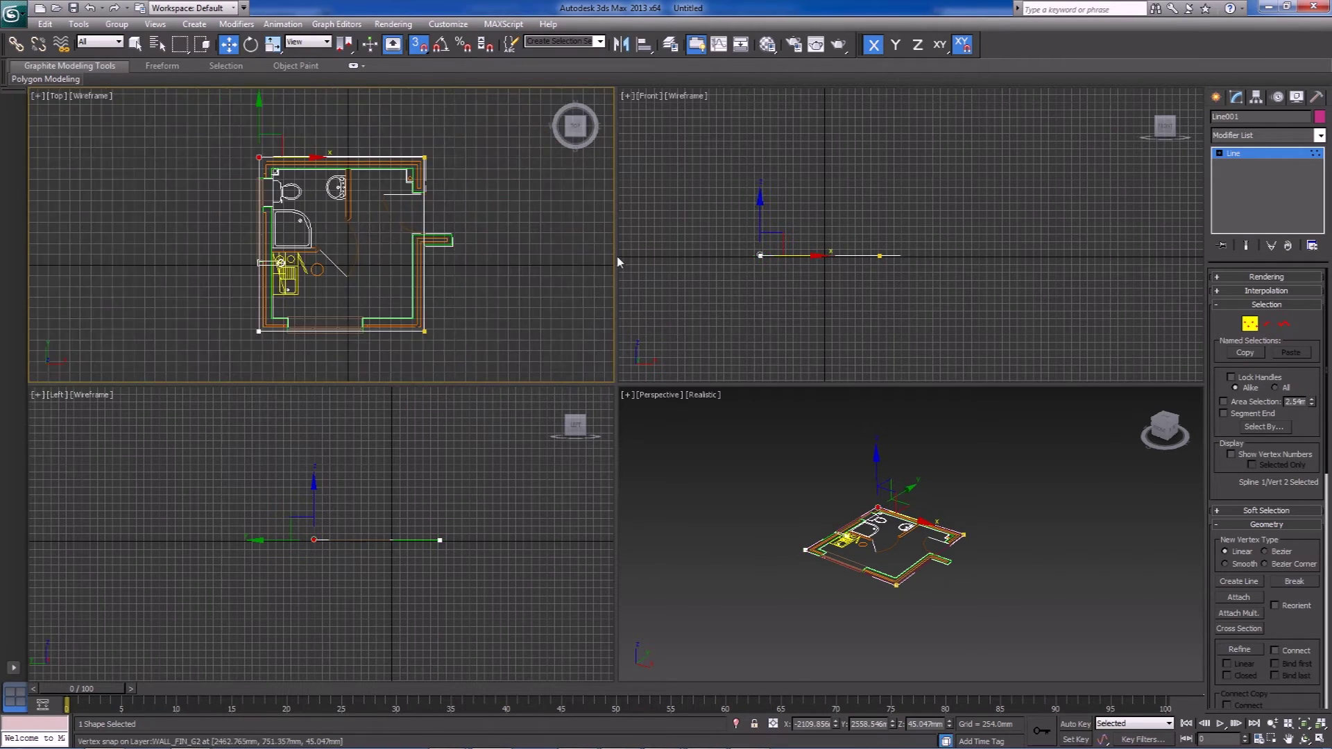
pyautogui.click(1250, 324)
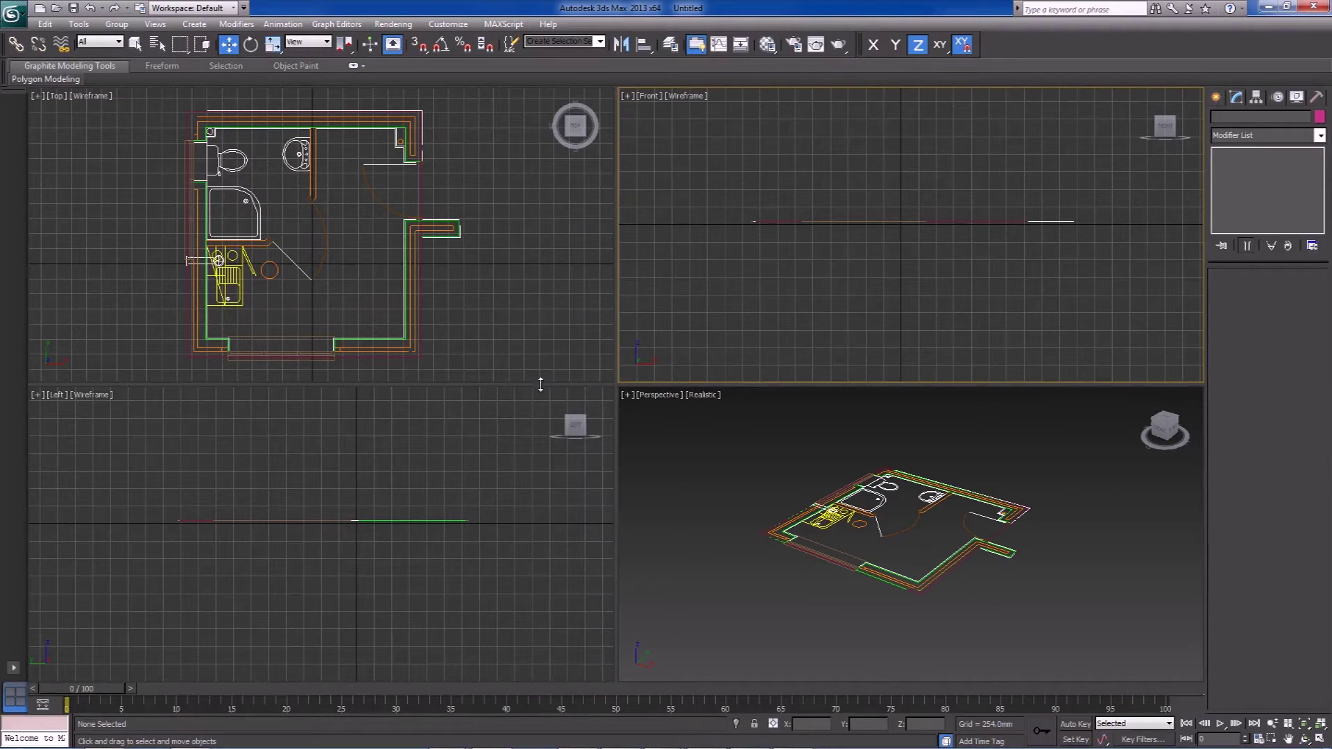
# - Select the traced outline and raise it about 500 mm above the floor plan in the Front view
pyautogui.click(421, 193)
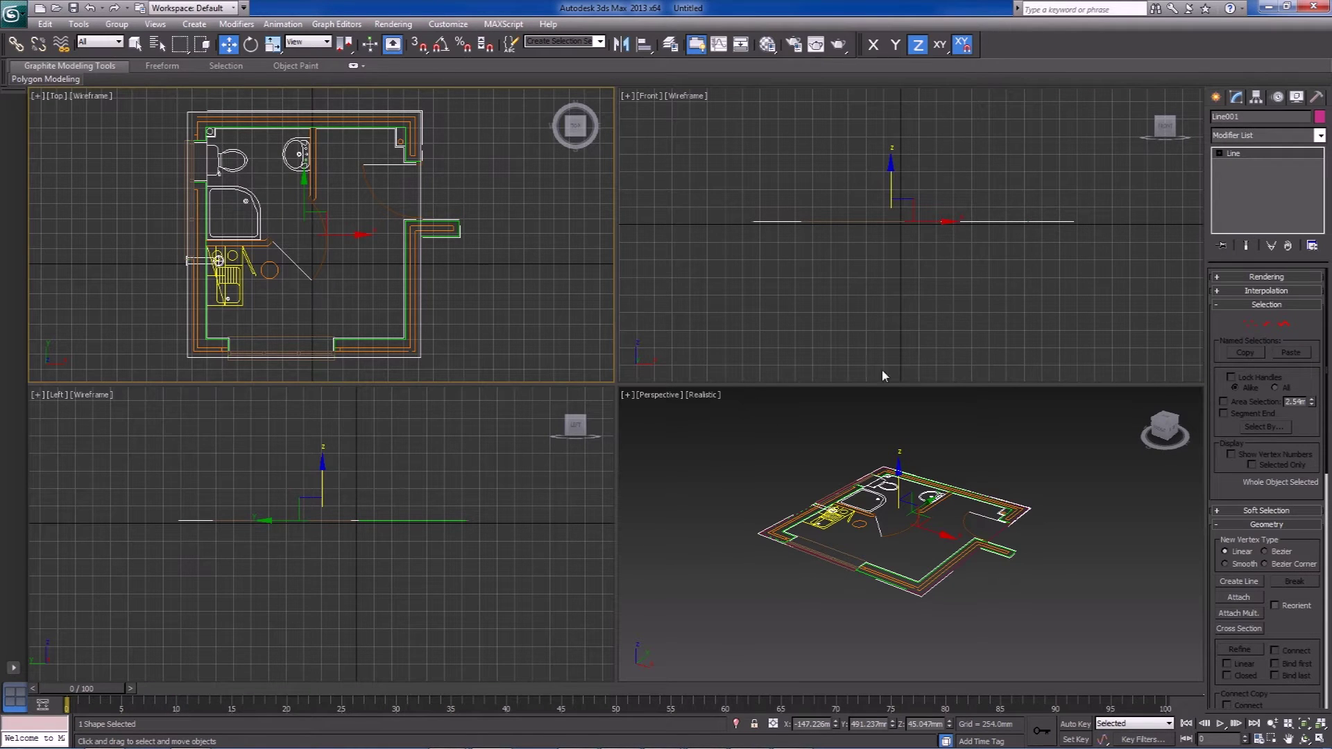
pyautogui.moveTo(885, 199); pyautogui.dragTo(888, 150)
pyautogui.hotkey('ctrl', 'z')
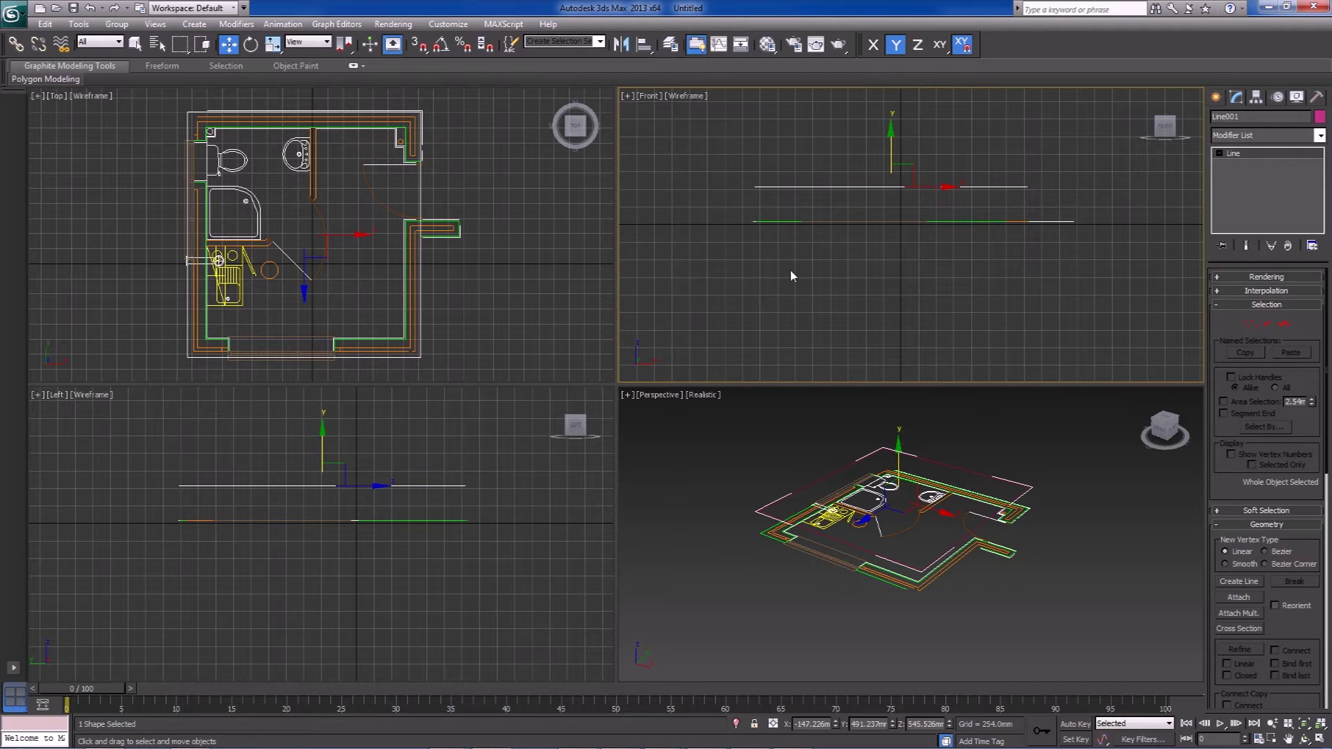
# - Select all the imported floor plan entities without the outline, open the layer manager and unhide the FURNITURE layer
pyautogui.moveTo(1032, 210); pyautogui.dragTo(1138, 217)
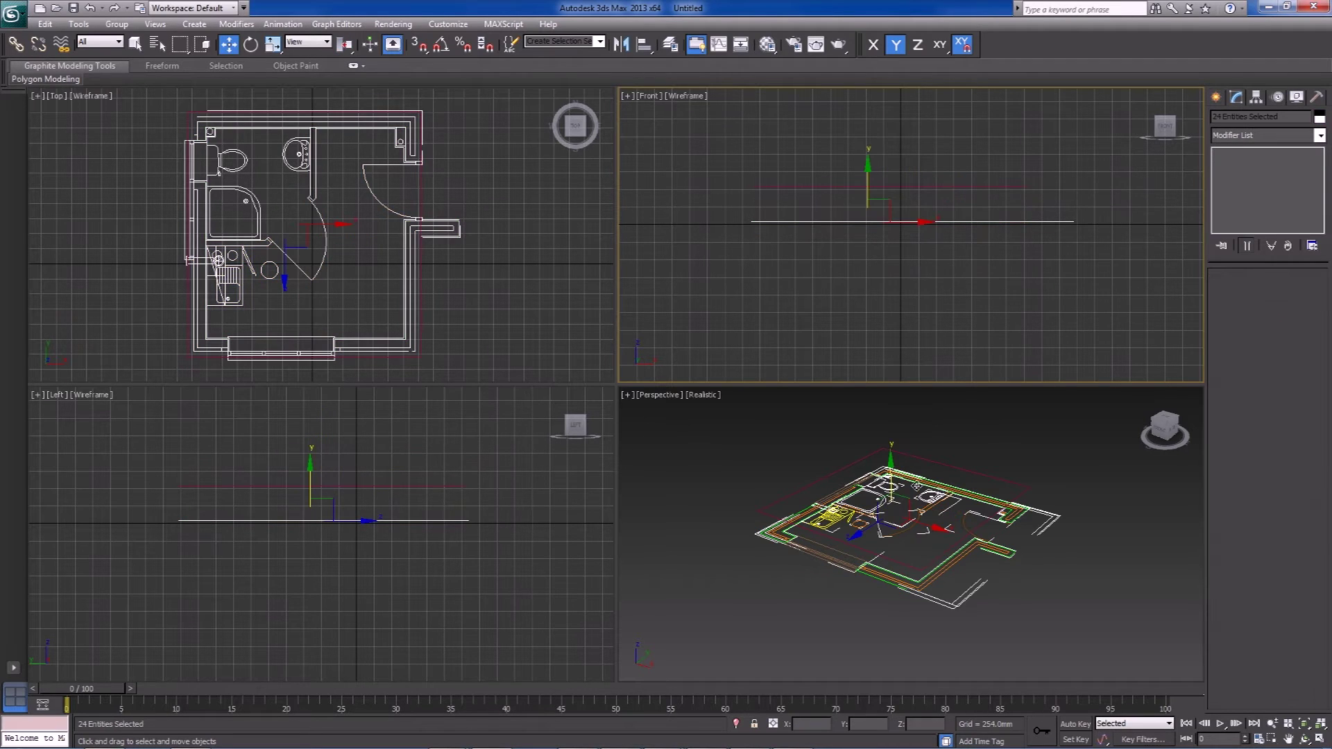
pyautogui.click(670, 46)
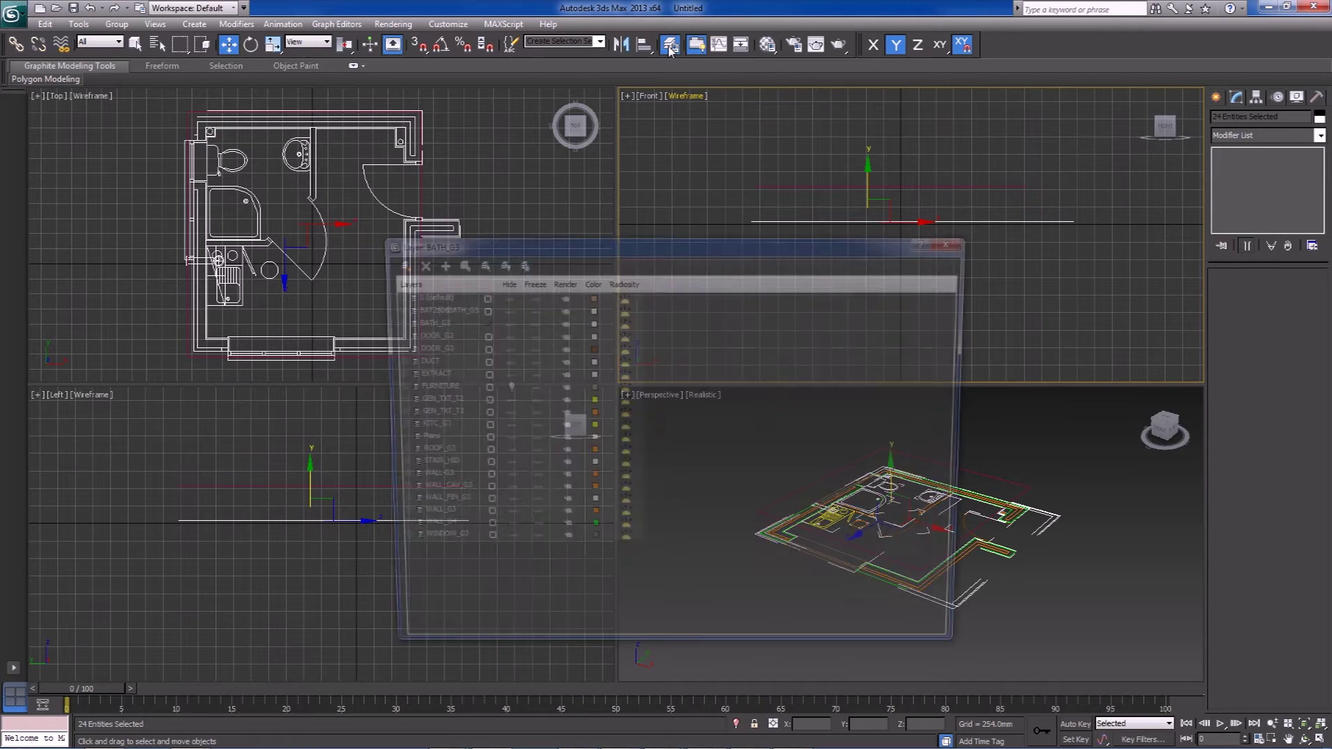
pyautogui.moveTo(595, 256); pyautogui.dragTo(406, 244)
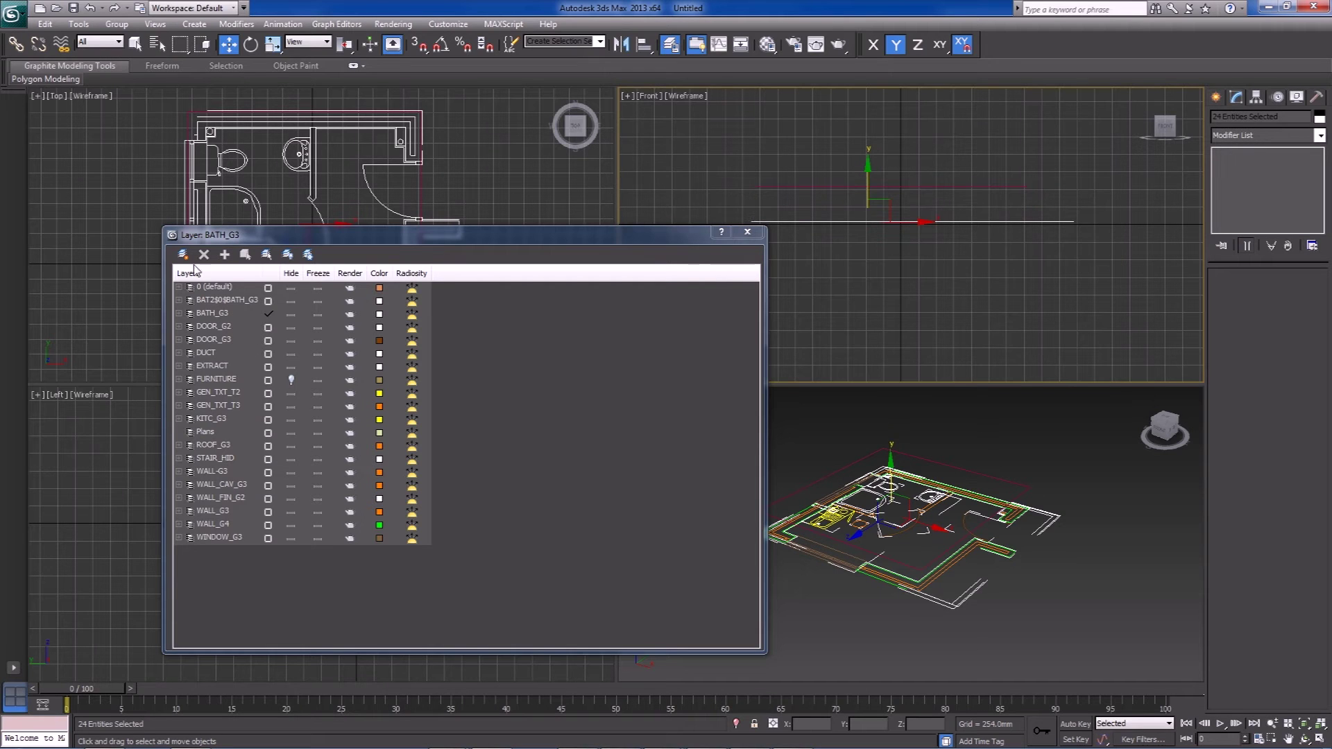
pyautogui.click(291, 380)
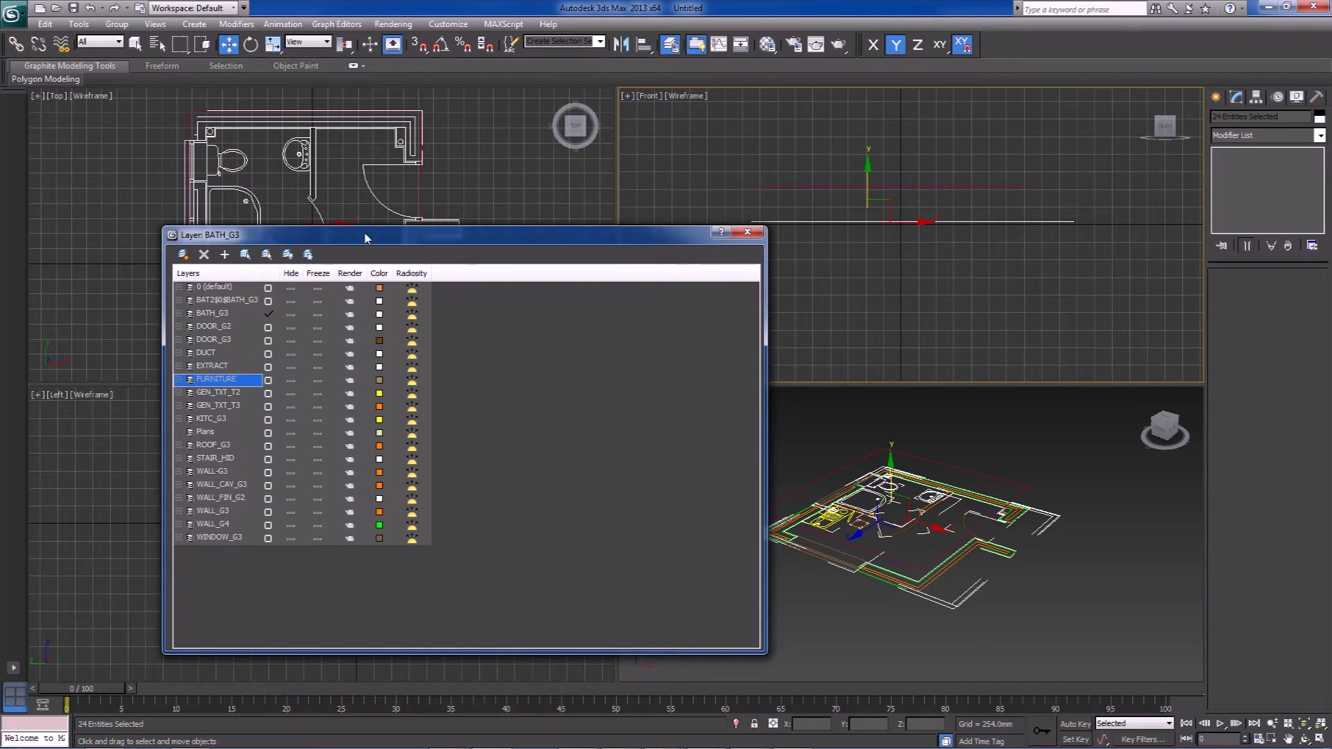
# - Create a new layer from the selected floor plan entities, name it Plan, and add the selected objects to it
pyautogui.click(182, 254)
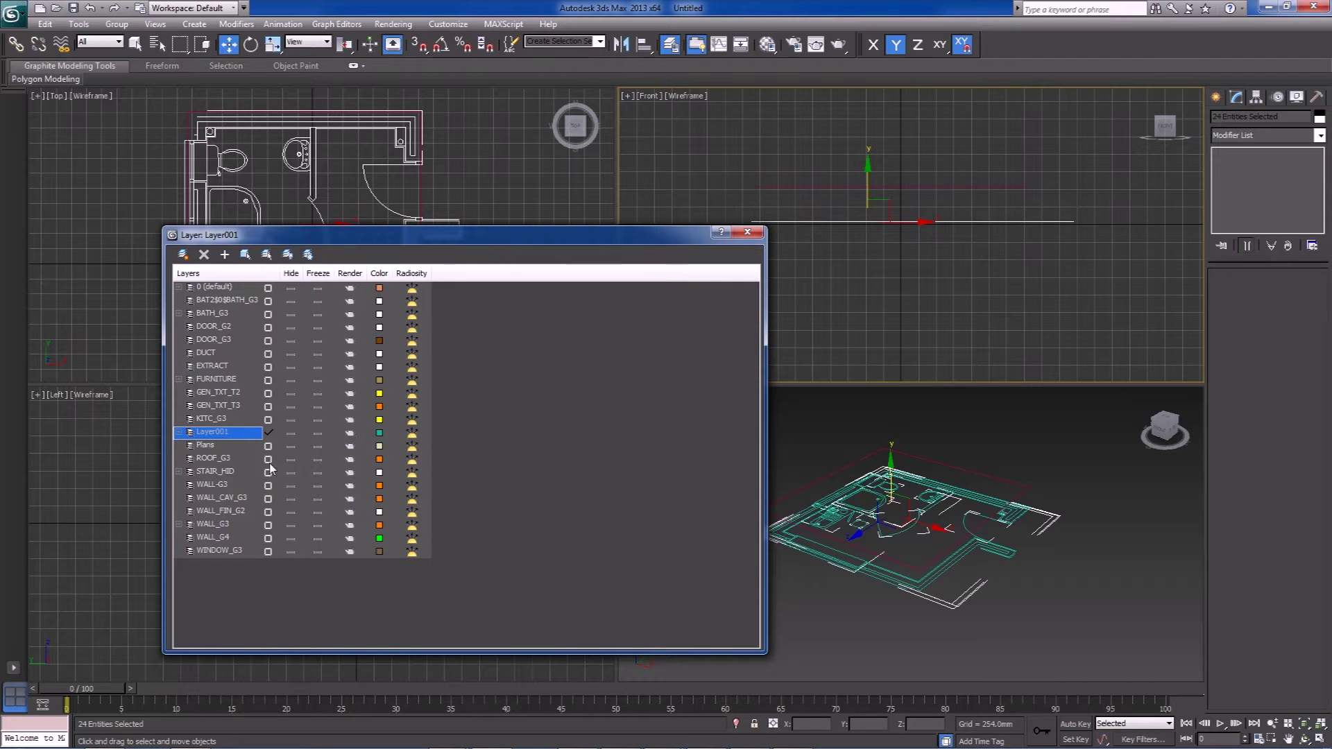
pyautogui.rightClick(210, 437)
pyautogui.click(221, 439)
pyautogui.write('Plans')
pyautogui.press('Return')
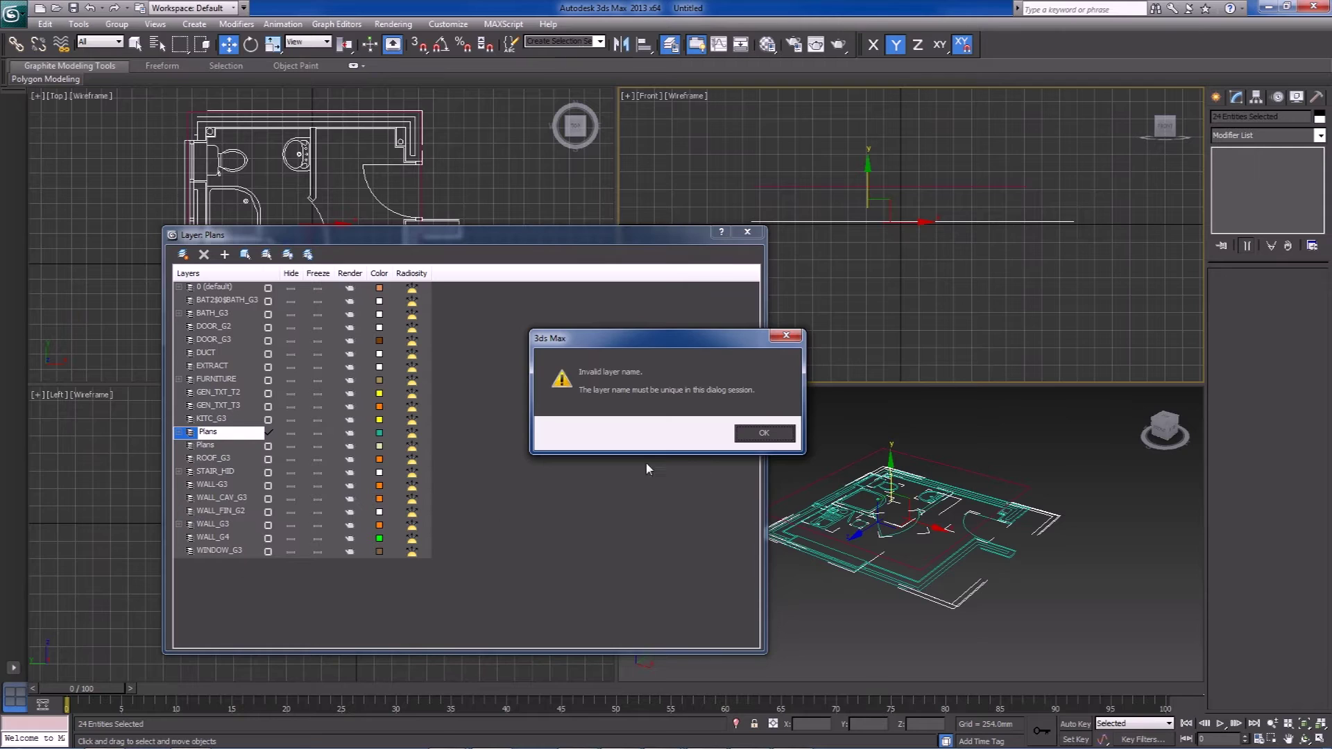
pyautogui.click(778, 439)
pyautogui.click(229, 438)
pyautogui.press('Return')
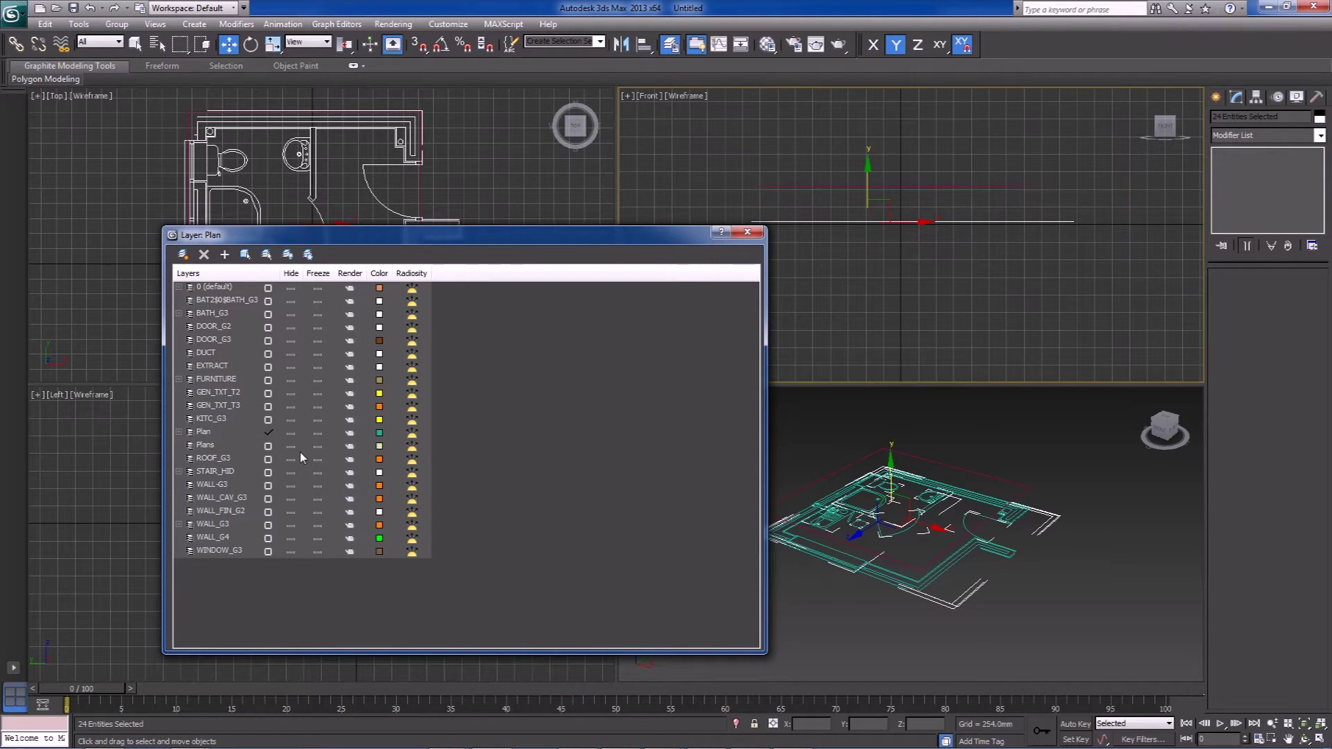
pyautogui.rightClick(244, 435)
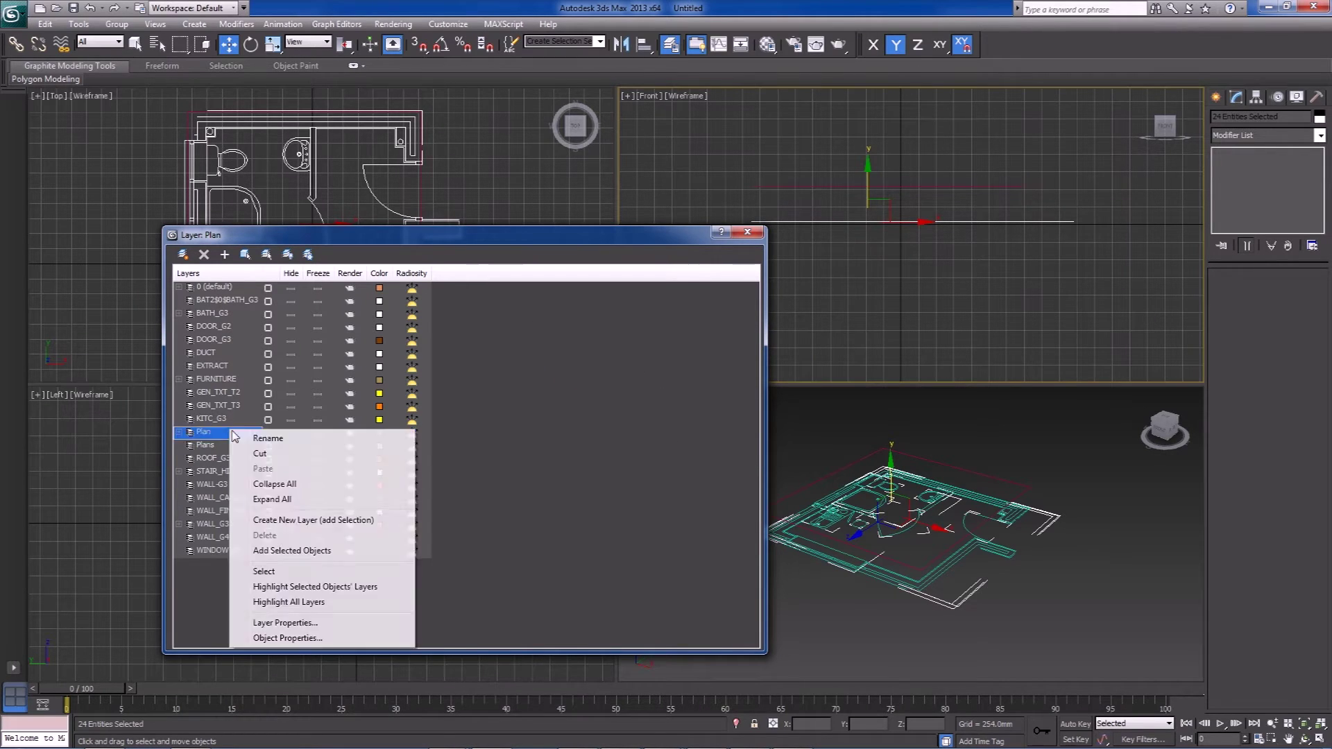
pyautogui.click(356, 550)
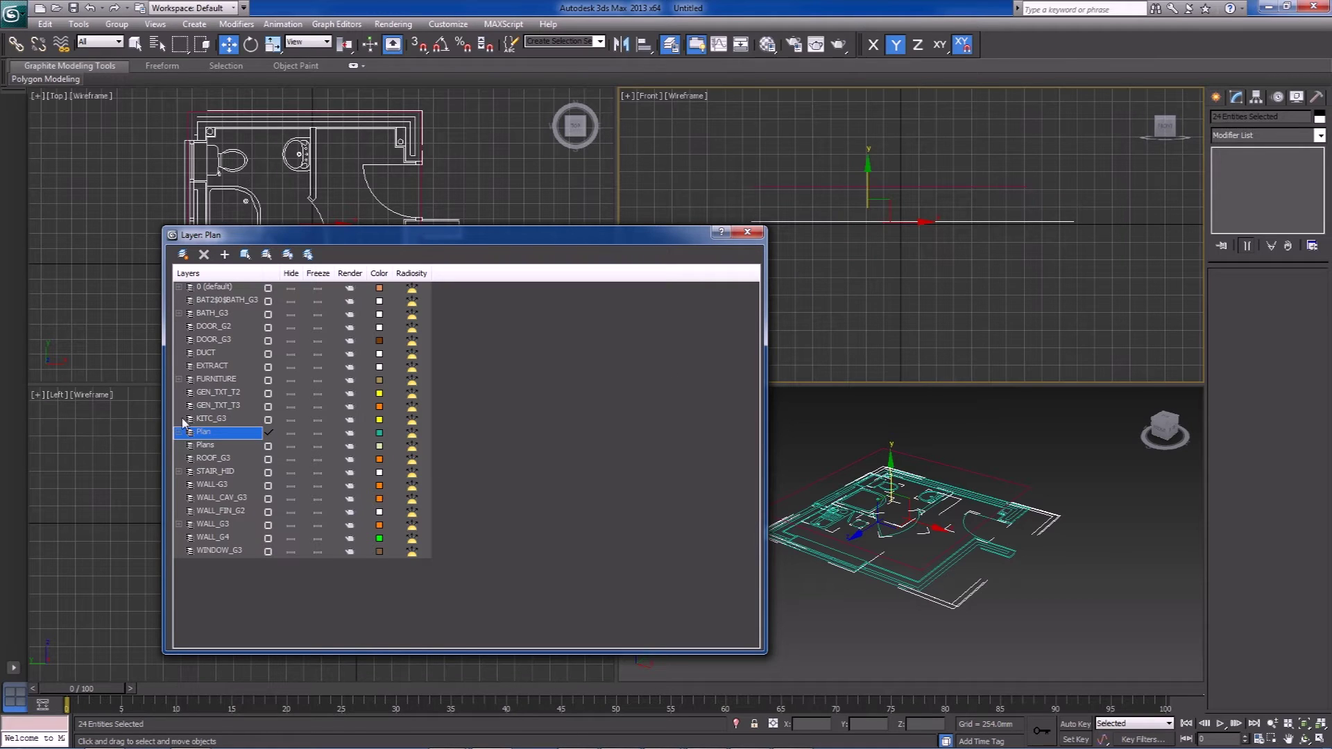
# - Expand the BATH_G3 layer, view the object properties of Block:450-BASIN, and close them without changes
pyautogui.click(180, 314)
pyautogui.click(208, 327)
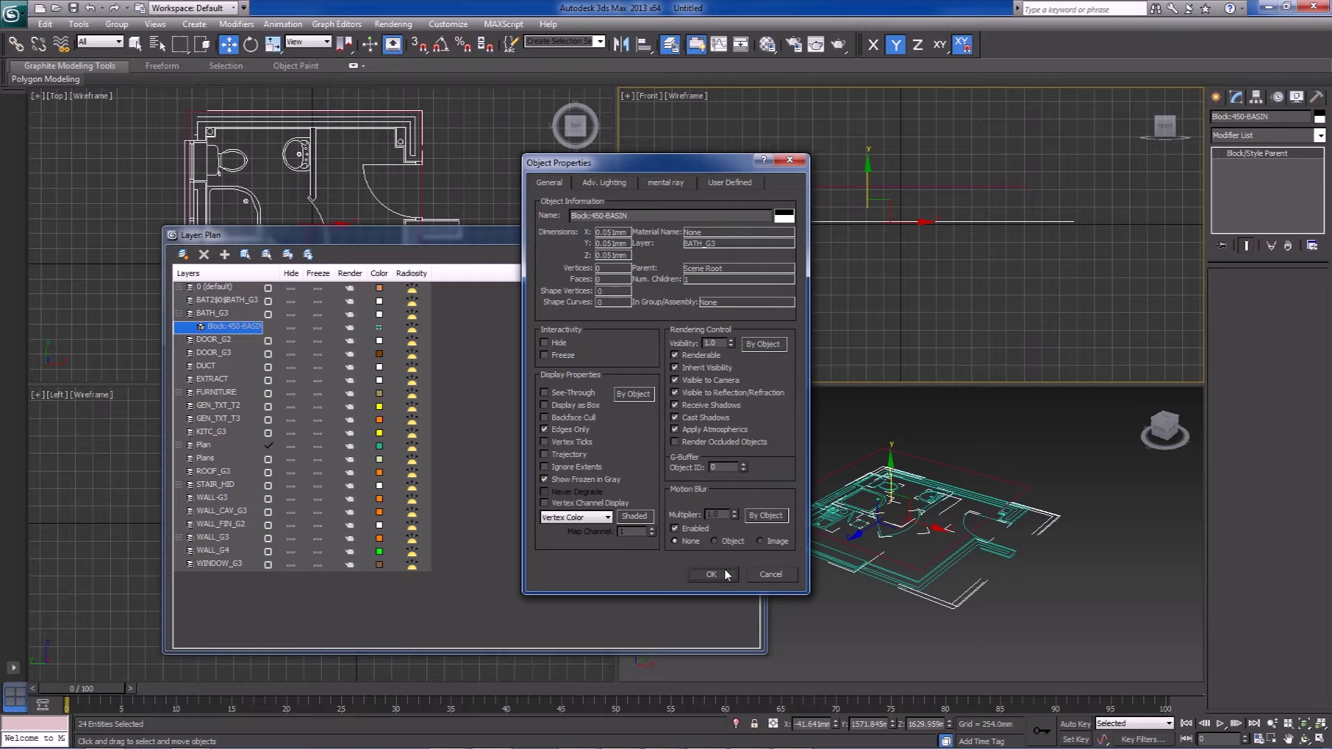
pyautogui.click(765, 576)
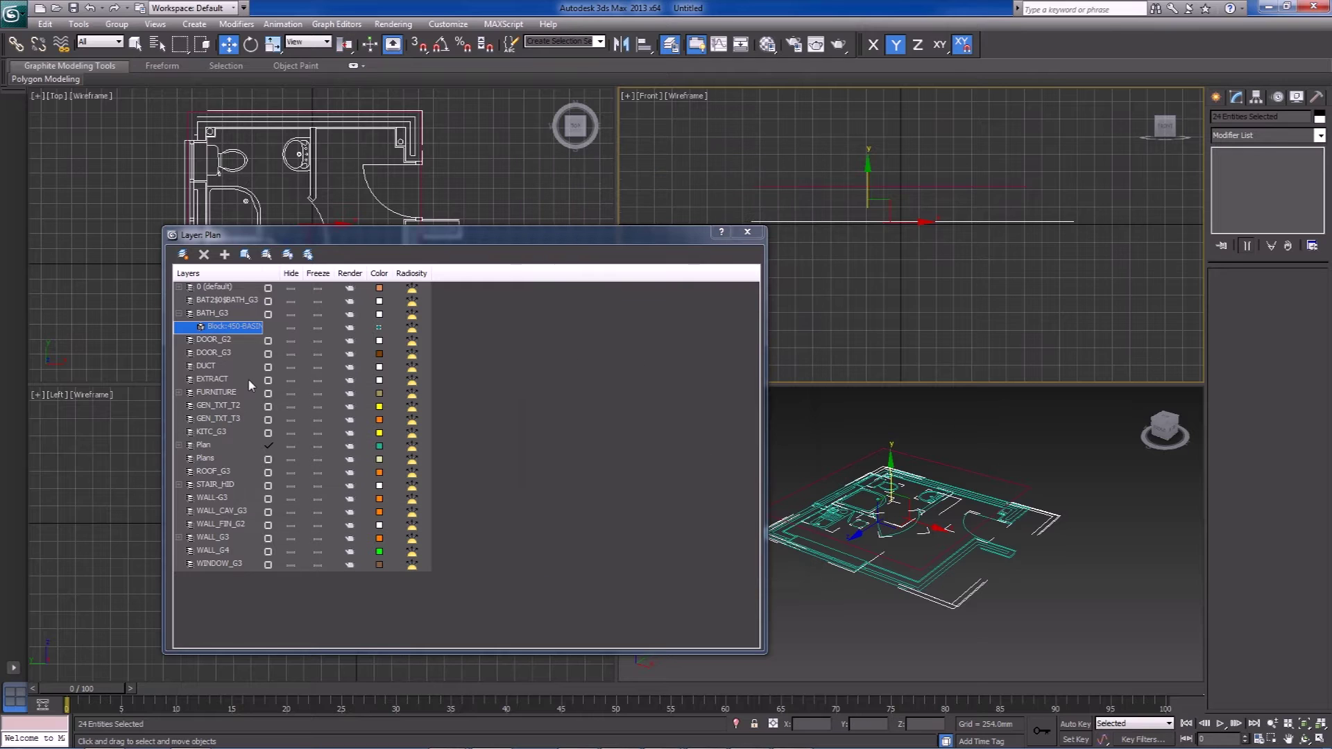
# - Select Block:450-BASIN on the BATH_G3 layer, test-move and undo it, delete the block, and select the remaining basin shape
pyautogui.rightClick(212, 329)
pyautogui.click(299, 464)
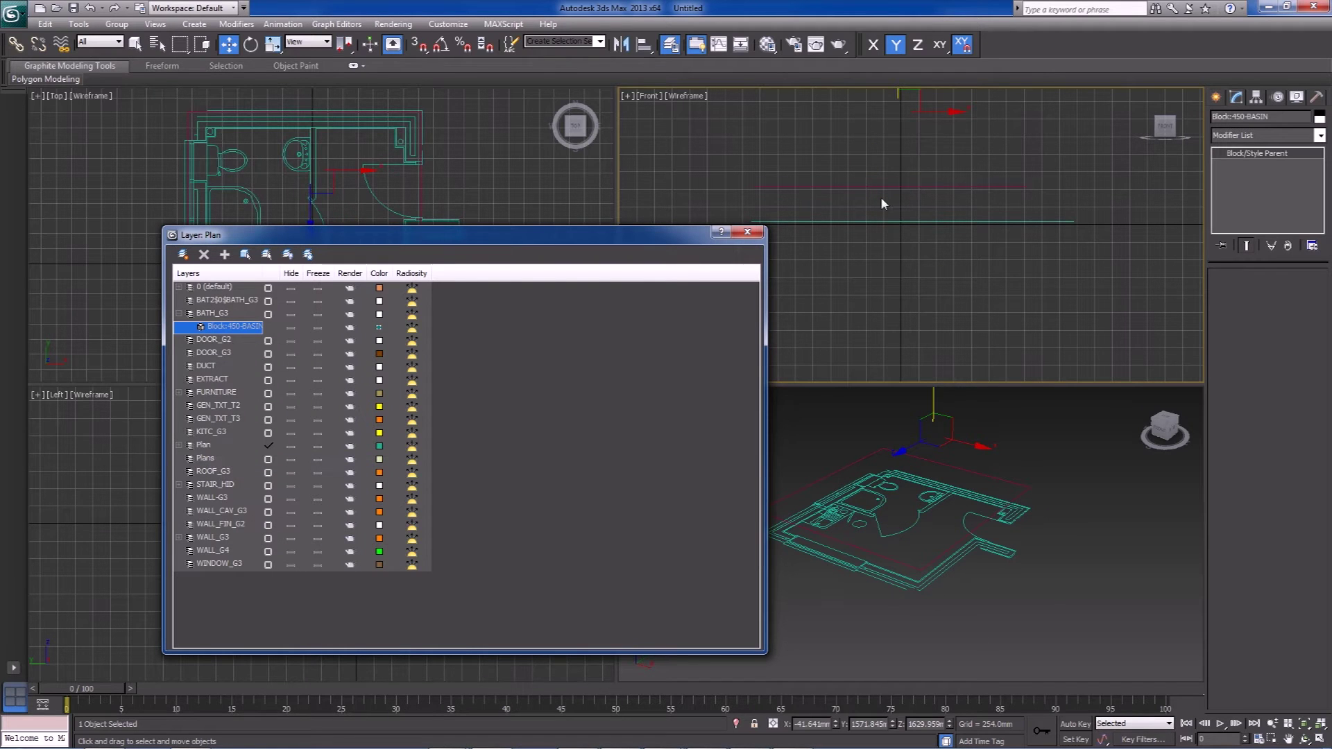
pyautogui.moveTo(921, 106); pyautogui.dragTo(934, 160)
pyautogui.hotkey('ctrl', 'z')
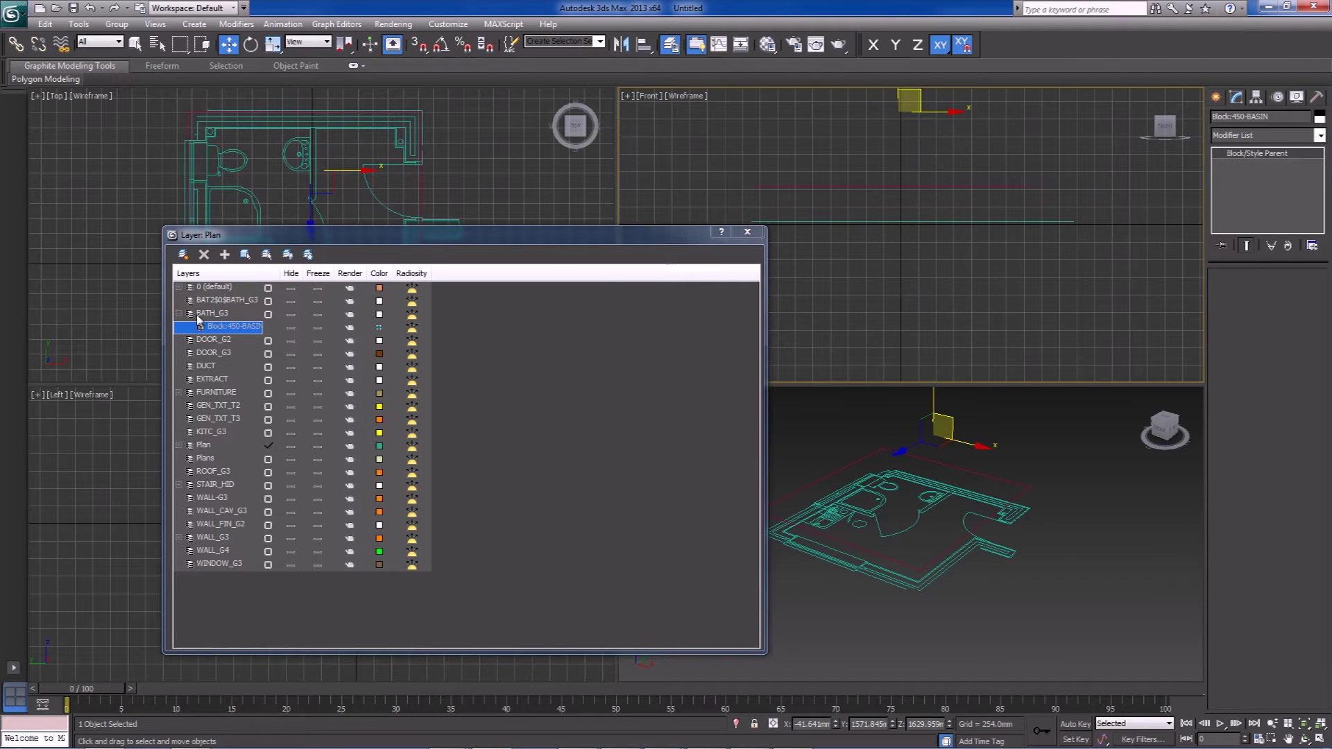
pyautogui.press('Delete')
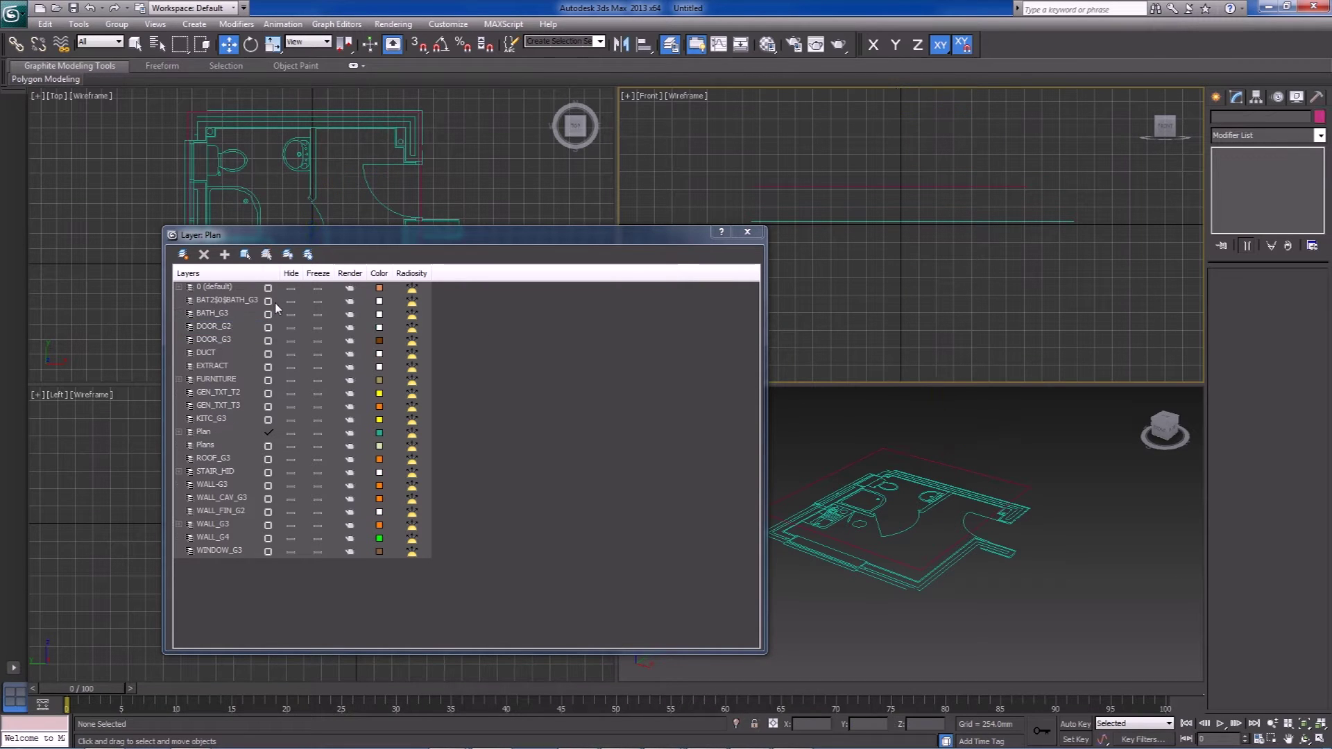
pyautogui.click(299, 164)
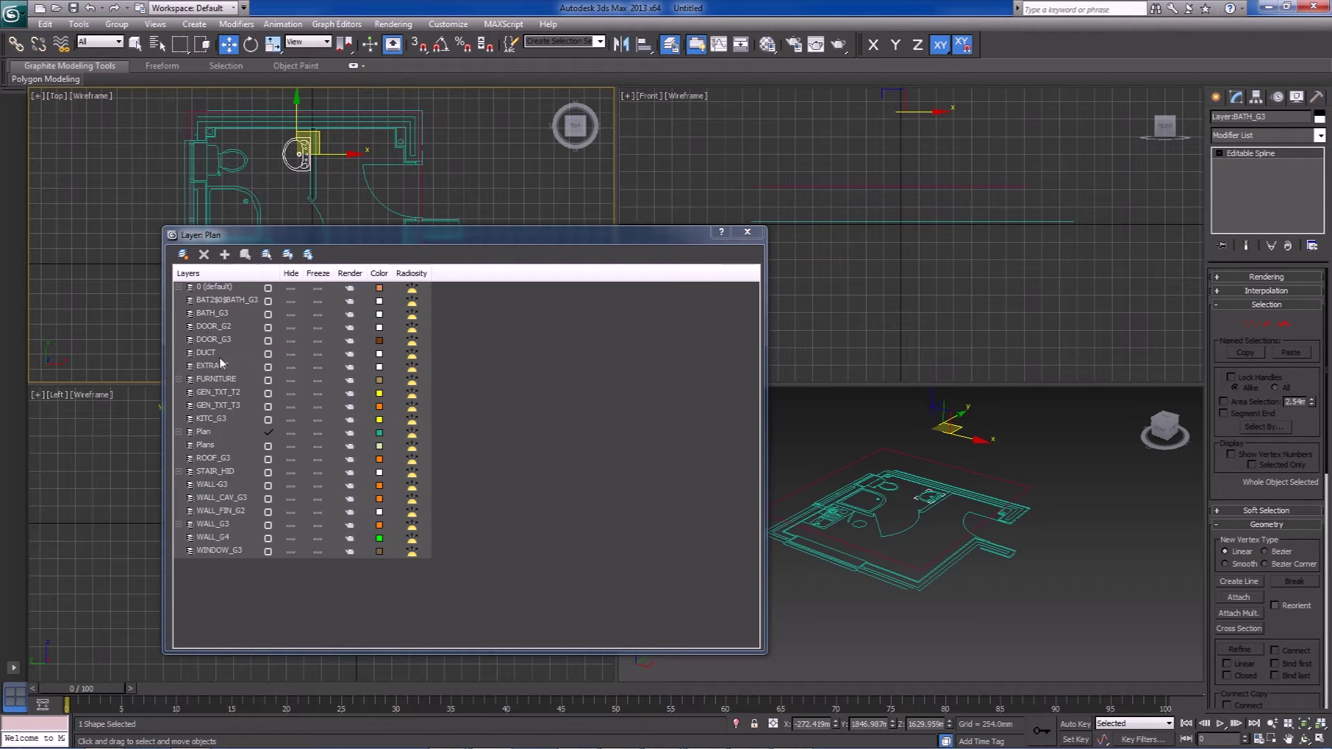
# - Expand the FURNITURE layer, select the first of its two 100-100 blocks, and delete that block
pyautogui.click(179, 379)
pyautogui.click(223, 393)
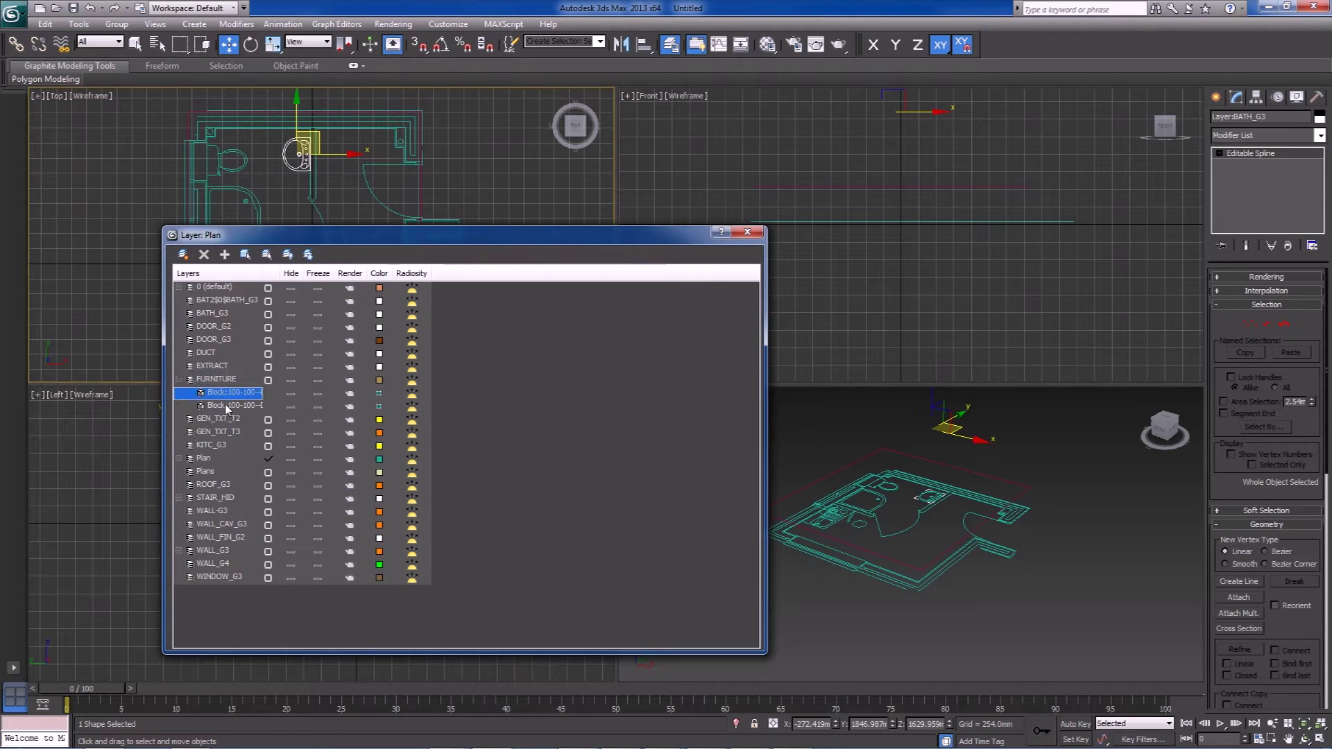
pyautogui.rightClick(225, 405)
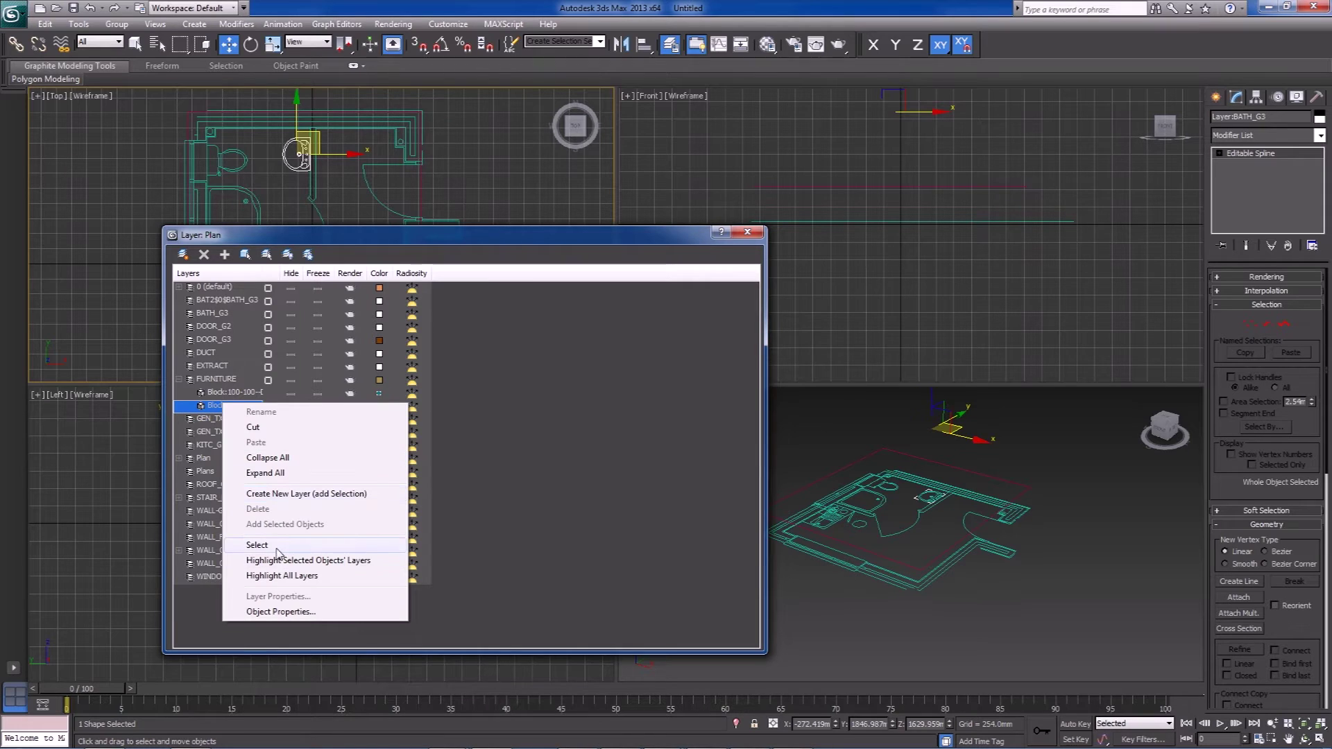
pyautogui.click(223, 392)
pyautogui.rightClick(223, 393)
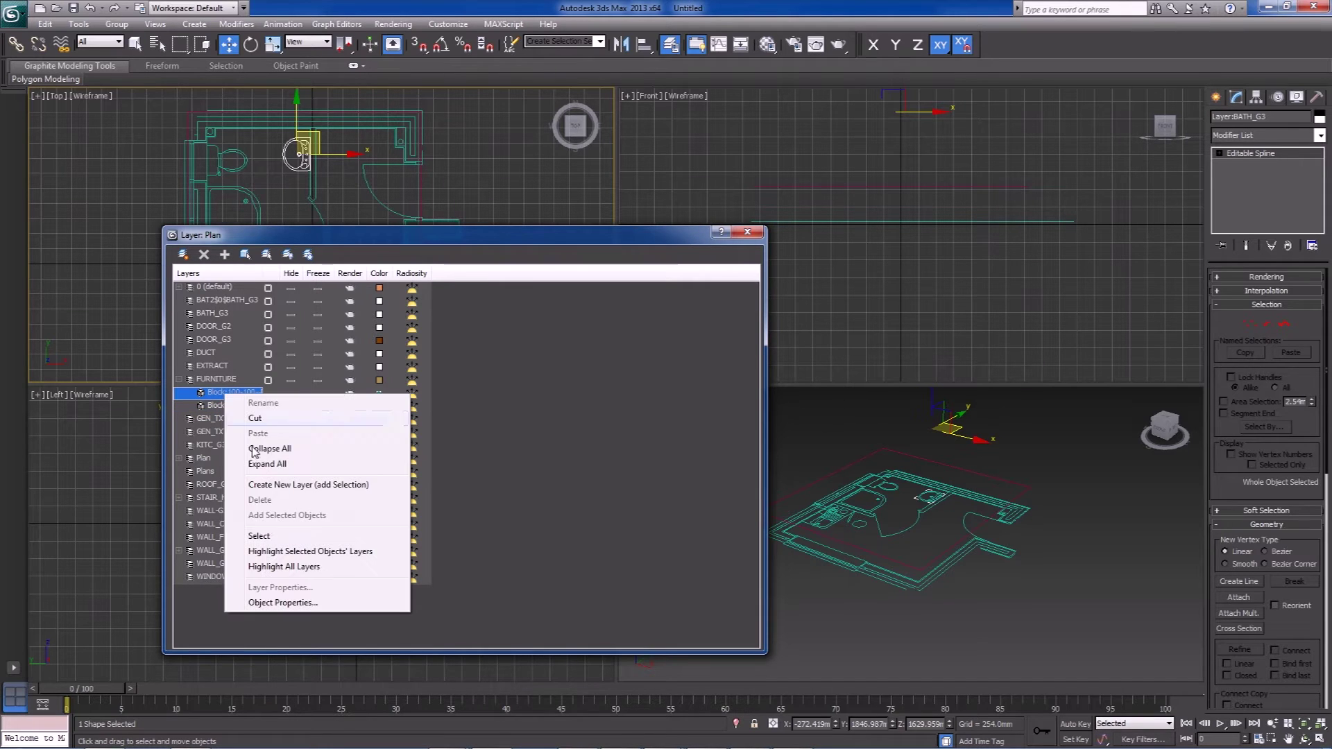
pyautogui.click(269, 538)
pyautogui.press('Delete')
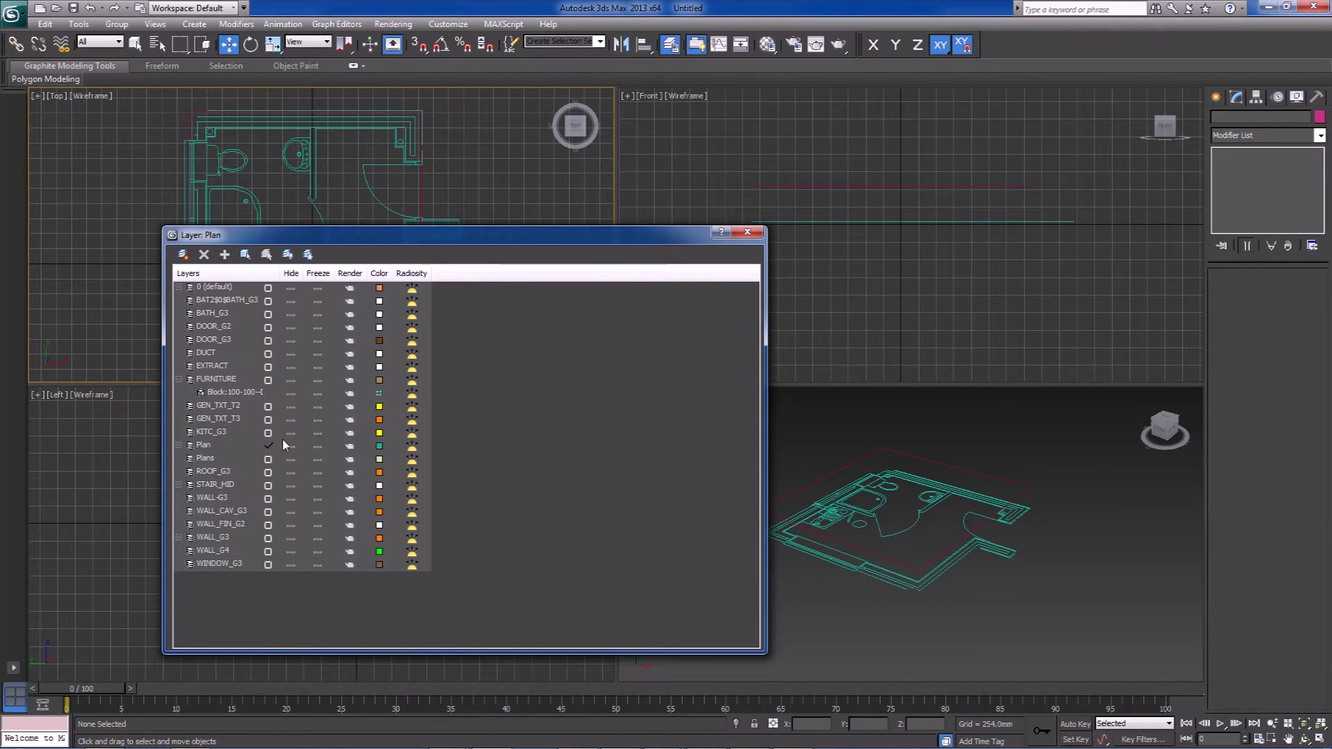
# - Expand the STAIR_HID layer and select and delete the WC block it contains
pyautogui.click(179, 484)
pyautogui.rightClick(220, 498)
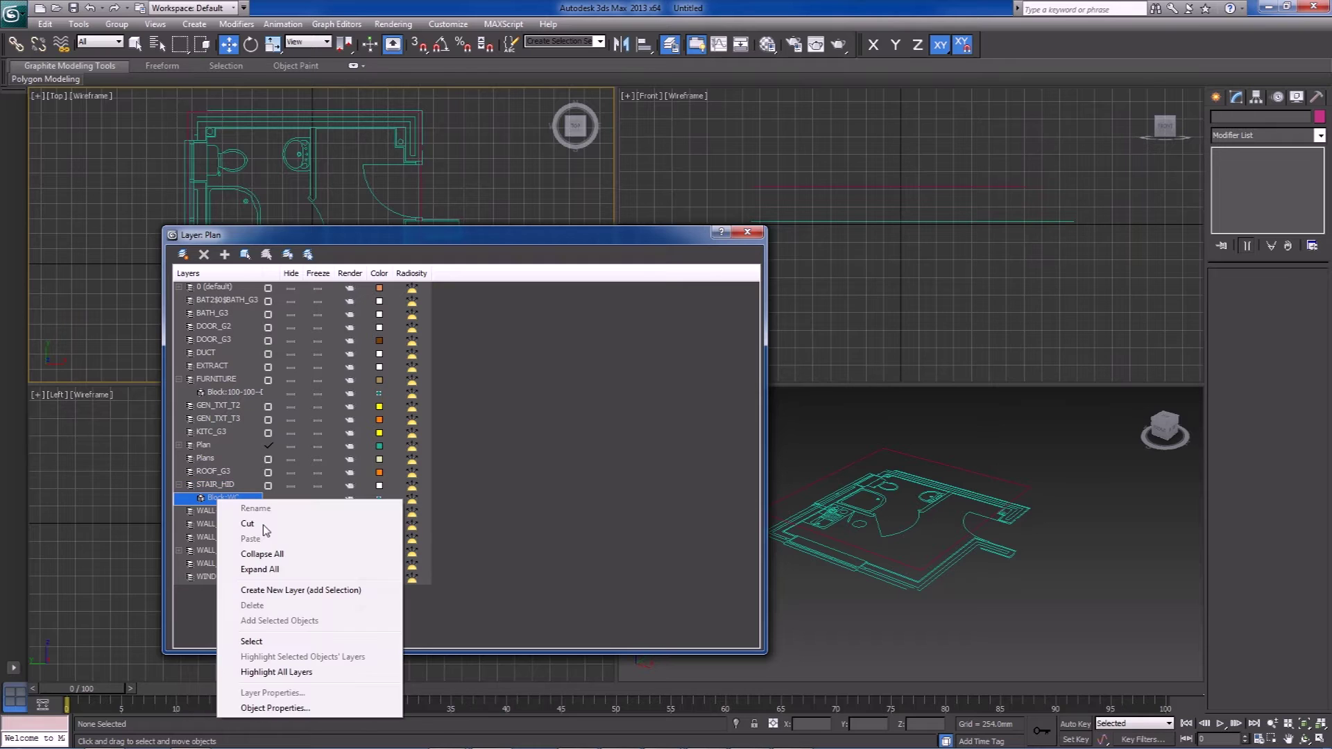
pyautogui.click(263, 641)
pyautogui.press('Delete')
# - Expand the WALL_G3 layer, select and delete its block, and close the layer manager
pyautogui.click(179, 537)
pyautogui.rightClick(215, 550)
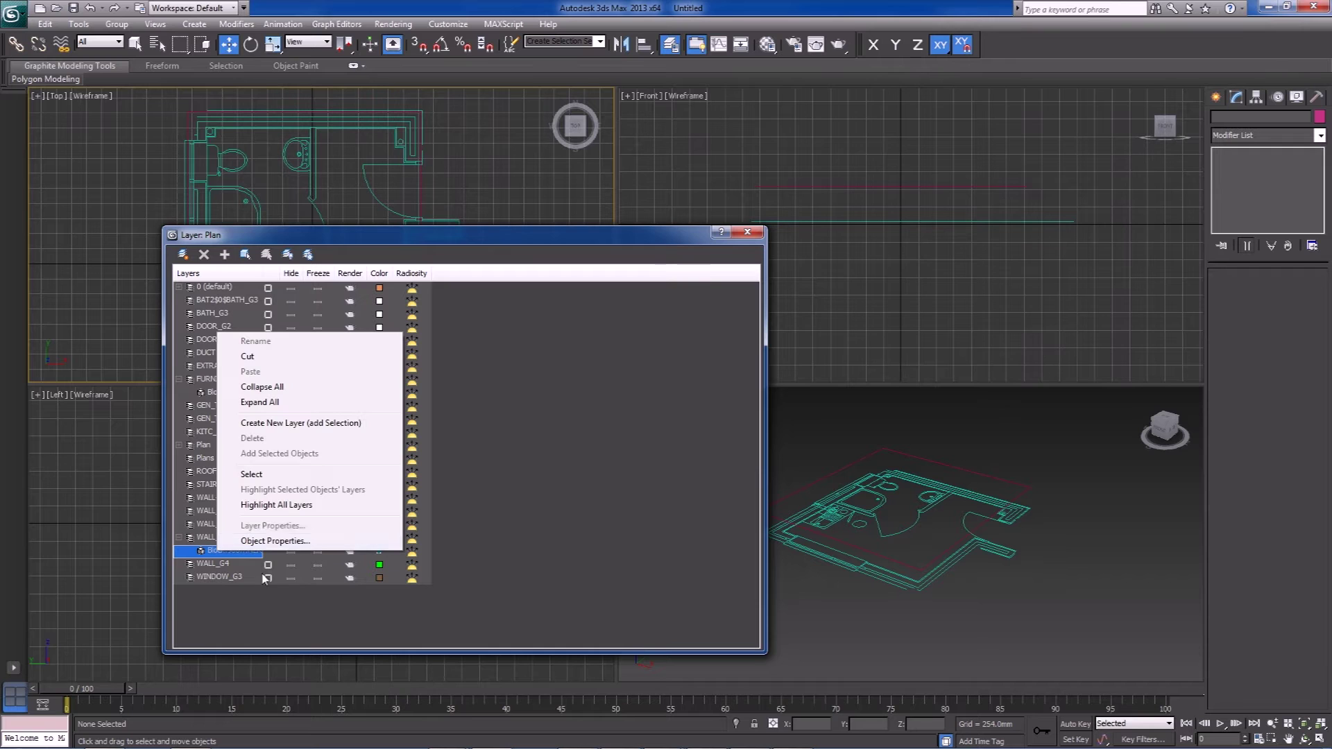
pyautogui.click(251, 473)
pyautogui.press('Delete')
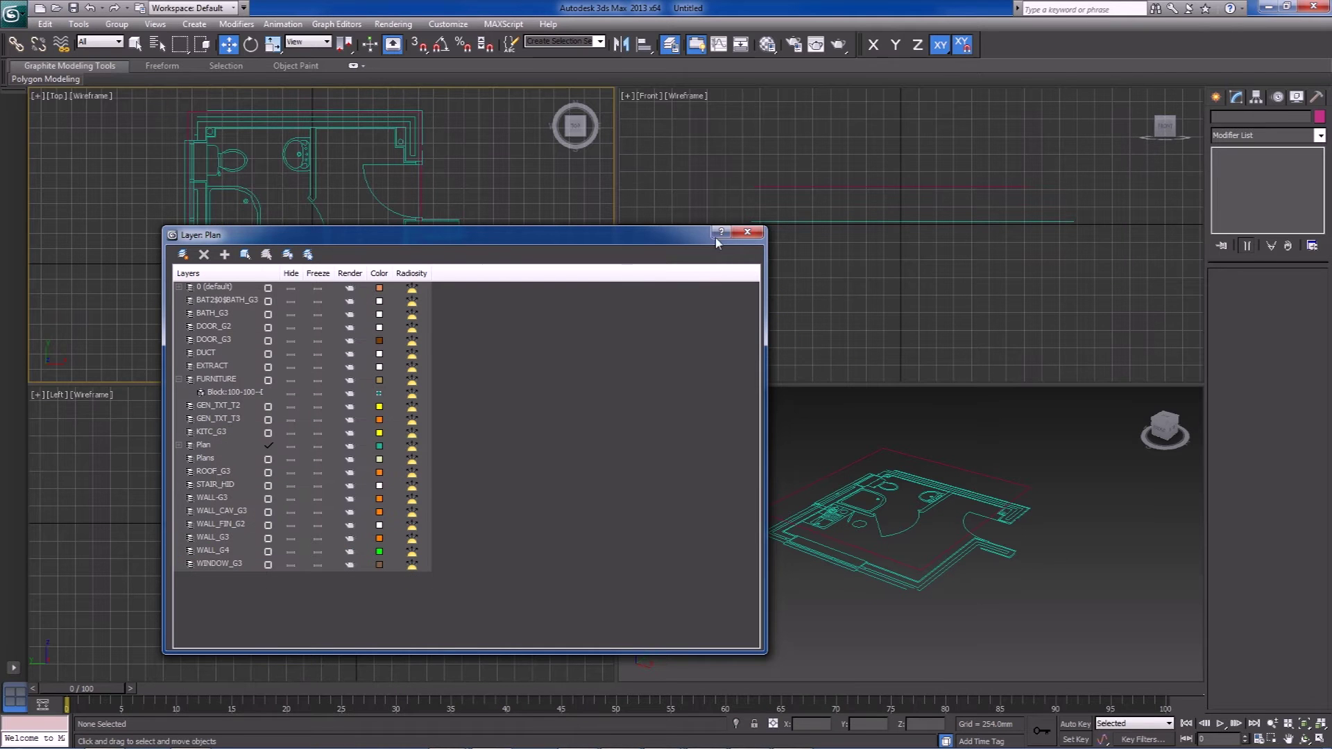
pyautogui.click(747, 232)
# - Select all the floor plan entities without the outline in the Front view and group them as Plans
pyautogui.moveTo(679, 295); pyautogui.dragTo(1085, 211)
pyautogui.click(111, 25)
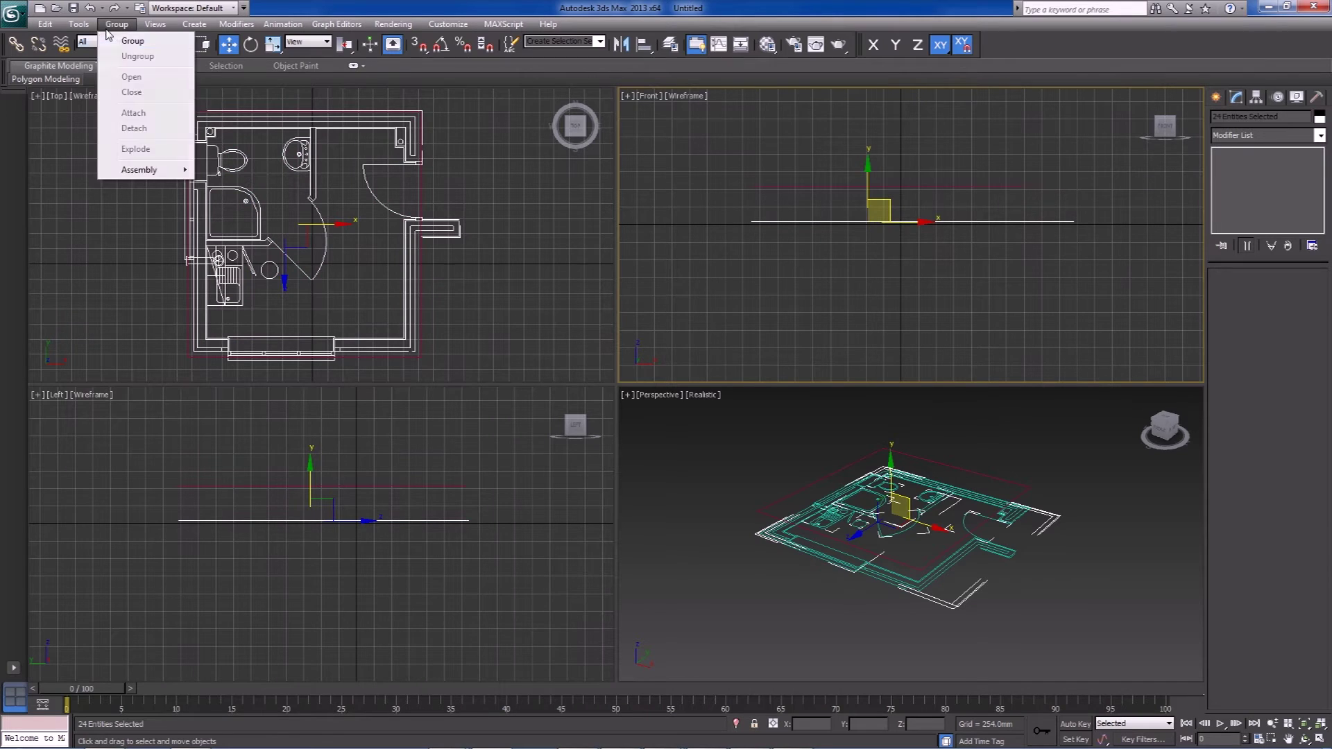
pyautogui.click(132, 40)
pyautogui.write('Plans')
pyautogui.press('Return')
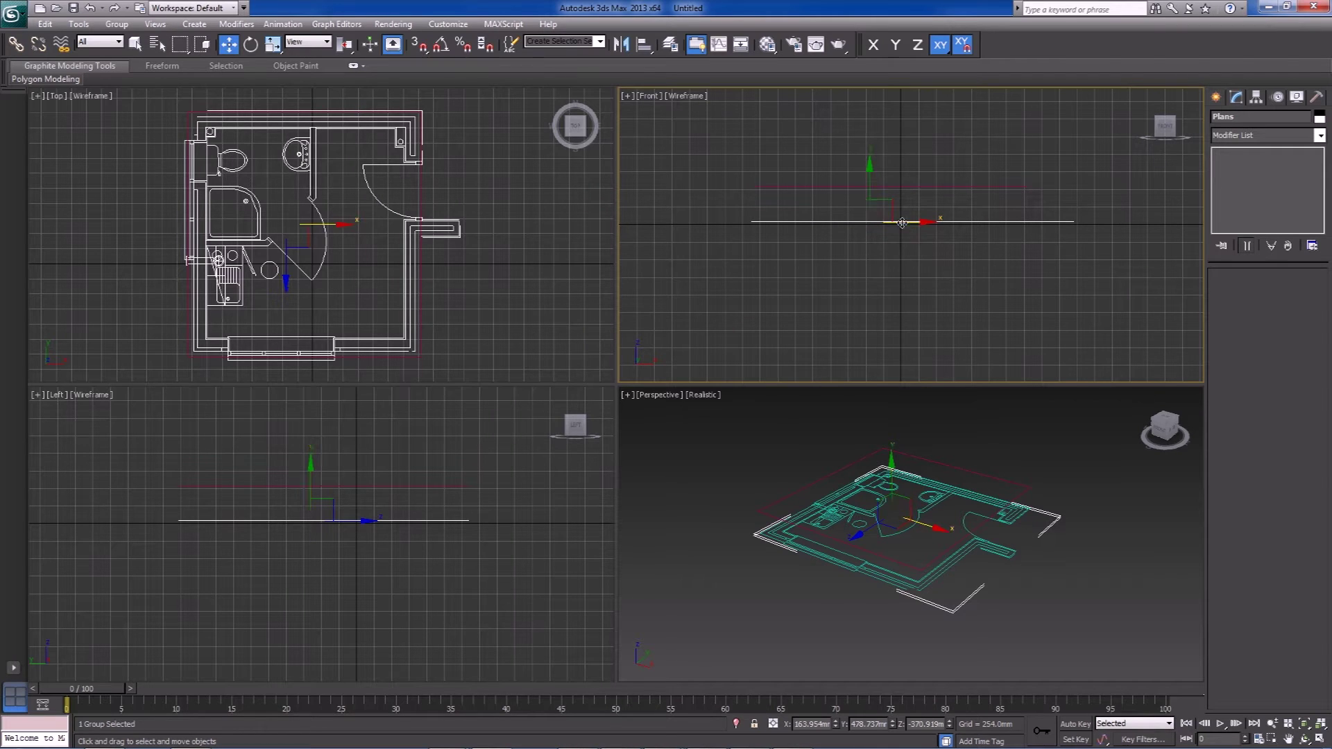
# - Reselect the Plans group in the Front view and try to place it at ground level by setting its Z position to 0
pyautogui.click(460, 342)
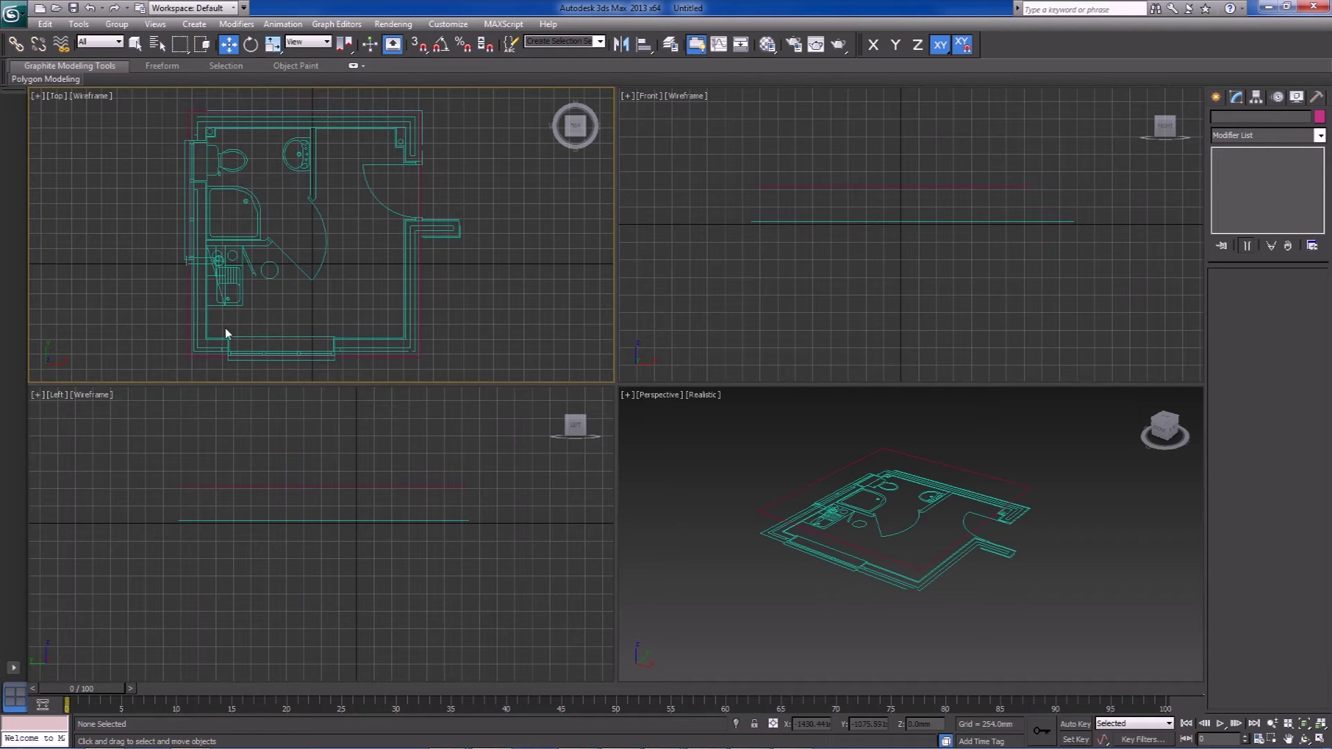
pyautogui.rightClick(826, 225)
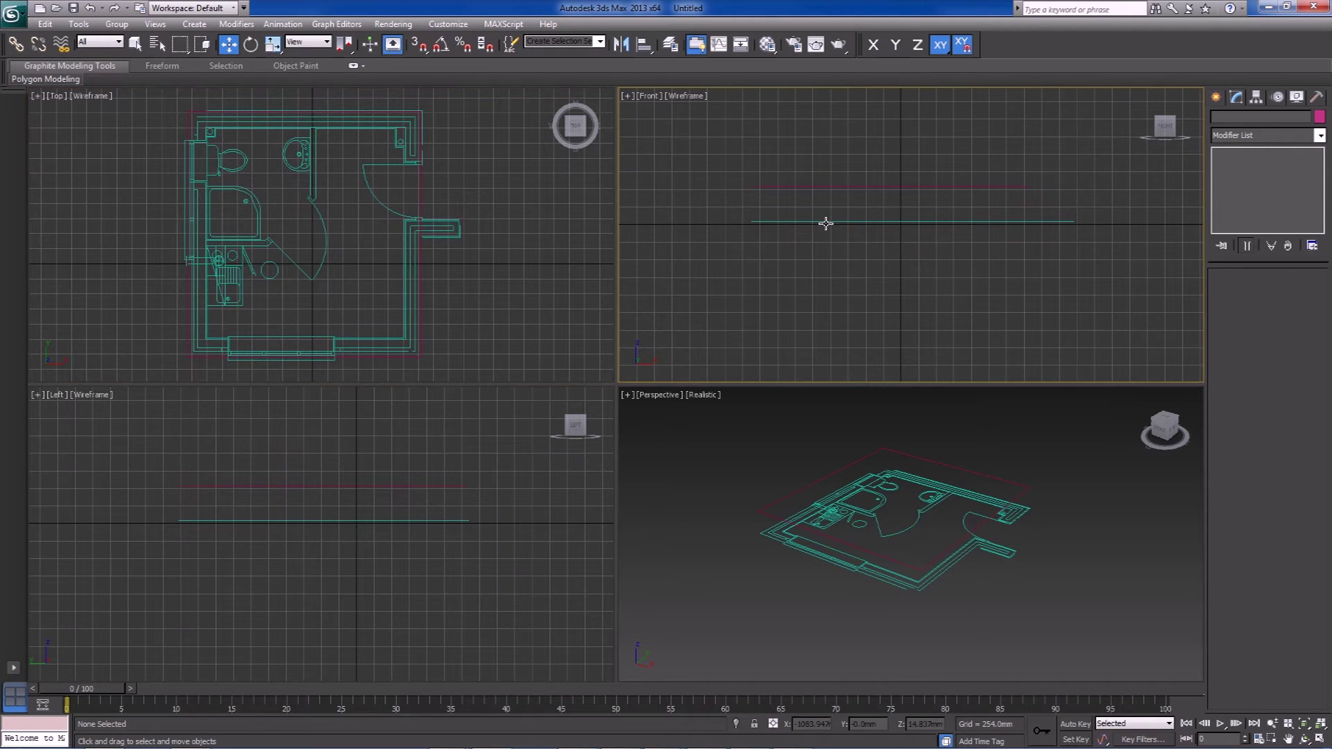
pyautogui.click(825, 222)
pyautogui.click(914, 724)
pyautogui.moveTo(870, 187); pyautogui.dragTo(871, 195)
pyautogui.hotkey('ctrl', 'z')
pyautogui.doubleClick(921, 723)
pyautogui.write('0')
pyautogui.press('Return')
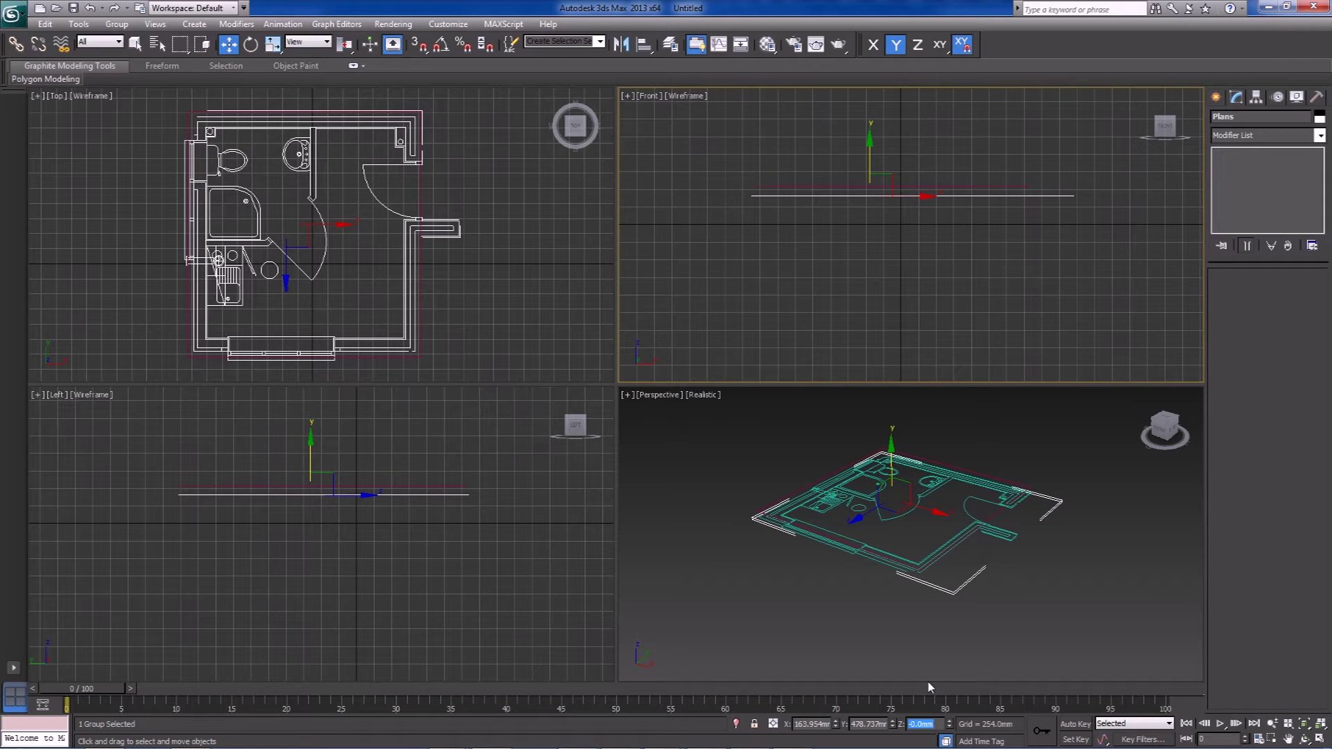
# - Select the traced outline in the Front view and set its Z position to 0
pyautogui.moveTo(1018, 264); pyautogui.dragTo(1038, 324, button='middle')
pyautogui.keyDown('alt'); pyautogui.moveTo(970, 269); pyautogui.dragTo(962, 276, button='middle'); pyautogui.keyUp('alt')
pyautogui.press('f')
pyautogui.moveTo(920, 222); pyautogui.dragTo(945, 286, button='middle')
pyautogui.click(954, 250)
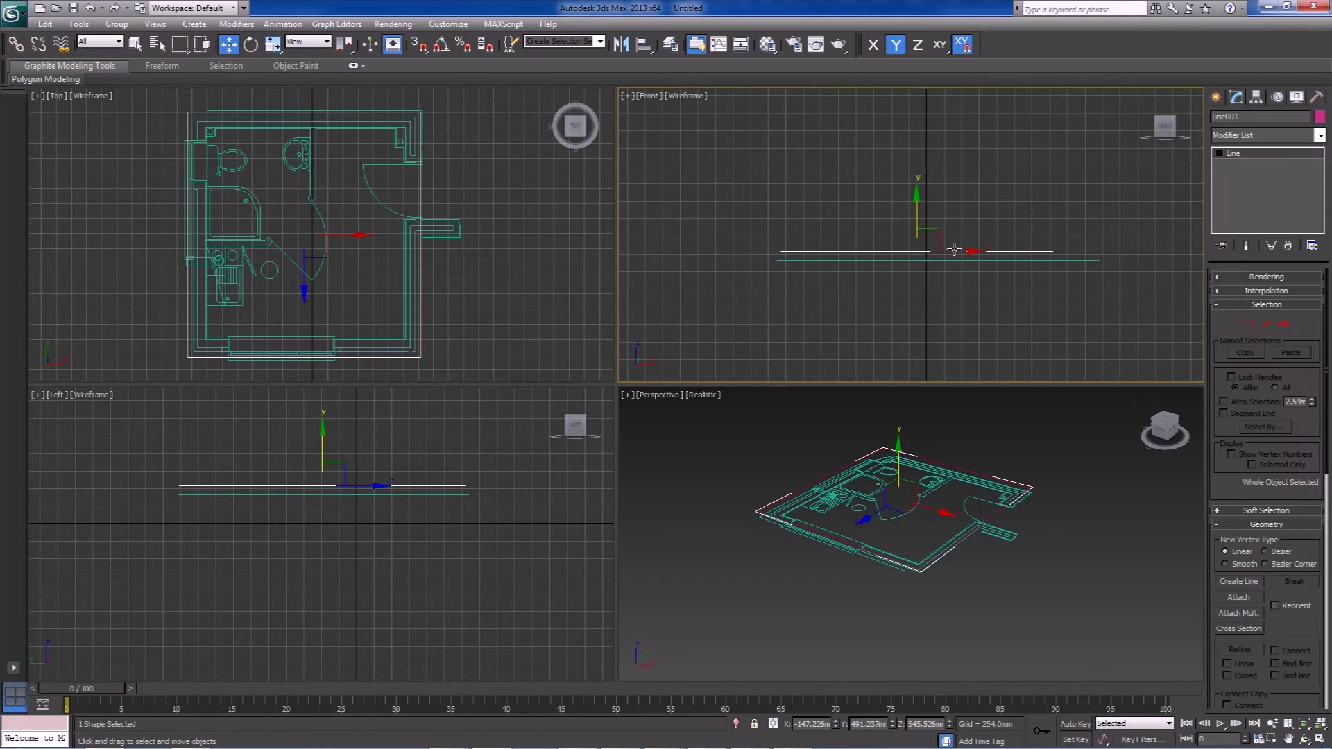
pyautogui.doubleClick(929, 723)
pyautogui.write('0')
pyautogui.press('Return')
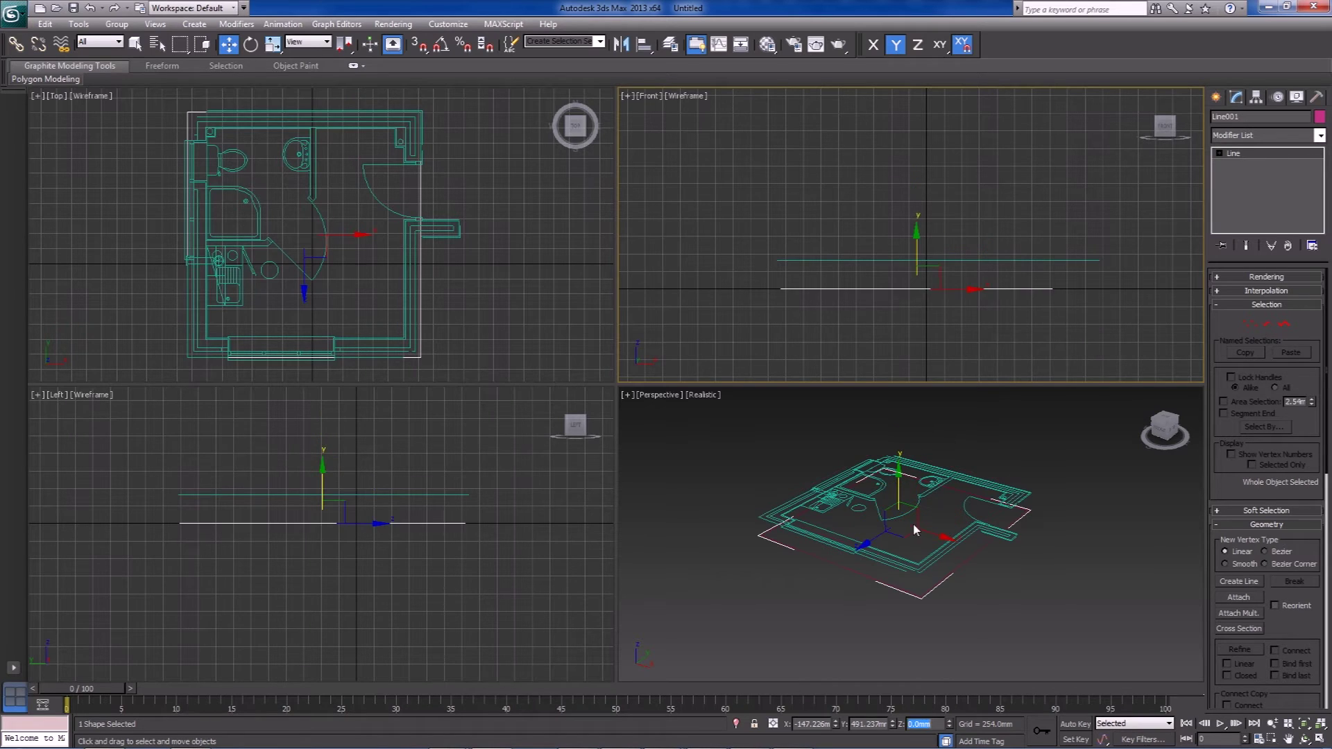
# - Move only the pivot of the Plans group up onto the floor plan in the Front view using vertex snapping
pyautogui.click(841, 260)
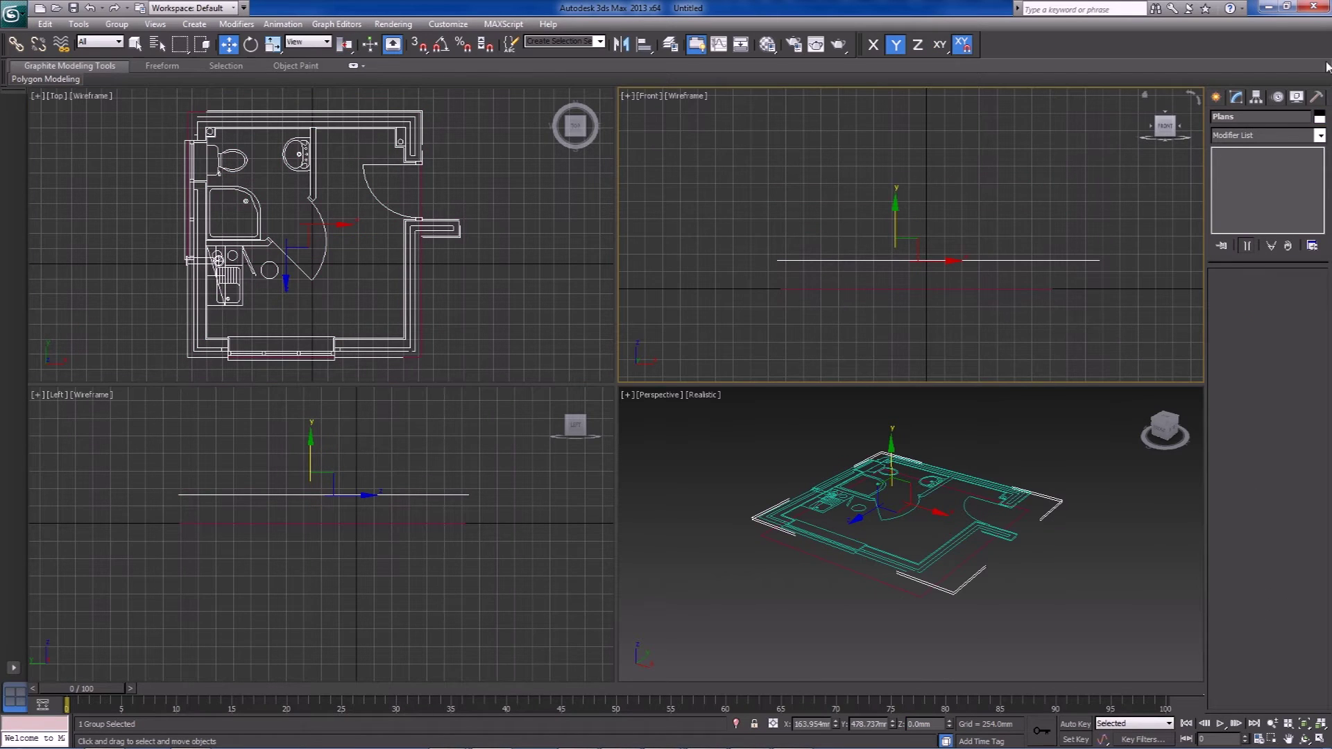
pyautogui.click(1256, 97)
pyautogui.click(1268, 184)
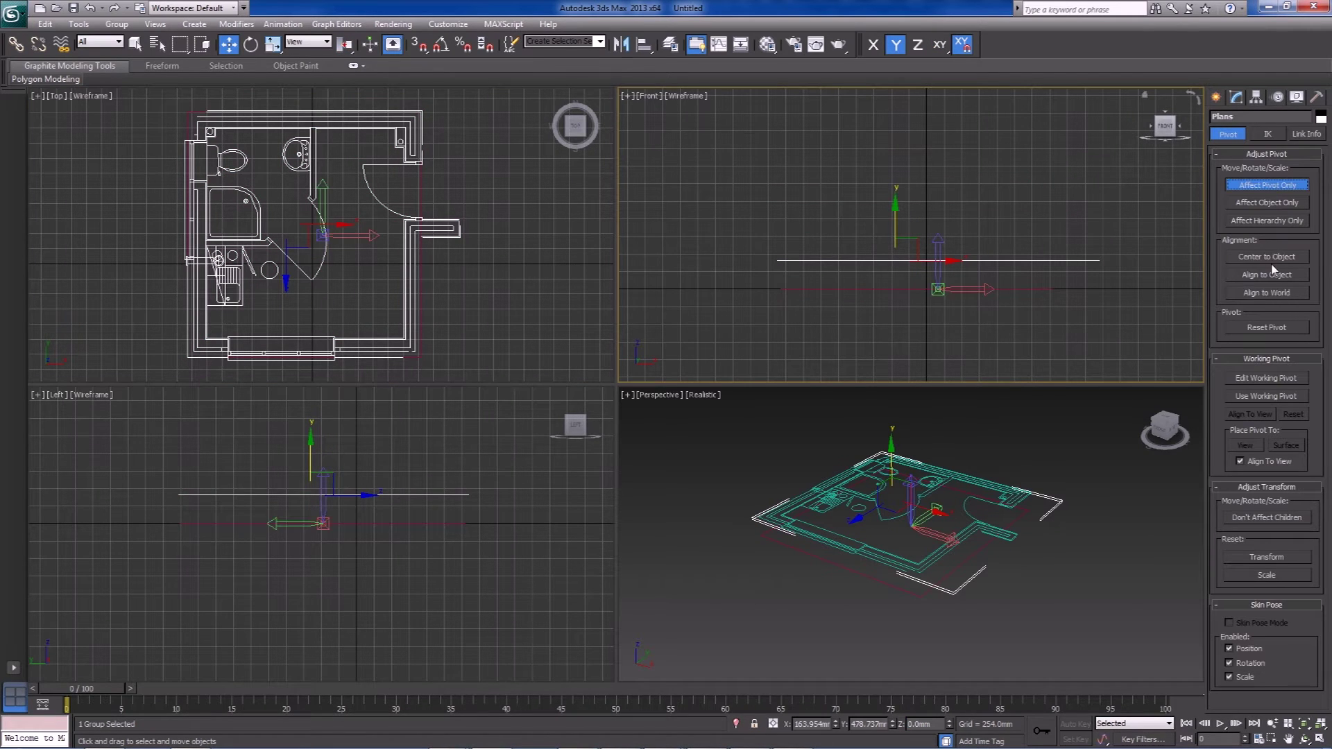
pyautogui.click(1271, 258)
pyautogui.click(1264, 260)
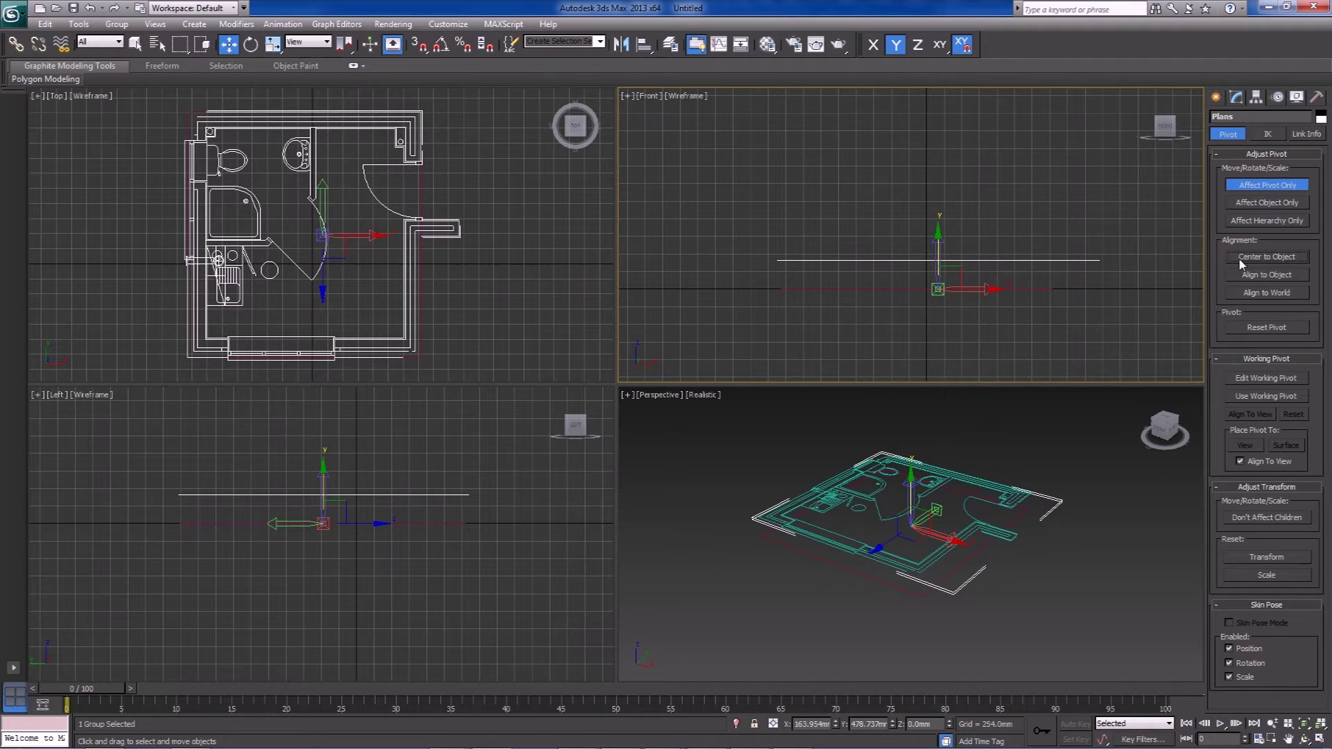
pyautogui.moveTo(938, 244); pyautogui.dragTo(719, 274)
pyautogui.scroll(2, 934, 222)
pyautogui.press('s')
pyautogui.click(1264, 186)
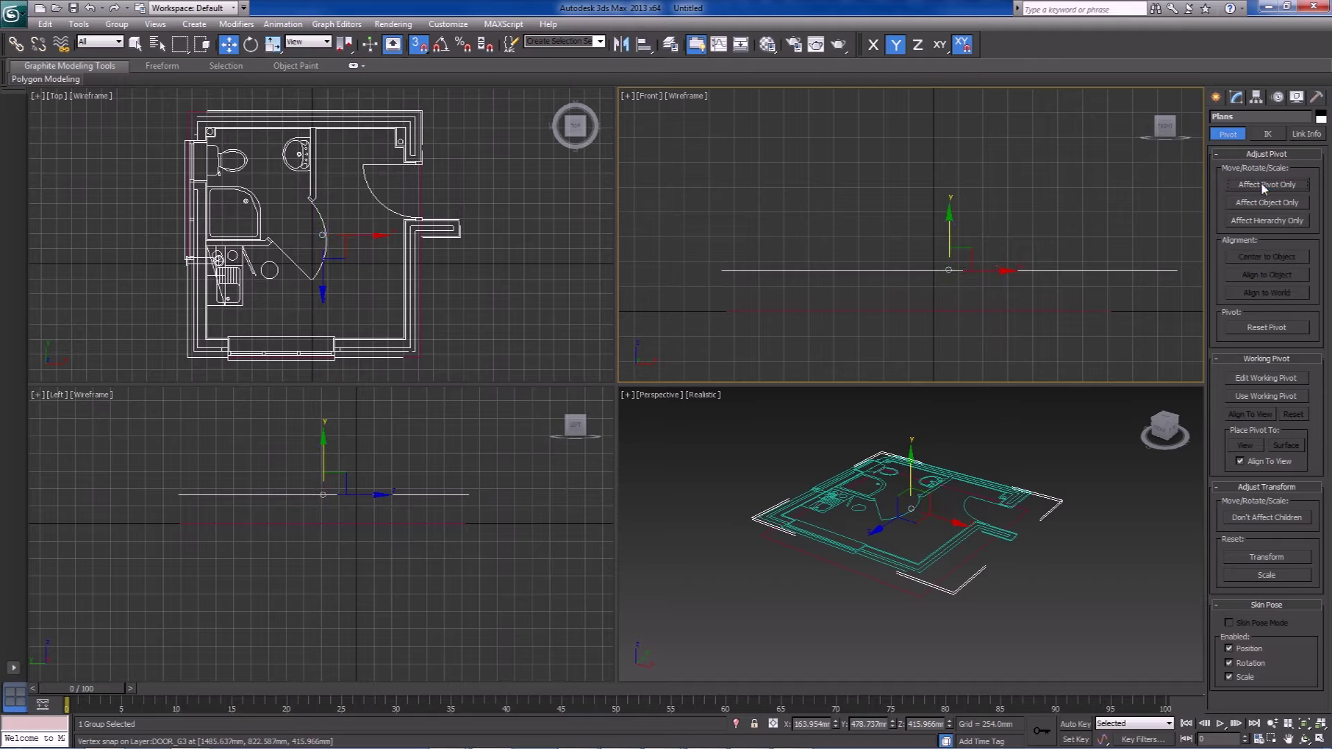
# - Set the Z position of the Plans group to 0 with its adjusted pivot
pyautogui.doubleClick(923, 724)
pyautogui.write('0')
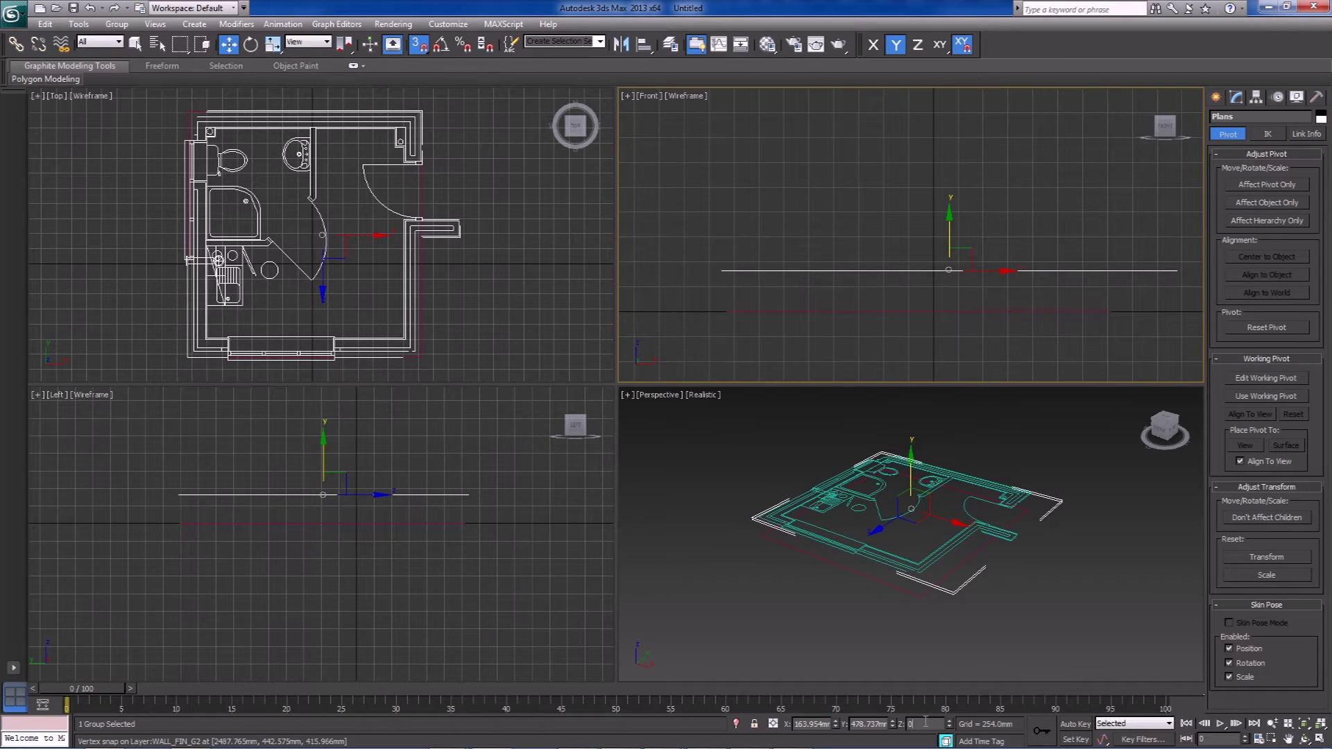
pyautogui.press('Return')
# - Select the traced outline, turn snapping off, and raise it about 307 mm above the floor plan in the Front view
pyautogui.click(773, 313)
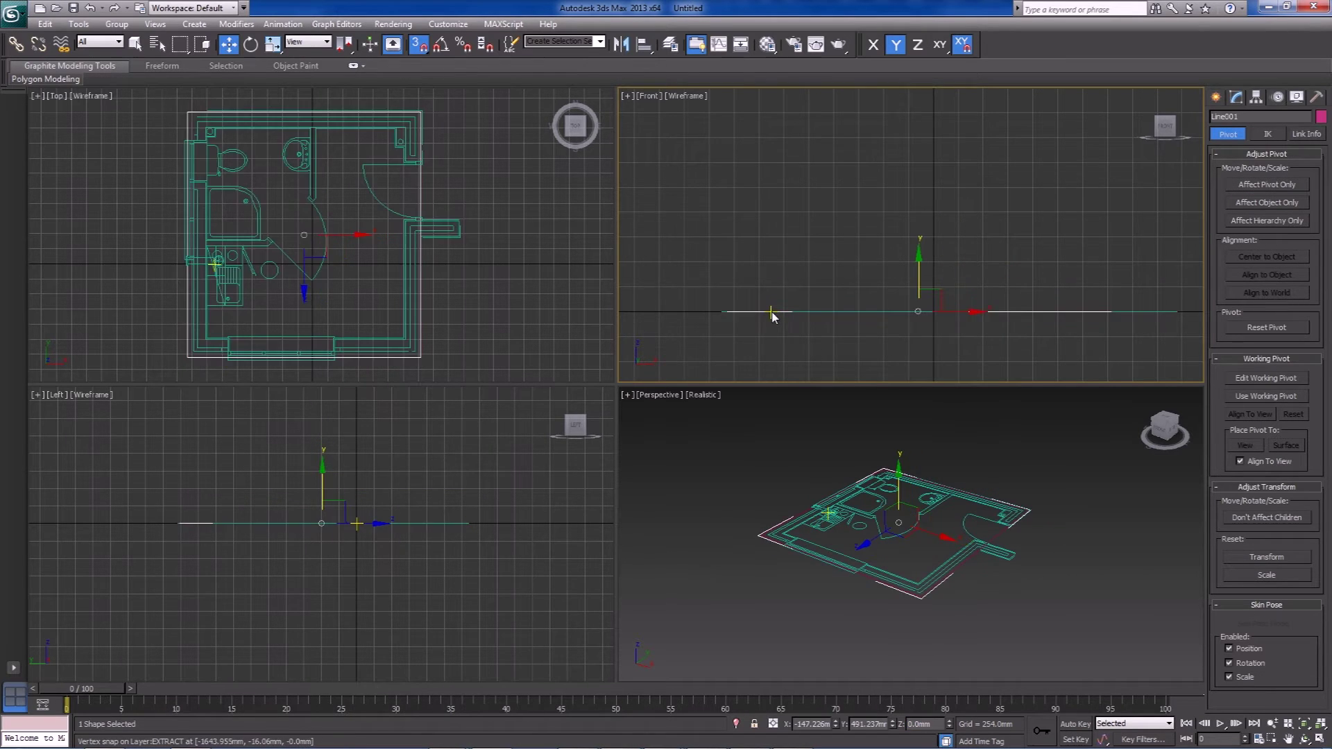
pyautogui.press('s')
pyautogui.moveTo(917, 278); pyautogui.dragTo(914, 250)
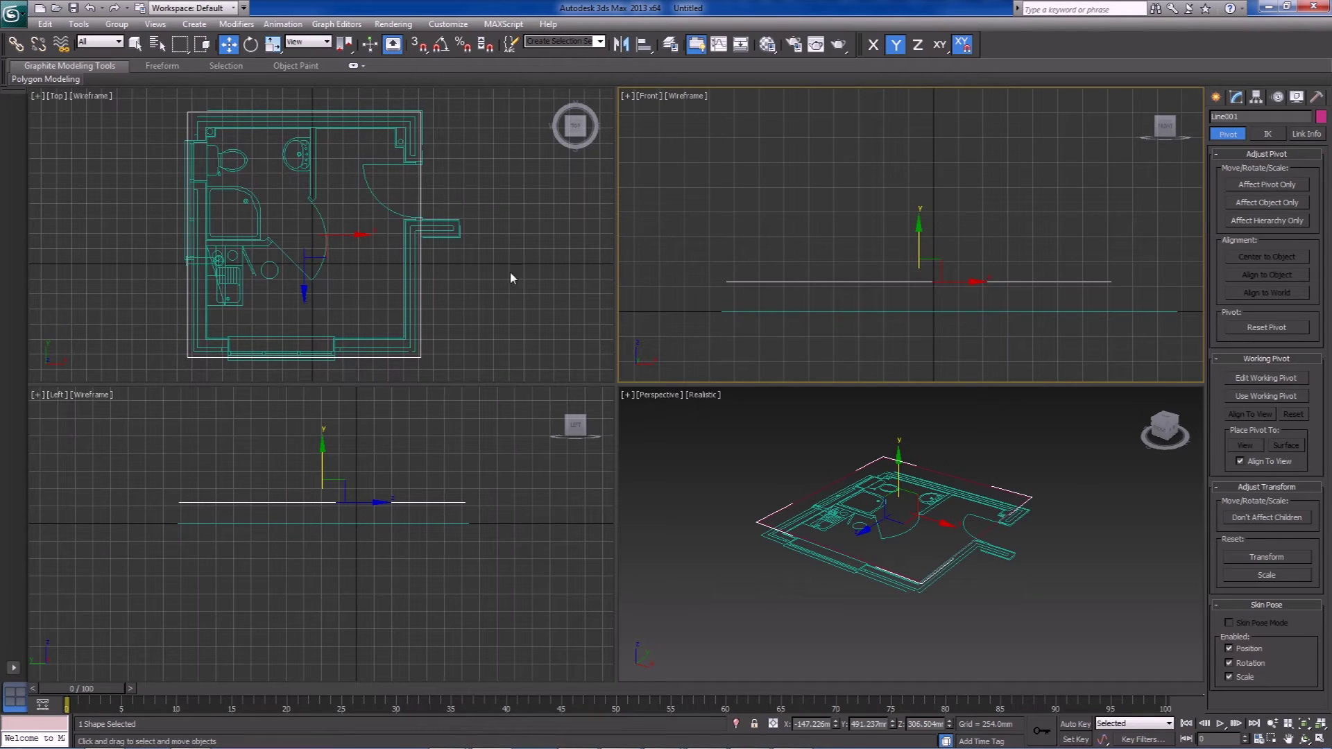
pyautogui.scroll(-2, 912, 234)
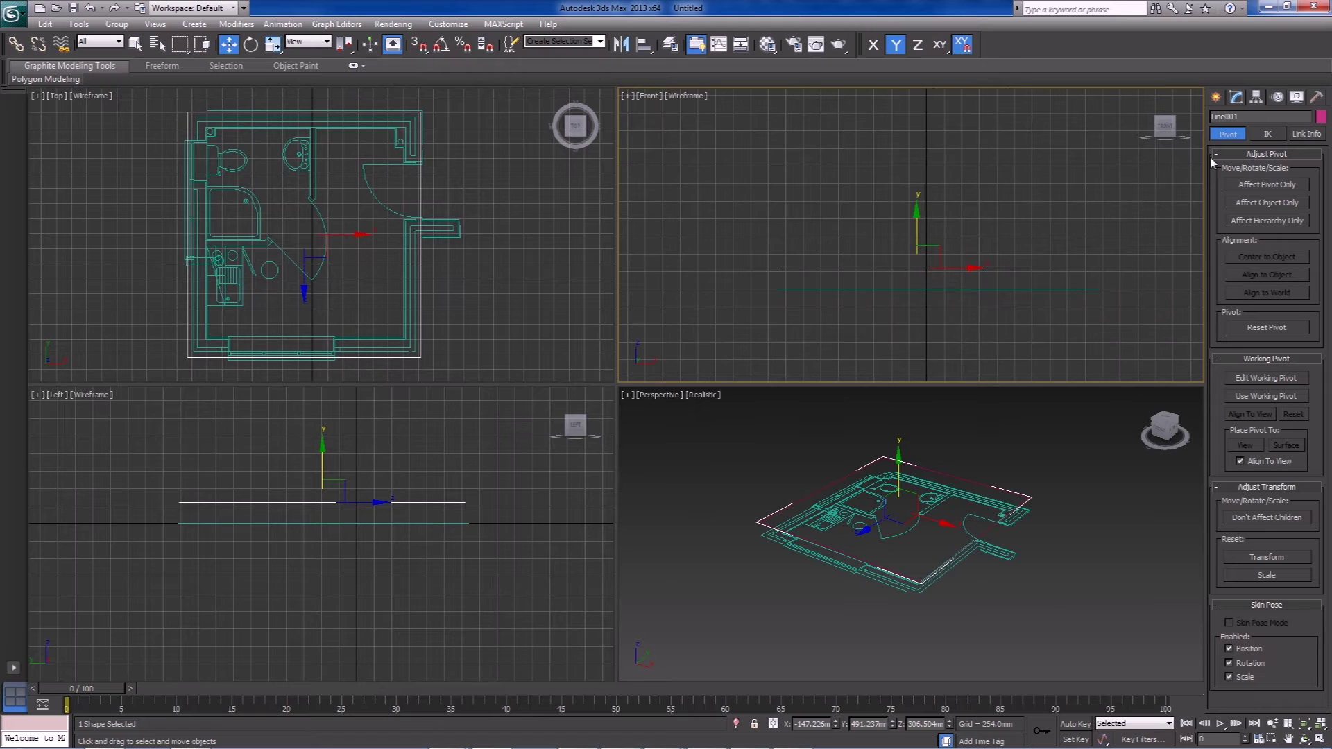
# - Open the traced outline for editing at Spline level and select its spline in the Top view
pyautogui.click(1237, 97)
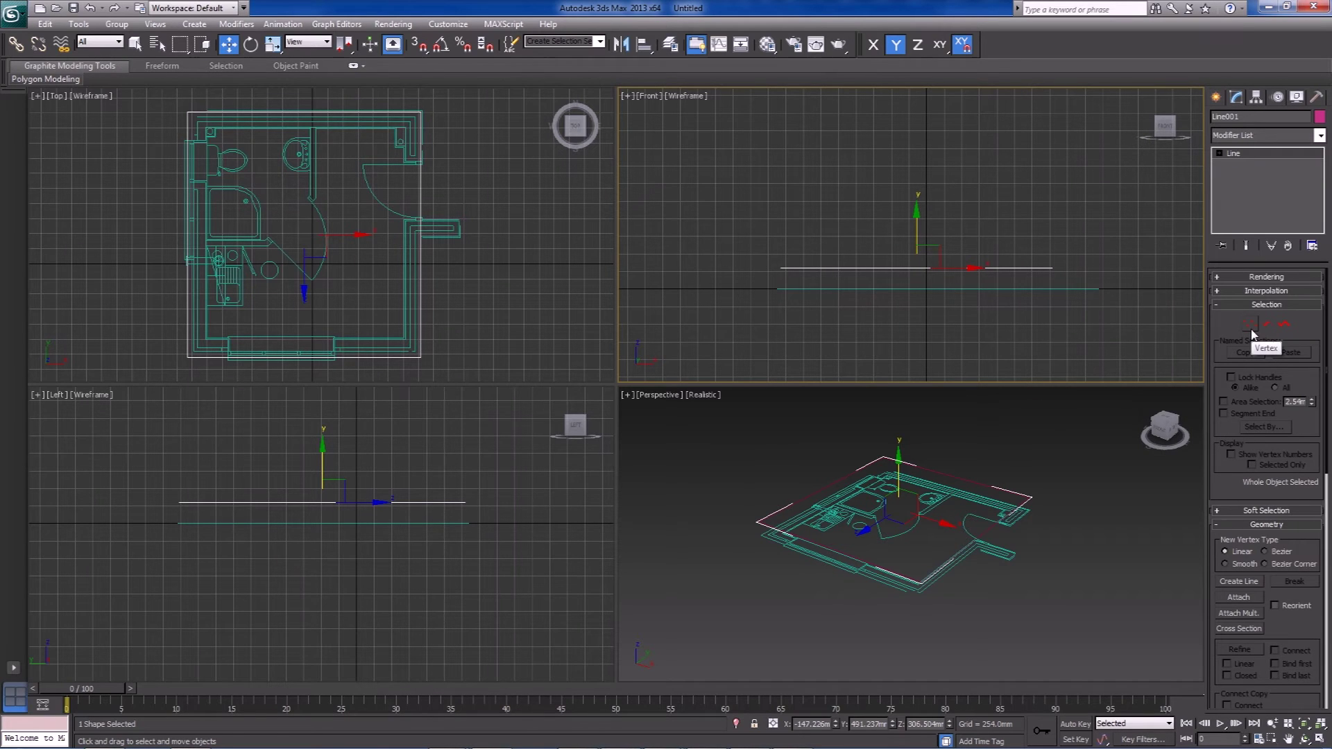
pyautogui.click(1287, 324)
pyautogui.click(405, 359)
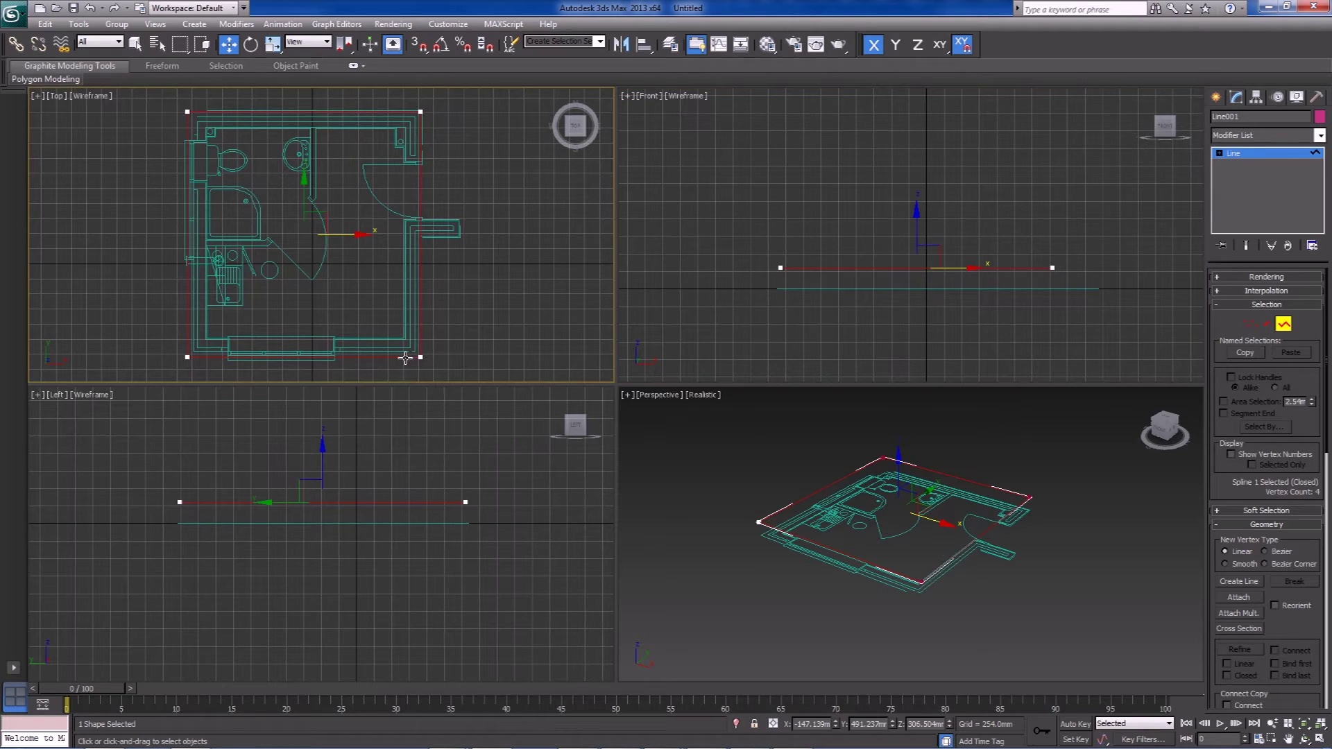
# - Try an Outline offset of about -305 mm on the selected spline and undo it
pyautogui.scroll(-5, 1223, 499)
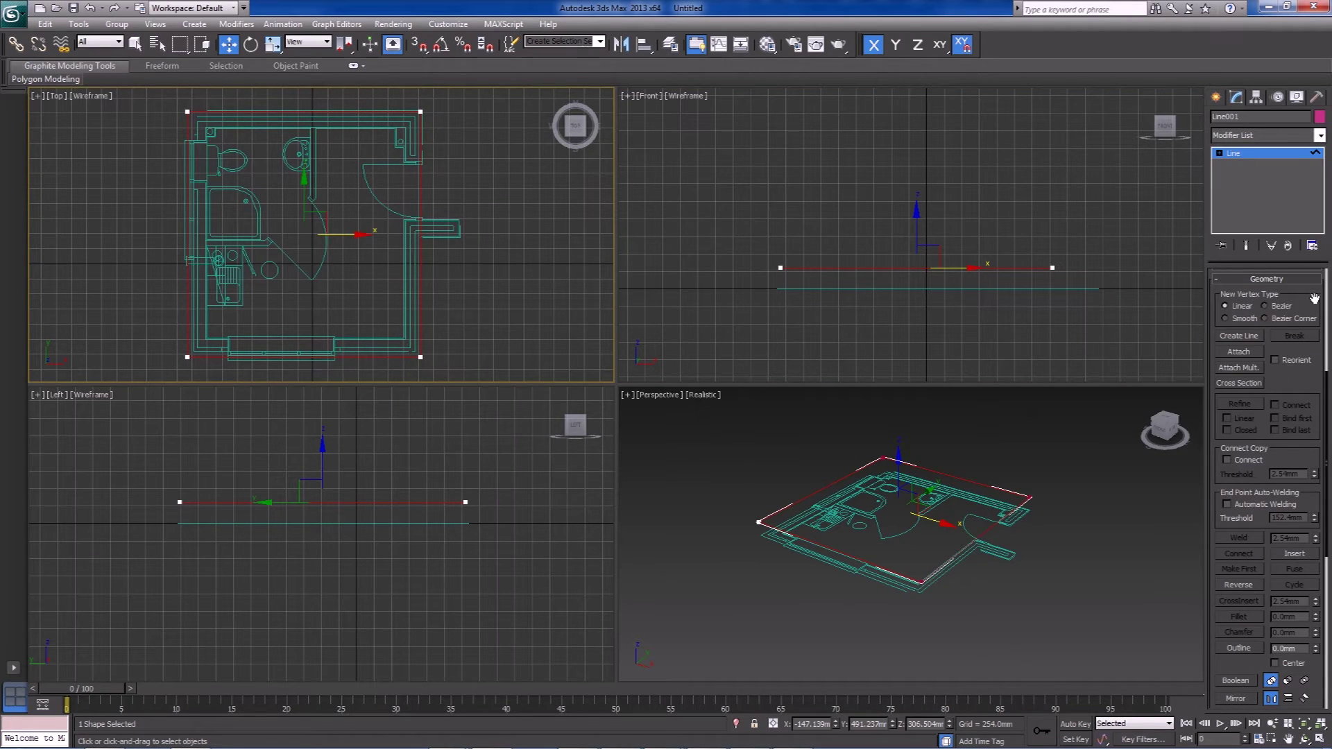
pyautogui.scroll(5, 1283, 367)
pyautogui.scroll(-3, 1282, 540)
pyautogui.scroll(-5, 1255, 298)
pyautogui.moveTo(1242, 705); pyautogui.dragTo(1244, 618)
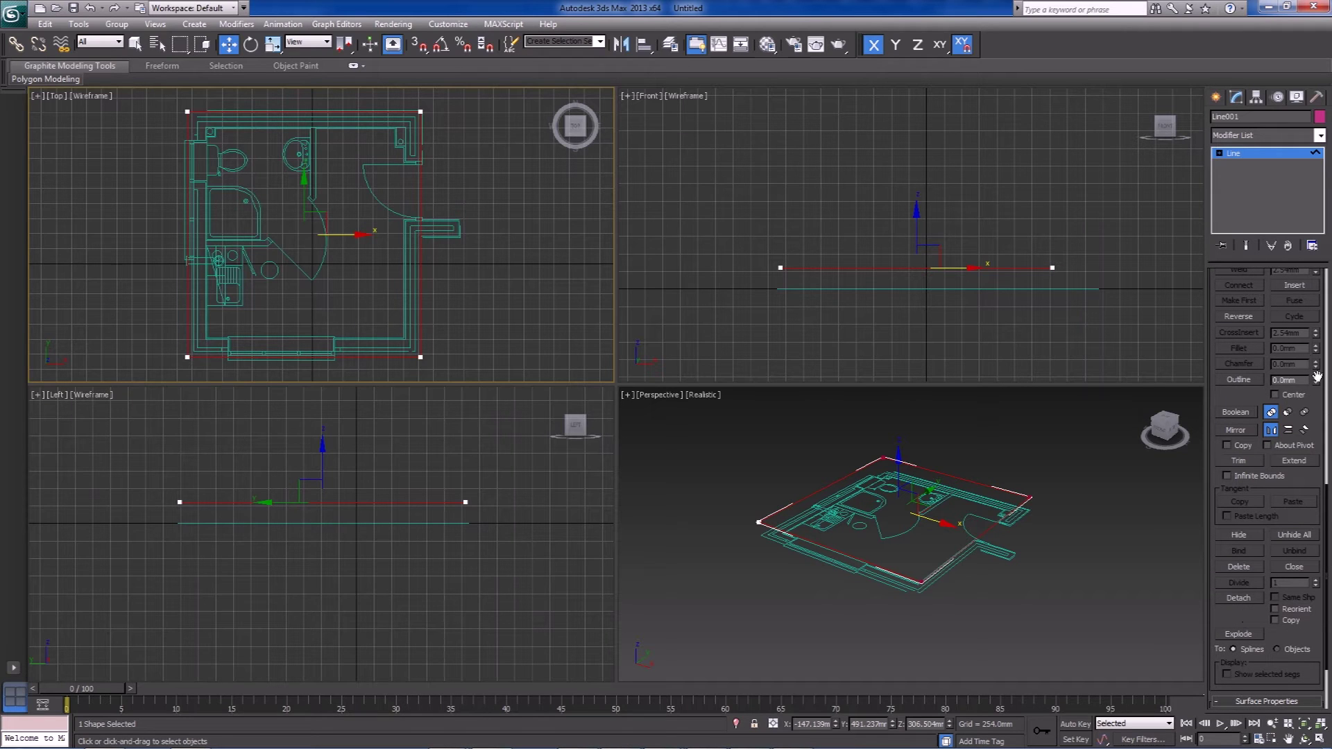
pyautogui.moveTo(1316, 382); pyautogui.dragTo(1304, 388)
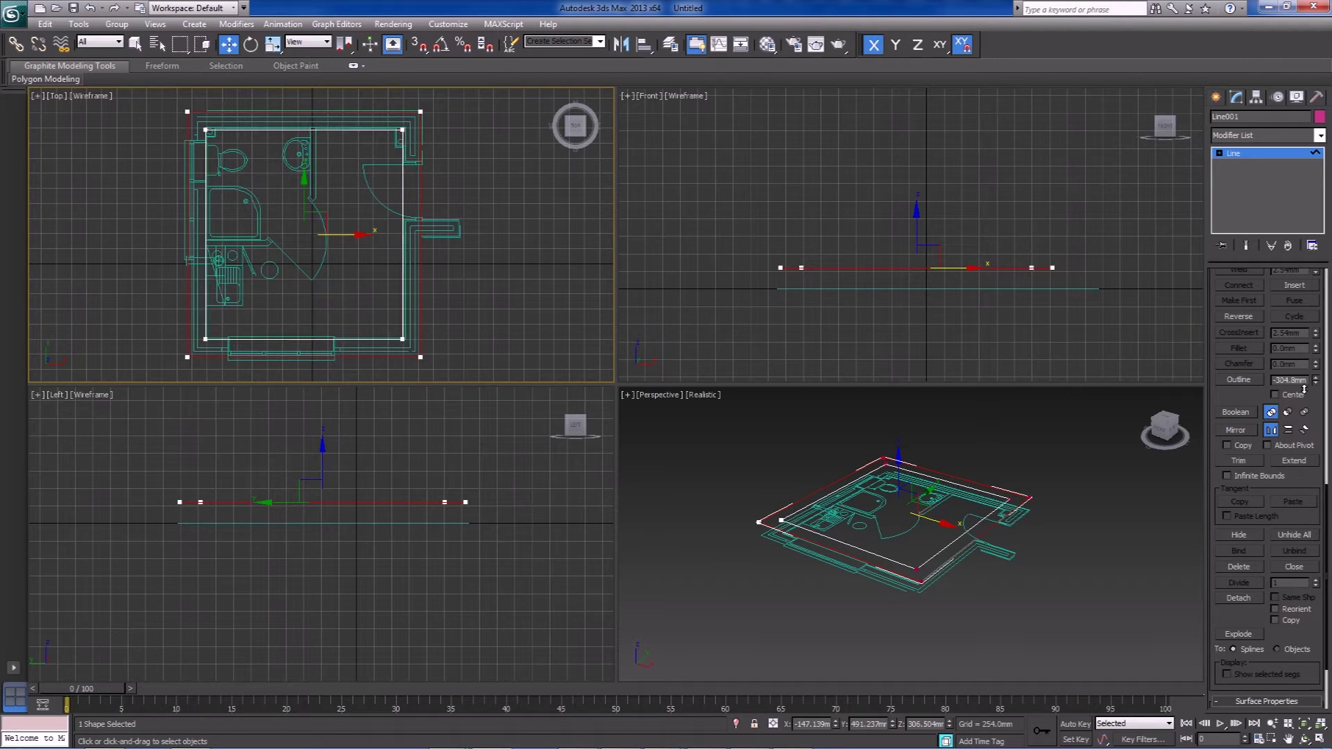
pyautogui.hotkey('ctrl', 'z')
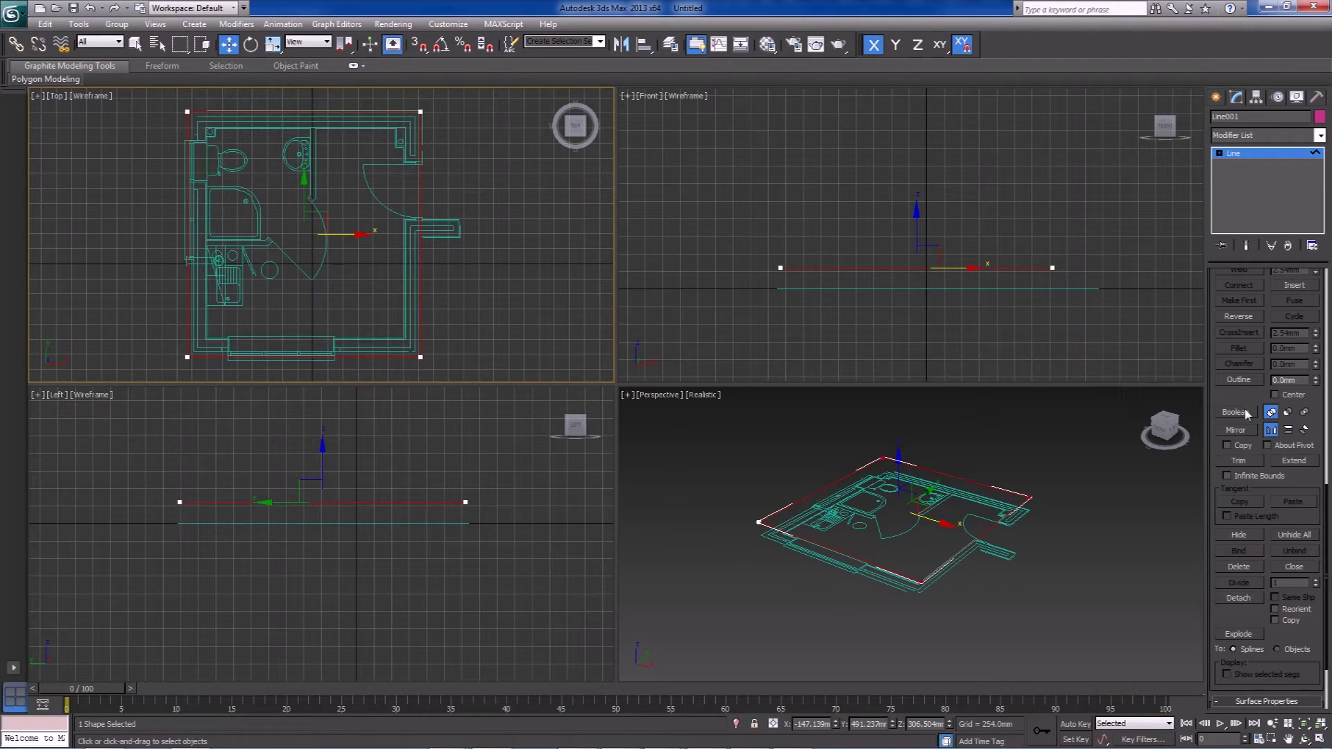
# - Switch the traced outline to Segment level with Refine active and bring its edge at the WC window into close view
pyautogui.scroll(10, 1240, 409)
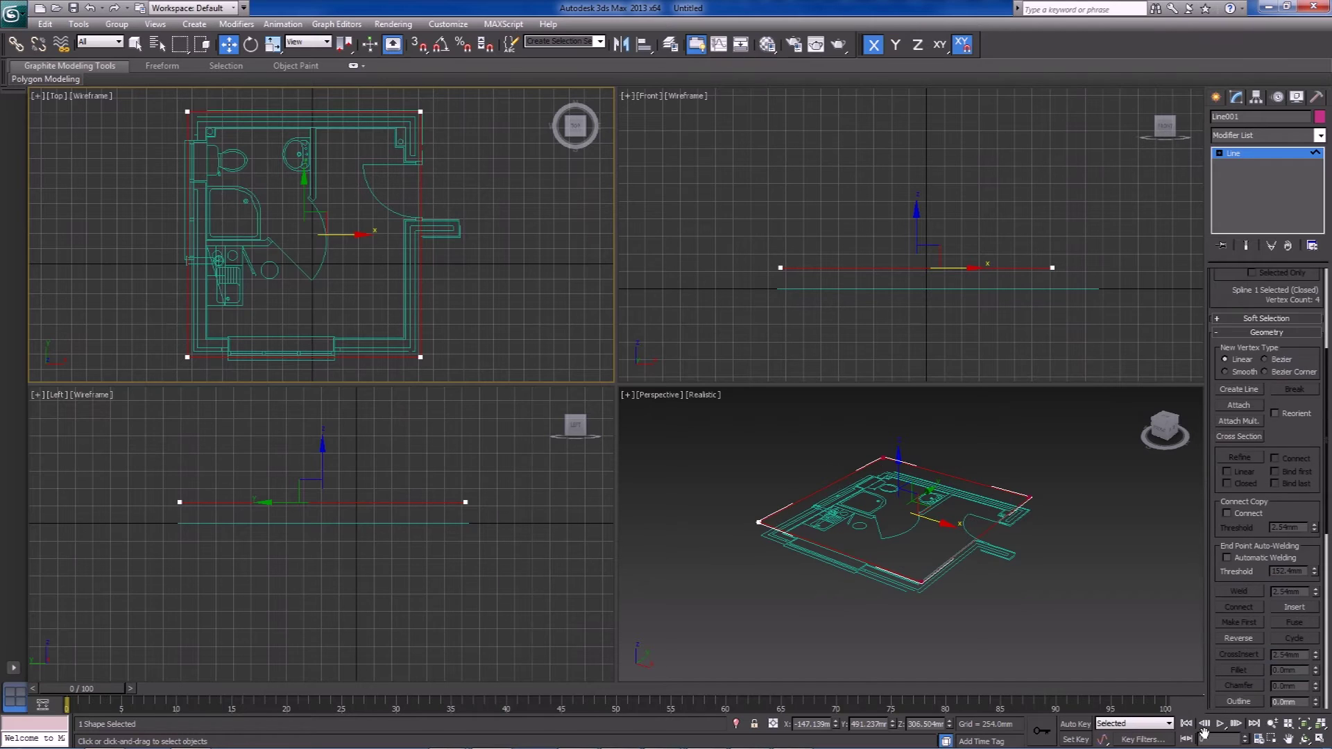
pyautogui.click(1218, 154)
pyautogui.scroll(3, 1229, 333)
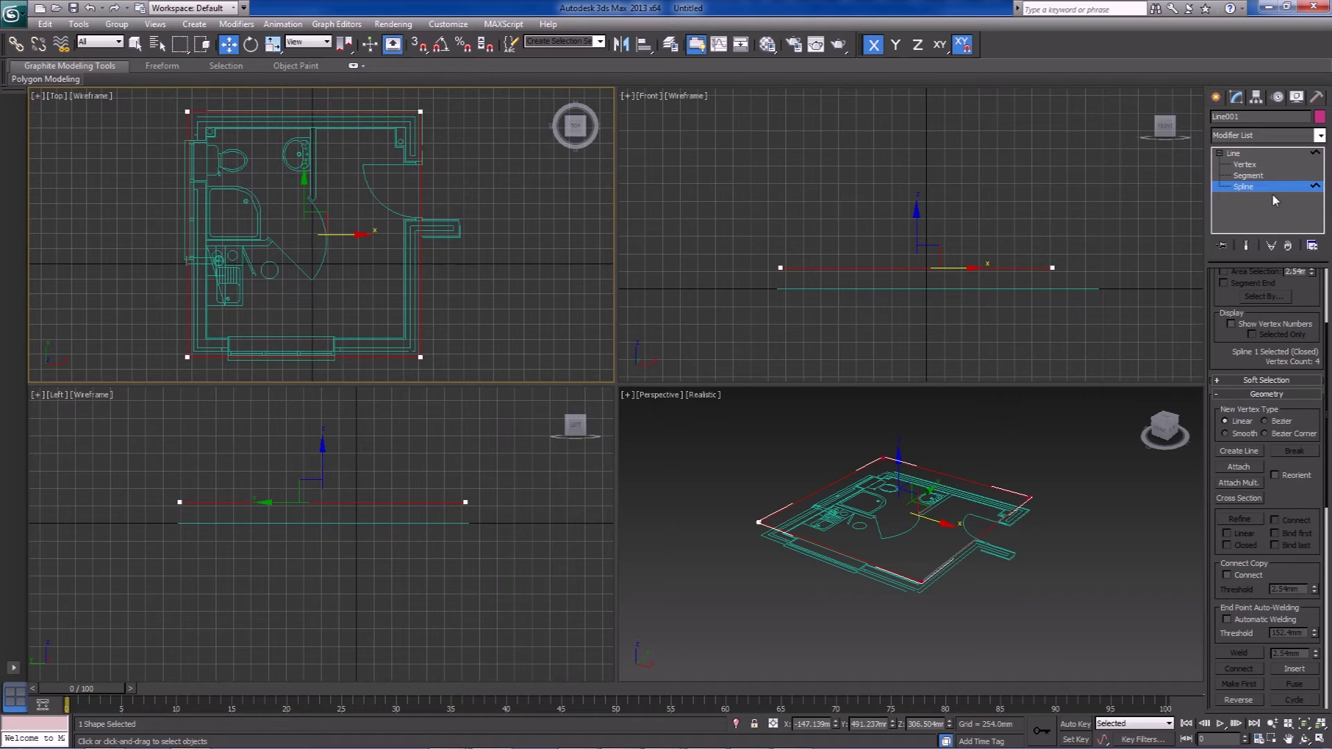
pyautogui.click(1248, 175)
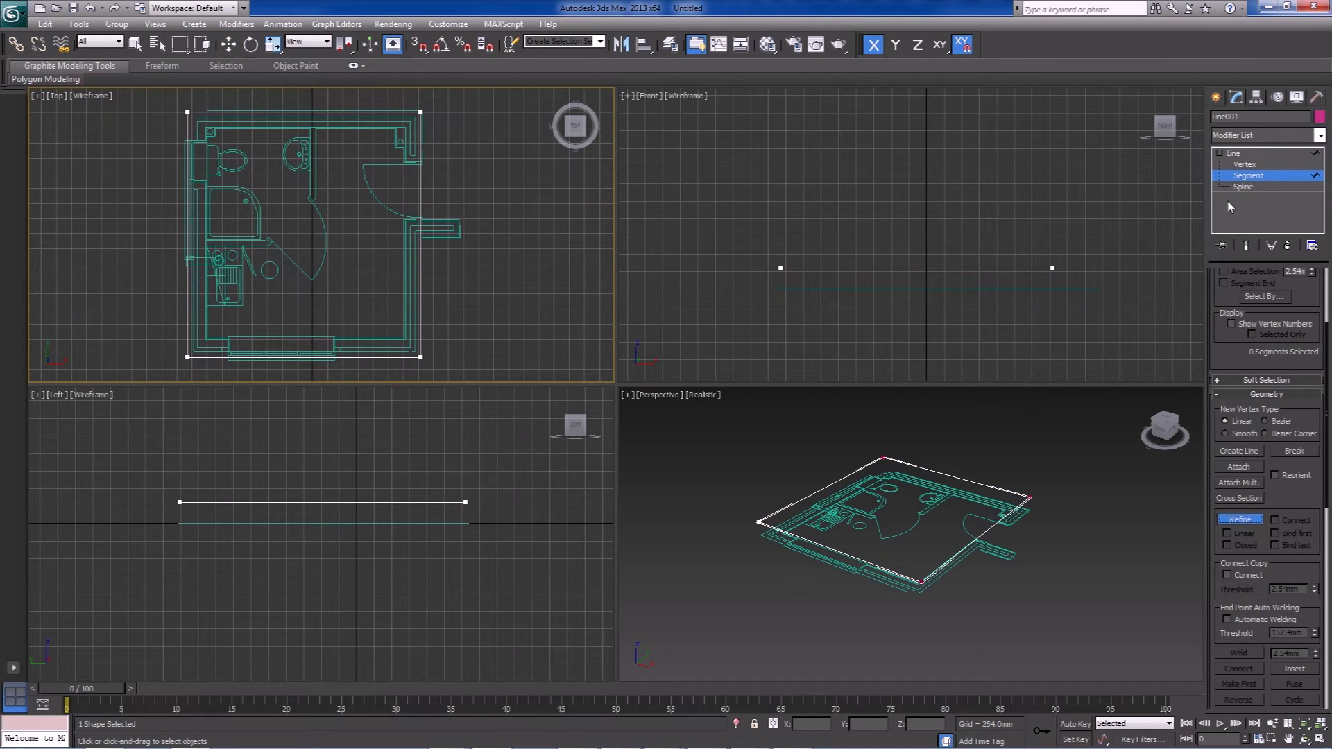
pyautogui.moveTo(201, 278); pyautogui.dragTo(314, 272, button='middle')
pyautogui.scroll(5, 309, 273)
pyautogui.moveTo(215, 298); pyautogui.dragTo(366, 337, button='middle')
pyautogui.scroll(2, 366, 337)
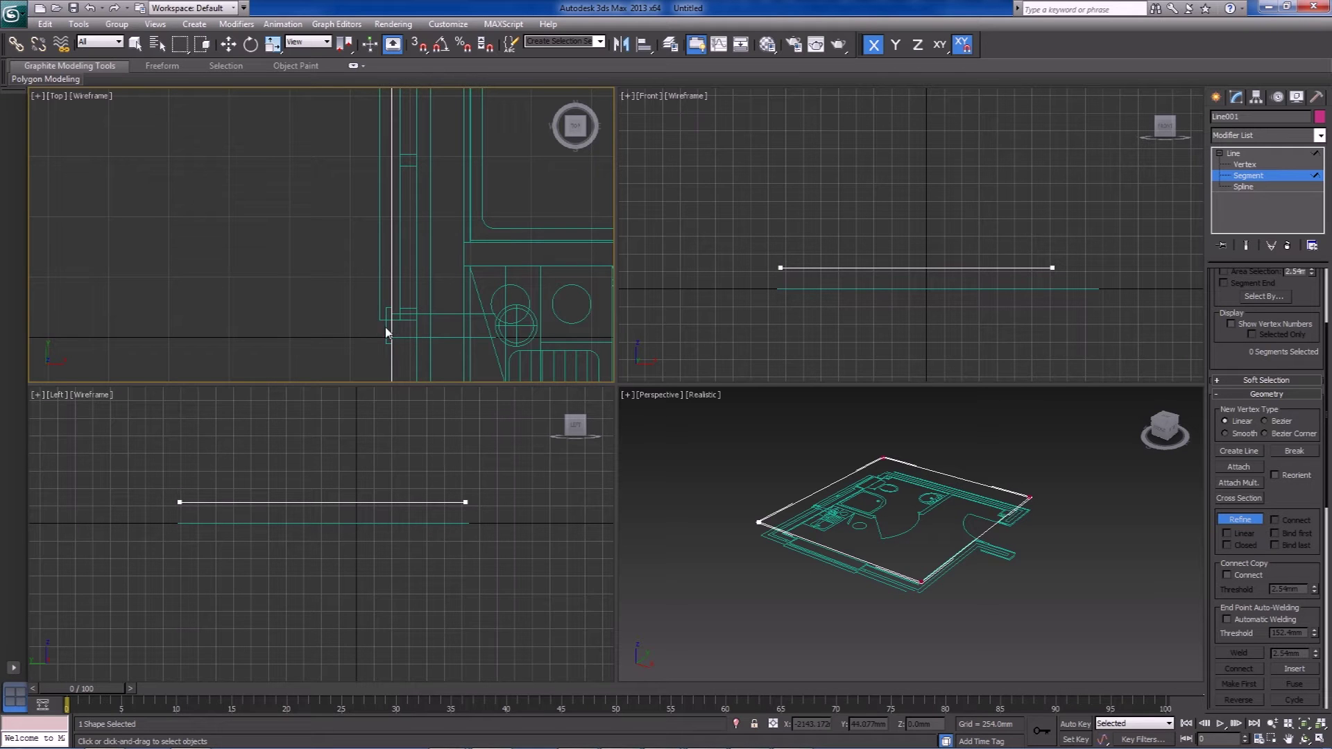
pyautogui.scroll(-2, 375, 337)
pyautogui.moveTo(346, 215); pyautogui.dragTo(354, 341, button='middle')
pyautogui.scroll(-1, 357, 339)
pyautogui.moveTo(406, 305)
pyautogui.mouseDown(button='middle')
pyautogui.moveTo(461, 333)
pyautogui.moveTo(381, 295)
pyautogui.moveTo(529, 307)
pyautogui.moveTo(413, 313)
pyautogui.mouseUp(button='middle')
pyautogui.scroll(1, 415, 309)
pyautogui.moveTo(435, 190); pyautogui.dragTo(450, 299, button='middle')
pyautogui.scroll(1, 449, 304)
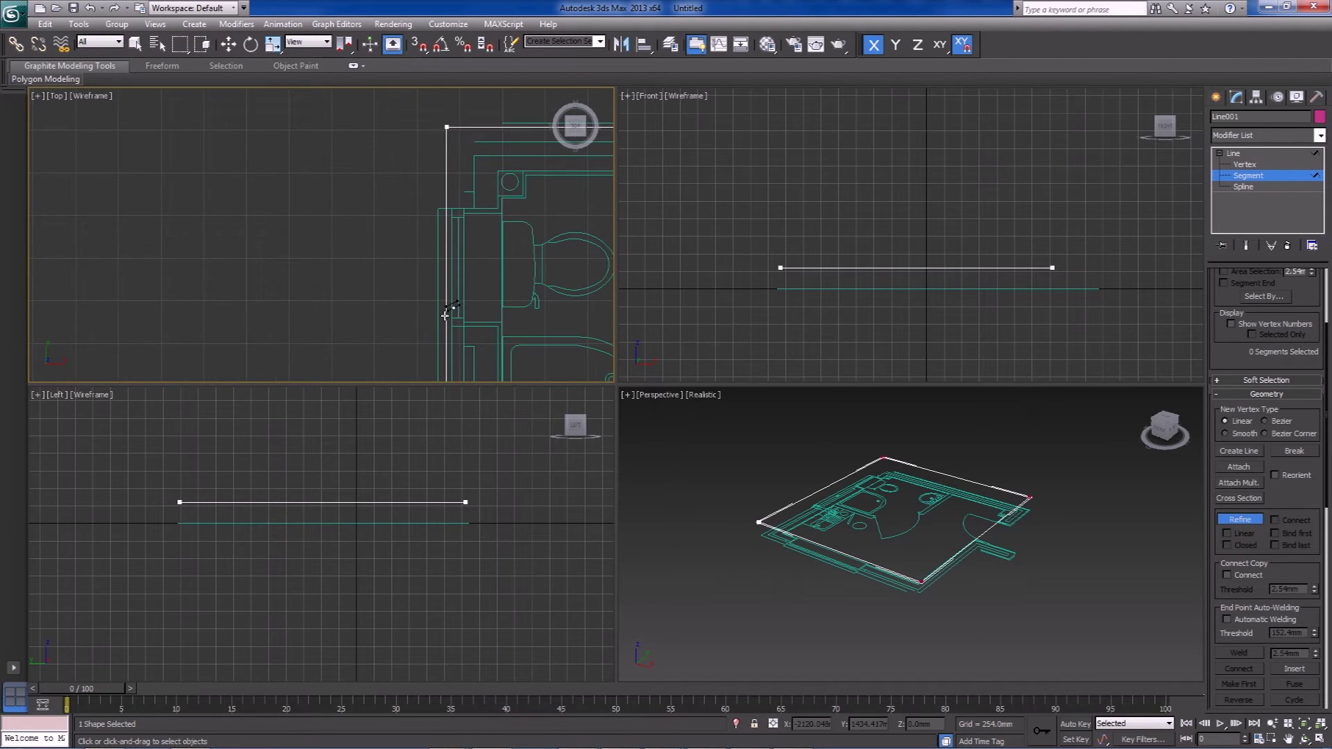
# - Switch to AutoCAD, examine the window and door openings of Room No20, and return to 3ds Max
pyautogui.moveTo(312, 734)
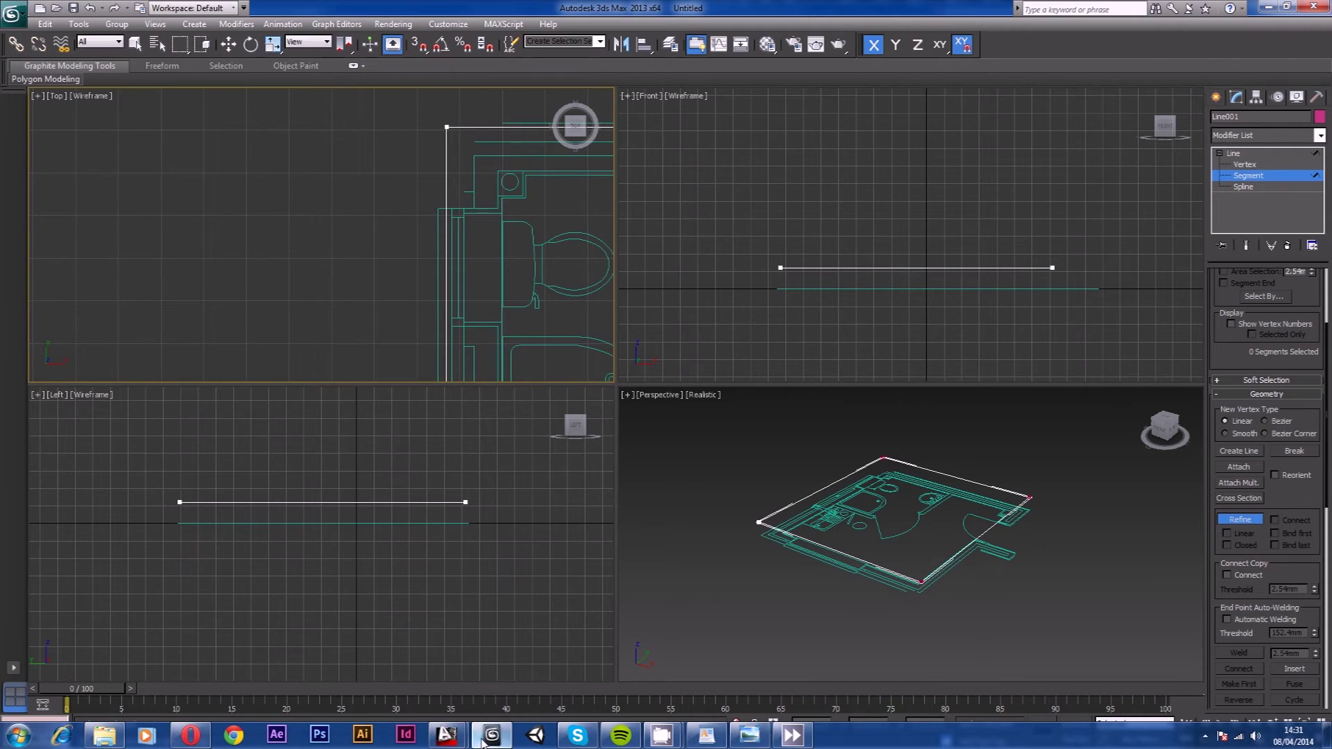
pyautogui.moveTo(446, 736)
pyautogui.click(374, 666)
pyautogui.scroll(3, 513, 305)
pyautogui.scroll(1, 541, 364)
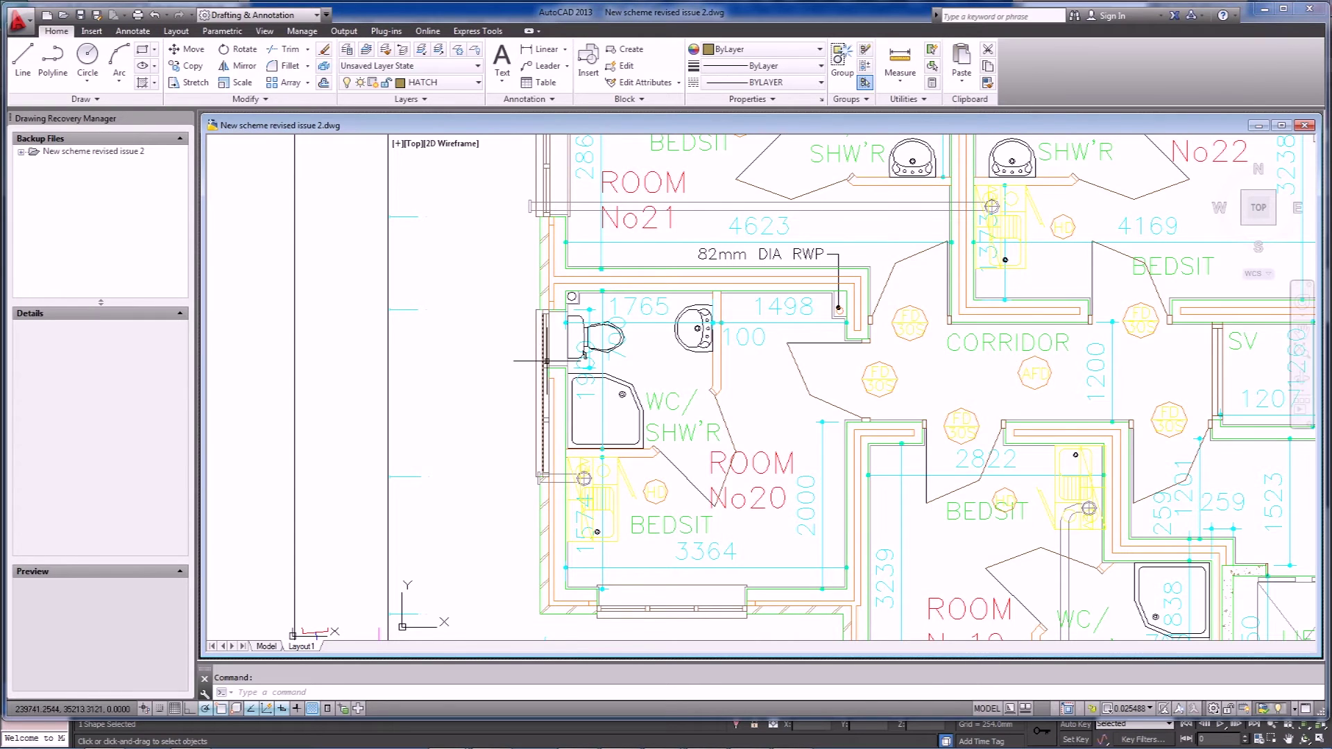
pyautogui.moveTo(618, 482); pyautogui.dragTo(558, 326, button='middle')
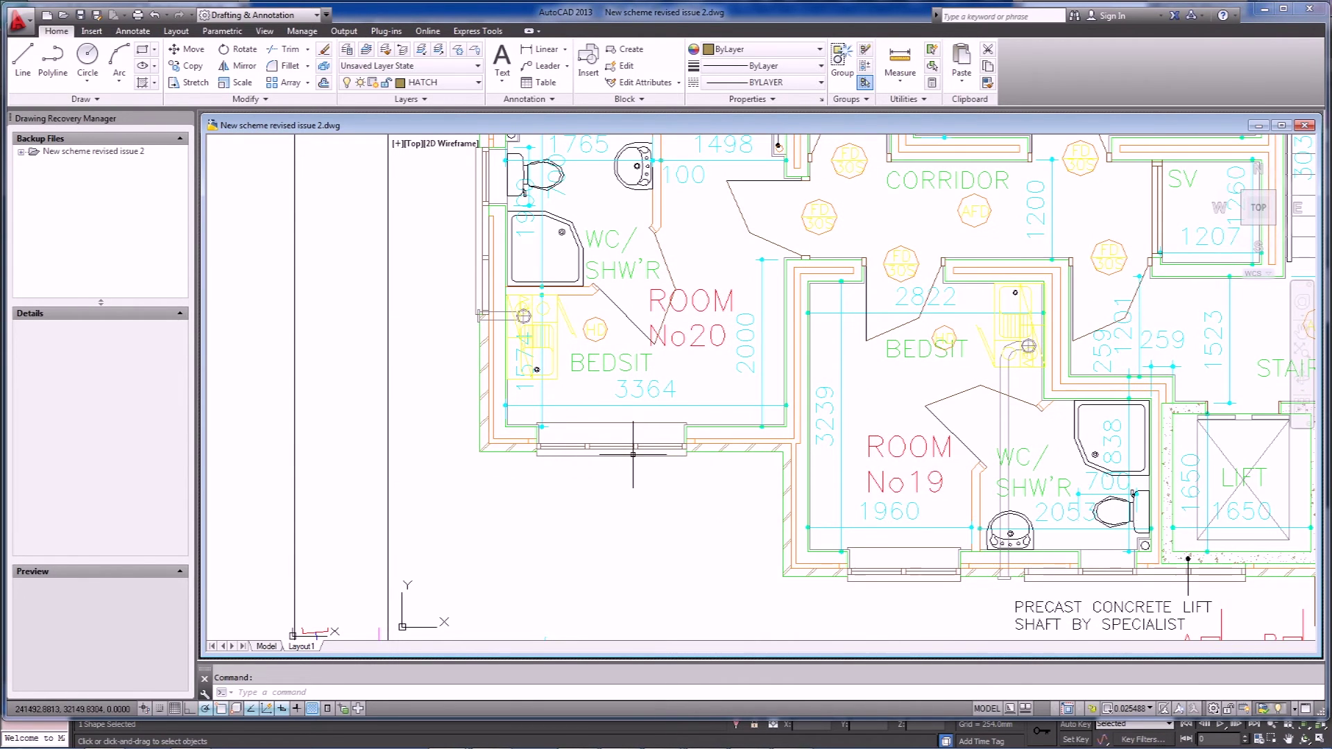
pyautogui.moveTo(725, 360); pyautogui.dragTo(687, 469, button='middle')
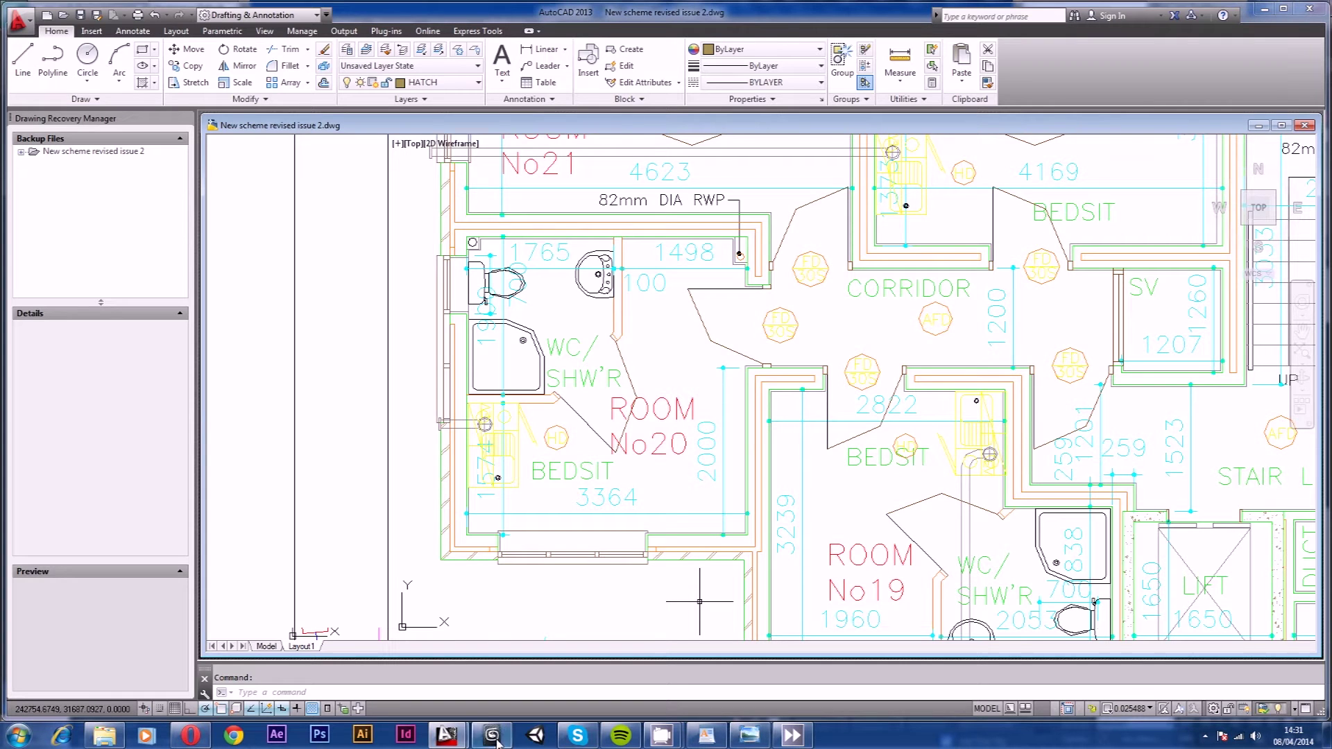
pyautogui.click(494, 737)
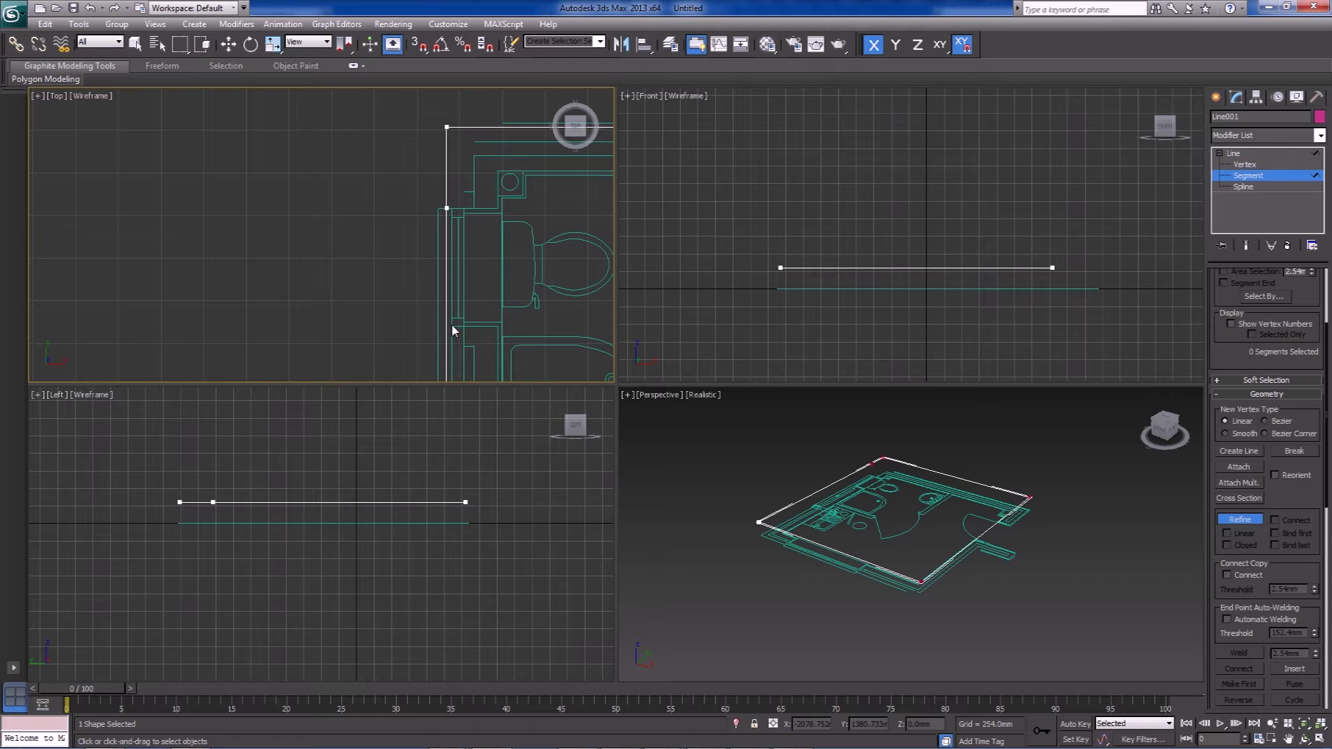
# - Refine the outline with added vertices at both ends of the WC window, the bedsit window and the entrance door opening
pyautogui.scroll(-3, 469, 358)
pyautogui.moveTo(452, 352); pyautogui.dragTo(386, 178, button='middle')
pyautogui.scroll(1, 343, 228)
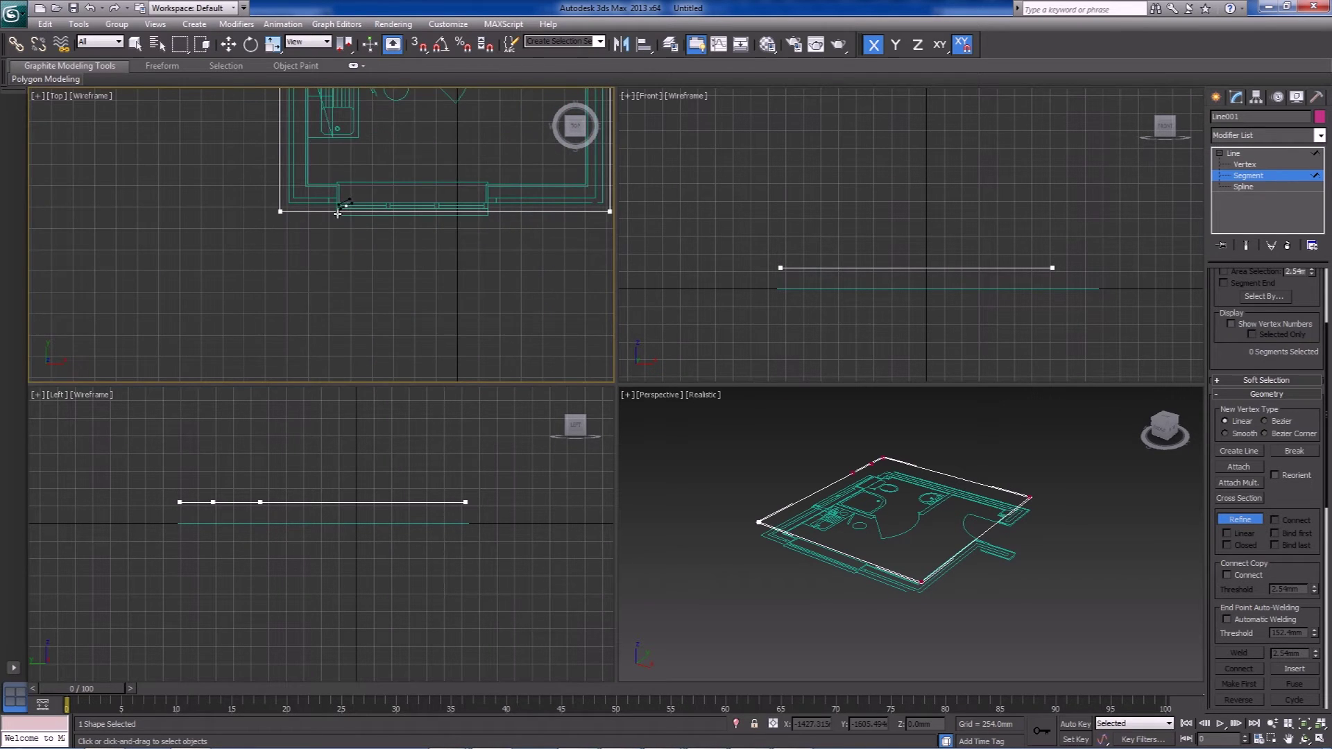
pyautogui.moveTo(483, 197); pyautogui.dragTo(438, 252, button='middle')
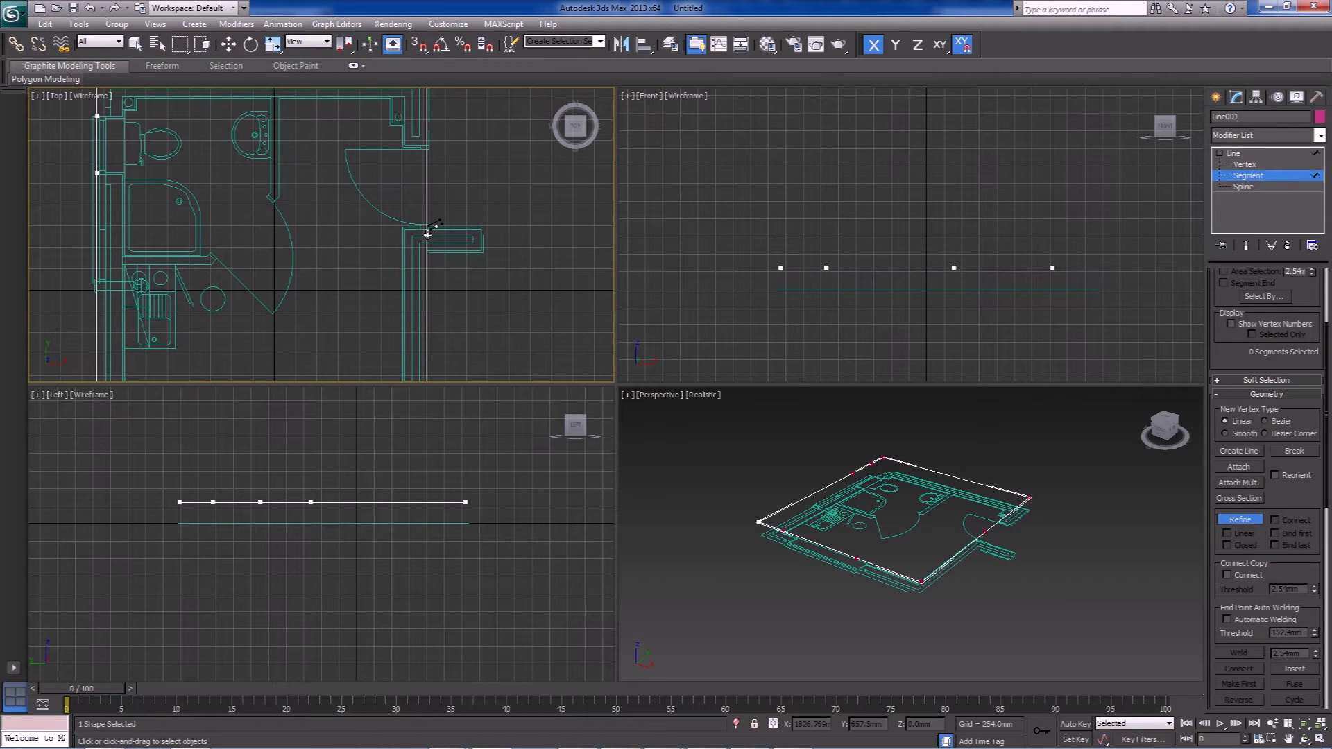
pyautogui.press('w')
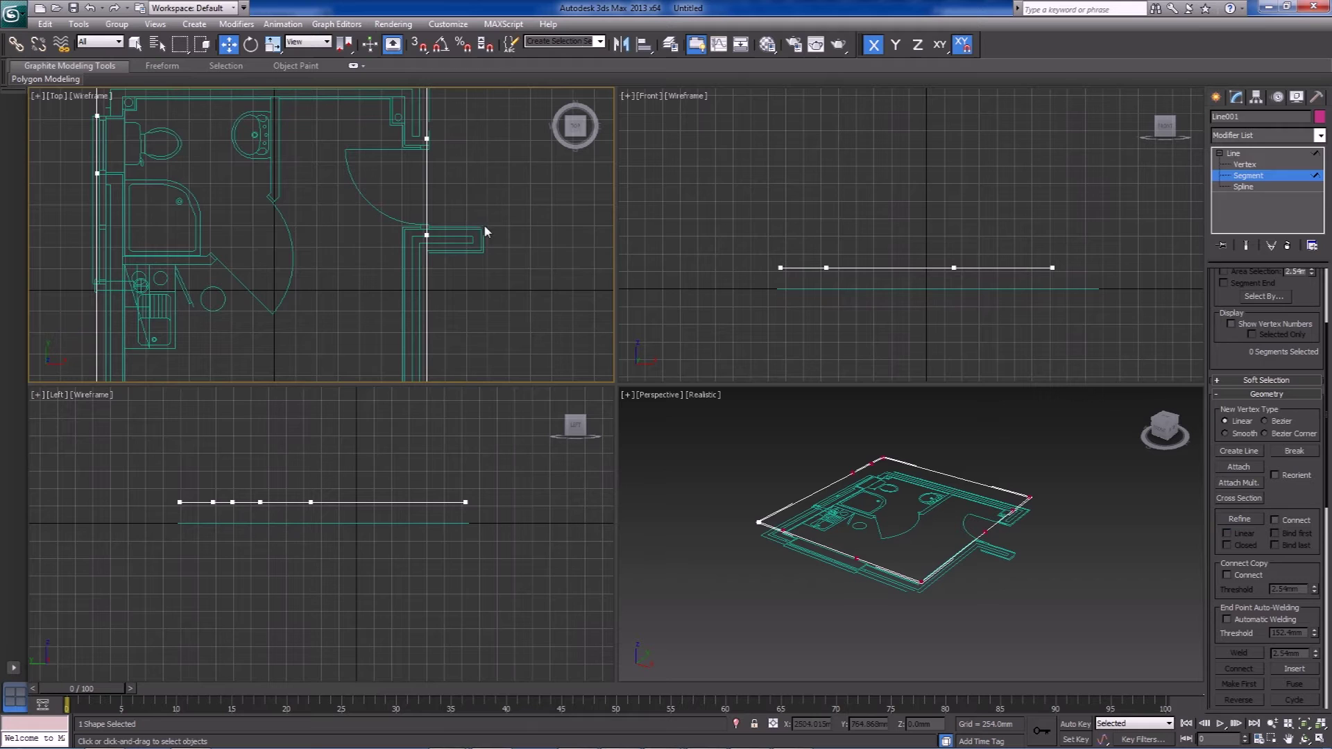
# - At Vertex level, turn snapping on and move the upper door vertex along Y to the upper edge of the door opening
pyautogui.press('1')
pyautogui.moveTo(1227, 303); pyautogui.dragTo(1234, 447)
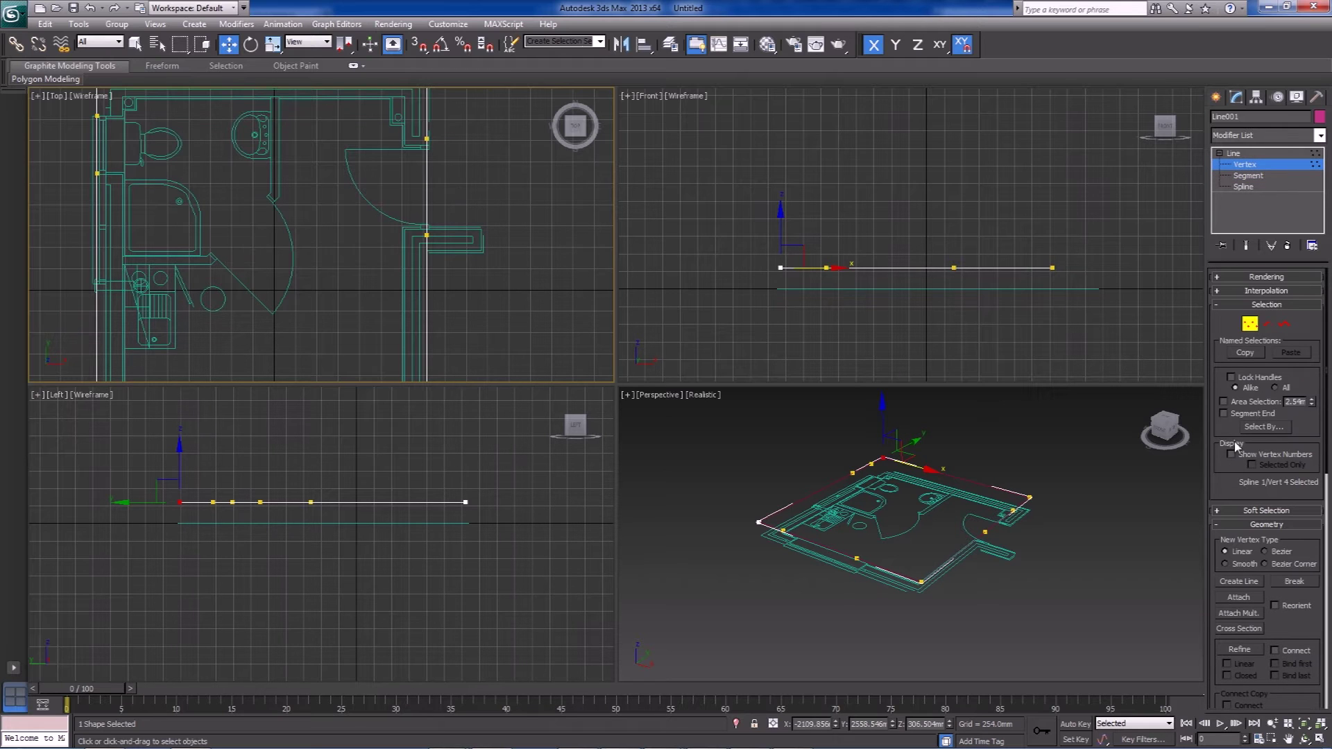
pyautogui.moveTo(489, 179); pyautogui.dragTo(481, 272, button='middle')
pyautogui.moveTo(400, 209); pyautogui.dragTo(460, 256)
pyautogui.scroll(4, 468, 211)
pyautogui.moveTo(468, 210); pyautogui.dragTo(305, 230, button='middle')
pyautogui.press('s')
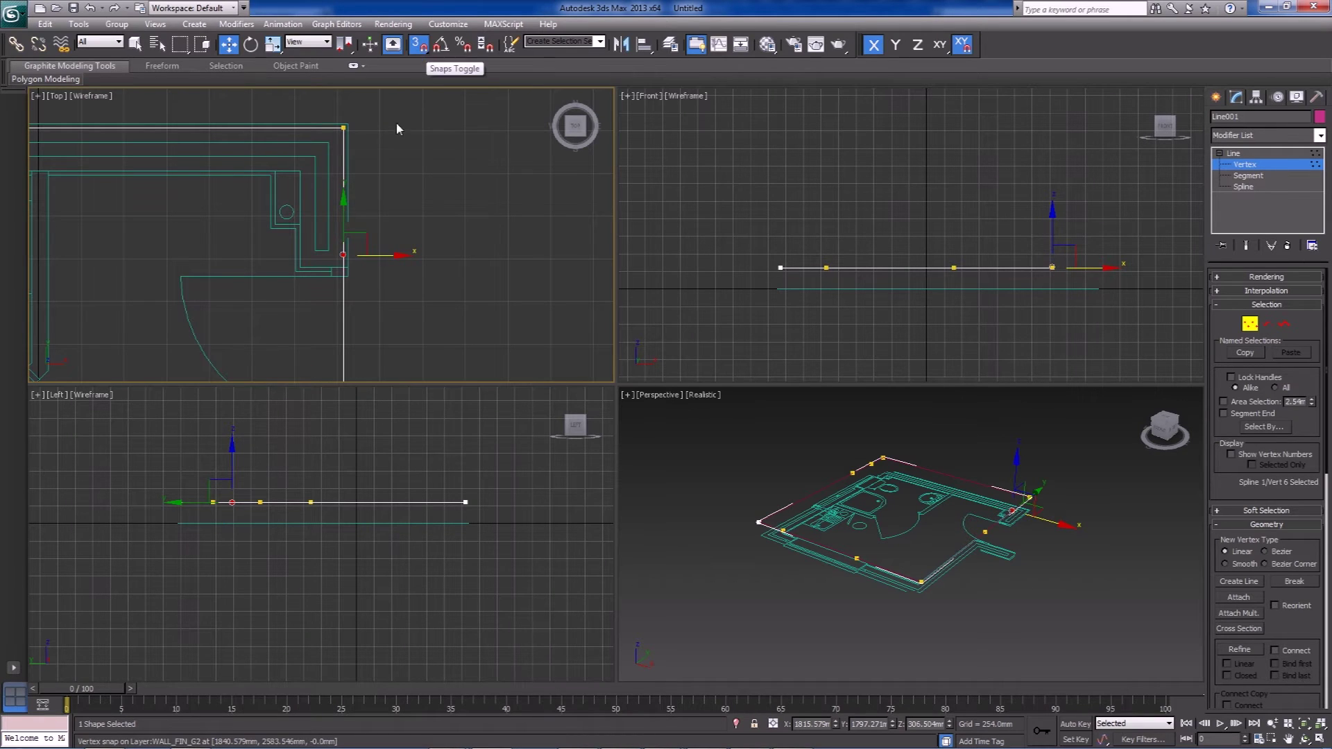
pyautogui.press('s')
pyautogui.press('s')
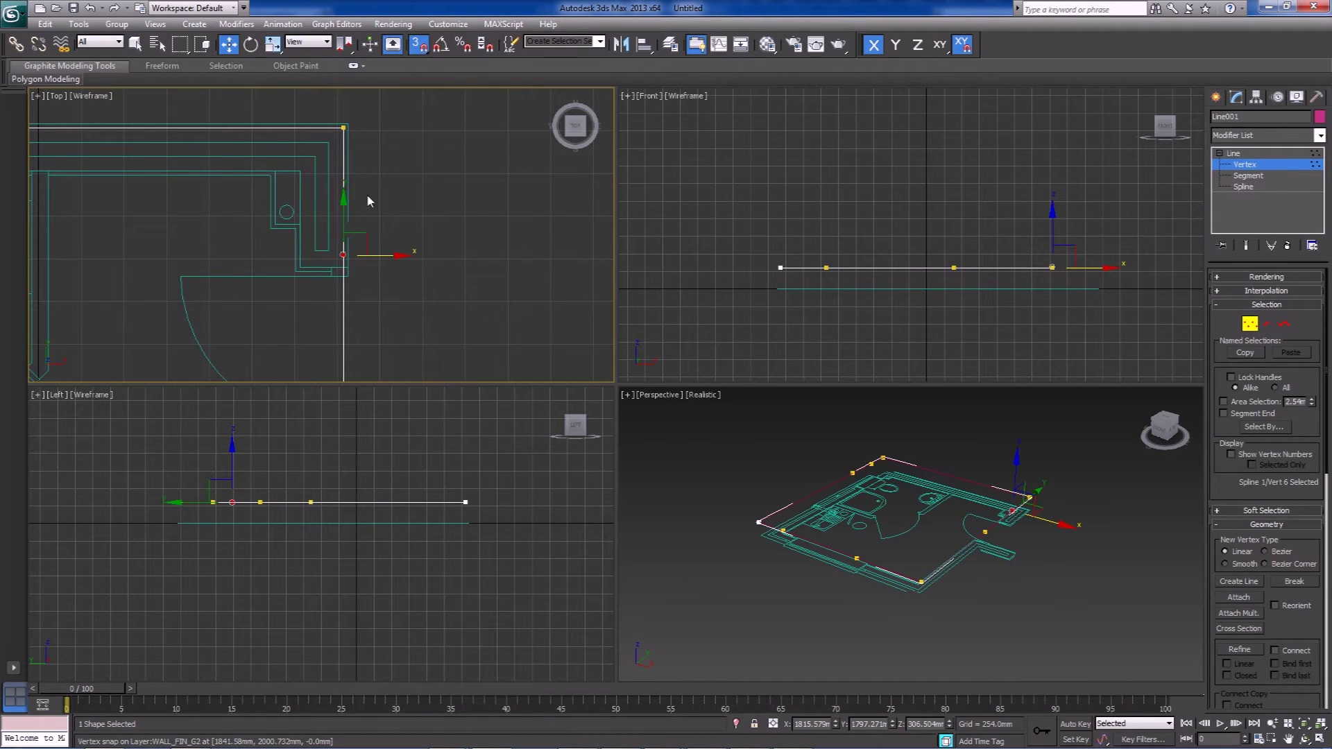
pyautogui.moveTo(343, 250); pyautogui.dragTo(340, 277)
# - Snap the lower door vertex along Y to the lower edge of the door opening
pyautogui.moveTo(344, 376); pyautogui.dragTo(333, 161, button='middle')
pyautogui.click(333, 231)
pyautogui.moveTo(334, 206); pyautogui.dragTo(336, 211)
# - Snap the two outline vertices at the bedsit window along X to the ends of the window opening
pyautogui.scroll(-3, 271, 287)
pyautogui.moveTo(230, 319); pyautogui.dragTo(291, 162, button='middle')
pyautogui.scroll(3, 278, 293)
pyautogui.click(218, 287)
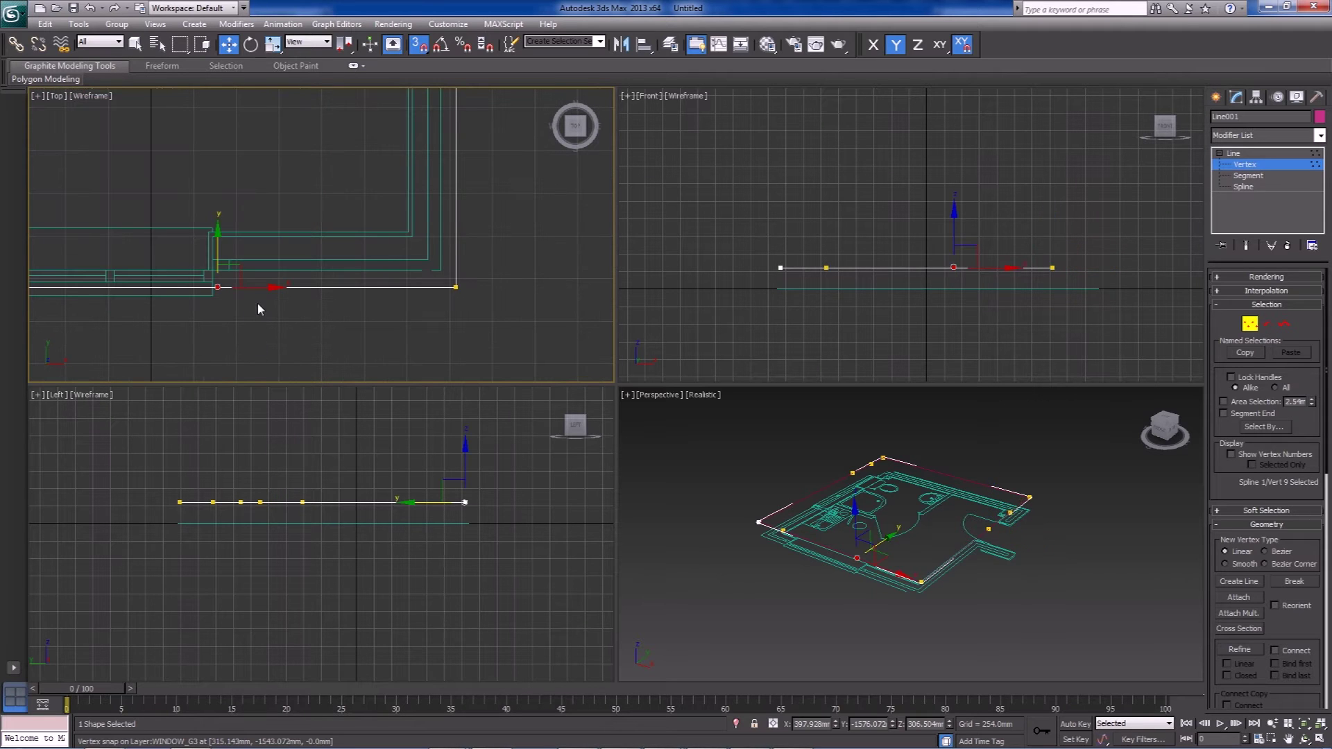
pyautogui.moveTo(253, 287); pyautogui.dragTo(210, 291)
pyautogui.moveTo(209, 298); pyautogui.dragTo(464, 285, button='middle')
pyautogui.moveTo(154, 268); pyautogui.dragTo(230, 280, button='middle')
pyautogui.click(241, 284)
pyautogui.moveTo(240, 285); pyautogui.dragTo(245, 285)
# - Snap the two outline vertices at the WC window along Y to the ends of its opening
pyautogui.scroll(-2, 130, 196)
pyautogui.moveTo(138, 104); pyautogui.dragTo(207, 218, button='middle')
pyautogui.moveTo(301, 122); pyautogui.dragTo(344, 316, button='middle')
pyautogui.scroll(2, 308, 275)
pyautogui.scroll(2, 307, 276)
pyautogui.click(285, 277)
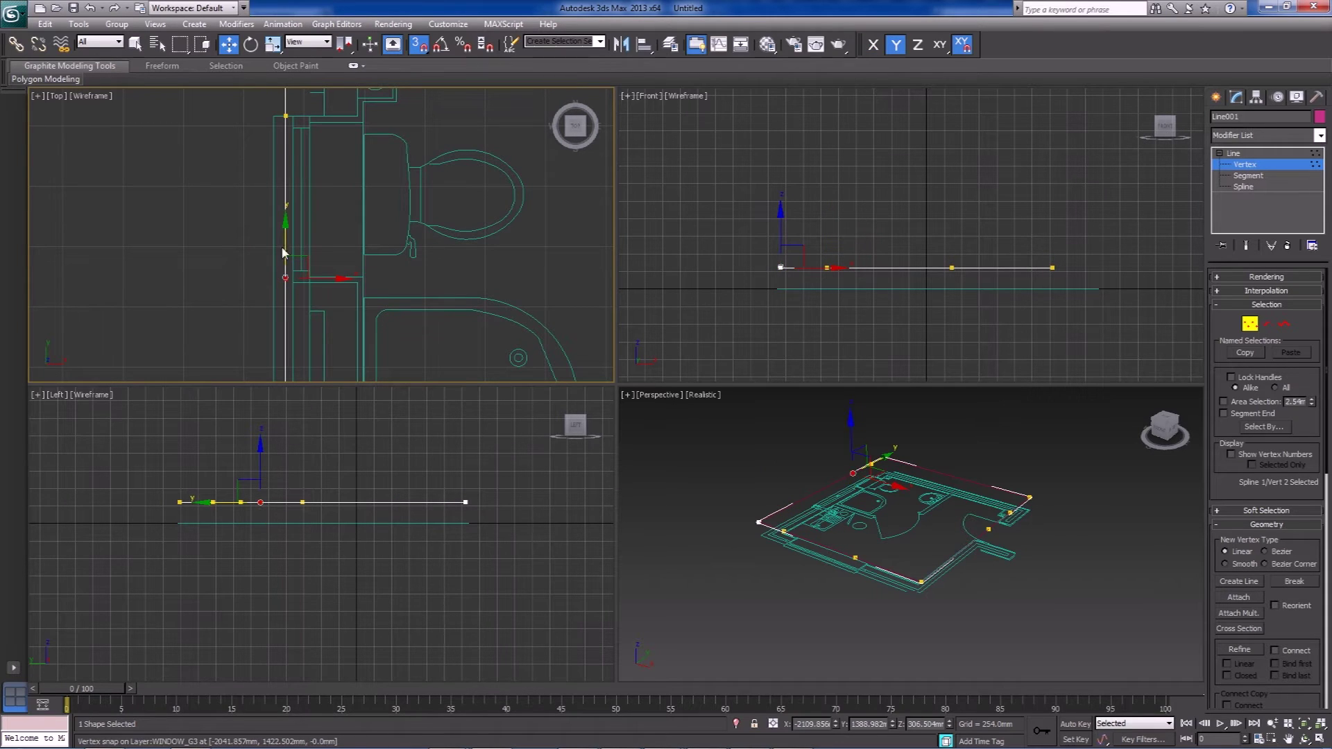
pyautogui.moveTo(298, 185); pyautogui.dragTo(308, 287, button='middle')
pyautogui.moveTo(323, 238); pyautogui.dragTo(322, 237)
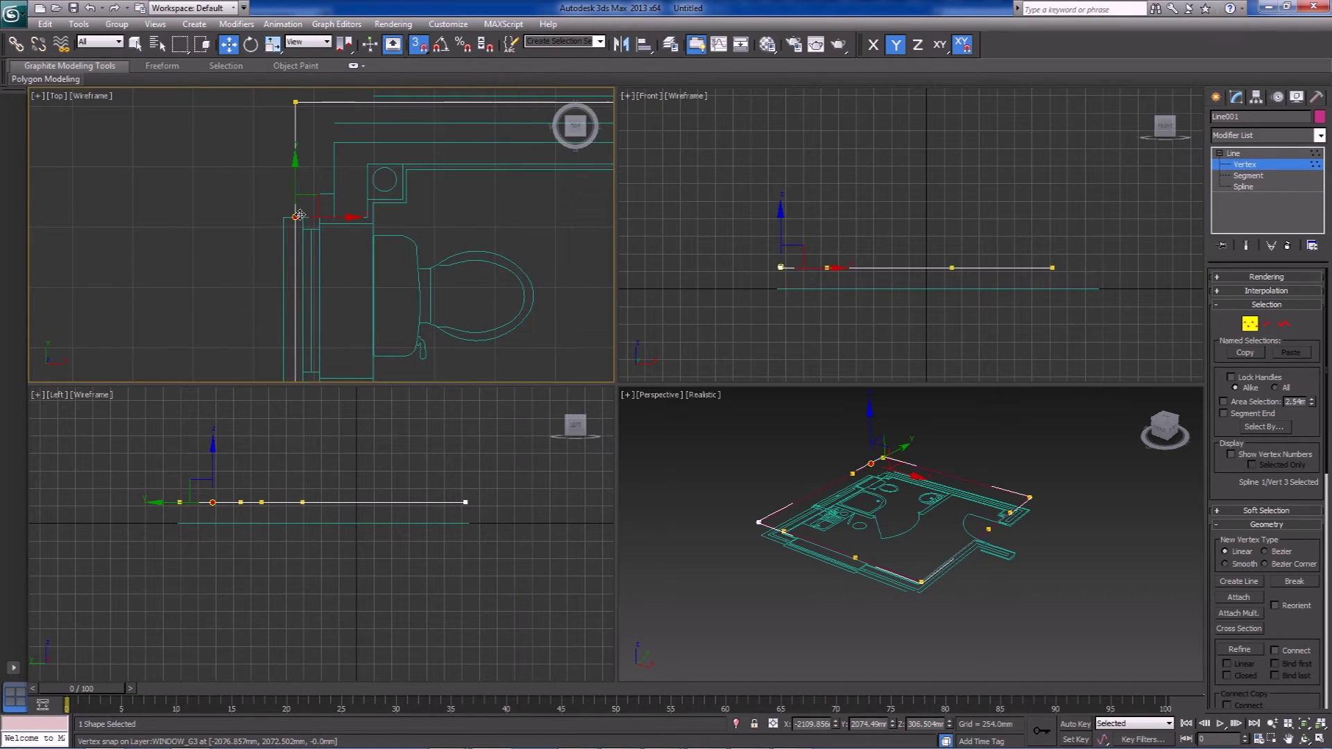
pyautogui.moveTo(297, 175); pyautogui.dragTo(292, 217)
# - Leave Vertex level and select the whole refined outline at Spline level
pyautogui.click(260, 276)
pyautogui.scroll(-3, 340, 298)
pyautogui.moveTo(323, 278); pyautogui.dragTo(236, 214, button='middle')
pyautogui.moveTo(295, 247); pyautogui.dragTo(162, 234, button='middle')
pyautogui.click(1247, 166)
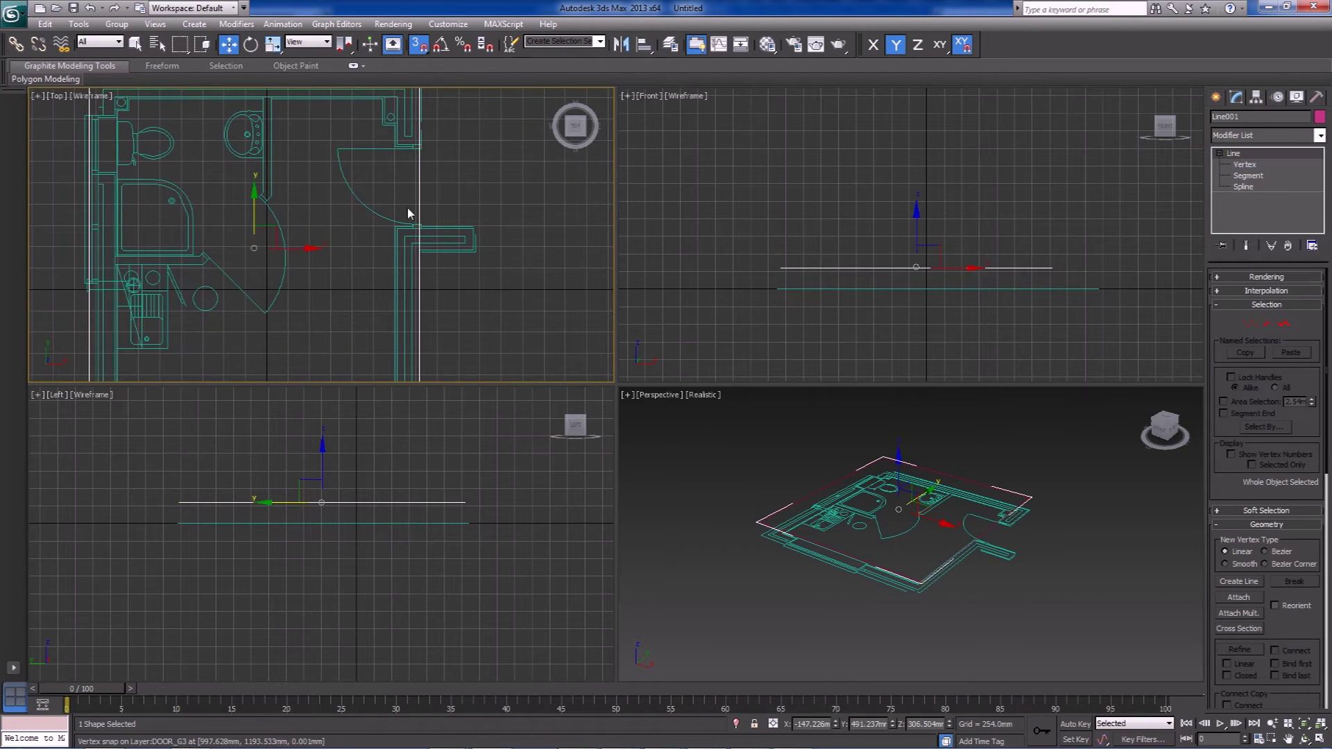
pyautogui.click(1284, 324)
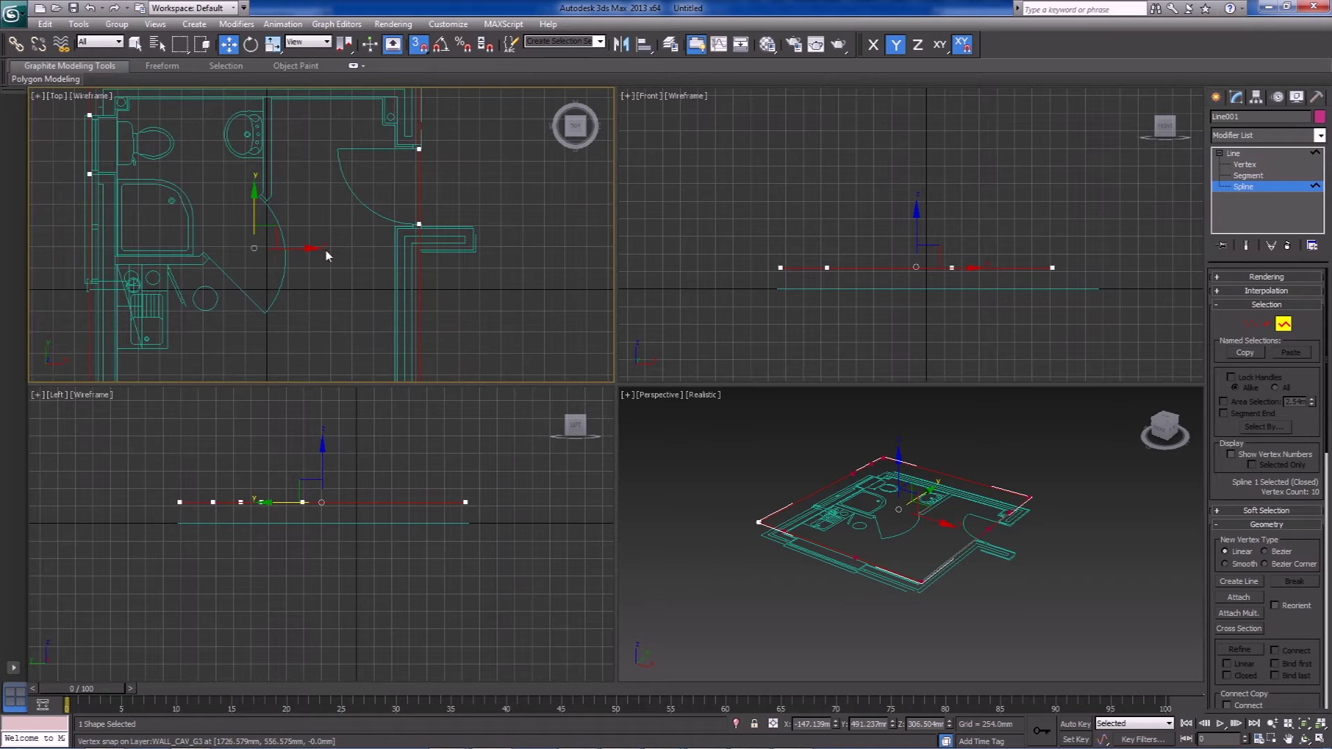
# - Try an Outline offset on the refined spline and undo it
pyautogui.scroll(-2, 469, 267)
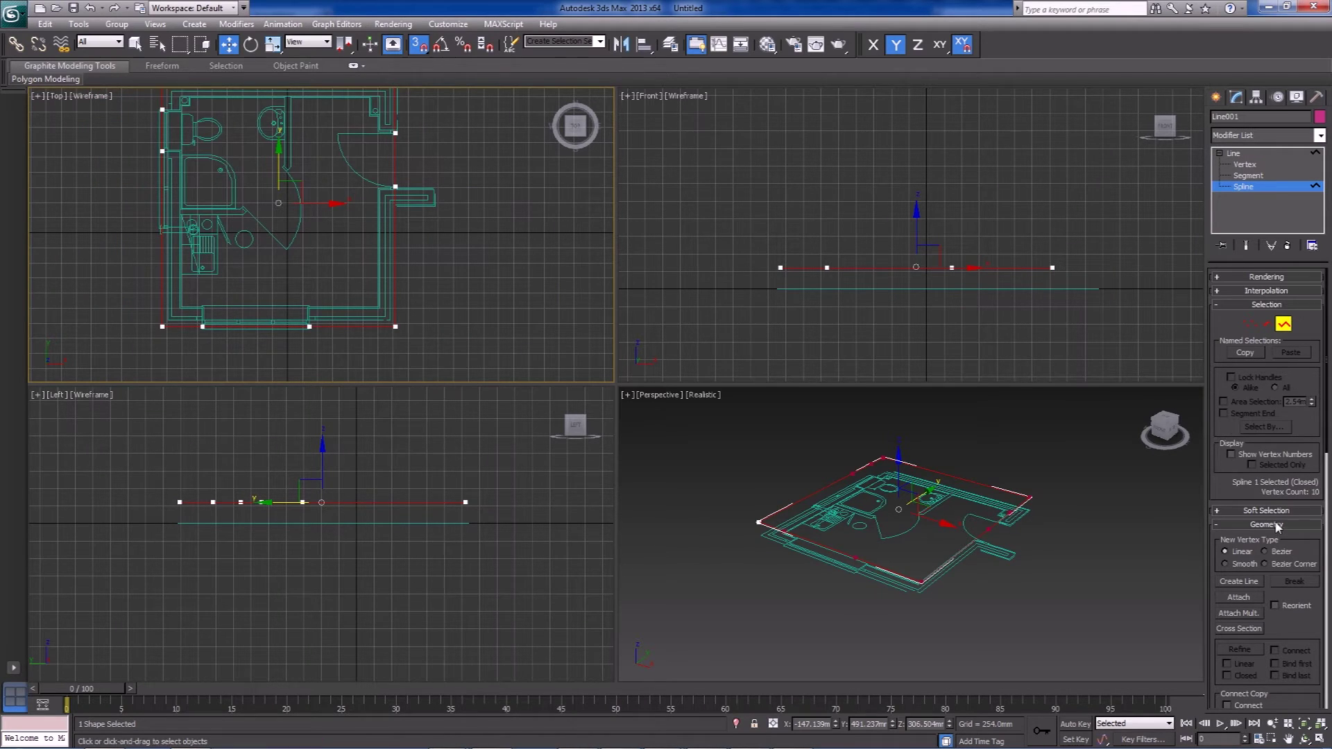
pyautogui.scroll(-5, 1230, 494)
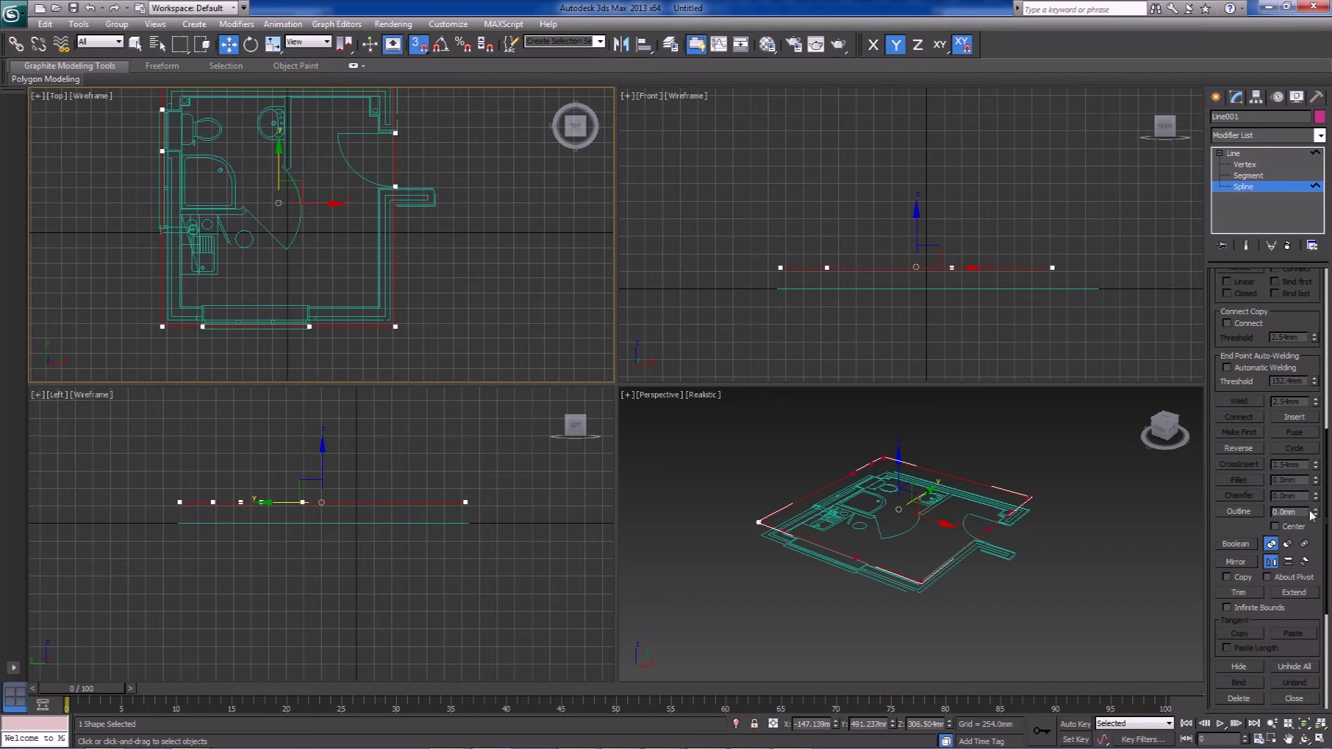
pyautogui.moveTo(1317, 516); pyautogui.dragTo(1313, 520)
pyautogui.hotkey('ctrl', 'z')
# - Switch to AutoCAD and examine the external wall beside the WC of Room No20 up close
pyautogui.moveTo(448, 743)
pyautogui.click(378, 677)
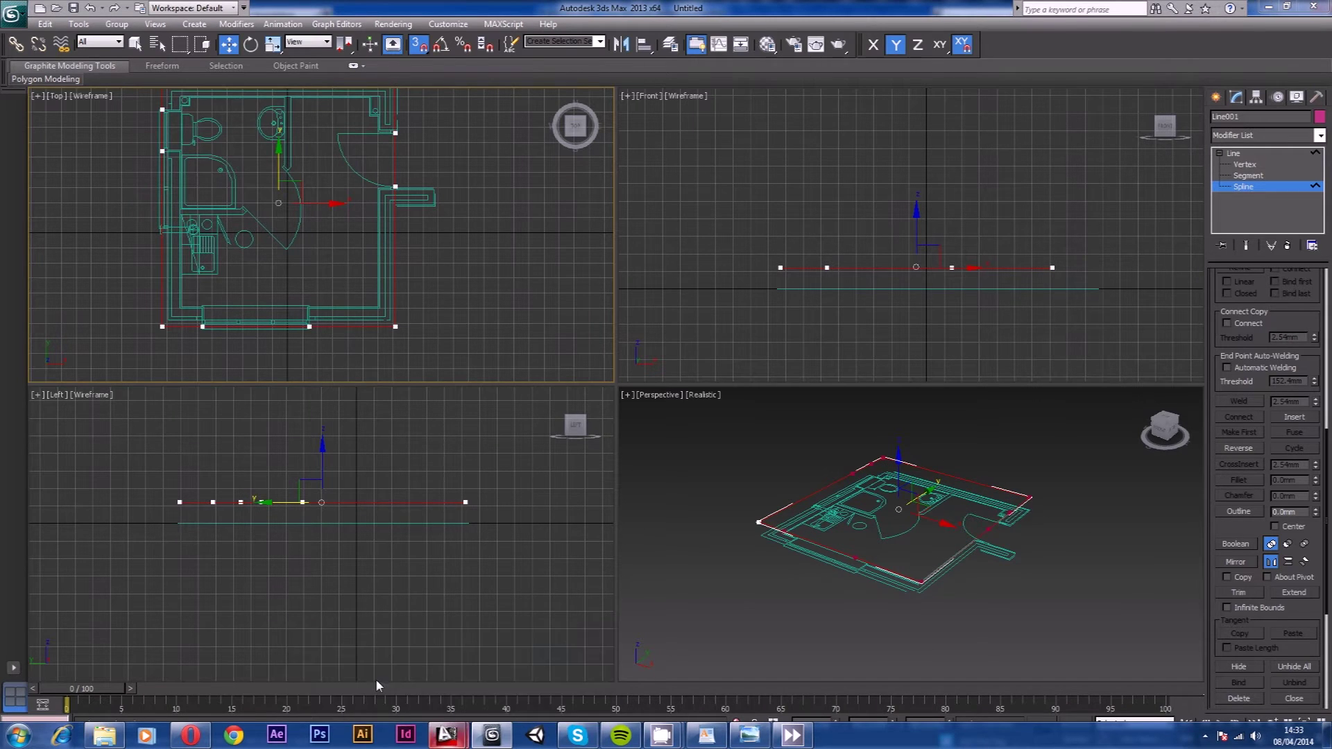
pyautogui.moveTo(710, 314)
pyautogui.mouseDown(button='middle')
pyautogui.moveTo(727, 360)
pyautogui.moveTo(679, 280)
pyautogui.mouseUp(button='middle')
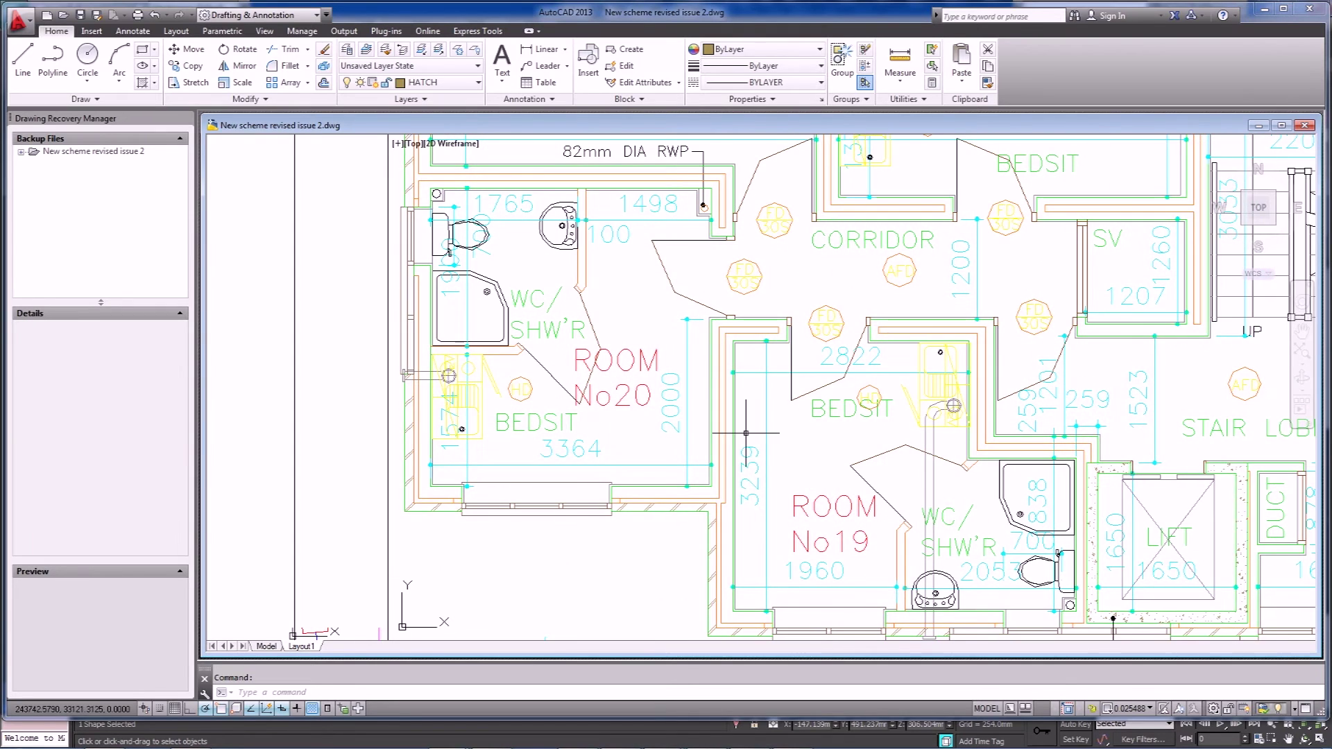
pyautogui.moveTo(725, 328); pyautogui.dragTo(733, 435, button='middle')
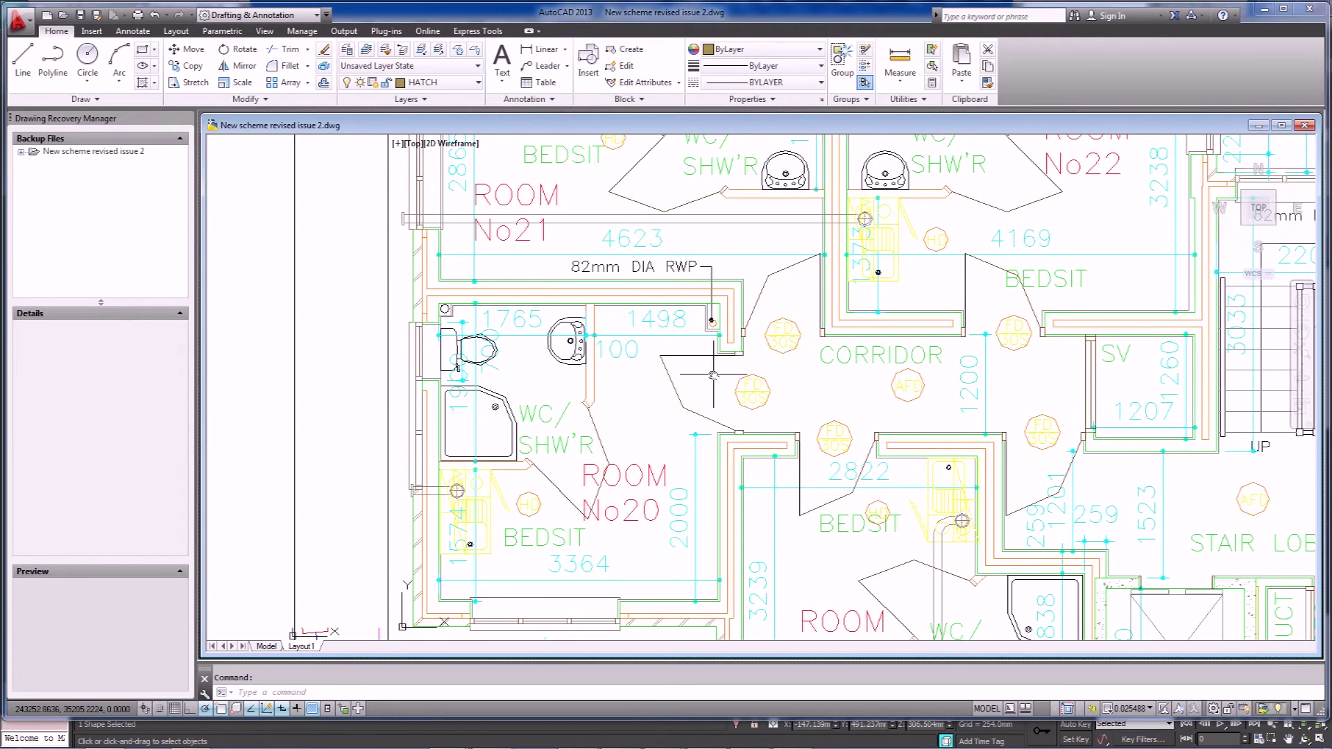
pyautogui.scroll(2, 611, 319)
pyautogui.moveTo(611, 318); pyautogui.dragTo(913, 350, button='middle')
pyautogui.scroll(2, 784, 298)
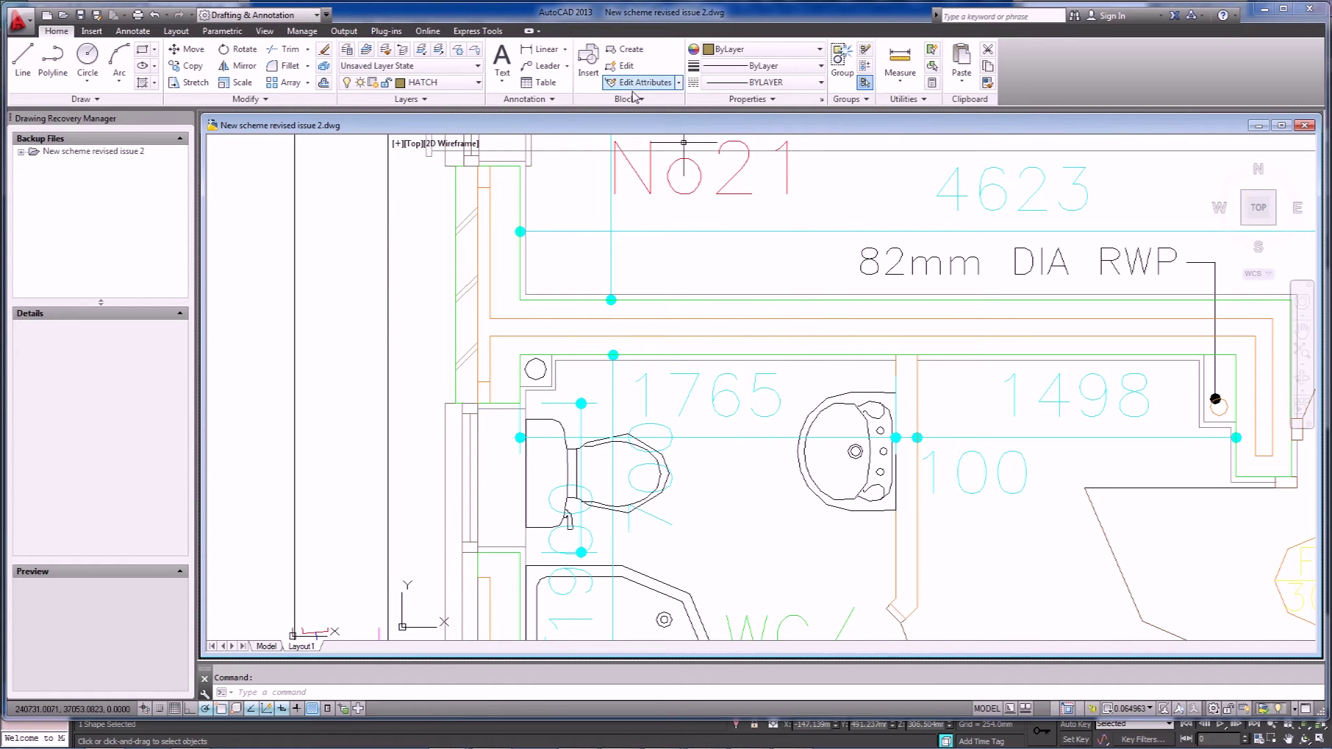
pyautogui.click(553, 51)
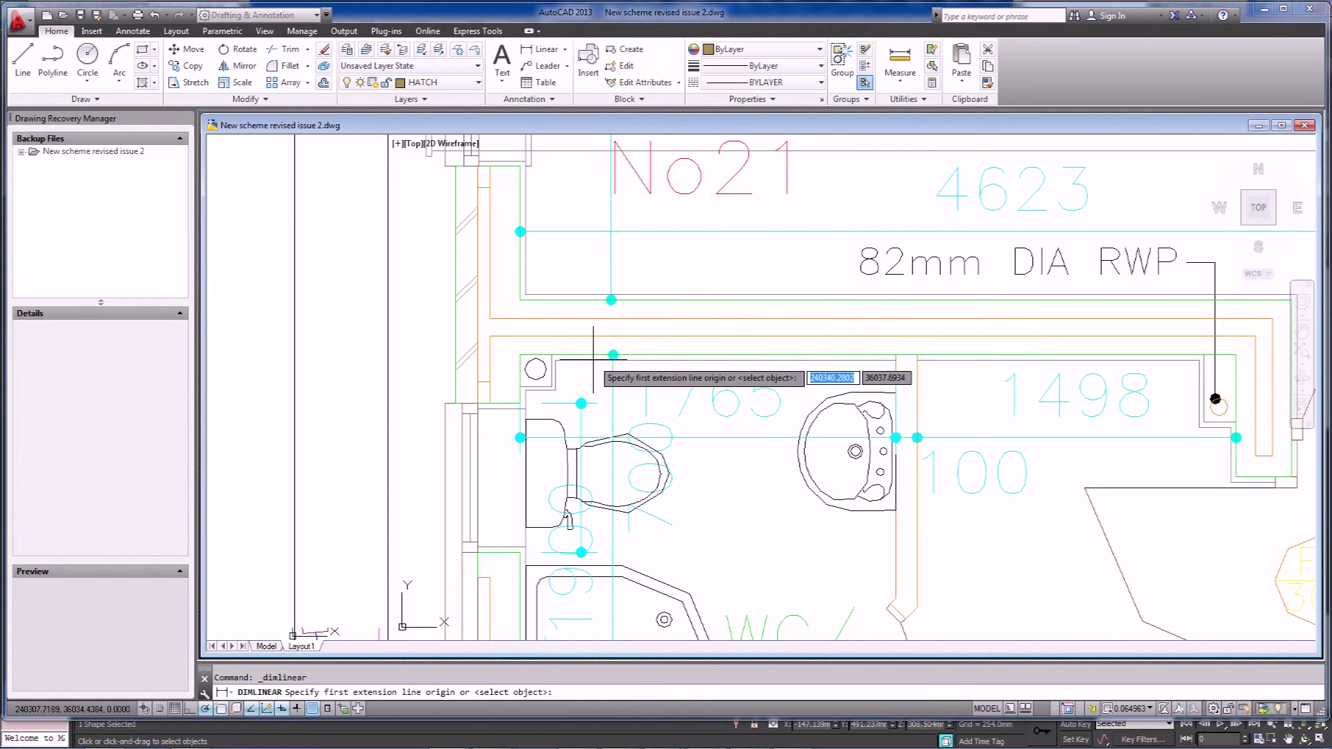
pyautogui.click(895, 354)
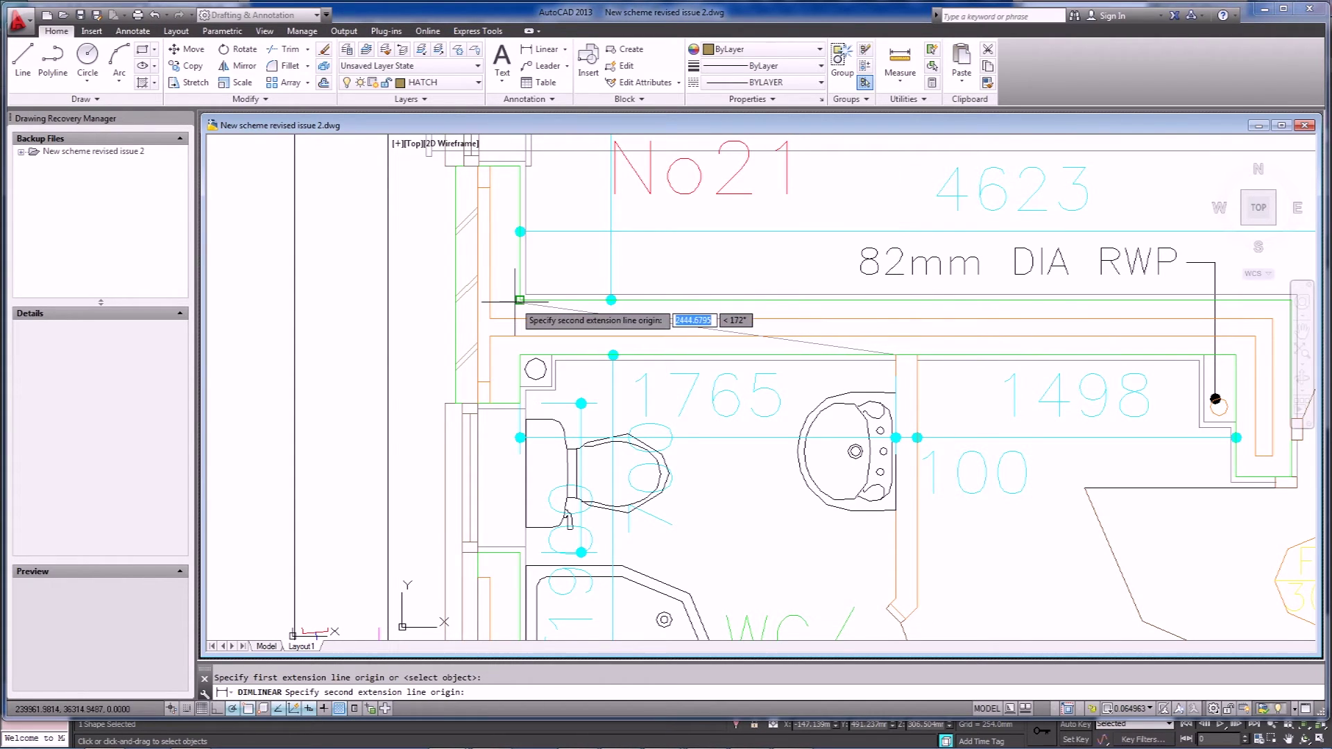
pyautogui.press('Escape')
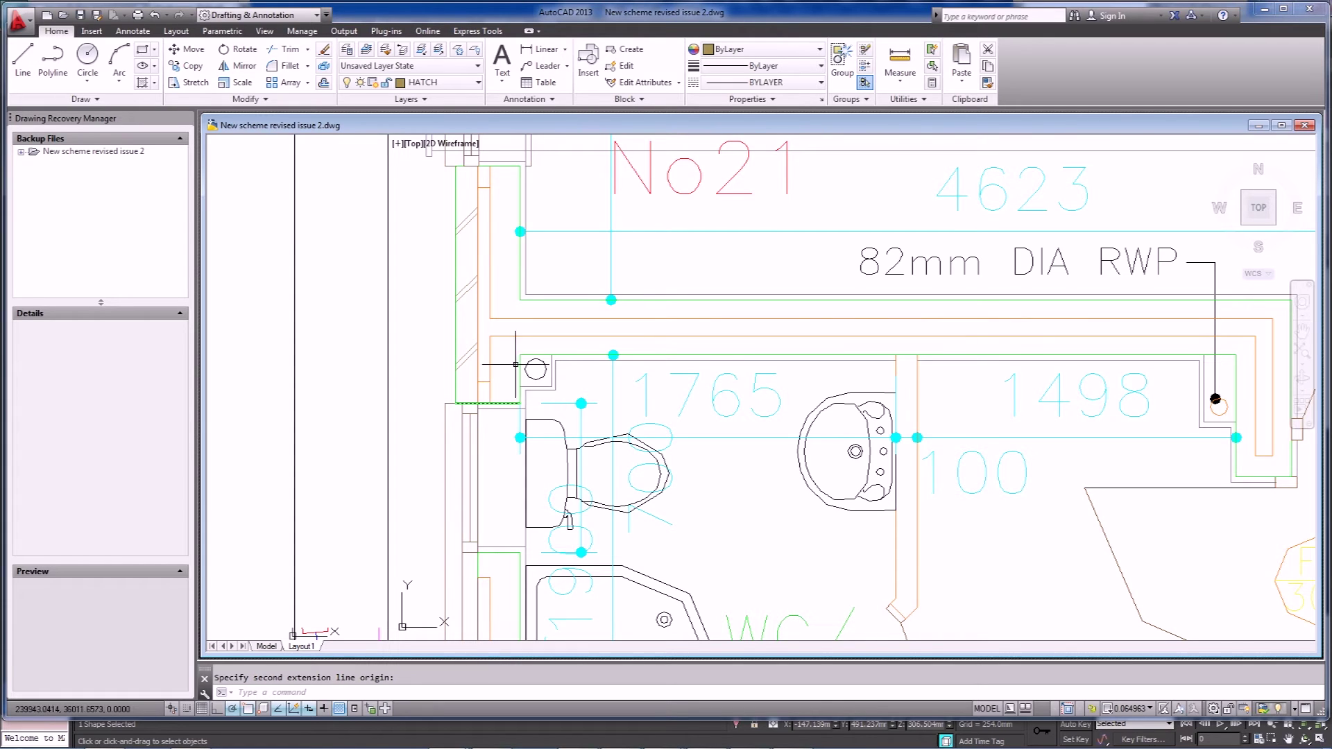
# - Place a linear dimension across the external wall's thickness at the WC window's upper edge and switch back to 3ds Max
pyautogui.click(542, 49)
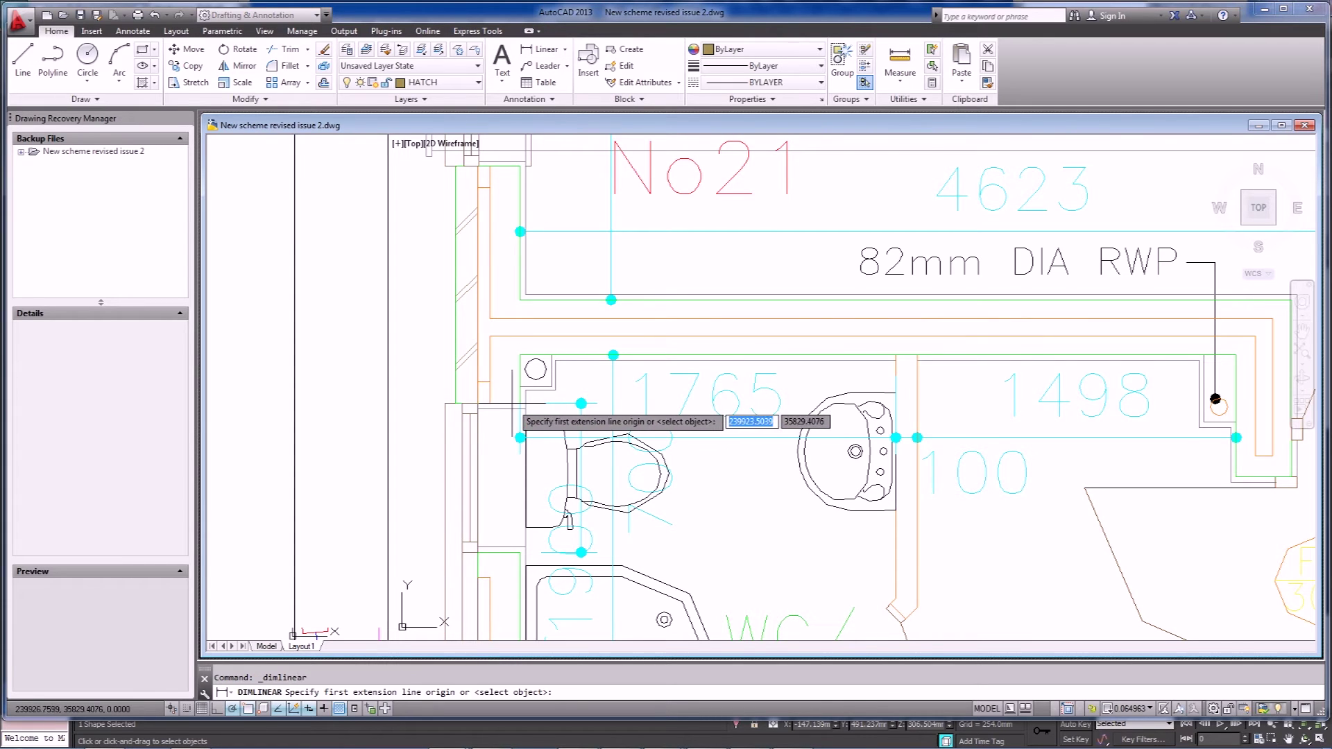
pyautogui.click(520, 403)
pyautogui.click(455, 403)
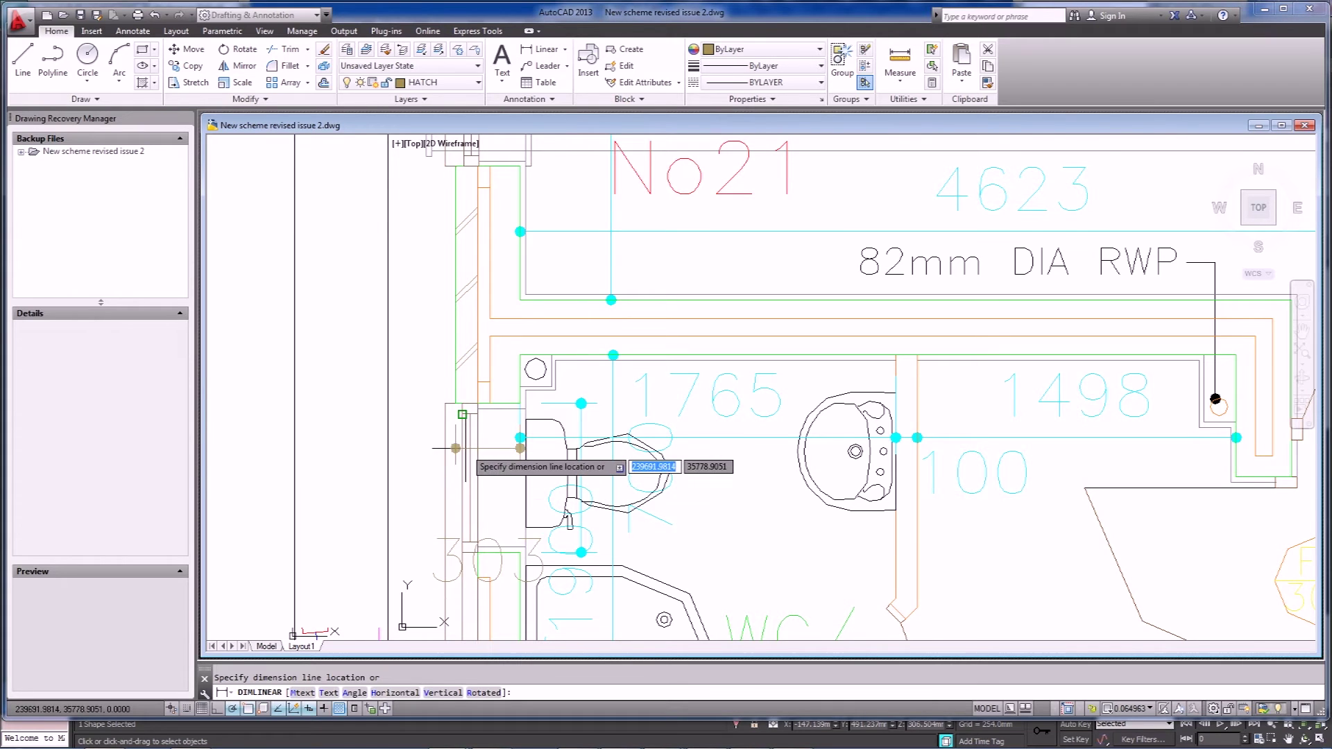
pyautogui.click(466, 448)
pyautogui.moveTo(564, 519); pyautogui.dragTo(620, 412, button='middle')
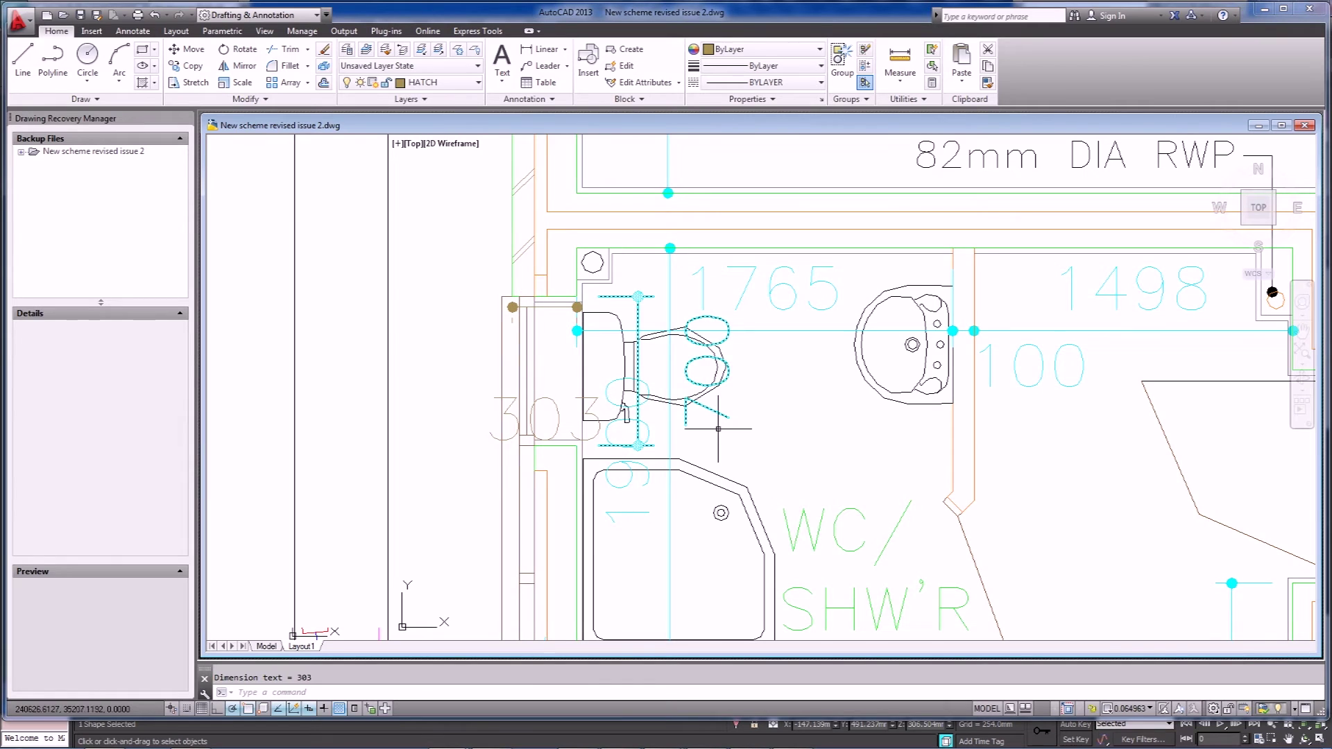
pyautogui.moveTo(652, 745)
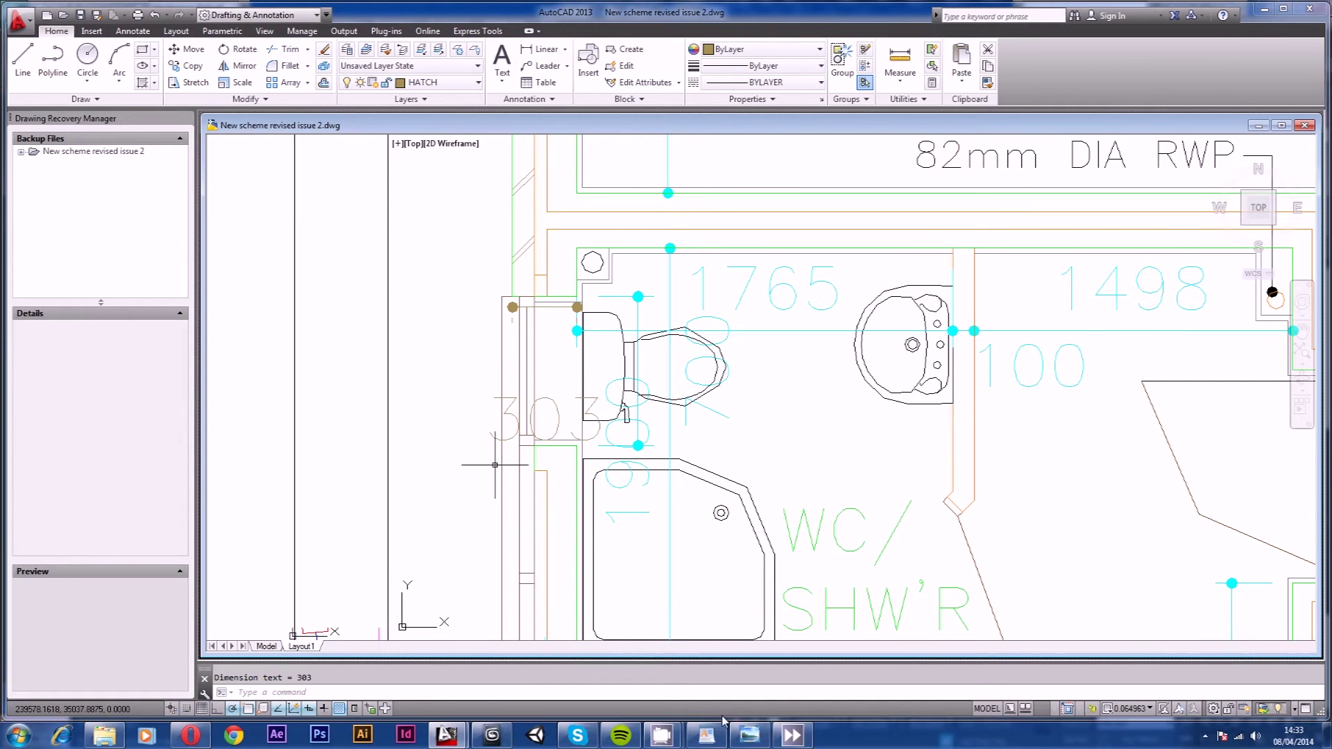
pyautogui.click(491, 736)
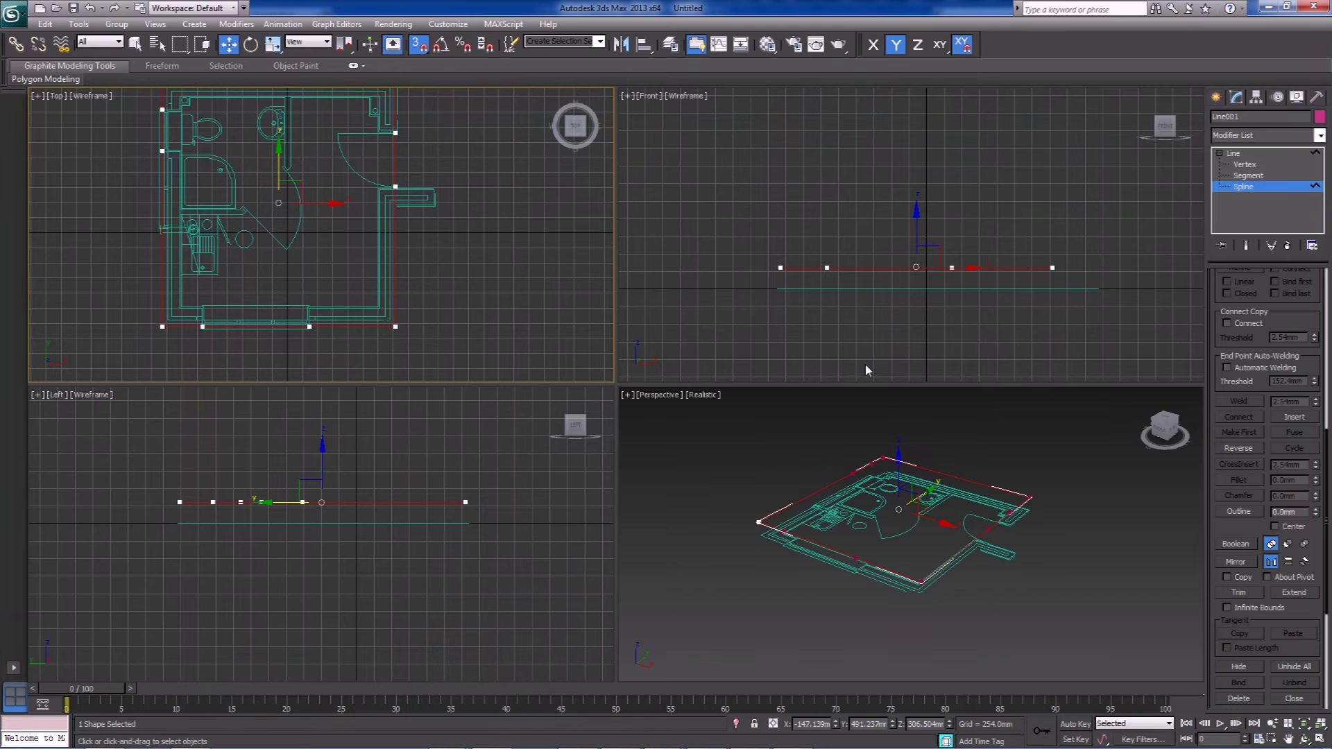
# - Try an Outline offset of 300 mm on the spline and undo it
pyautogui.click(1304, 511)
pyautogui.write('300')
pyautogui.press('Return')
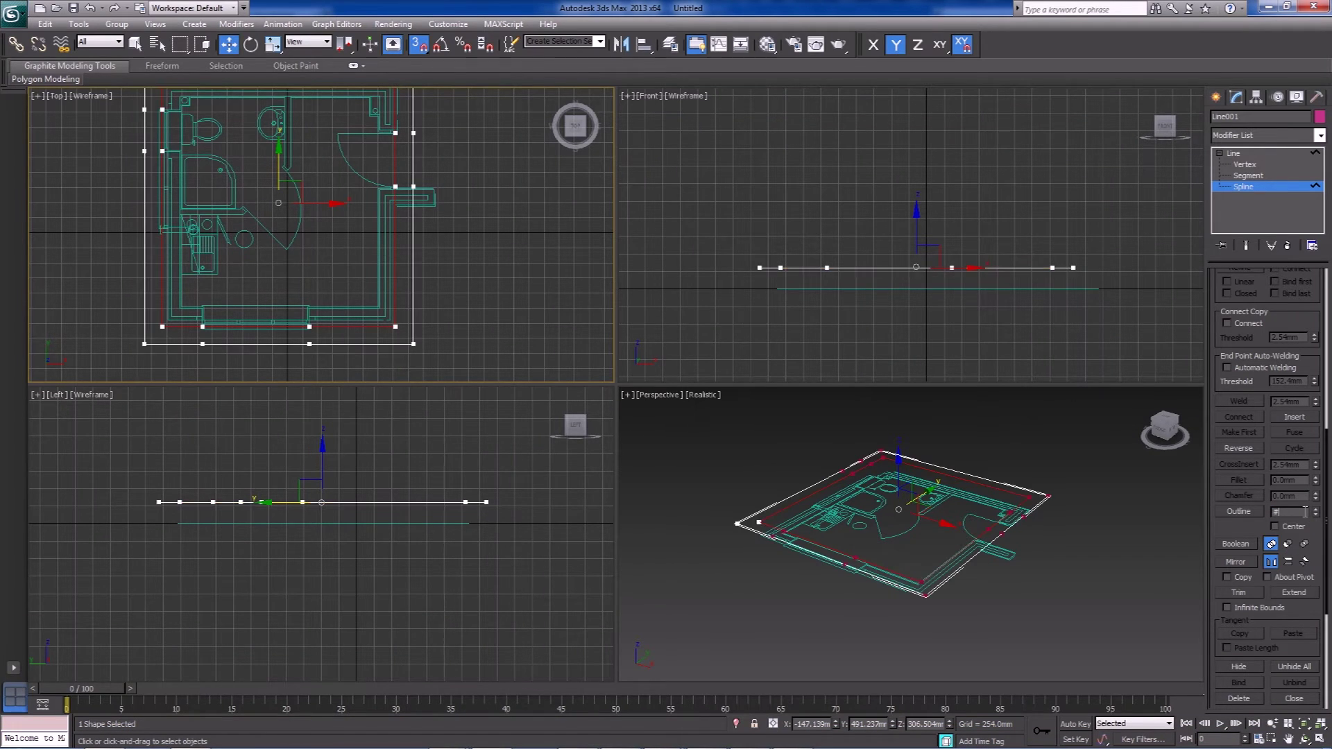
pyautogui.hotkey('ctrl', 'z')
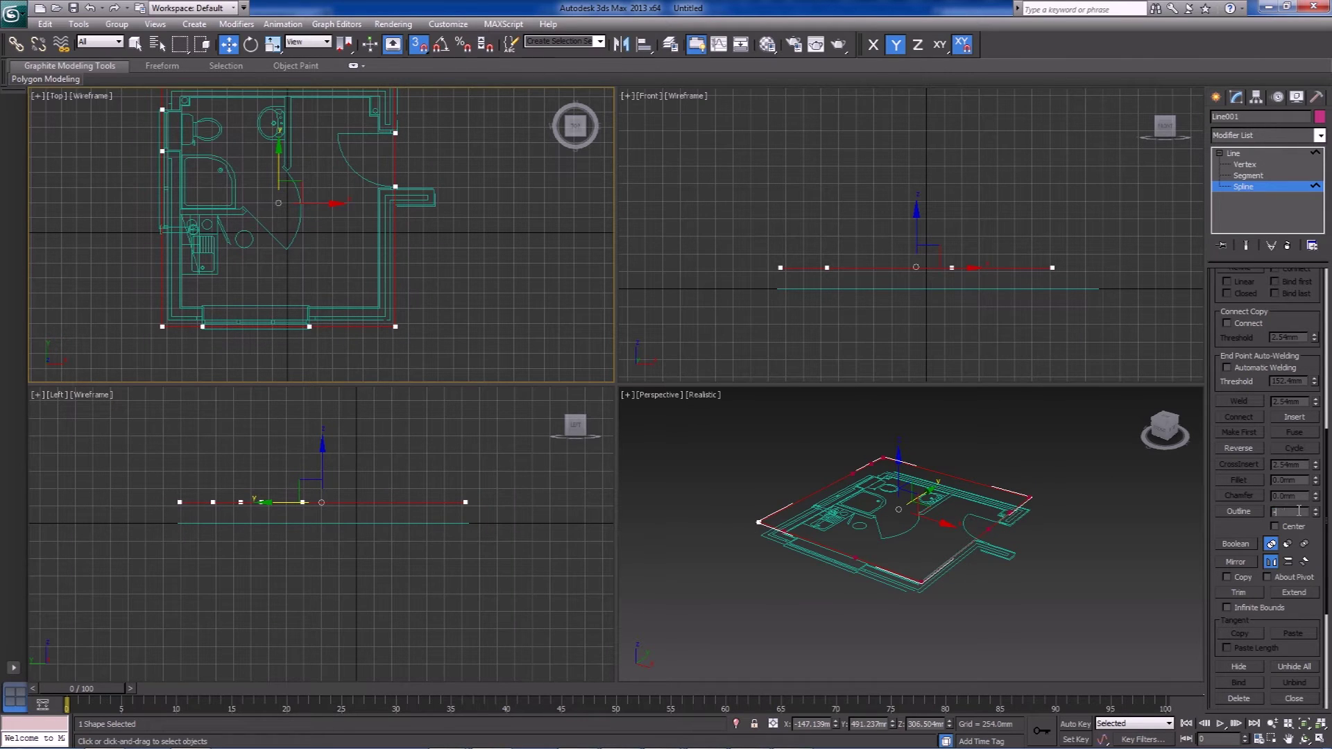
# - Offset the spline inward by the wall thickness with Outline and check the new inner loop against the plan
pyautogui.press('Return')
pyautogui.scroll(5, 439, 175)
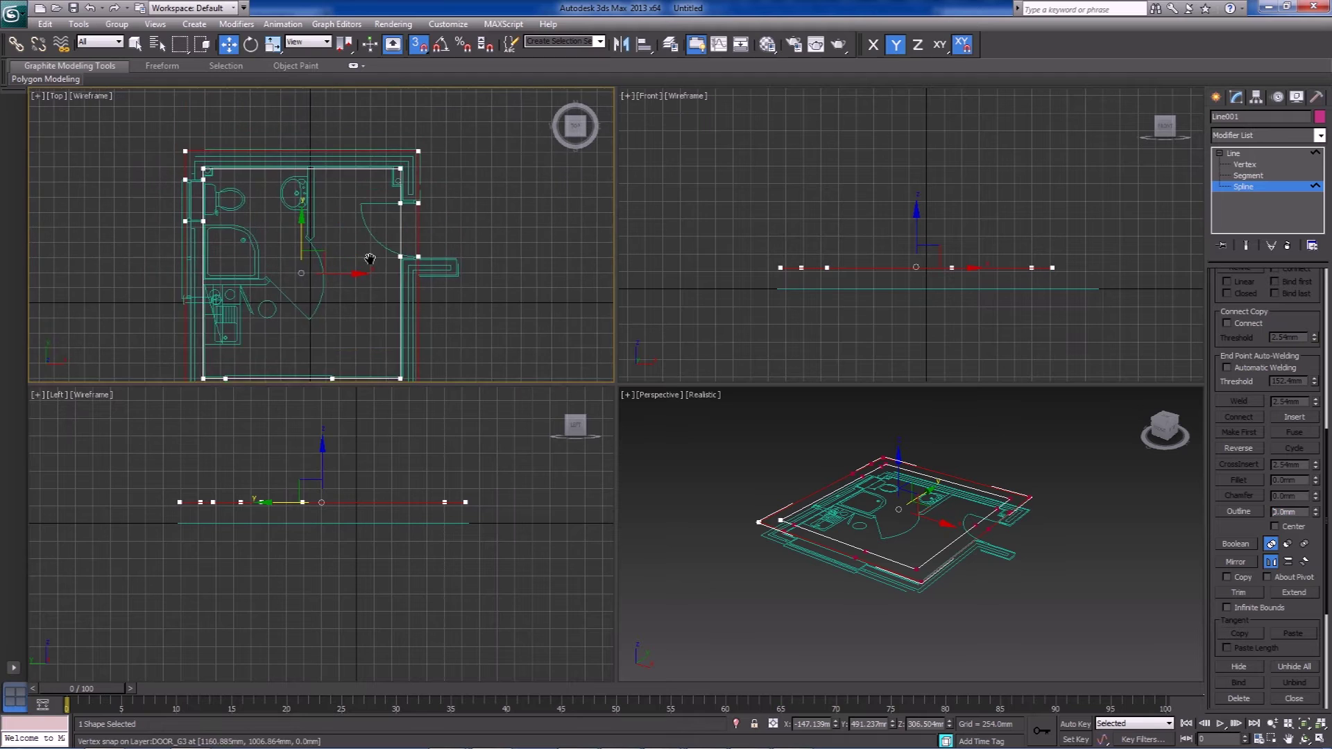
pyautogui.scroll(3, 439, 174)
pyautogui.scroll(1, 419, 303)
pyautogui.moveTo(437, 322); pyautogui.dragTo(555, 270, button='middle')
pyautogui.moveTo(257, 278); pyautogui.dragTo(302, 289, button='middle')
pyautogui.scroll(-5, 312, 277)
pyautogui.moveTo(331, 359); pyautogui.dragTo(235, 276, button='middle')
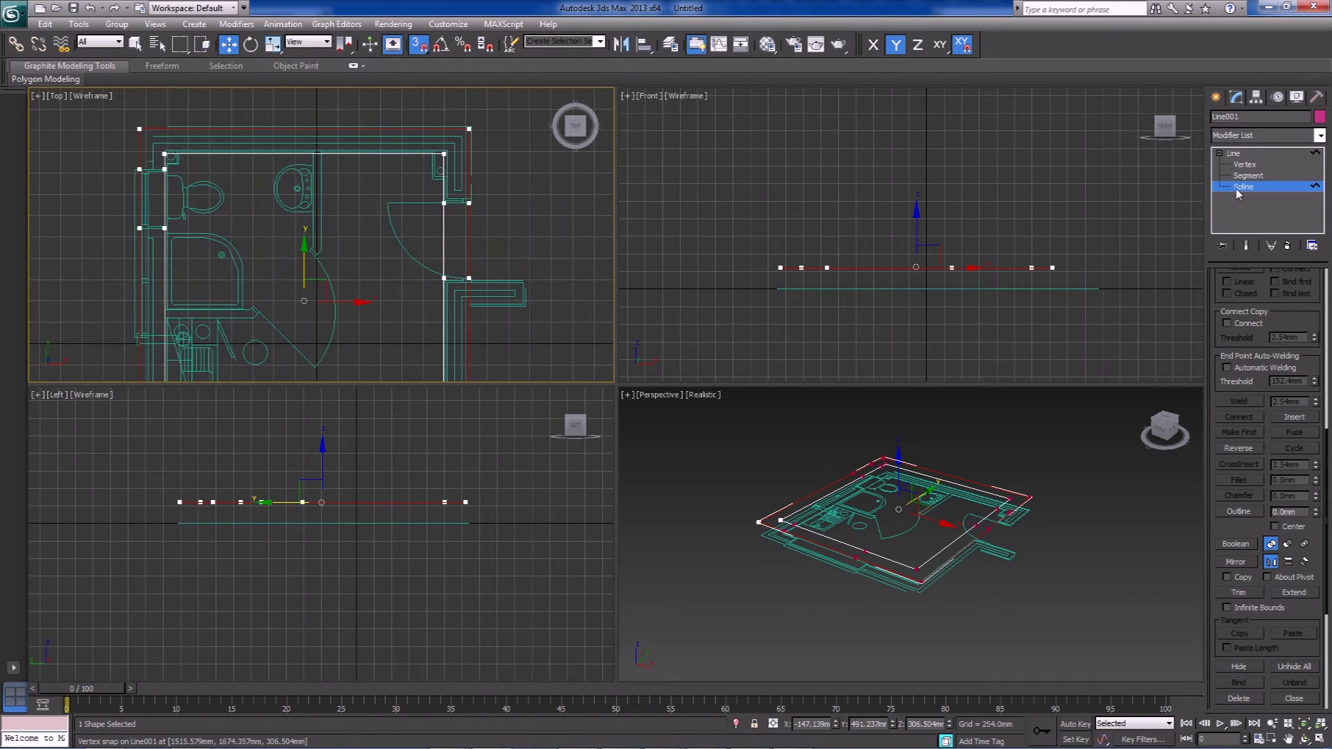
# - At Segment level, select the inner outline's segment behind the WC and basin and snap it onto the plan's inner wall line
pyautogui.click(390, 154)
pyautogui.moveTo(407, 223); pyautogui.dragTo(314, 351, button='middle')
pyautogui.press('2')
pyautogui.click(335, 280)
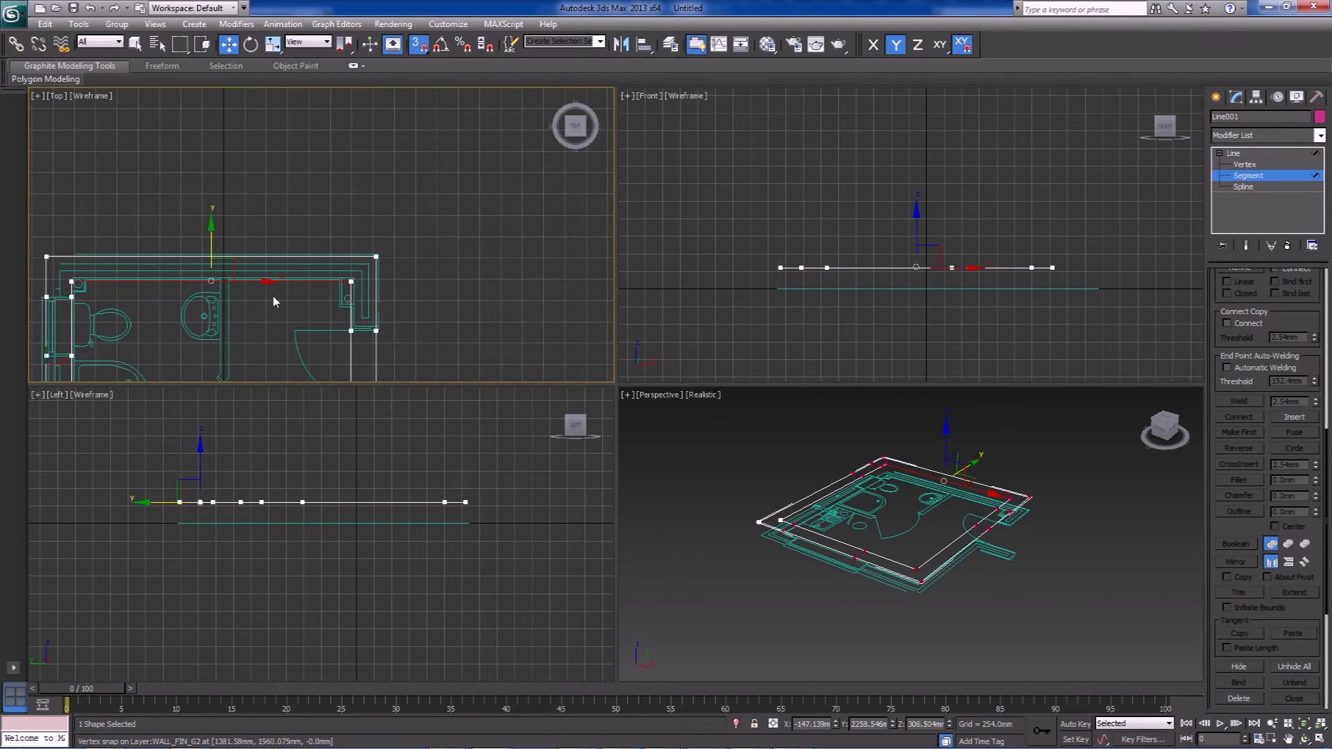
pyautogui.scroll(6, 340, 287)
pyautogui.moveTo(398, 309); pyautogui.dragTo(369, 212, button='middle')
pyautogui.scroll(3, 398, 286)
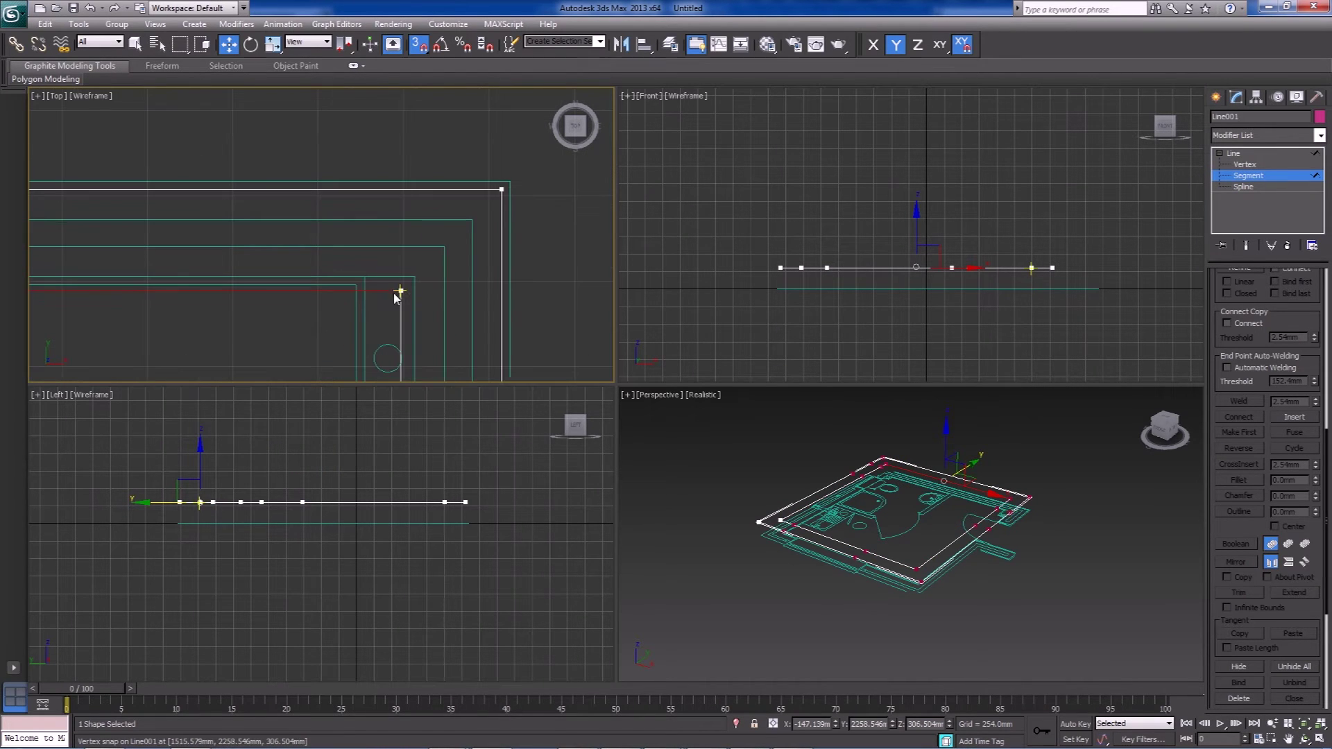
pyautogui.scroll(-2, 256, 292)
pyautogui.moveTo(232, 318); pyautogui.dragTo(402, 288, button='middle')
pyautogui.scroll(-2, 403, 287)
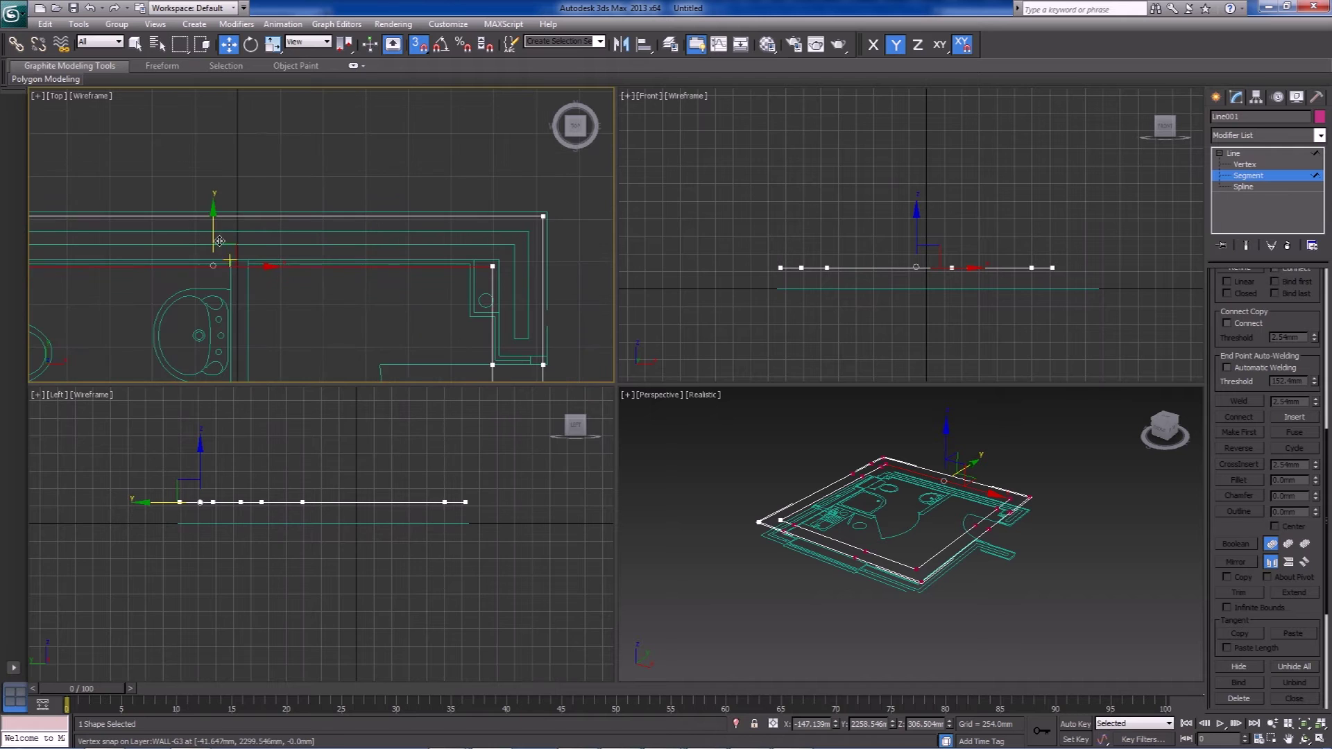
pyautogui.moveTo(209, 226); pyautogui.dragTo(258, 192)
pyautogui.moveTo(489, 255); pyautogui.dragTo(498, 261)
pyautogui.moveTo(484, 302); pyautogui.dragTo(426, 216, button='middle')
# - Select the inner outline's segments along the door-side wall and move them along X to the plan's wall finish line
pyautogui.click(444, 276)
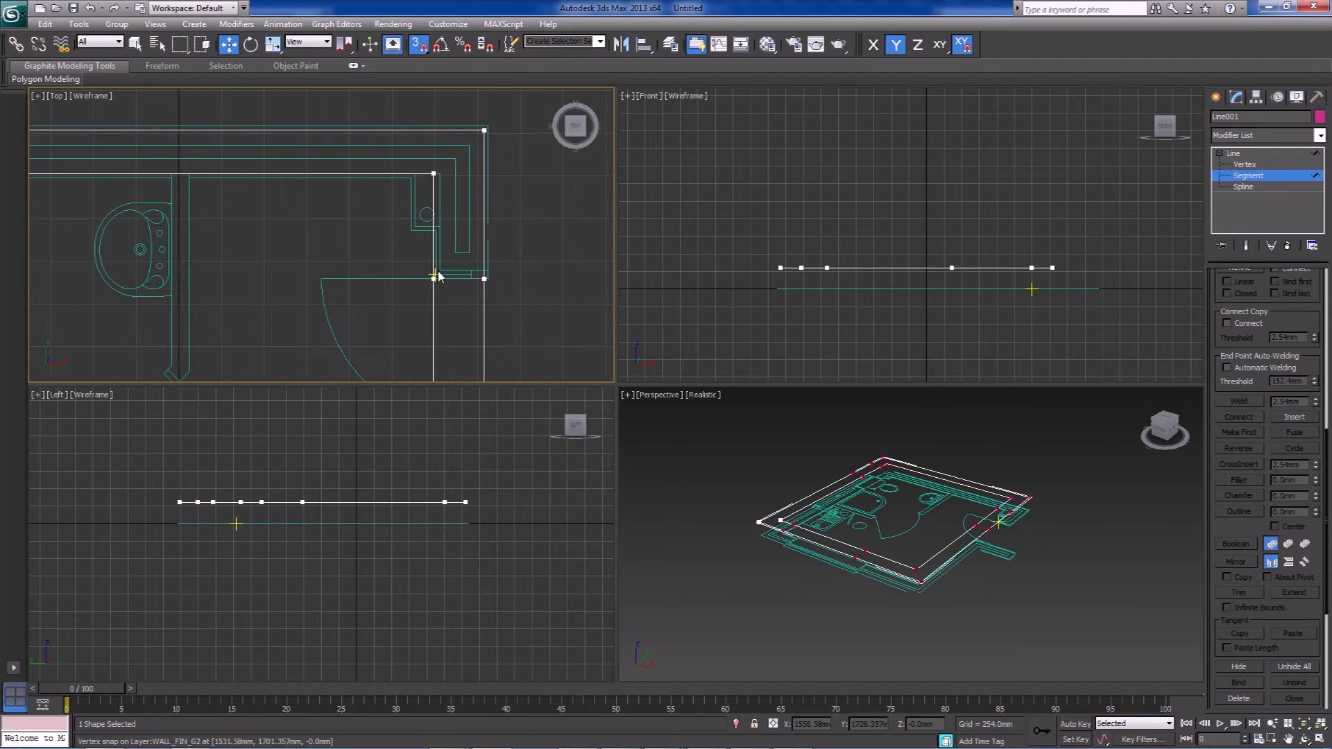
pyautogui.click(432, 261)
pyautogui.moveTo(431, 290); pyautogui.dragTo(402, 125, button='middle')
pyautogui.scroll(-2, 402, 127)
pyautogui.keyDown('ctrl'); pyautogui.click(381, 275); pyautogui.keyUp('ctrl')
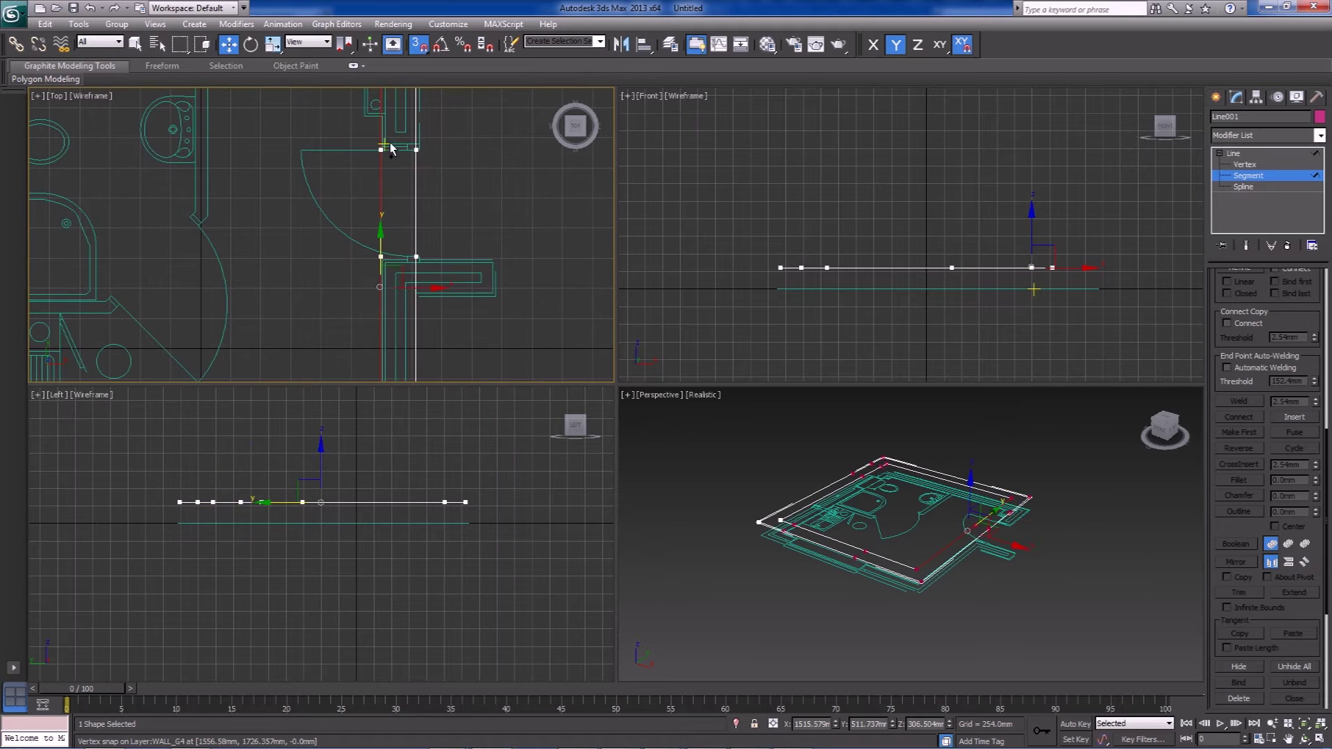
pyautogui.moveTo(416, 289); pyautogui.dragTo(385, 267)
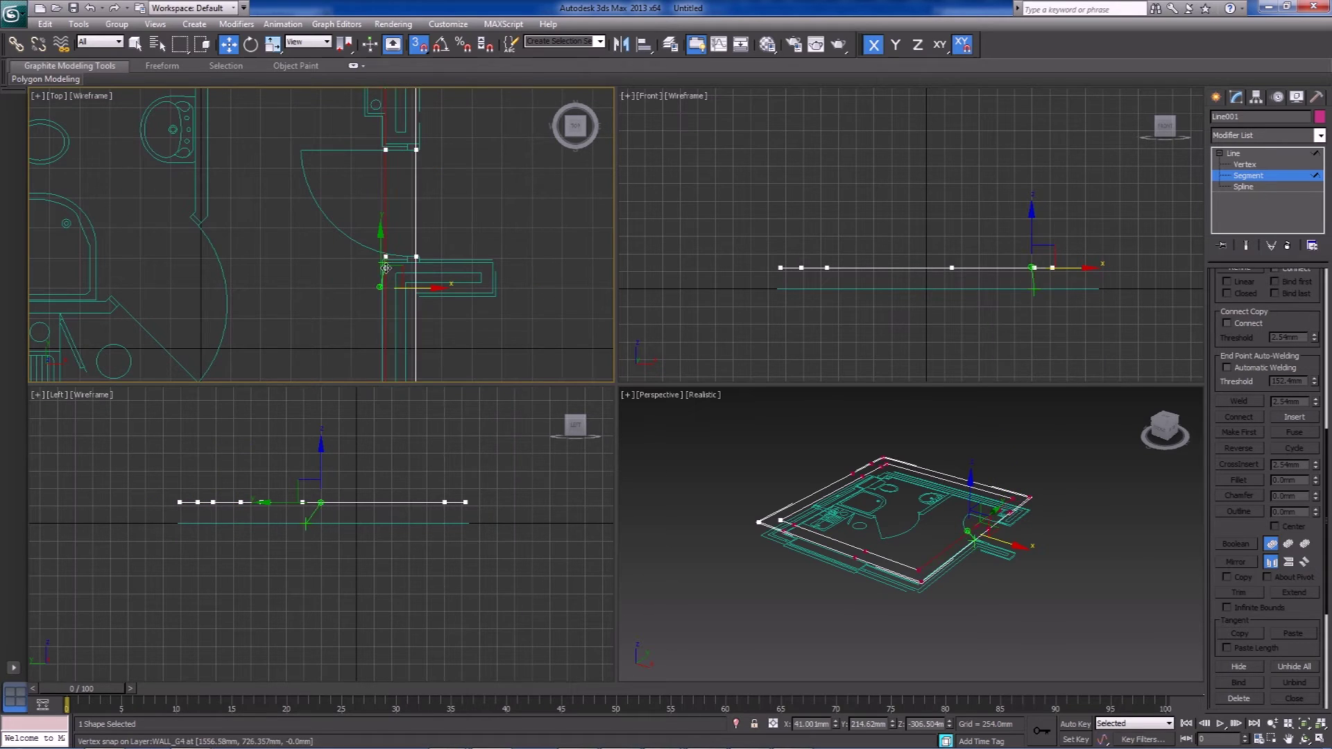
# - Examine the inner outline against the plan's wall lines at the room corners and along the window wall
pyautogui.moveTo(351, 306); pyautogui.dragTo(351, 139, button='middle')
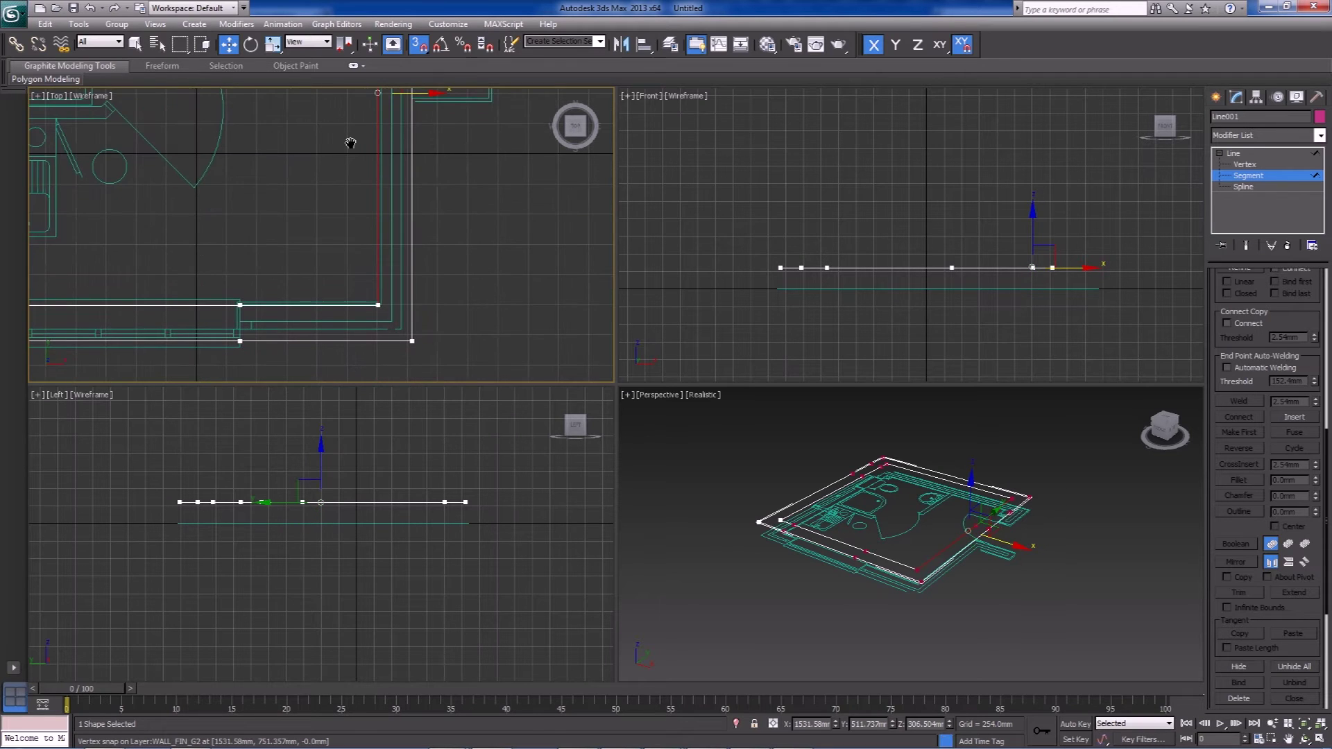
pyautogui.moveTo(384, 192); pyautogui.dragTo(345, 178, button='middle')
pyautogui.scroll(1, 376, 323)
pyautogui.moveTo(379, 327); pyautogui.dragTo(368, 271, button='middle')
pyautogui.scroll(2, 379, 280)
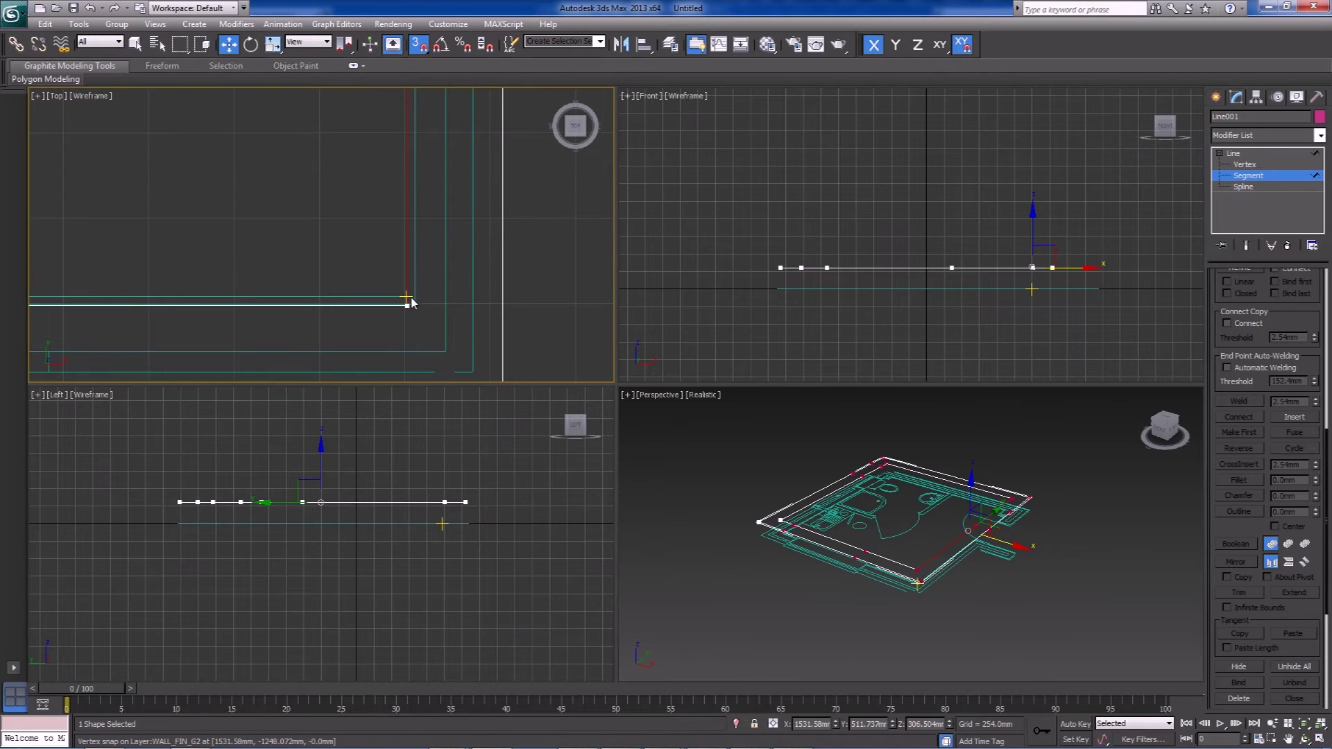
pyautogui.moveTo(291, 299); pyautogui.dragTo(488, 285, button='middle')
pyautogui.moveTo(368, 296); pyautogui.dragTo(506, 289, button='middle')
pyautogui.scroll(-2, 484, 292)
pyautogui.moveTo(215, 287); pyautogui.dragTo(408, 294, button='middle')
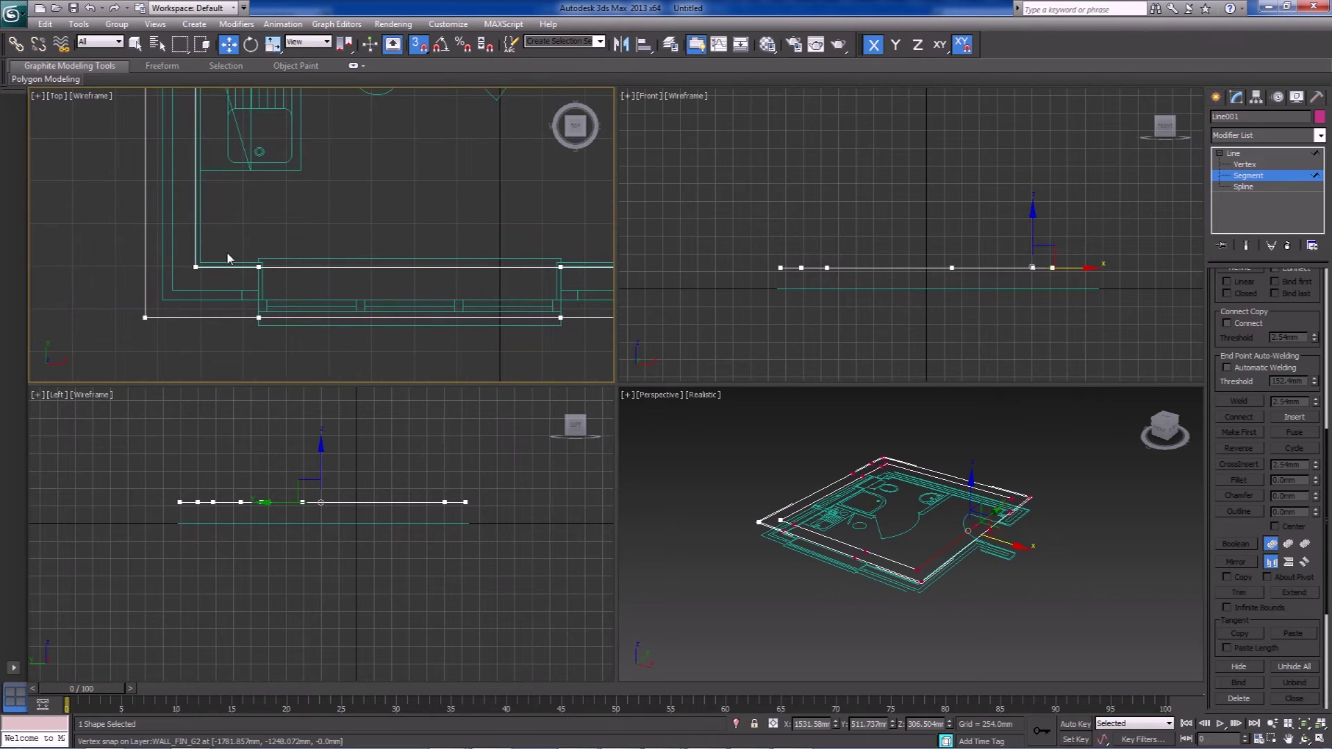
pyautogui.moveTo(274, 198); pyautogui.dragTo(238, 337, button='middle')
pyautogui.moveTo(270, 119); pyautogui.dragTo(272, 253, button='middle')
pyautogui.moveTo(283, 182); pyautogui.dragTo(286, 380, button='middle')
pyautogui.moveTo(315, 202)
pyautogui.mouseDown(button='middle')
pyautogui.moveTo(315, 217)
pyautogui.moveTo(149, 217)
pyautogui.mouseUp(button='middle')
pyautogui.moveTo(529, 159); pyautogui.dragTo(398, 146, button='middle')
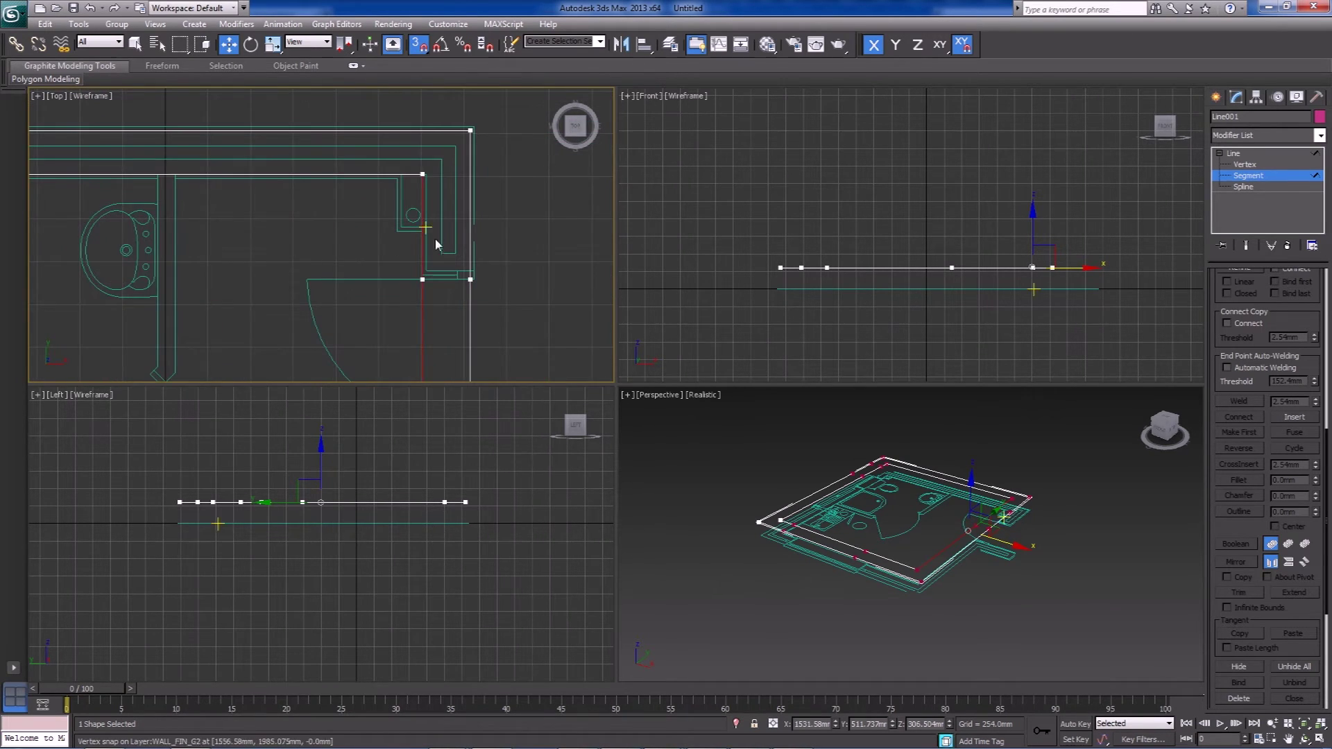
# - Shift the door-side inner segments along X to 1556.58 mm, snapping to the plan's wall line, and leave Segment level
pyautogui.moveTo(423, 274); pyautogui.dragTo(429, 274)
pyautogui.scroll(-3, 428, 269)
pyautogui.moveTo(426, 340)
pyautogui.mouseDown(button='middle')
pyautogui.moveTo(428, 269)
pyautogui.moveTo(461, 185)
pyautogui.mouseUp(button='middle')
pyautogui.scroll(2, 428, 270)
pyautogui.moveTo(435, 276)
pyautogui.mouseDown(button='middle')
pyautogui.moveTo(458, 200)
pyautogui.moveTo(574, 280)
pyautogui.mouseUp(button='middle')
pyautogui.scroll(-3, 440, 208)
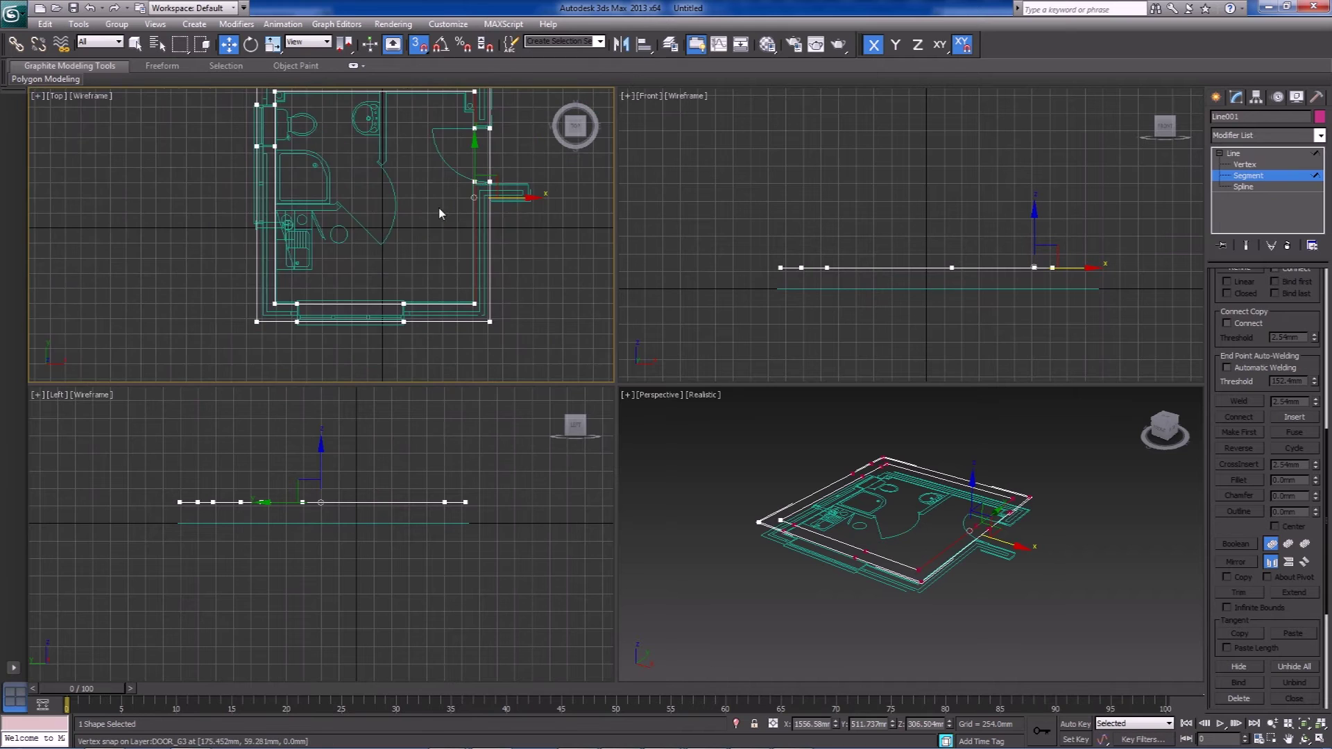
pyautogui.moveTo(440, 208); pyautogui.dragTo(440, 256, button='middle')
pyautogui.click(1276, 177)
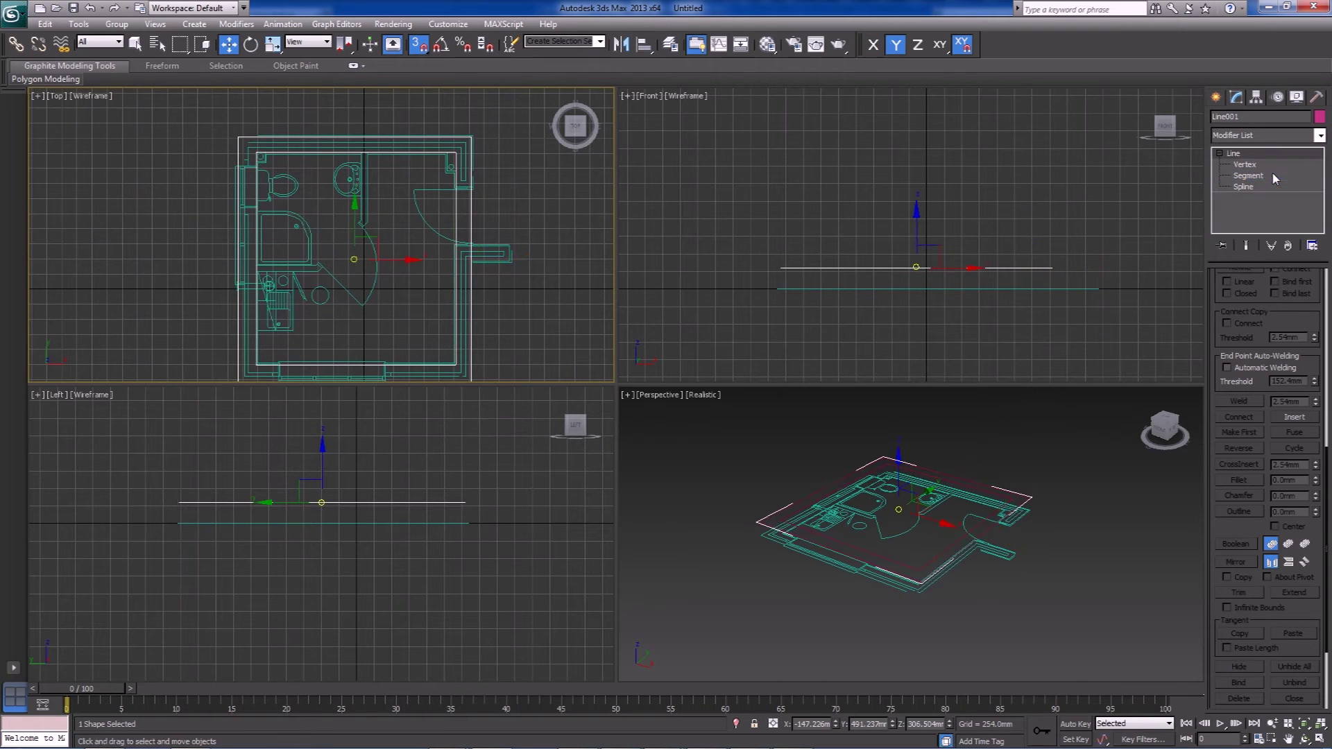
# - Turn off snapping, try to move the whole outline vertically in the perspective view, and undo the move
pyautogui.click(897, 460)
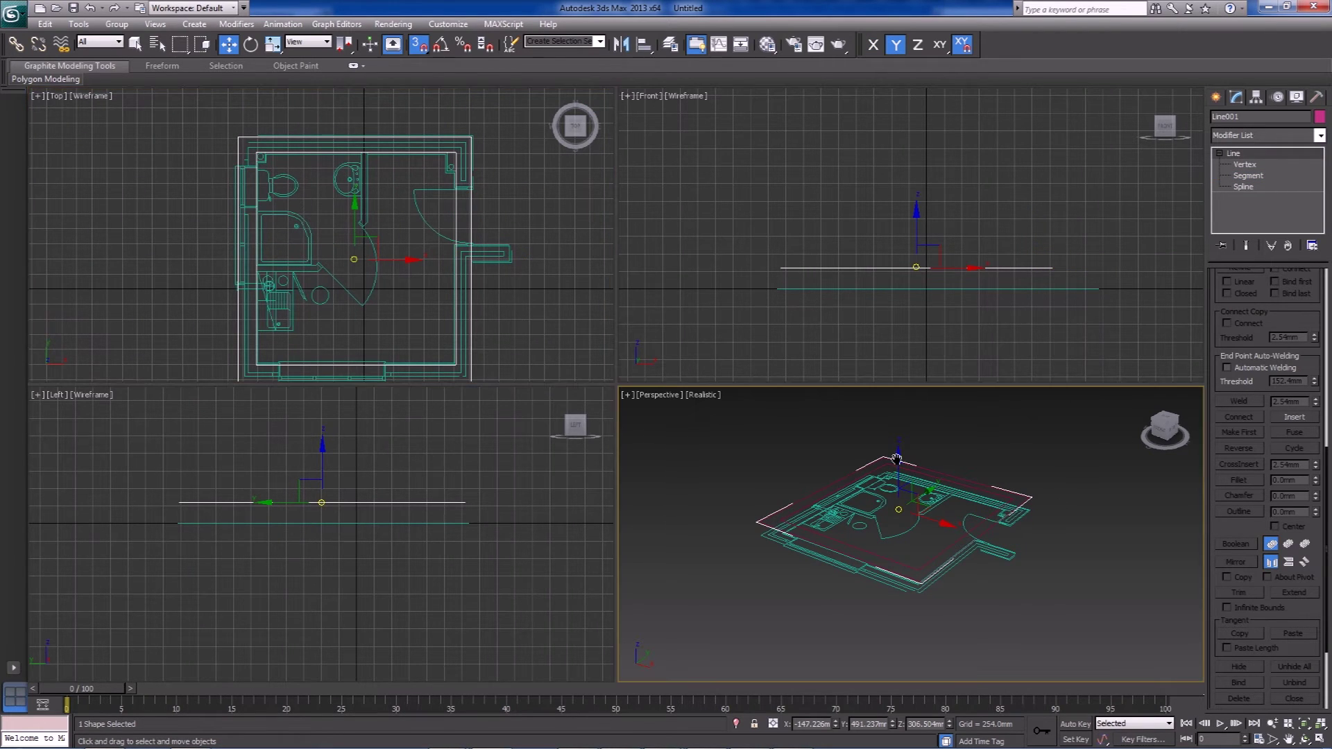
pyautogui.press('s')
pyautogui.moveTo(897, 460); pyautogui.dragTo(906, 433)
pyautogui.hotkey('ctrl', 'z')
# - Apply an Extrude modifier to the wall outline with an amount of about 1270 mm and display edged faces
pyautogui.click(1279, 134)
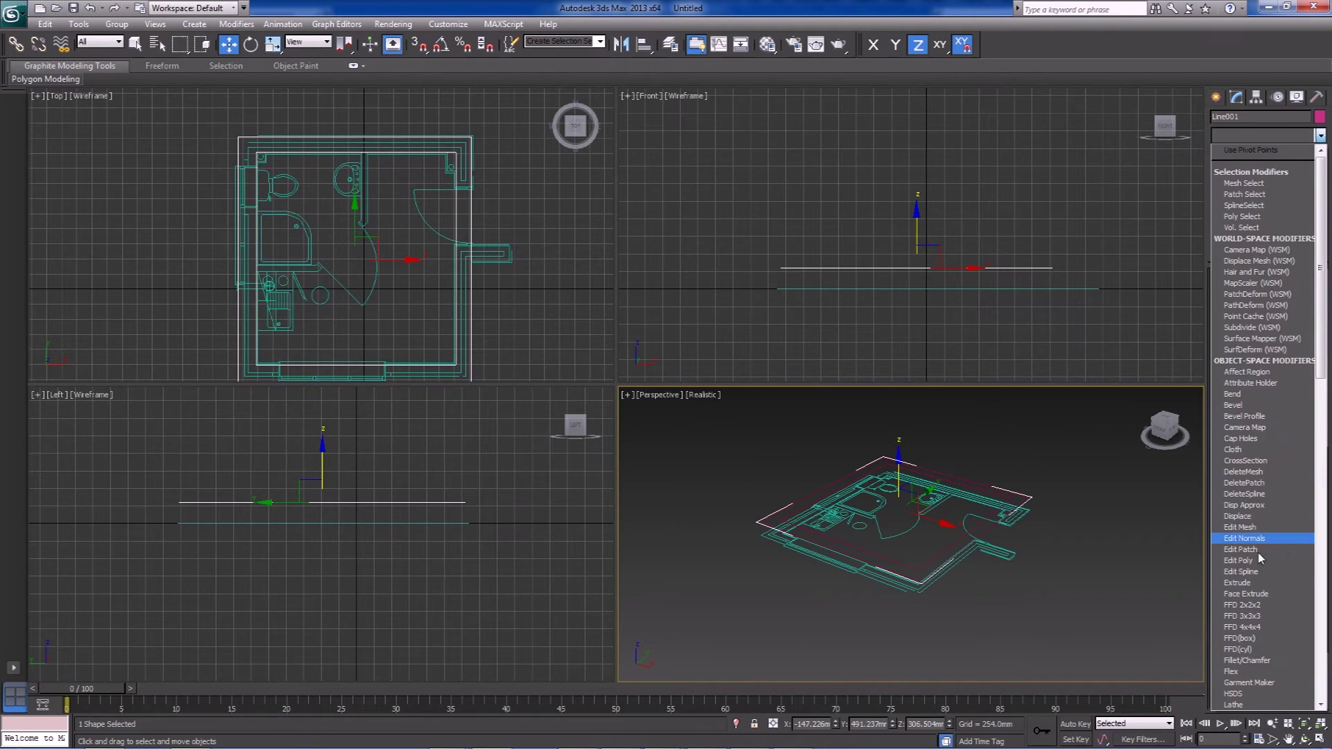
pyautogui.click(1242, 583)
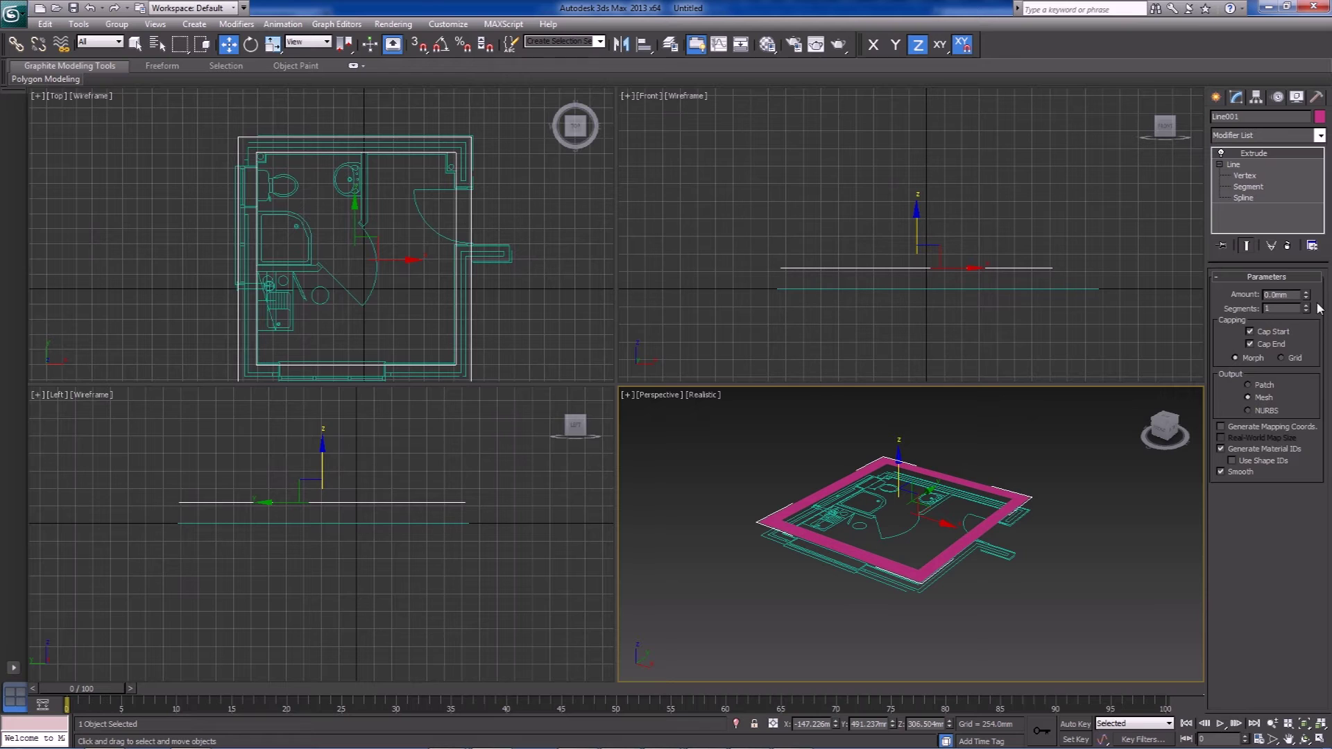
pyautogui.moveTo(1307, 304); pyautogui.dragTo(1295, 229)
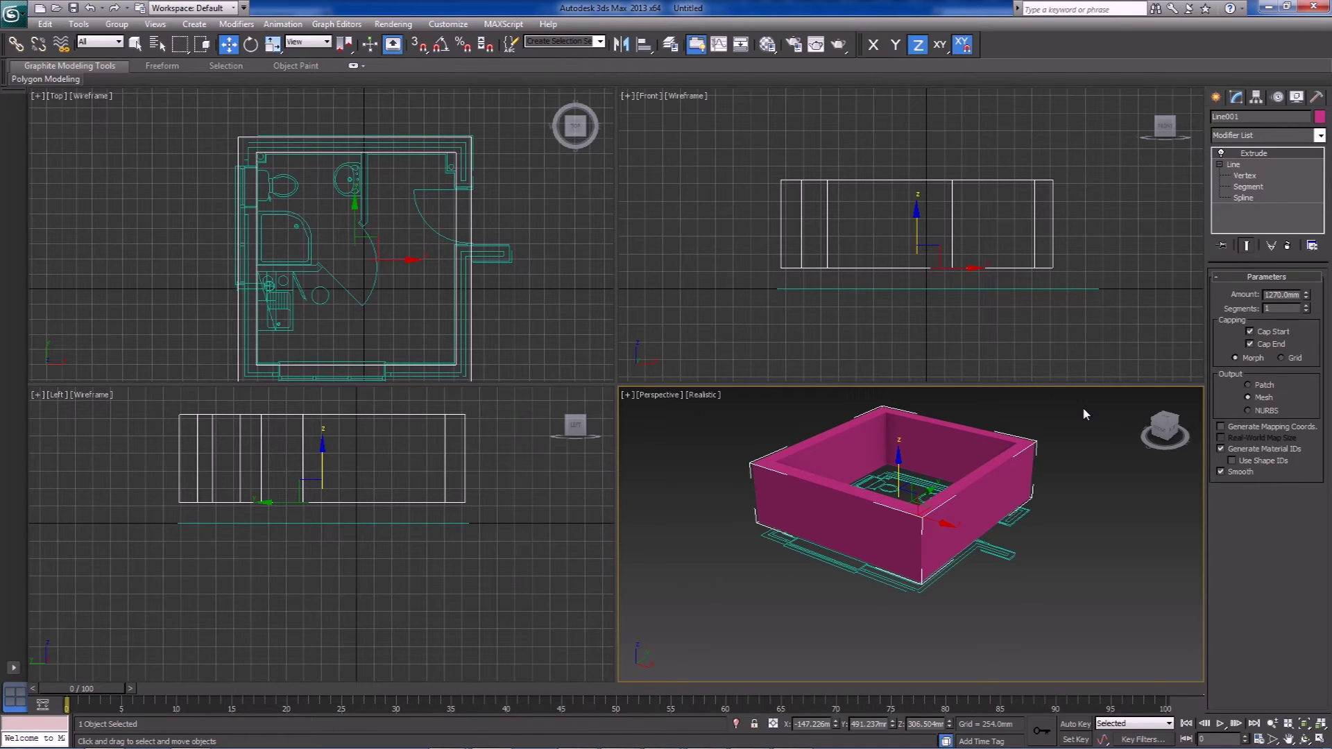
pyautogui.press('F4')
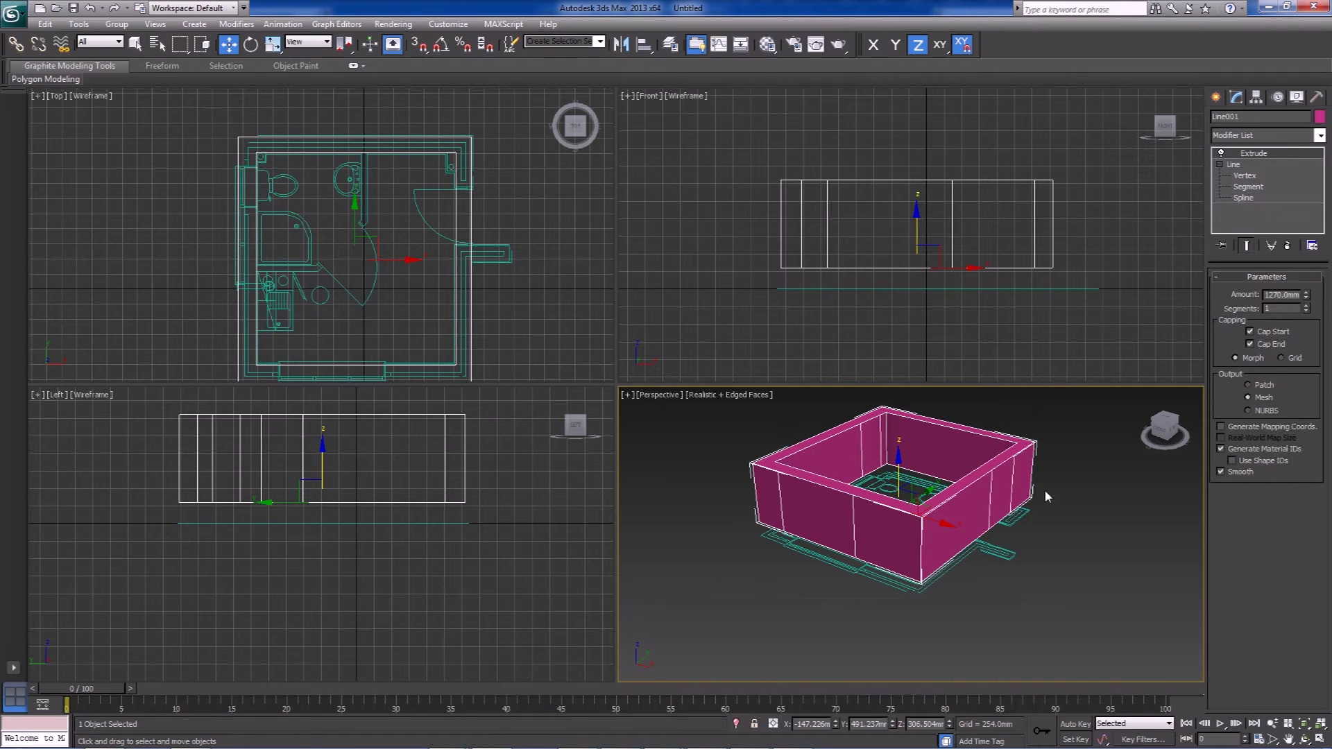
# - Turn snapping back on and set the walls' Z position to 0 mm so they sit on the plan
pyautogui.rightClick(877, 287)
pyautogui.press('s')
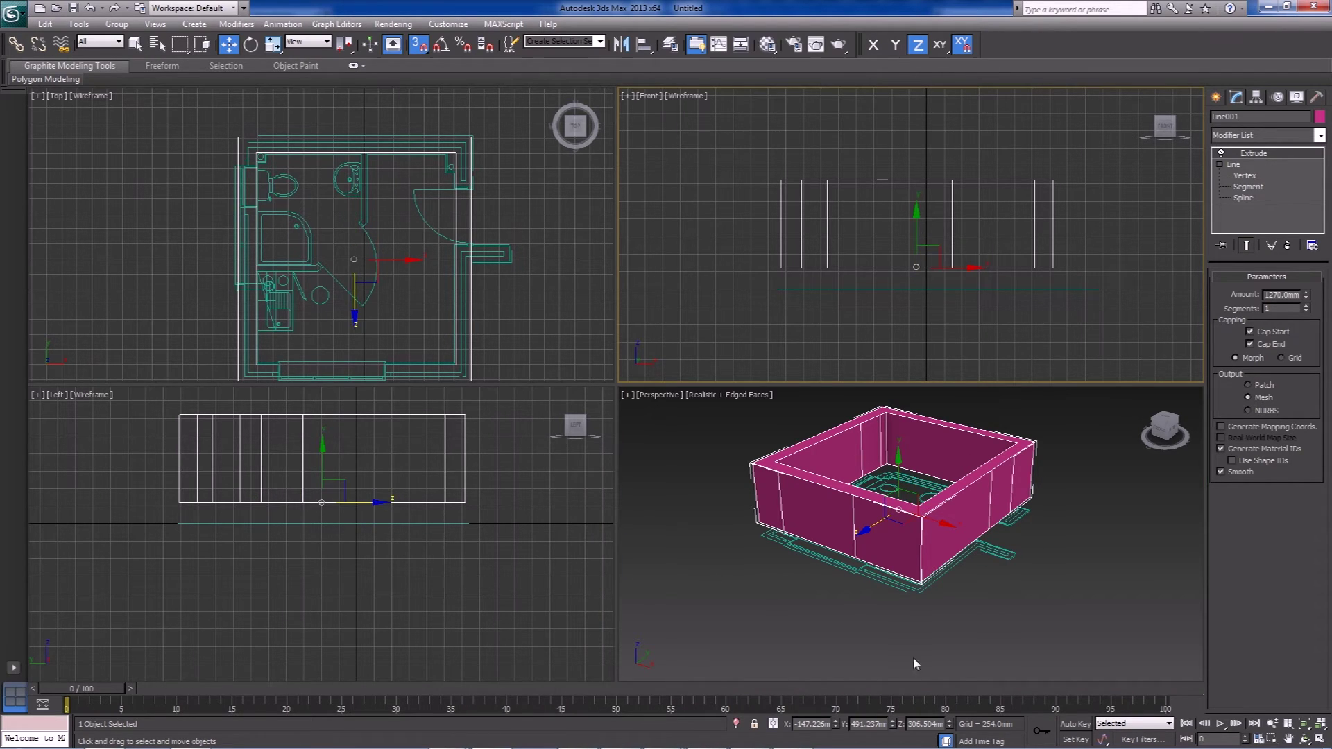
pyautogui.doubleClick(926, 724)
pyautogui.write('0')
pyautogui.press('Return')
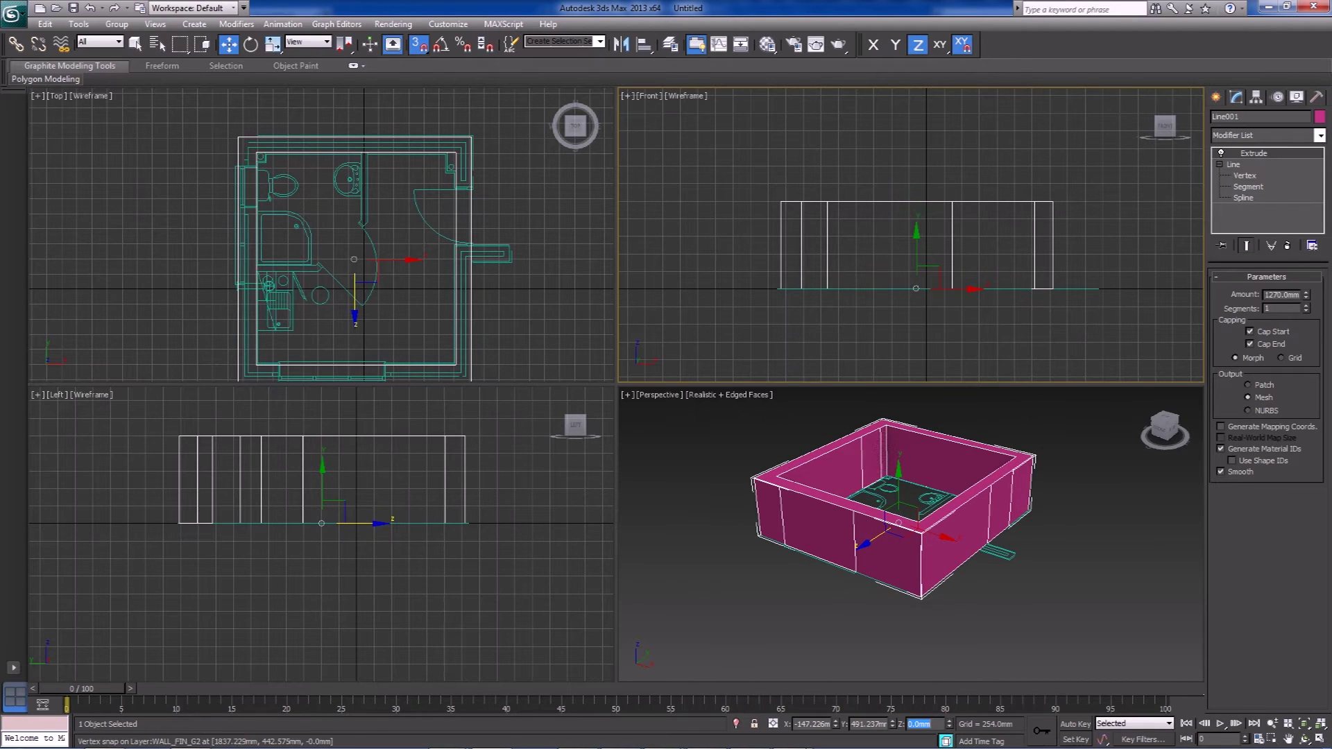
# - Switch to AutoCAD and look through the floor plans in the active viewport for wall height information
pyautogui.moveTo(764, 723)
pyautogui.click(446, 739)
pyautogui.click(390, 651)
pyautogui.moveTo(936, 319); pyautogui.dragTo(592, 367, button='middle')
pyautogui.scroll(-4, 624, 369)
pyautogui.scroll(-5, 1033, 400)
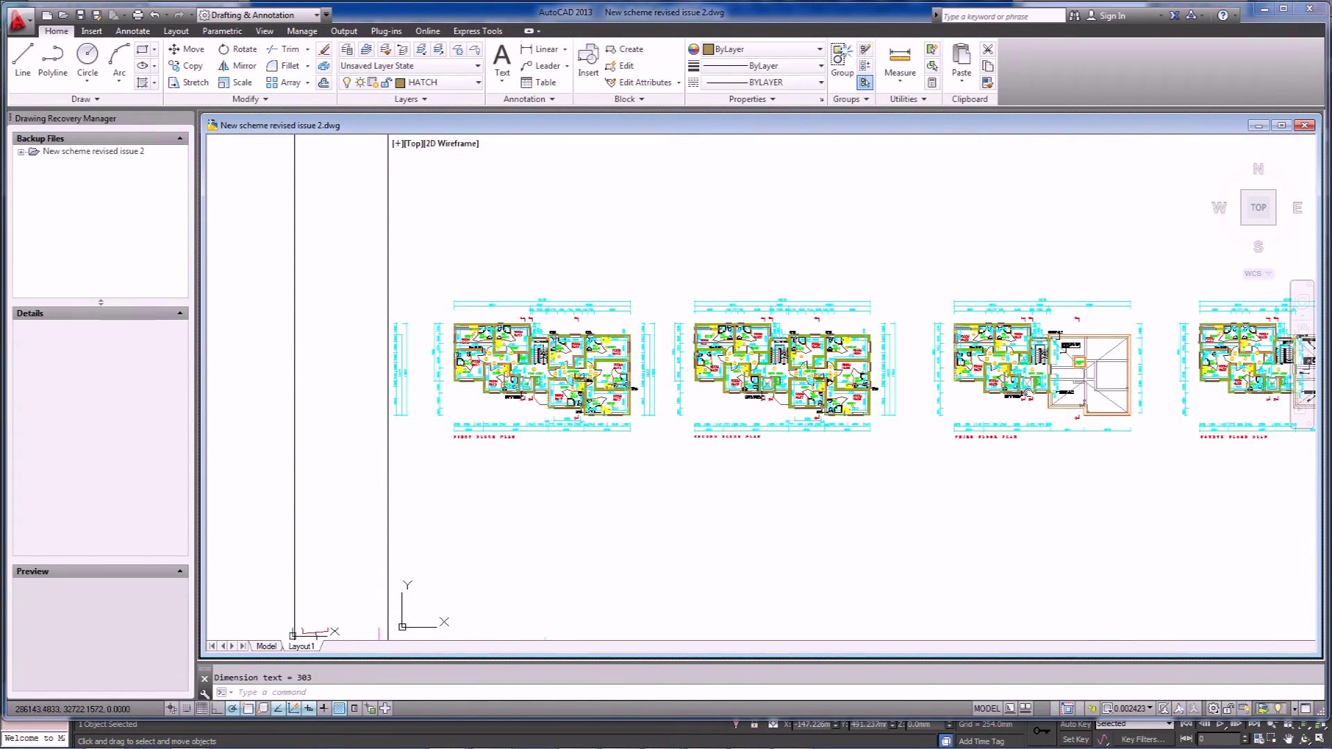
pyautogui.scroll(-4, 333, 423)
pyautogui.scroll(10, 505, 435)
pyautogui.moveTo(504, 437); pyautogui.dragTo(791, 439, button='middle')
pyautogui.scroll(-2, 791, 439)
pyautogui.moveTo(479, 340); pyautogui.dragTo(807, 441, button='middle')
pyautogui.moveTo(431, 429)
pyautogui.mouseDown(button='middle')
pyautogui.moveTo(790, 428)
pyautogui.moveTo(815, 416)
pyautogui.mouseUp(button='middle')
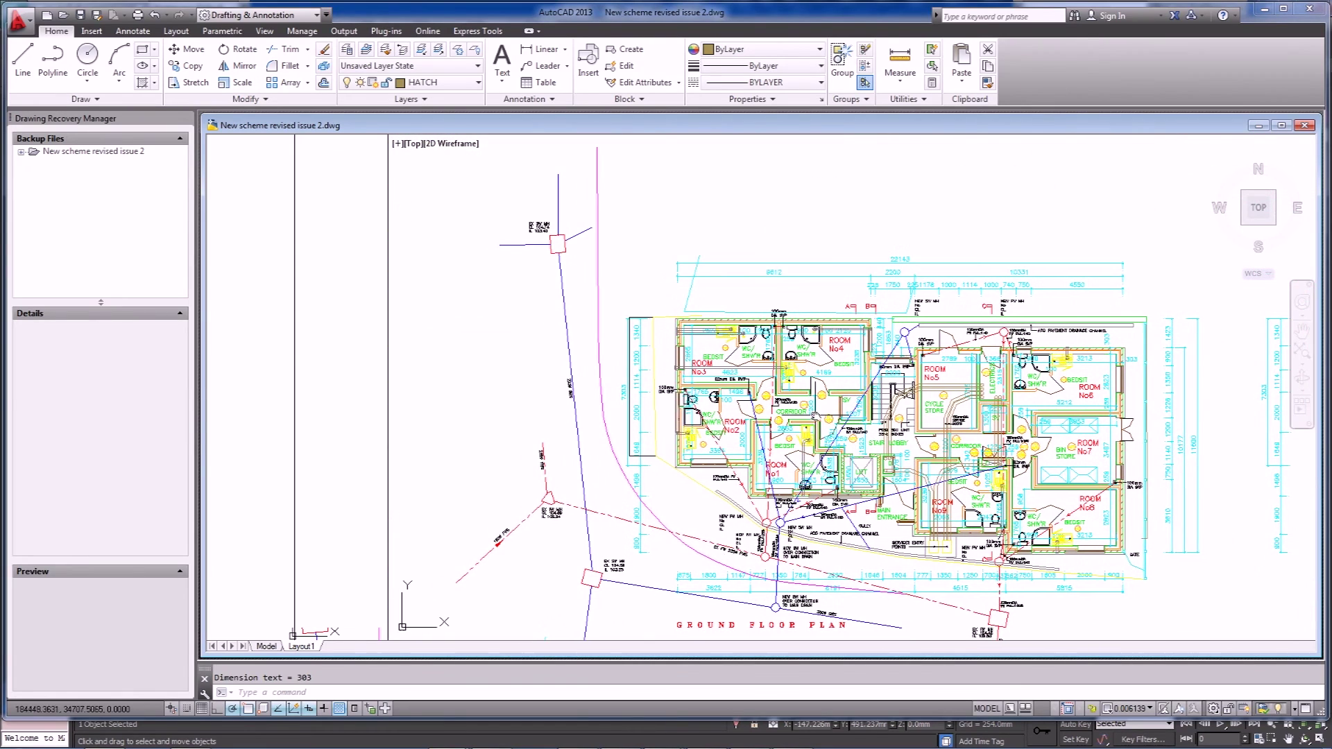
# - Leave the viewport for paper space and look over the sheet of elevations and sections
pyautogui.doubleClick(342, 404)
pyautogui.scroll(-4, 377, 444)
pyautogui.click(362, 429)
pyautogui.scroll(-4, 750, 468)
pyautogui.scroll(-2, 762, 470)
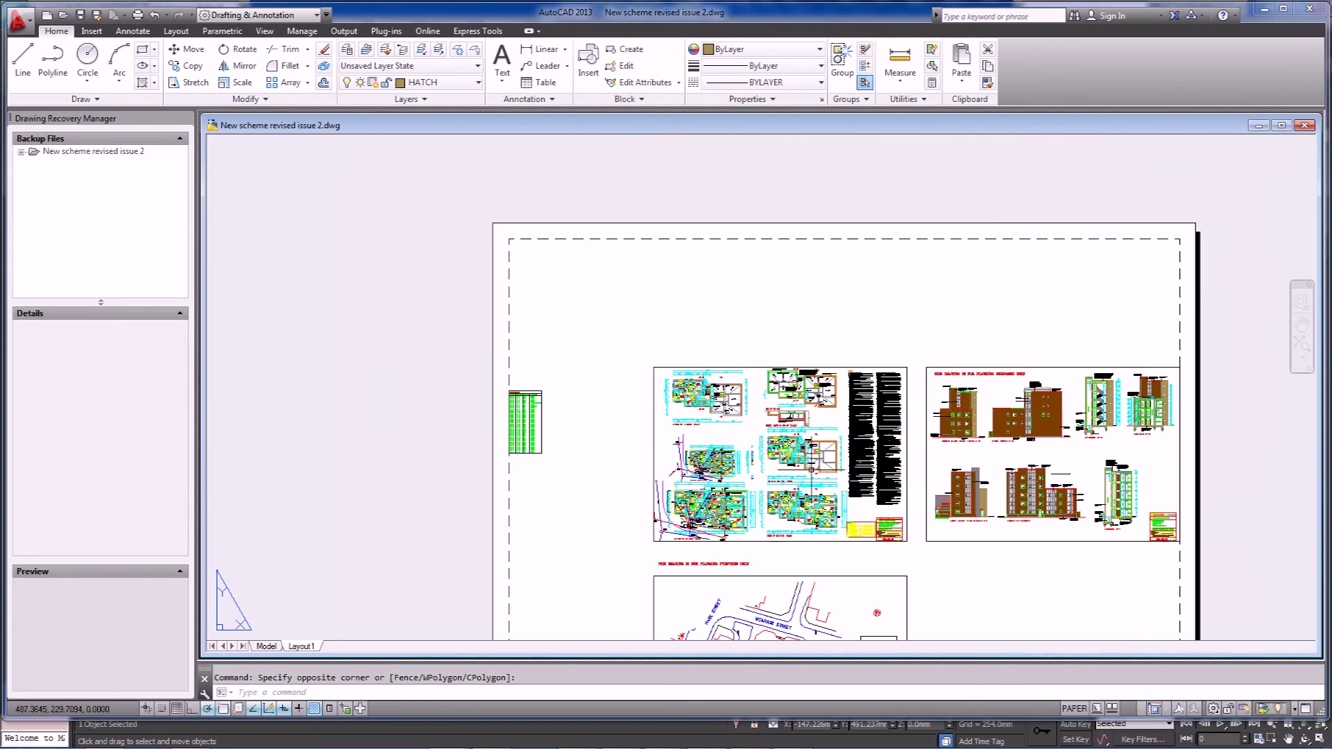
pyautogui.moveTo(1154, 398); pyautogui.dragTo(659, 321, button='middle')
pyautogui.scroll(2, 659, 320)
pyautogui.moveTo(415, 323); pyautogui.dragTo(644, 326, button='middle')
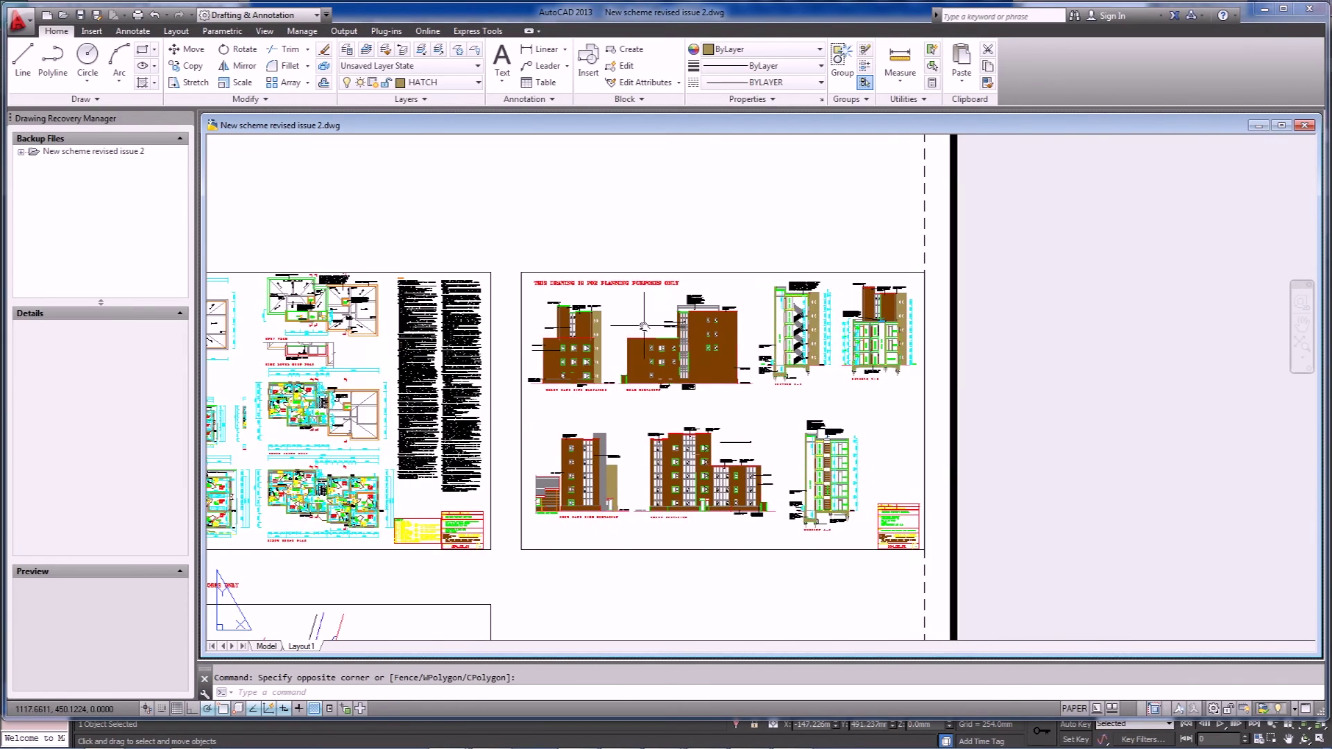
pyautogui.scroll(2, 766, 321)
pyautogui.scroll(-1, 764, 430)
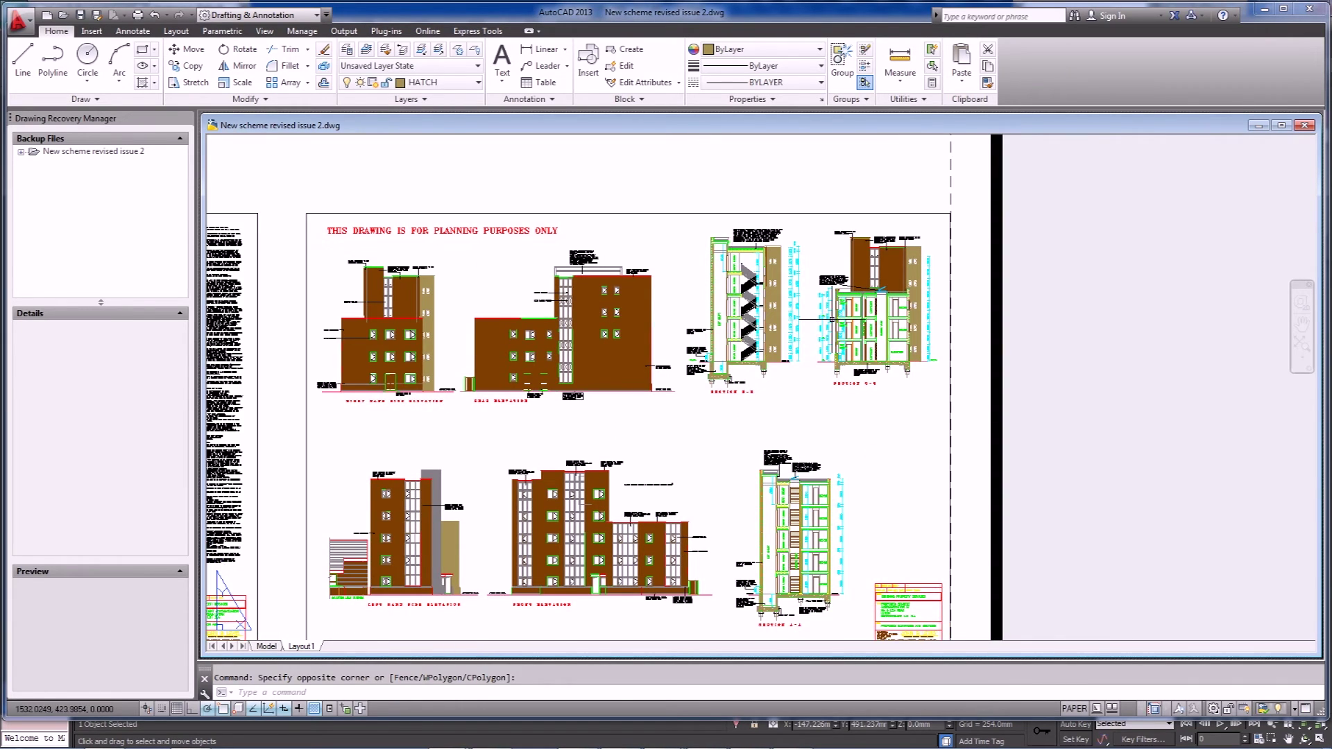
# - Examine the floor-to-ceiling height dimension of the upper WC/shower room in Section C-C
pyautogui.scroll(2, 832, 319)
pyautogui.moveTo(800, 473); pyautogui.dragTo(813, 444, button='middle')
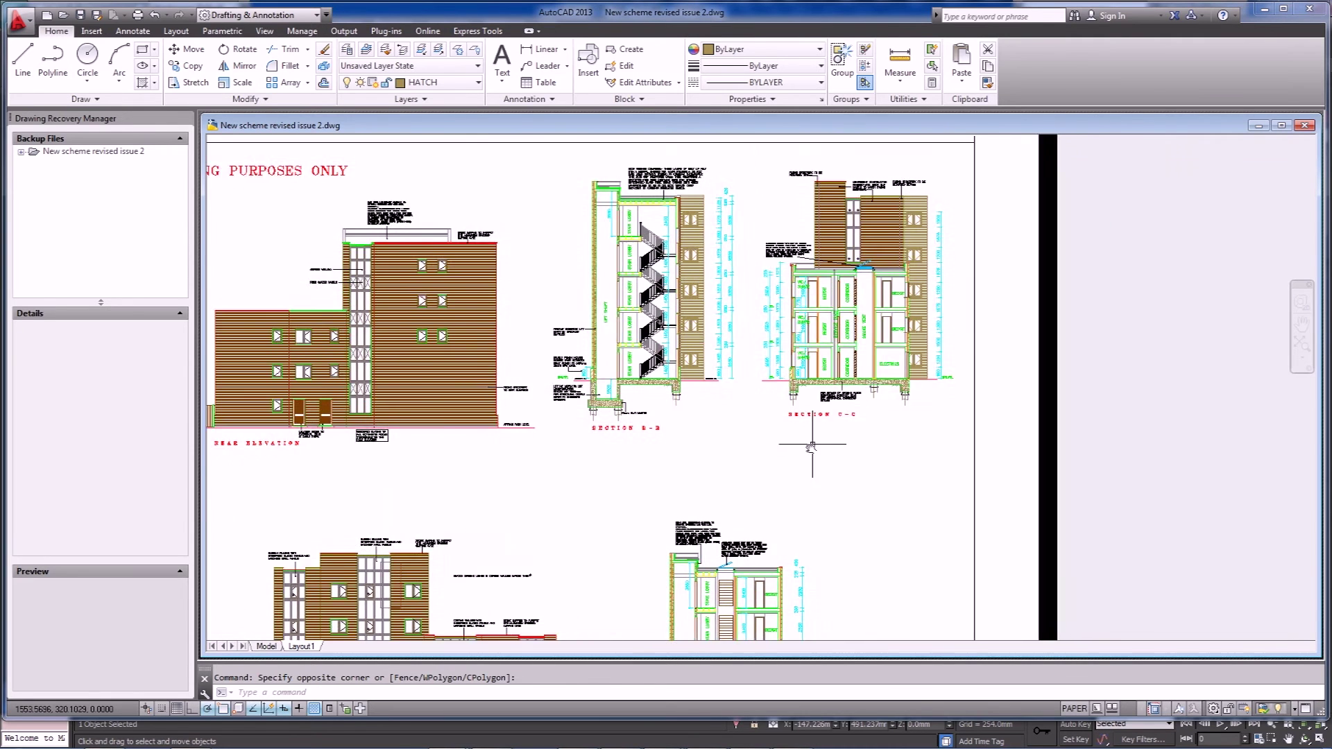
pyautogui.scroll(2, 824, 312)
pyautogui.moveTo(762, 250); pyautogui.dragTo(743, 355, button='middle')
pyautogui.scroll(1, 744, 352)
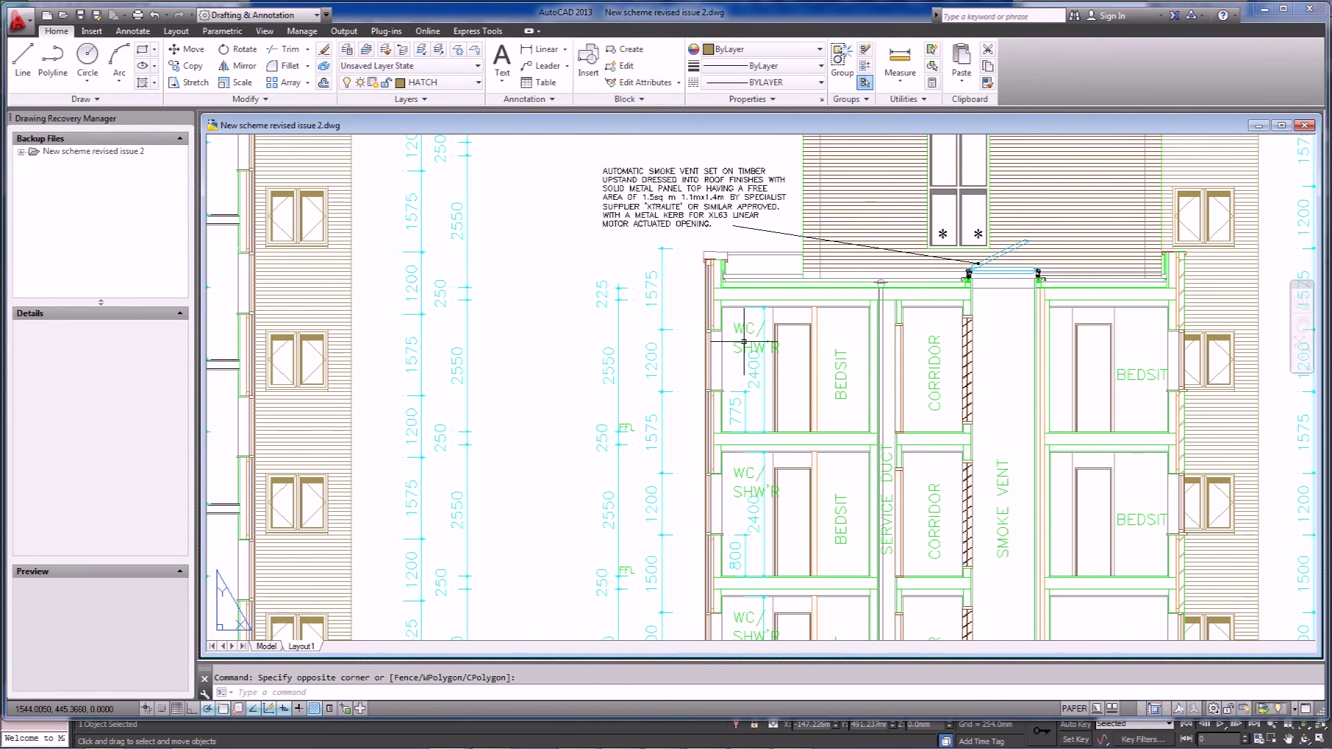
pyautogui.scroll(2, 778, 400)
pyautogui.scroll(2, 694, 391)
pyautogui.moveTo(692, 391)
pyautogui.mouseDown(button='middle')
pyautogui.moveTo(610, 386)
pyautogui.moveTo(647, 340)
pyautogui.mouseUp(button='middle')
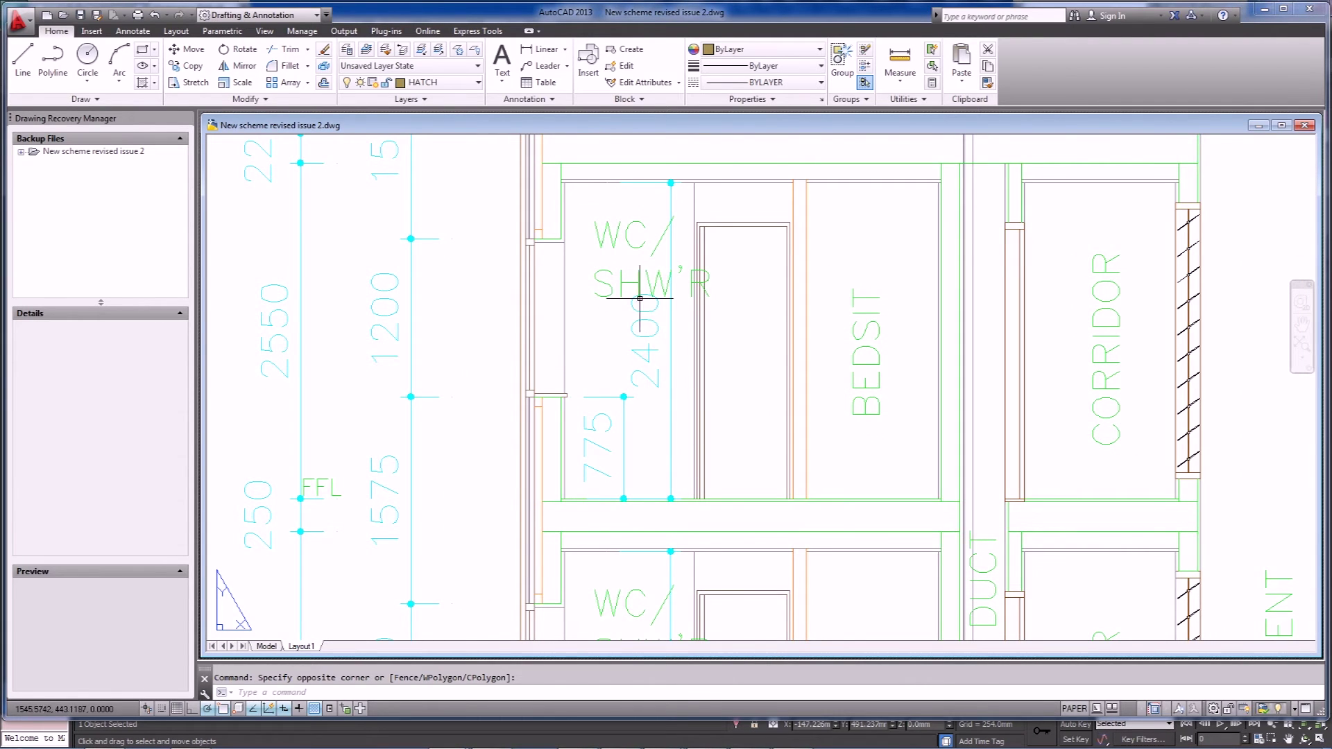
# - Switch back to 3ds Max, set the walls' Extrude amount to 2400 mm, turn off snapping and activate the perspective view
pyautogui.moveTo(486, 744)
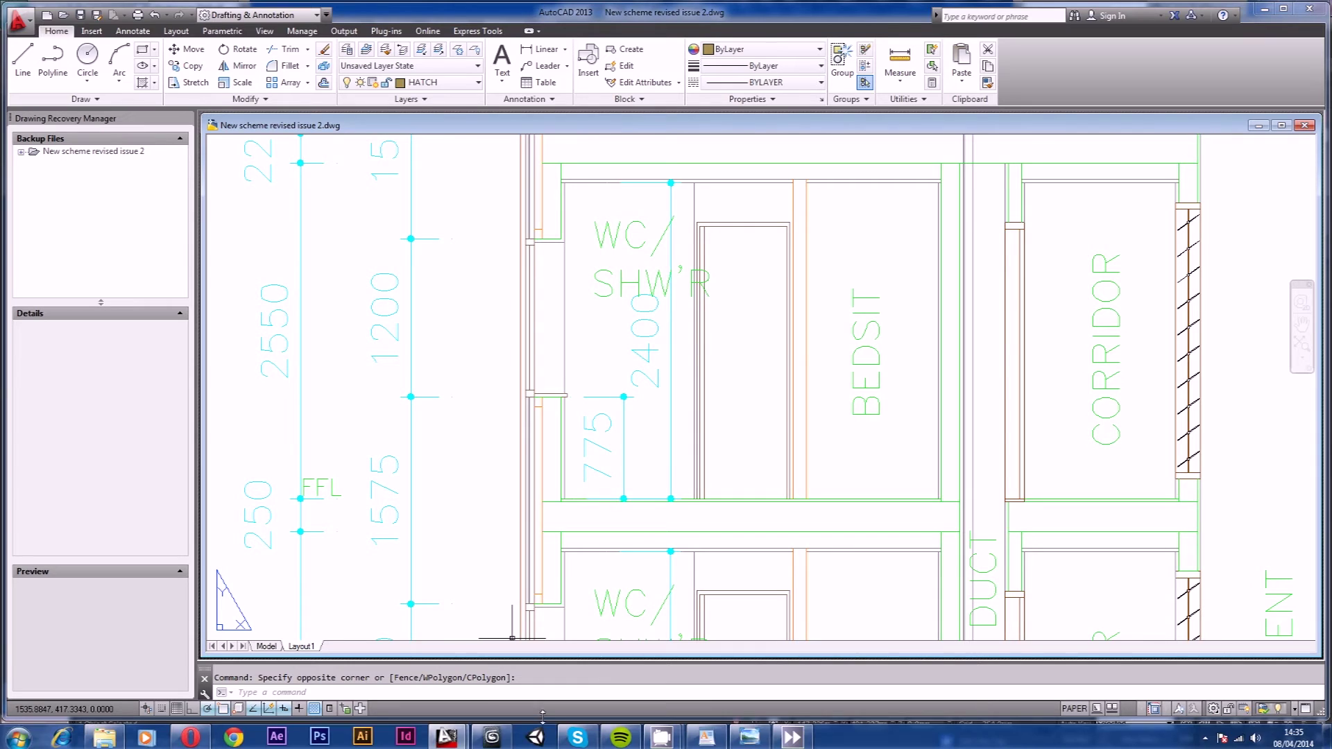
pyautogui.click(490, 735)
pyautogui.write('2400')
pyautogui.press('Return')
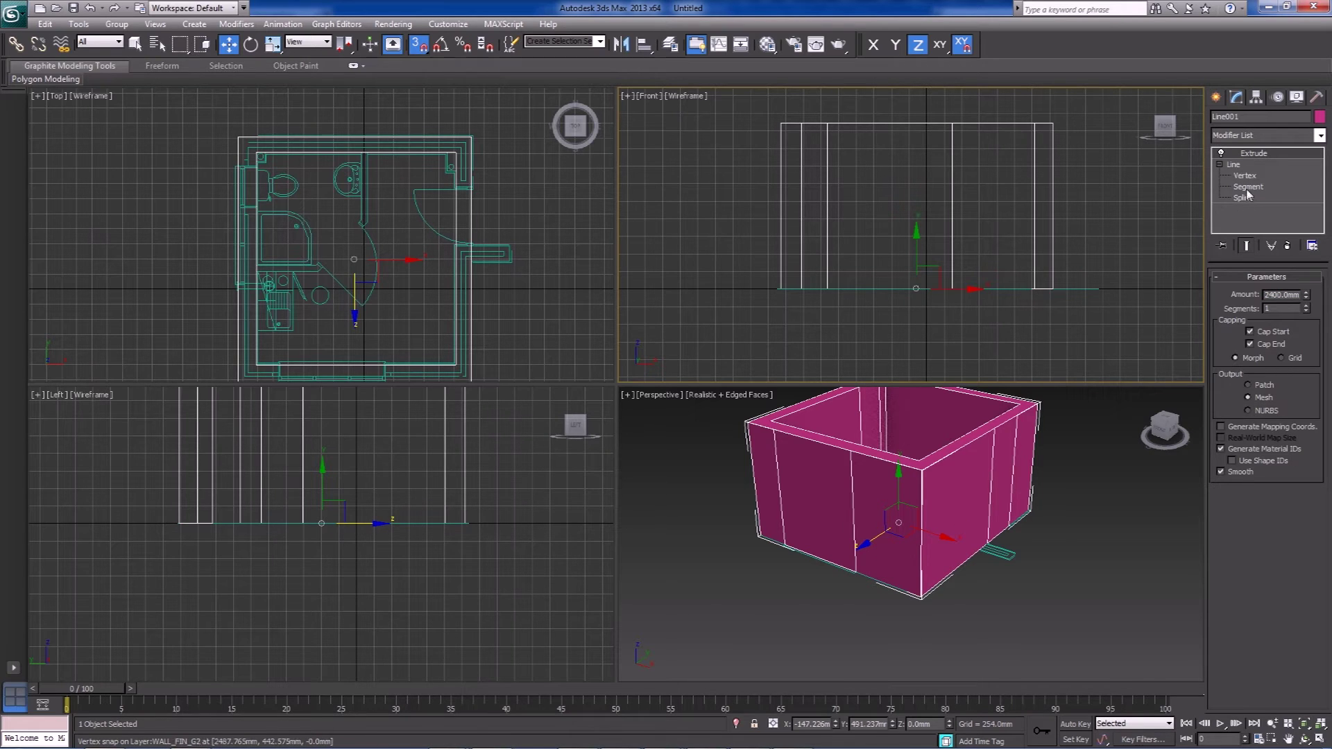
pyautogui.press('s')
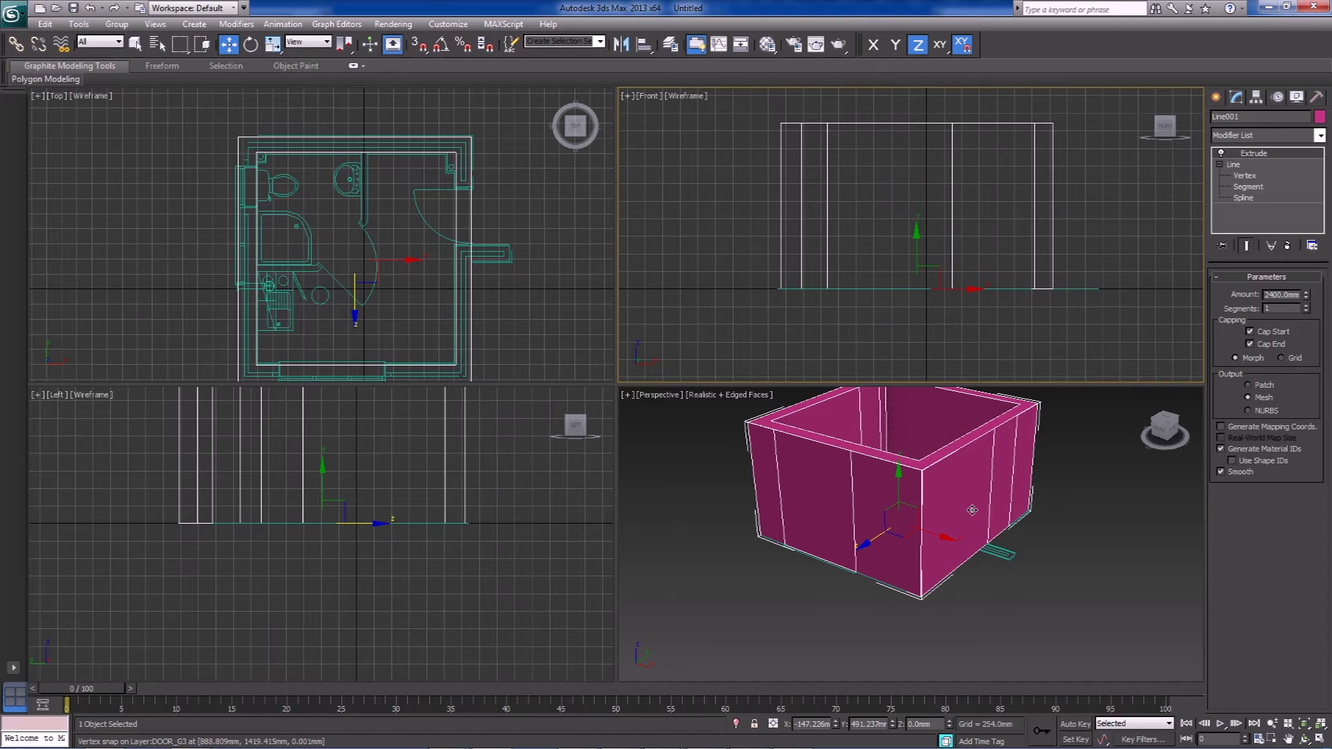
pyautogui.click(971, 510)
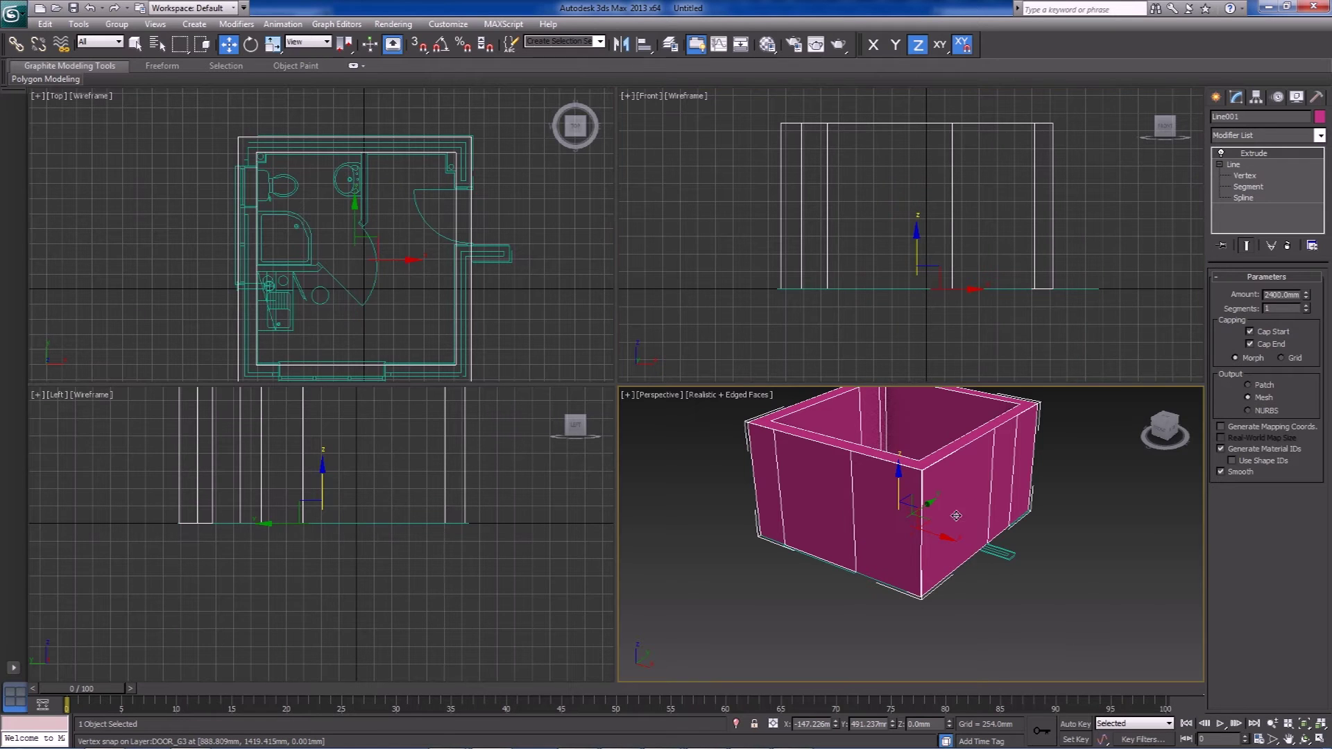
# - Convert the extruded walls to an Editable Poly and enter edge editing
pyautogui.rightClick(1080, 503)
pyautogui.moveTo(1069, 632)
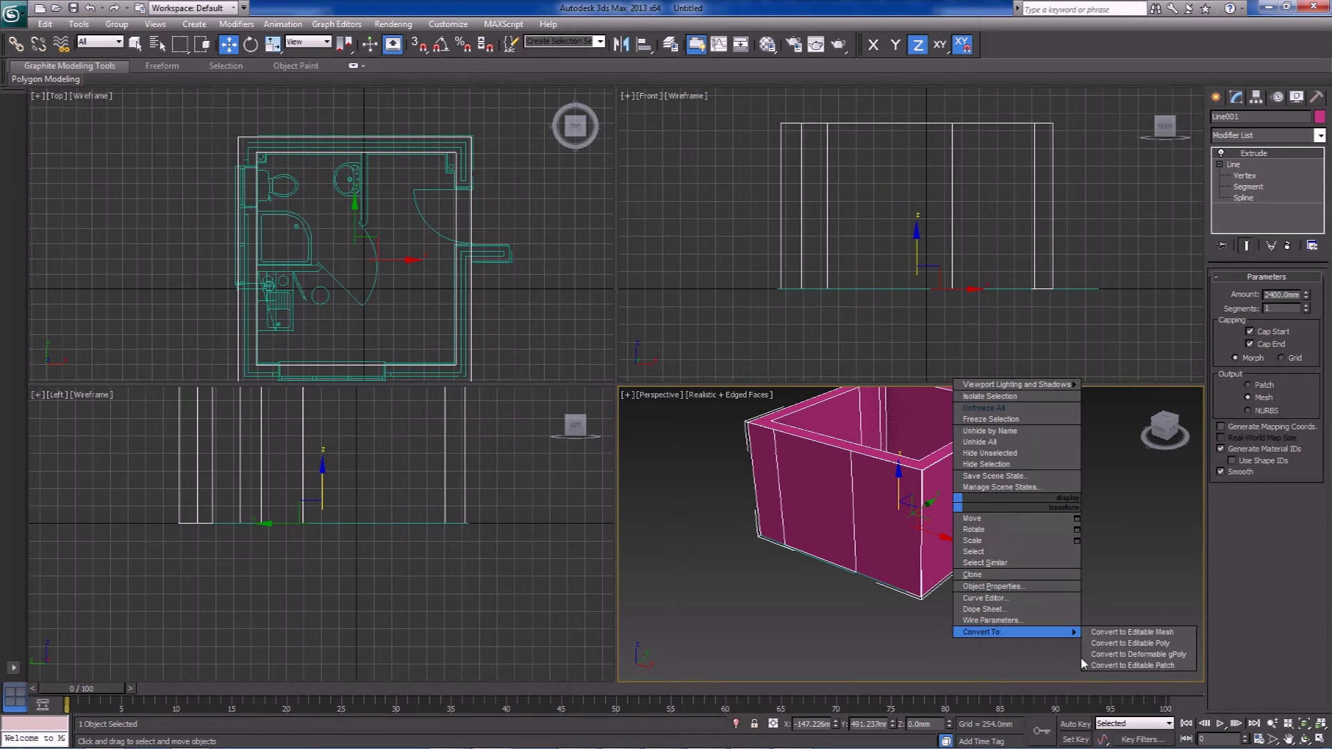
pyautogui.click(1130, 643)
pyautogui.click(1250, 290)
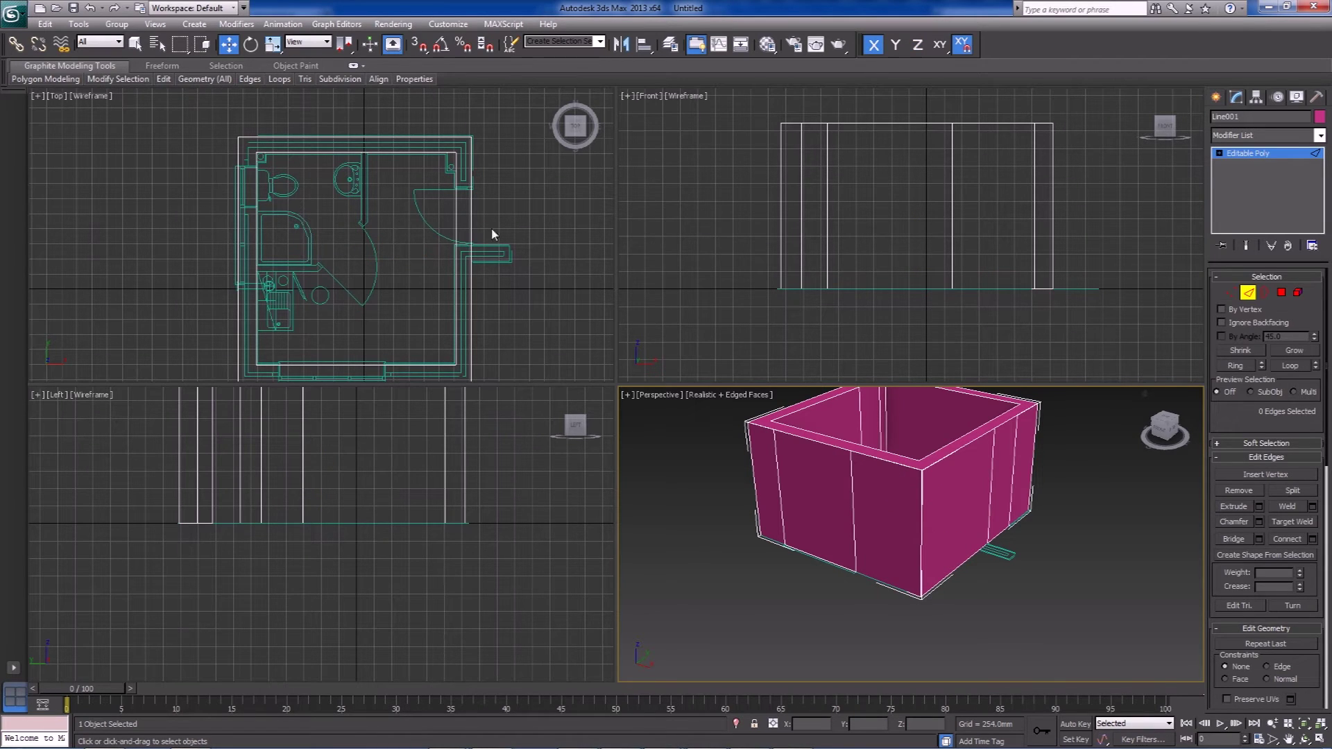
# - Connect all vertical wall edges with one horizontal edge loop, then try lowering the loop and undo that move
pyautogui.moveTo(242, 205); pyautogui.dragTo(242, 178, button='middle')
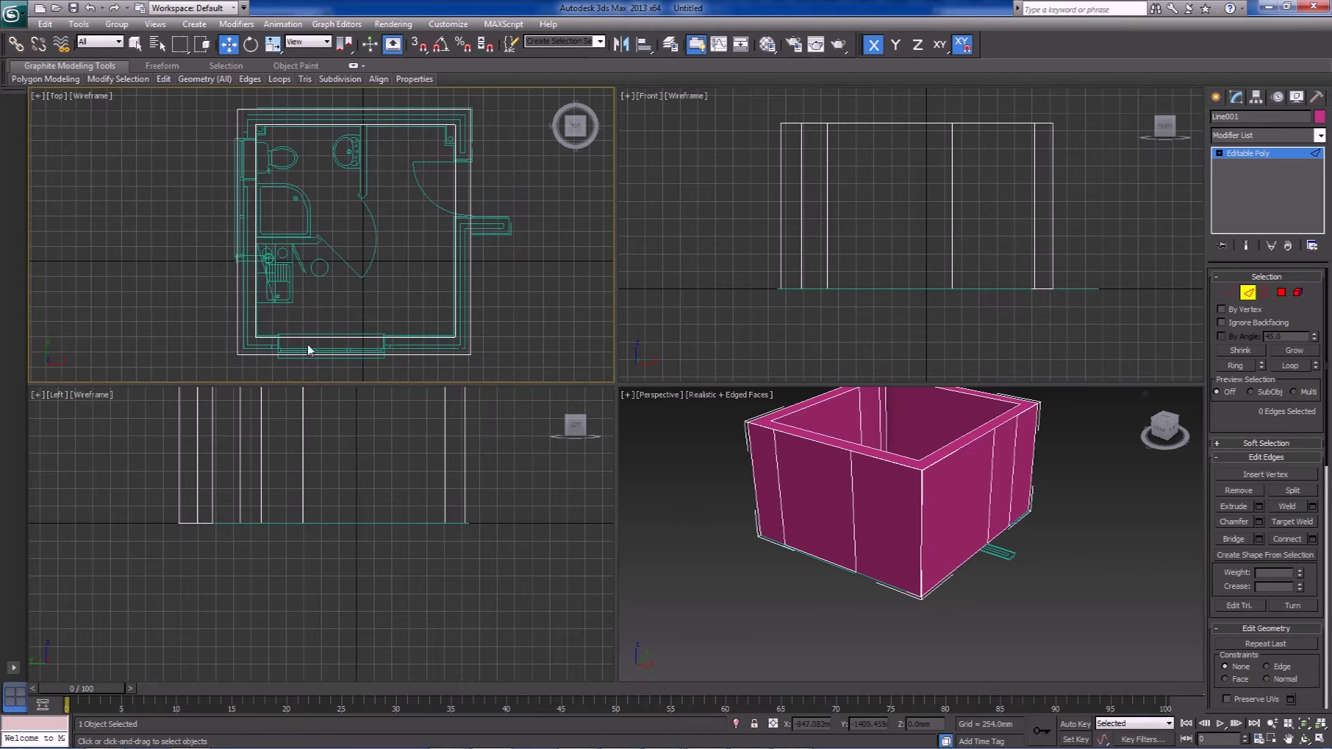
pyautogui.moveTo(724, 213); pyautogui.dragTo(1130, 251)
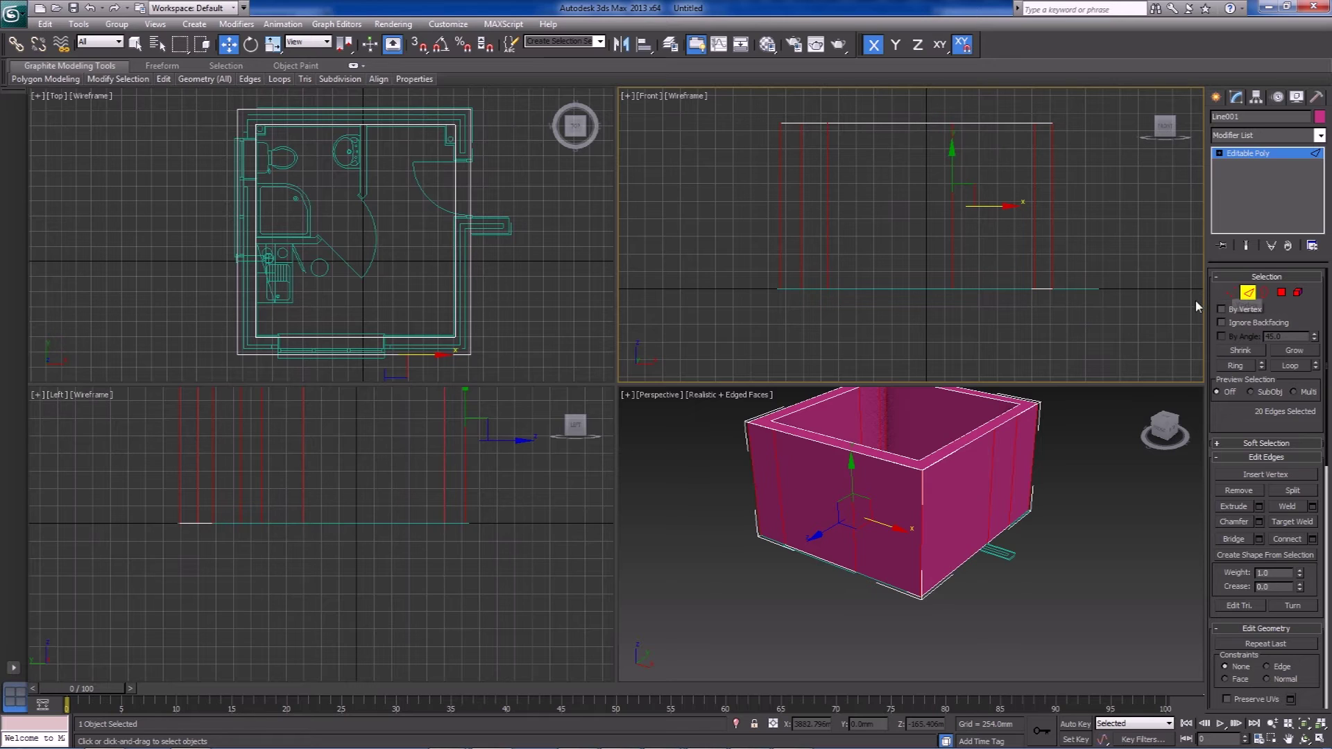
pyautogui.moveTo(694, 186); pyautogui.dragTo(1255, 220)
pyautogui.click(924, 551)
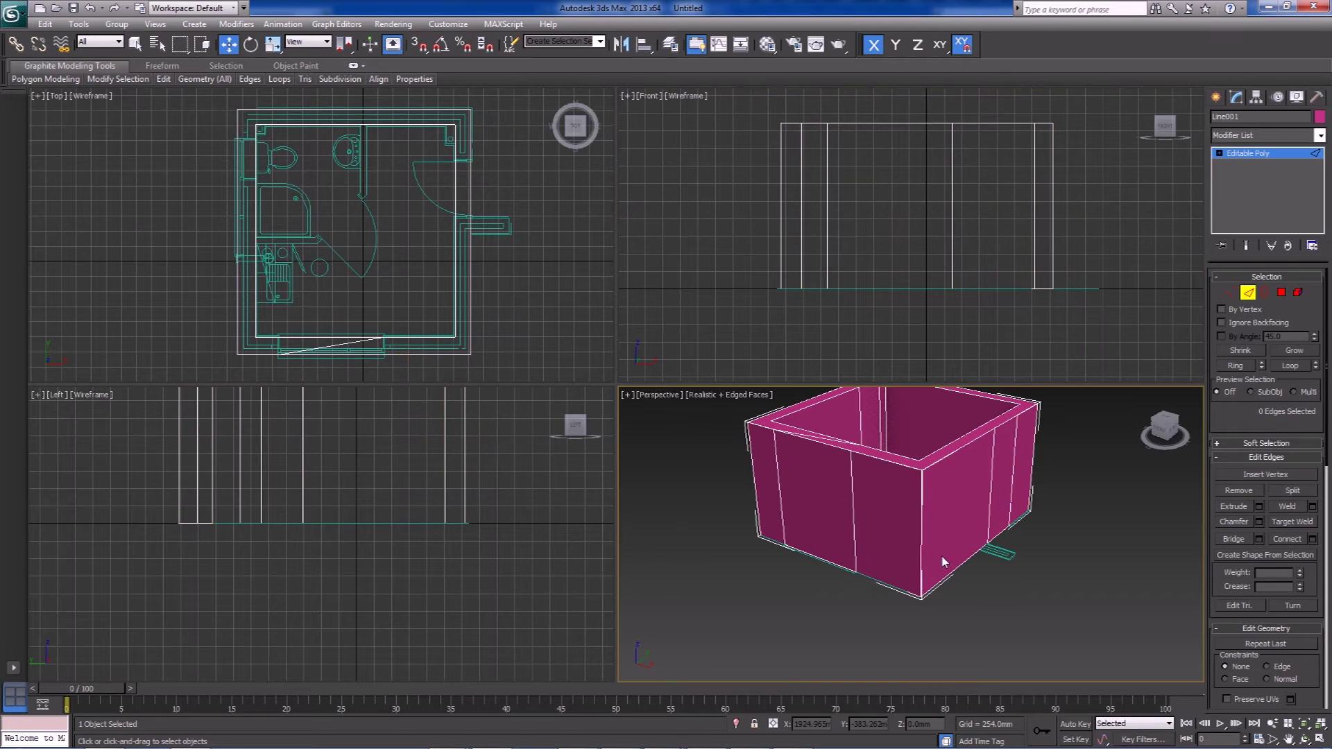
pyautogui.click(1236, 370)
pyautogui.click(595, 251)
pyautogui.moveTo(715, 209); pyautogui.dragTo(859, 211)
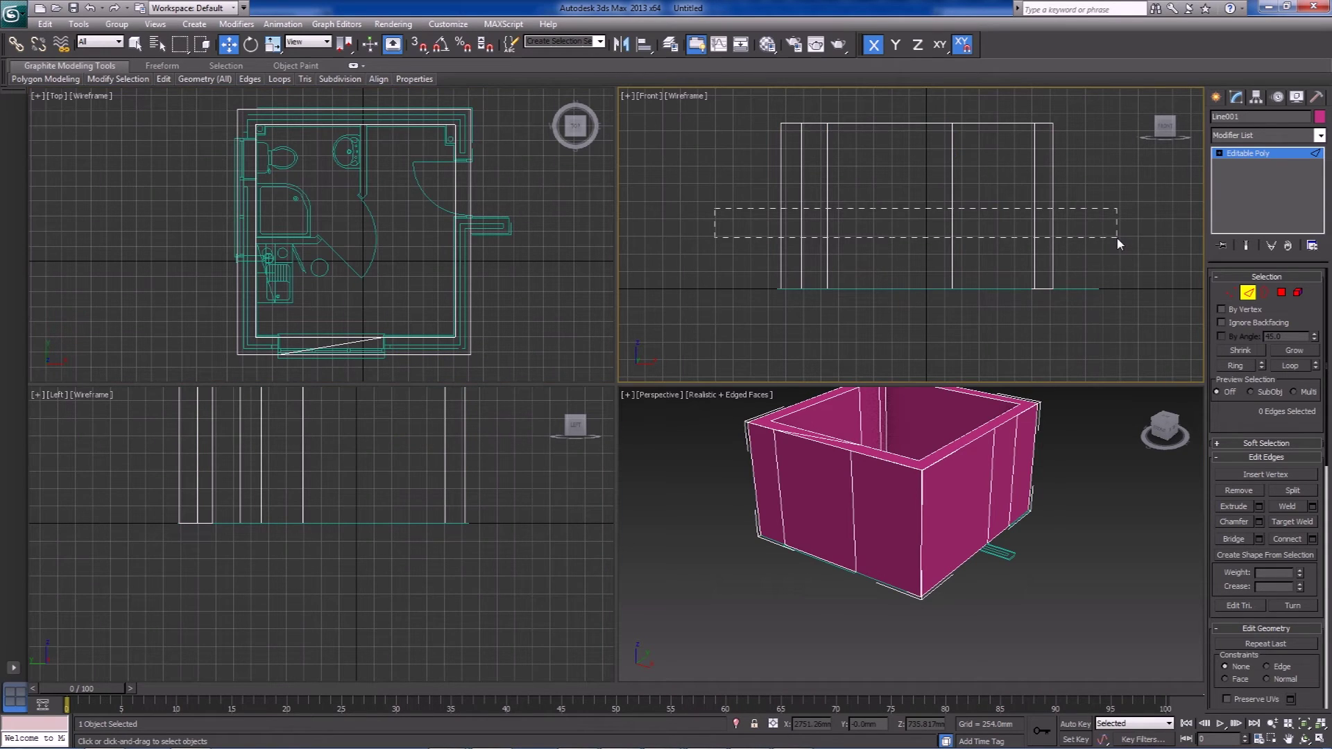
pyautogui.moveTo(1117, 238); pyautogui.dragTo(1117, 238)
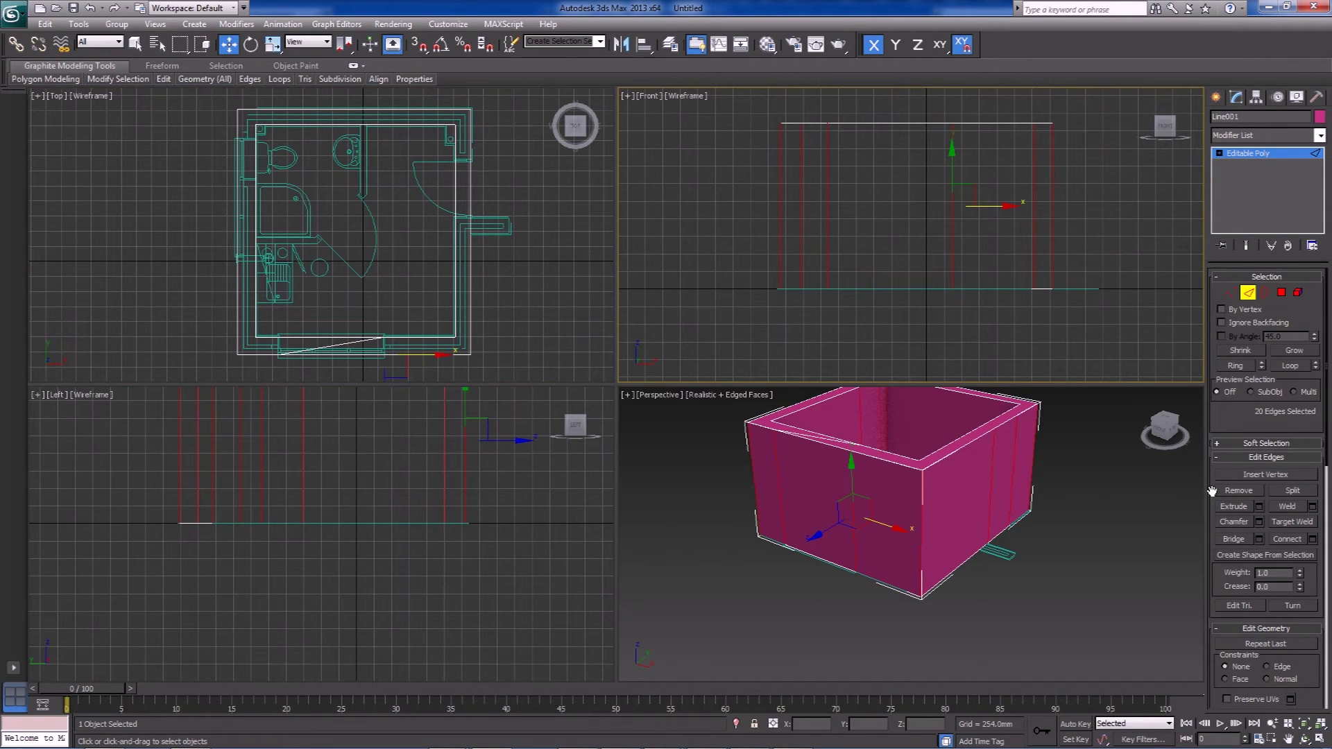
pyautogui.click(1288, 540)
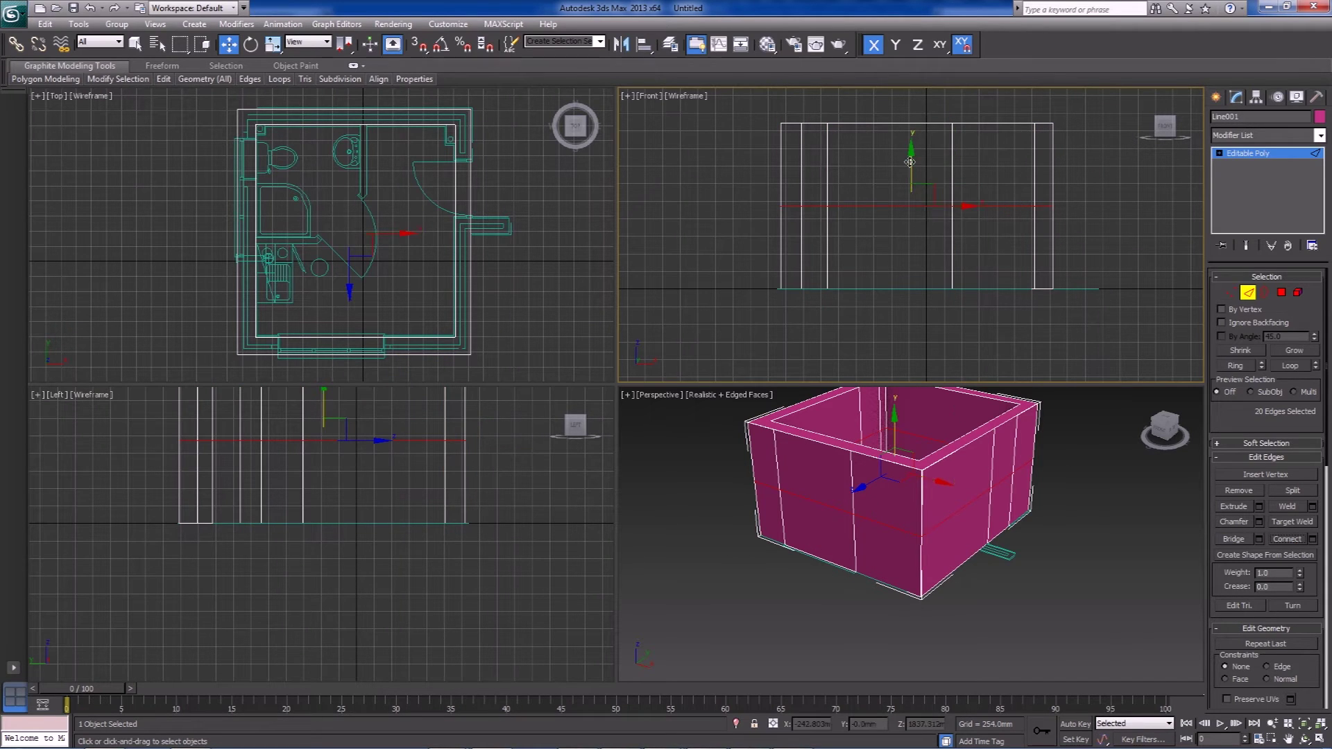
pyautogui.moveTo(911, 150); pyautogui.dragTo(913, 206)
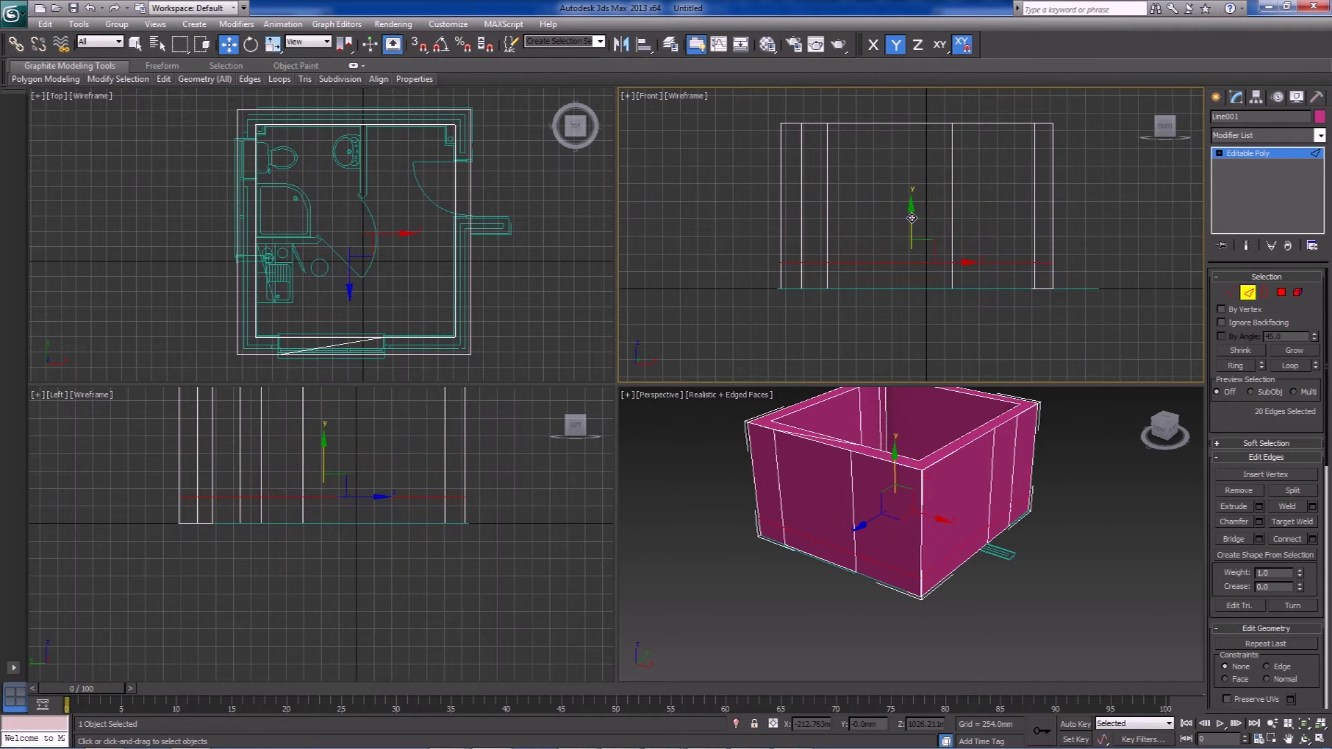
pyautogui.hotkey('ctrl', 'z')
# - Switch to AutoCAD to check the window sill height dimension in the section, and return to 3ds Max
pyautogui.moveTo(811, 746)
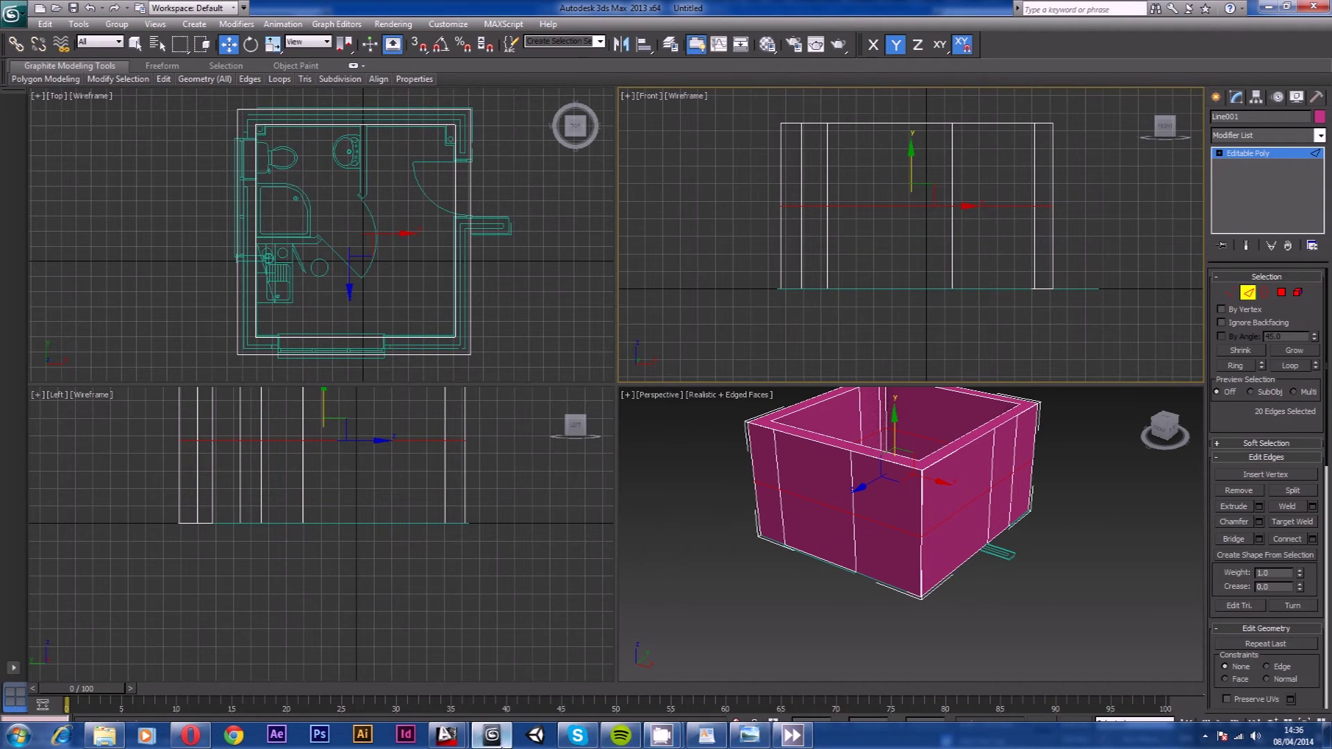
pyautogui.moveTo(446, 736)
pyautogui.click(387, 679)
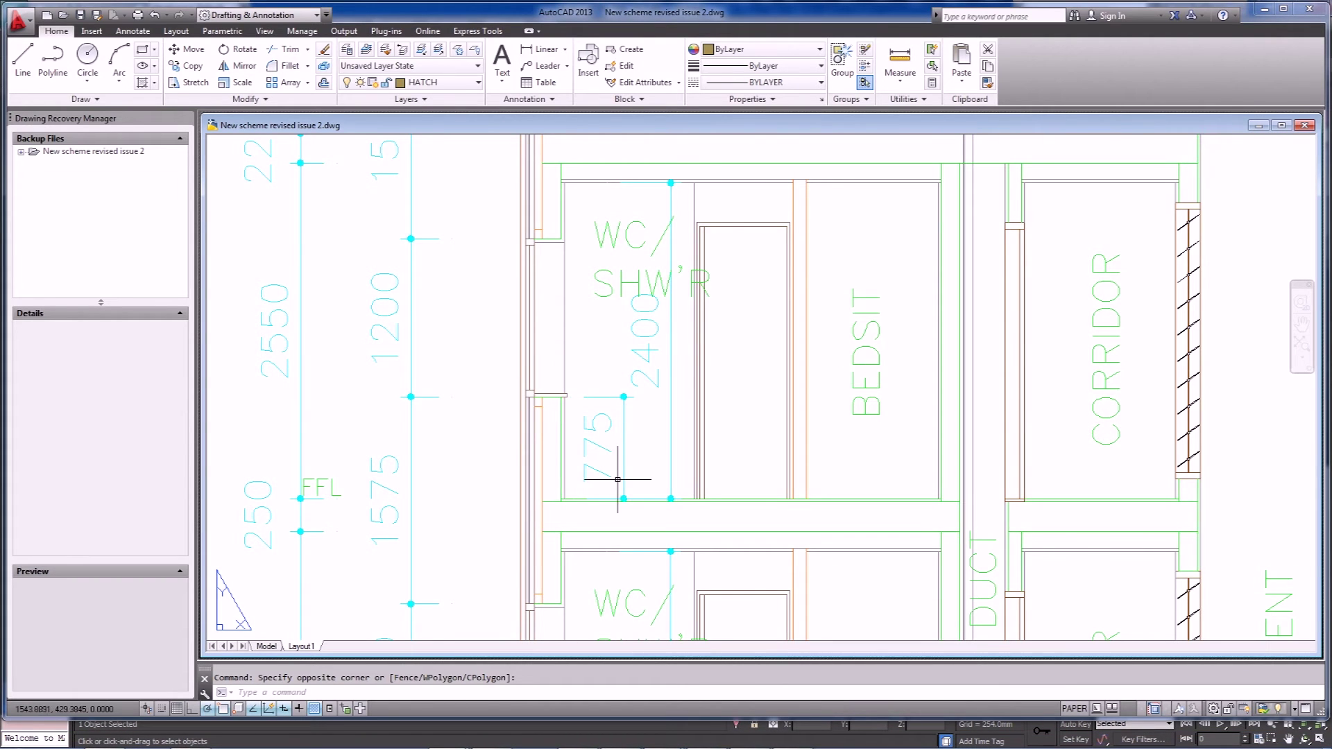
pyautogui.click(1264, 8)
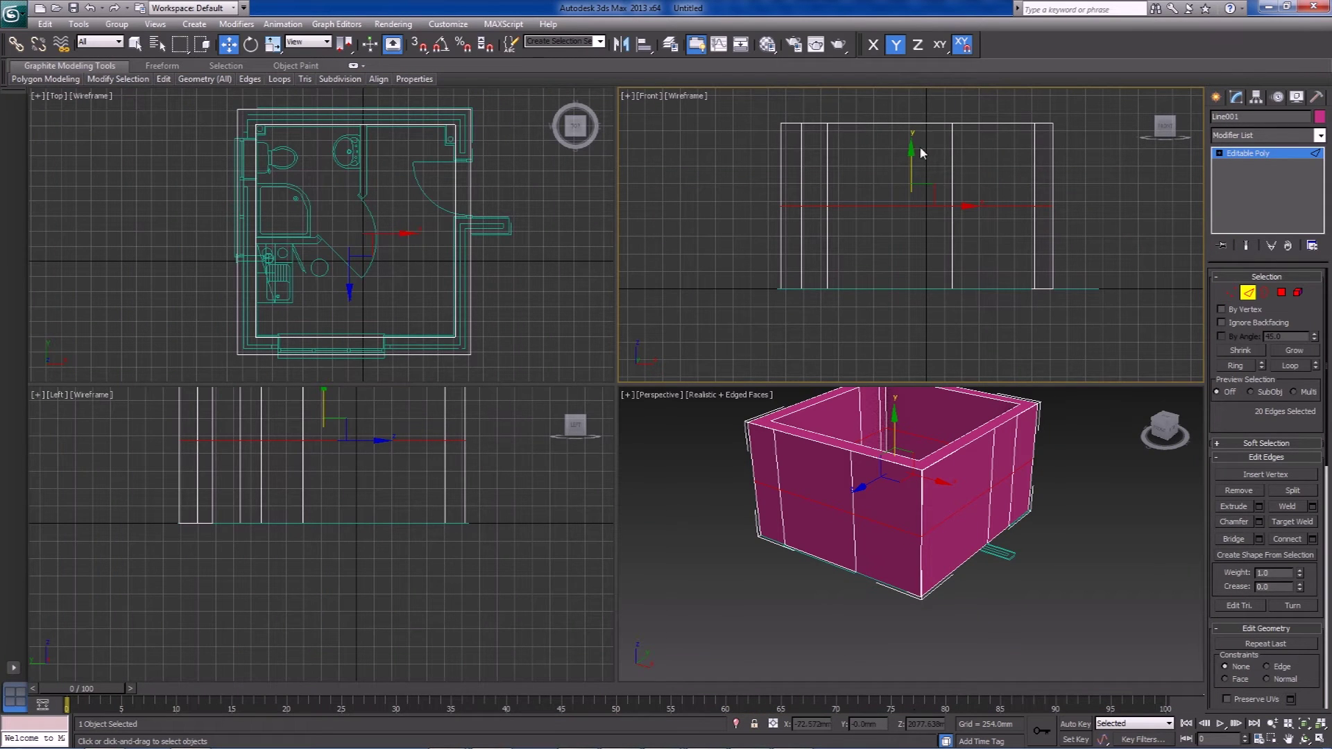
# - Lower the new edge loop on the walls, set the reference coordinate system to World, and leave edge editing
pyautogui.moveTo(912, 154); pyautogui.dragTo(912, 184)
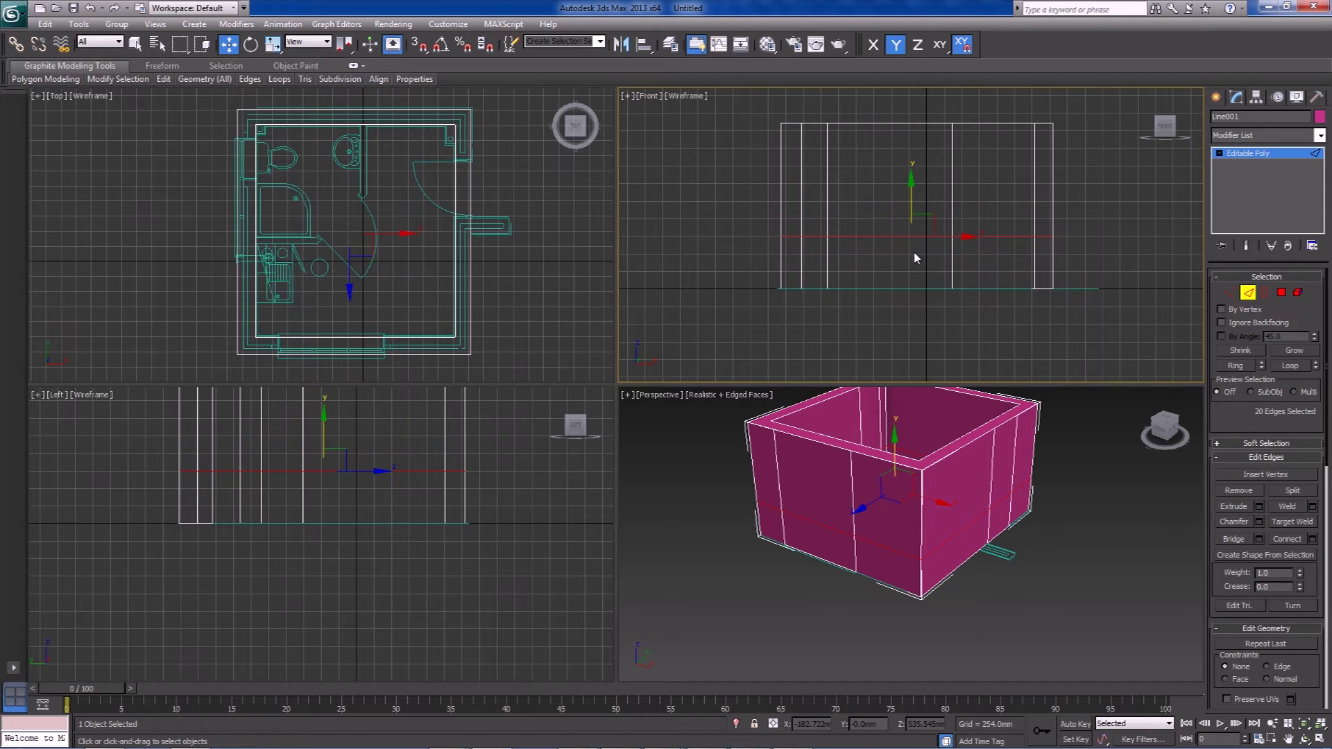
pyautogui.press('F12')
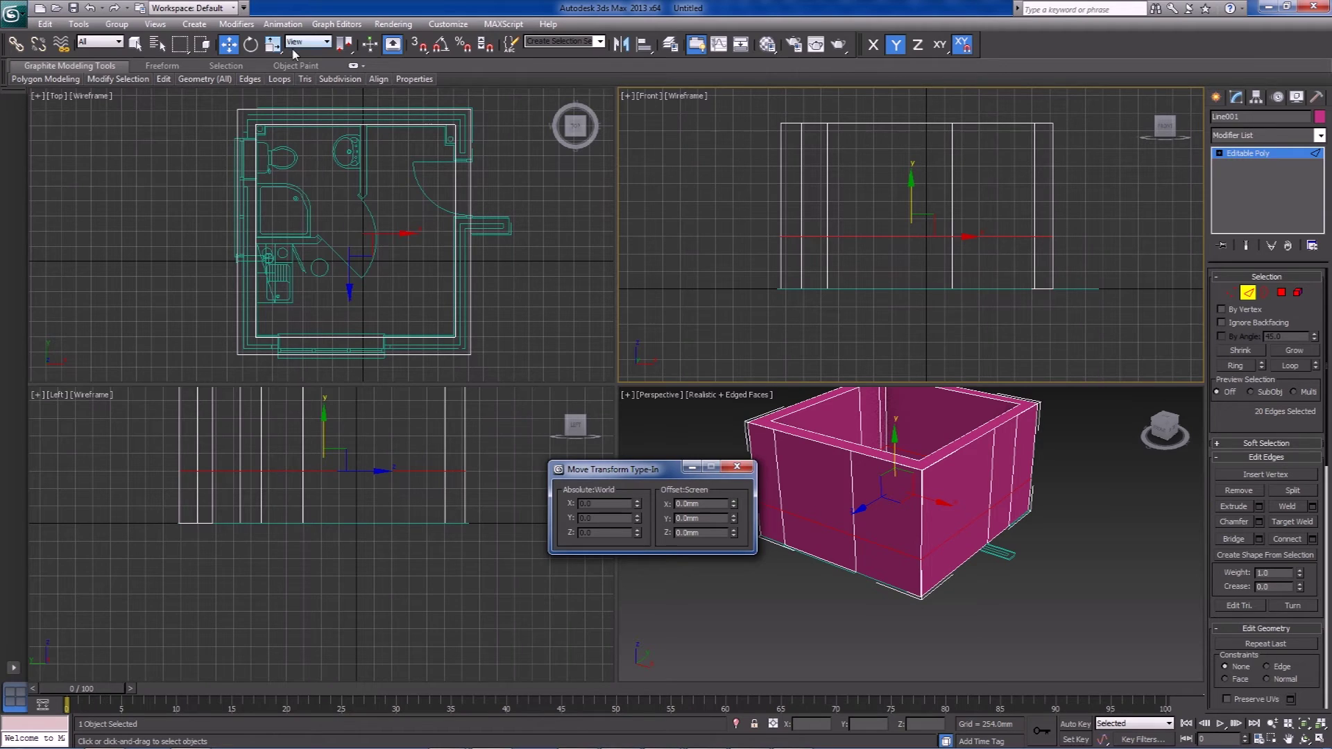
pyautogui.click(308, 42)
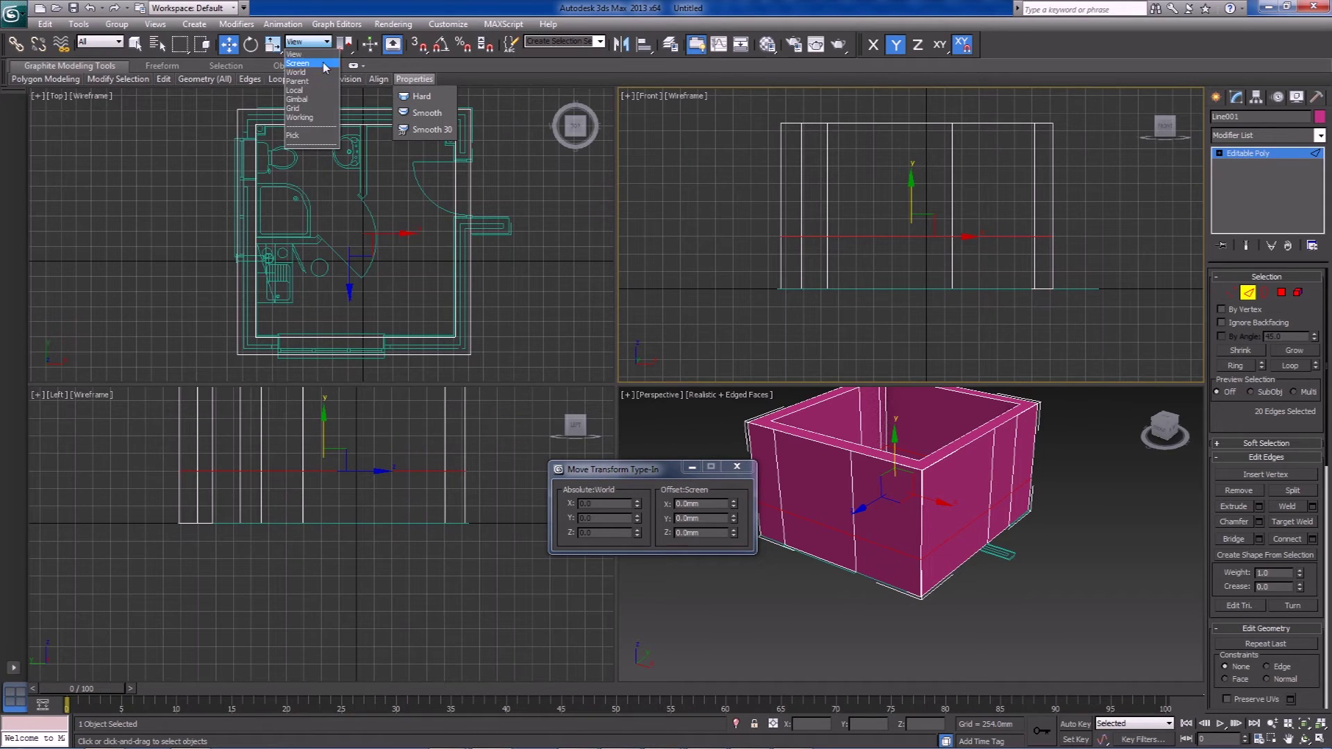
pyautogui.click(322, 72)
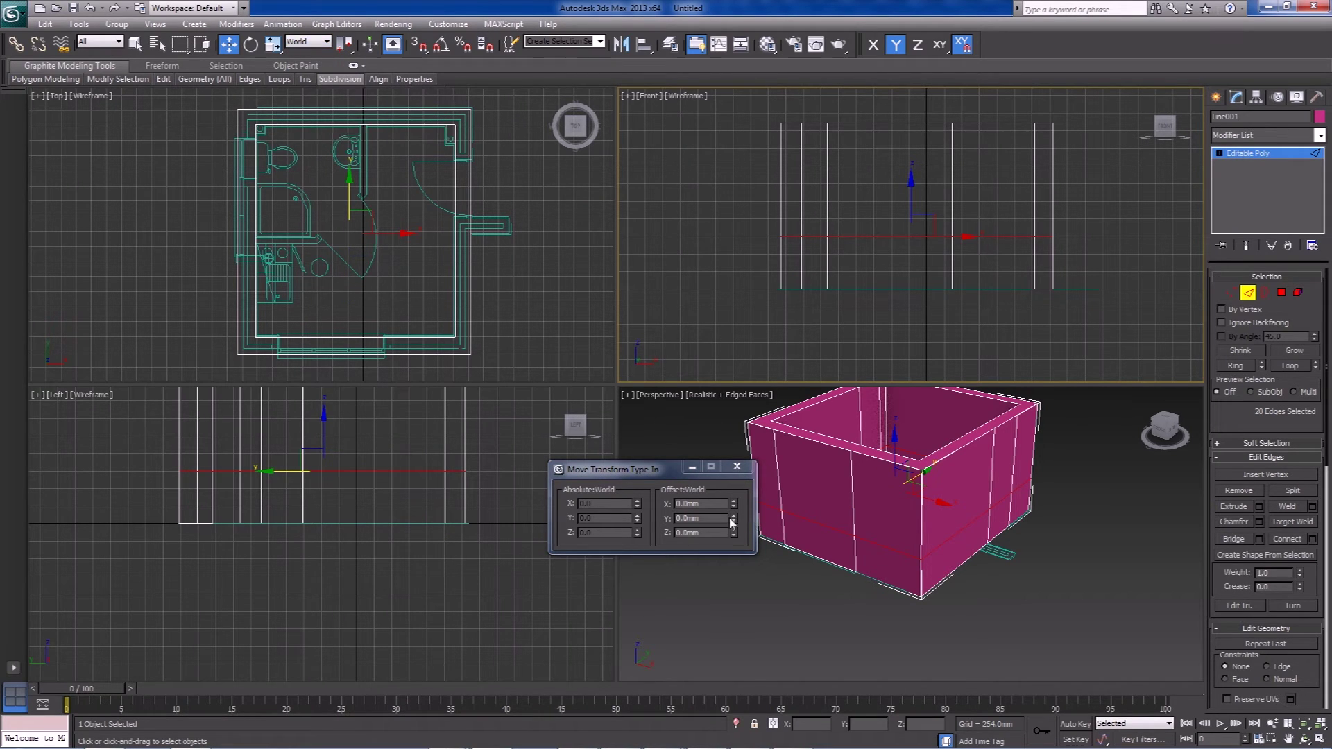
pyautogui.click(620, 521)
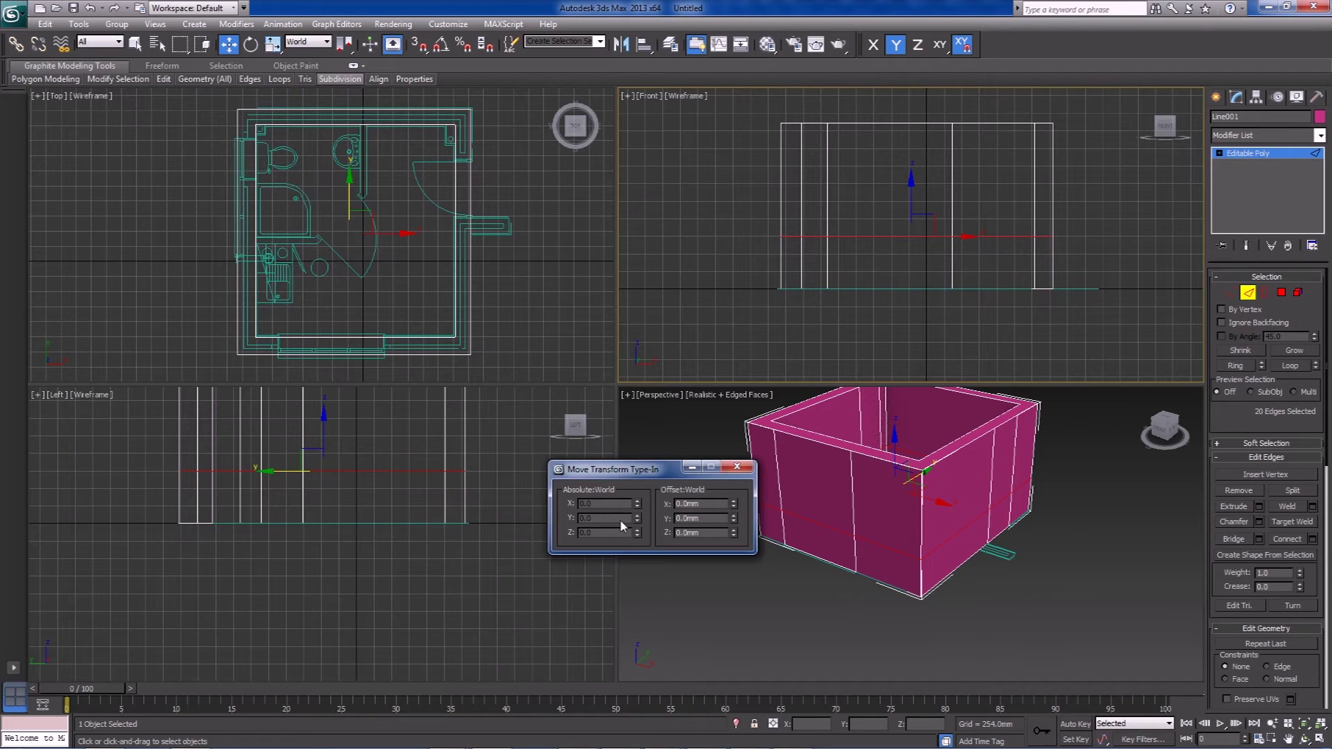
pyautogui.click(739, 467)
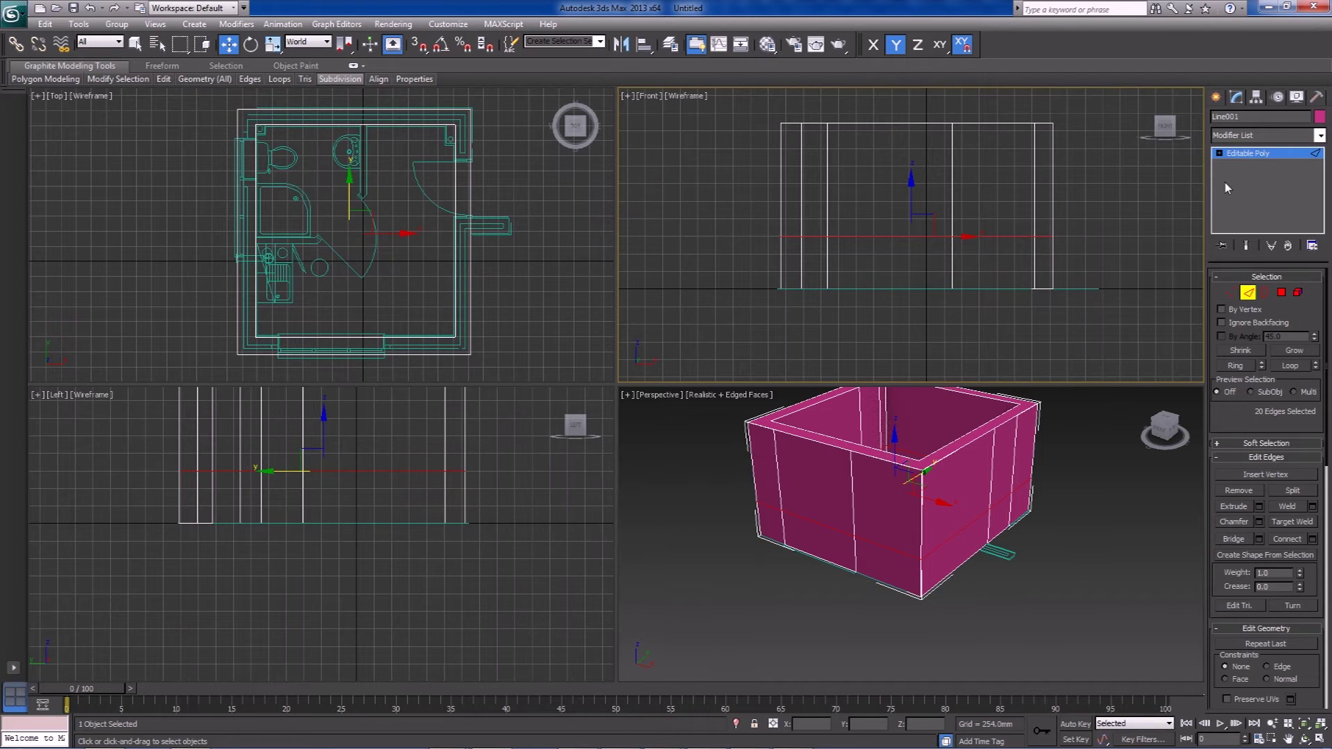
pyautogui.click(1235, 154)
# - Create a reference box about 853 × 806 × 969 mm beside the floor plan in the Top view
pyautogui.click(1216, 97)
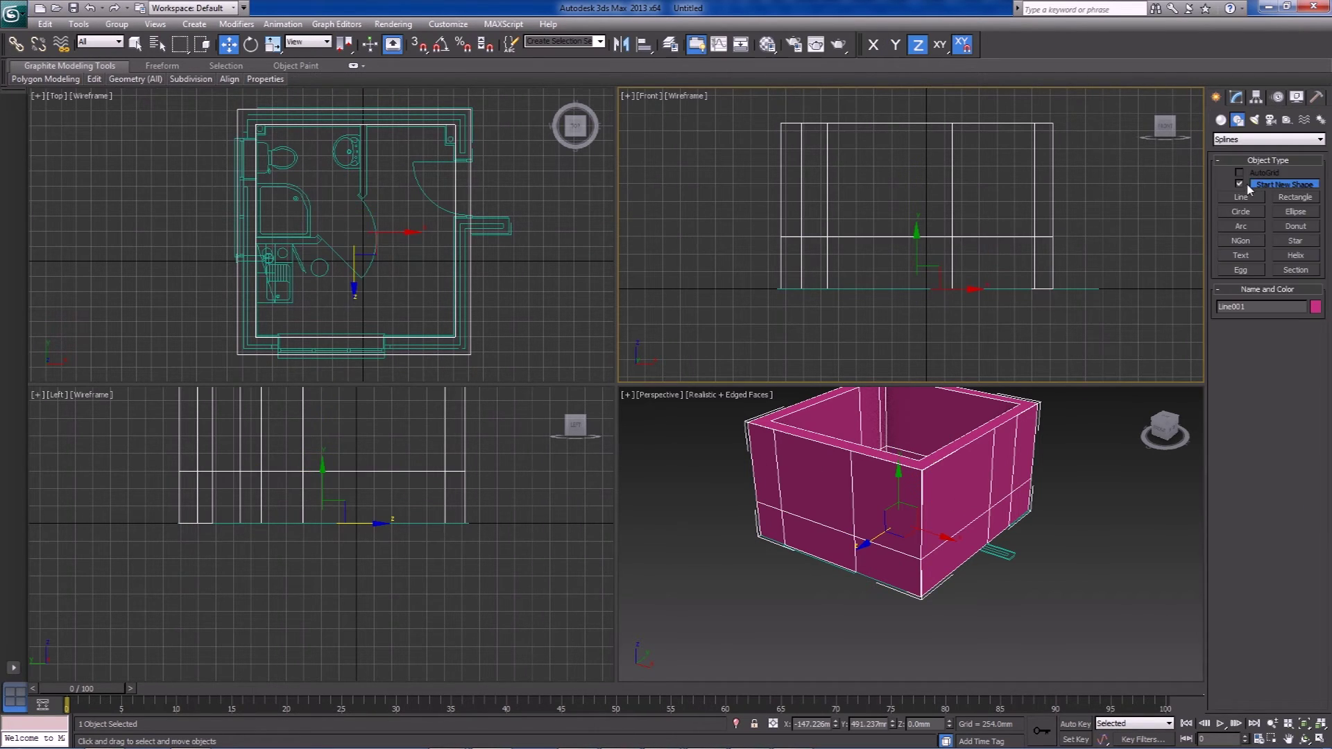
pyautogui.click(1221, 120)
pyautogui.click(1241, 186)
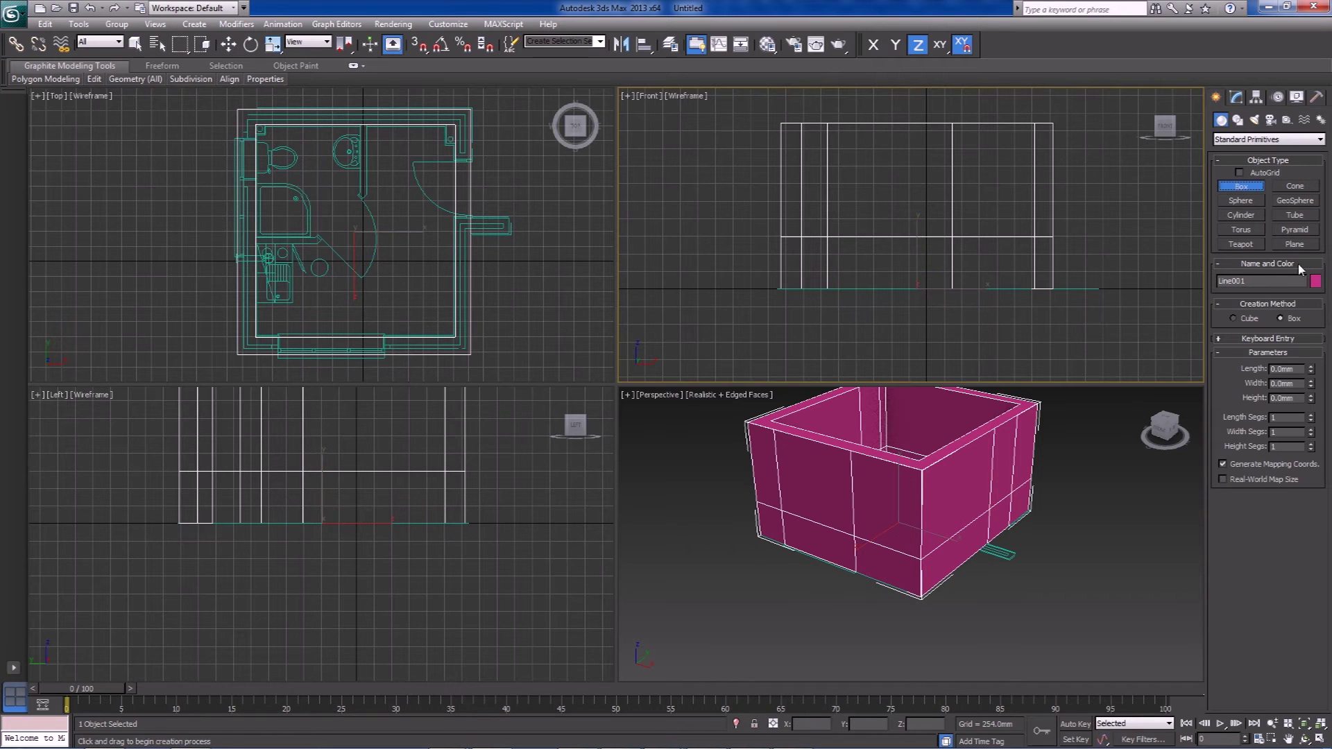
pyautogui.moveTo(153, 271); pyautogui.dragTo(294, 289, button='middle')
pyautogui.moveTo(294, 288); pyautogui.dragTo(343, 339)
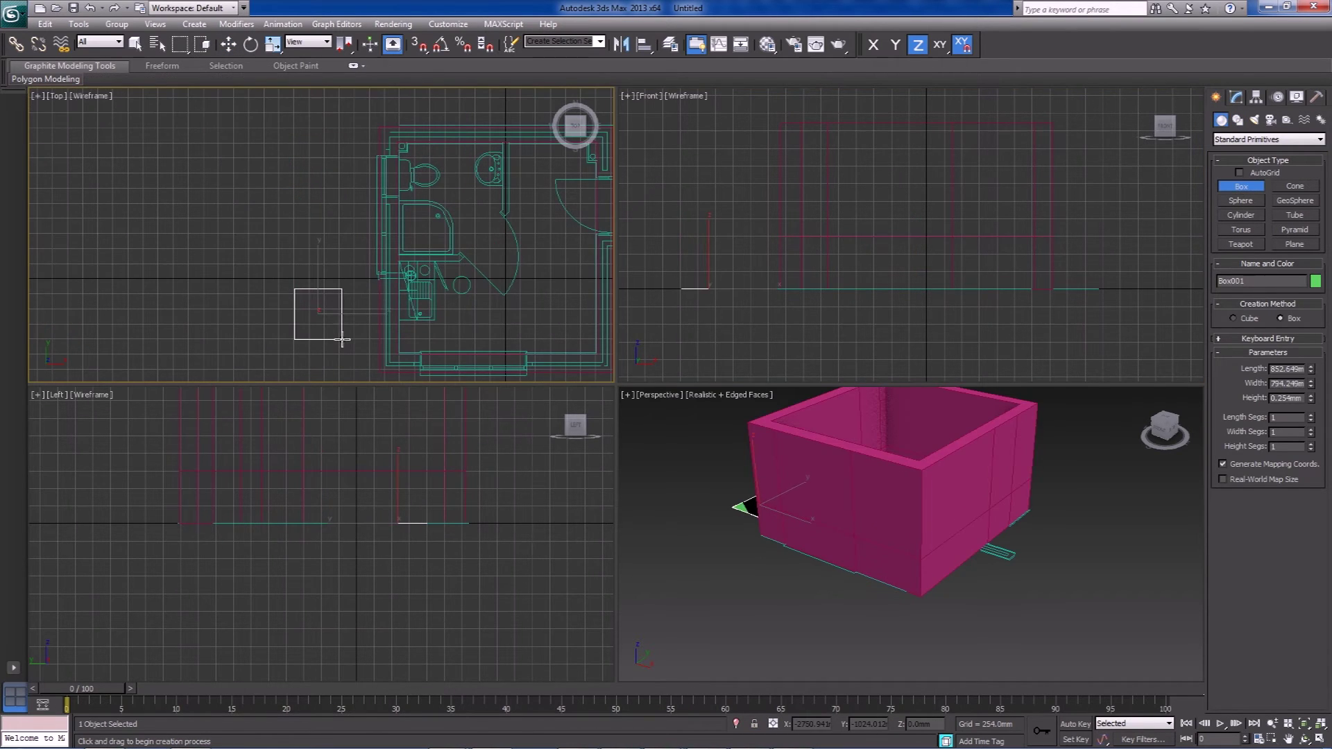
pyautogui.click(327, 289)
pyautogui.press('w')
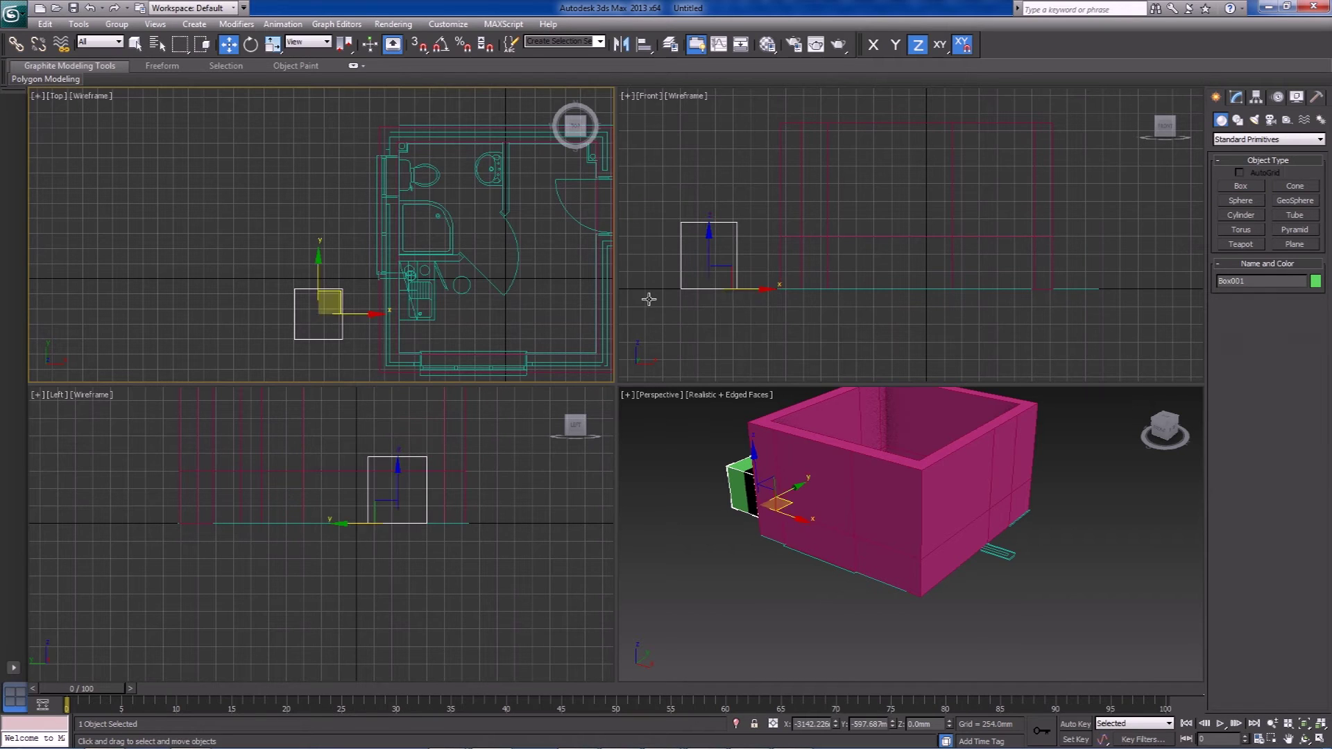
# - Set the box's length, width and height to 775 mm and move it slightly closer to the walls
pyautogui.click(1236, 97)
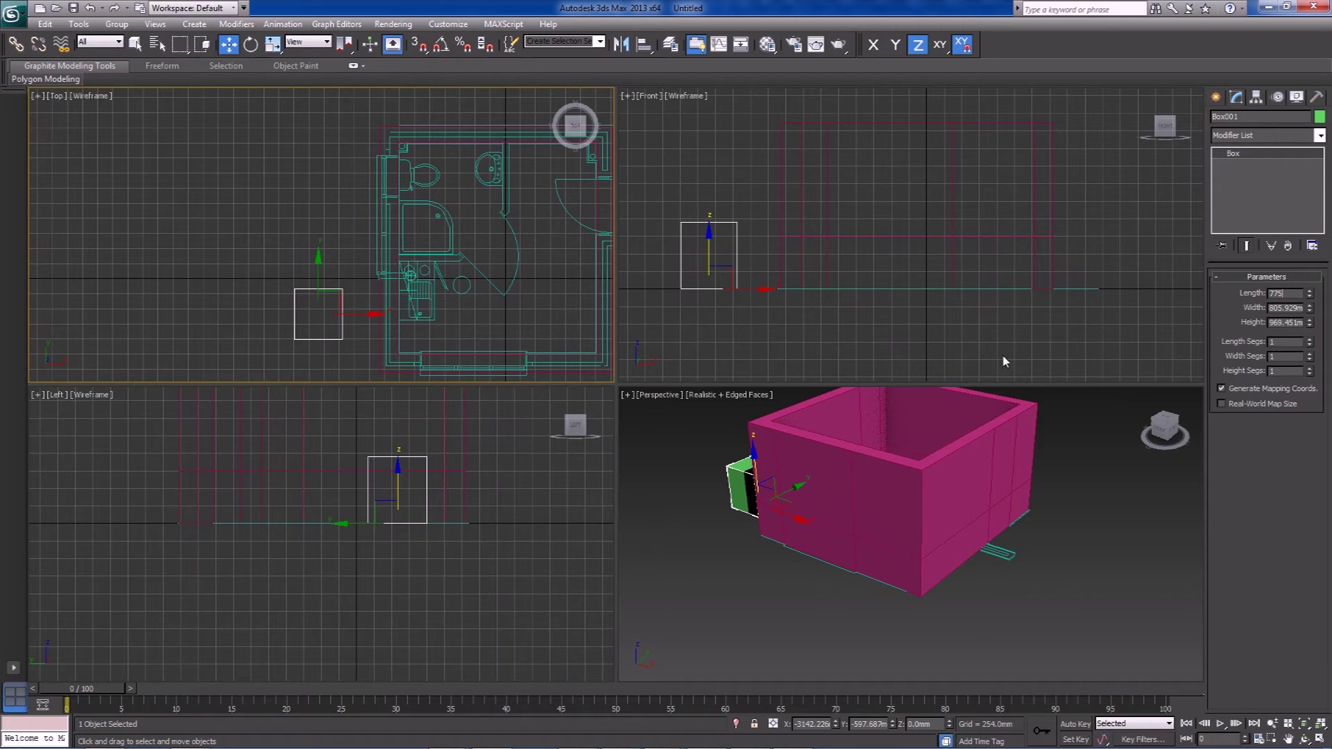
pyautogui.write('775')
pyautogui.press('Tab')
pyautogui.press('Tab')
pyautogui.write('7')
pyautogui.click(731, 295)
pyautogui.moveTo(742, 289)
pyautogui.mouseDown()
pyautogui.moveTo(865, 300)
pyautogui.moveTo(848, 312)
pyautogui.moveTo(763, 301)
pyautogui.mouseUp()
# - Select the walls' horizontal loop vertices and snap them vertically to the box's top corner at 775 mm
pyautogui.click(827, 207)
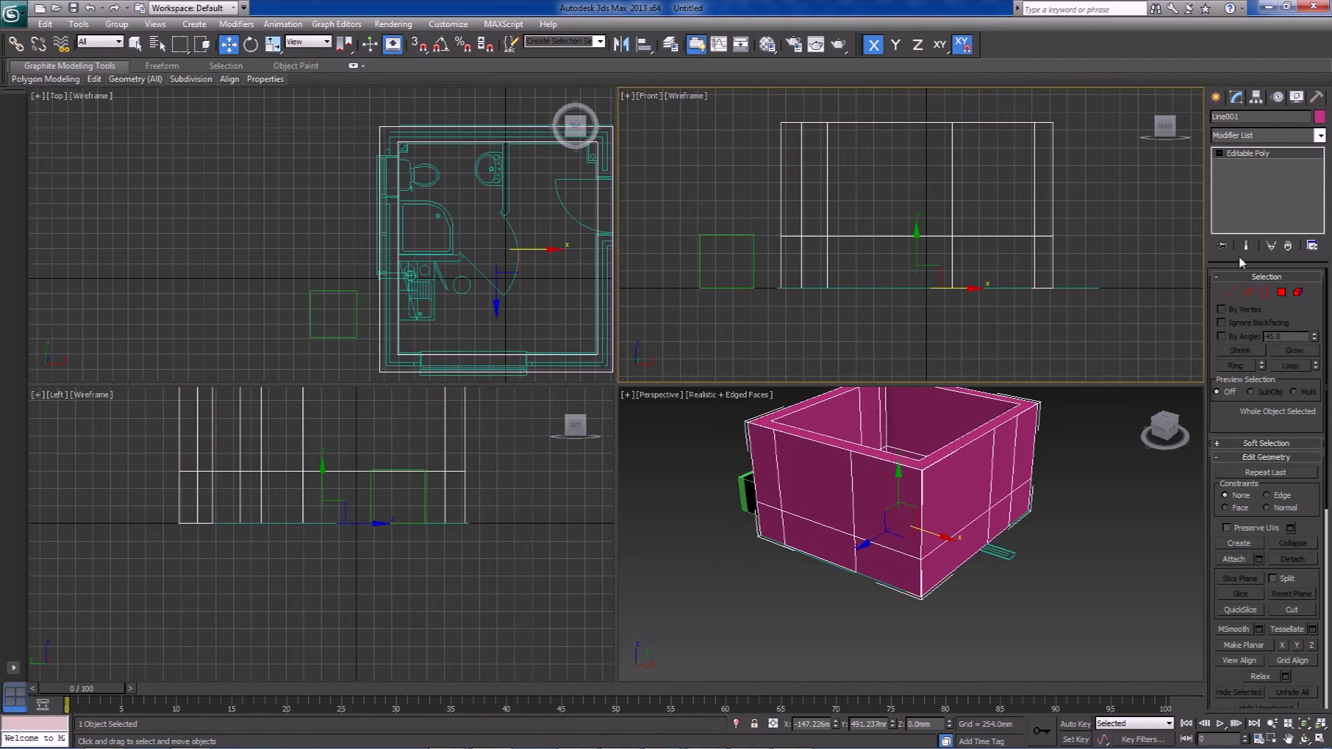
pyautogui.click(1233, 293)
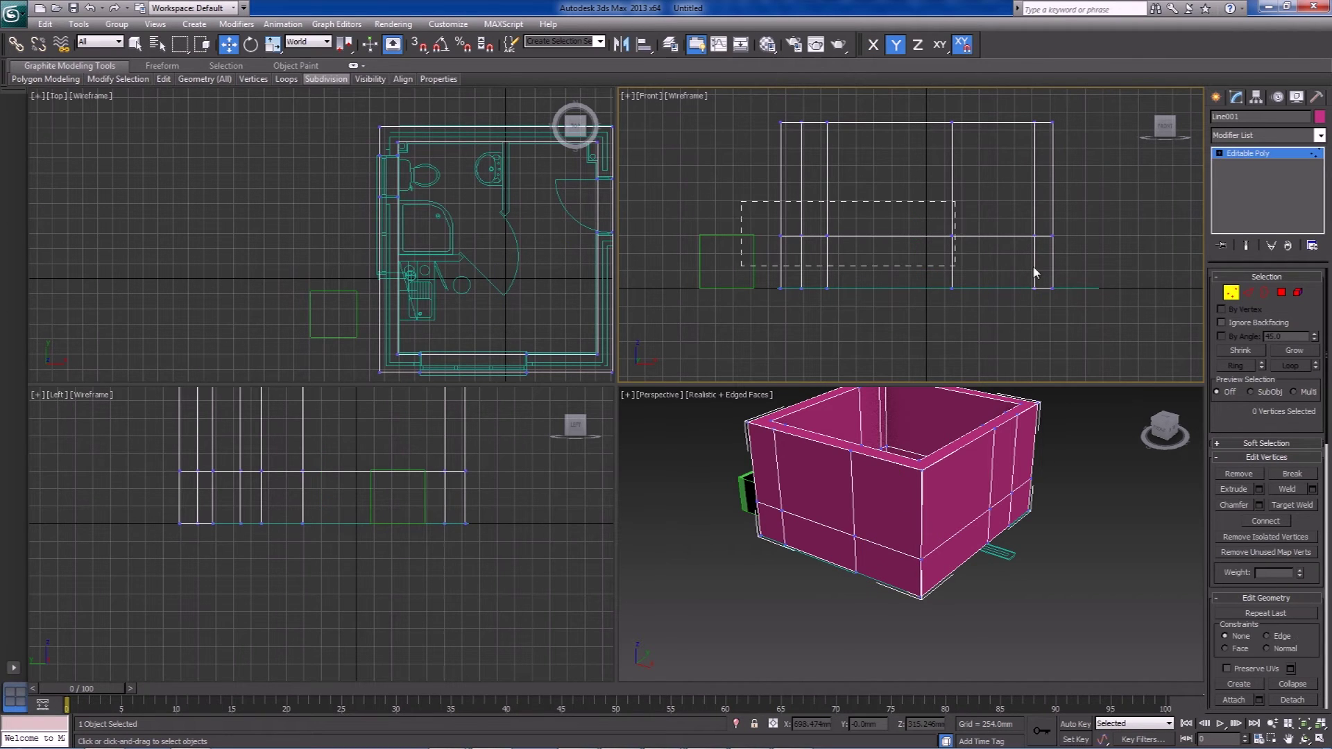
pyautogui.moveTo(1157, 274); pyautogui.dragTo(1156, 273)
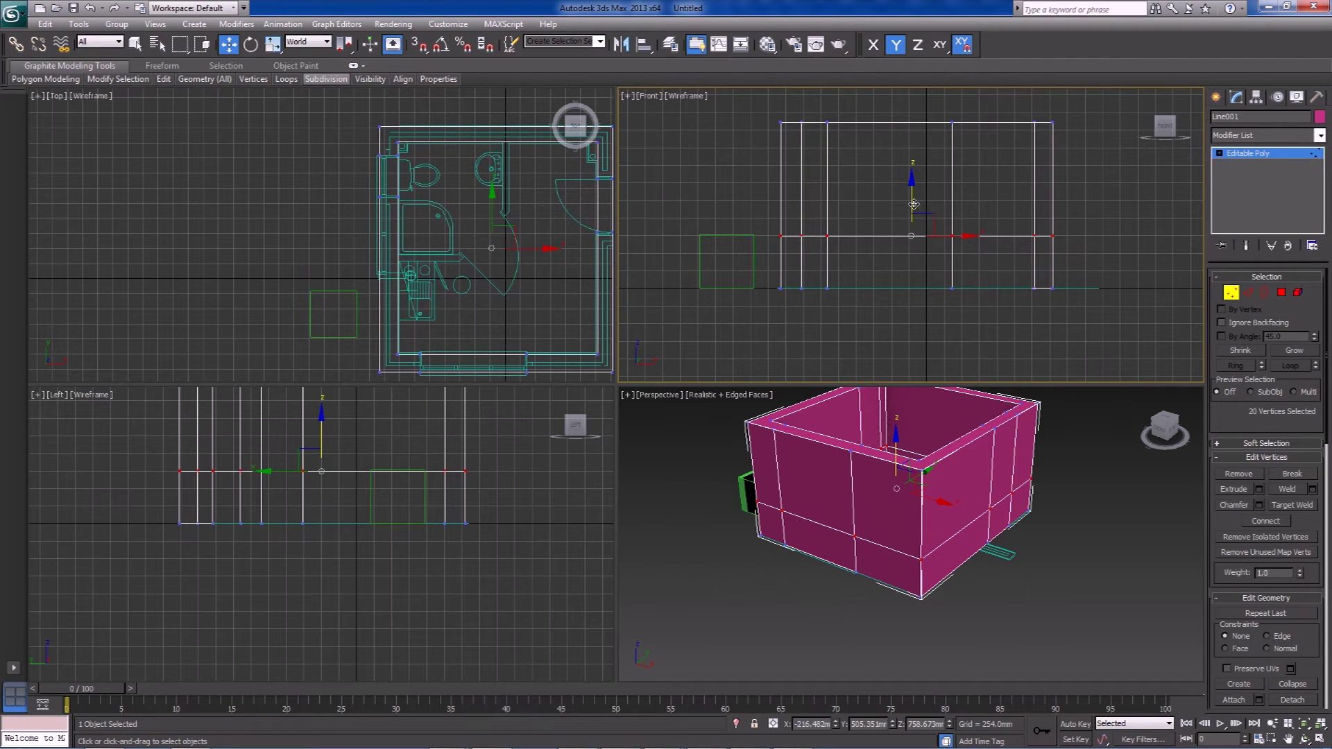
pyautogui.moveTo(914, 199); pyautogui.dragTo(758, 236)
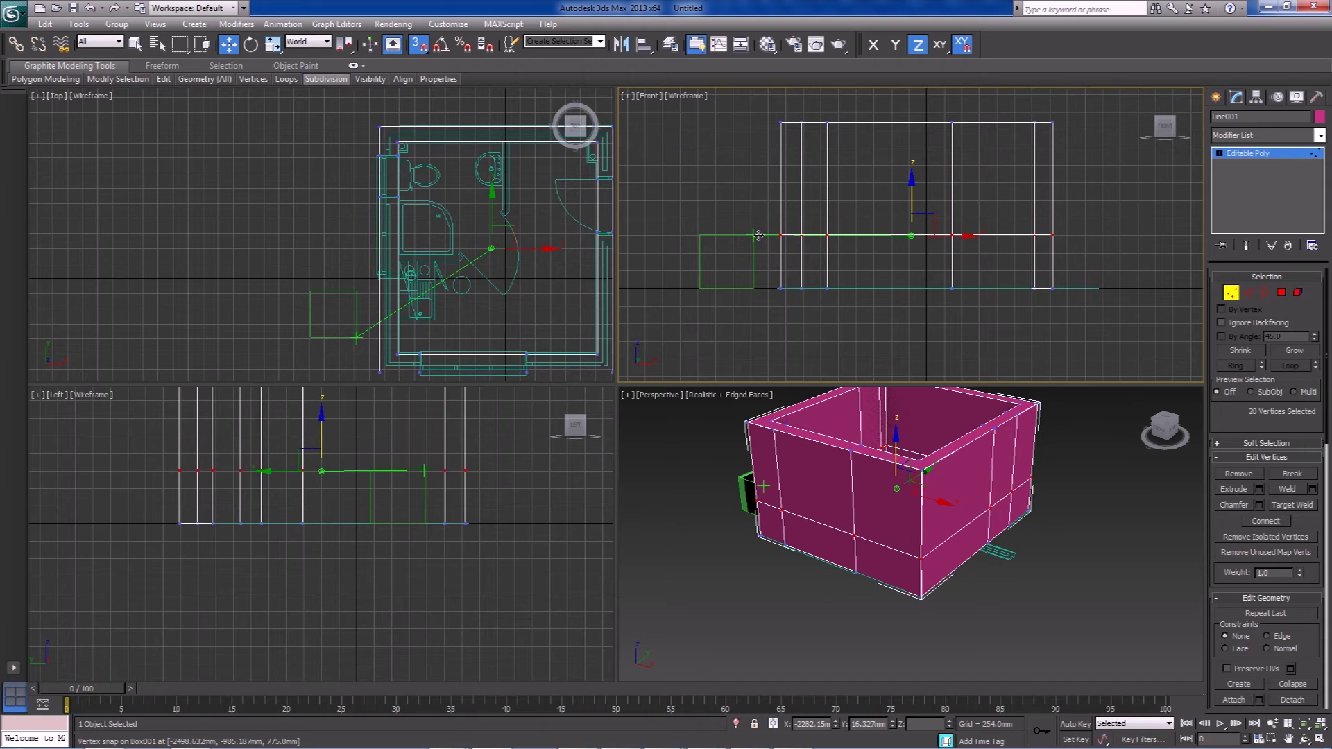
pyautogui.moveTo(752, 234); pyautogui.dragTo(752, 234)
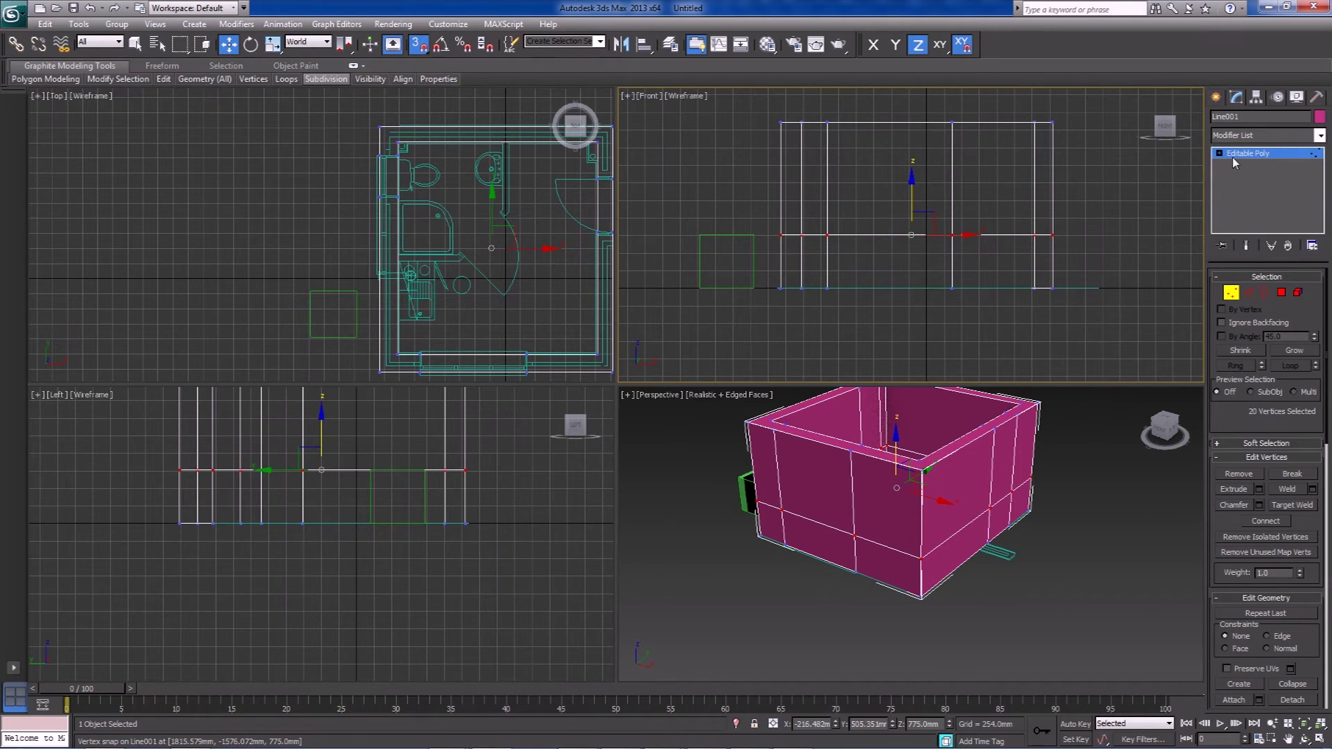
pyautogui.click(1255, 155)
# - Select the reference box and switch to AutoCAD to examine the window and room height dimensions in the section
pyautogui.click(734, 235)
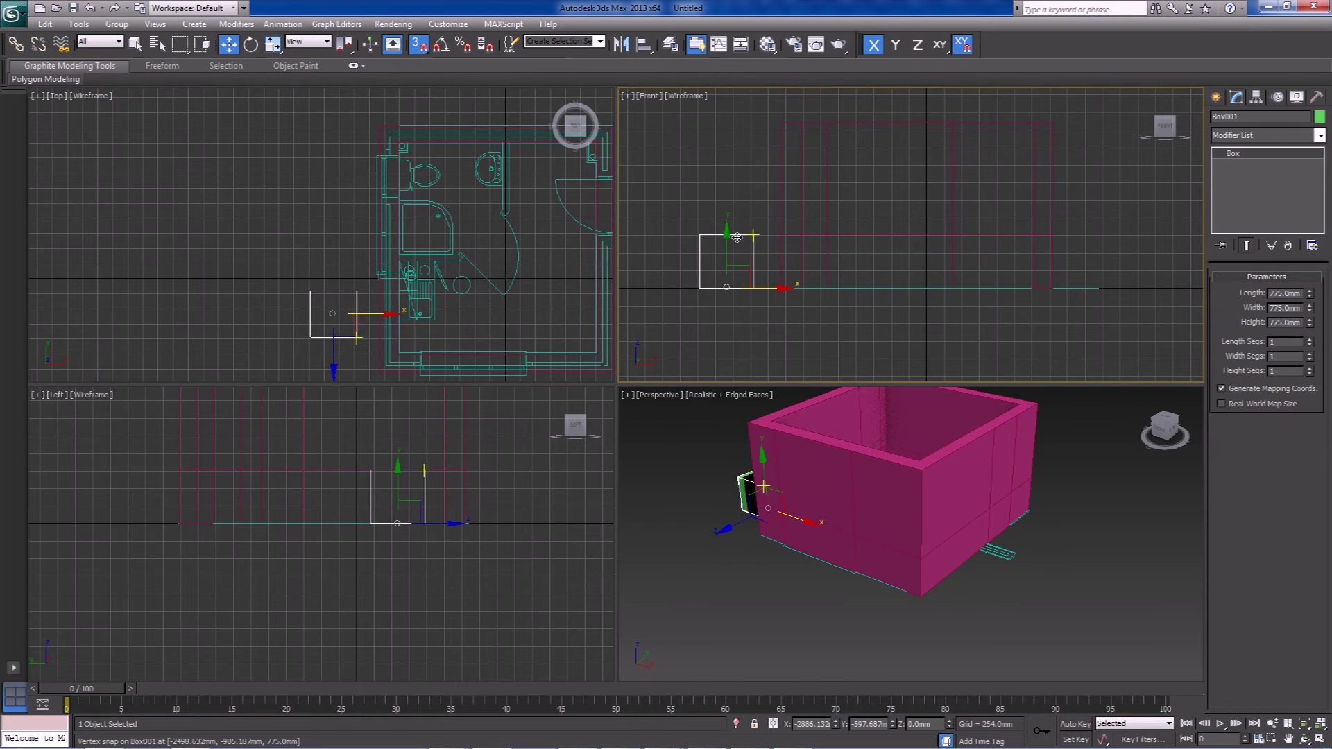
pyautogui.moveTo(761, 744)
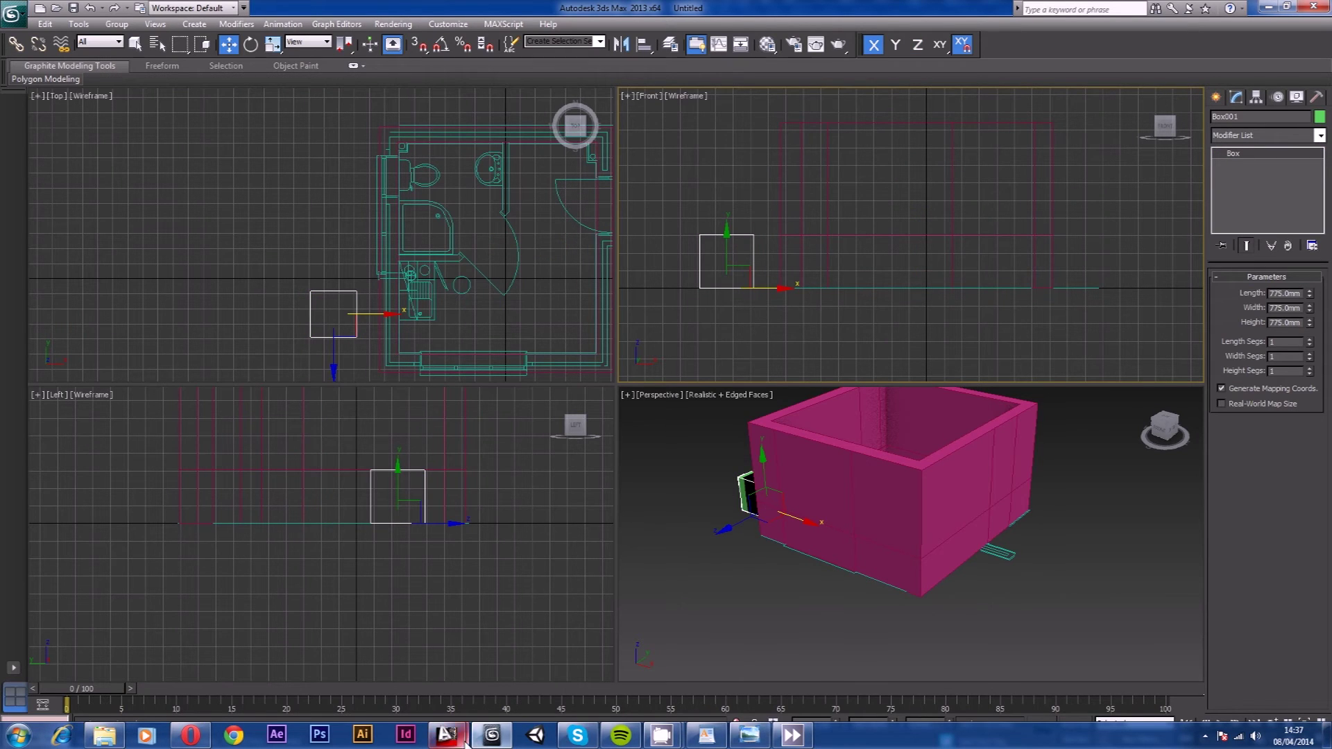
pyautogui.moveTo(458, 739)
pyautogui.click(395, 684)
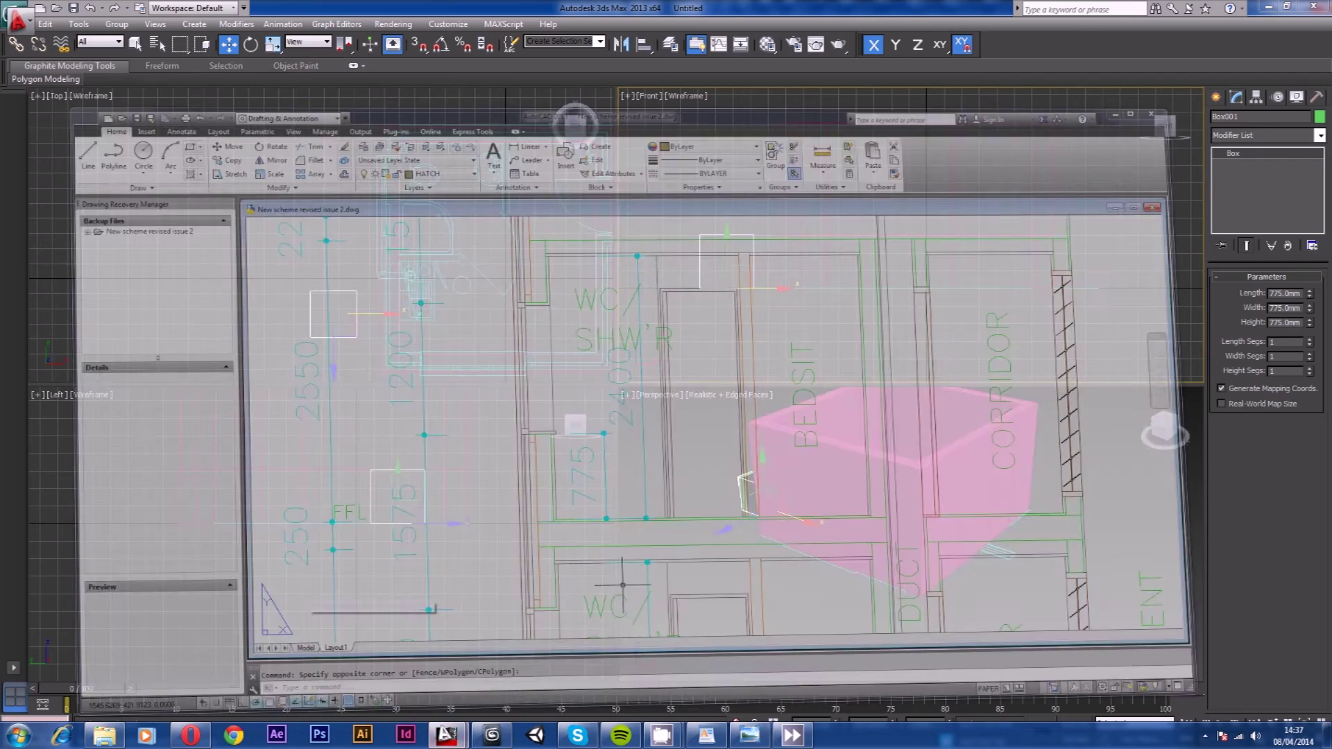
pyautogui.moveTo(625, 265); pyautogui.dragTo(621, 286, button='middle')
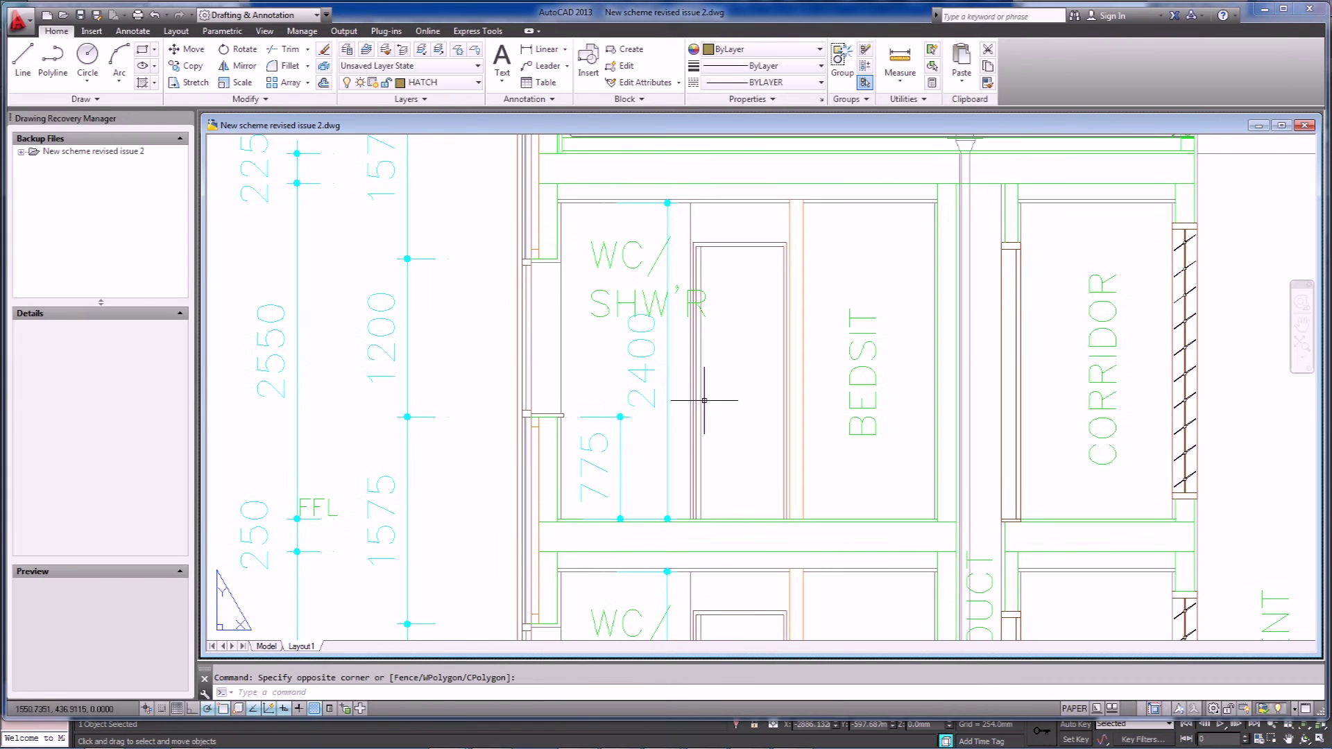
pyautogui.scroll(-2, 581, 382)
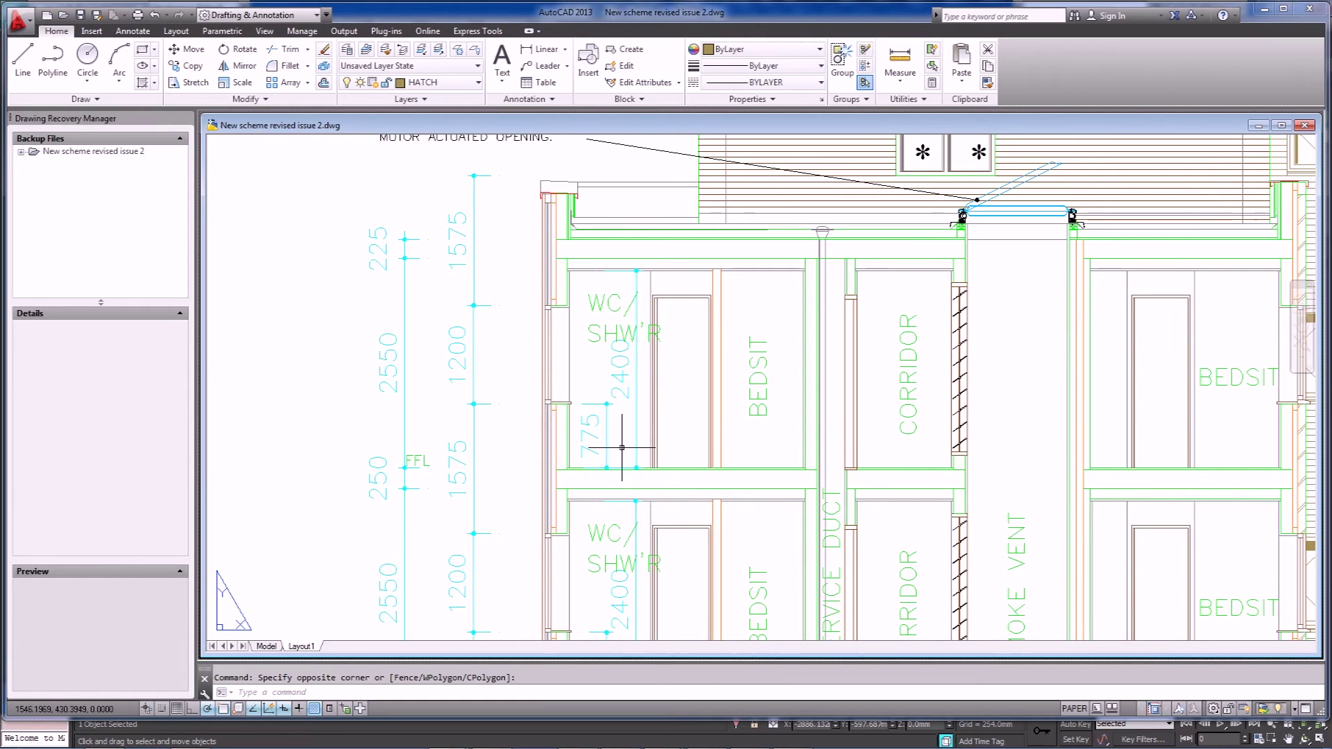
# - Use the calculator to subtract heights taken from the section's dimensions, and close it
pyautogui.press('XF86Calculator')
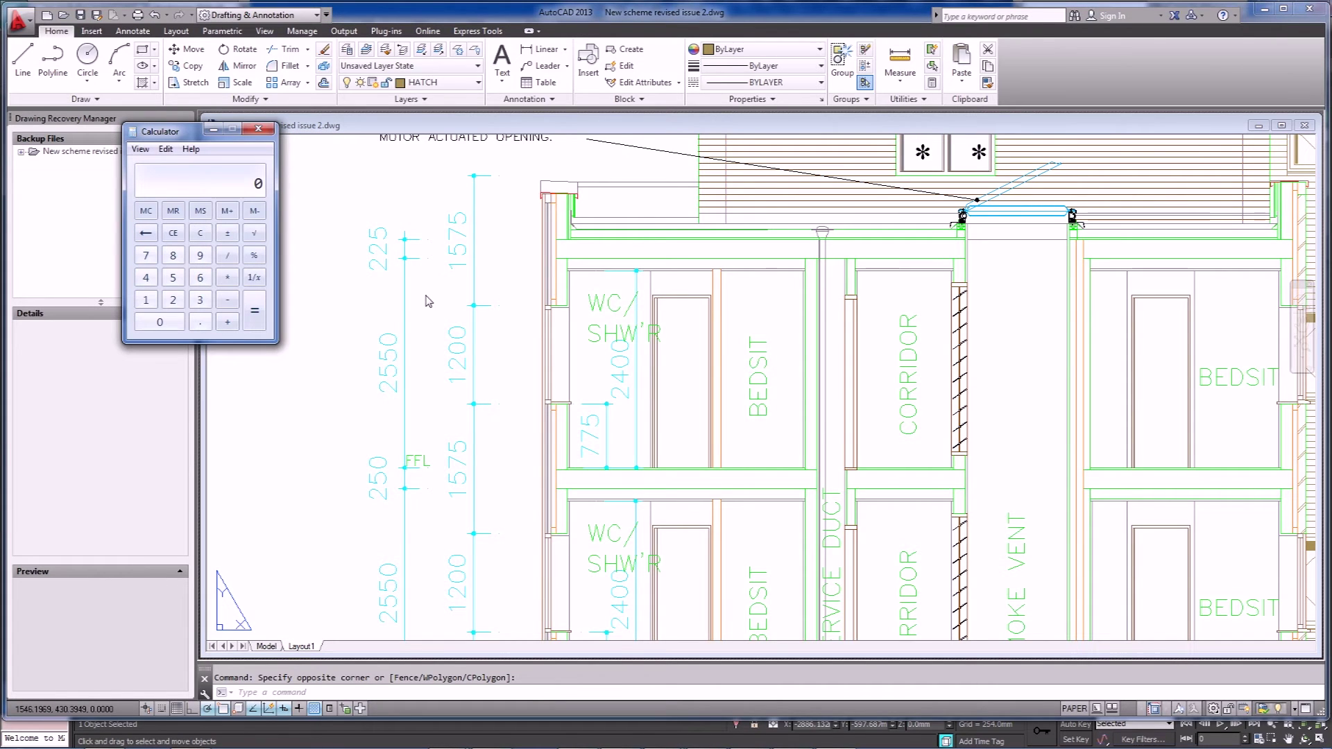
pyautogui.press('-')
pyautogui.click(260, 128)
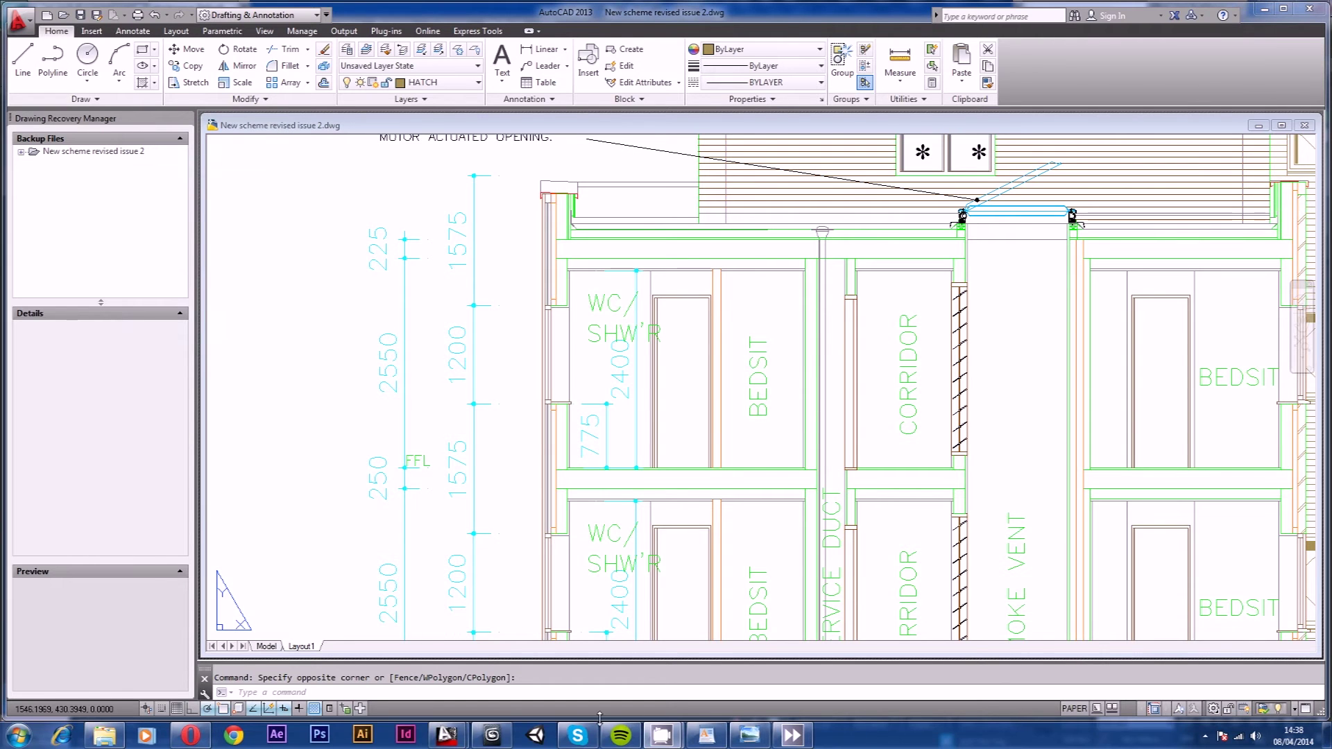
# - Switch to 3ds Max and set the reference box's height to 1625 mm
pyautogui.click(491, 738)
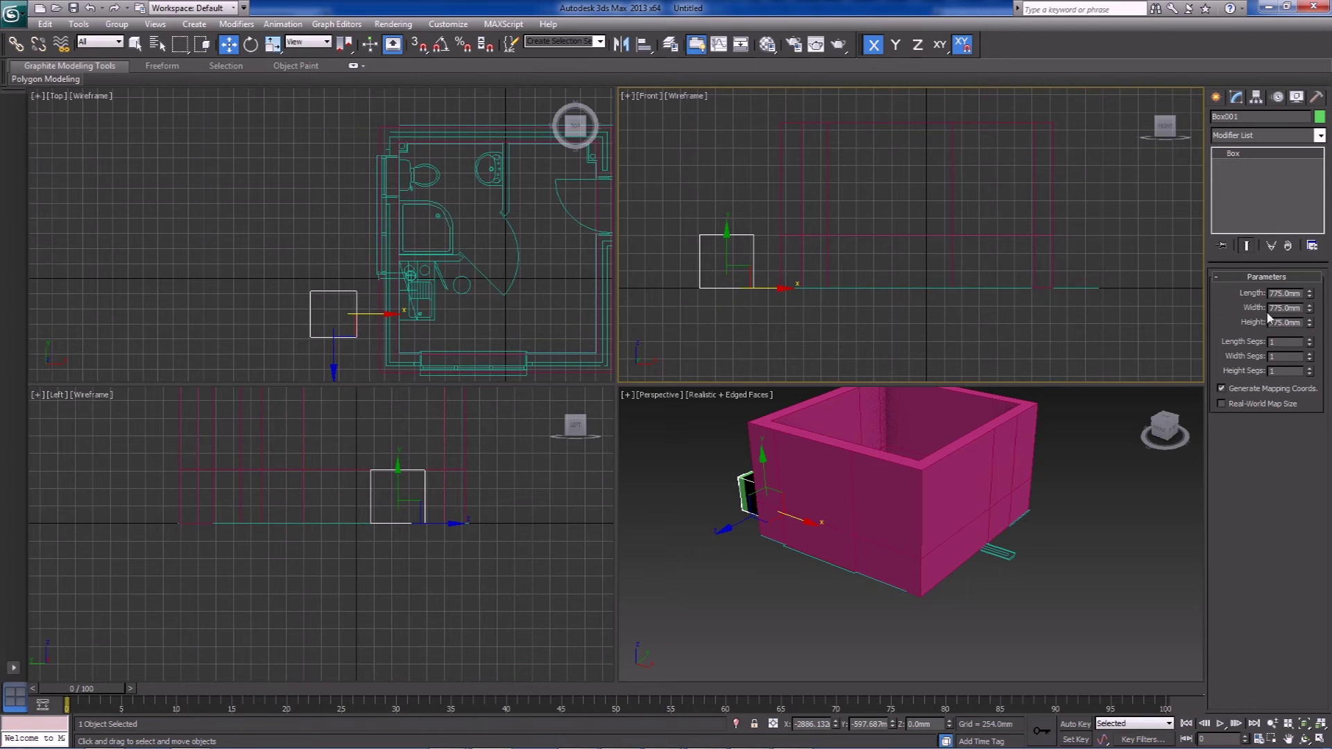
pyautogui.moveTo(1311, 324); pyautogui.dragTo(1290, 257)
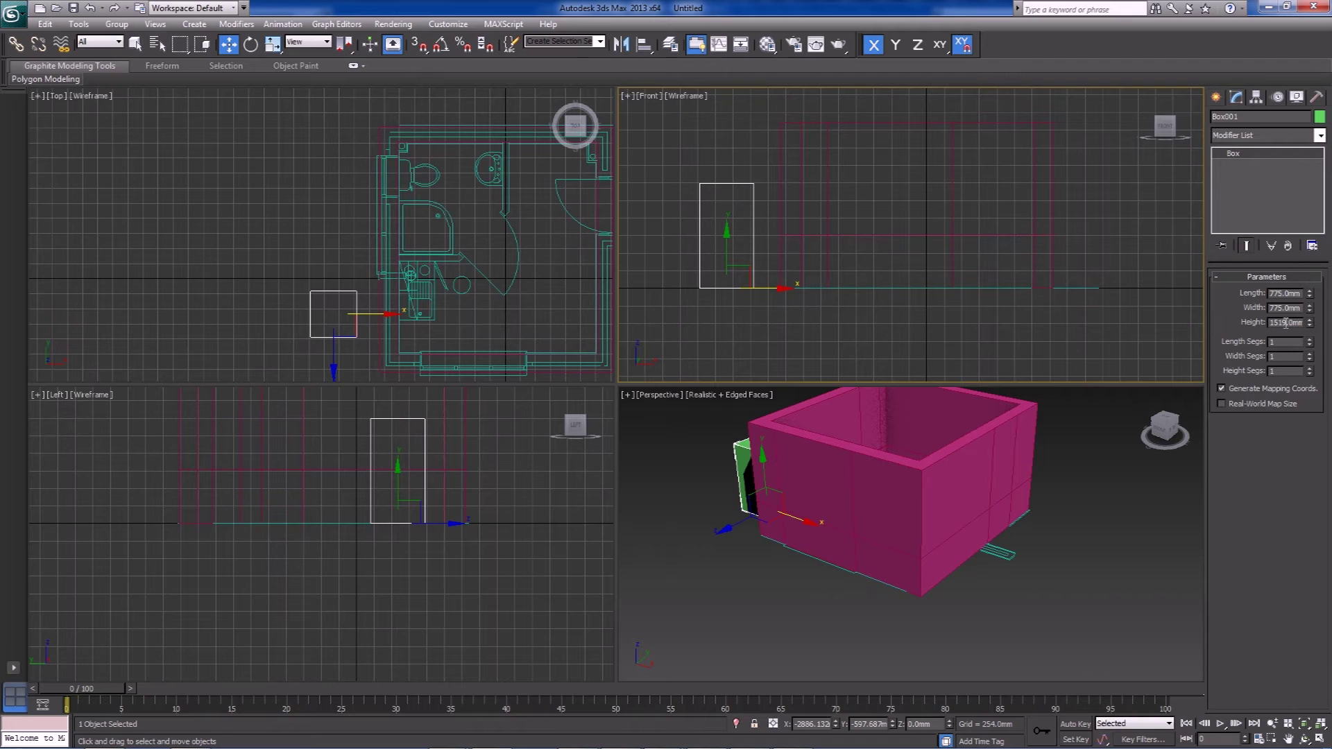
pyautogui.write('25')
pyautogui.press('Return')
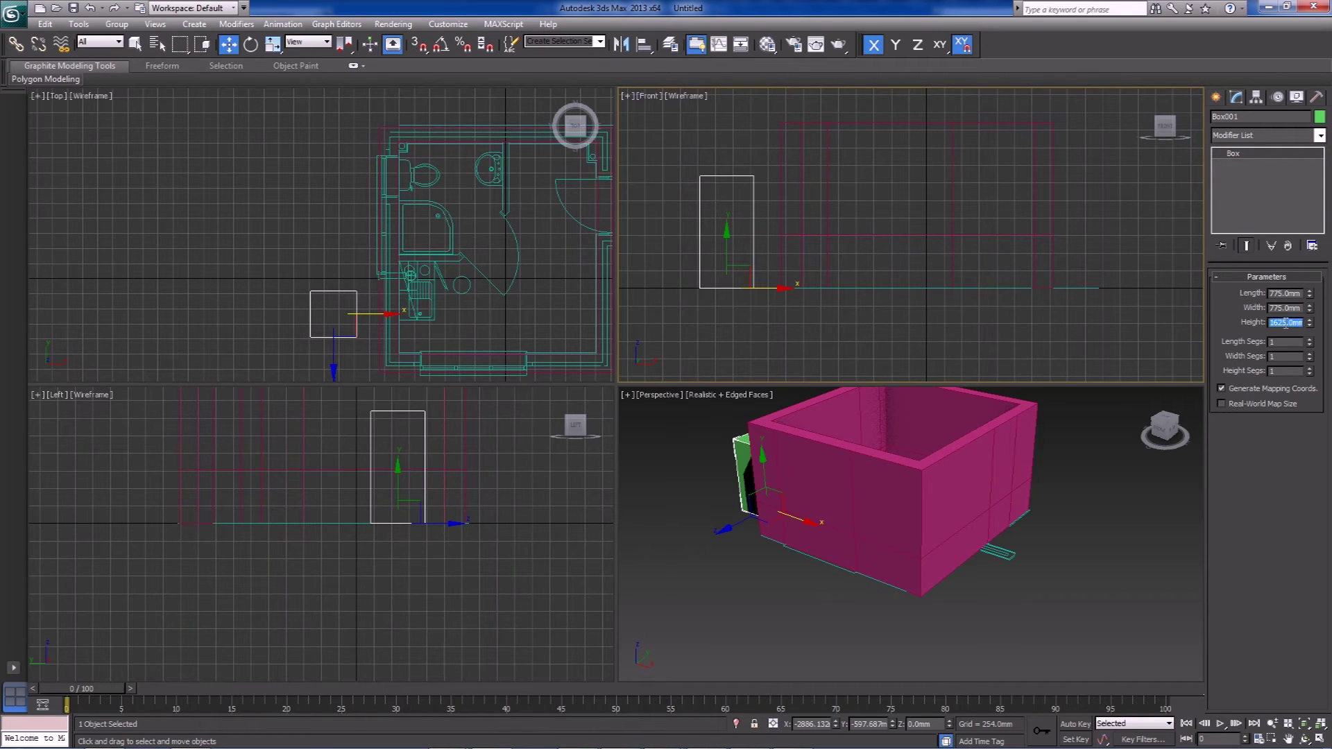
# - Connect the walls' vertical edges above the 775 mm loop with a new horizontal loop and snap it to the box's top at 1625 mm
pyautogui.click(826, 204)
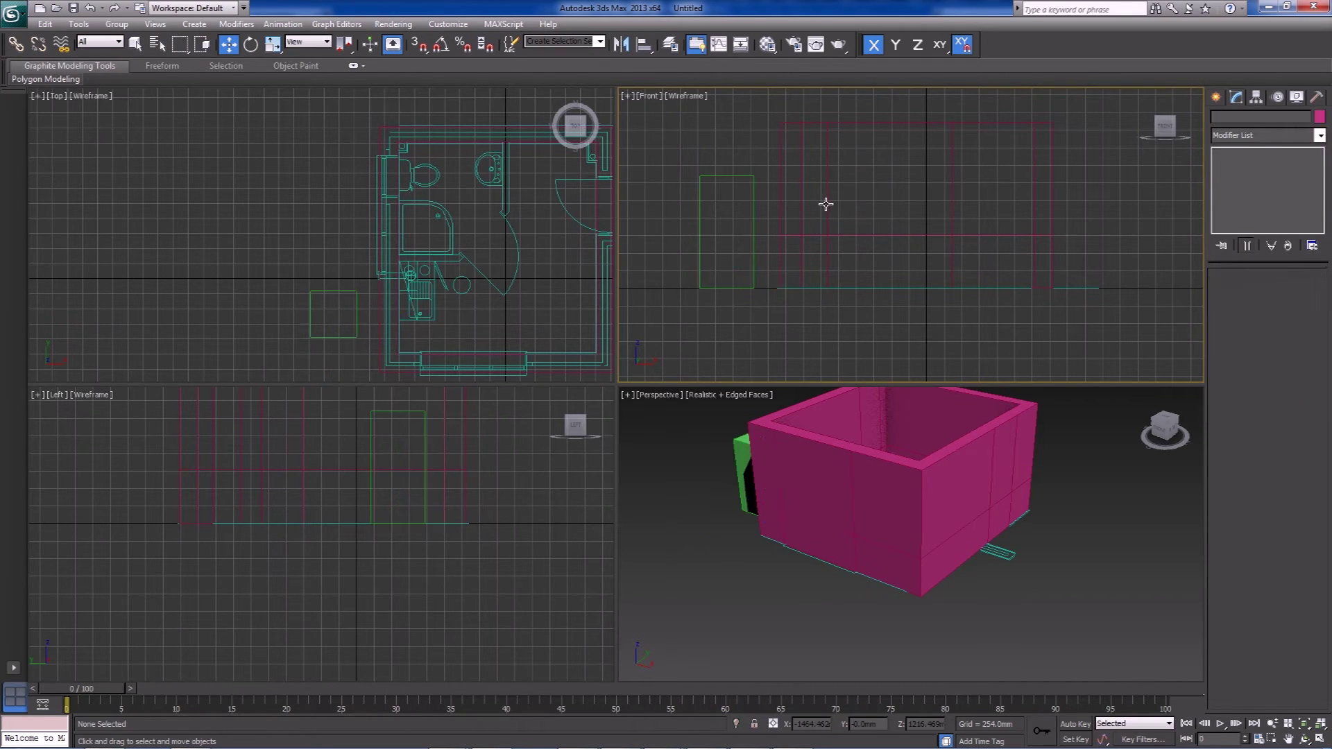
pyautogui.click(1248, 292)
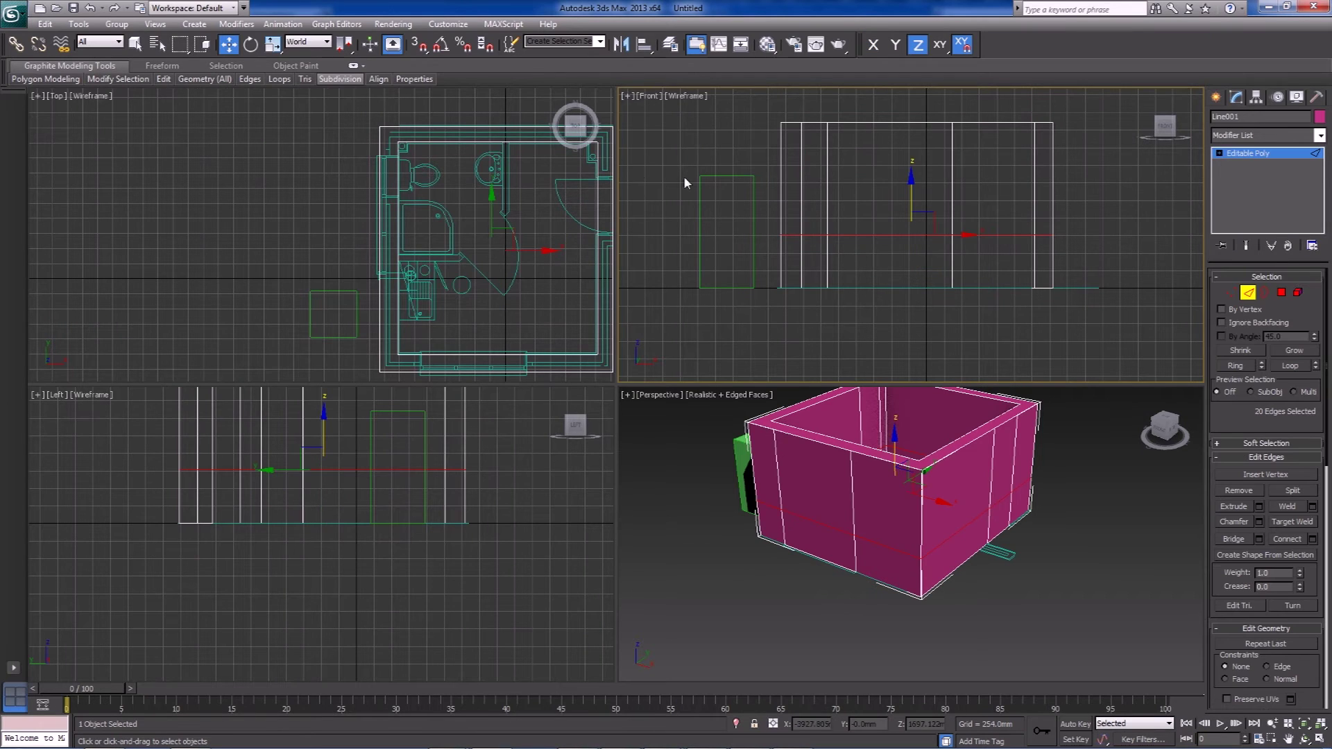
pyautogui.moveTo(700, 168); pyautogui.dragTo(1079, 178)
pyautogui.click(1288, 539)
pyautogui.press('s')
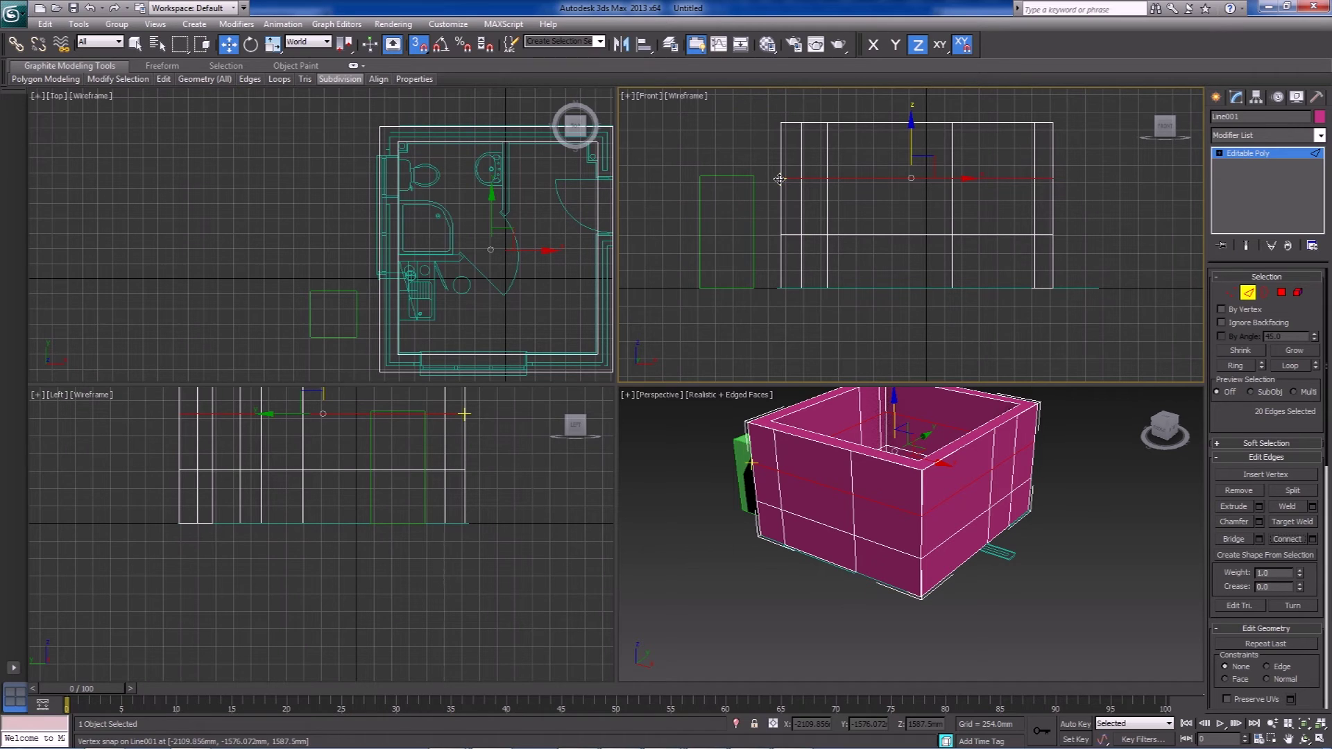
pyautogui.moveTo(782, 180); pyautogui.dragTo(847, 213)
pyautogui.click(740, 182)
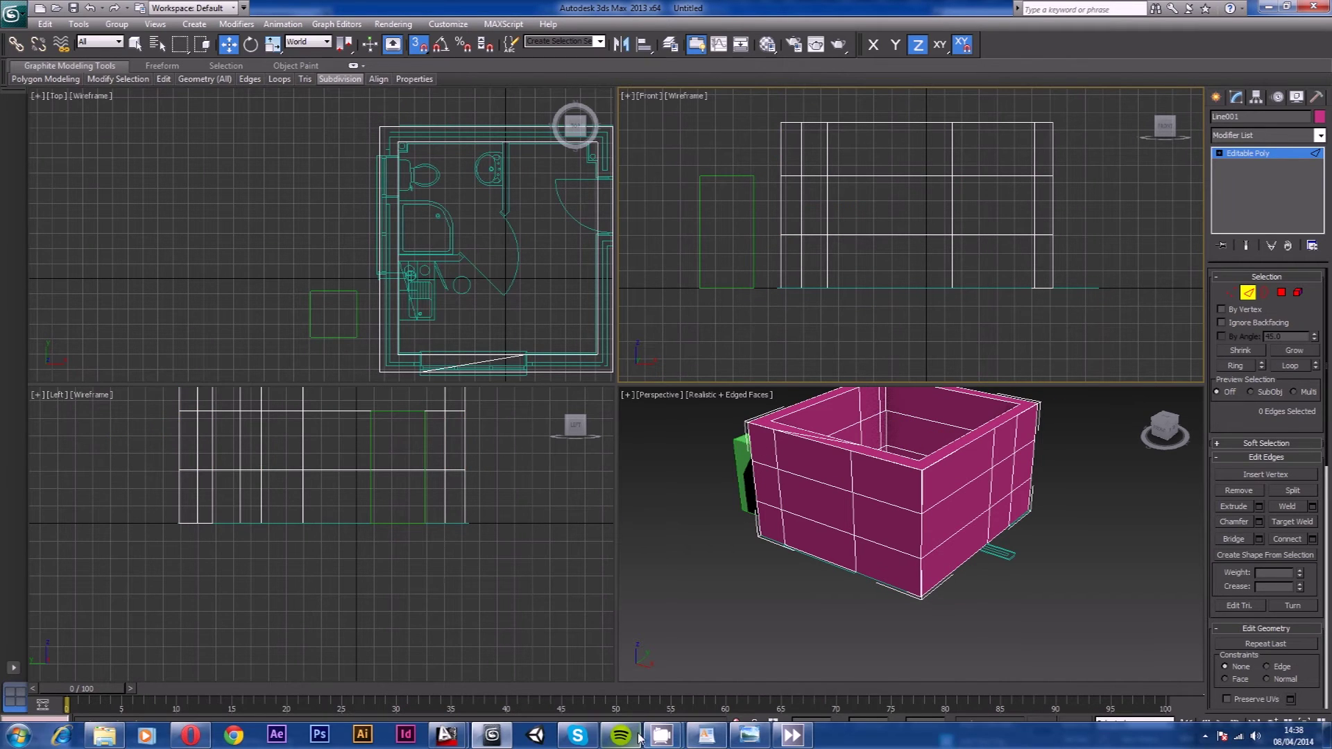
# - Switch to AutoCAD and try to measure the WC door's height with a linear dimension on the layout sheet
pyautogui.click(445, 742)
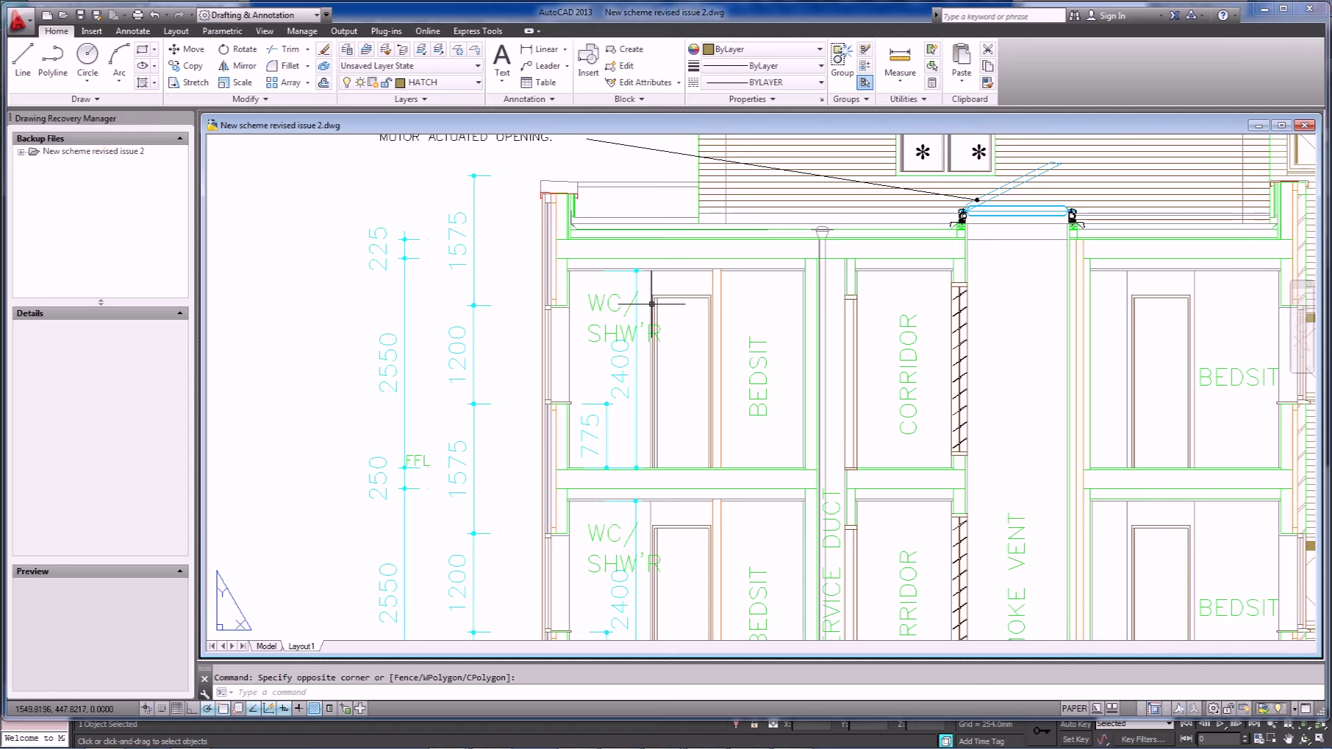
pyautogui.scroll(2, 666, 305)
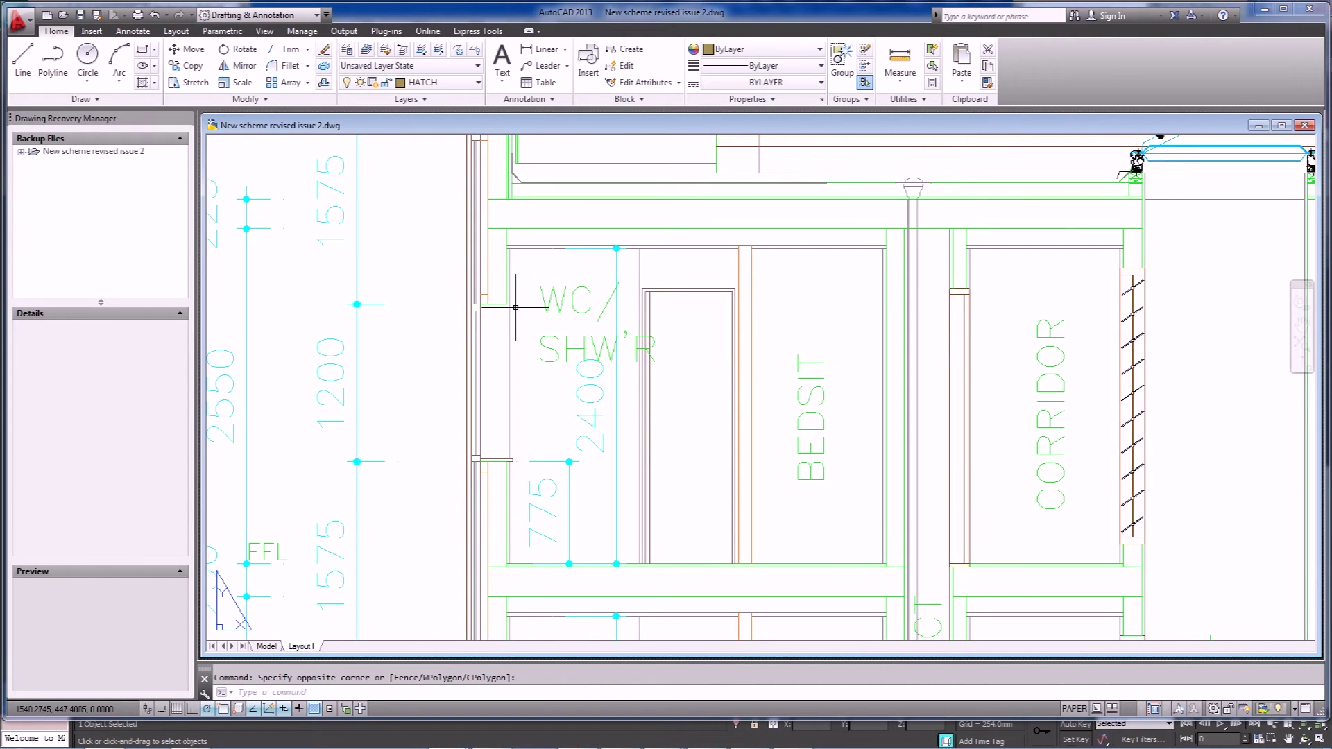
pyautogui.click(546, 48)
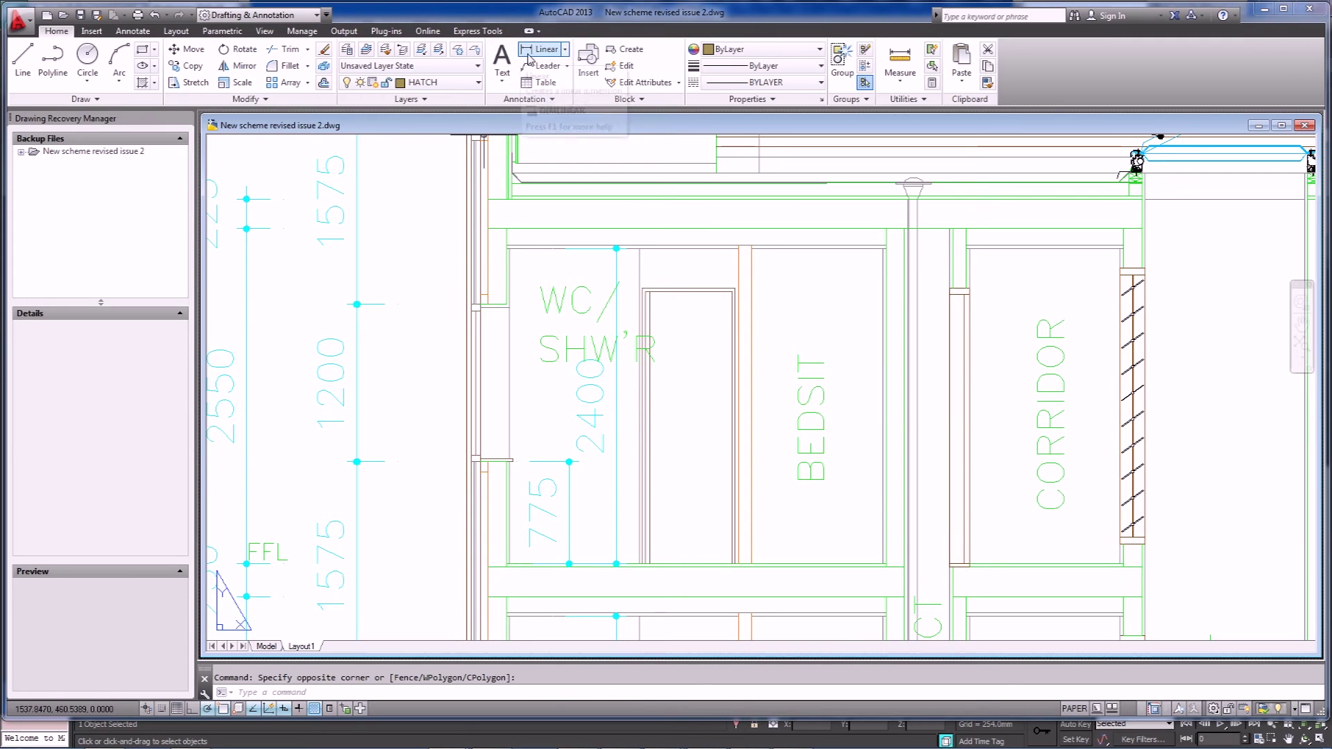
pyautogui.click(639, 564)
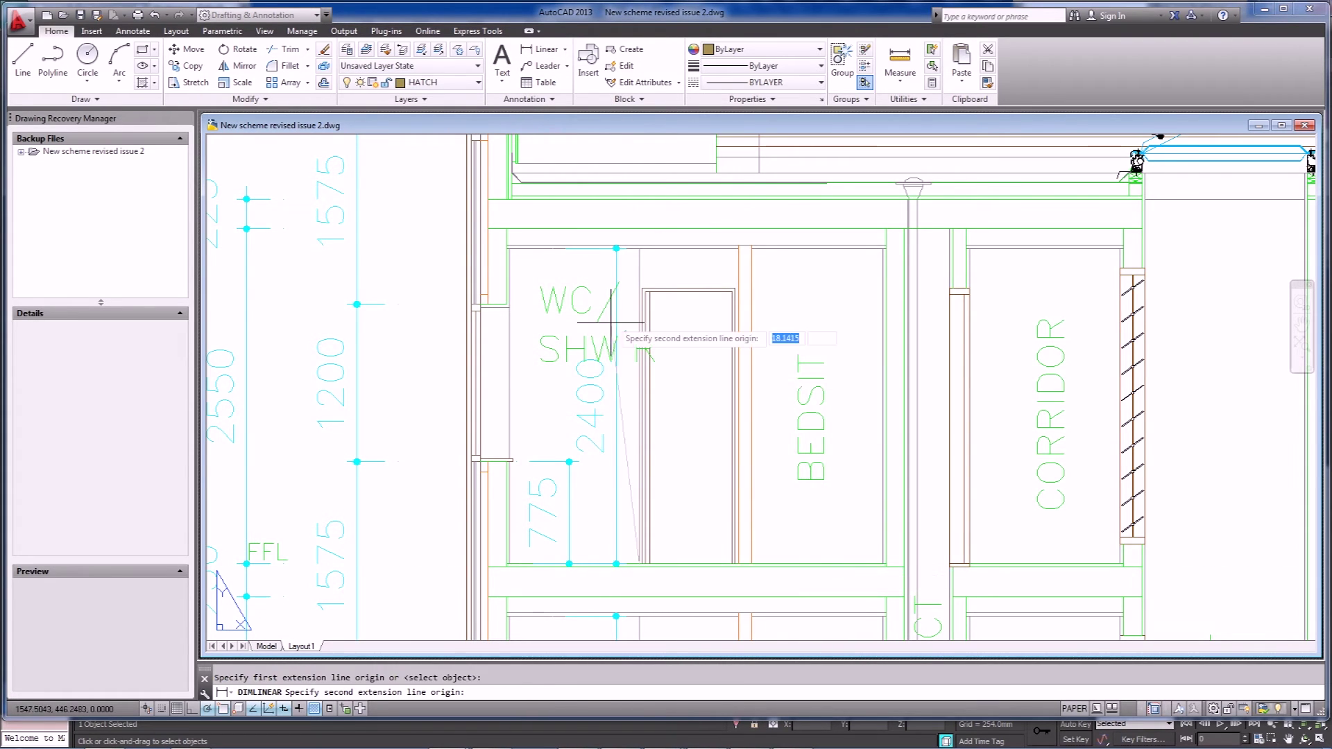
pyautogui.click(641, 287)
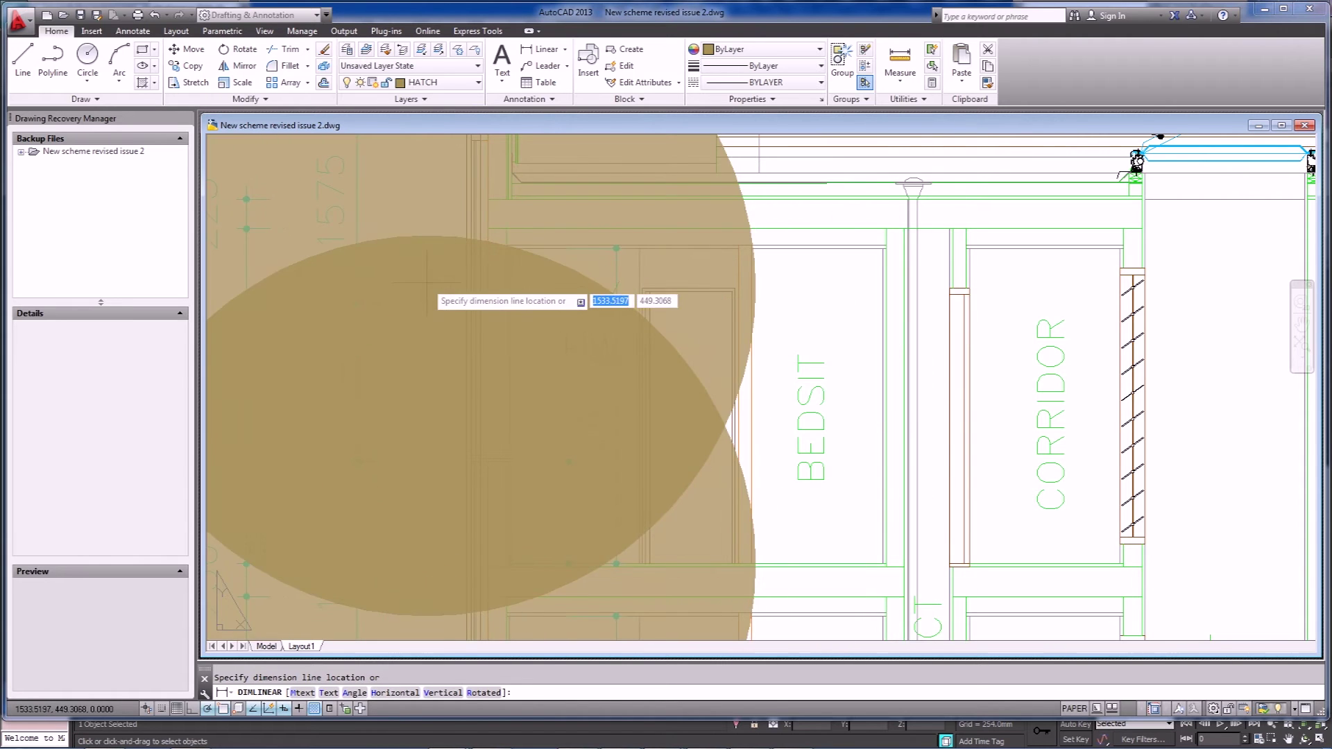
pyautogui.rightClick(615, 323)
pyautogui.press('Escape')
pyautogui.press('Escape')
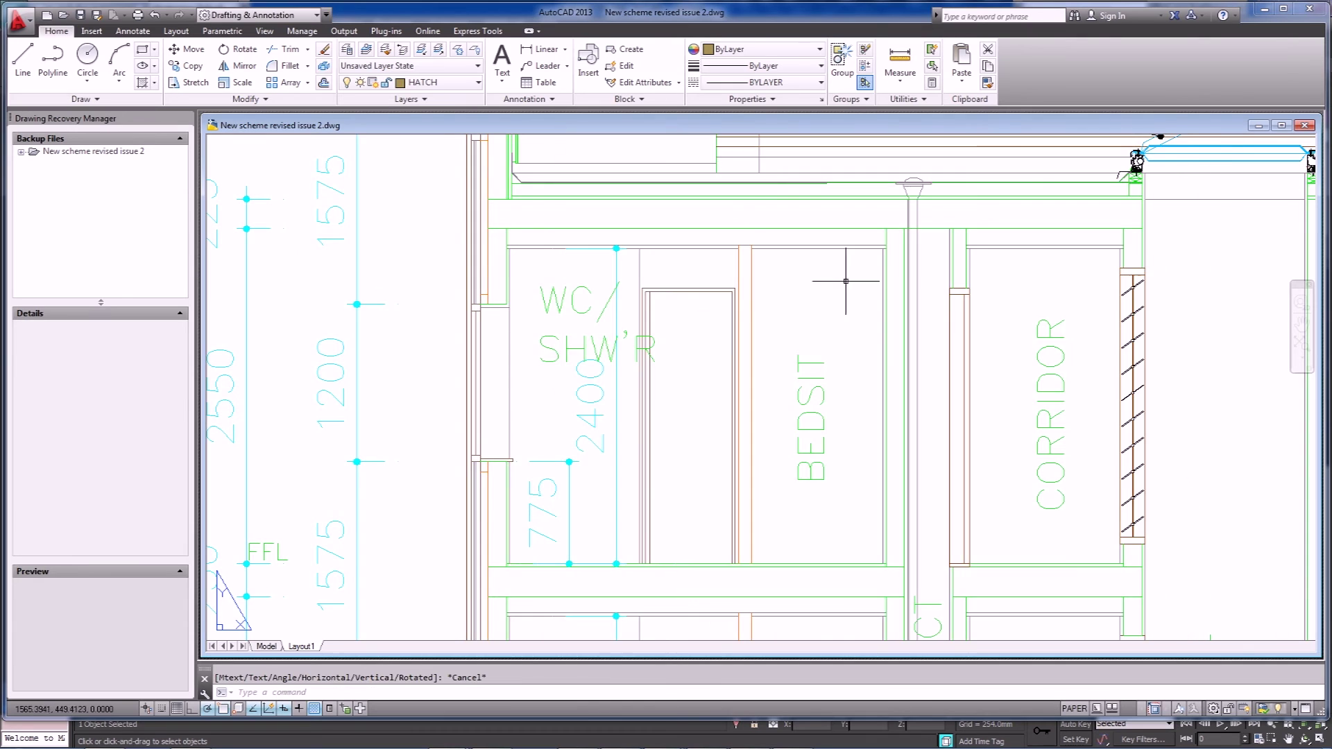
# - Activate the layout viewport and measure the door's height from frame top to floor with a linear dimension, without placing it
pyautogui.scroll(-4, 487, 400)
pyautogui.doubleClick(451, 392)
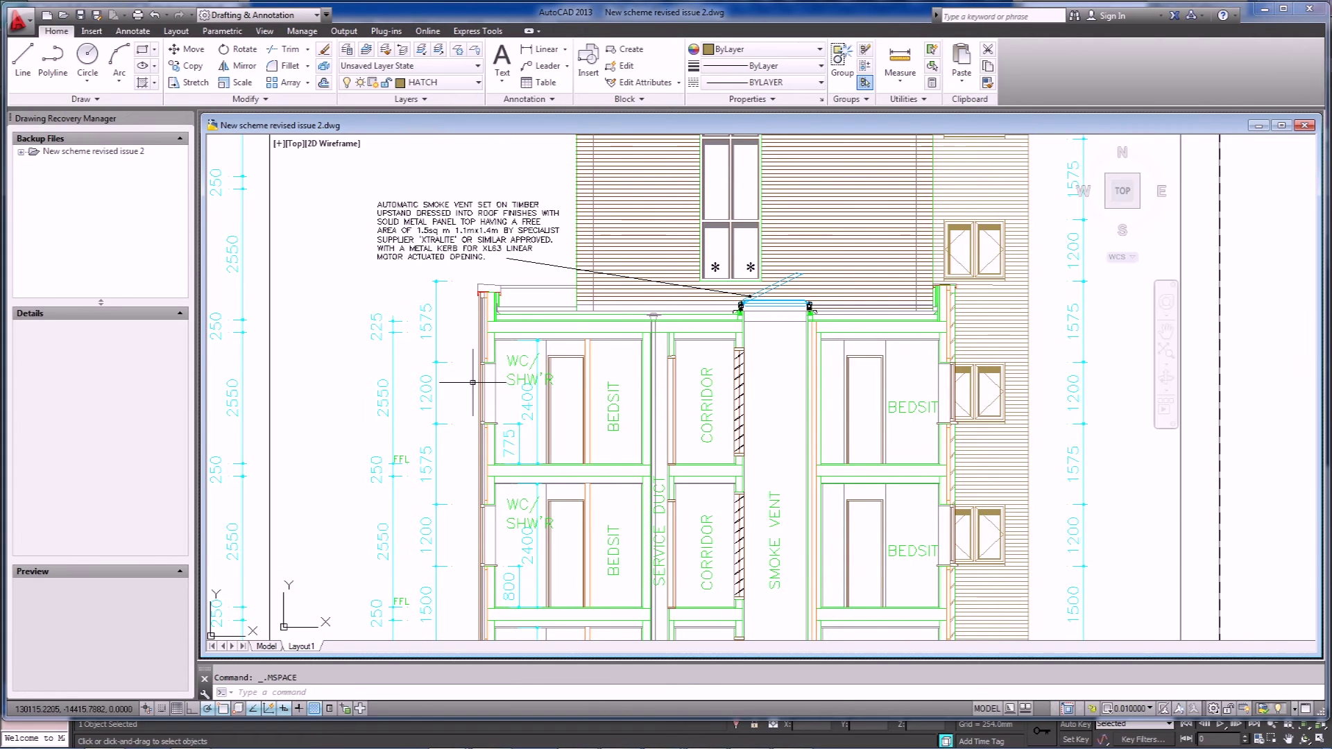
pyautogui.click(541, 50)
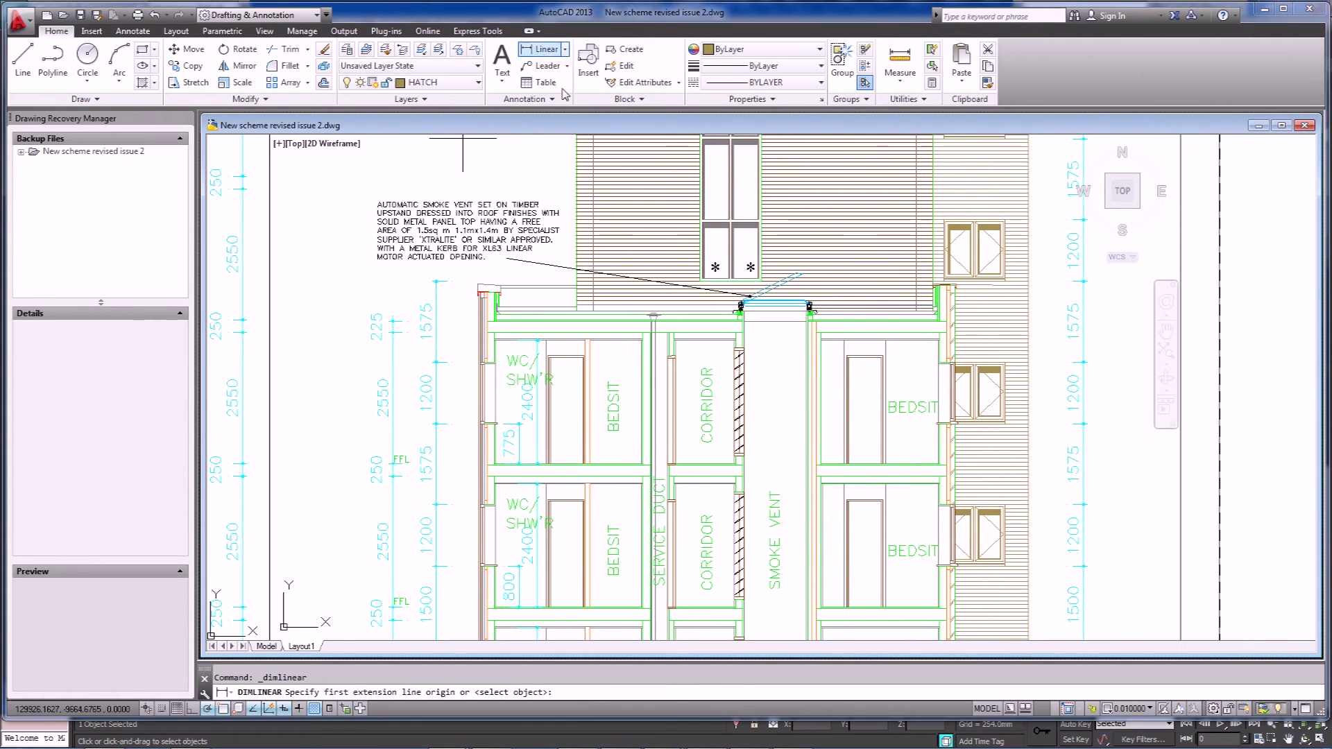
pyautogui.click(546, 463)
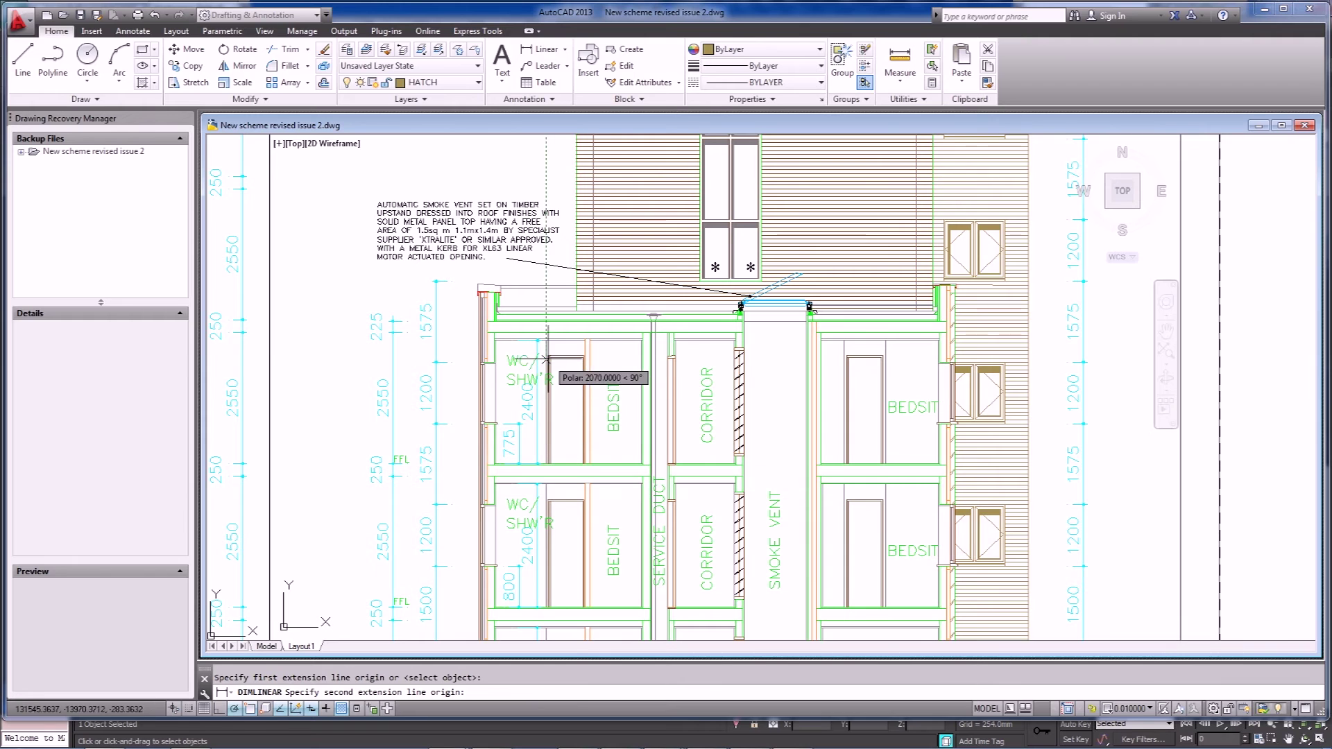
pyautogui.scroll(2, 543, 441)
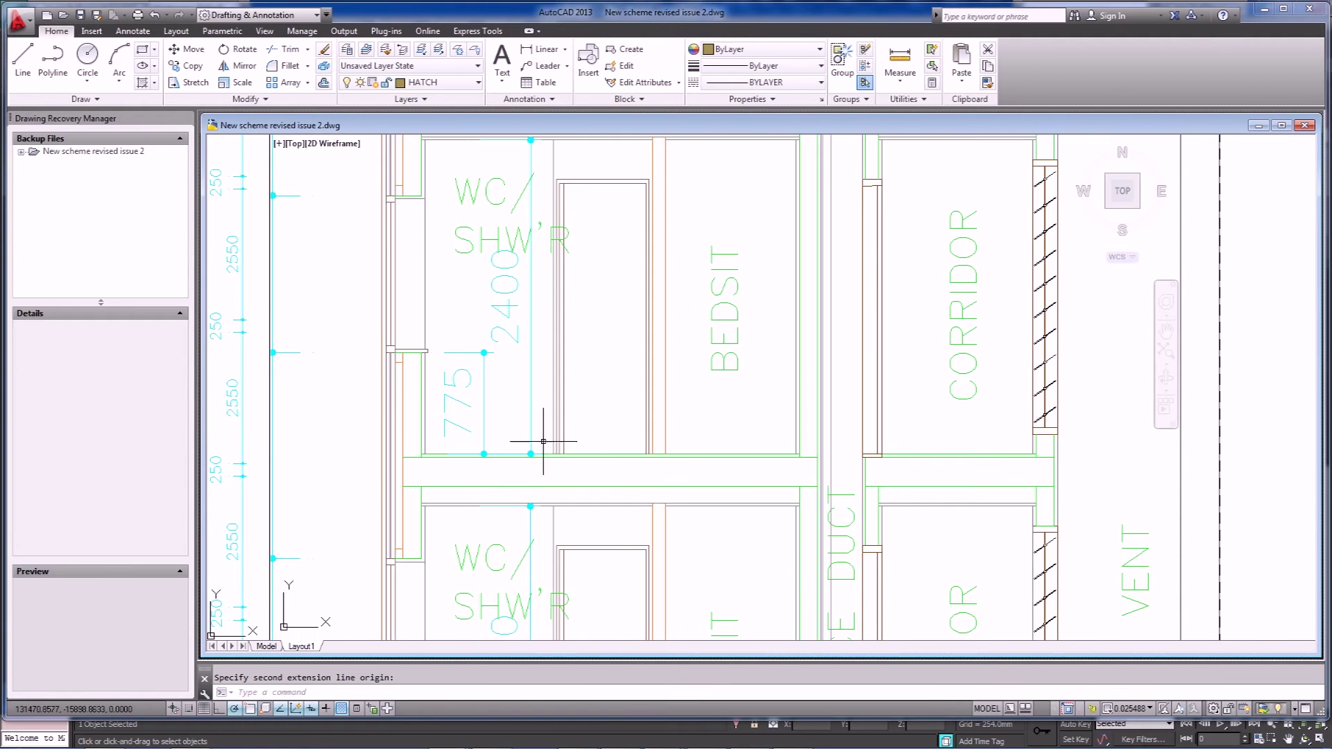
pyautogui.click(543, 50)
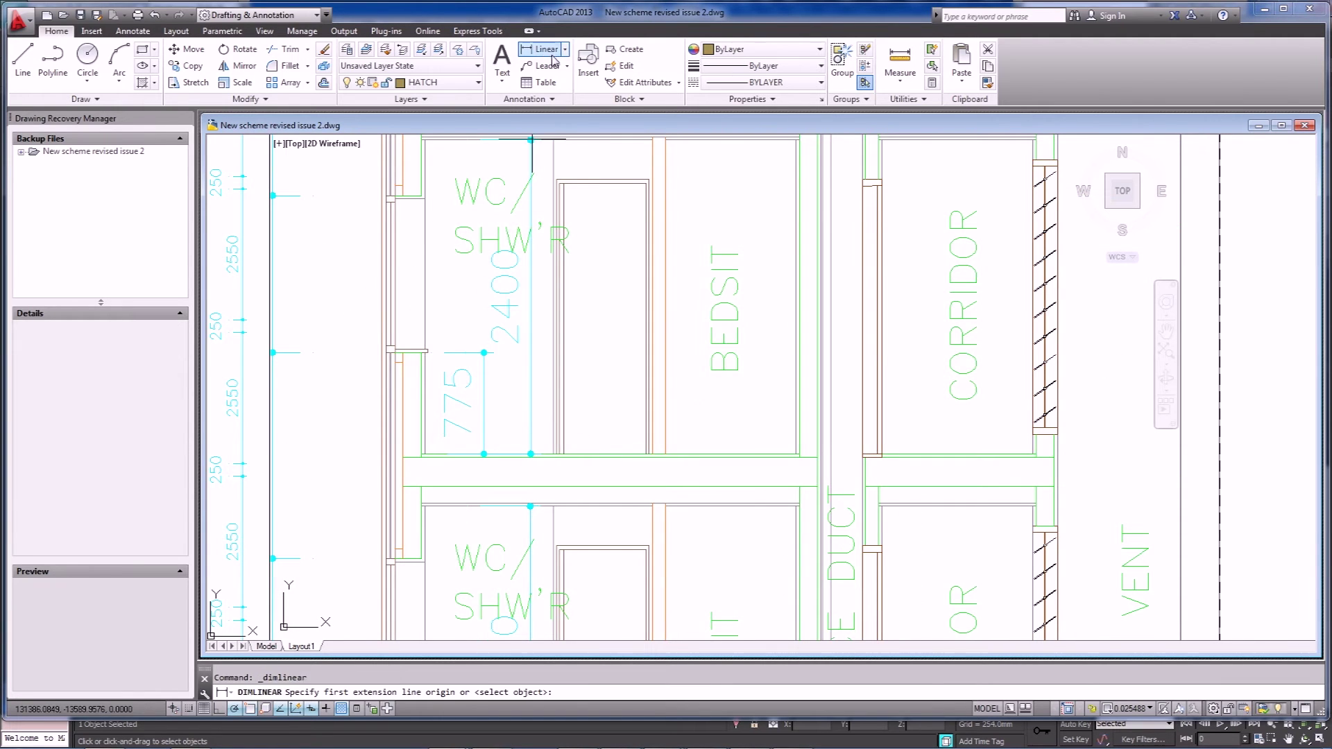
pyautogui.click(556, 179)
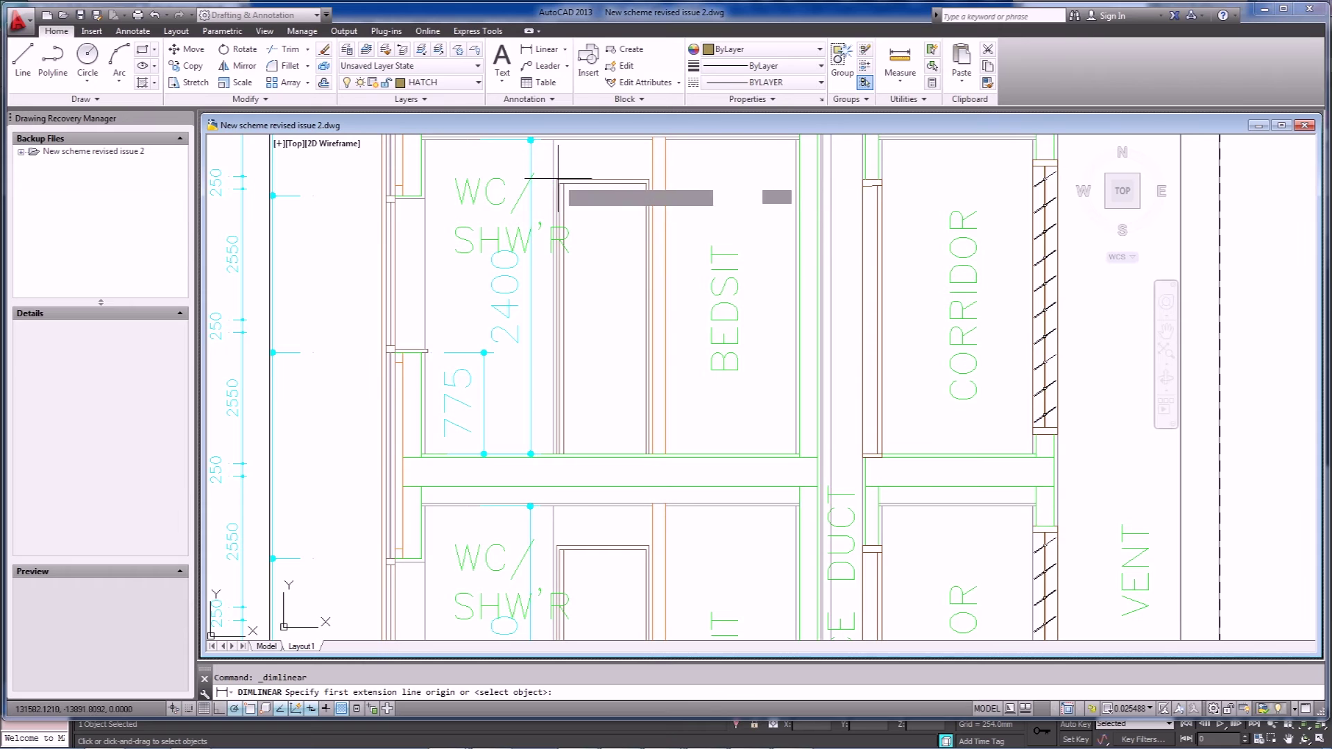
pyautogui.click(556, 453)
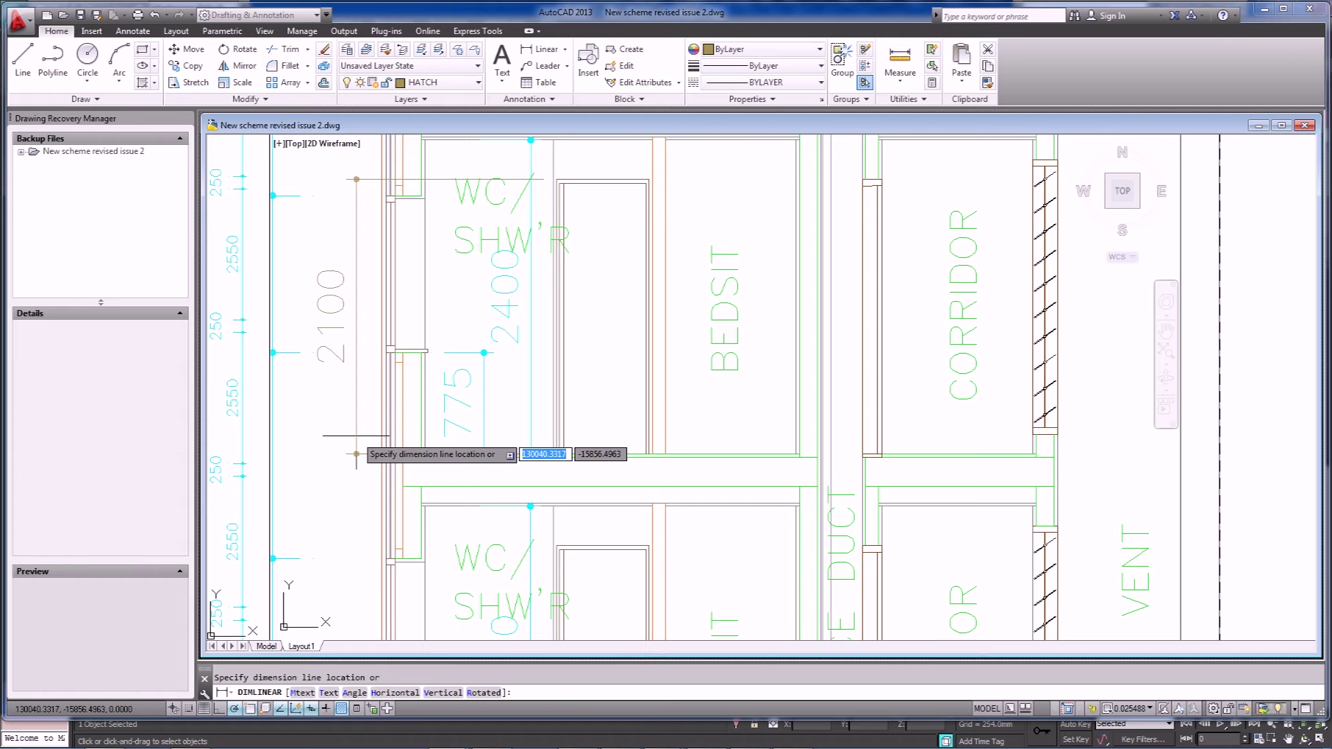
pyautogui.press('Escape')
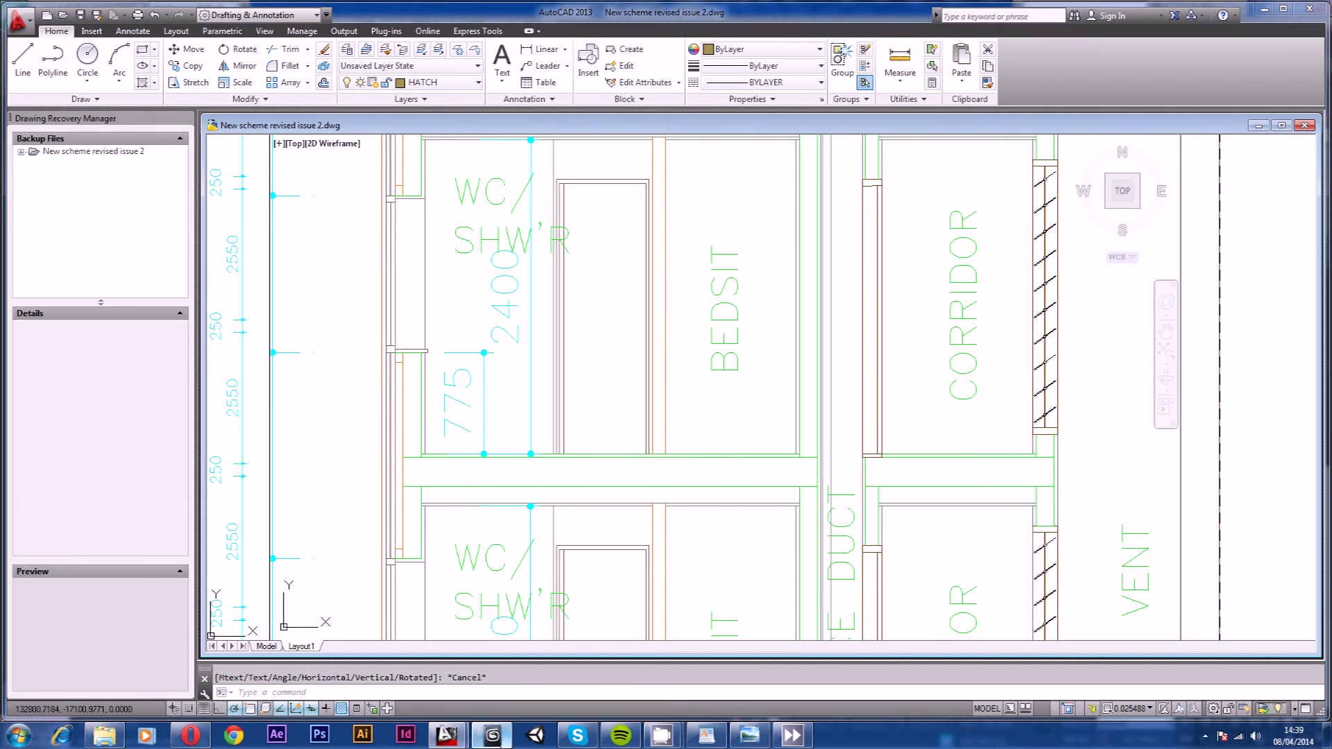
# - Switch to 3ds Max, leave the walls' edge editing and set the reference box's height to 2100 mm
pyautogui.click(492, 736)
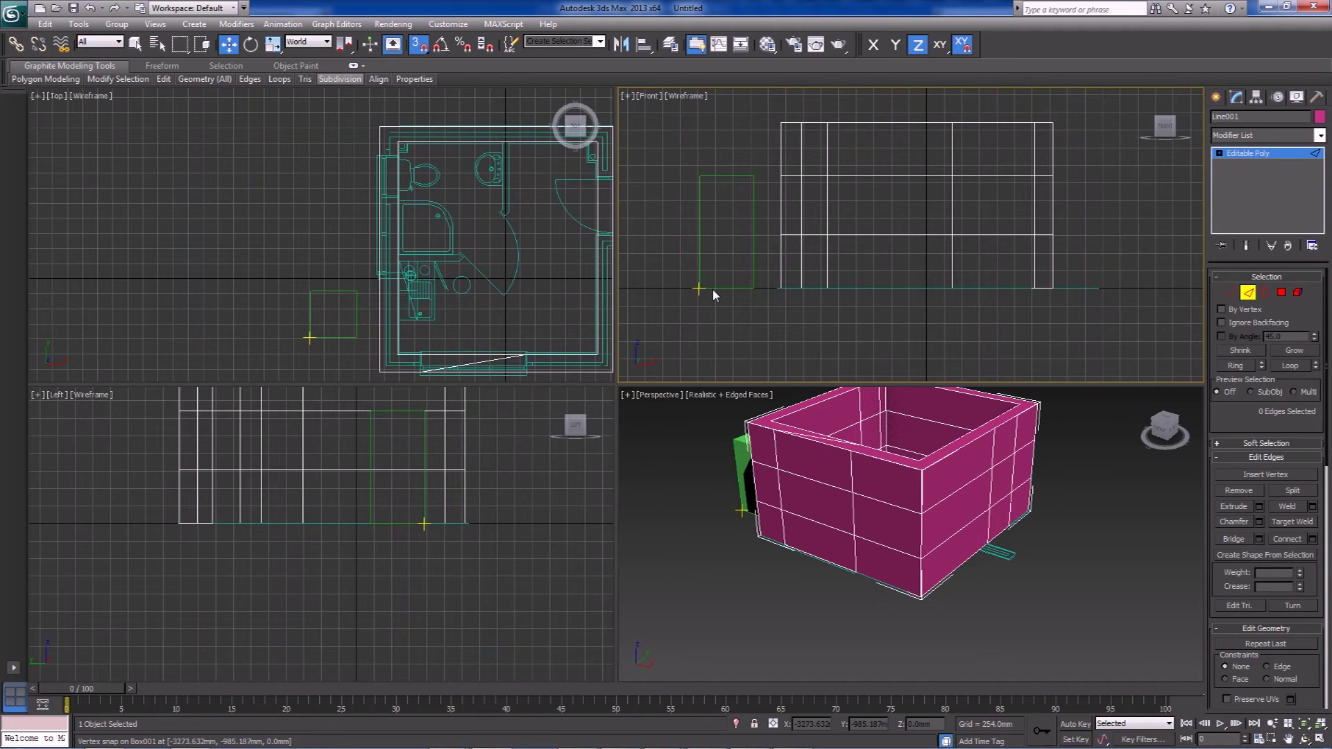
pyautogui.click(1247, 295)
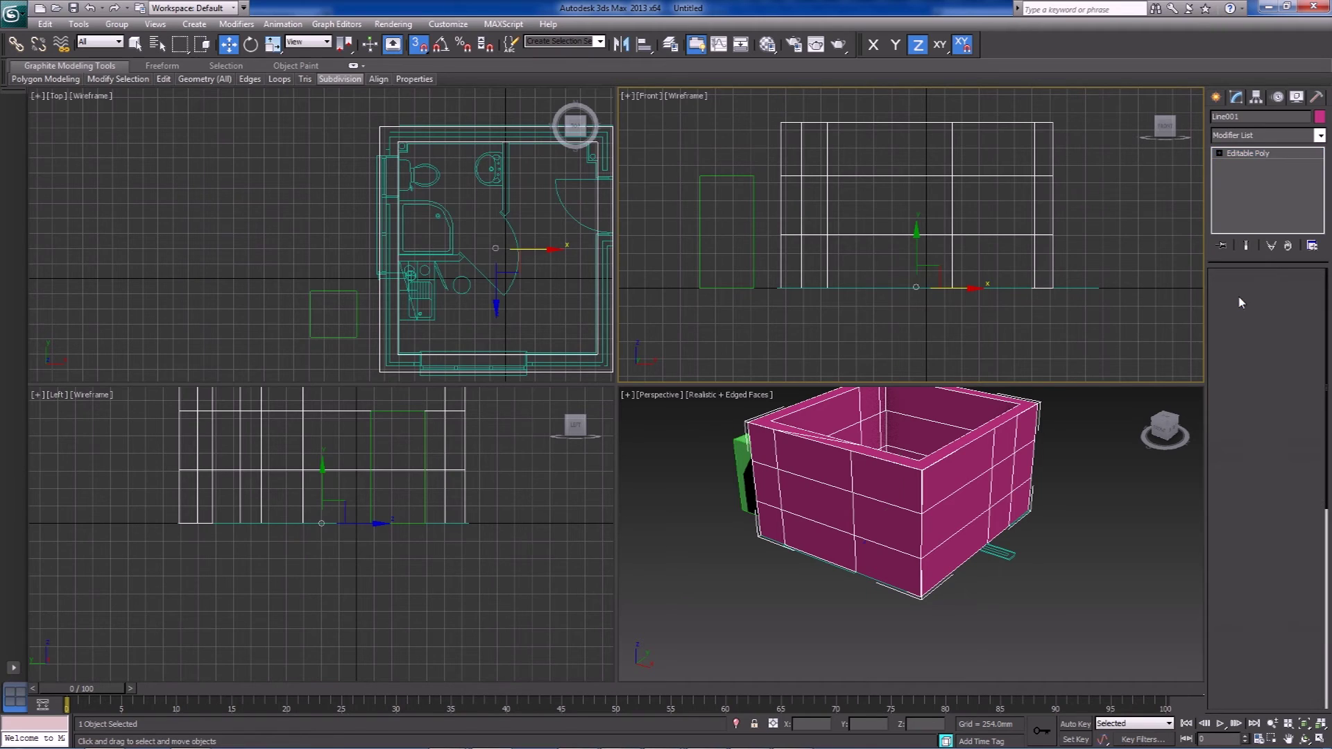
pyautogui.click(740, 179)
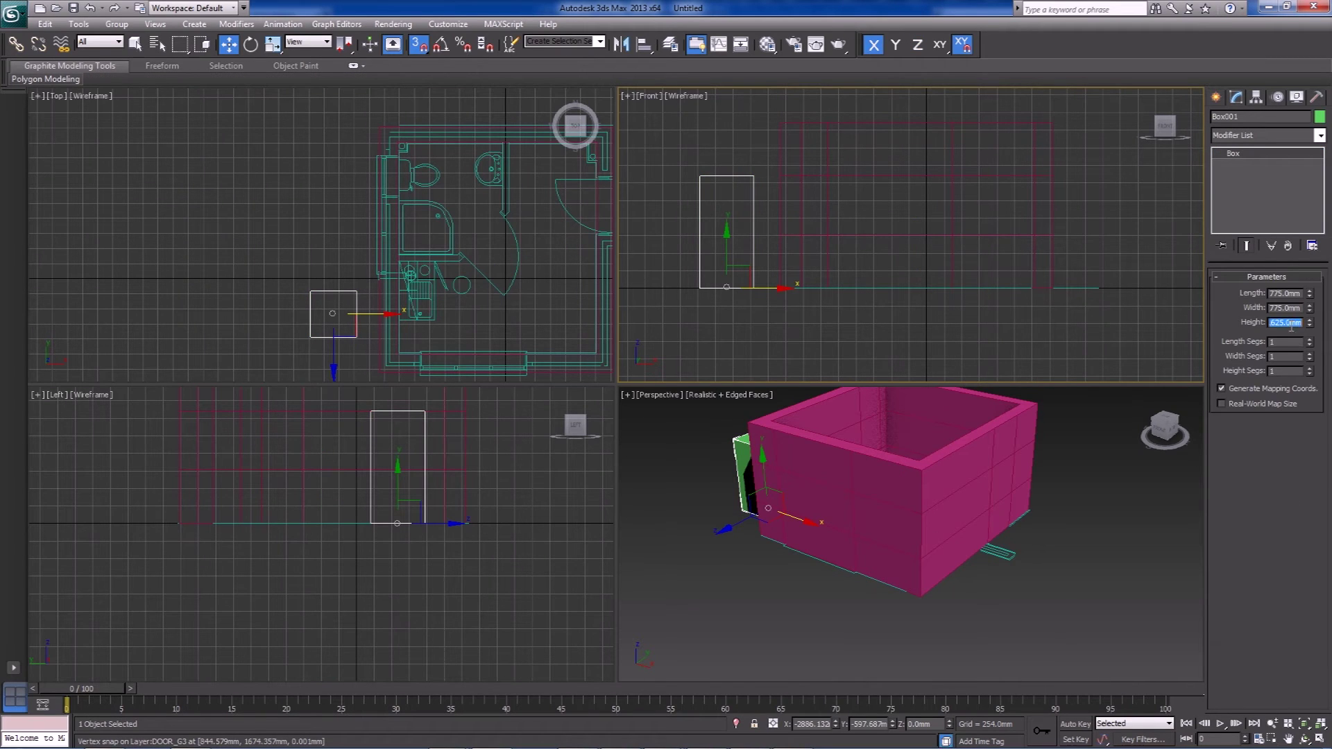
pyautogui.write('2100')
pyautogui.press('Return')
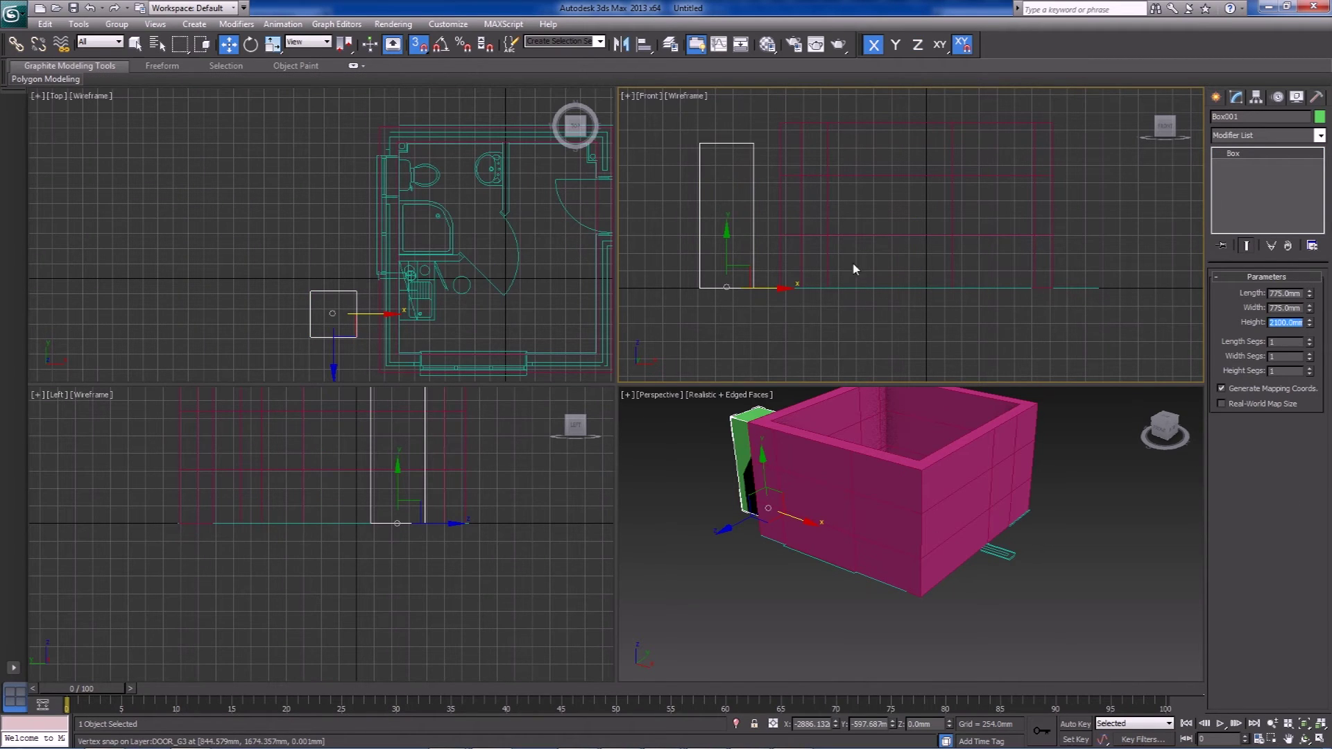
# - Select the upper horizontal loop's edges across the doorway on both the outer and inner wall faces
pyautogui.click(916, 122)
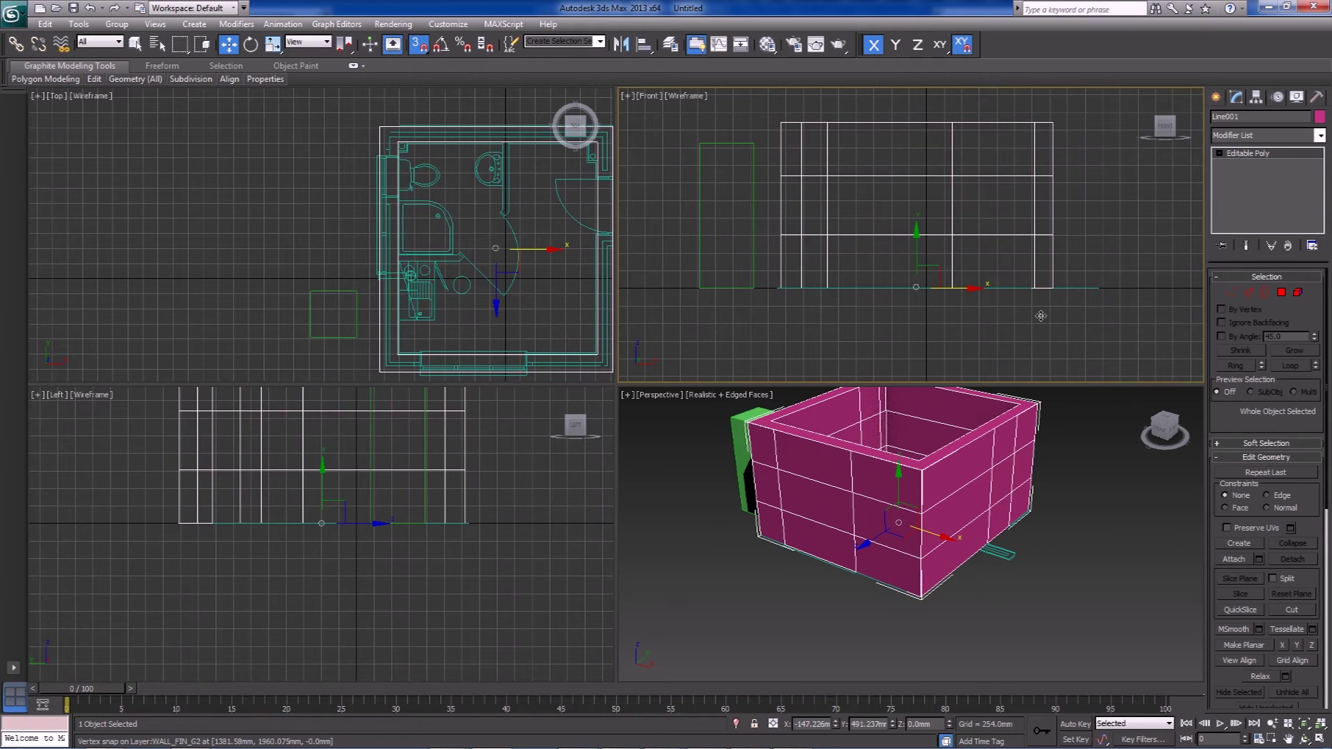
pyautogui.click(1235, 297)
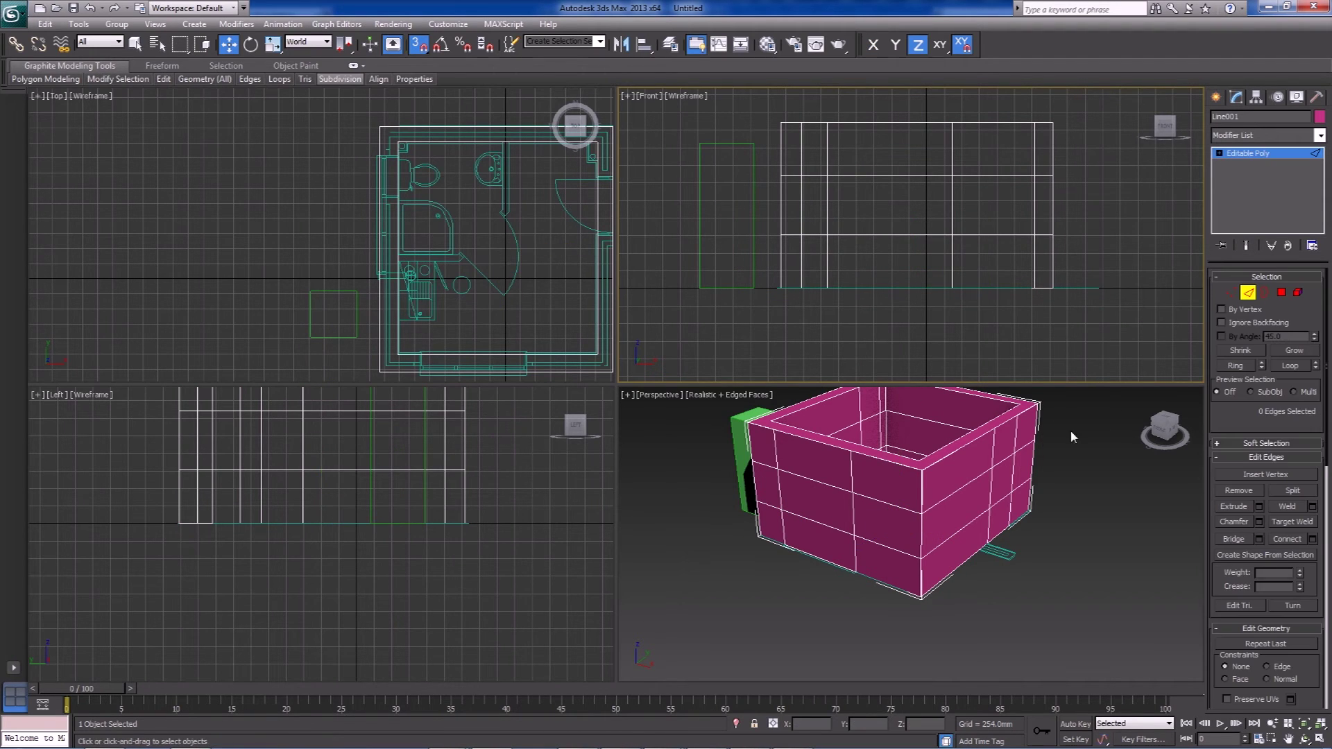
pyautogui.click(1010, 455)
pyautogui.keyDown('alt'); pyautogui.moveTo(1014, 483); pyautogui.dragTo(994, 462, button='middle'); pyautogui.keyUp('alt')
pyautogui.keyDown('ctrl'); pyautogui.click(993, 464); pyautogui.keyUp('ctrl')
pyautogui.keyDown('alt'); pyautogui.moveTo(1020, 530); pyautogui.dragTo(1021, 457, button='middle'); pyautogui.keyUp('alt')
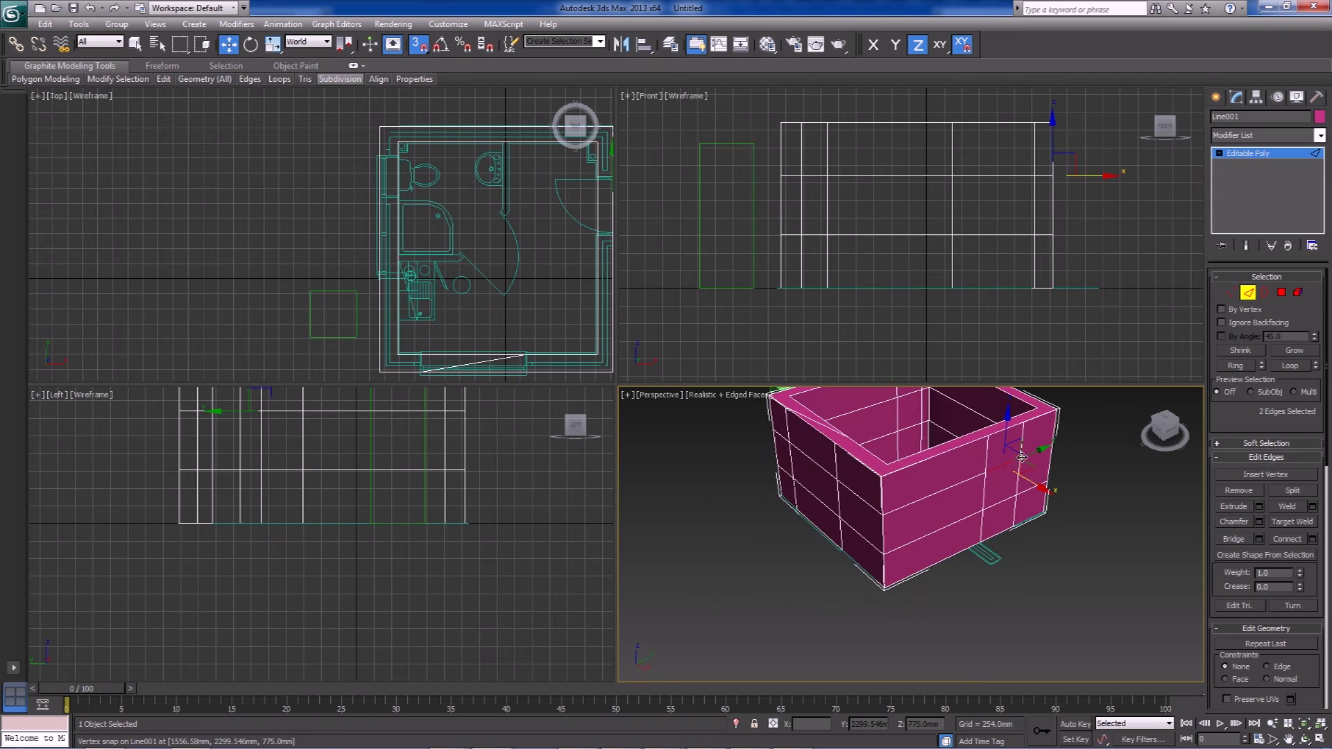
pyautogui.press('s')
pyautogui.click(1051, 136)
pyautogui.moveTo(1051, 135); pyautogui.dragTo(1052, 125)
pyautogui.hotkey('ctrl', 'z')
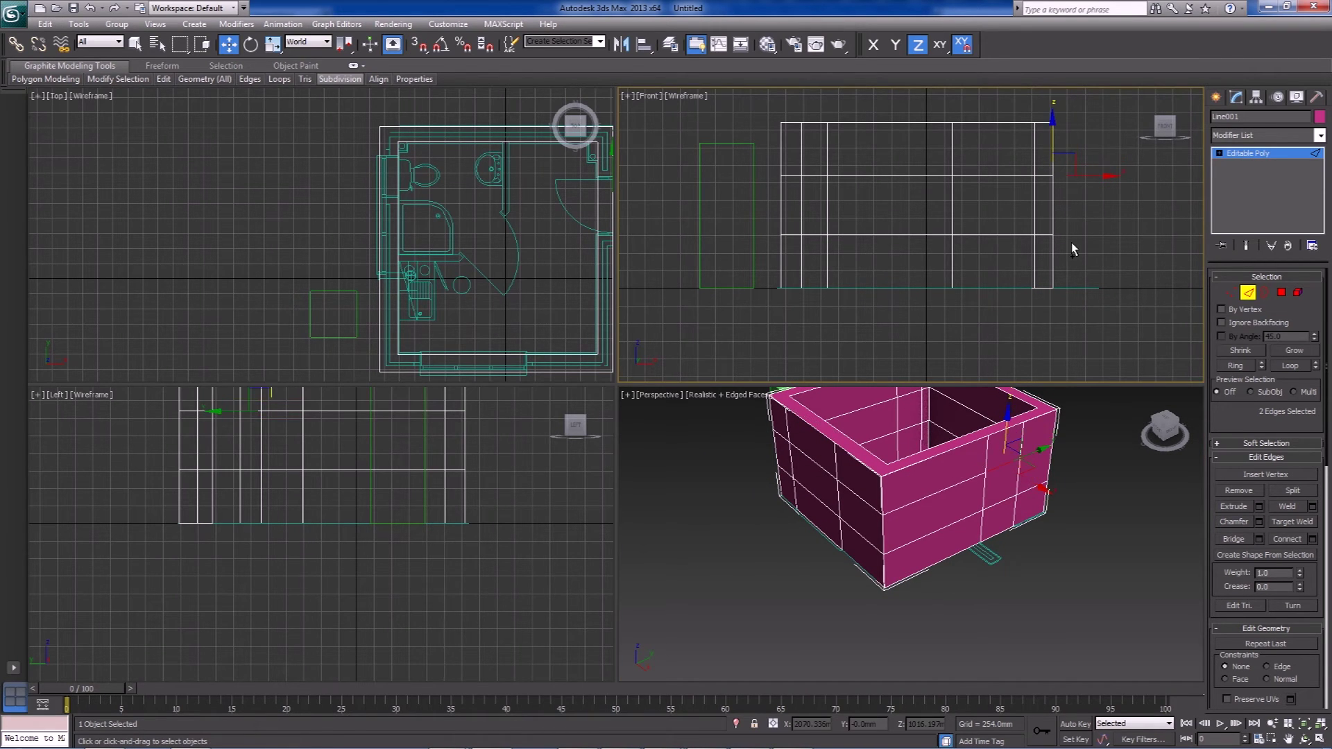
# - Snap the doorway's two selected edges vertically to the reference box's top at 2100 mm in the Left view
pyautogui.moveTo(318, 480); pyautogui.dragTo(365, 589, button='middle')
pyautogui.scroll(-2, 364, 517)
pyautogui.scroll(1, 360, 554)
pyautogui.scroll(2, 358, 562)
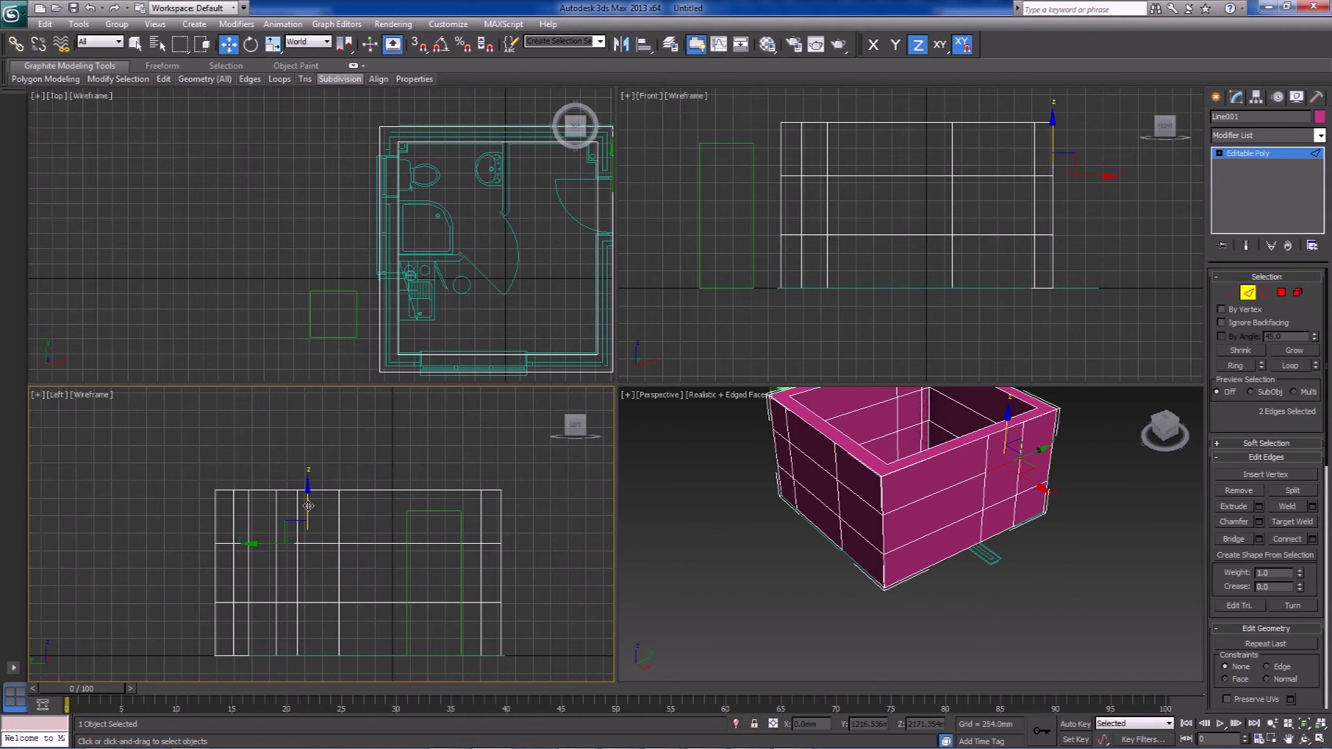
pyautogui.press('s')
pyautogui.moveTo(310, 527); pyautogui.dragTo(399, 514)
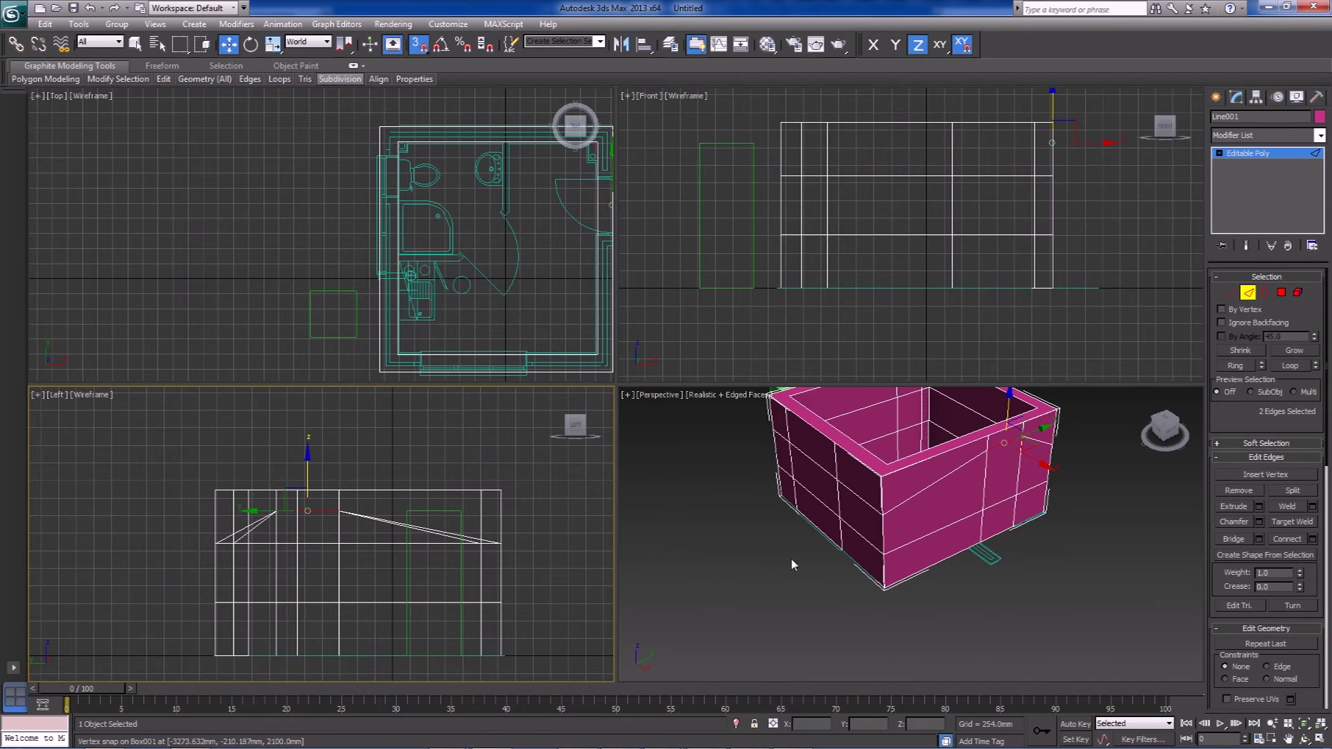
# - Delete the wall polygons that cover the doorway and both windows on the outer and inner wall faces
pyautogui.moveTo(960, 573)
pyautogui.keyDown('alt'); pyautogui.mouseDown(button='middle')
pyautogui.moveTo(881, 534)
pyautogui.moveTo(961, 555)
pyautogui.moveTo(962, 597)
pyautogui.mouseUp(button='middle'); pyautogui.keyUp('alt')
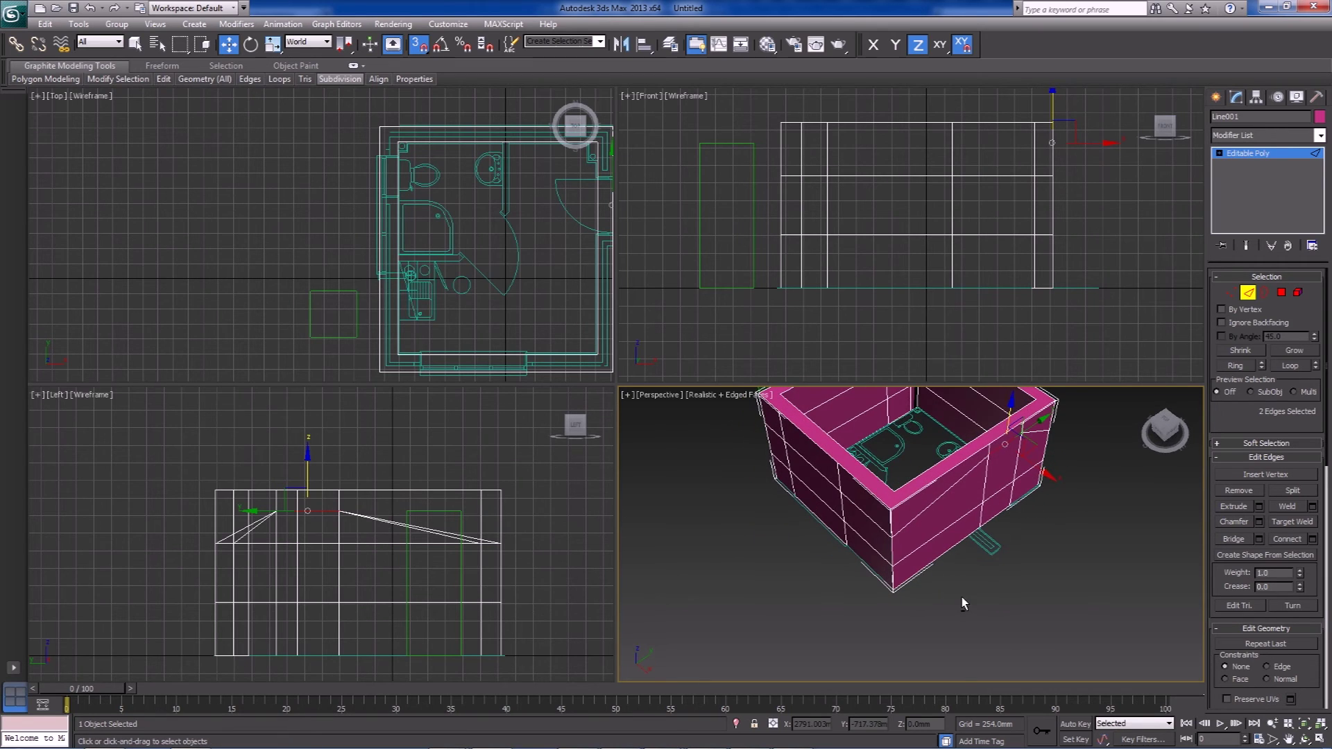
pyautogui.click(1281, 294)
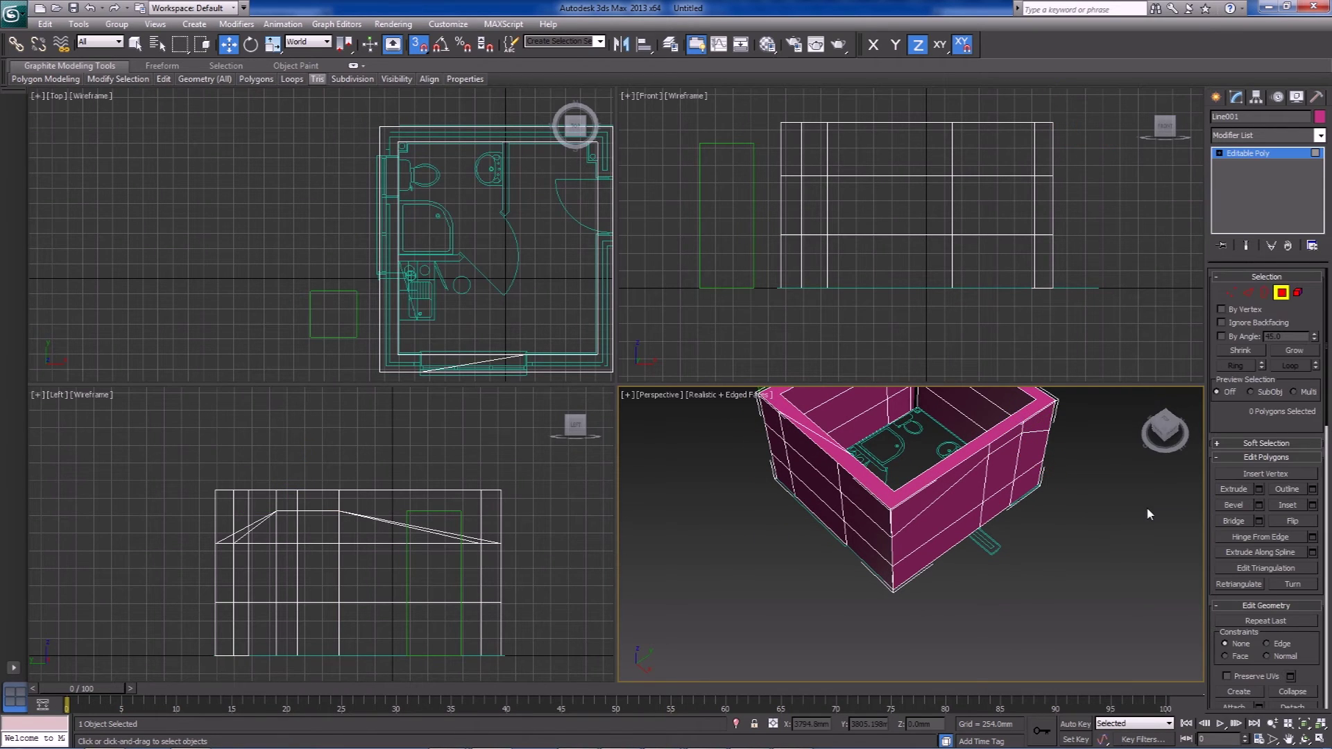
pyautogui.click(999, 505)
pyautogui.keyDown('ctrl'); pyautogui.click(818, 485); pyautogui.keyUp('ctrl')
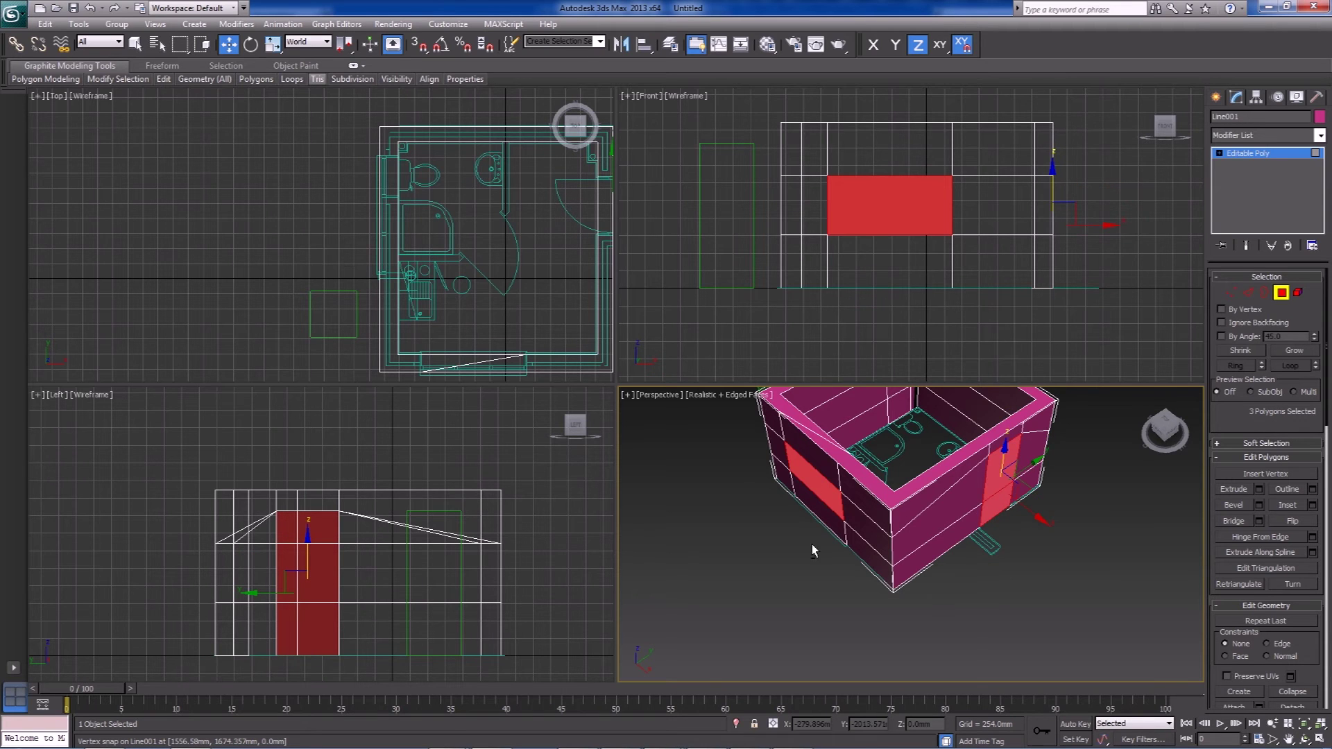
pyautogui.keyDown('alt'); pyautogui.moveTo(809, 545); pyautogui.dragTo(880, 520, button='middle'); pyautogui.keyUp('alt')
pyautogui.keyDown('ctrl'); pyautogui.click(822, 421); pyautogui.keyUp('ctrl')
pyautogui.keyDown('alt'); pyautogui.moveTo(757, 486); pyautogui.dragTo(832, 521, button='middle'); pyautogui.keyUp('alt')
pyautogui.keyDown('ctrl'); pyautogui.click(796, 515); pyautogui.keyUp('ctrl')
pyautogui.keyDown('alt'); pyautogui.moveTo(822, 424); pyautogui.dragTo(868, 446, button='middle'); pyautogui.keyUp('alt')
pyautogui.keyDown('ctrl'); pyautogui.click(868, 446); pyautogui.keyUp('ctrl')
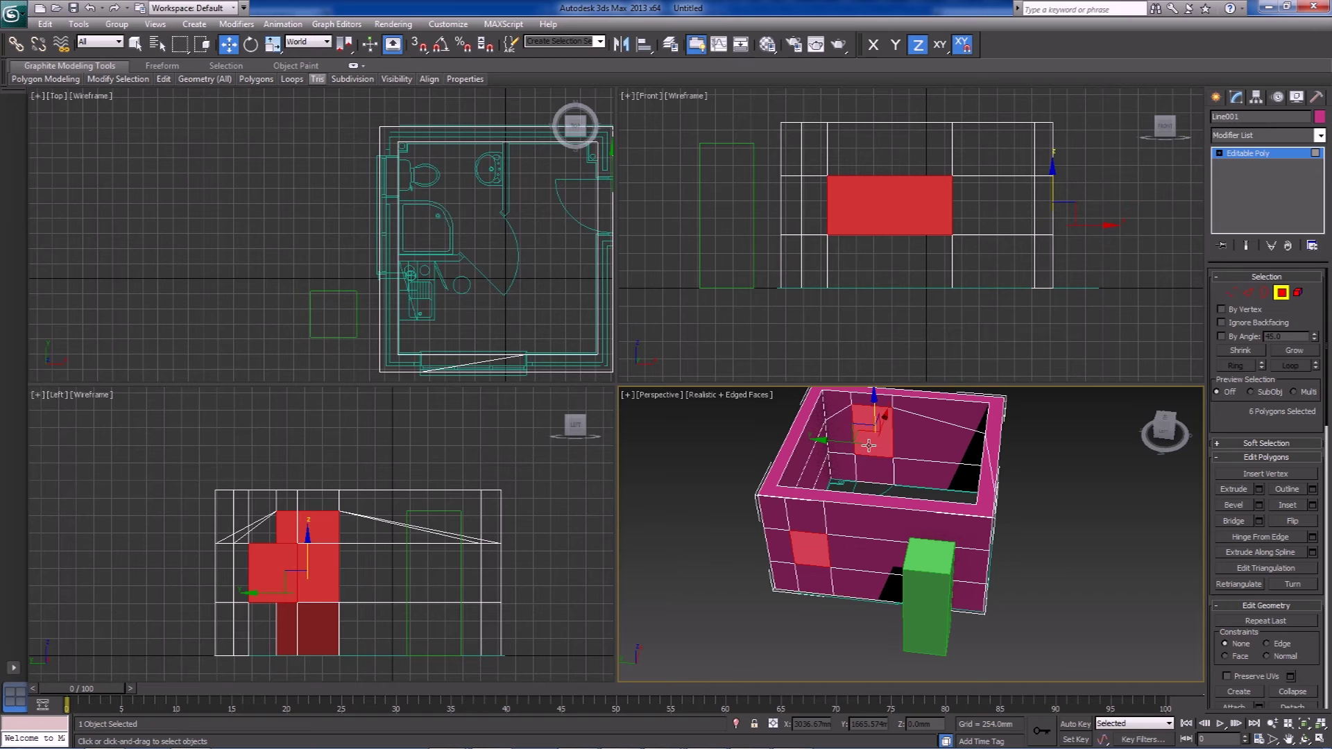
pyautogui.keyDown('ctrl'); pyautogui.click(866, 467); pyautogui.keyUp('ctrl')
pyautogui.keyDown('alt'); pyautogui.moveTo(831, 498); pyautogui.dragTo(928, 494, button='middle'); pyautogui.keyUp('alt')
pyautogui.keyDown('ctrl'); pyautogui.click(930, 438); pyautogui.keyUp('ctrl')
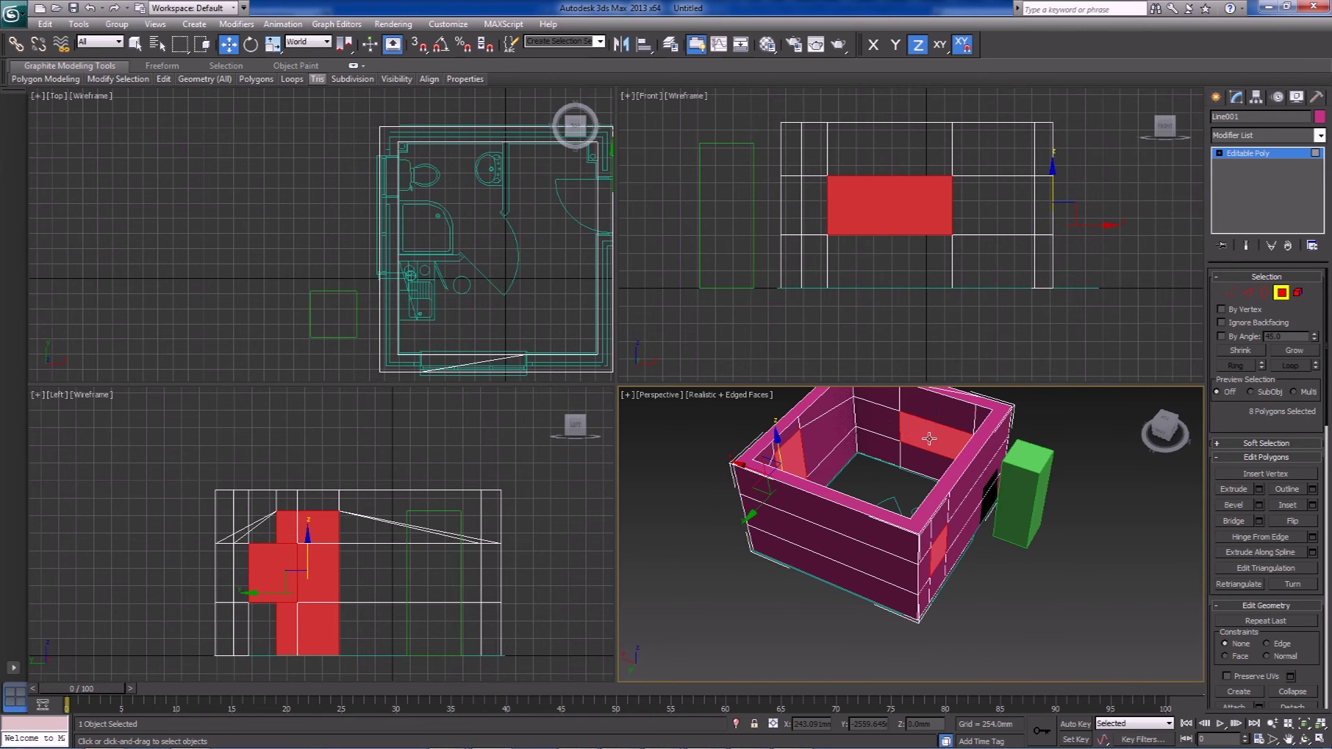
pyautogui.press('Delete')
pyautogui.keyDown('alt'); pyautogui.moveTo(1009, 487); pyautogui.dragTo(879, 518, button='middle'); pyautogui.keyUp('alt')
pyautogui.click(829, 454)
pyautogui.press('Delete')
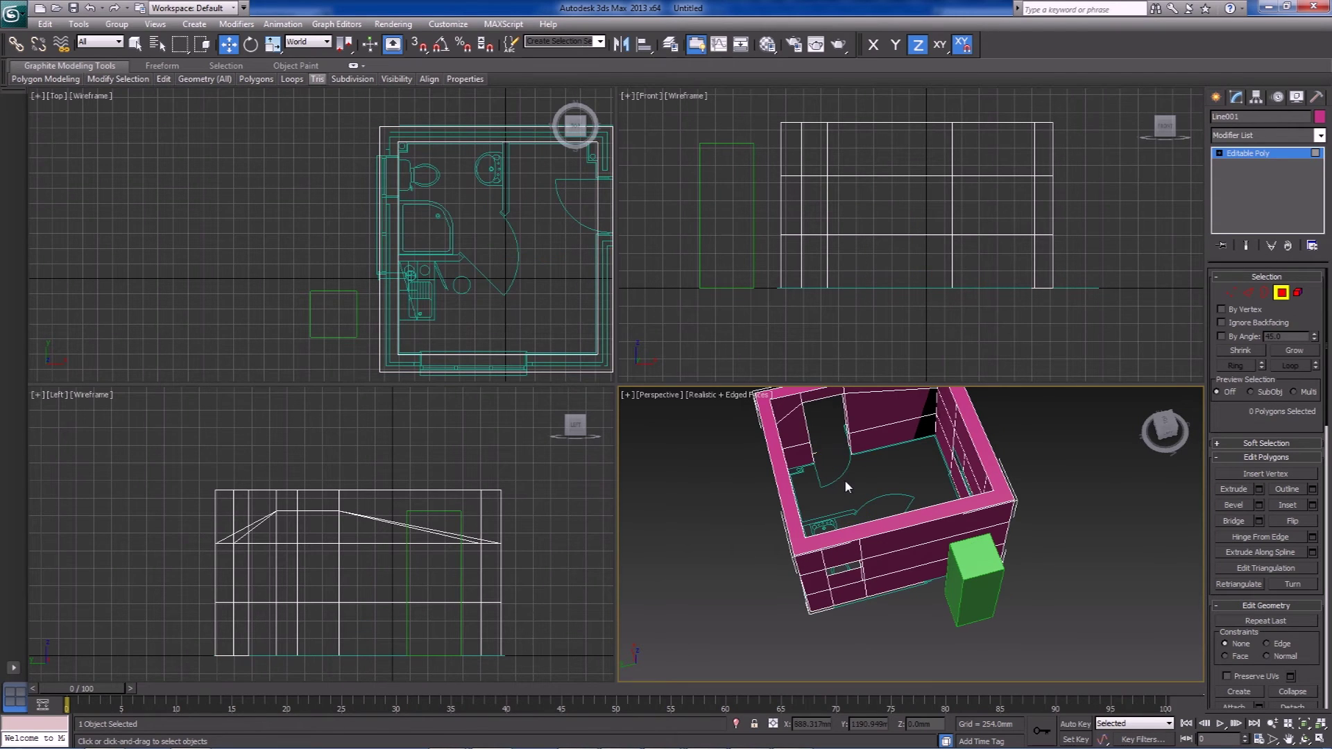
# - Select the walls' bottom polygon and examine from below where it runs across the doorway
pyautogui.click(847, 478)
pyautogui.keyDown('alt'); pyautogui.moveTo(847, 477); pyautogui.dragTo(904, 525, button='middle'); pyautogui.keyUp('alt')
pyautogui.scroll(2, 903, 525)
pyautogui.scroll(2, 943, 513)
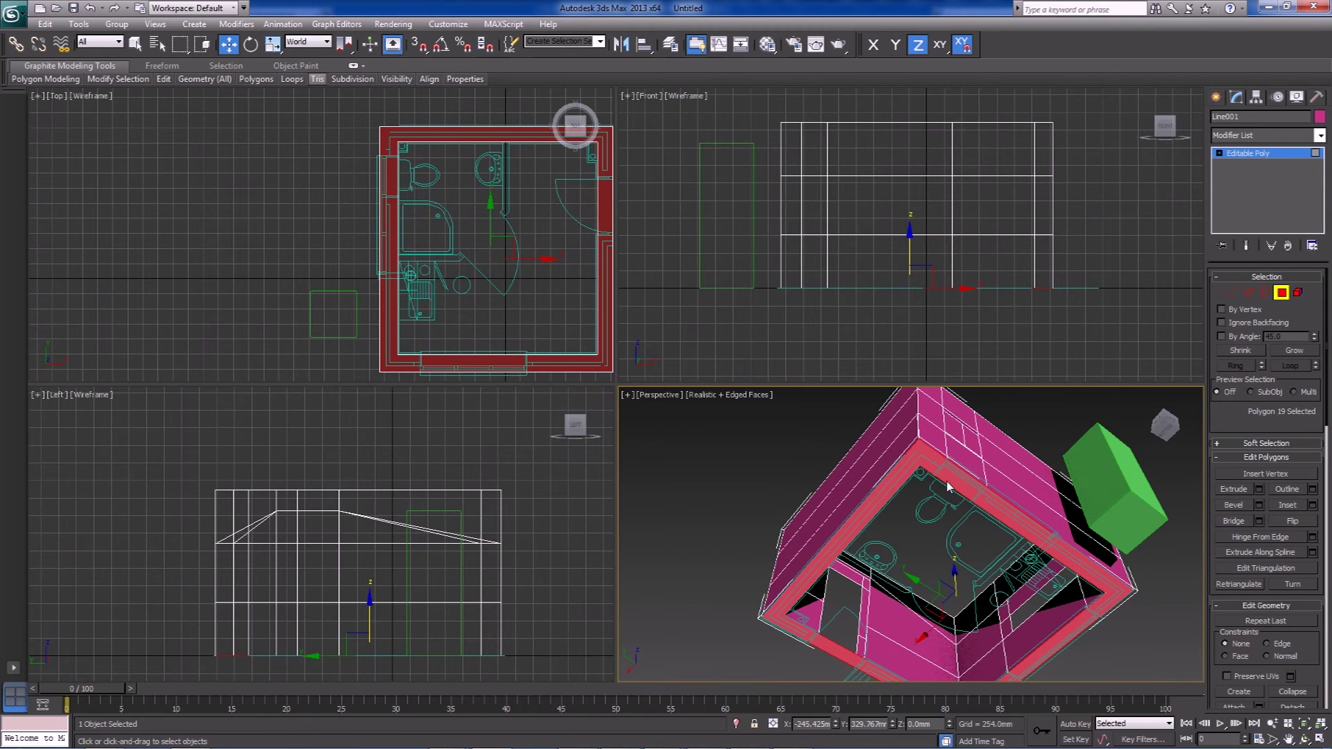
pyautogui.keyDown('alt'); pyautogui.moveTo(1094, 581); pyautogui.dragTo(1026, 527, button='middle'); pyautogui.keyUp('alt')
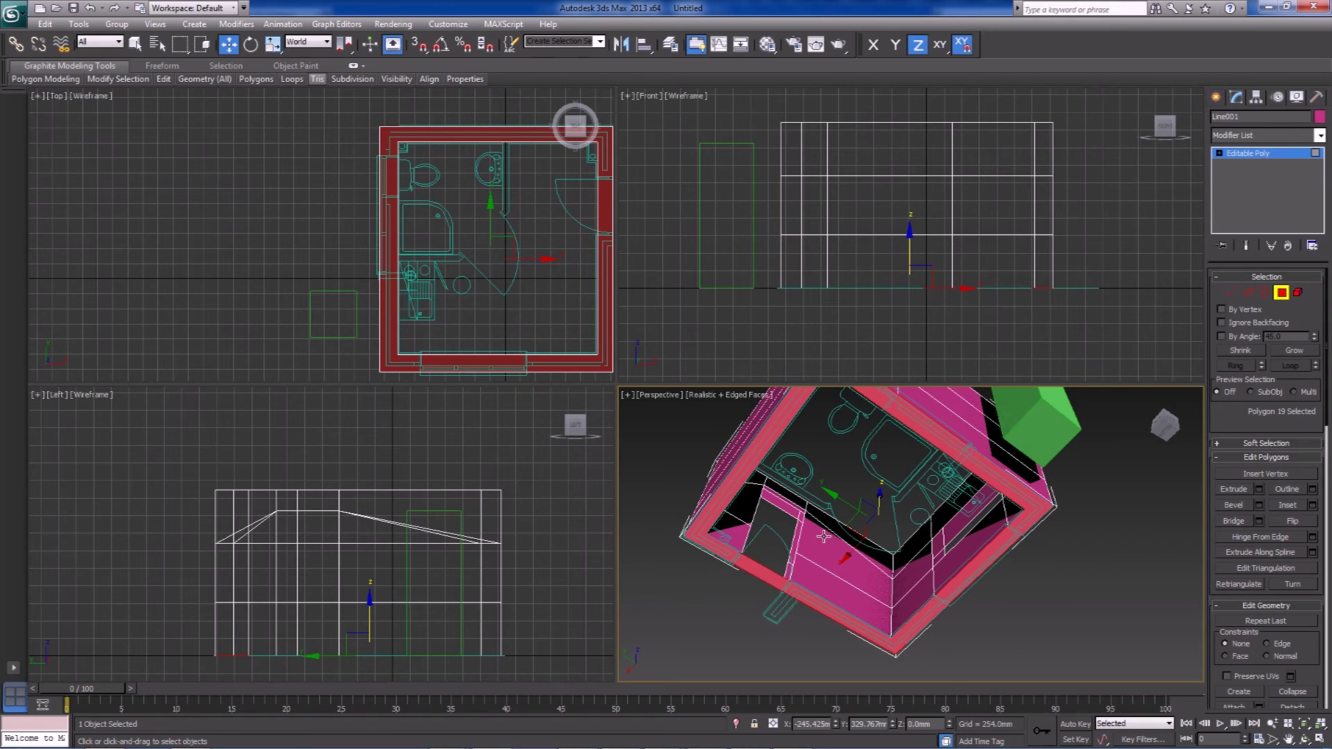
pyautogui.scroll(-2, 836, 536)
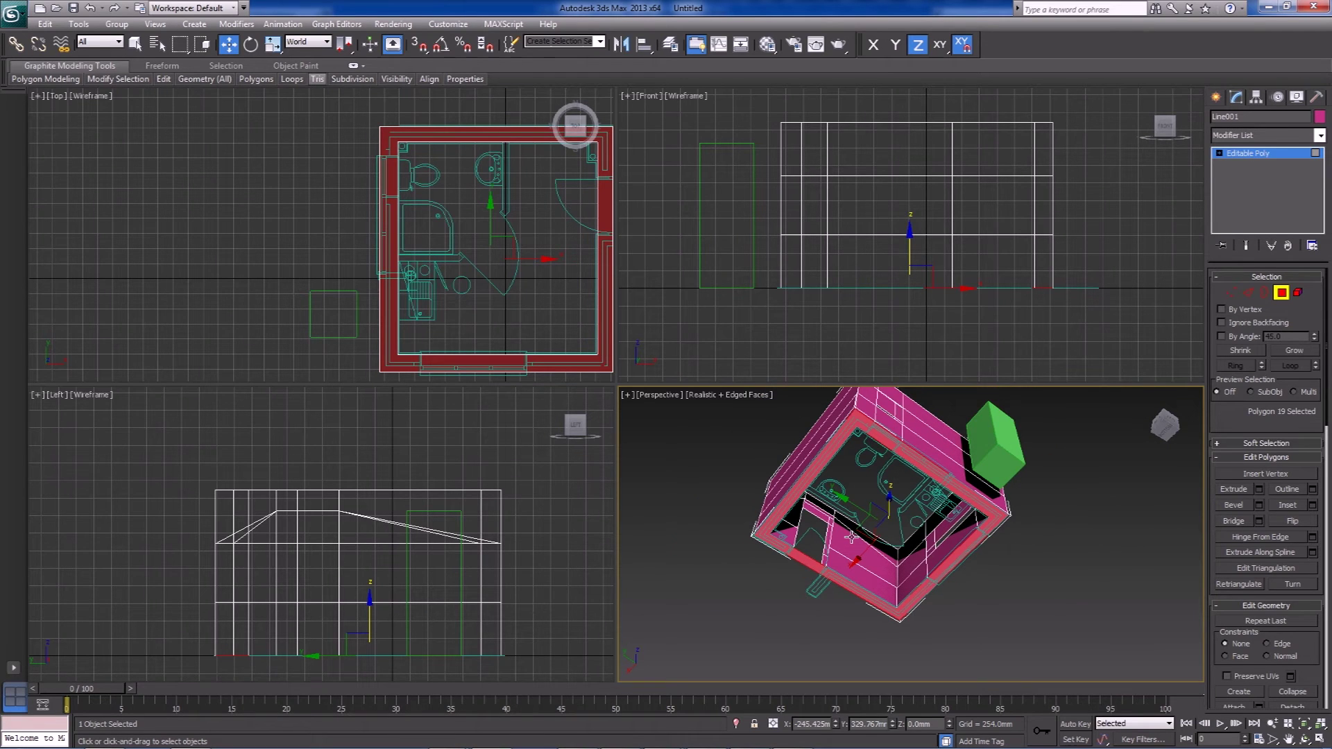
pyautogui.click(851, 537)
pyautogui.keyDown('alt'); pyautogui.moveTo(907, 513); pyautogui.dragTo(1049, 534, button='middle'); pyautogui.keyUp('alt')
pyautogui.click(990, 555)
pyautogui.scroll(4, 890, 569)
pyautogui.moveTo(869, 459); pyautogui.dragTo(1118, 515, button='middle')
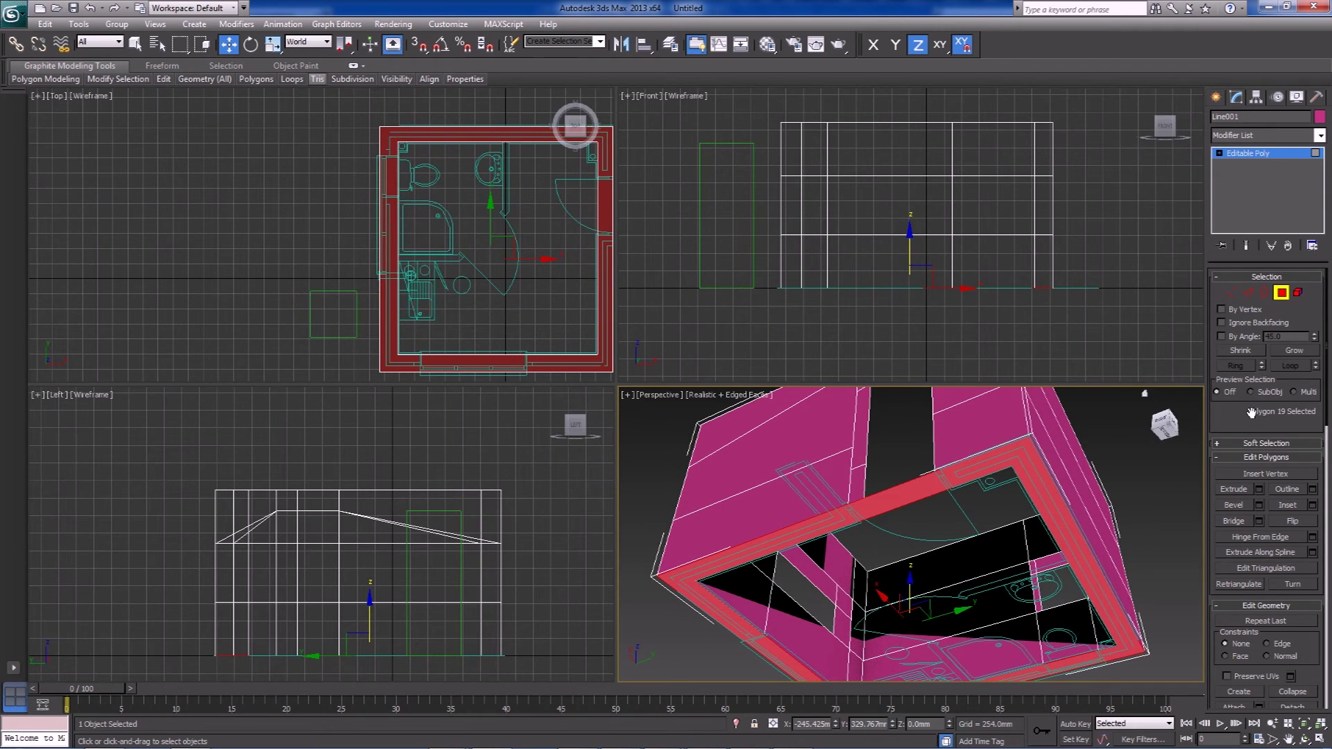
pyautogui.scroll(-3, 1251, 417)
# - Cut the bottom polygon across the wall thickness at both sides of the doorway, using vertex snapping
pyautogui.click(1291, 639)
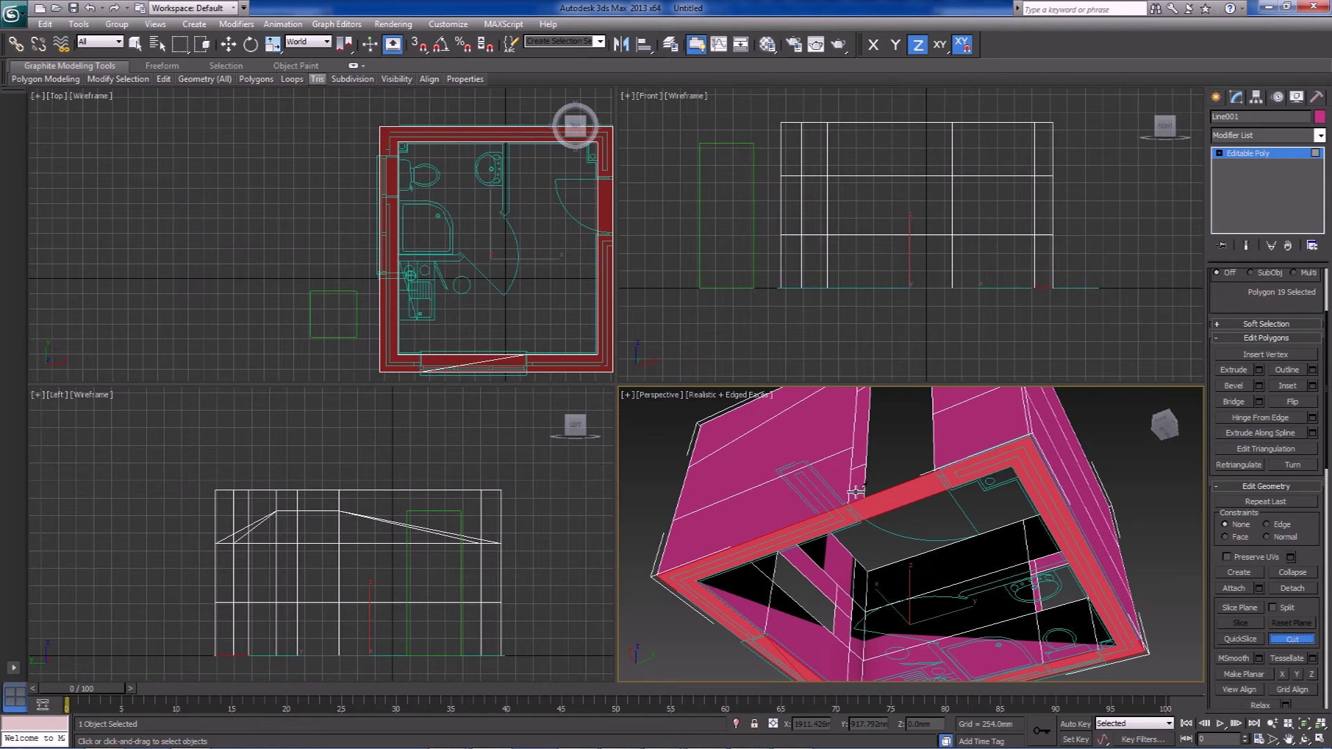
pyautogui.press('s')
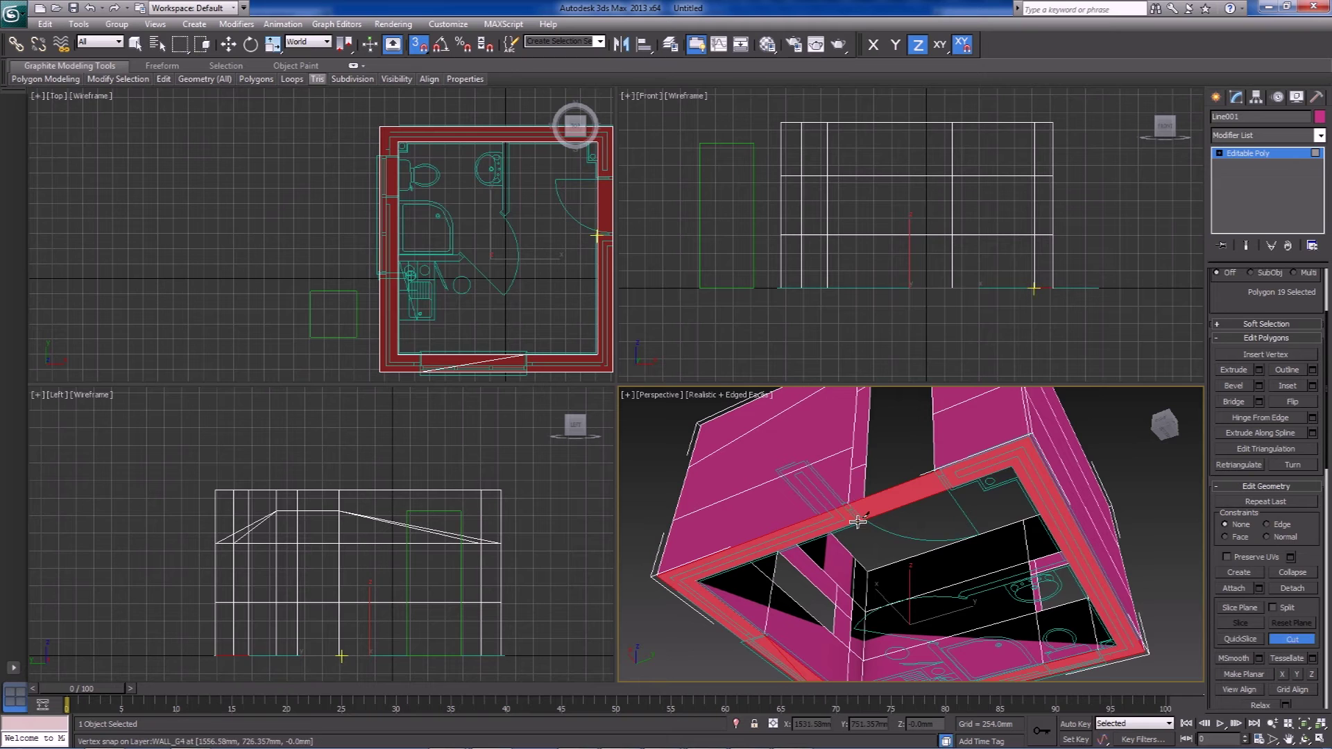
pyautogui.keyDown('alt'); pyautogui.moveTo(864, 527); pyautogui.dragTo(763, 613, button='middle'); pyautogui.keyUp('alt')
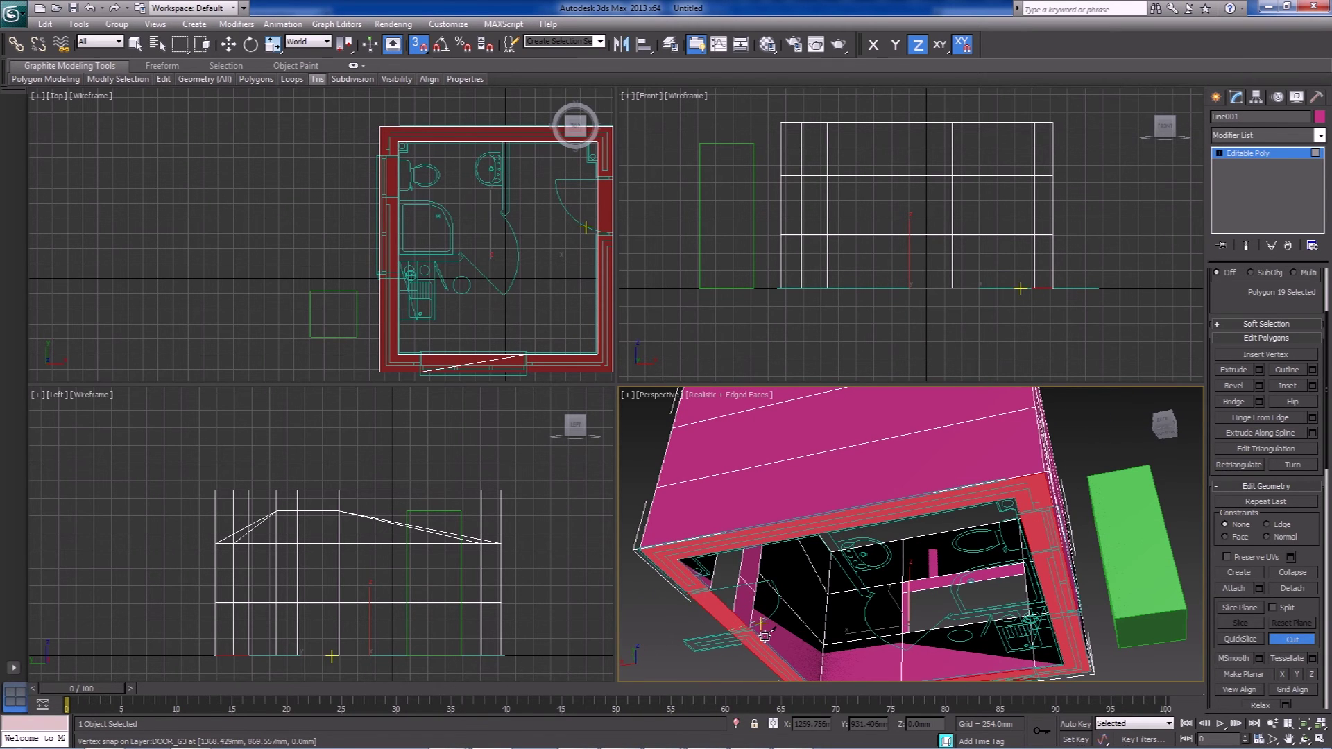
pyautogui.click(750, 628)
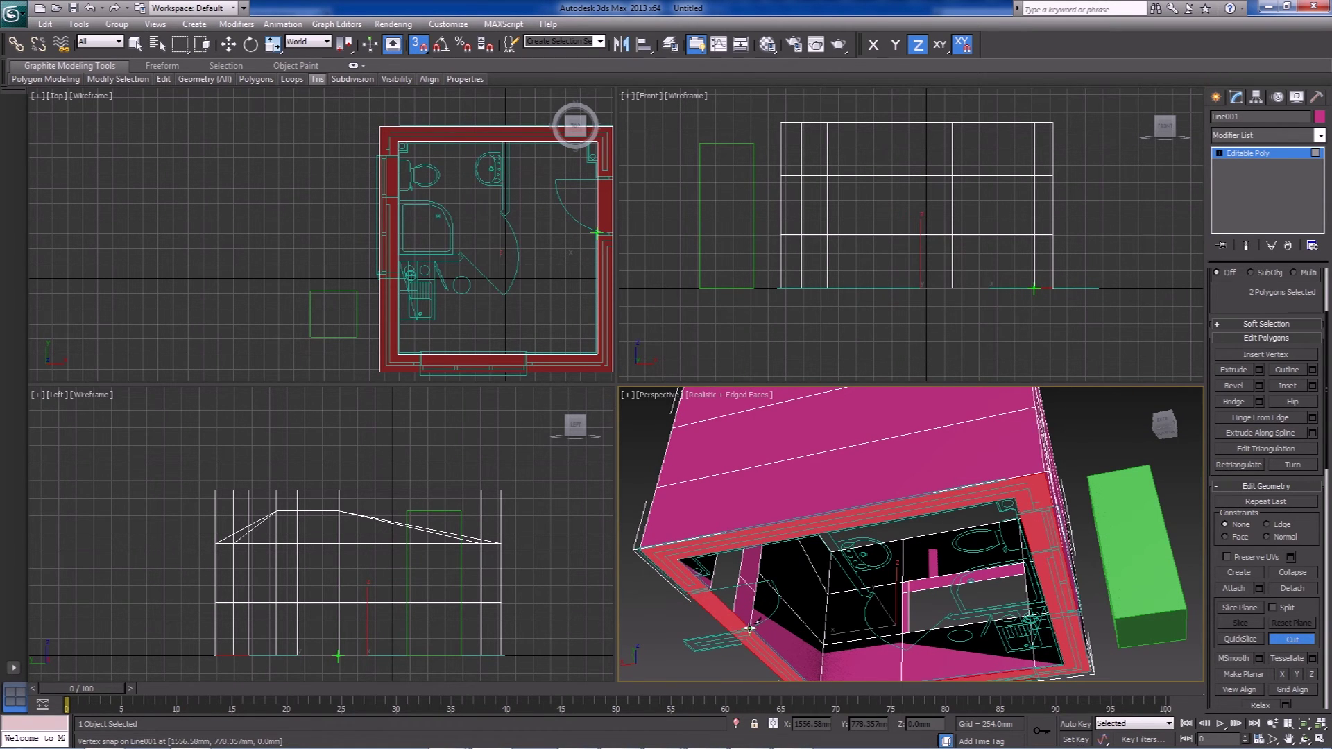
pyautogui.keyDown('alt'); pyautogui.moveTo(763, 636); pyautogui.dragTo(897, 559, button='middle'); pyautogui.keyUp('alt')
pyautogui.scroll(3, 892, 531)
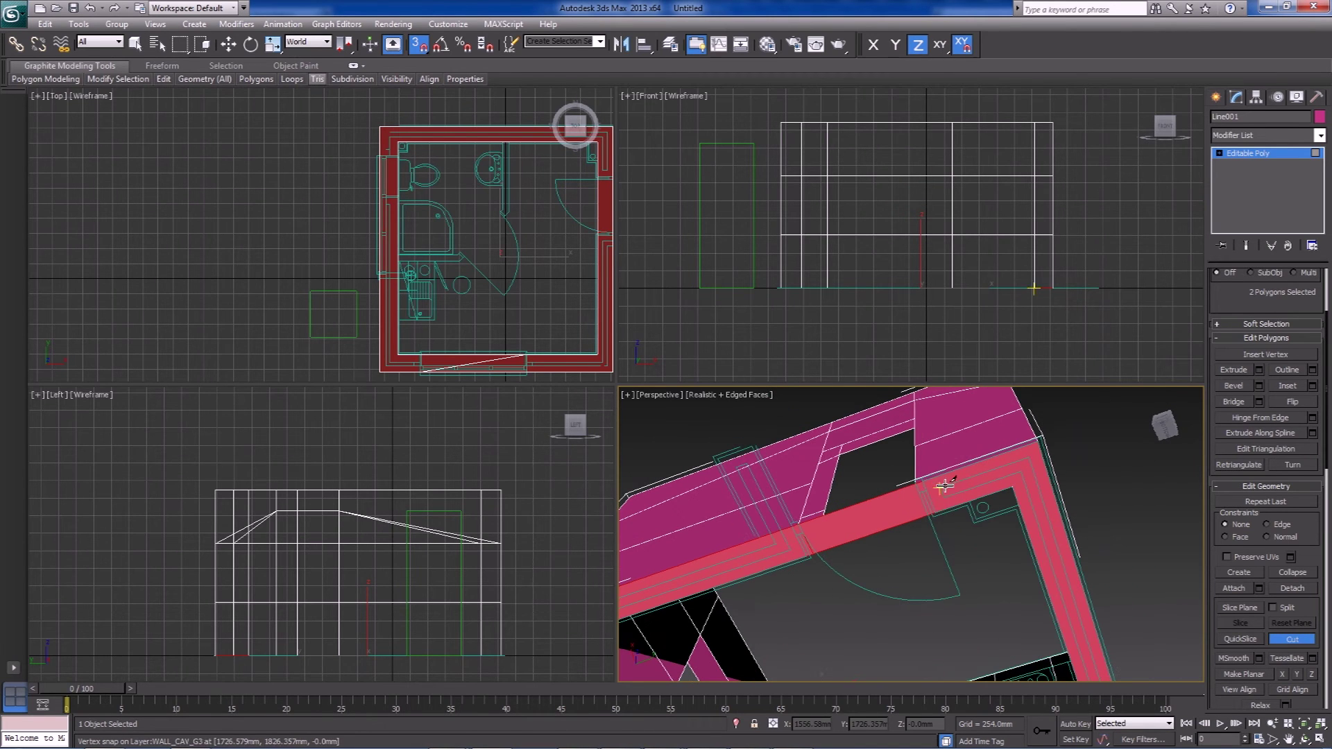
pyautogui.click(916, 484)
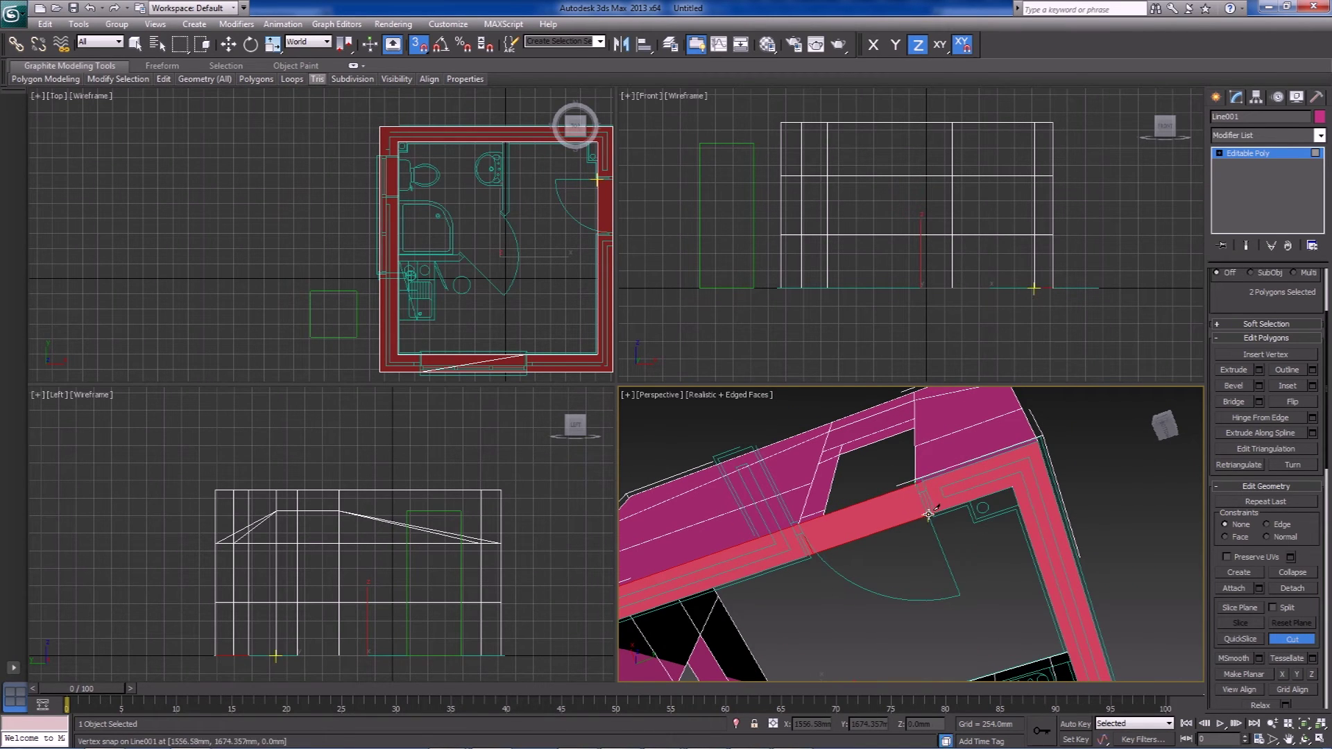
pyautogui.click(929, 514)
pyautogui.press('w')
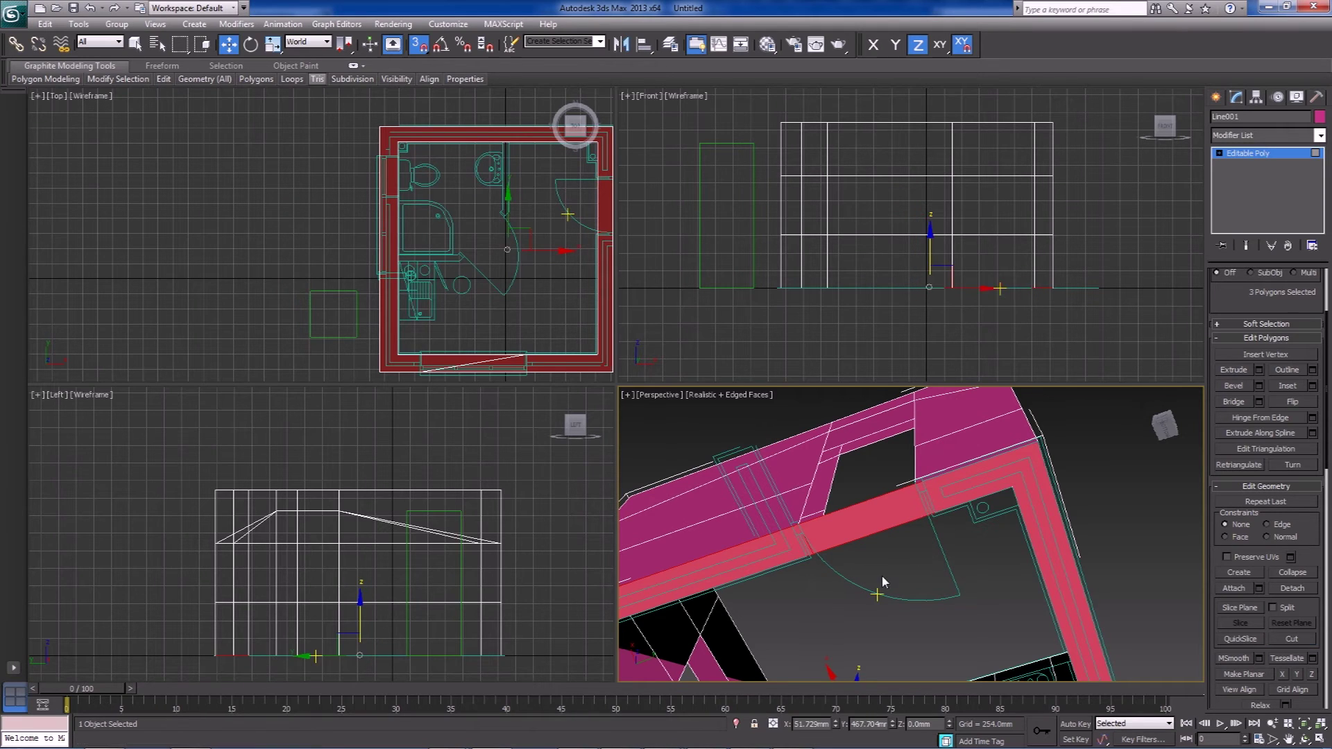
# - Delete the bottom polygon that crosses the doorway between the two cuts and turn snapping off
pyautogui.click(858, 520)
pyautogui.click(859, 544)
pyautogui.keyDown('alt'); pyautogui.moveTo(859, 545); pyautogui.dragTo(889, 655, button='middle'); pyautogui.keyUp('alt')
pyautogui.press('s')
pyautogui.keyDown('alt'); pyautogui.moveTo(859, 622); pyautogui.dragTo(872, 490, button='middle'); pyautogui.keyUp('alt')
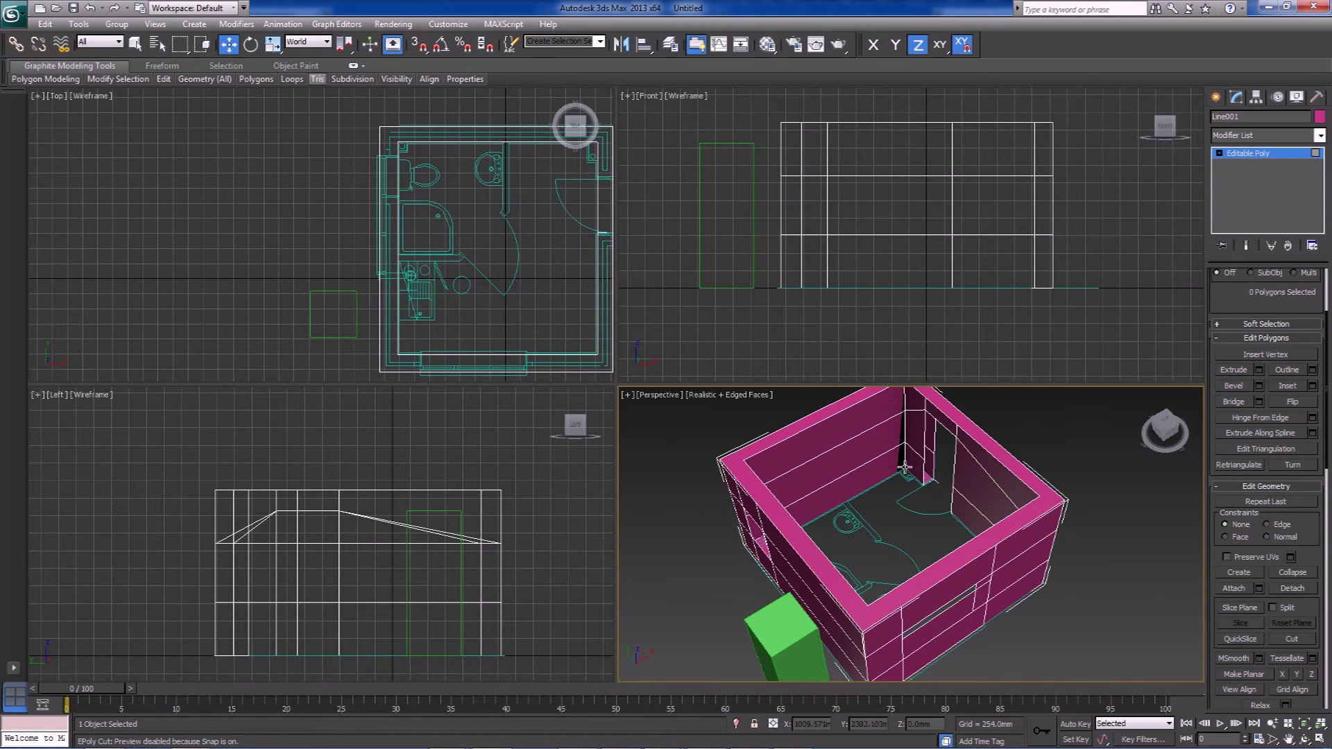
# - Bridge the doorway's top edges between the outer and inner wall faces
pyautogui.click(1220, 154)
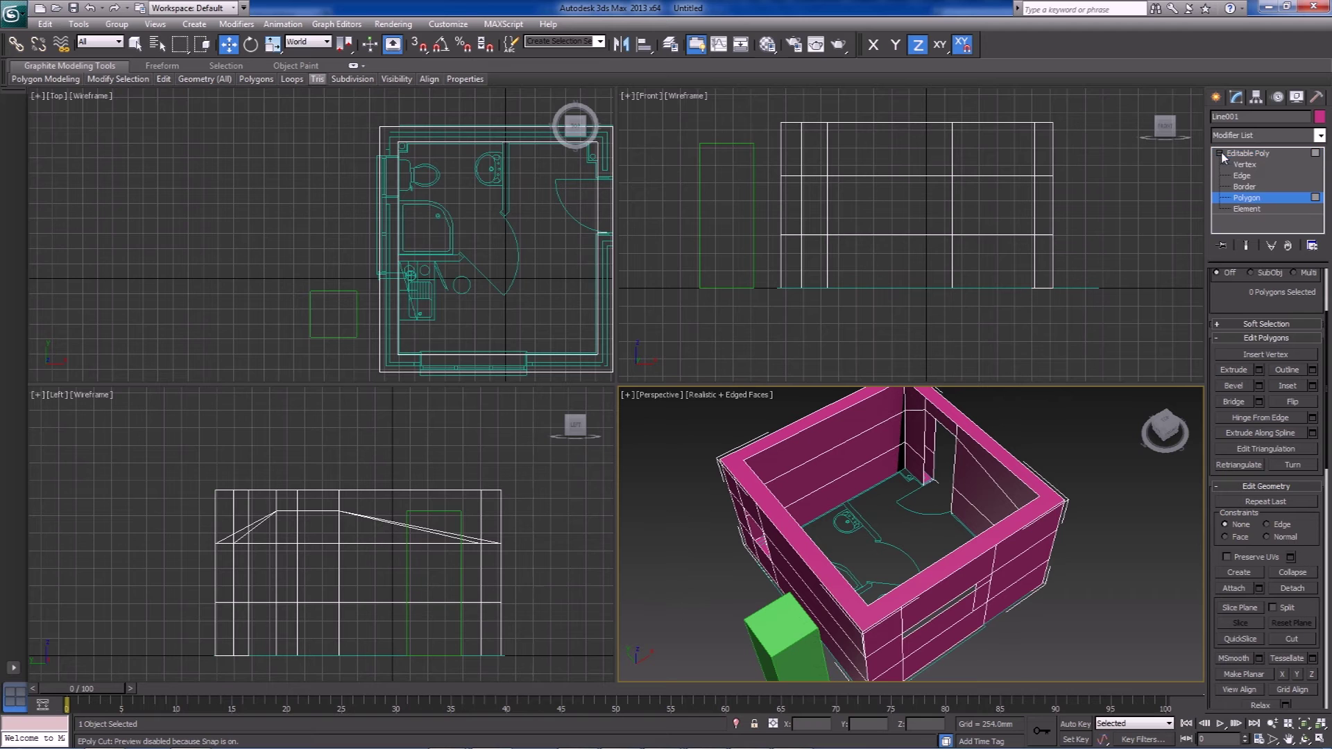
pyautogui.click(1244, 187)
pyautogui.keyDown('alt'); pyautogui.moveTo(901, 485); pyautogui.dragTo(1148, 358, button='middle'); pyautogui.keyUp('alt')
pyautogui.scroll(2, 897, 524)
pyautogui.scroll(1, 960, 568)
pyautogui.scroll(2, 1021, 590)
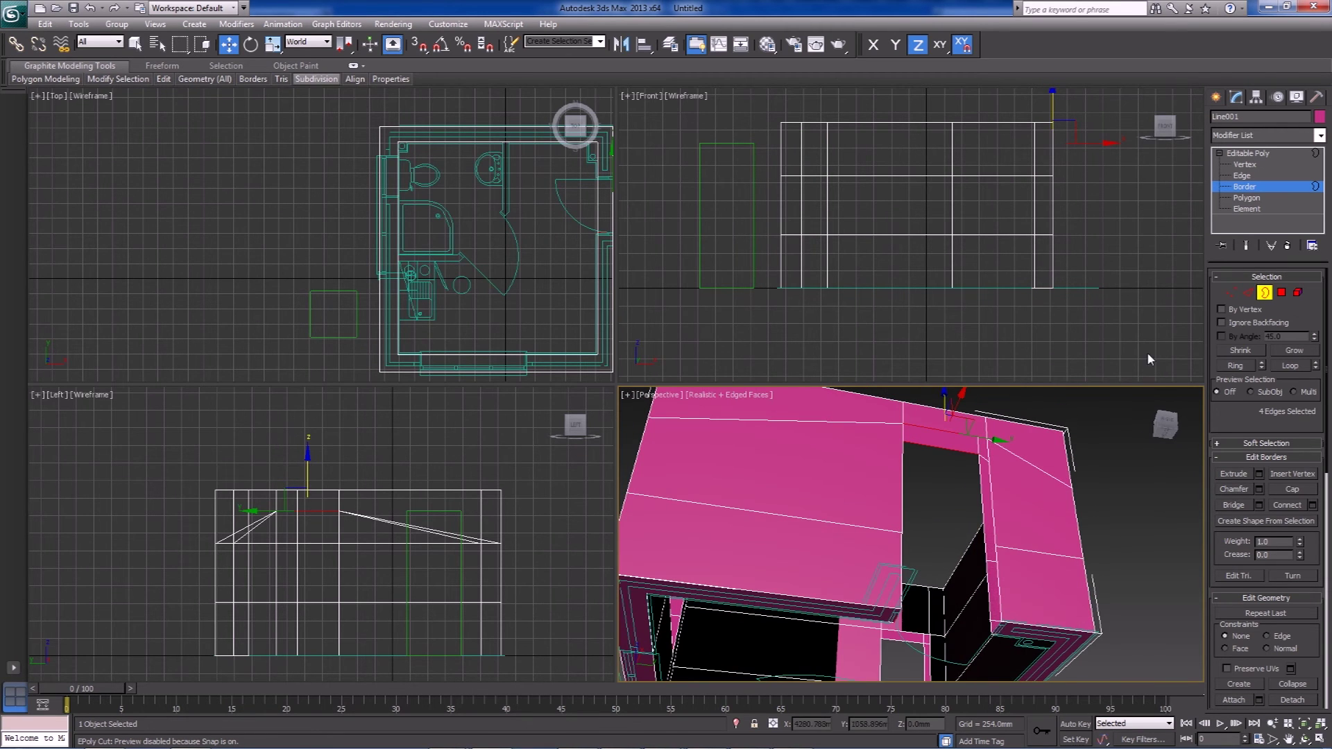
pyautogui.click(1247, 292)
pyautogui.click(930, 447)
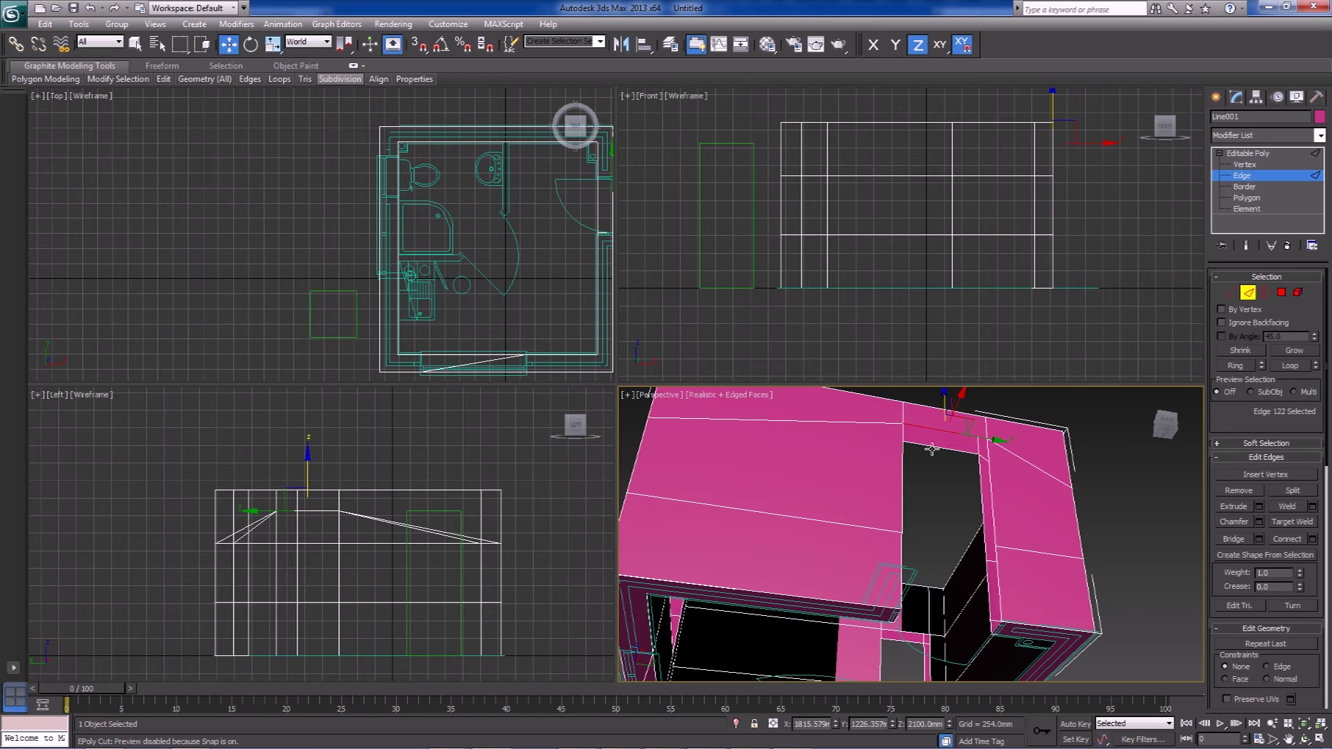
pyautogui.keyDown('alt'); pyautogui.moveTo(1020, 519); pyautogui.dragTo(985, 531, button='middle'); pyautogui.keyUp('alt')
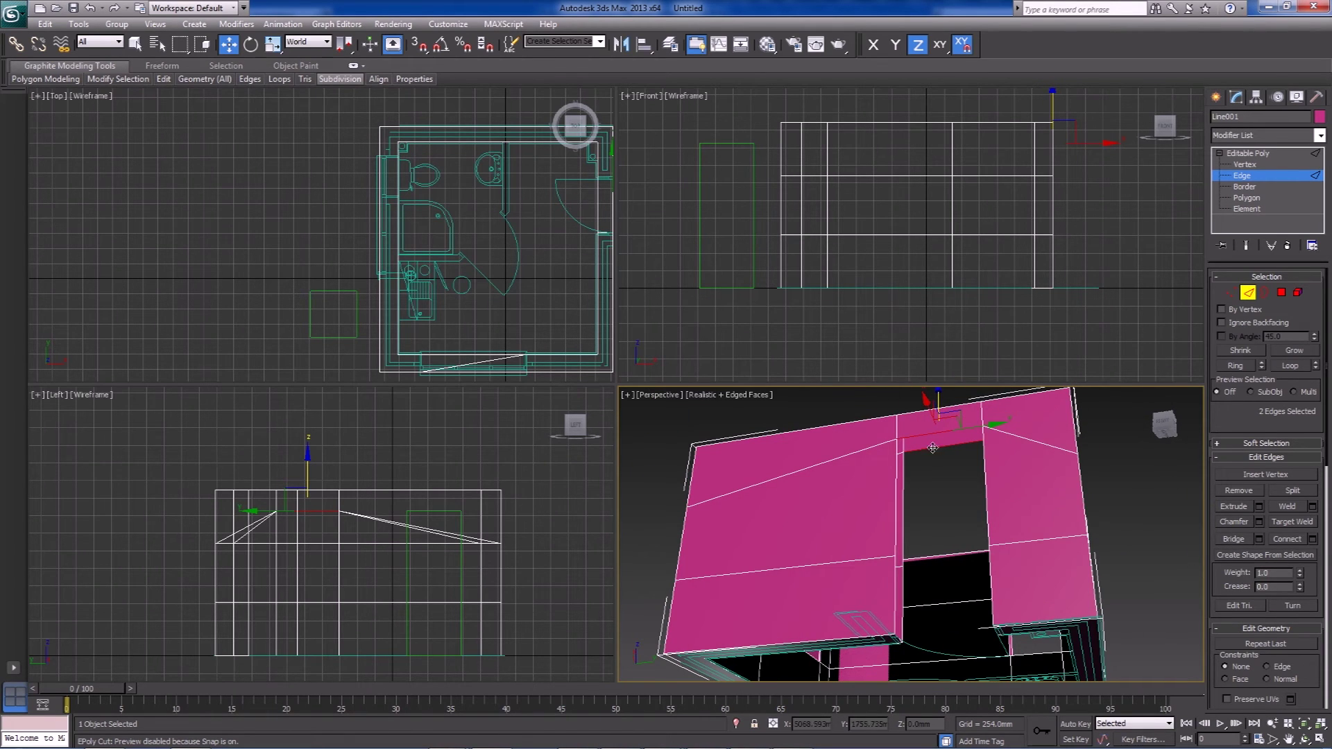
pyautogui.scroll(3, 935, 515)
pyautogui.click(1232, 539)
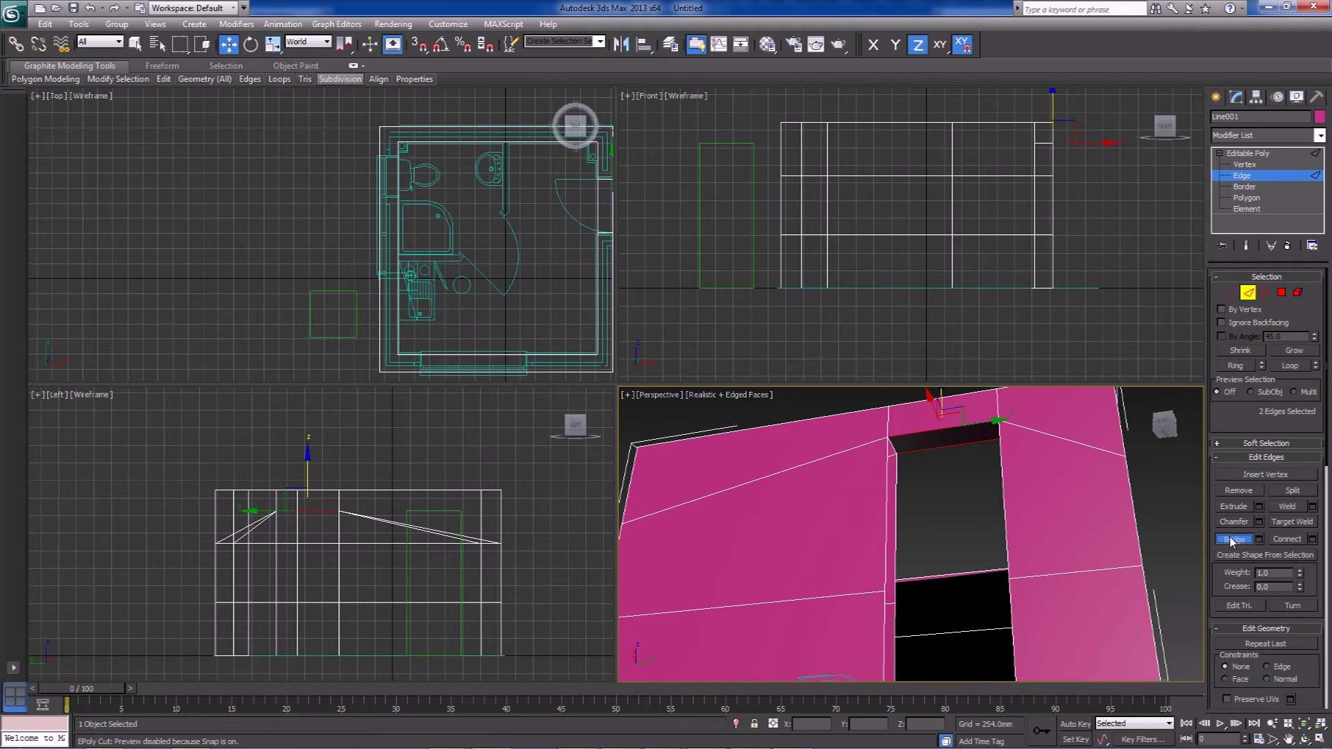
# - Maximize the Perspective view and bridge the outer and inner vertical edges along one side of the doorway
pyautogui.click(920, 472)
pyautogui.moveTo(920, 473)
pyautogui.keyDown('alt'); pyautogui.mouseDown(button='middle')
pyautogui.moveTo(924, 506)
pyautogui.moveTo(902, 416)
pyautogui.moveTo(921, 489)
pyautogui.mouseUp(button='middle'); pyautogui.keyUp('alt')
pyautogui.keyDown('alt'); pyautogui.moveTo(848, 431); pyautogui.dragTo(978, 534, button='middle'); pyautogui.keyUp('alt')
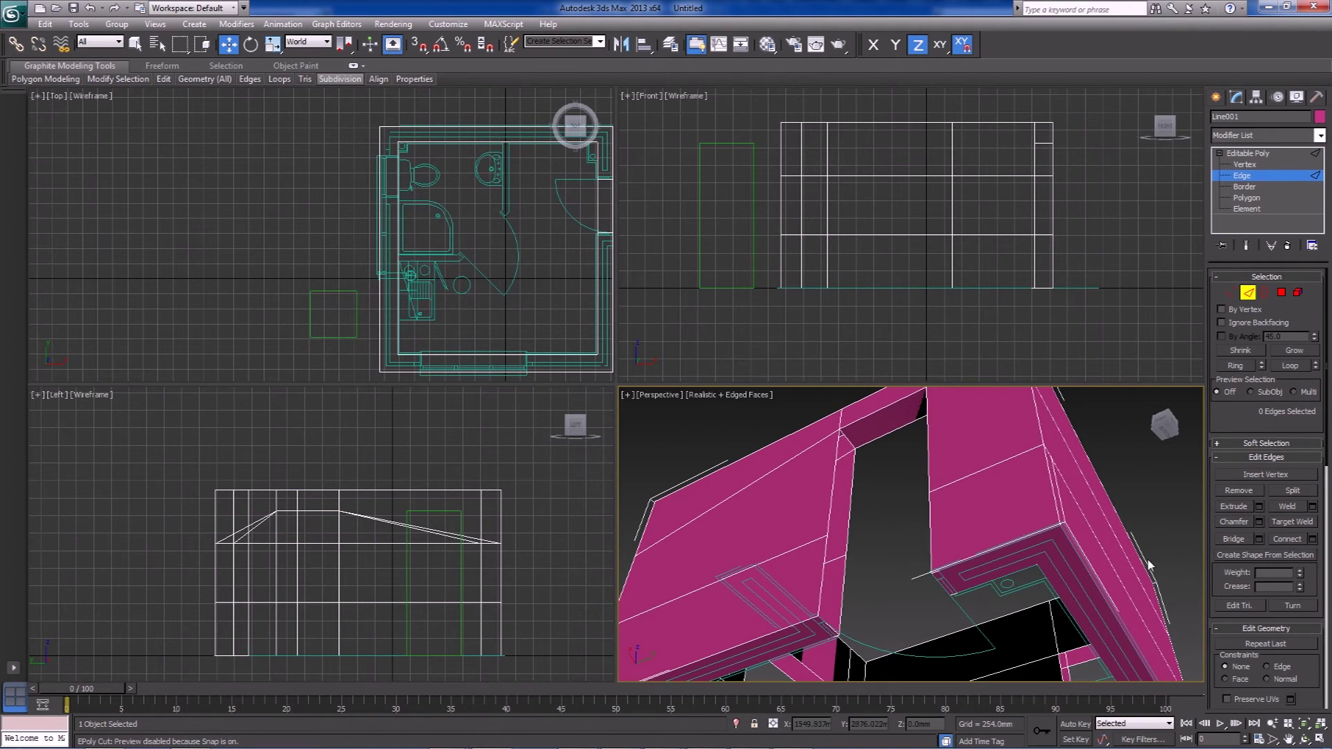
pyautogui.click(1321, 741)
pyautogui.moveTo(772, 468); pyautogui.dragTo(821, 521, button='middle')
pyautogui.scroll(-2, 593, 303)
pyautogui.moveTo(594, 304); pyautogui.dragTo(595, 418, button='middle')
pyautogui.click(589, 415)
pyautogui.keyDown('ctrl'); pyautogui.click(618, 434); pyautogui.keyUp('ctrl')
pyautogui.keyDown('ctrl'); pyautogui.click(623, 549); pyautogui.keyUp('ctrl')
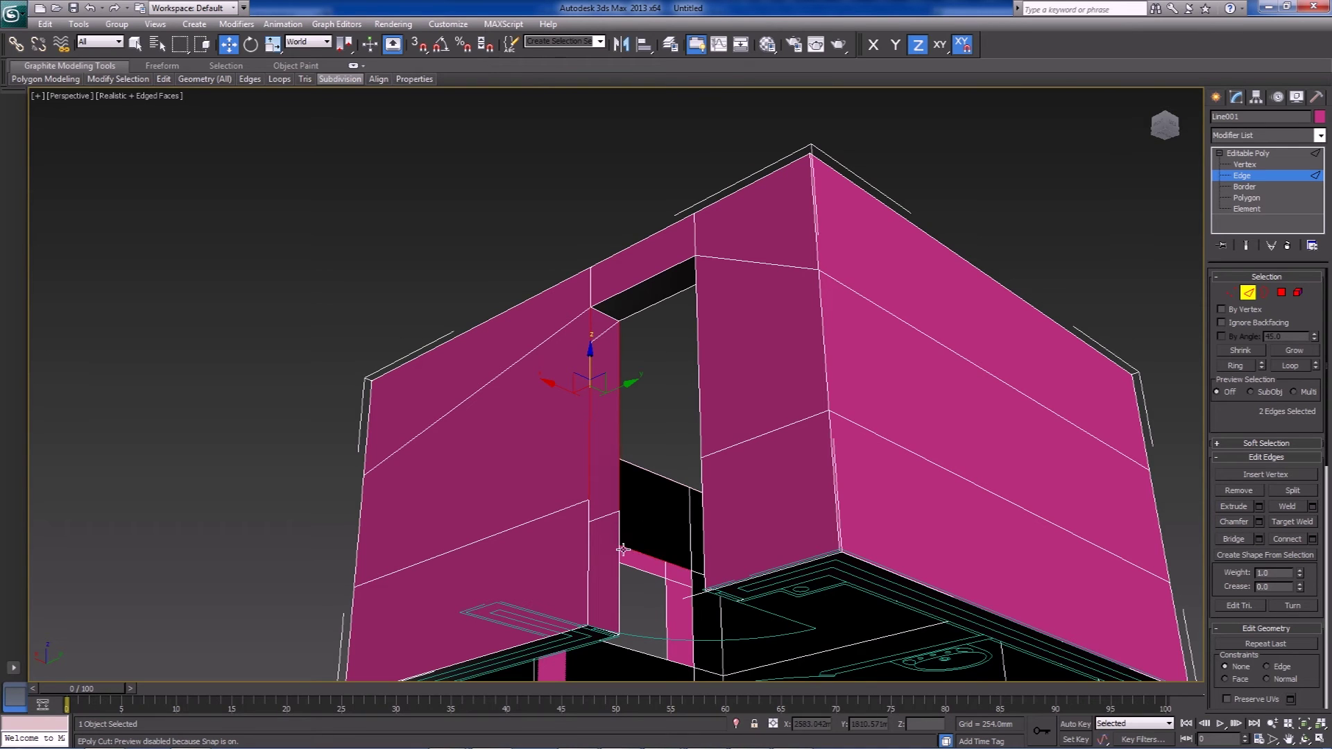
pyautogui.keyDown('ctrl'); pyautogui.click(619, 558); pyautogui.keyUp('ctrl')
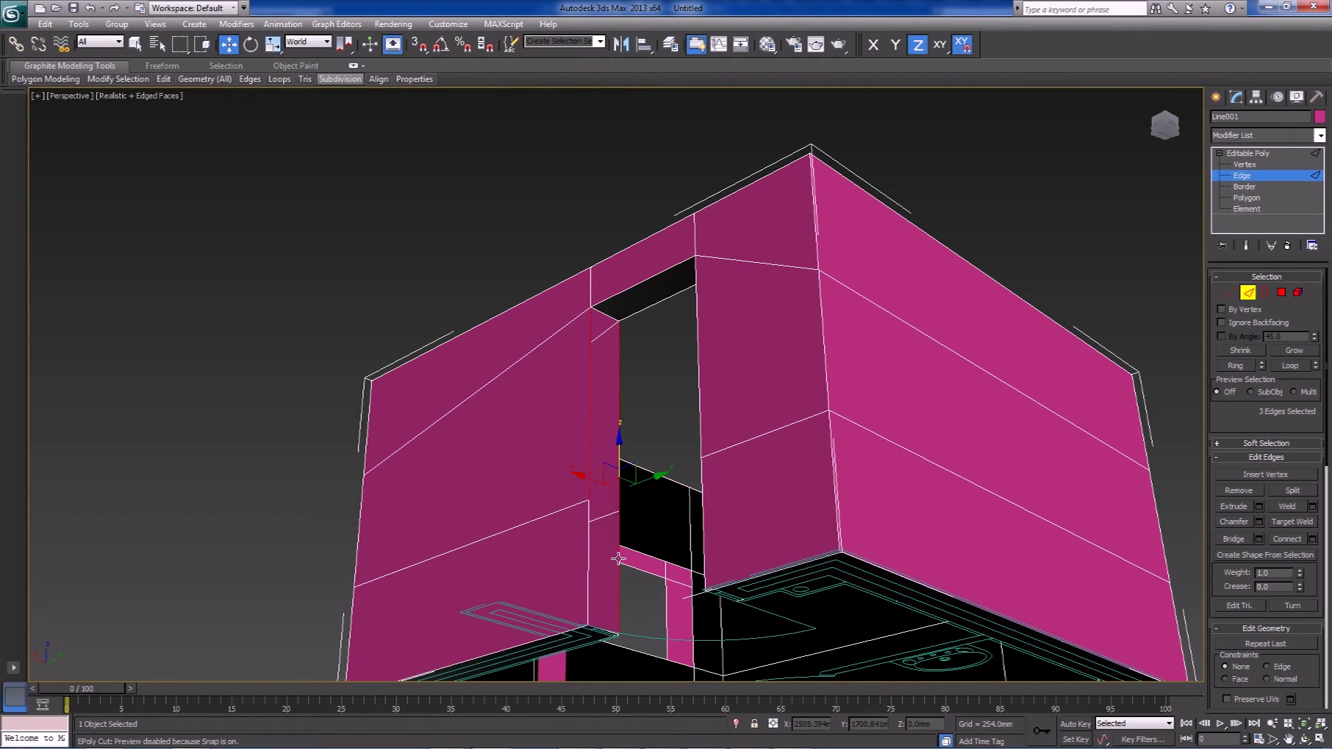
pyautogui.click(1233, 538)
# - Turn to the doorway's other side and switch the walls to Border selection
pyautogui.keyDown('alt'); pyautogui.moveTo(603, 469); pyautogui.dragTo(601, 517, button='middle'); pyautogui.keyUp('alt')
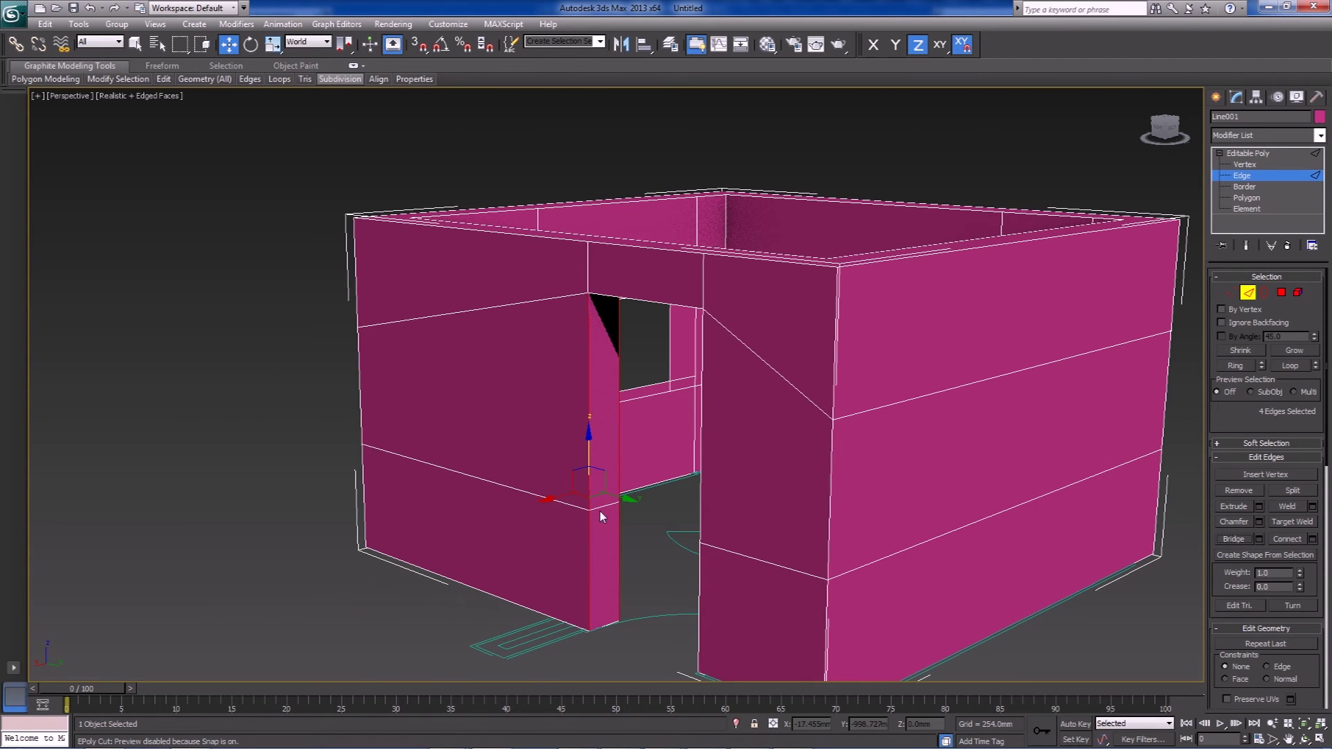
pyautogui.keyDown('alt'); pyautogui.moveTo(598, 510); pyautogui.dragTo(883, 500, button='middle'); pyautogui.keyUp('alt')
pyautogui.click(1264, 292)
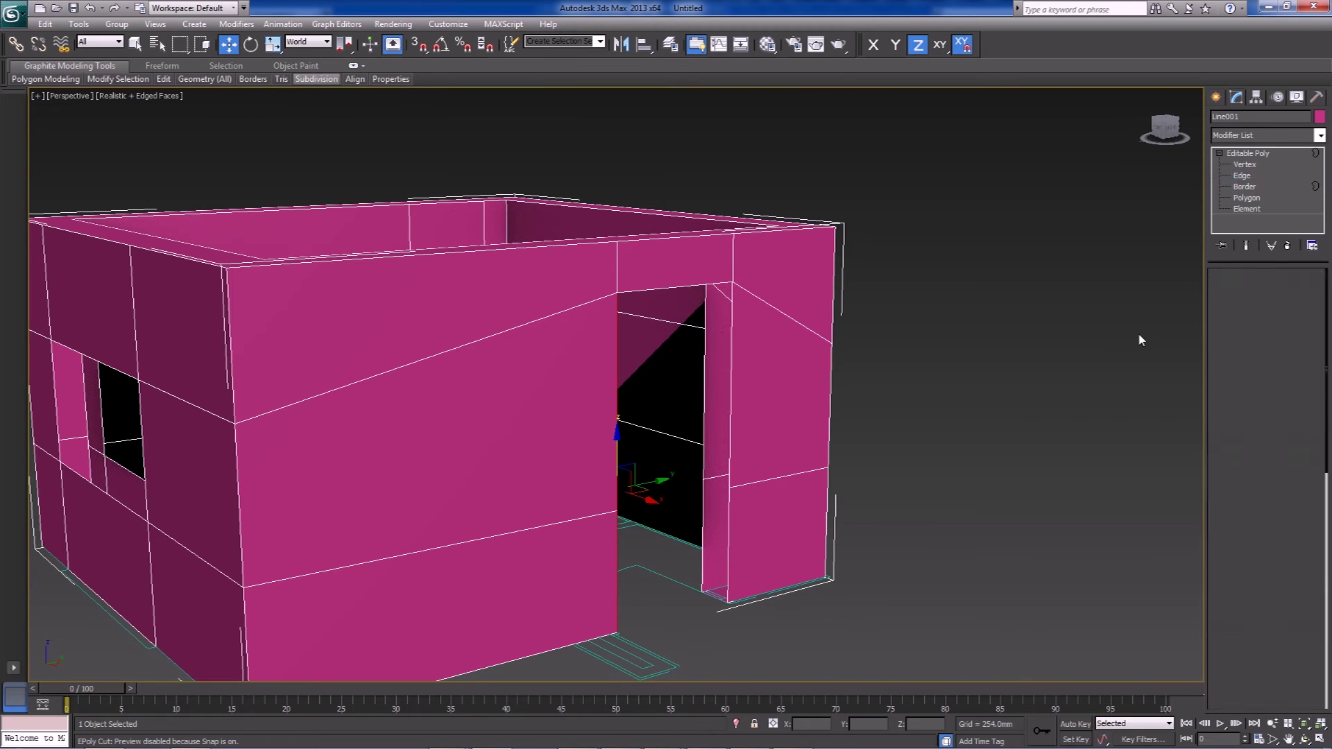
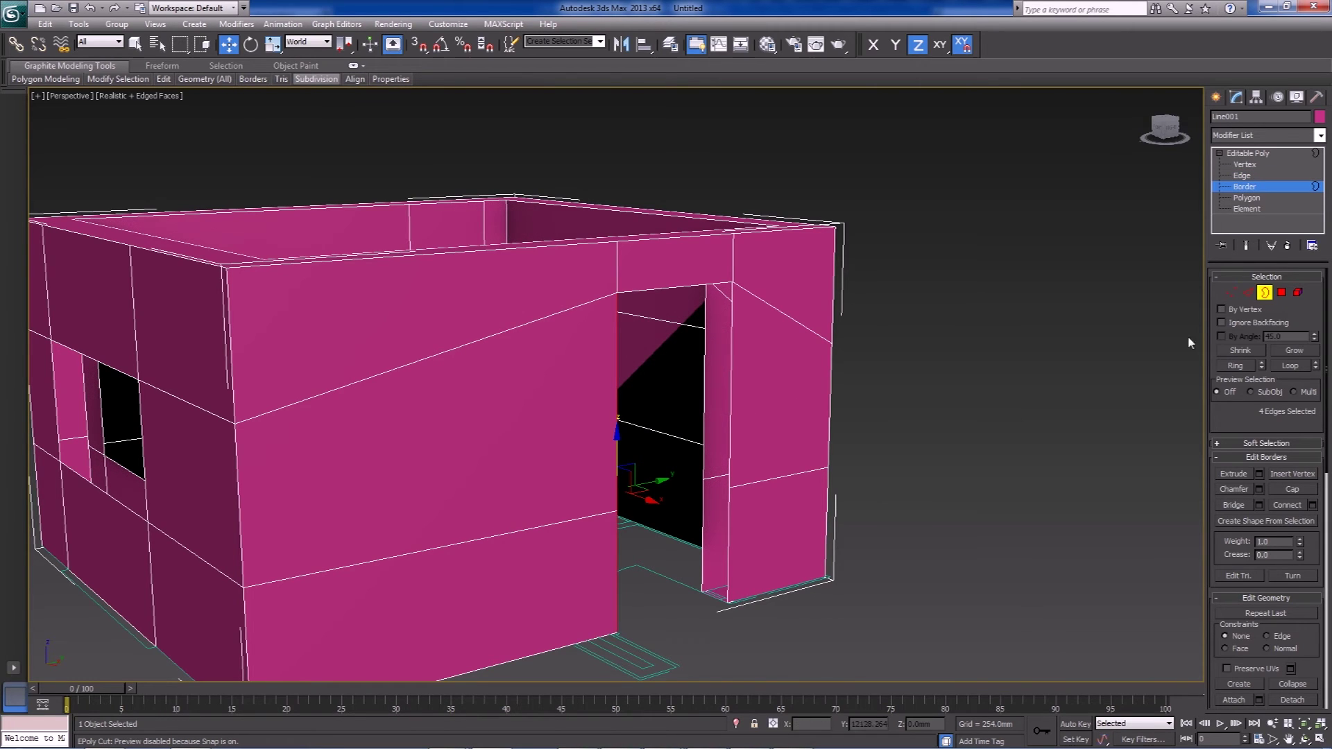
# - Try to cap the open border along the doorway's remaining side
pyautogui.click(731, 432)
pyautogui.keyDown('alt'); pyautogui.moveTo(799, 512); pyautogui.dragTo(761, 324, button='middle'); pyautogui.keyUp('alt')
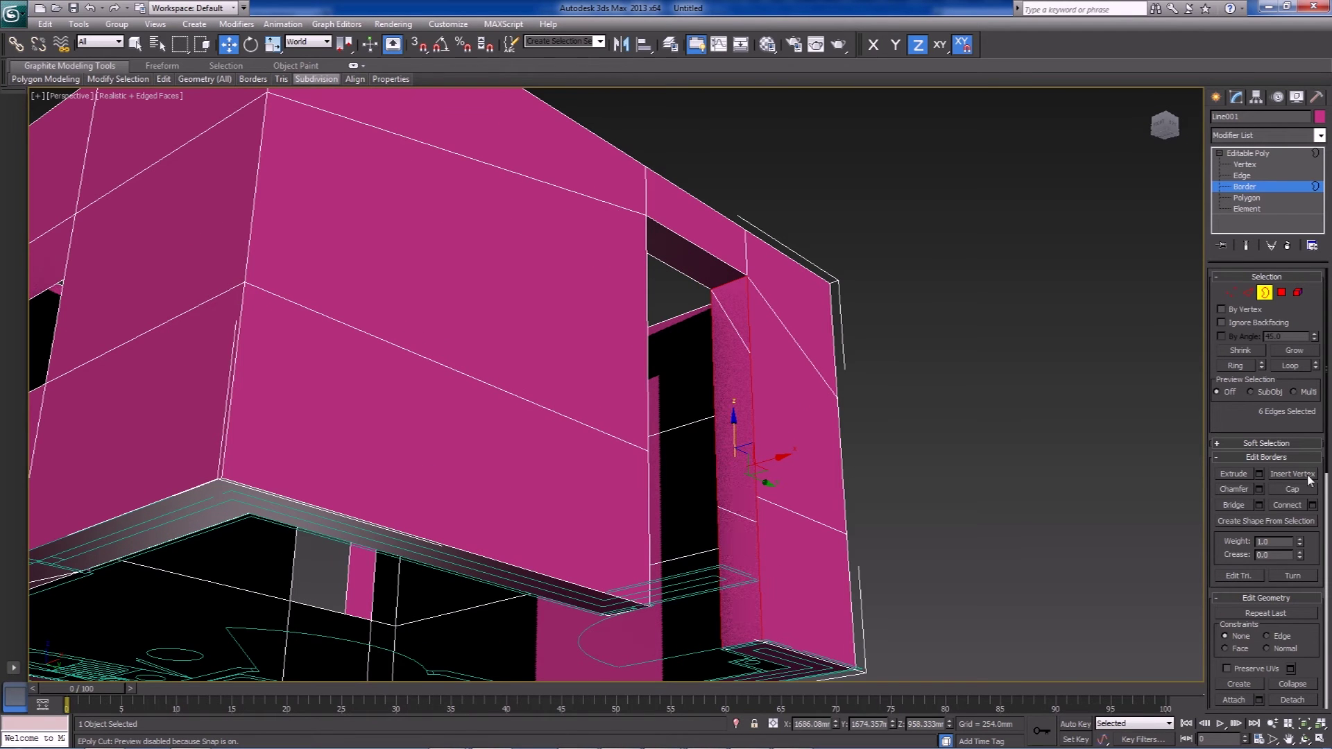
pyautogui.click(1292, 489)
pyautogui.keyDown('alt'); pyautogui.moveTo(702, 521); pyautogui.dragTo(732, 500, button='middle'); pyautogui.keyUp('alt')
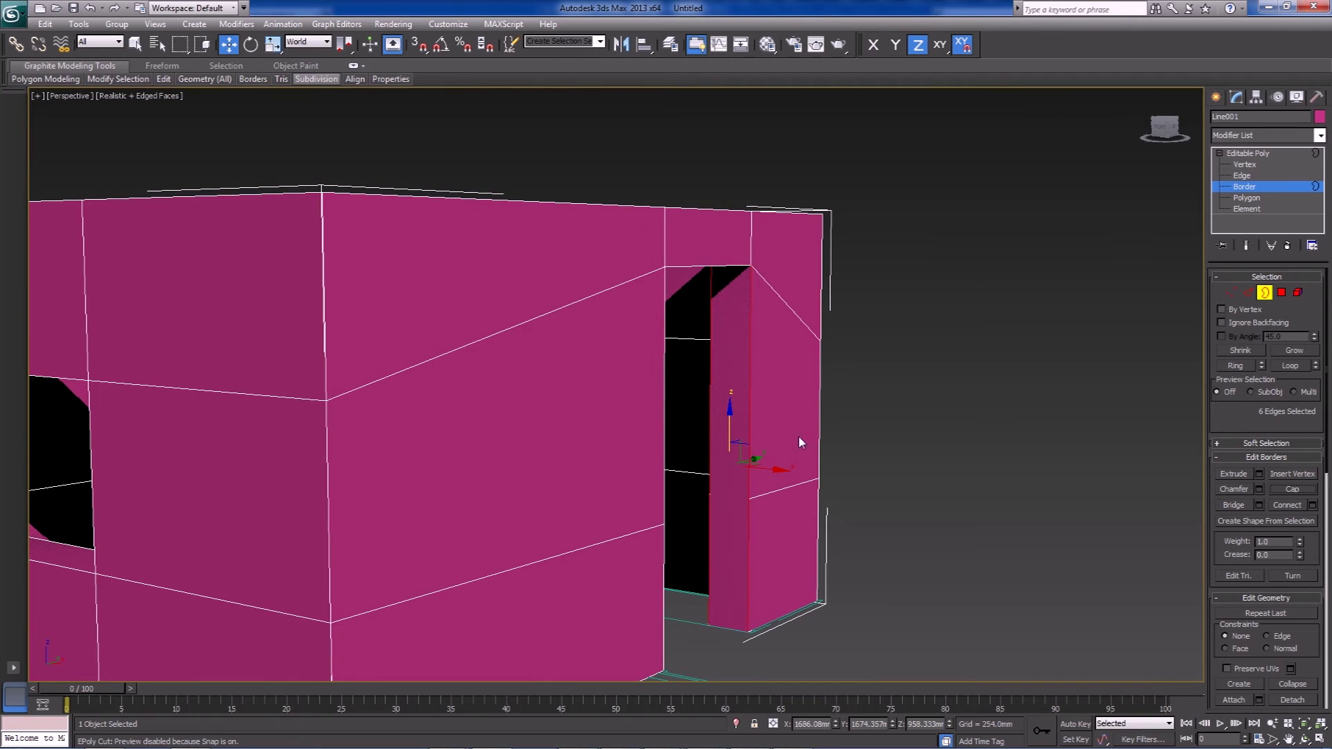
pyautogui.hotkey('ctrl', 'z')
# - Switch to Edge selection and bridge the outer and inner vertical edges along the doorway's remaining side
pyautogui.click(1248, 292)
pyautogui.click(749, 401)
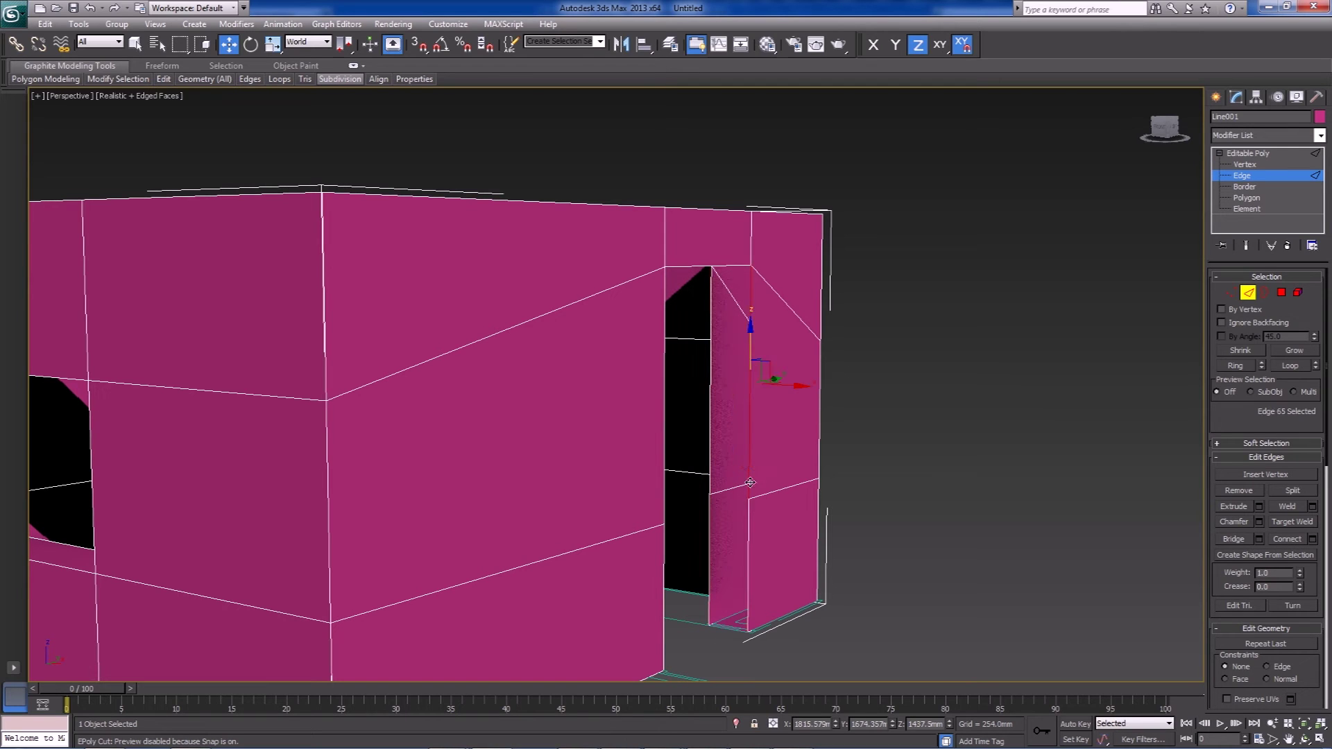
pyautogui.keyDown('ctrl'); pyautogui.click(746, 519); pyautogui.keyUp('ctrl')
pyautogui.keyDown('ctrl'); pyautogui.click(708, 512); pyautogui.keyUp('ctrl')
pyautogui.keyDown('ctrl'); pyautogui.click(704, 467); pyautogui.keyUp('ctrl')
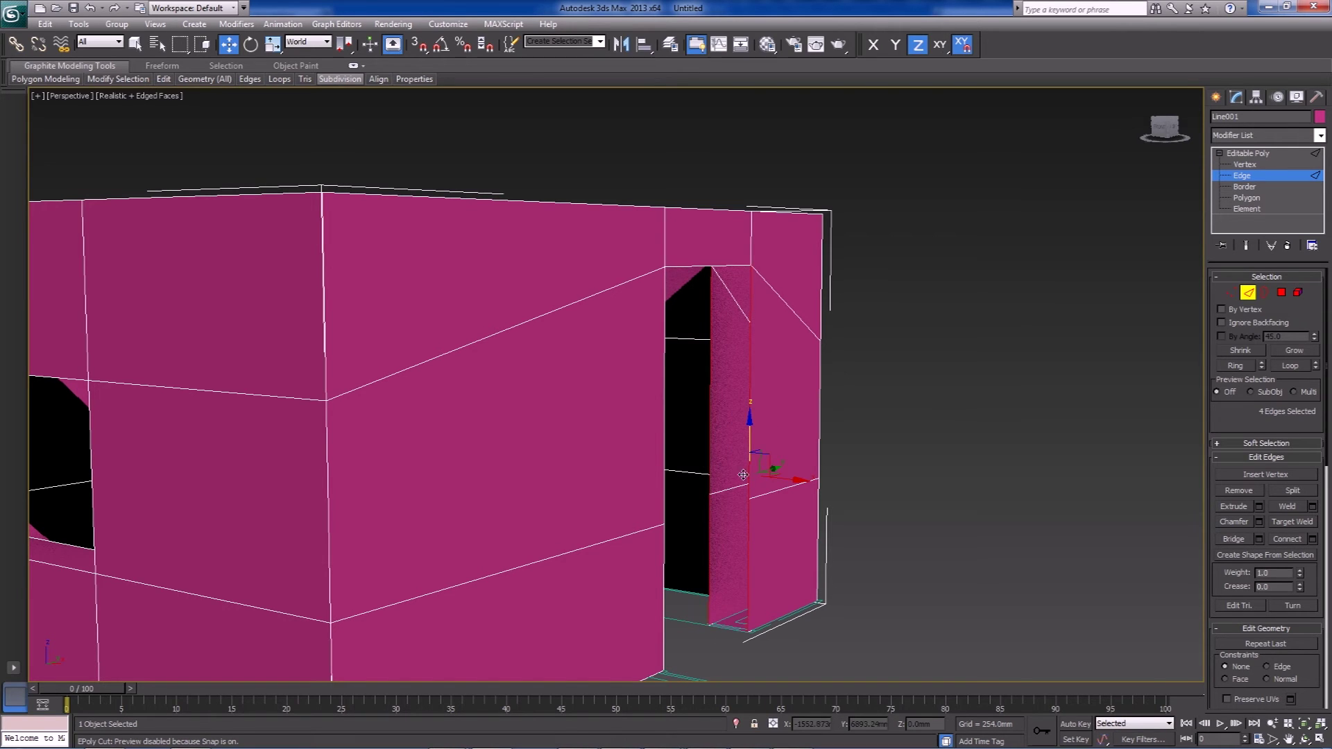
pyautogui.click(1239, 540)
# - Try to bridge the wide window's sill and head edges together in one operation
pyautogui.scroll(-3, 914, 515)
pyautogui.keyDown('alt'); pyautogui.moveTo(914, 515); pyautogui.dragTo(652, 489, button='middle'); pyautogui.keyUp('alt')
pyautogui.scroll(2, 439, 485)
pyautogui.moveTo(439, 485); pyautogui.dragTo(699, 267, button='middle')
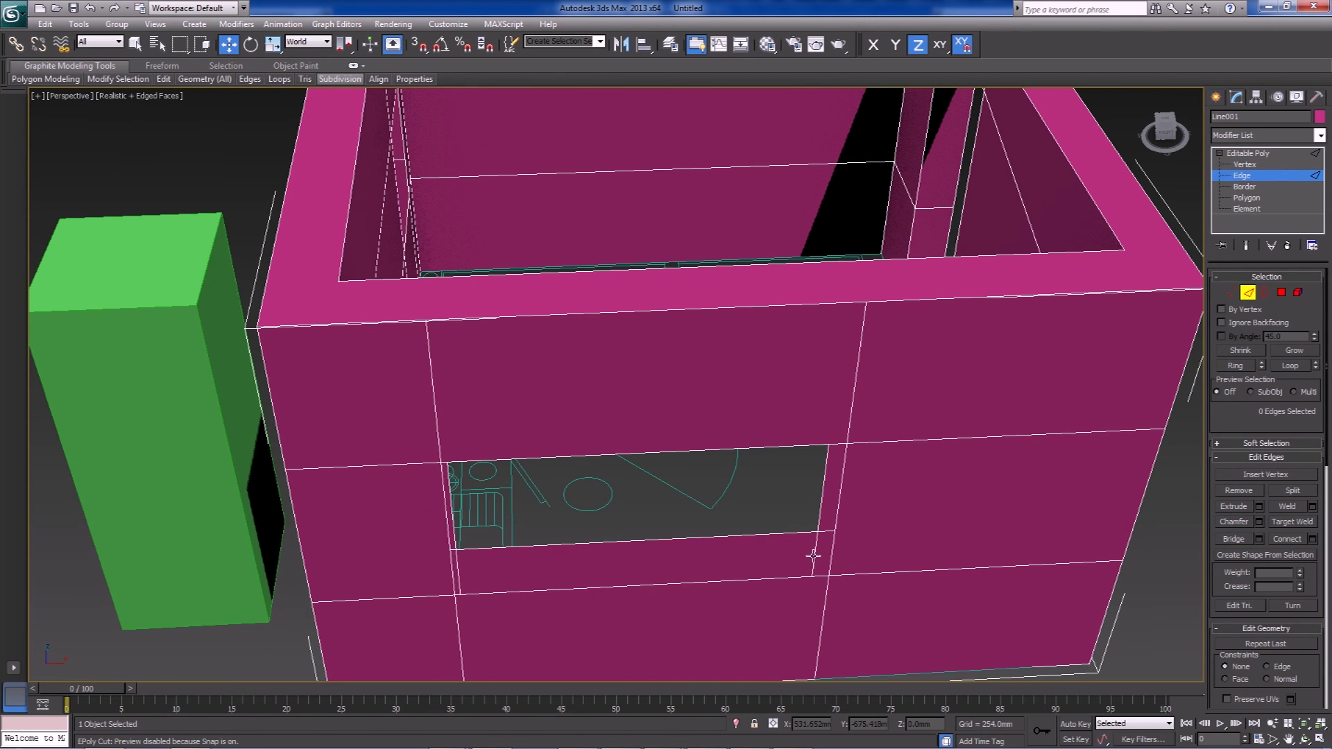
pyautogui.click(753, 532)
pyautogui.keyDown('ctrl'); pyautogui.click(758, 580); pyautogui.keyUp('ctrl')
pyautogui.scroll(-2, 758, 588)
pyautogui.keyDown('alt'); pyautogui.moveTo(756, 588); pyautogui.dragTo(647, 418, button='middle'); pyautogui.keyUp('alt')
pyautogui.keyDown('ctrl'); pyautogui.click(652, 382); pyautogui.keyUp('ctrl')
pyautogui.keyDown('ctrl'); pyautogui.click(654, 392); pyautogui.keyUp('ctrl')
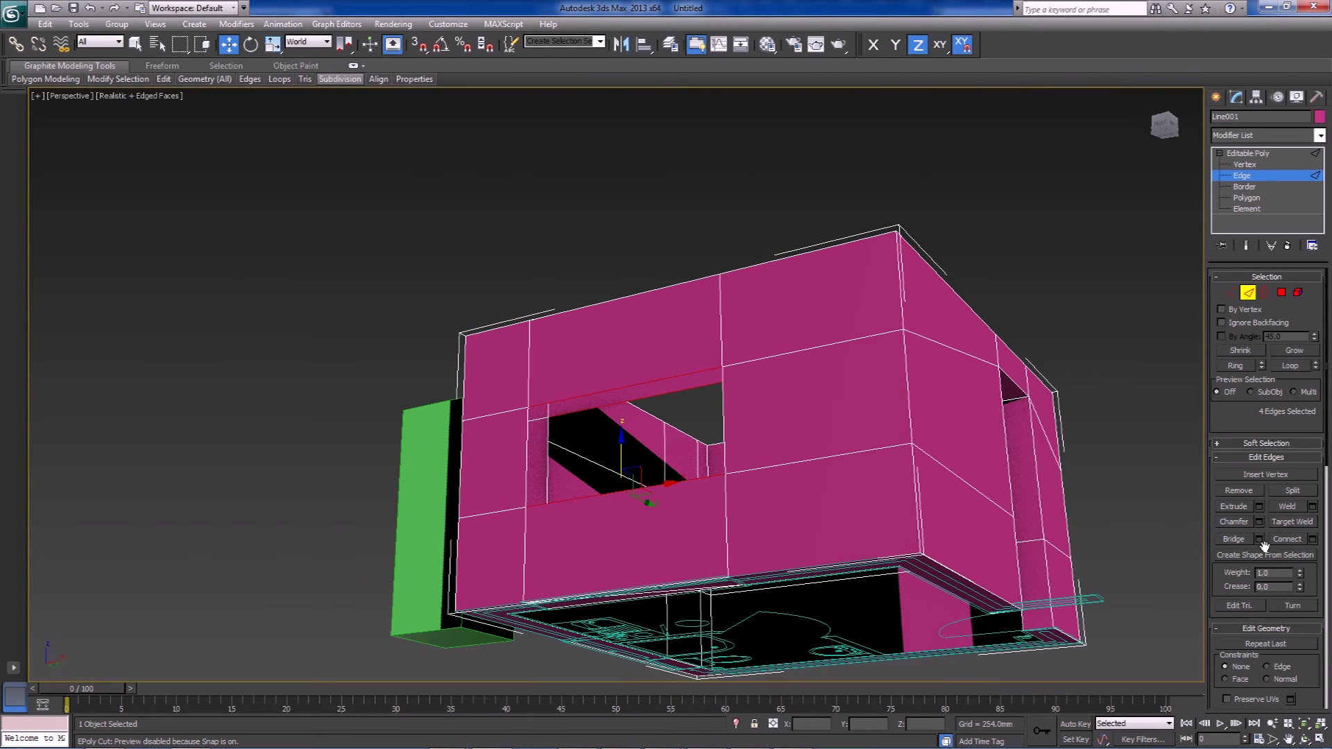
pyautogui.click(1235, 542)
pyautogui.moveTo(686, 476); pyautogui.dragTo(922, 490, button='middle')
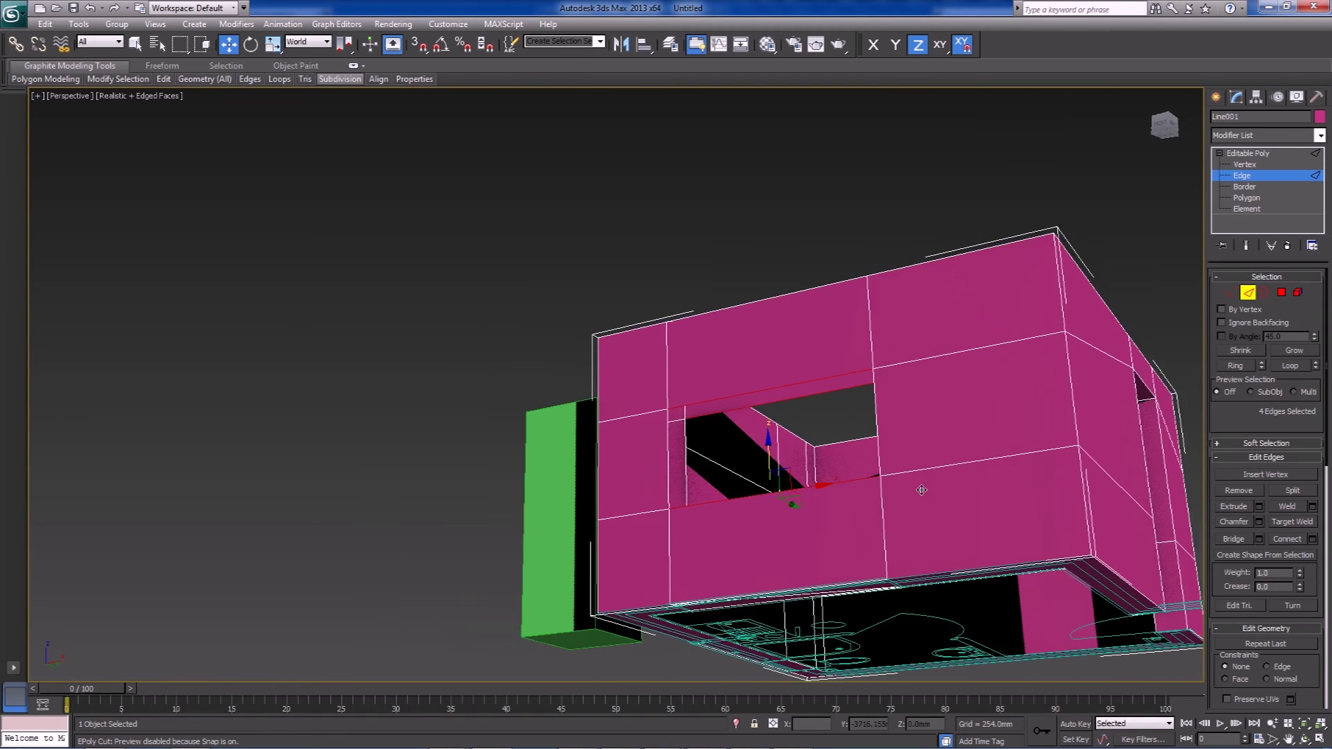
pyautogui.scroll(4, 922, 491)
pyautogui.keyDown('alt'); pyautogui.moveTo(763, 475); pyautogui.dragTo(1084, 605, button='middle'); pyautogui.keyUp('alt')
pyautogui.hotkey('ctrl', 'z')
pyautogui.hotkey('ctrl', 'z')
# - Bridge the wide window's outer and inner edges along the sill and separately along the head
pyautogui.keyDown('alt'); pyautogui.moveTo(694, 573); pyautogui.dragTo(734, 573, button='middle'); pyautogui.keyUp('alt')
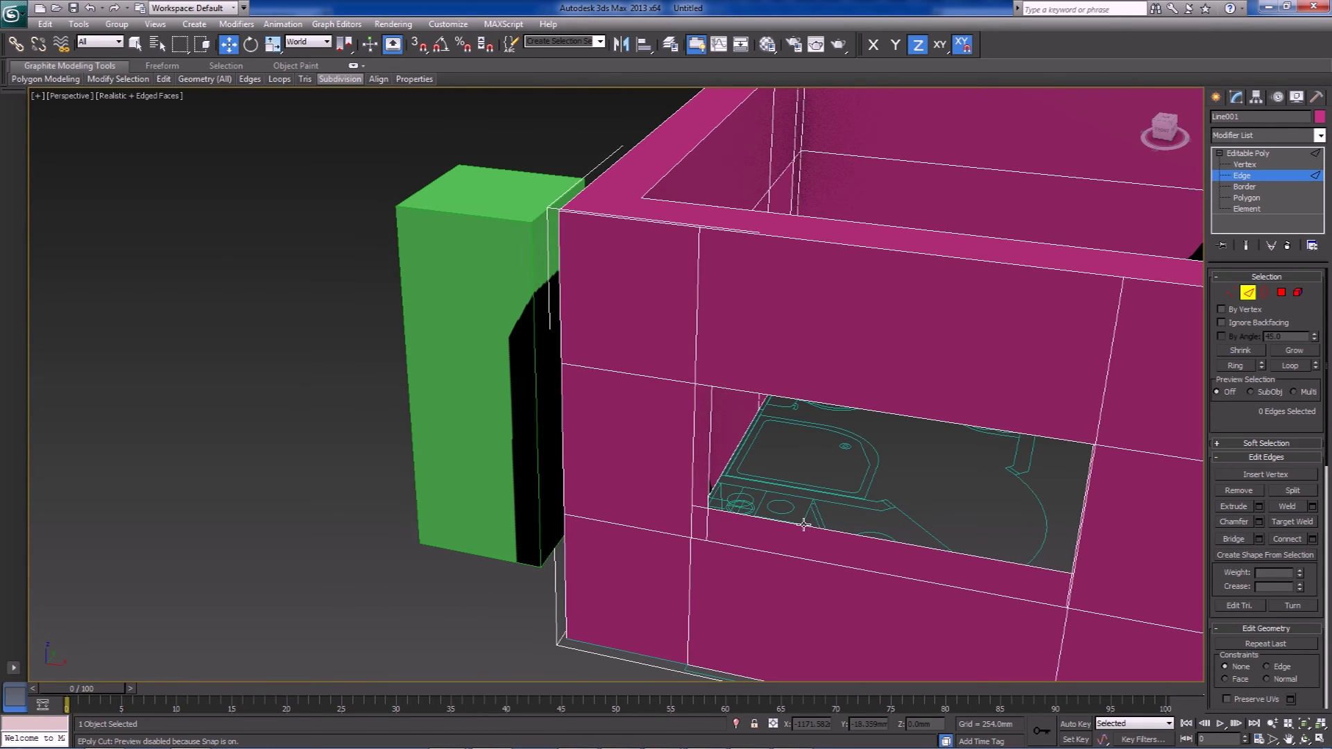
pyautogui.click(1233, 539)
pyautogui.keyDown('alt'); pyautogui.moveTo(990, 553); pyautogui.dragTo(960, 397, button='middle'); pyautogui.keyUp('alt')
pyautogui.click(958, 384)
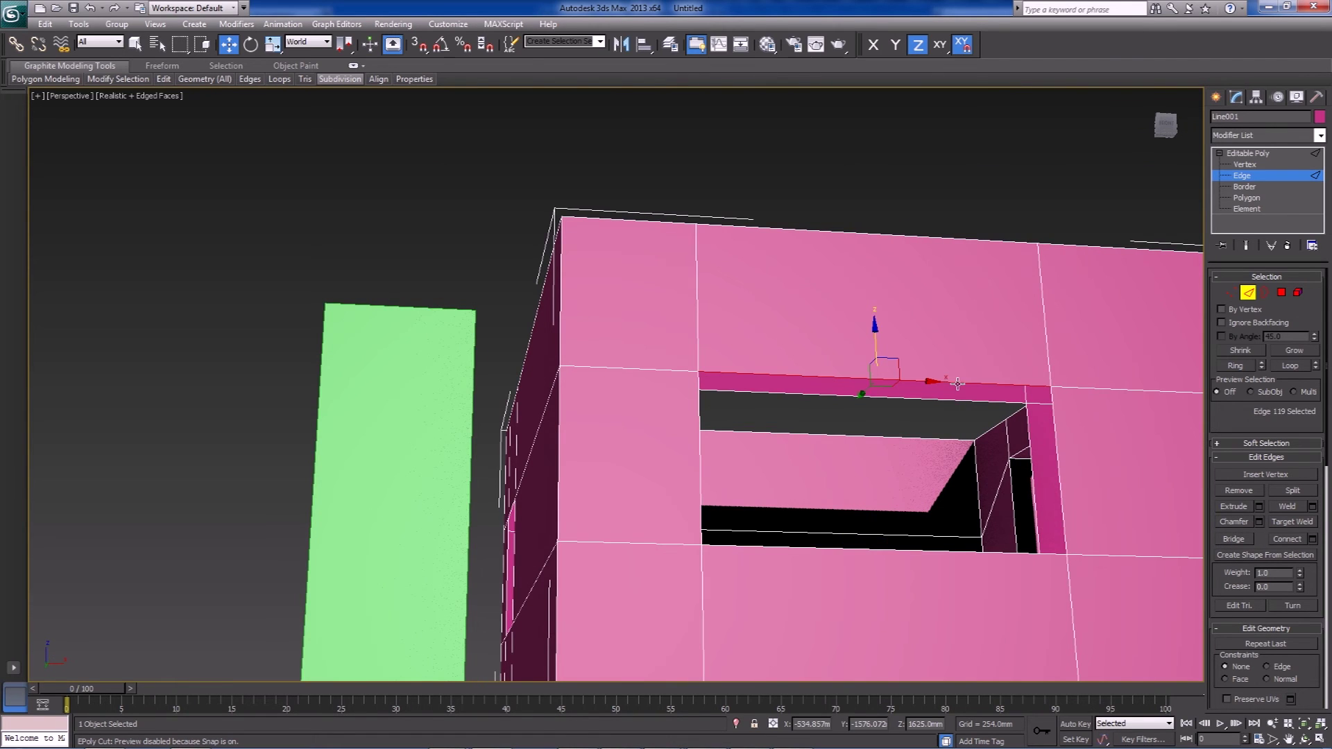
pyautogui.keyDown('ctrl'); pyautogui.click(955, 398); pyautogui.keyUp('ctrl')
pyautogui.click(1232, 540)
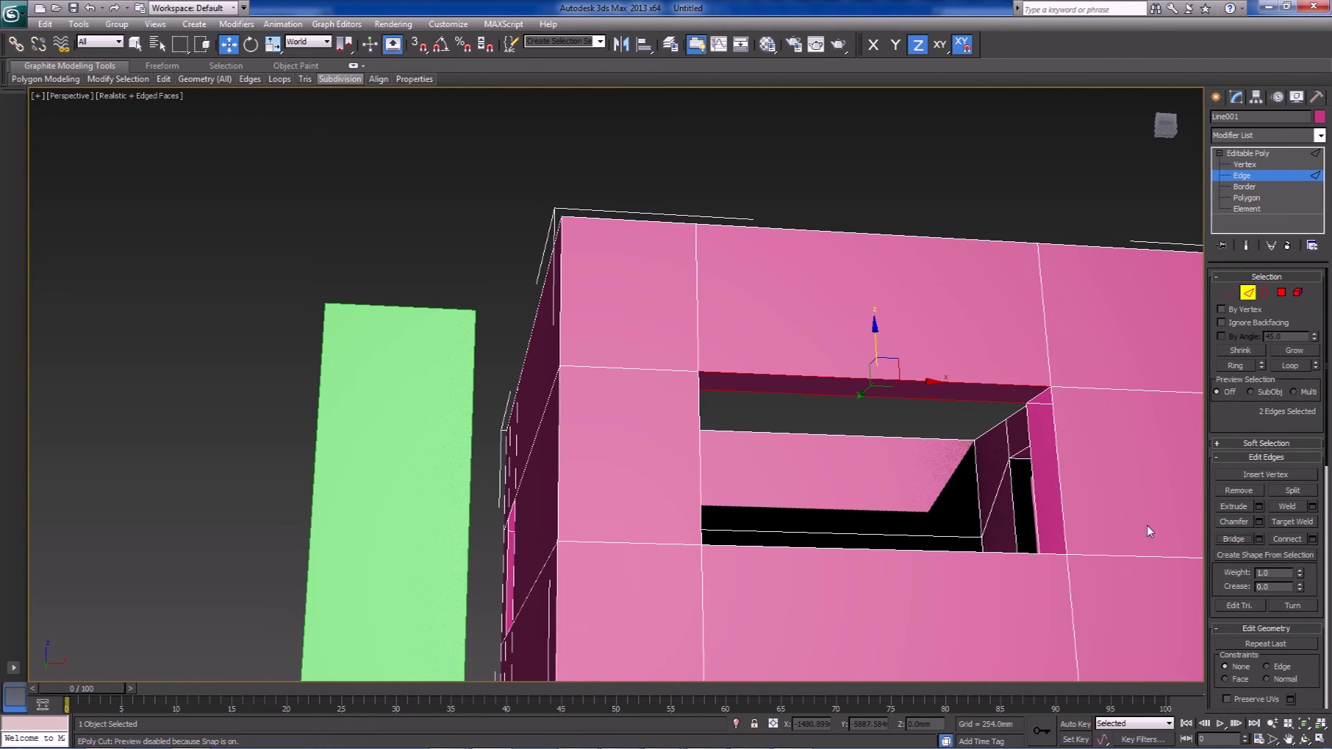
# - Bridge the outer and inner vertical edges along one side of the wide window
pyautogui.click(903, 428)
pyautogui.keyDown('alt'); pyautogui.moveTo(904, 428); pyautogui.dragTo(727, 403, button='middle'); pyautogui.keyUp('alt')
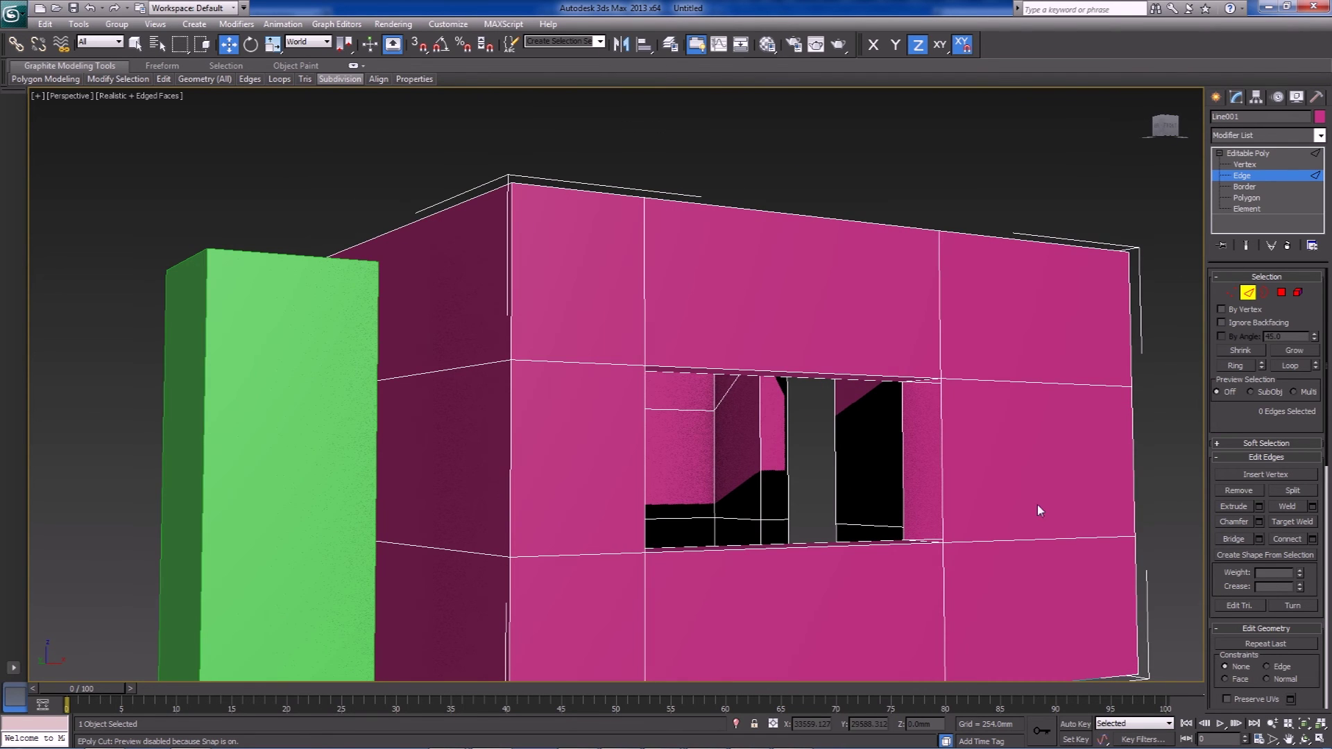
pyautogui.click(940, 463)
pyautogui.keyDown('ctrl'); pyautogui.click(902, 461); pyautogui.keyUp('ctrl')
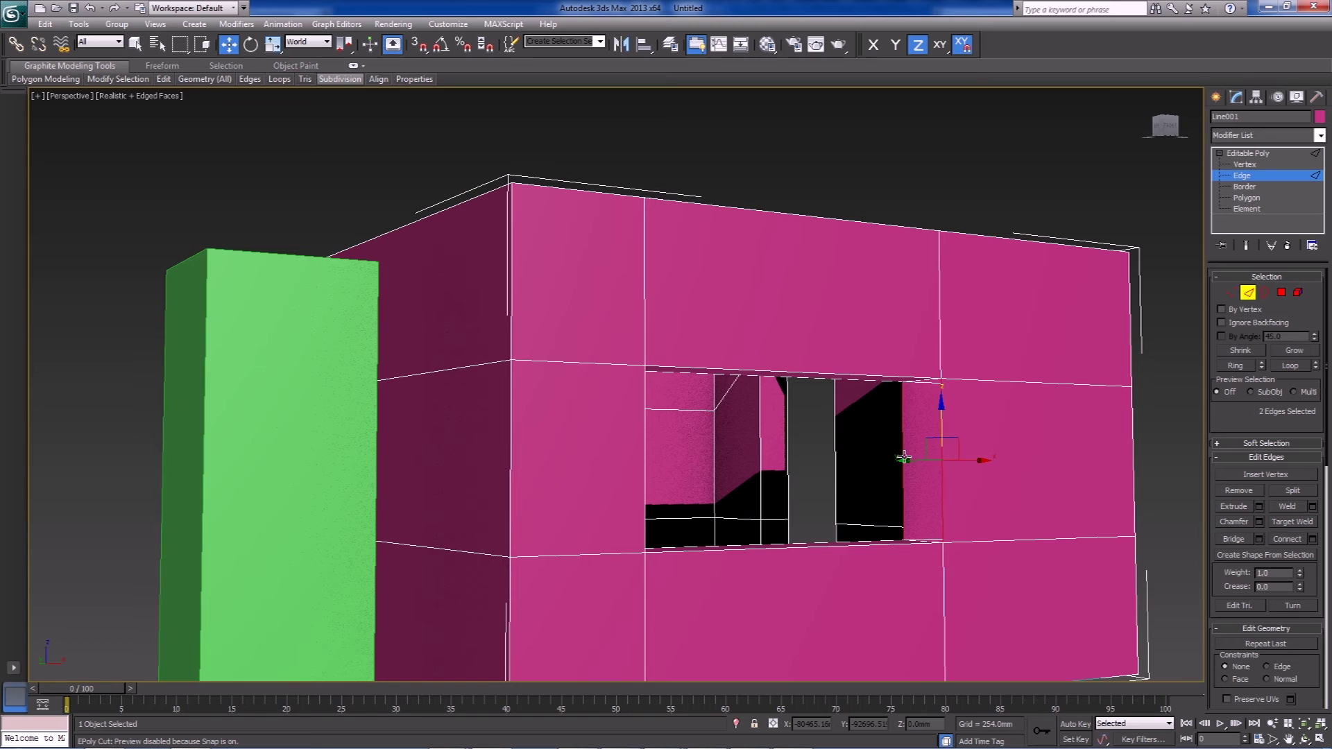
pyautogui.keyDown('ctrl'); pyautogui.click(870, 380); pyautogui.keyUp('ctrl')
pyautogui.keyDown('alt'); pyautogui.moveTo(870, 380); pyautogui.dragTo(913, 463, button='middle'); pyautogui.keyUp('alt')
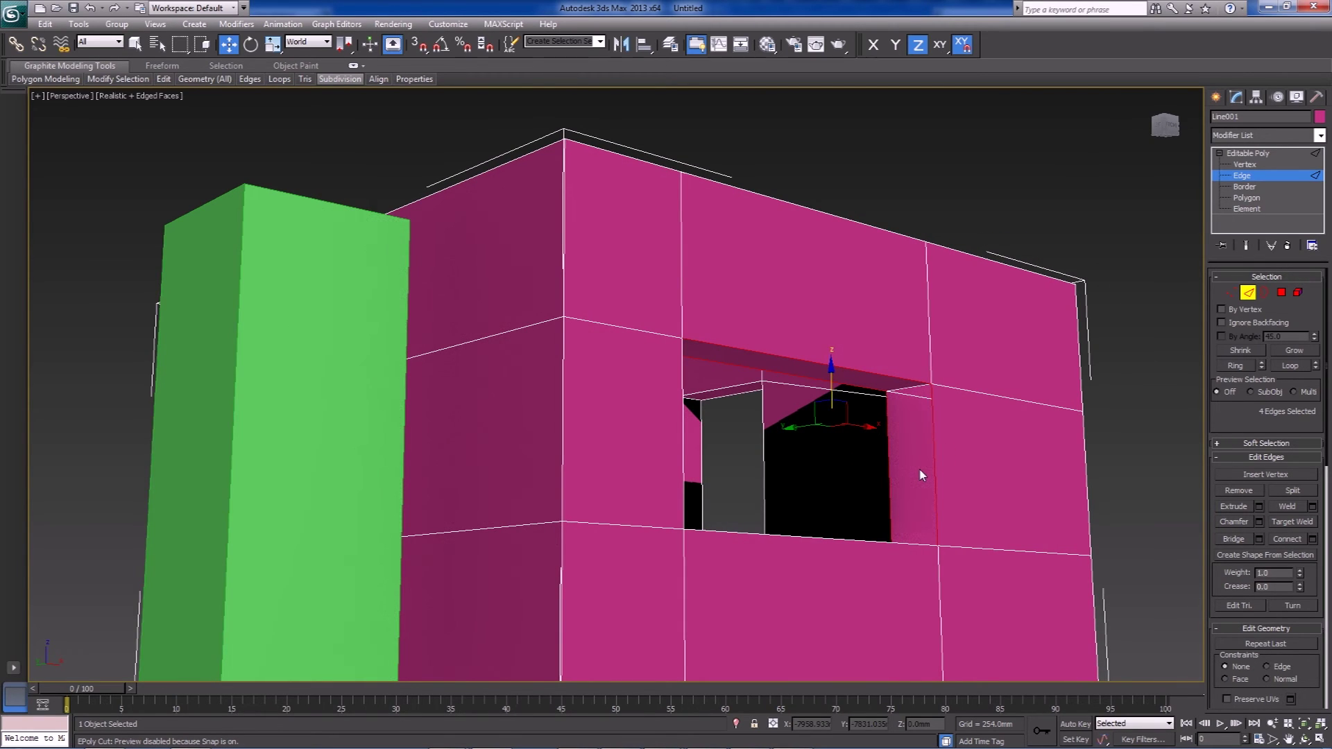
pyautogui.click(952, 420)
pyautogui.click(888, 437)
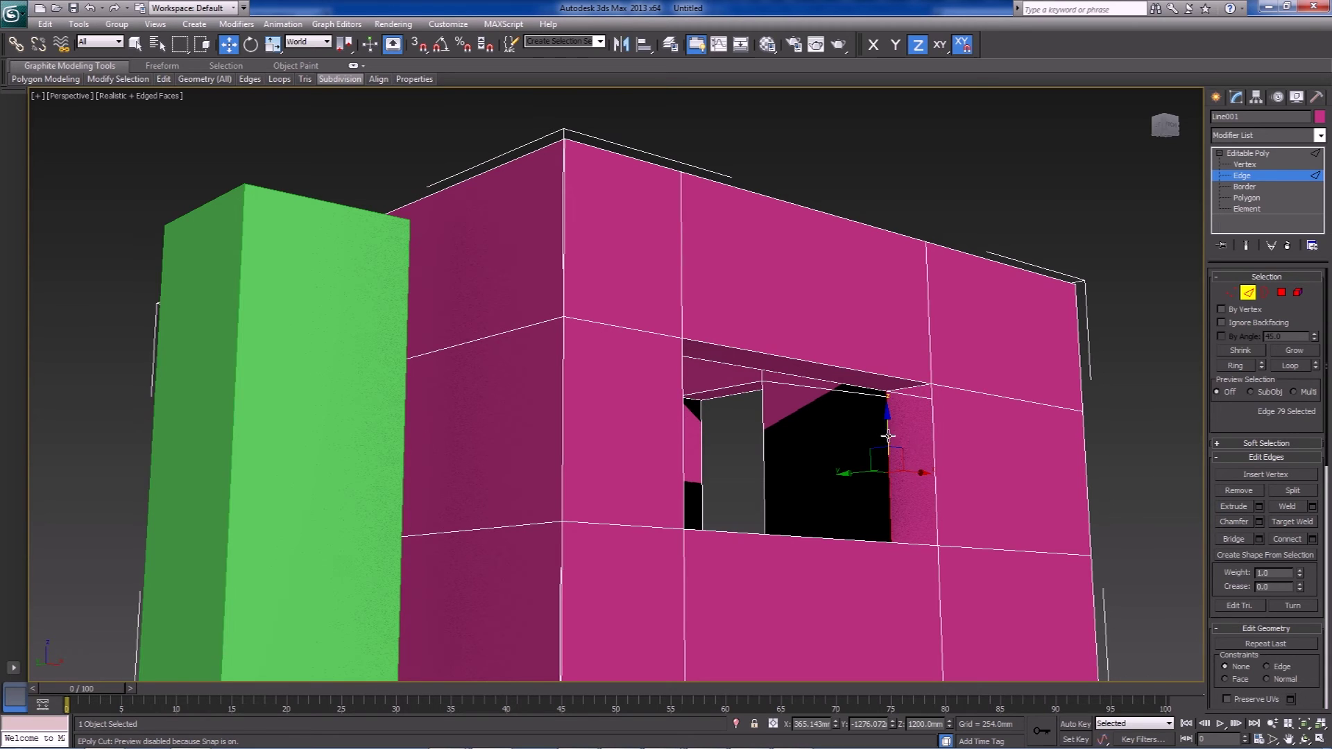
pyautogui.keyDown('ctrl'); pyautogui.click(934, 431); pyautogui.keyUp('ctrl')
pyautogui.click(1237, 541)
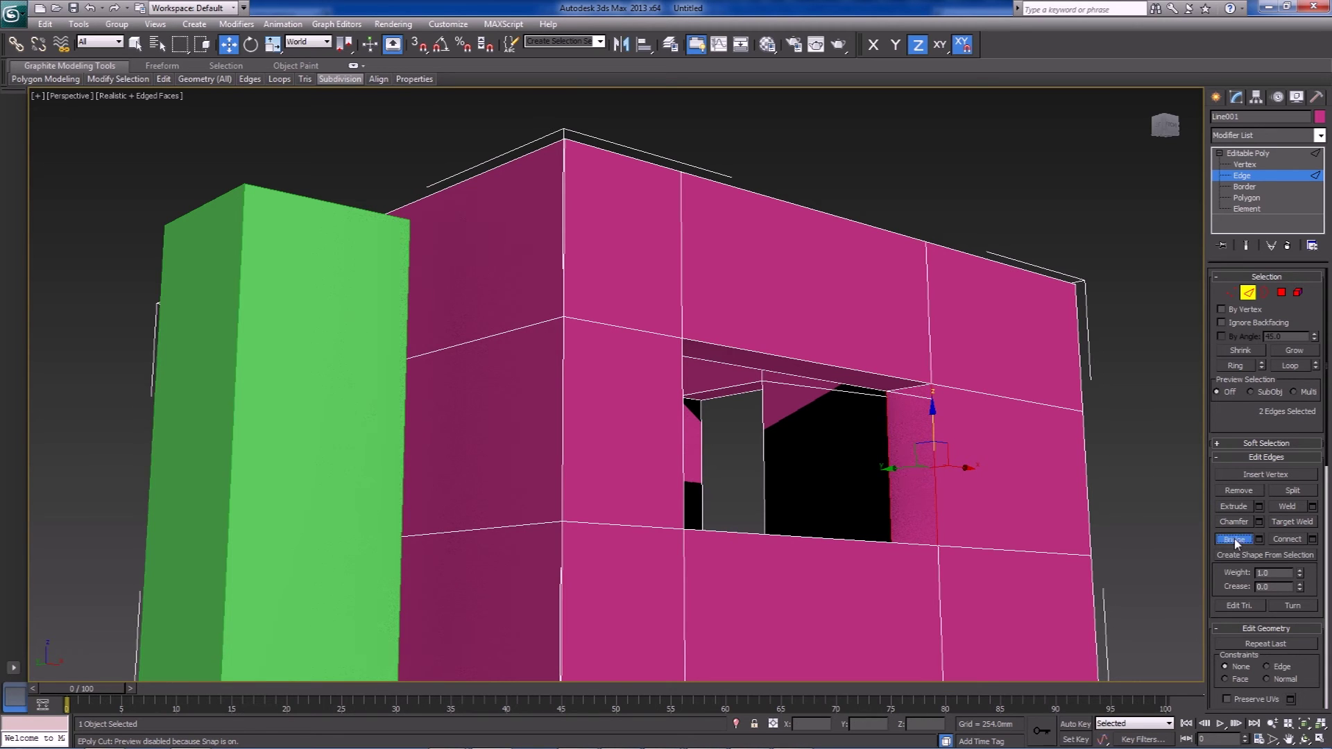
# - Bridge the outer and inner vertical edges along the wide window's opposite side
pyautogui.keyDown('alt'); pyautogui.moveTo(895, 518); pyautogui.dragTo(864, 509, button='middle'); pyautogui.keyUp('alt')
pyautogui.click(859, 509)
pyautogui.keyDown('ctrl'); pyautogui.click(911, 495); pyautogui.keyUp('ctrl')
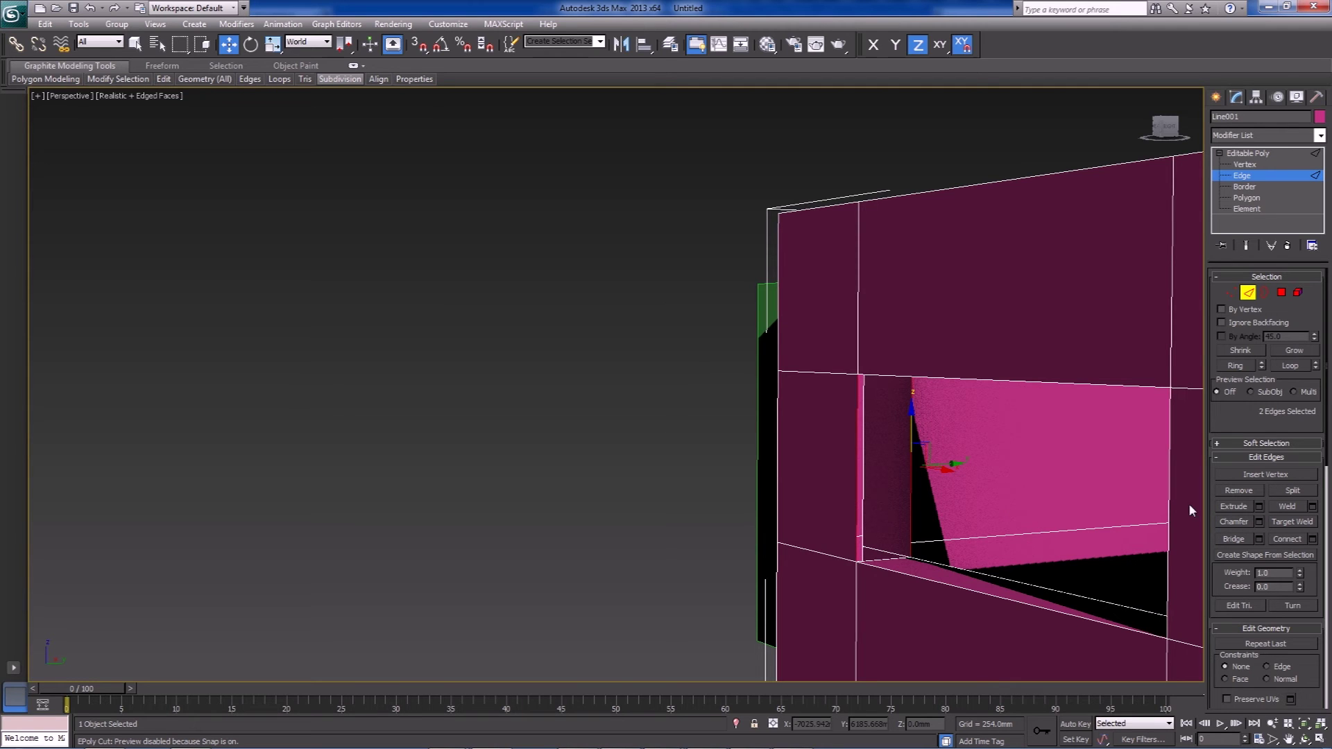
pyautogui.click(1232, 539)
# - Bridge the outer and inner sill edges of the small window in the other wall
pyautogui.keyDown('alt'); pyautogui.moveTo(1138, 550); pyautogui.dragTo(846, 355, button='middle'); pyautogui.keyUp('alt')
pyautogui.click(951, 272)
pyautogui.click(1305, 724)
pyautogui.keyDown('alt'); pyautogui.moveTo(865, 405); pyautogui.dragTo(773, 417, button='middle'); pyautogui.keyUp('alt')
pyautogui.click(773, 425)
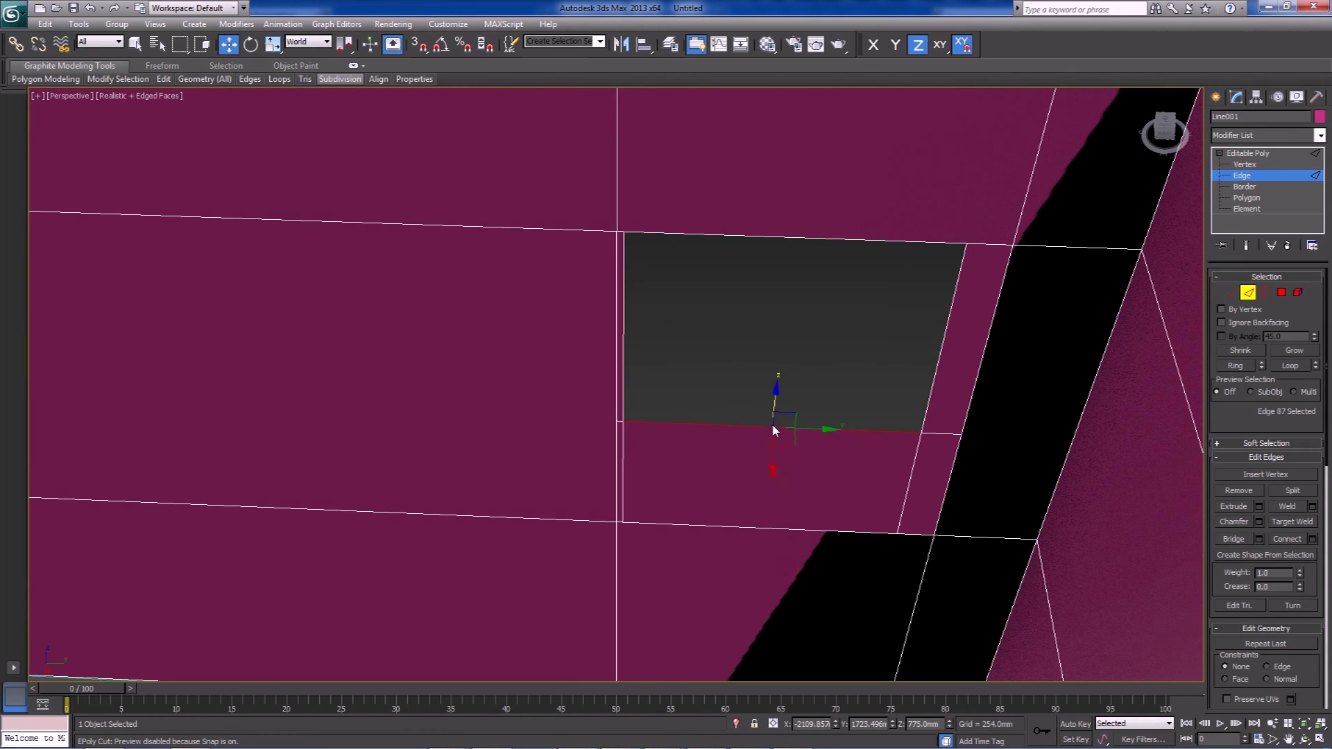
pyautogui.keyDown('ctrl'); pyautogui.click(778, 526); pyautogui.keyUp('ctrl')
pyautogui.click(1234, 539)
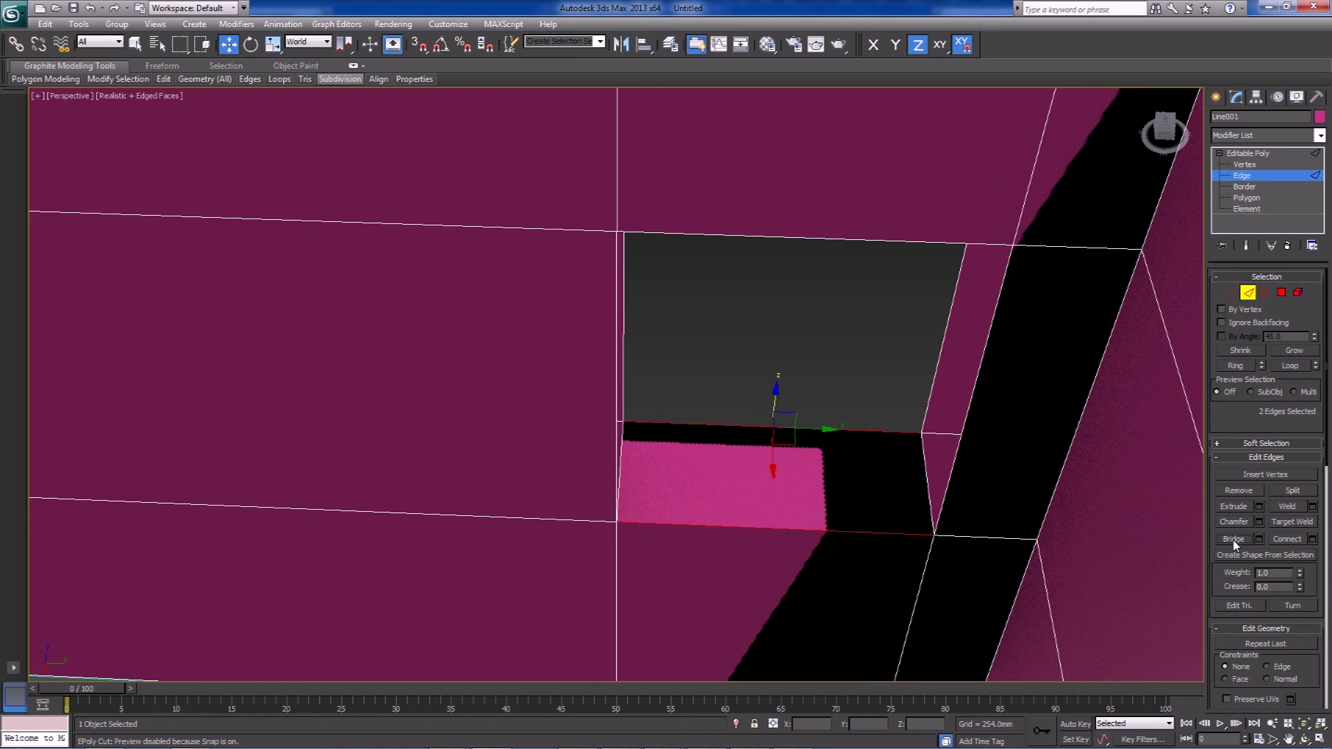
# - Bridge the outer and inner head edges of the small window
pyautogui.scroll(3, 814, 416)
pyautogui.keyDown('alt'); pyautogui.moveTo(813, 413); pyautogui.dragTo(795, 158, button='middle'); pyautogui.keyUp('alt')
pyautogui.scroll(-3, 795, 158)
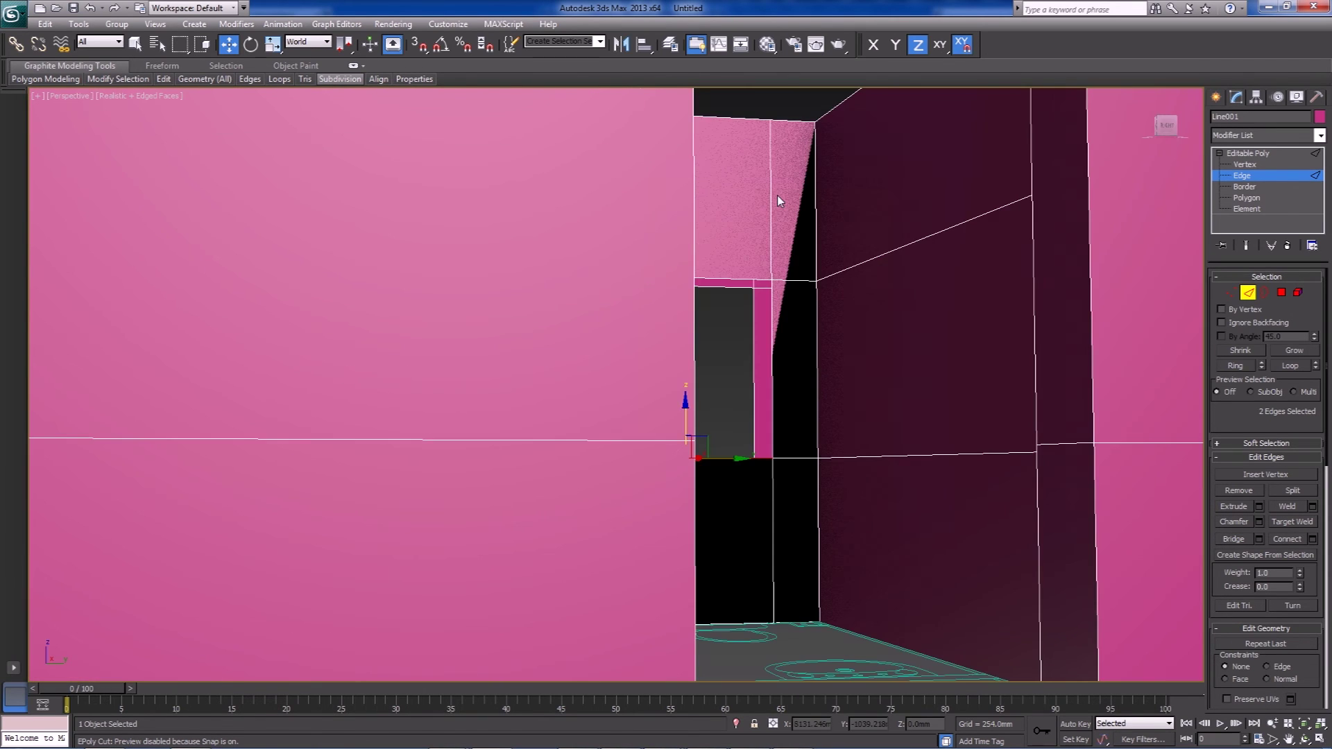
pyautogui.scroll(3, 762, 248)
pyautogui.moveTo(762, 248); pyautogui.dragTo(654, 367, button='middle')
pyautogui.click(655, 358)
pyautogui.keyDown('ctrl'); pyautogui.click(656, 354); pyautogui.keyUp('ctrl')
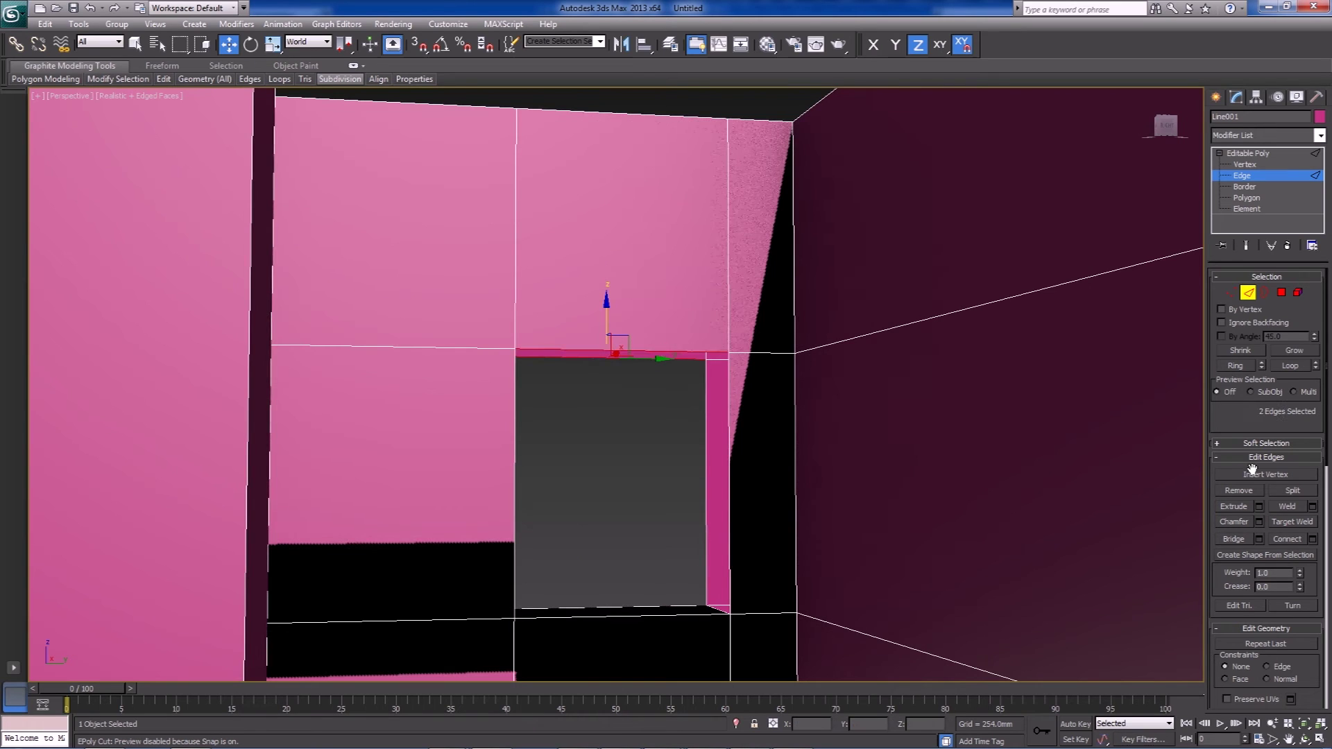
pyautogui.click(1236, 539)
# - Switch to Border selection and cap the open borders on both sides of the small window
pyautogui.click(1262, 295)
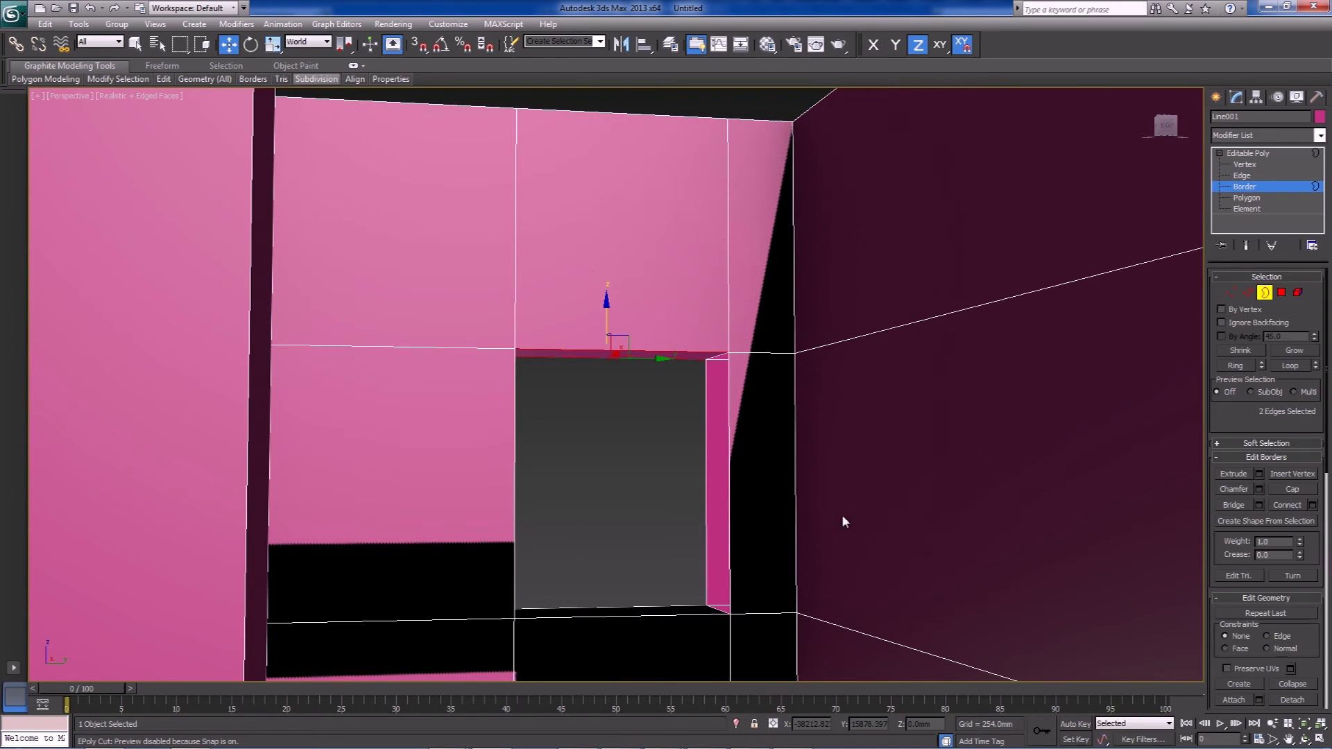
pyautogui.click(731, 496)
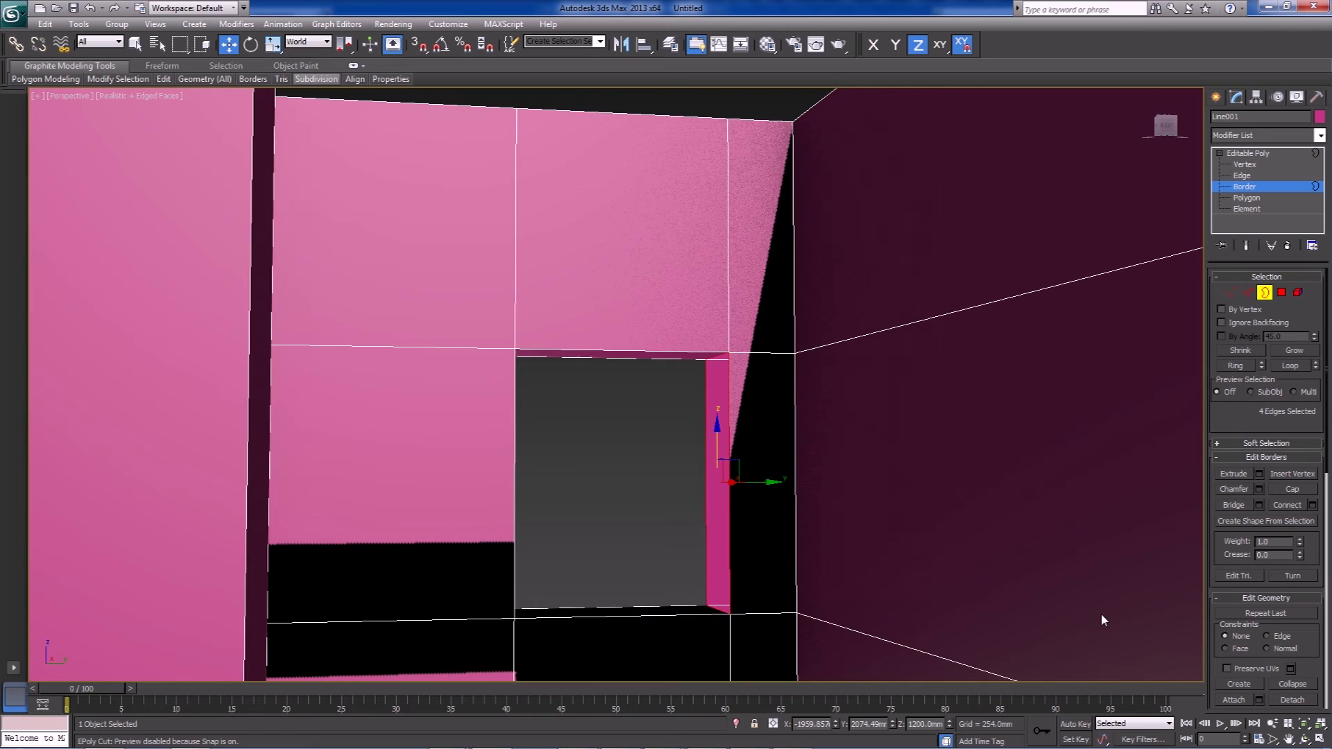
pyautogui.click(1276, 485)
pyautogui.click(512, 535)
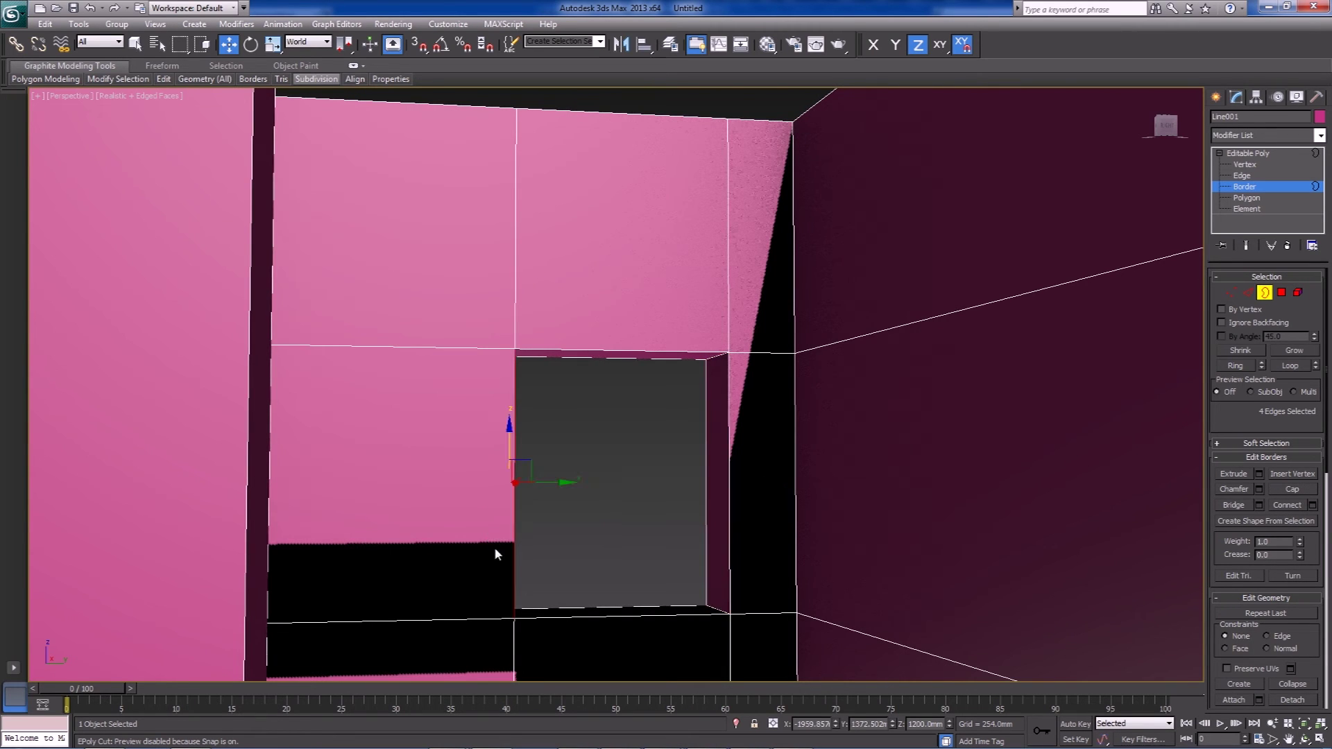
pyautogui.click(1287, 489)
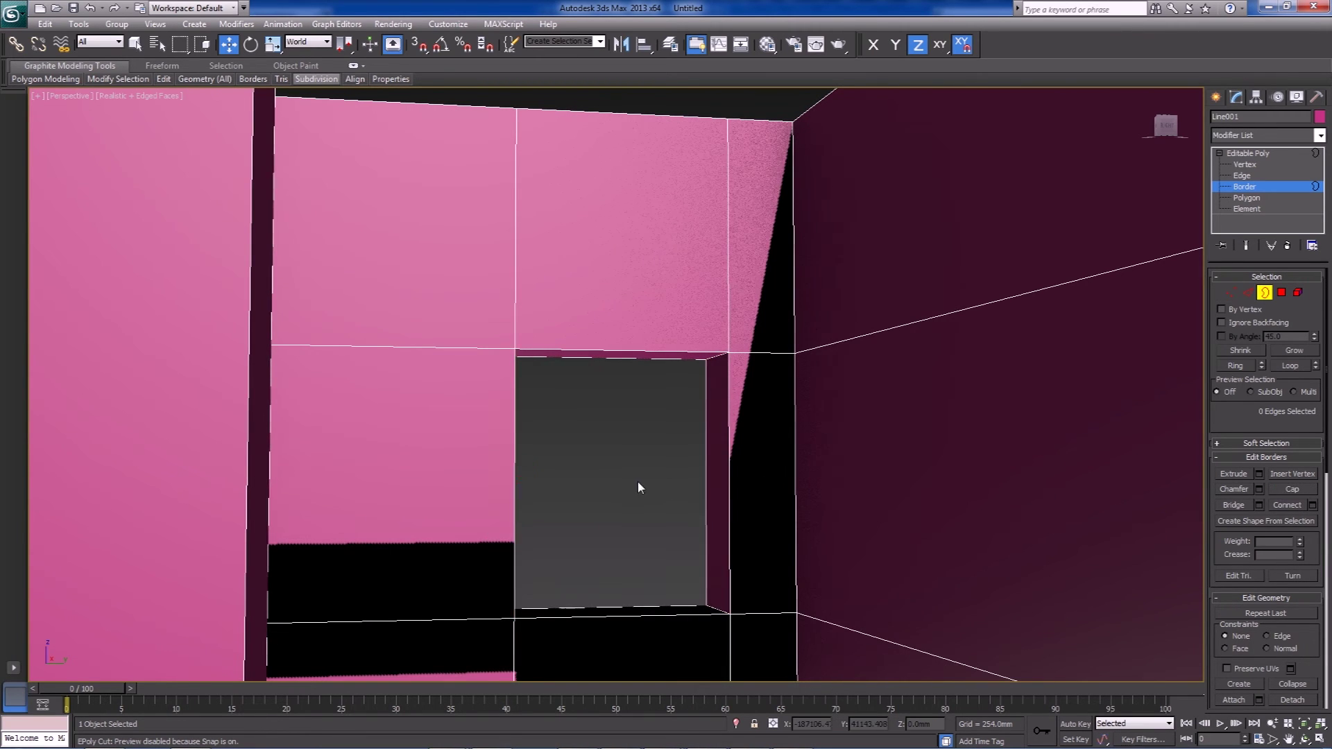
# - Switch to Polygon selection and delete the polygon covering the top of all the walls
pyautogui.click(641, 481)
pyautogui.scroll(-5, 640, 481)
pyautogui.keyDown('alt'); pyautogui.moveTo(639, 481); pyautogui.dragTo(768, 508, button='middle'); pyautogui.keyUp('alt')
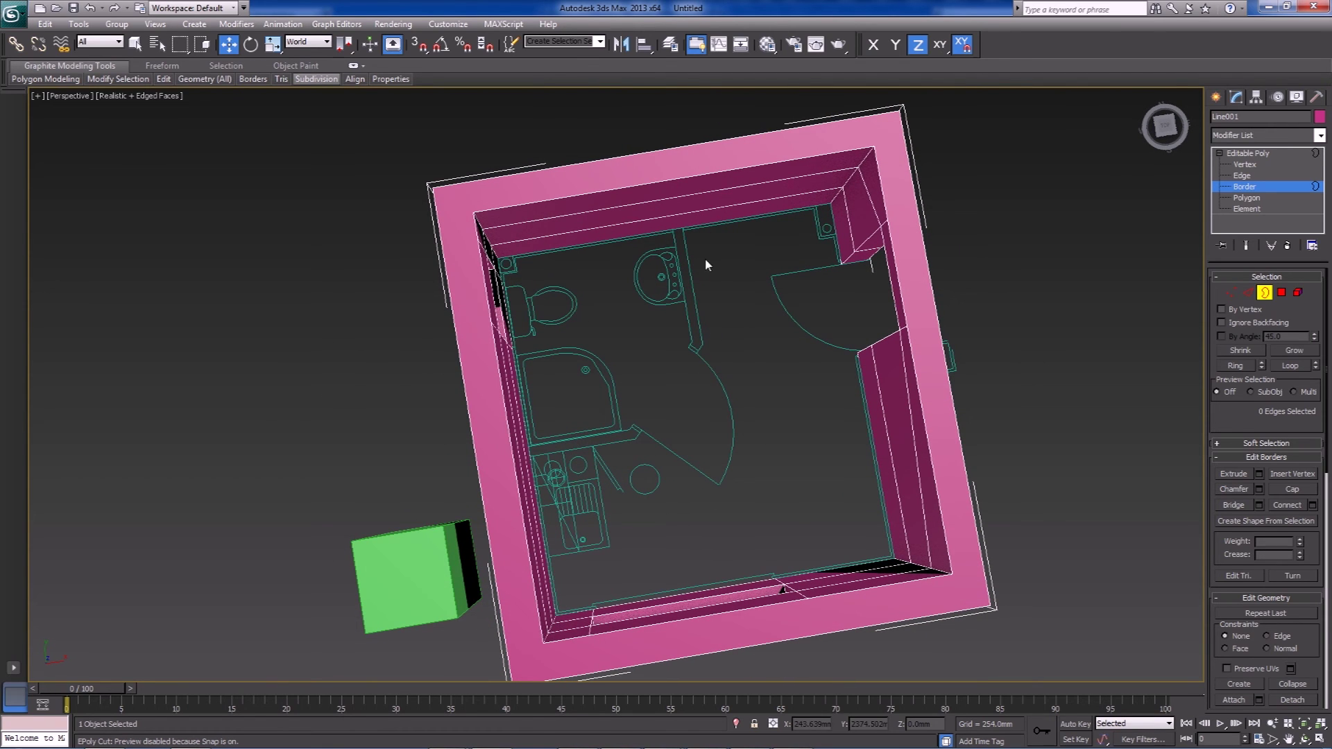
pyautogui.keyDown('alt'); pyautogui.moveTo(702, 405); pyautogui.dragTo(681, 381, button='middle'); pyautogui.keyUp('alt')
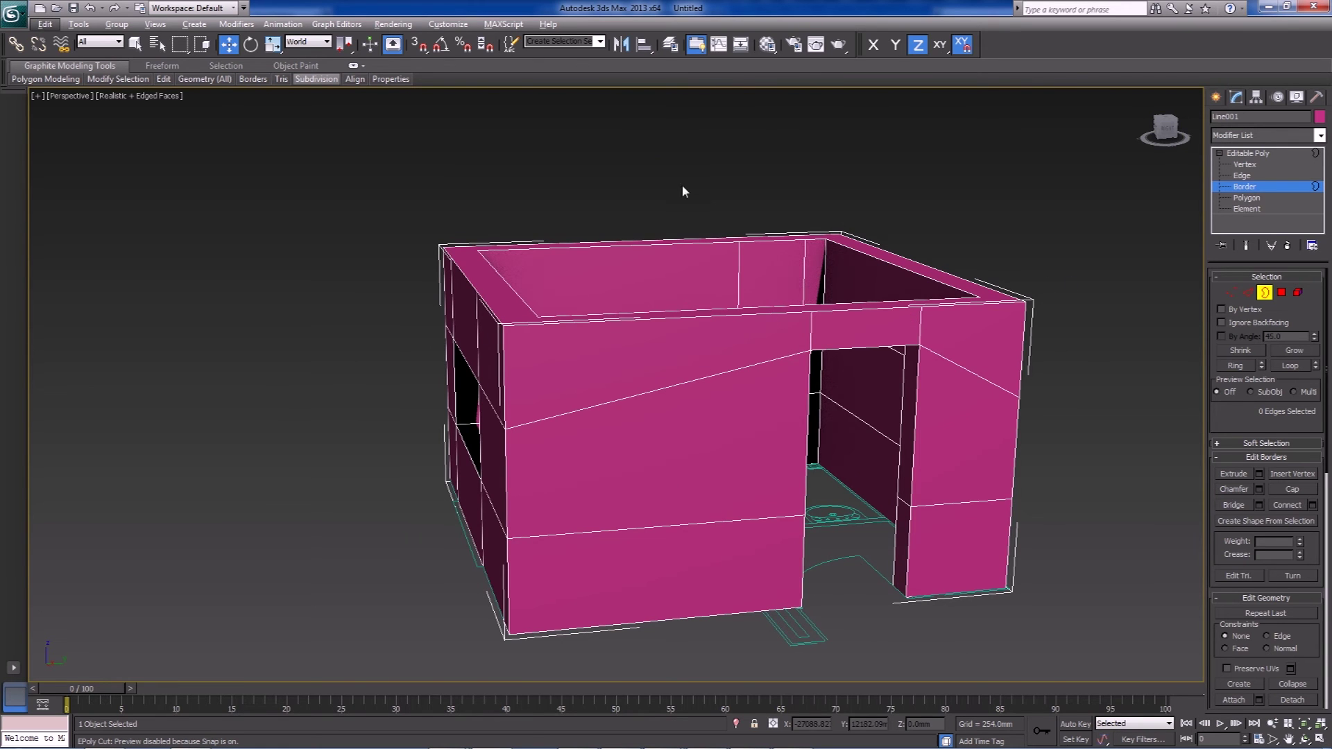
pyautogui.keyDown('alt'); pyautogui.moveTo(780, 282); pyautogui.dragTo(874, 348, button='middle'); pyautogui.keyUp('alt')
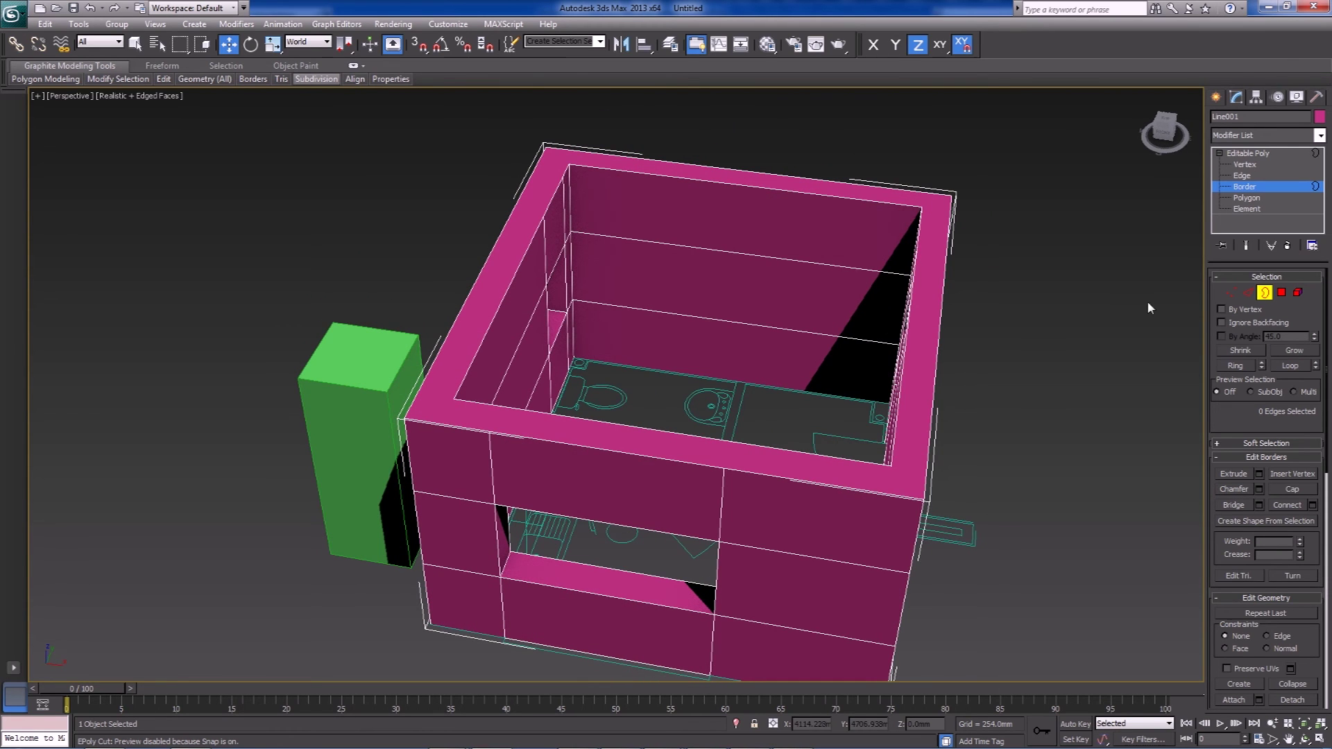
pyautogui.keyDown('alt'); pyautogui.moveTo(819, 389); pyautogui.dragTo(797, 418, button='middle'); pyautogui.keyUp('alt')
pyautogui.click(1282, 292)
pyautogui.click(858, 489)
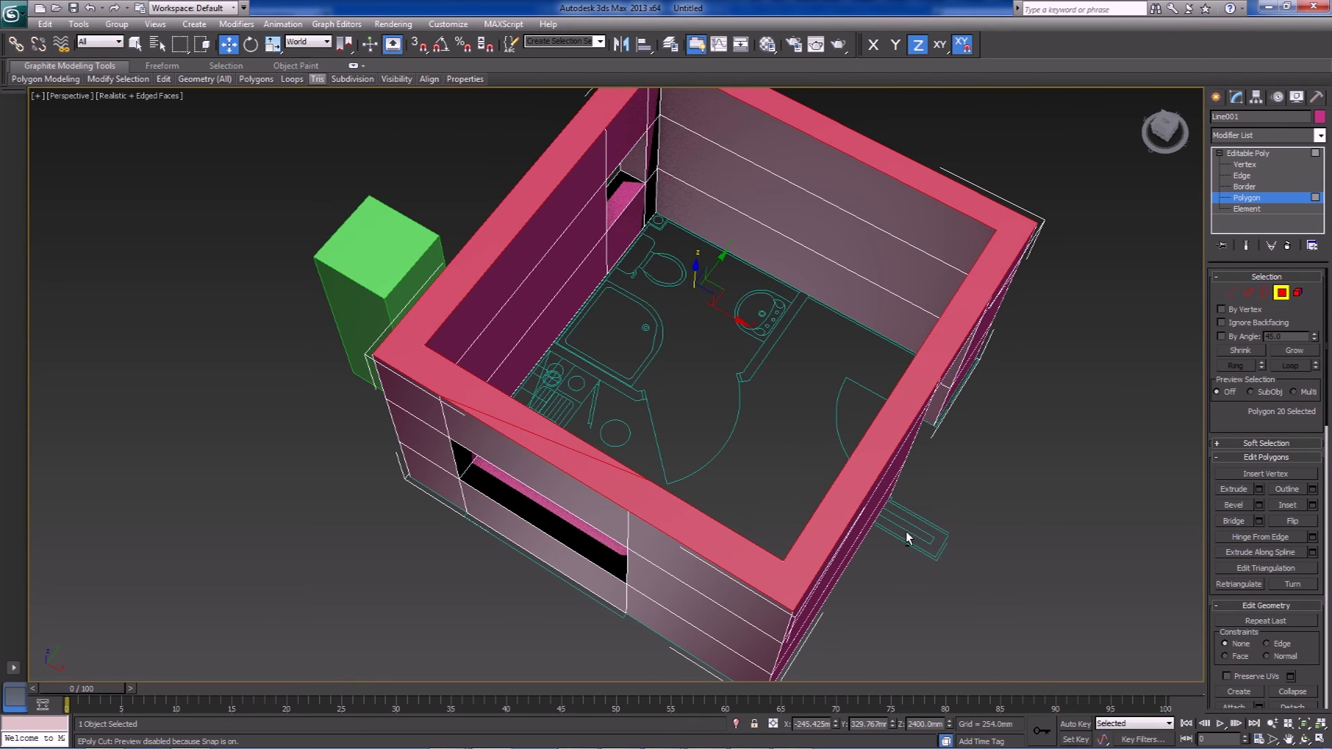
pyautogui.keyDown('alt'); pyautogui.moveTo(906, 532); pyautogui.dragTo(923, 511, button='middle'); pyautogui.keyUp('alt')
pyautogui.click(814, 447)
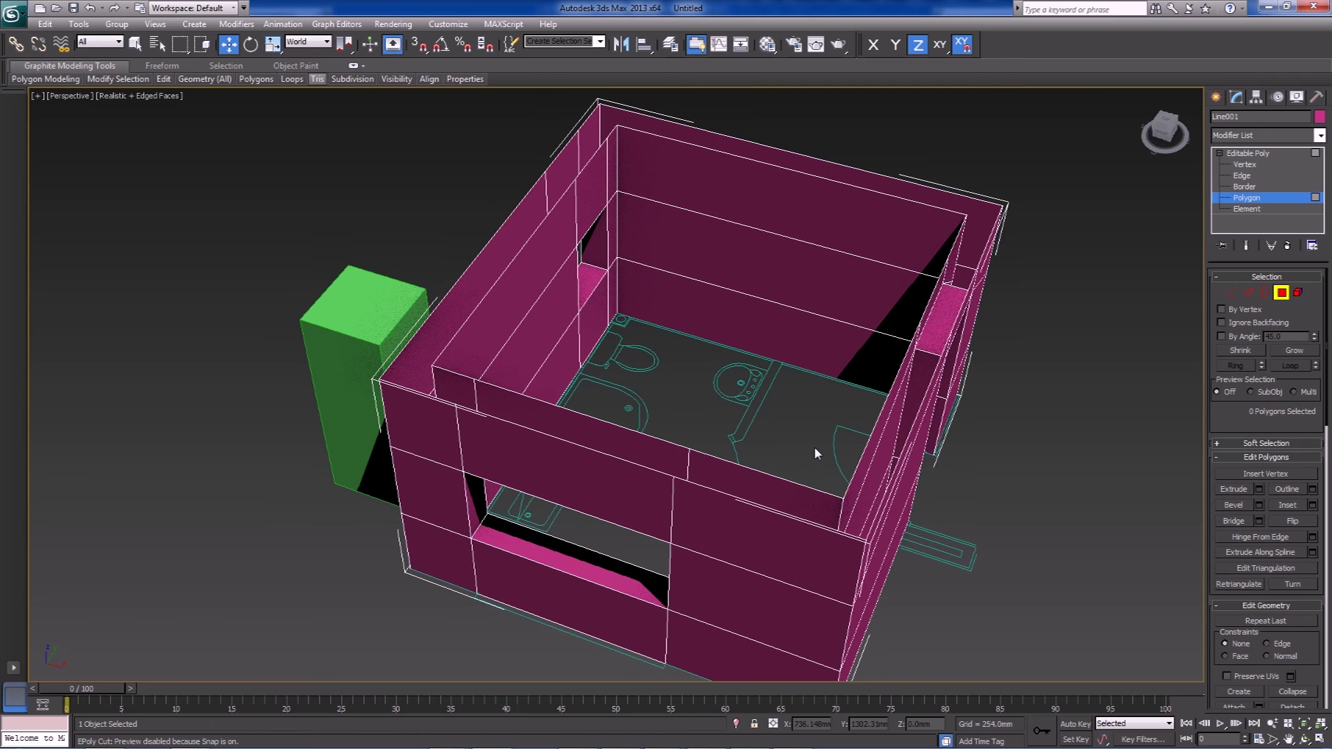
# - Examine the open-topped walls and their openings from several angles
pyautogui.scroll(-5, 887, 547)
pyautogui.keyDown('alt'); pyautogui.moveTo(887, 548); pyautogui.dragTo(865, 409, button='middle'); pyautogui.keyUp('alt')
pyautogui.keyDown('alt'); pyautogui.moveTo(778, 373); pyautogui.dragTo(815, 476, button='middle'); pyautogui.keyUp('alt')
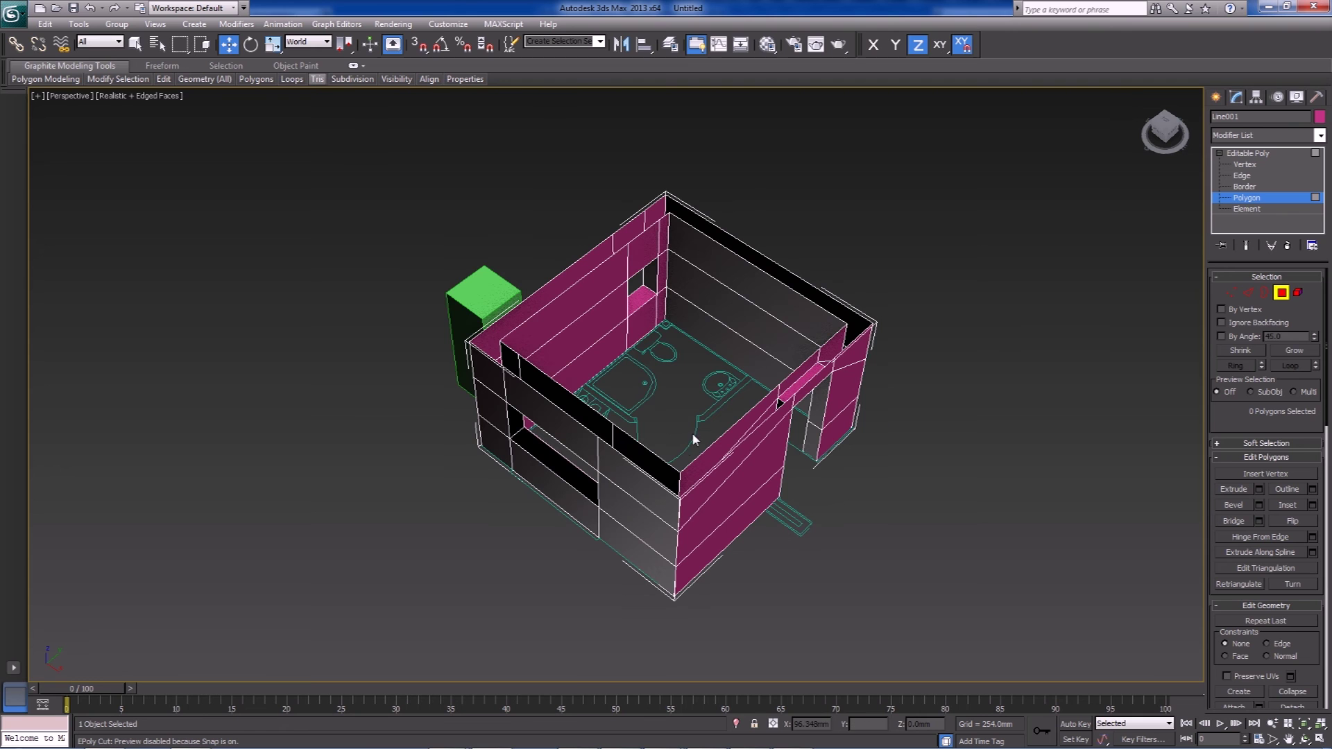
pyautogui.moveTo(724, 324); pyautogui.dragTo(759, 472, button='middle')
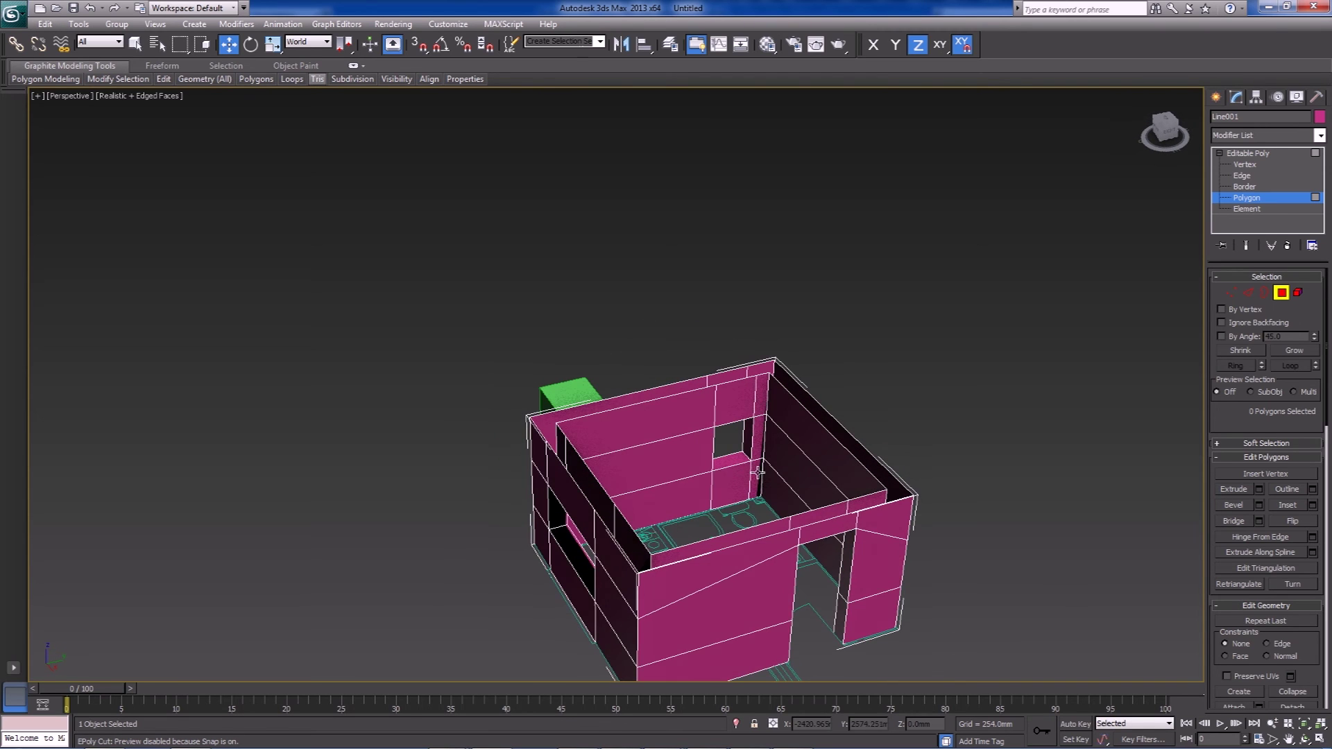
pyautogui.keyDown('alt'); pyautogui.moveTo(644, 563); pyautogui.dragTo(702, 525, button='middle'); pyautogui.keyUp('alt')
pyautogui.scroll(3, 700, 512)
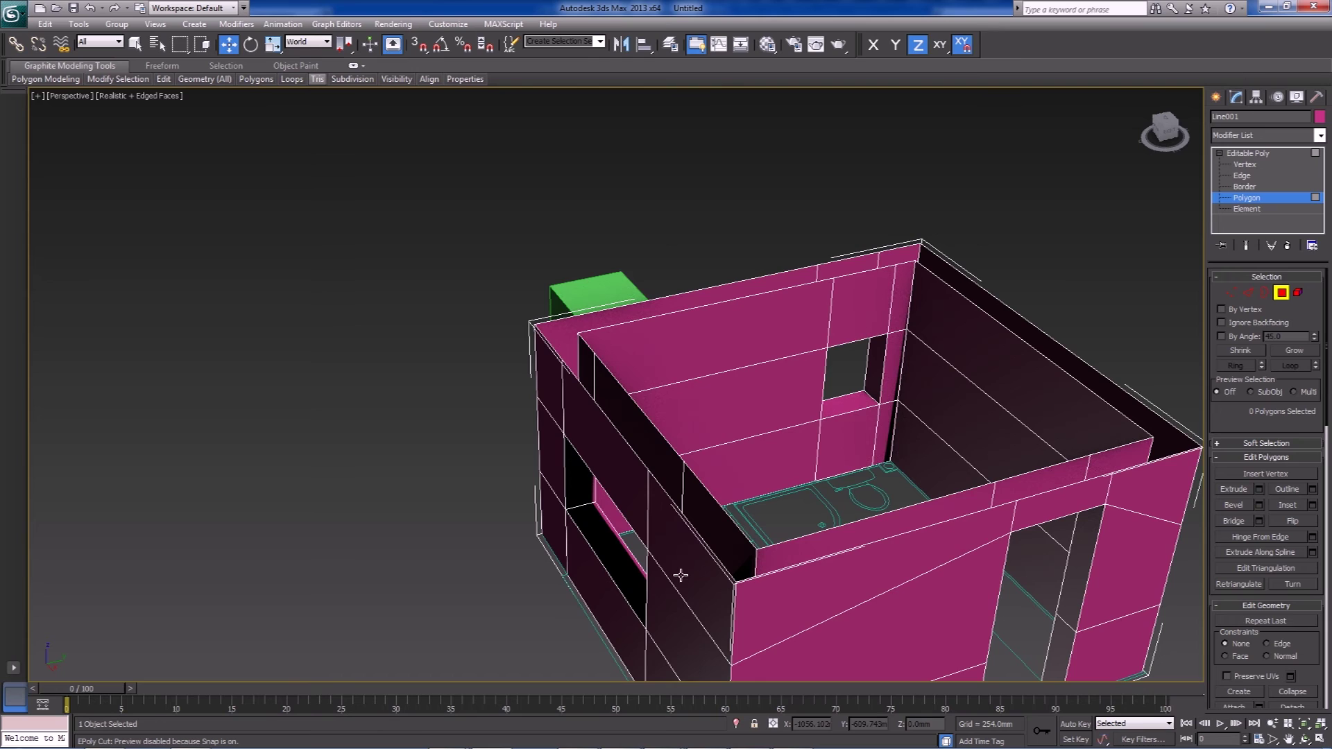
pyautogui.scroll(-5, 845, 520)
pyautogui.keyDown('alt'); pyautogui.moveTo(743, 446); pyautogui.dragTo(761, 484, button='middle'); pyautogui.keyUp('alt')
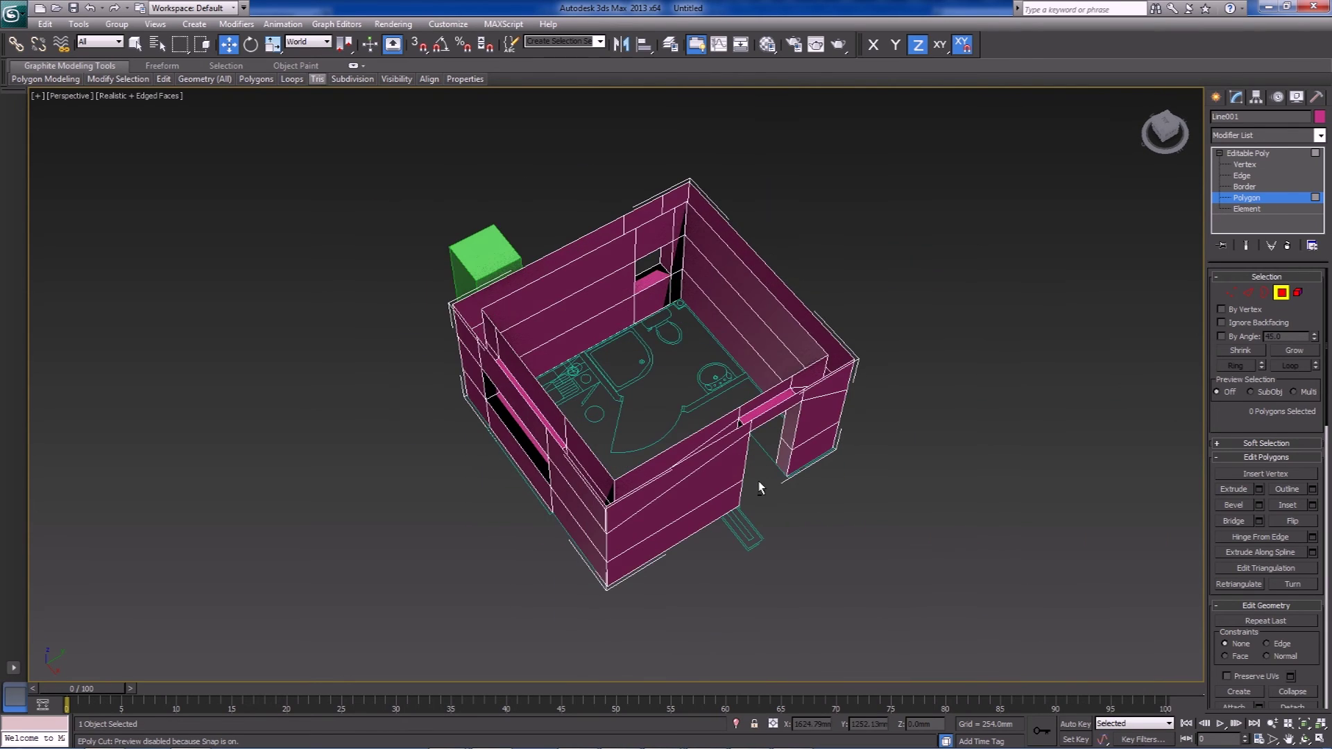
pyautogui.scroll(5, 775, 406)
pyautogui.keyDown('alt'); pyautogui.moveTo(775, 406); pyautogui.dragTo(806, 454, button='middle'); pyautogui.keyUp('alt')
# - Switch the walls to Edge selection
pyautogui.press('3')
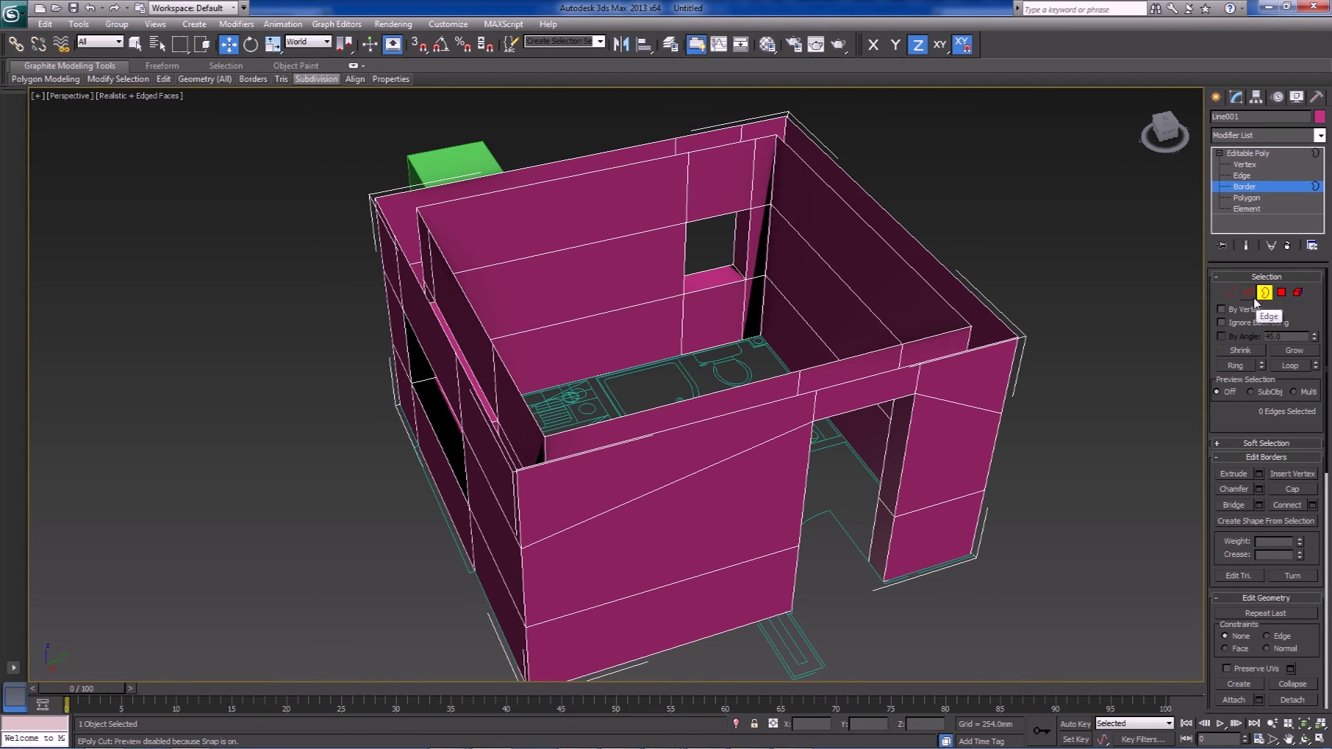
pyautogui.click(1279, 297)
pyautogui.click(1248, 293)
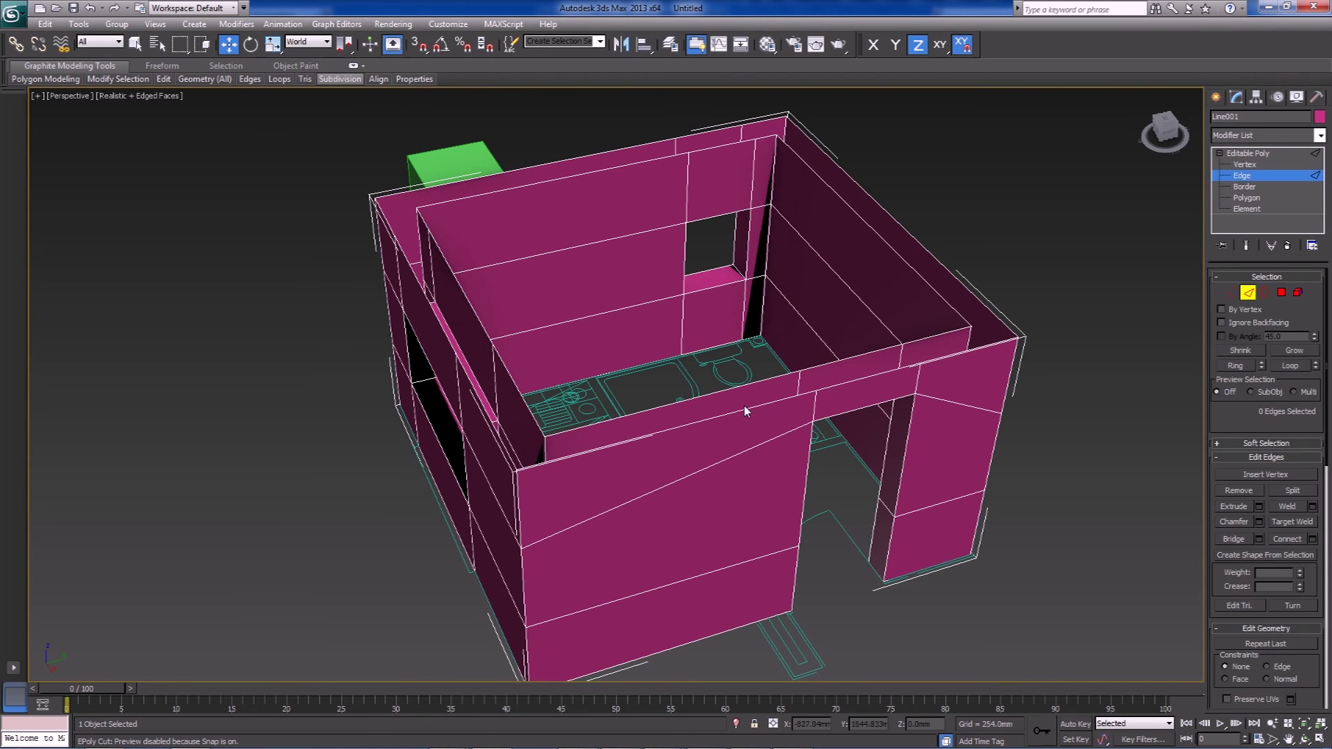
# - Return to the four-viewport layout and leave Edge selection on the walls
pyautogui.keyDown('alt'); pyautogui.moveTo(1069, 555); pyautogui.dragTo(838, 514, button='middle'); pyautogui.keyUp('alt')
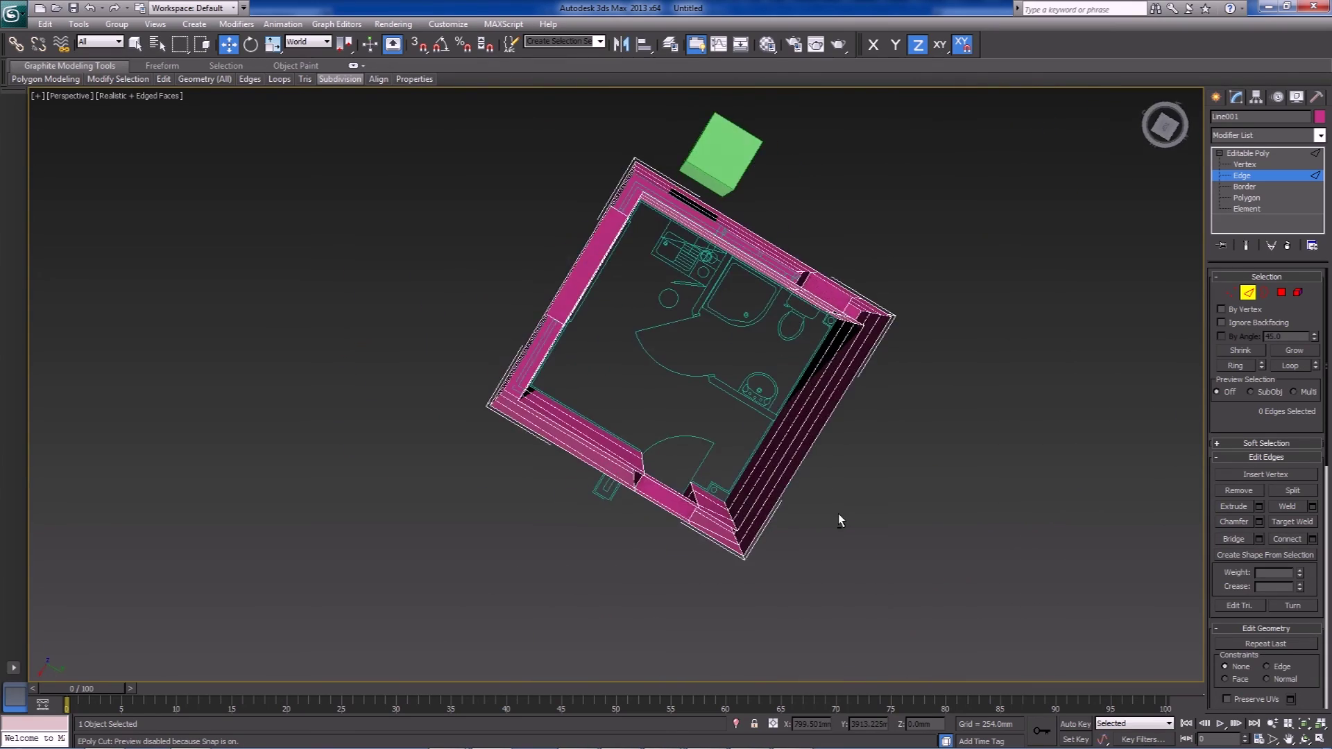
pyautogui.click(1320, 739)
pyautogui.scroll(6, 333, 199)
pyautogui.scroll(4, 401, 236)
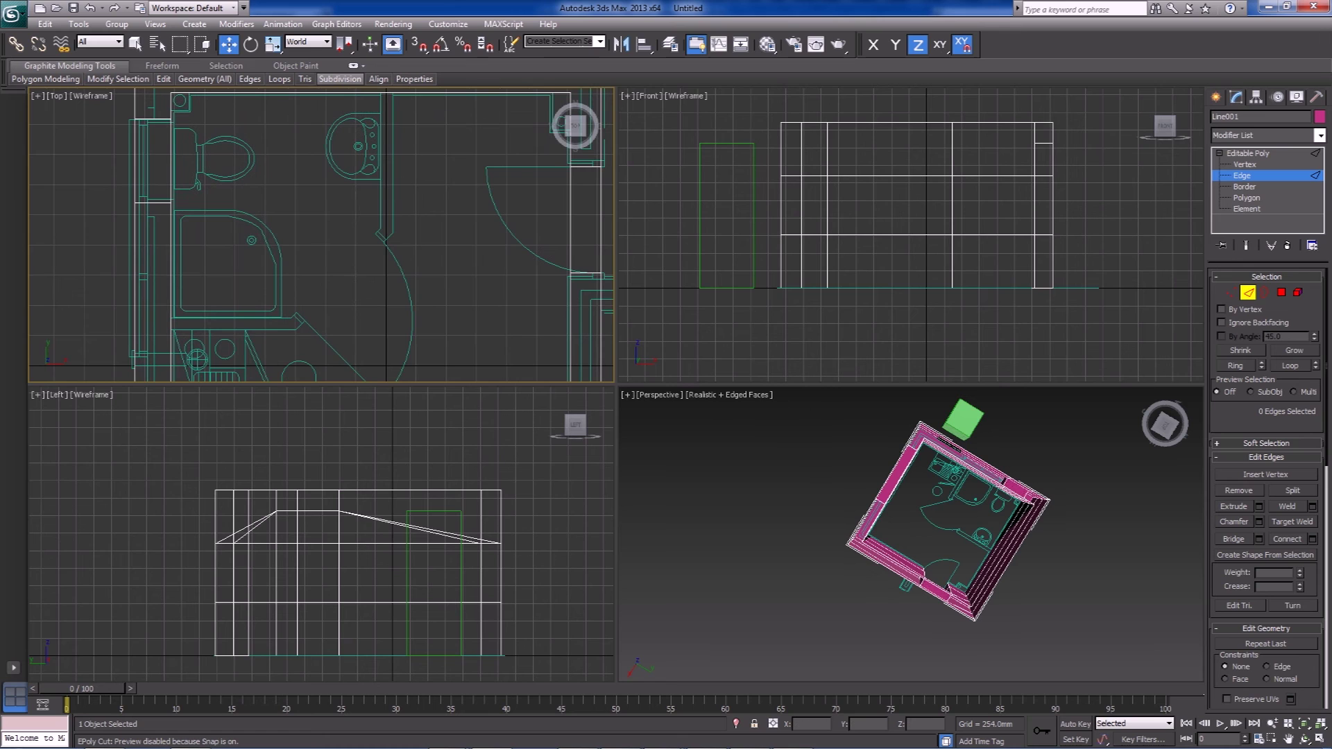
pyautogui.click(1247, 292)
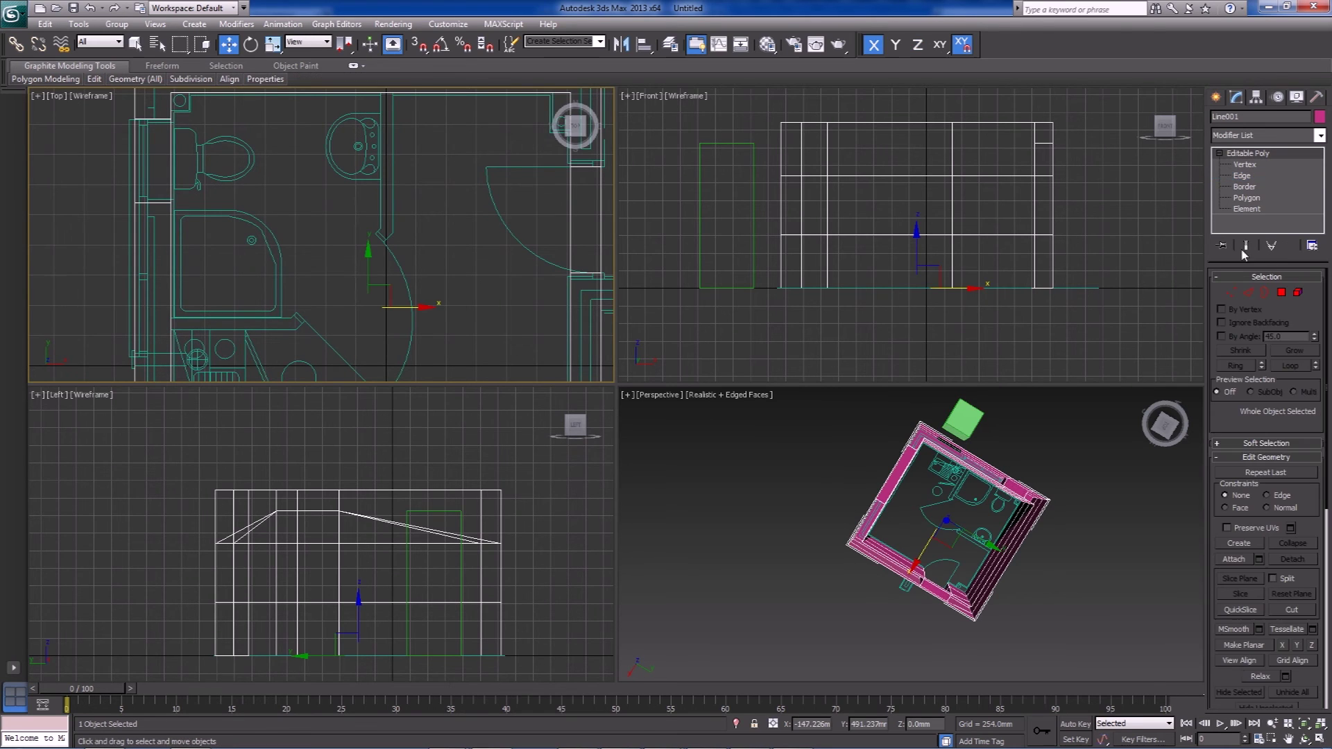
# - With vertex snapping on, trace a closed Line spline around the short partition between the shower and the kitchen units in the Top view
pyautogui.click(1214, 97)
pyautogui.click(1237, 122)
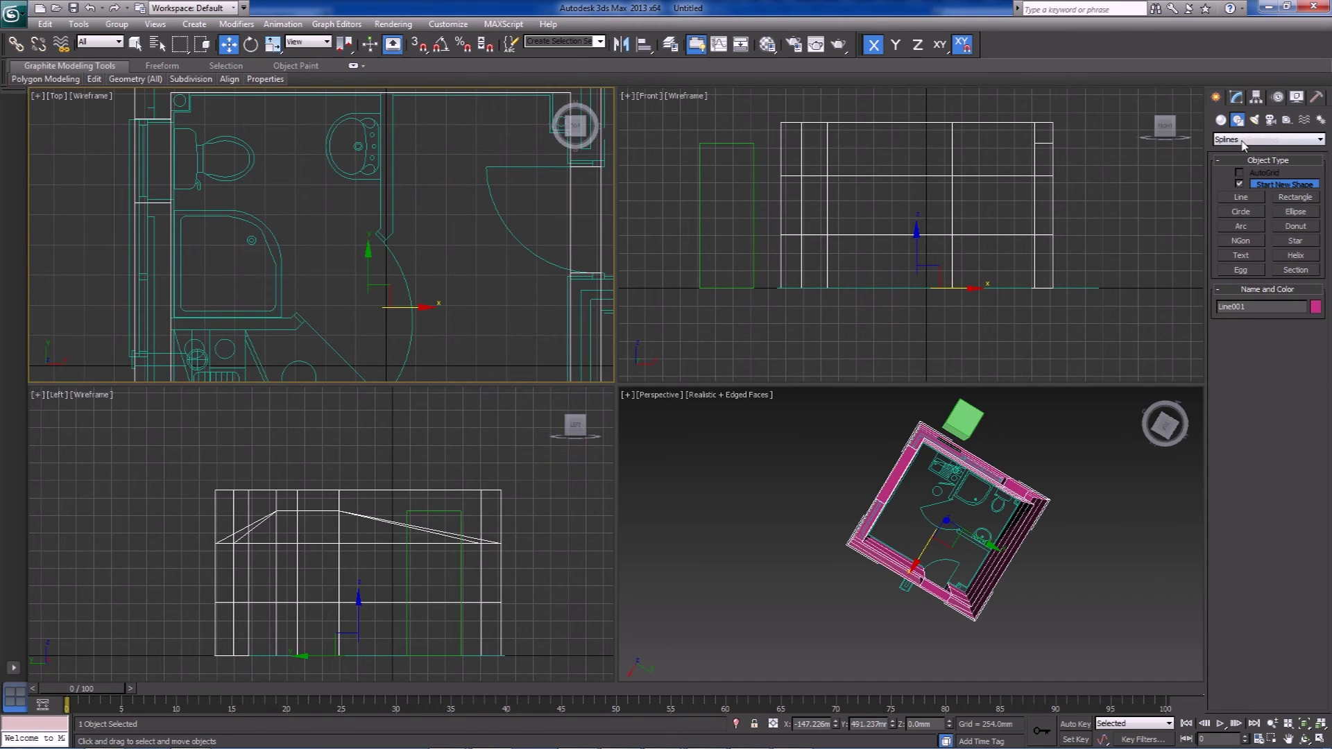
pyautogui.click(1239, 199)
pyautogui.scroll(5, 274, 282)
pyautogui.press('s')
pyautogui.click(251, 320)
pyautogui.click(500, 320)
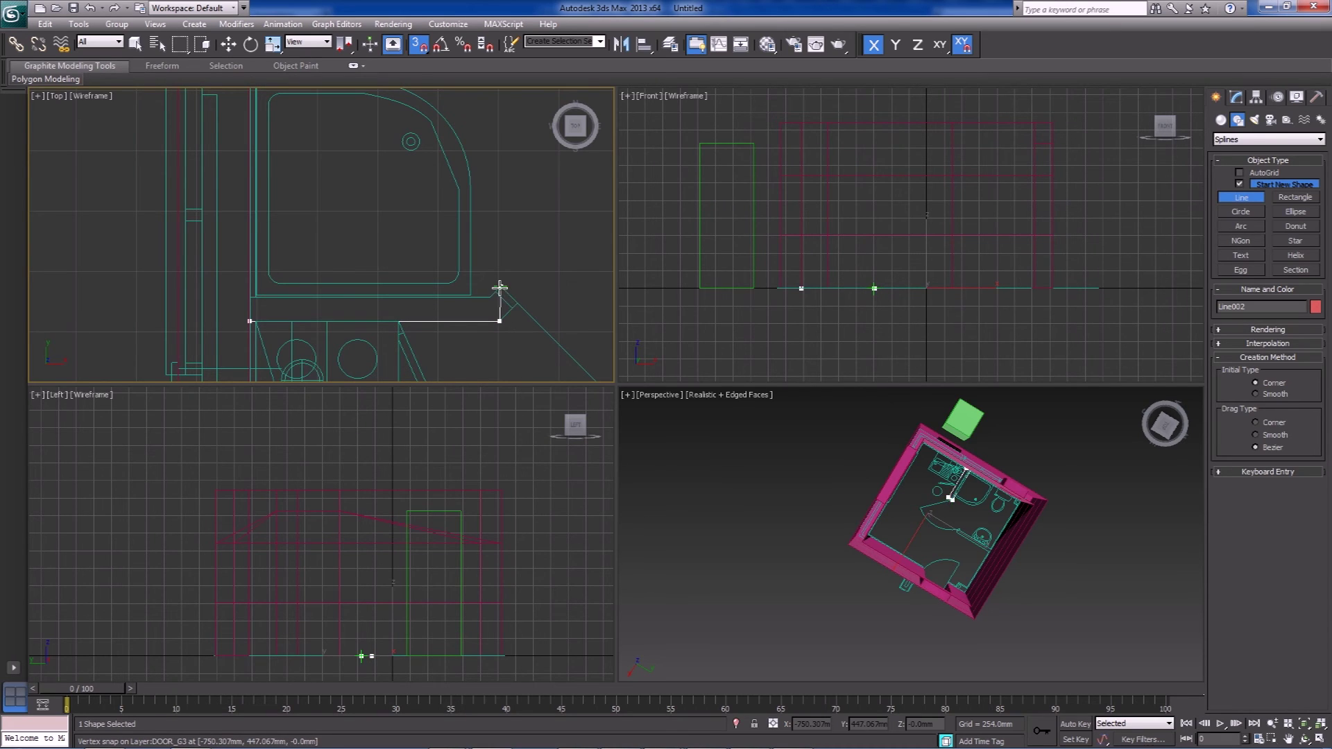
pyautogui.click(512, 308)
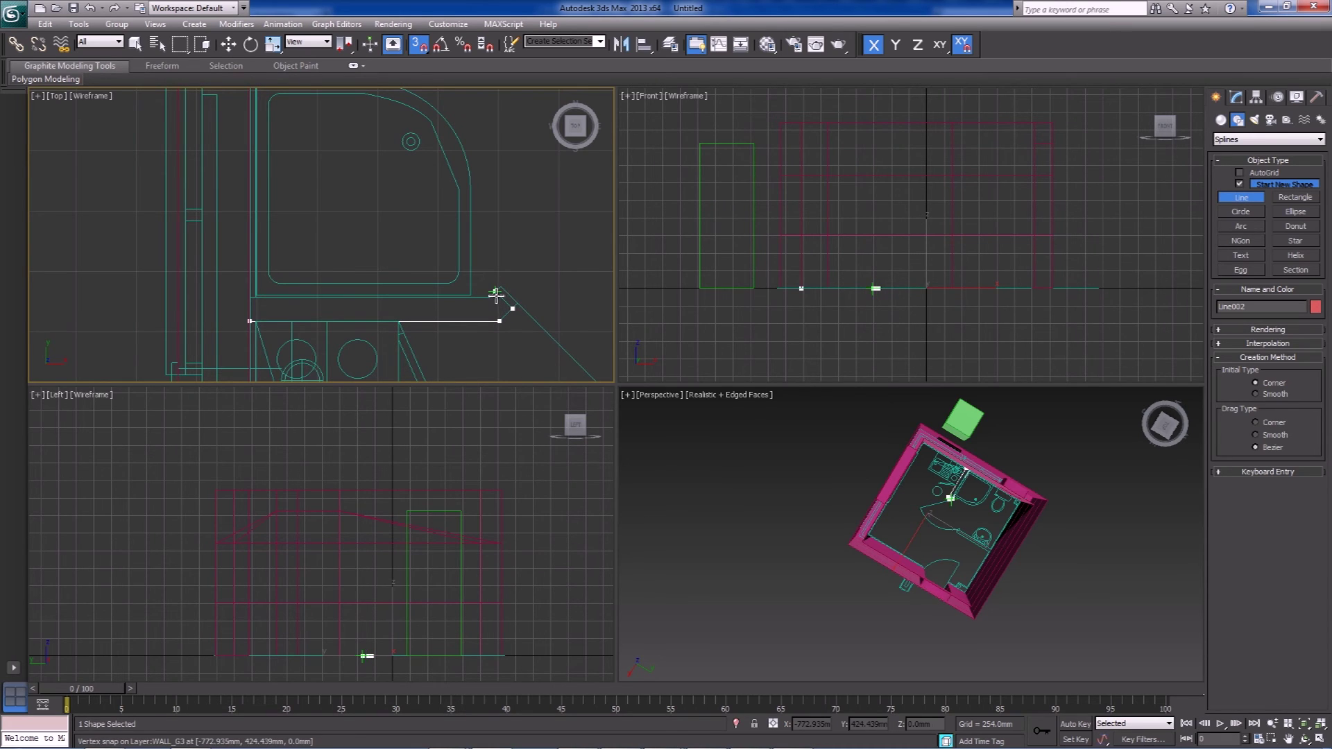
pyautogui.click(490, 297)
pyautogui.click(250, 297)
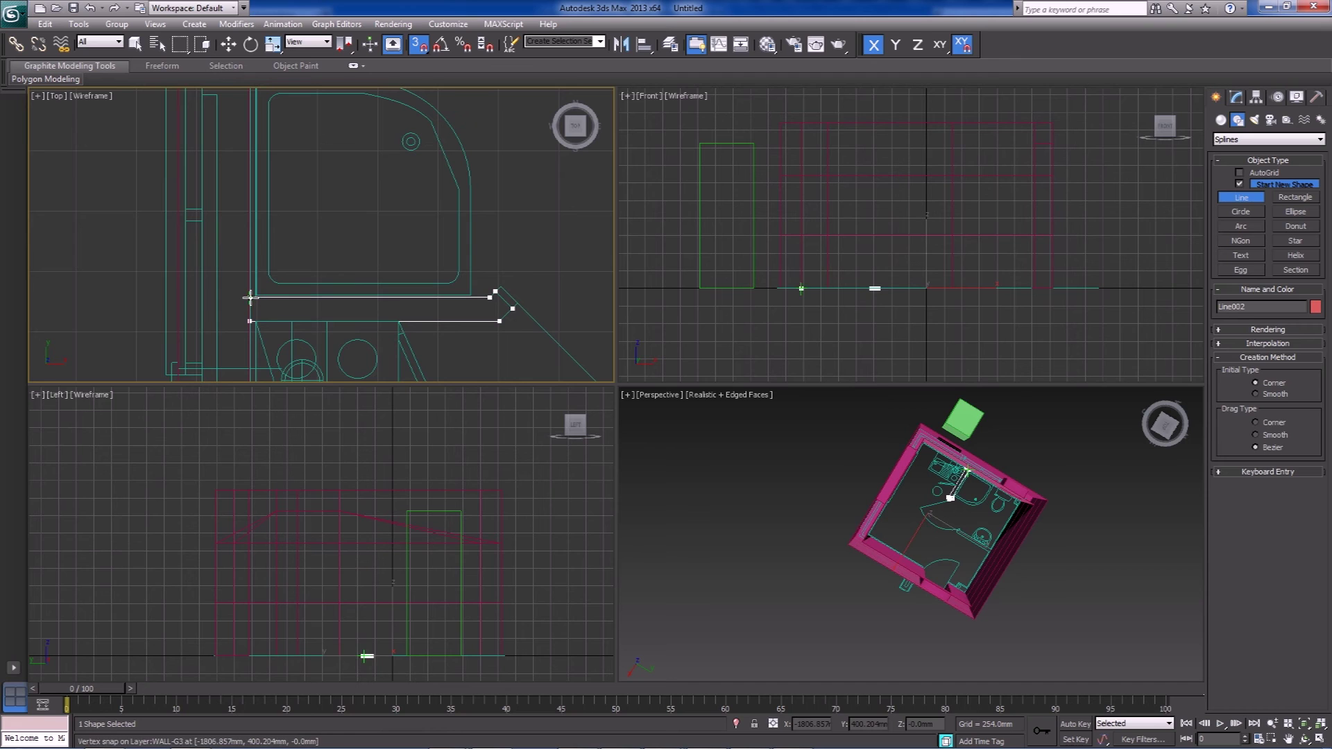
pyautogui.click(250, 321)
pyautogui.click(634, 423)
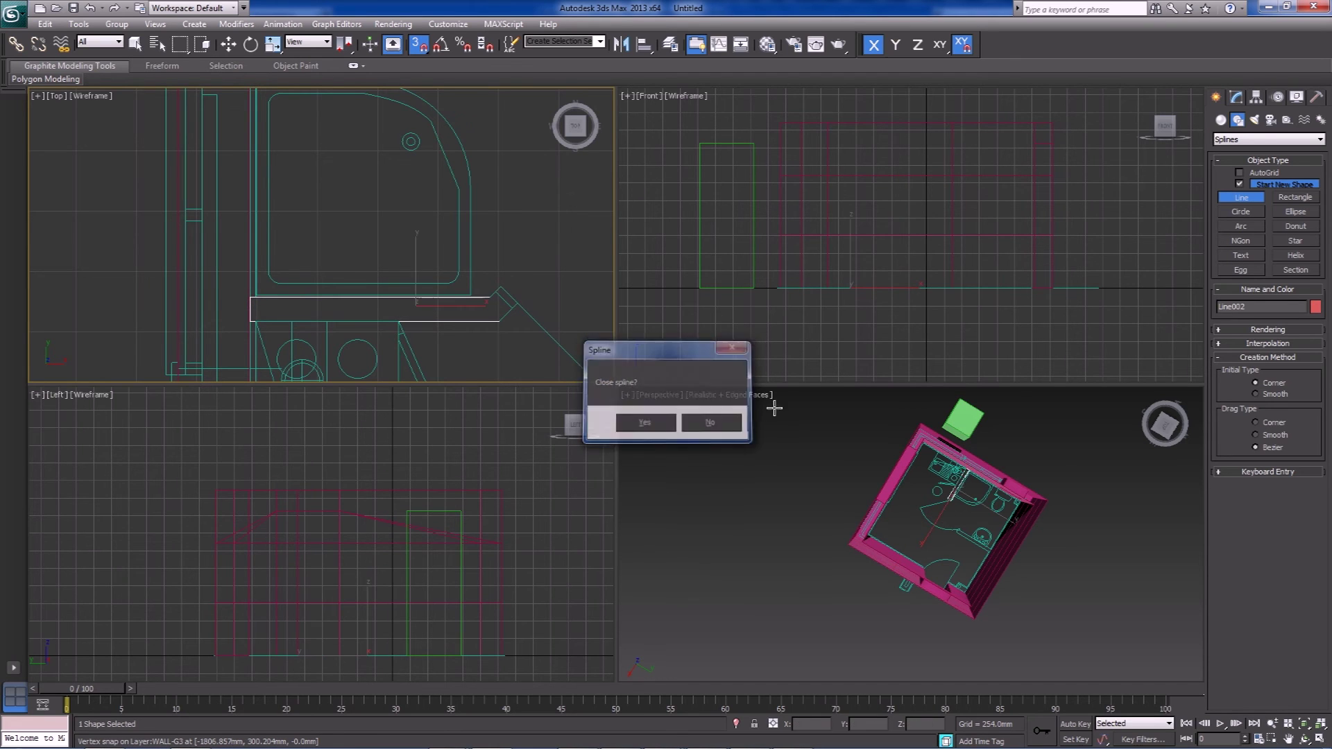
# - Turn off Start New Shape and trace the partition beside the washbasin as a second closed spline in the same shape
pyautogui.moveTo(512, 228); pyautogui.dragTo(306, 289, button='middle')
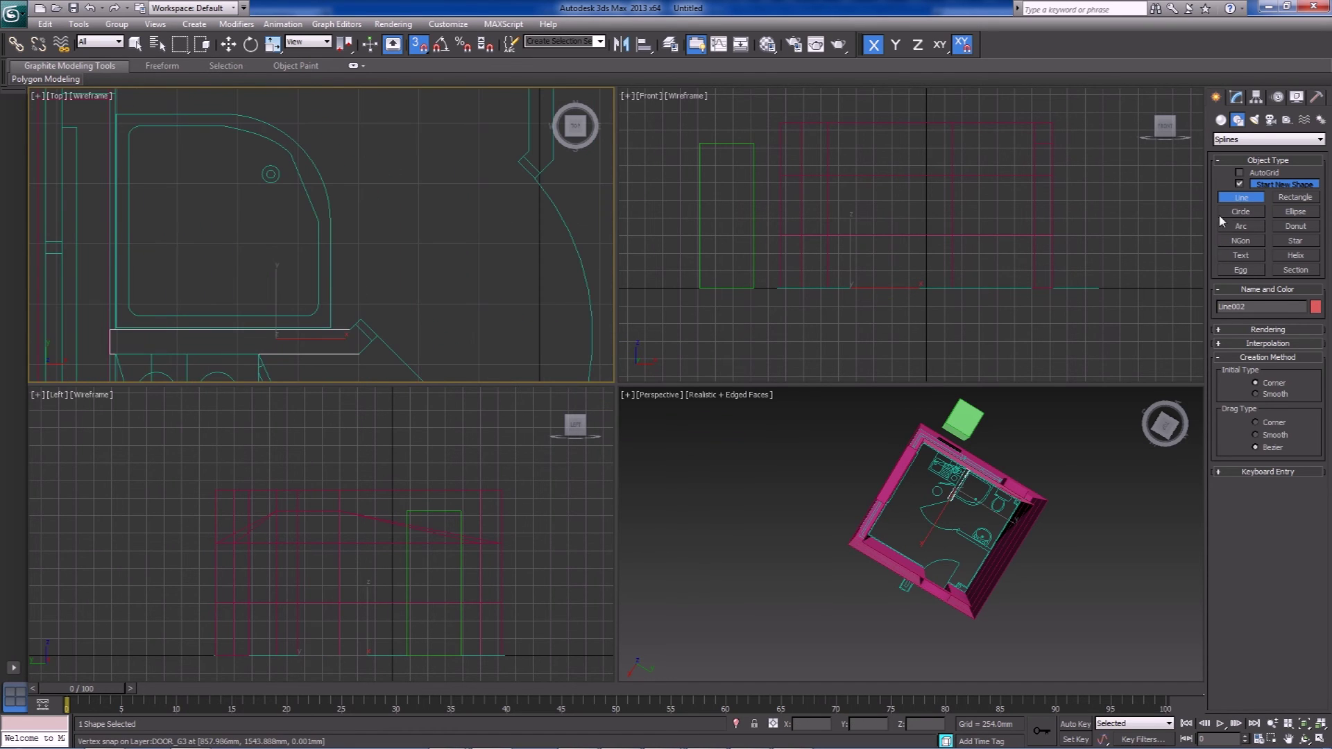
pyautogui.click(1240, 185)
pyautogui.moveTo(222, 242); pyautogui.dragTo(125, 336, button='middle')
pyautogui.moveTo(479, 242); pyautogui.dragTo(380, 334, button='middle')
pyautogui.click(327, 342)
pyautogui.click(345, 359)
pyautogui.moveTo(363, 243); pyautogui.dragTo(372, 367, button='middle')
pyautogui.click(365, 188)
pyautogui.moveTo(369, 310); pyautogui.dragTo(378, 128, button='middle')
pyautogui.click(348, 282)
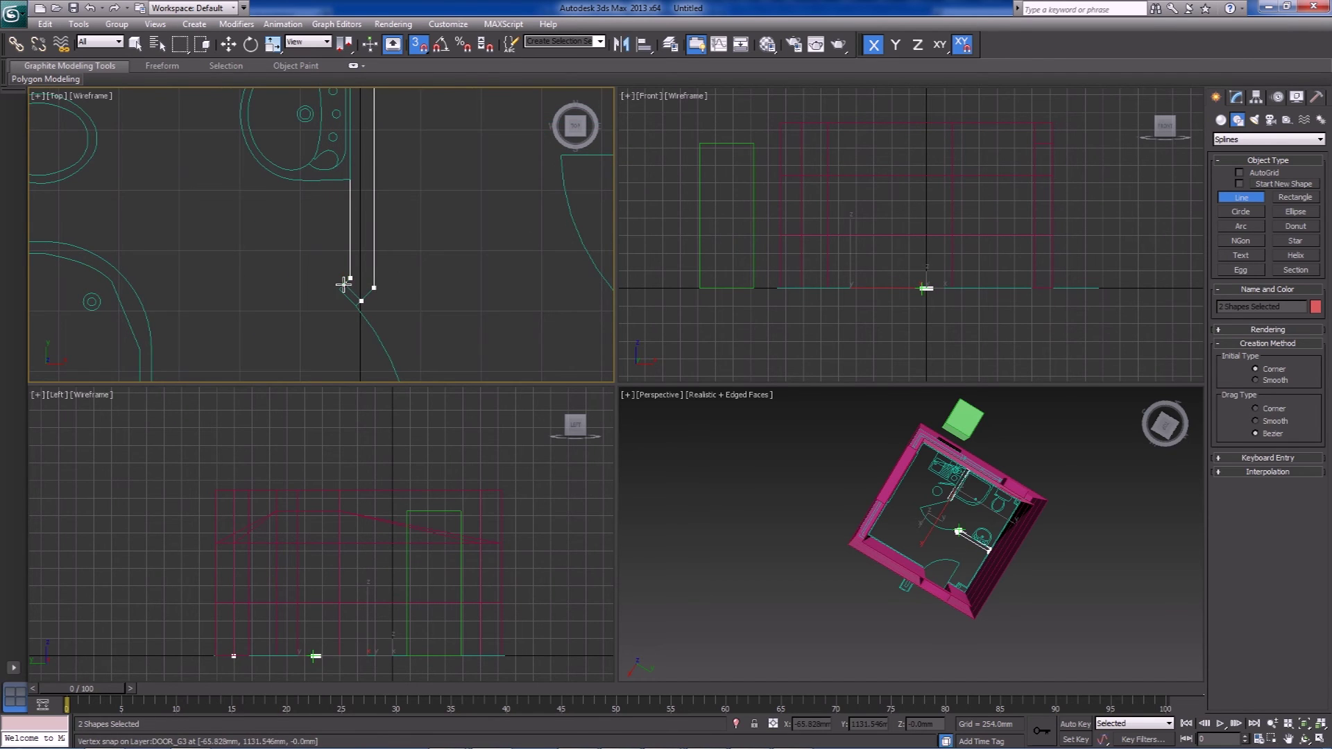
pyautogui.scroll(-3, 437, 226)
pyautogui.moveTo(326, 325); pyautogui.dragTo(386, 286, button='middle')
pyautogui.moveTo(458, 200); pyautogui.dragTo(424, 236, button='middle')
pyautogui.moveTo(505, 190); pyautogui.dragTo(460, 247, button='middle')
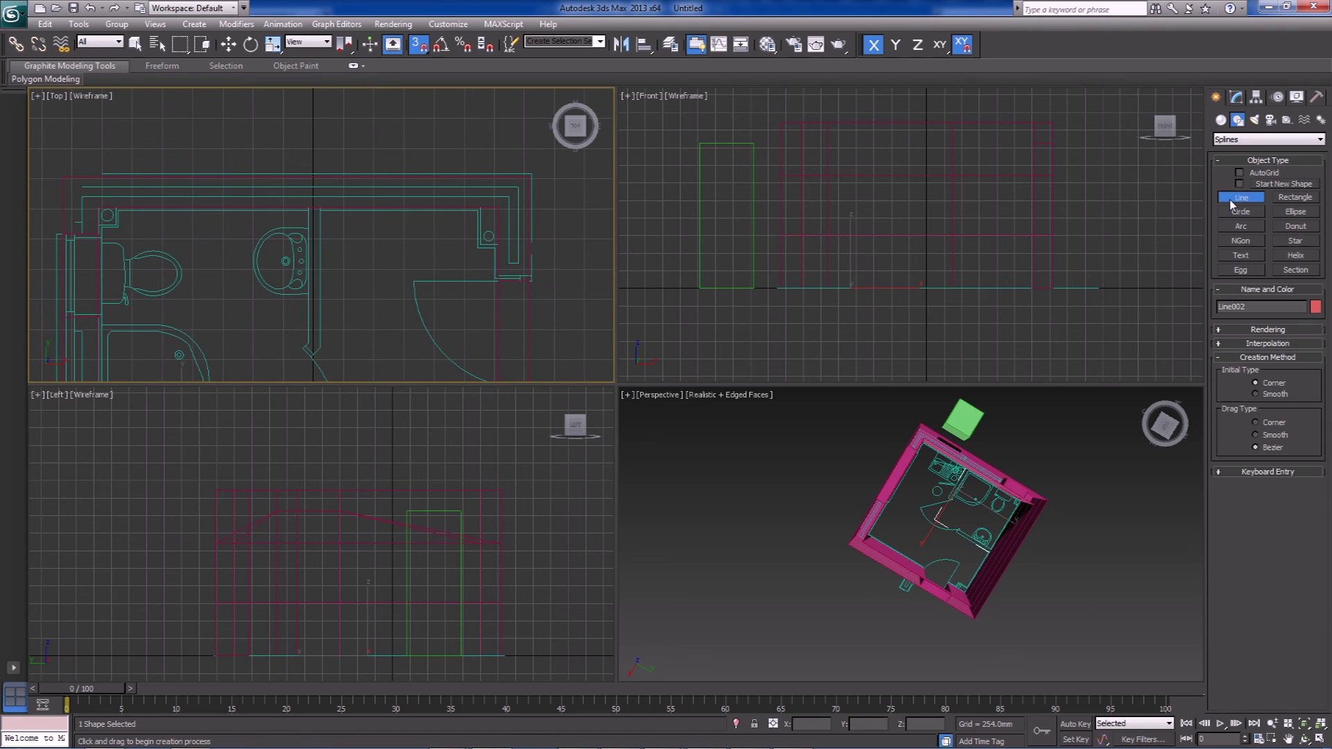
# - Apply an Extrude modifier with an amount of 2400 mm to the partition outlines, turn snapping off and deselect them
pyautogui.click(1237, 98)
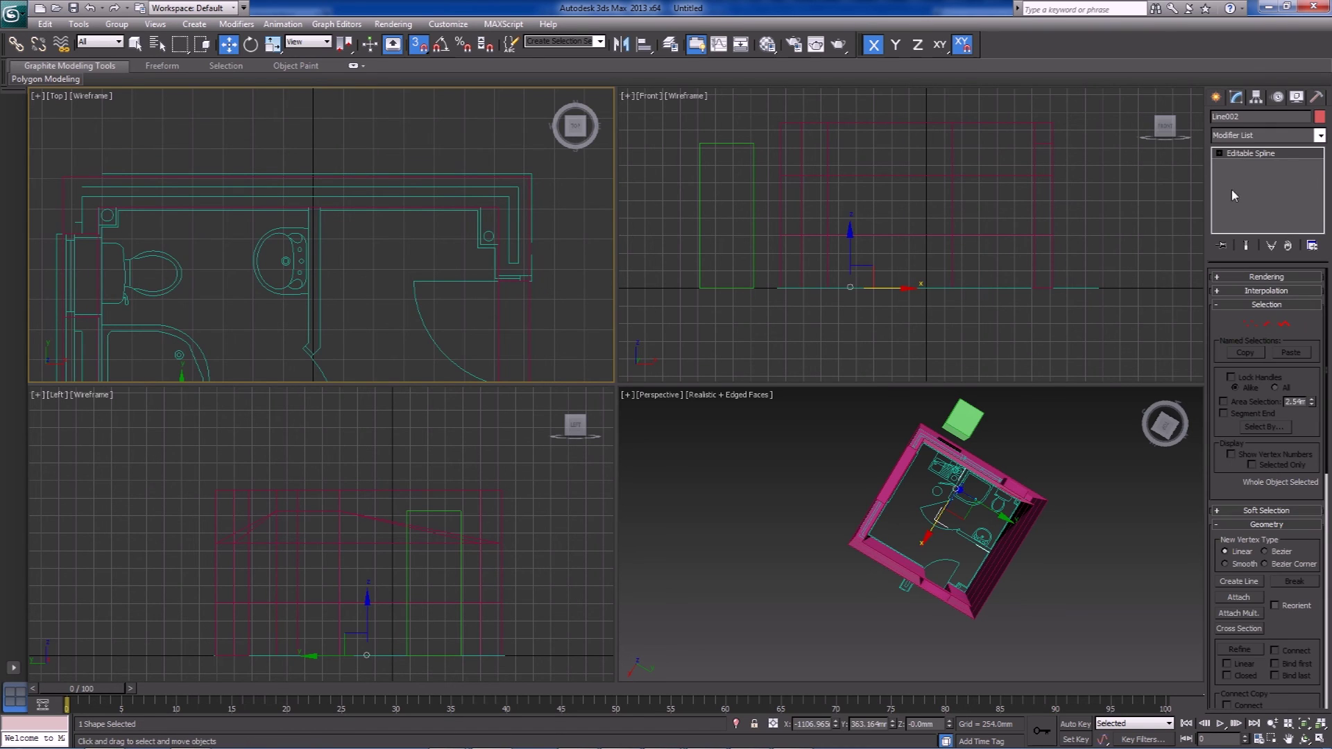
pyautogui.click(1254, 135)
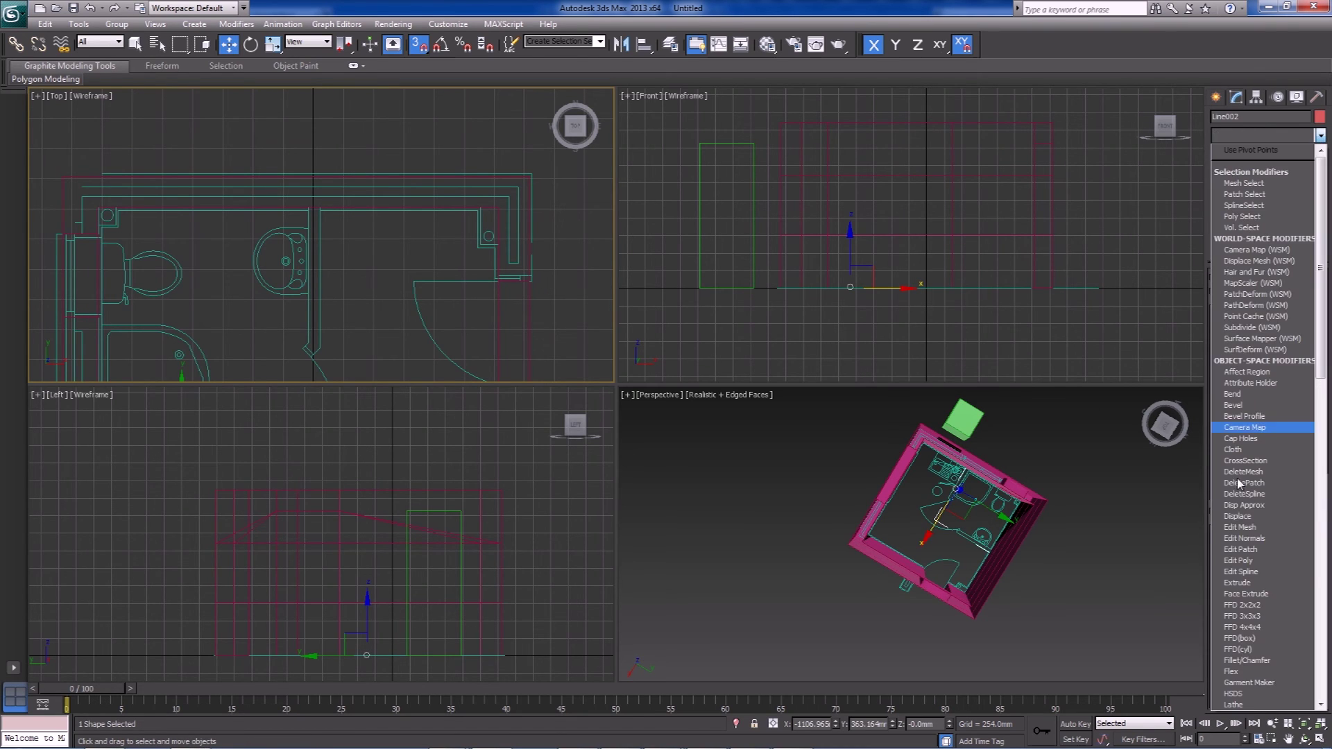
pyautogui.click(1253, 583)
pyautogui.keyDown('alt'); pyautogui.moveTo(1048, 568); pyautogui.dragTo(880, 550, button='middle'); pyautogui.keyUp('alt')
pyautogui.scroll(5, 955, 556)
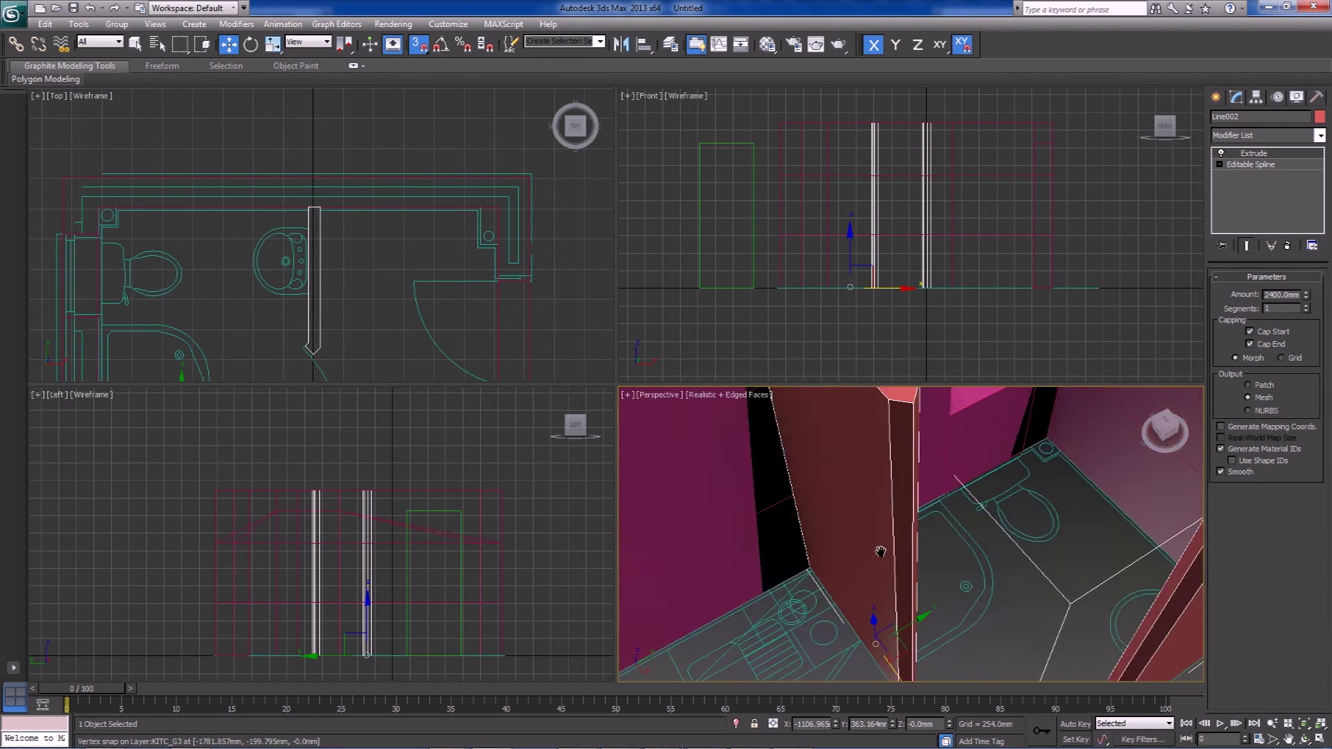
pyautogui.scroll(-3, 902, 564)
pyautogui.press('s')
pyautogui.scroll(-6, 951, 574)
pyautogui.click(1032, 540)
pyautogui.keyDown('alt'); pyautogui.moveTo(1032, 540); pyautogui.dragTo(924, 469, button='middle'); pyautogui.keyUp('alt')
pyautogui.scroll(-4, 924, 469)
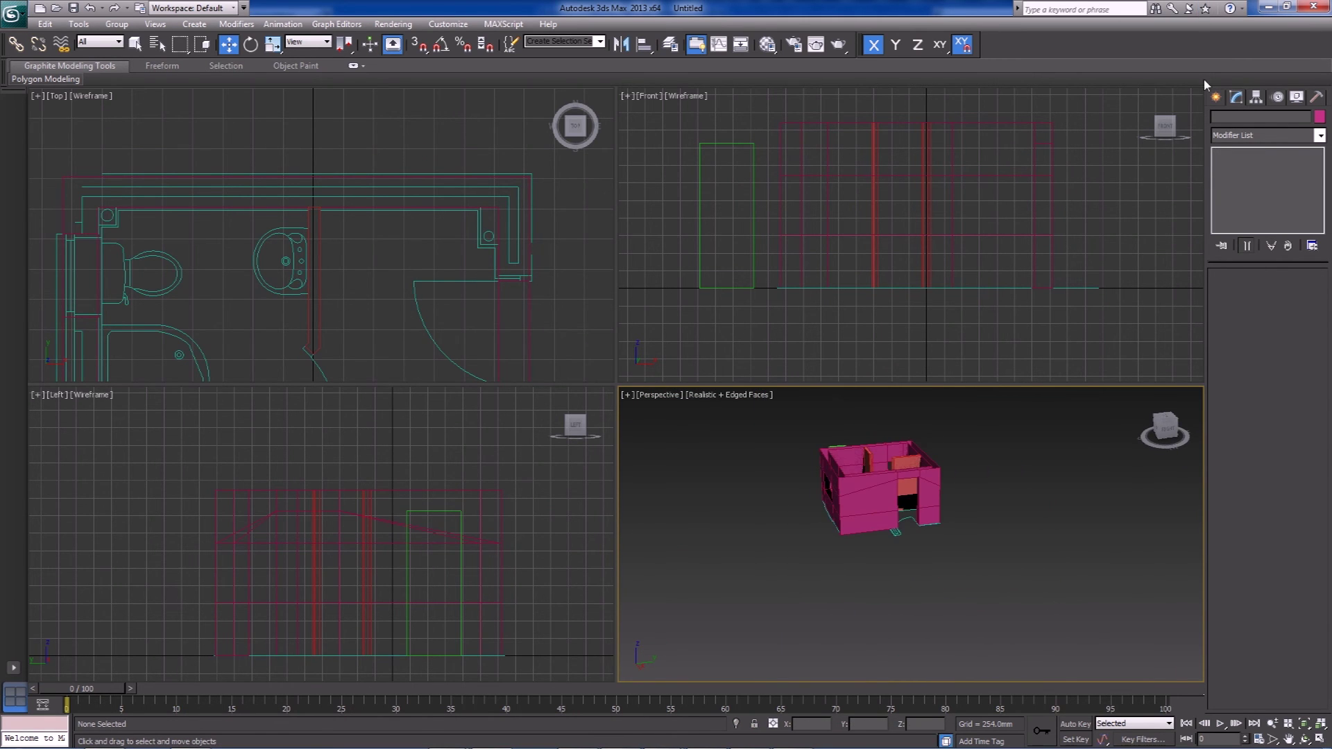
pyautogui.click(1218, 101)
pyautogui.scroll(-2, 414, 155)
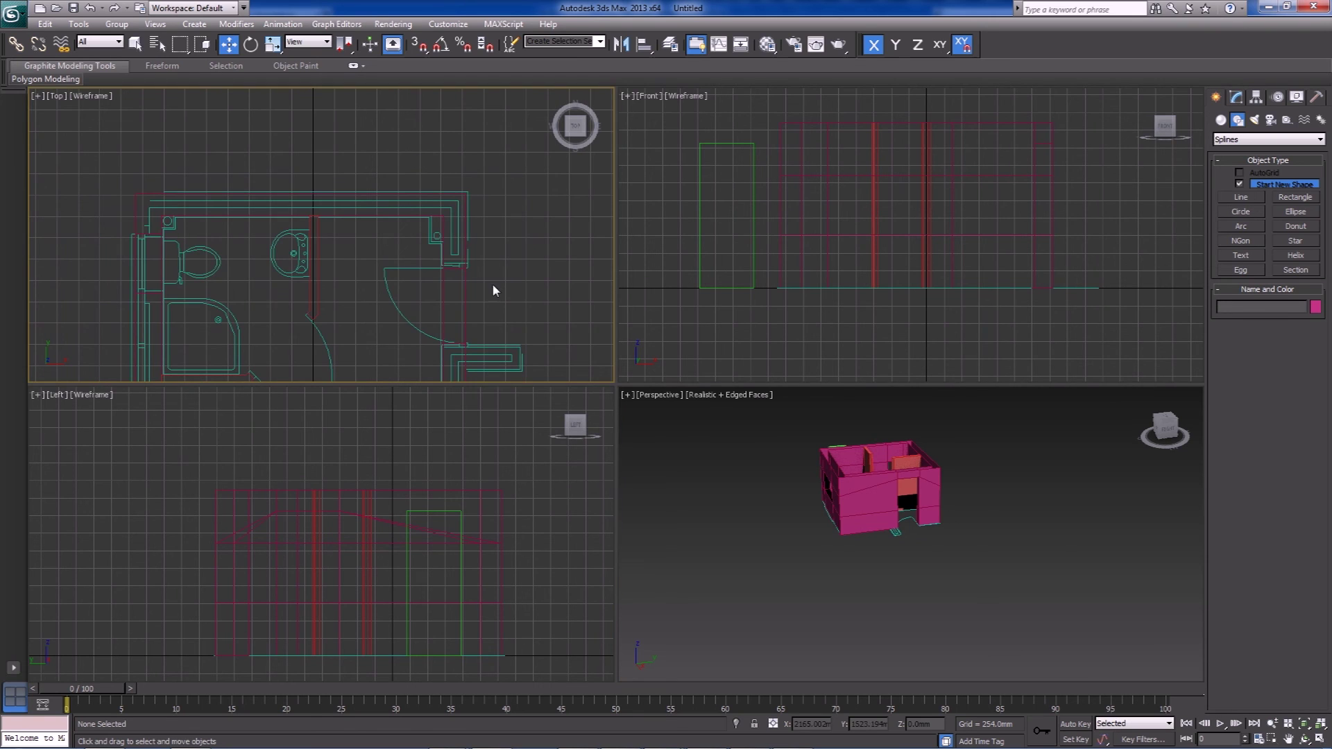
pyautogui.scroll(3, 999, 510)
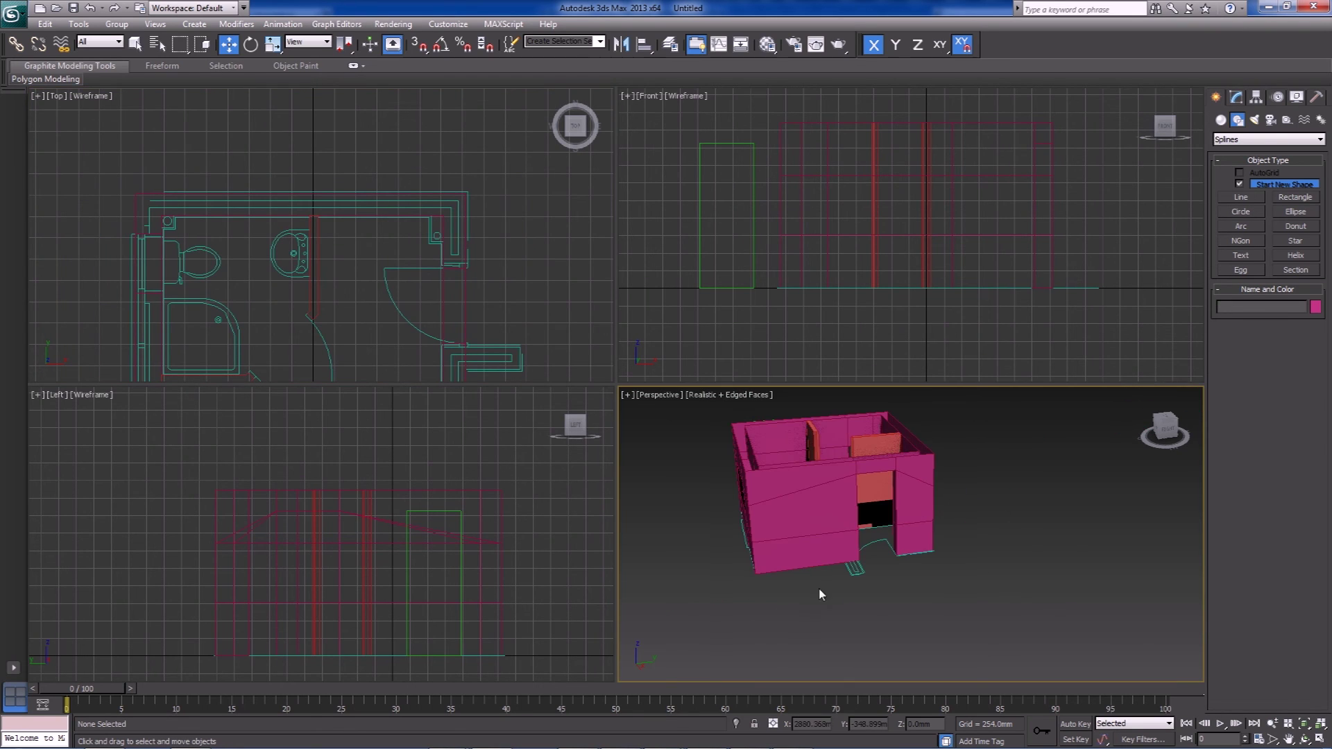
pyautogui.click(1221, 119)
pyautogui.click(1241, 186)
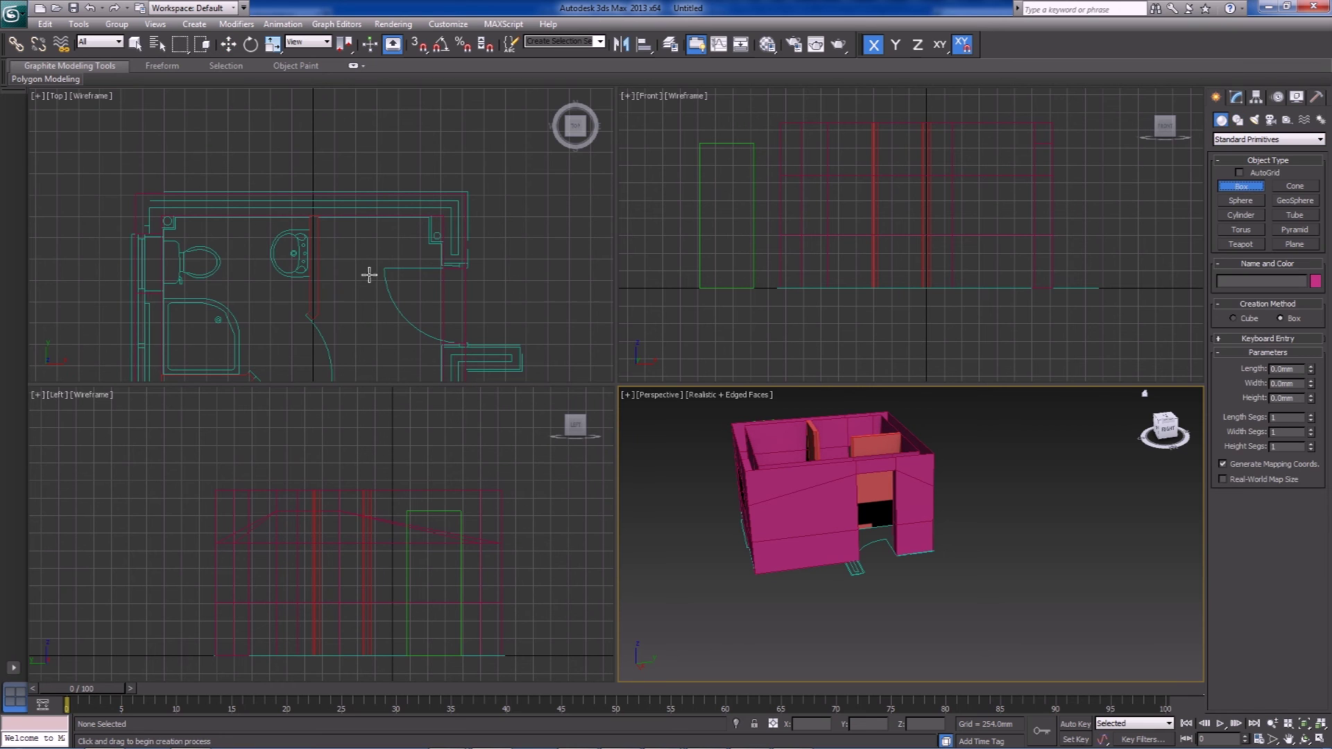
pyautogui.scroll(-2, 378, 217)
pyautogui.moveTo(319, 316); pyautogui.dragTo(322, 294, button='middle')
pyautogui.press('s')
pyautogui.moveTo(214, 363); pyautogui.dragTo(448, 116)
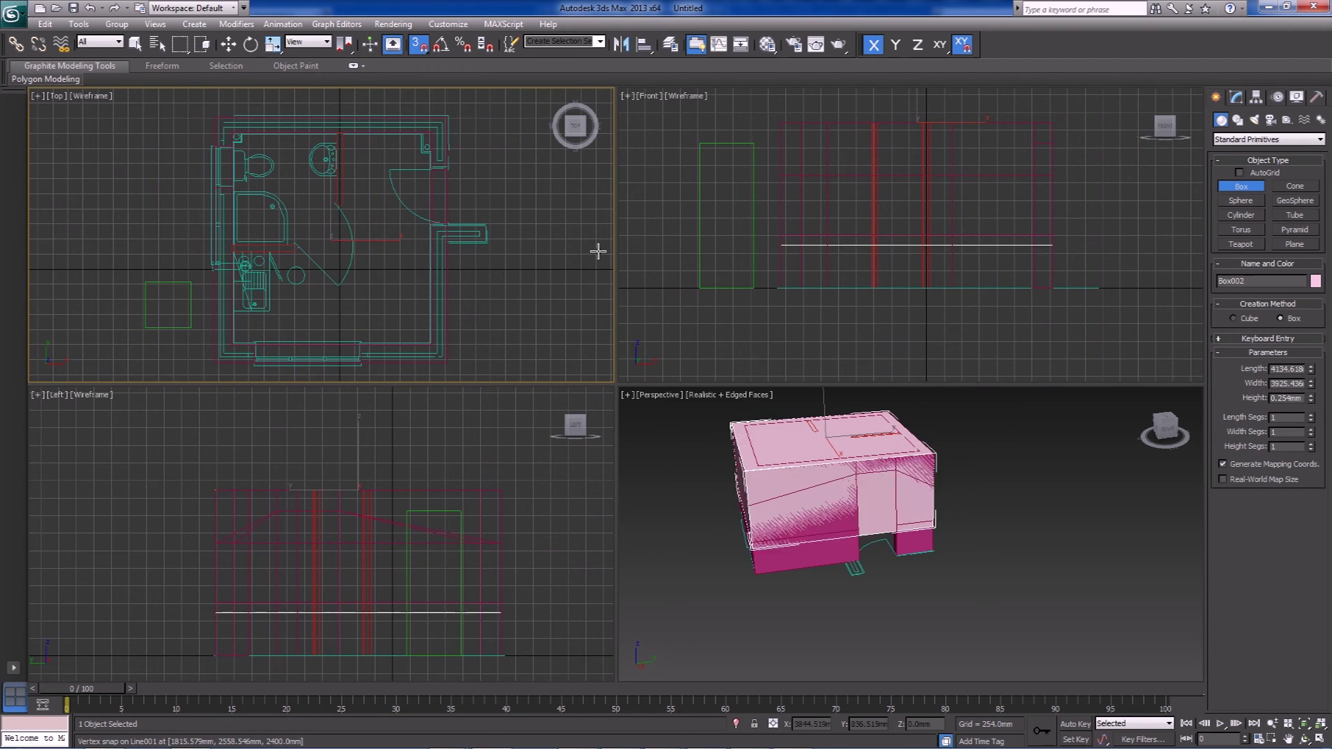
pyautogui.press('s')
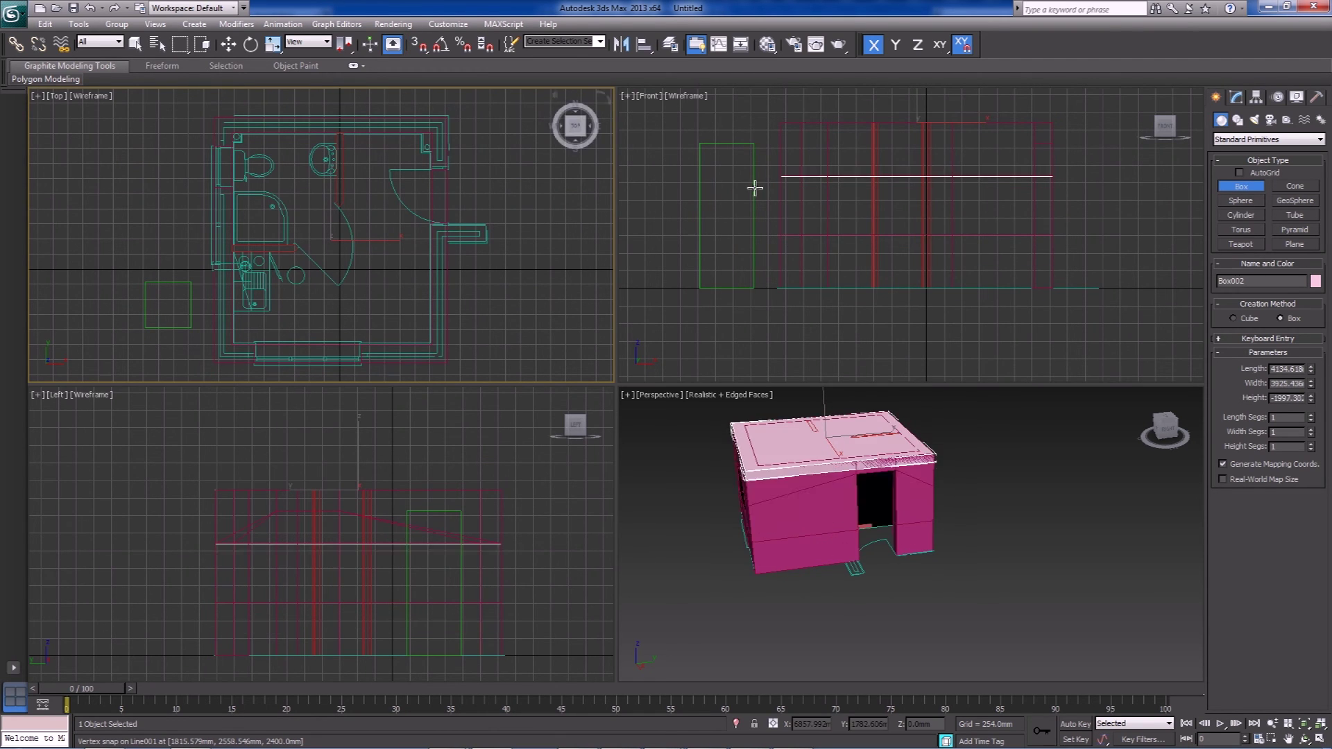
pyautogui.rightClick(751, 178)
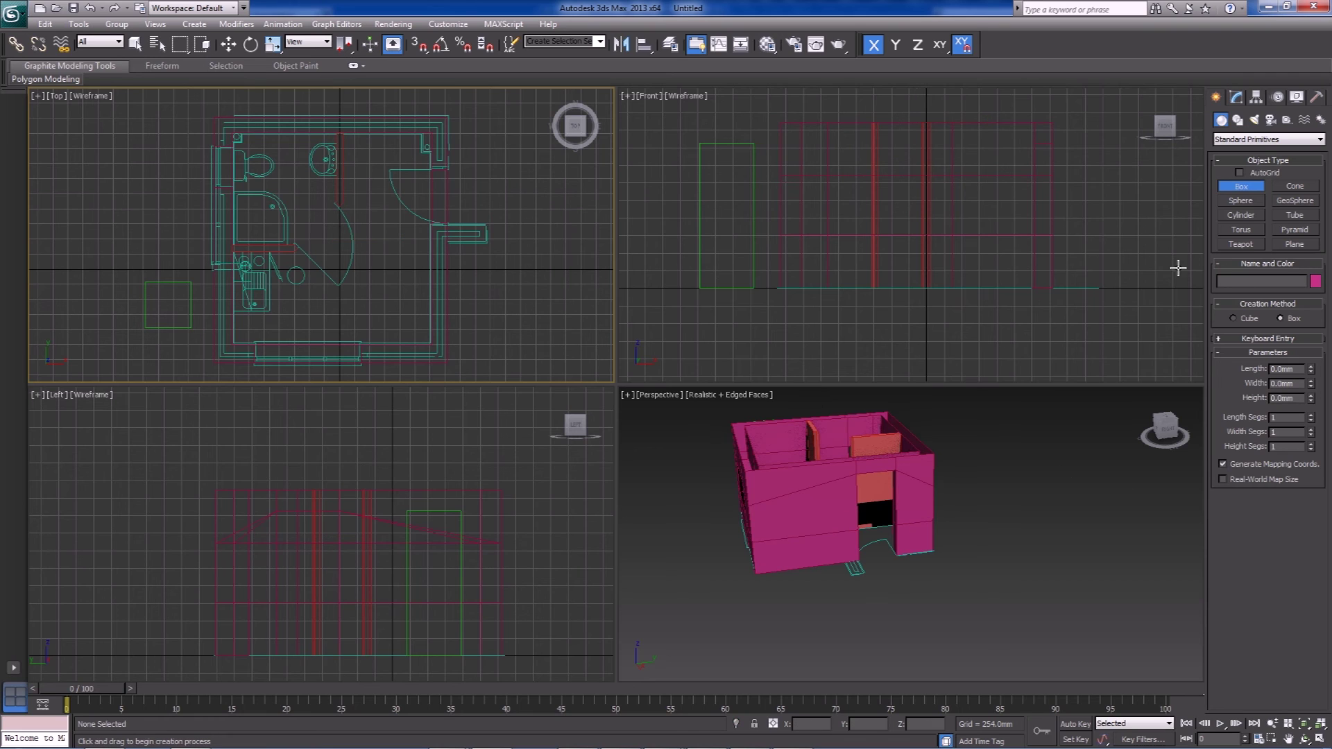
pyautogui.rightClick(1018, 605)
pyautogui.rightClick(994, 530)
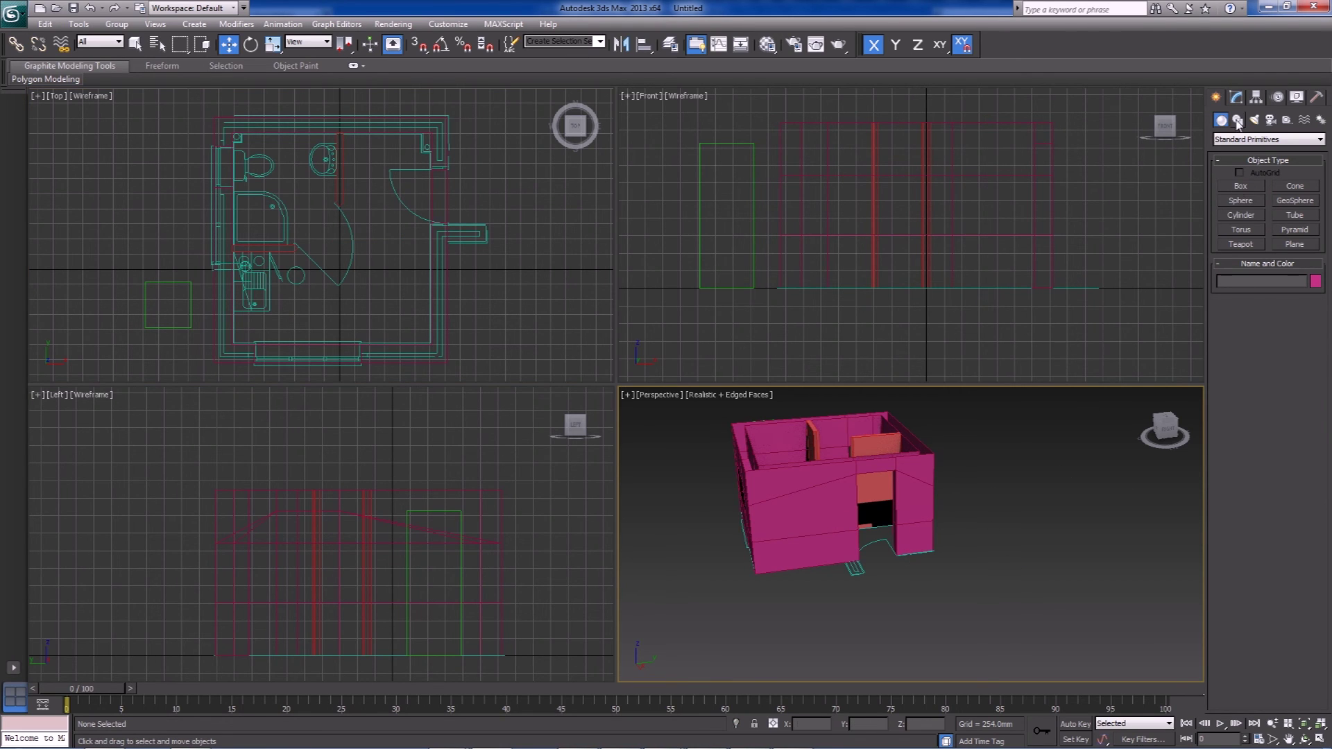
# - Select the outer walls and switch them to Edge selection
pyautogui.click(905, 497)
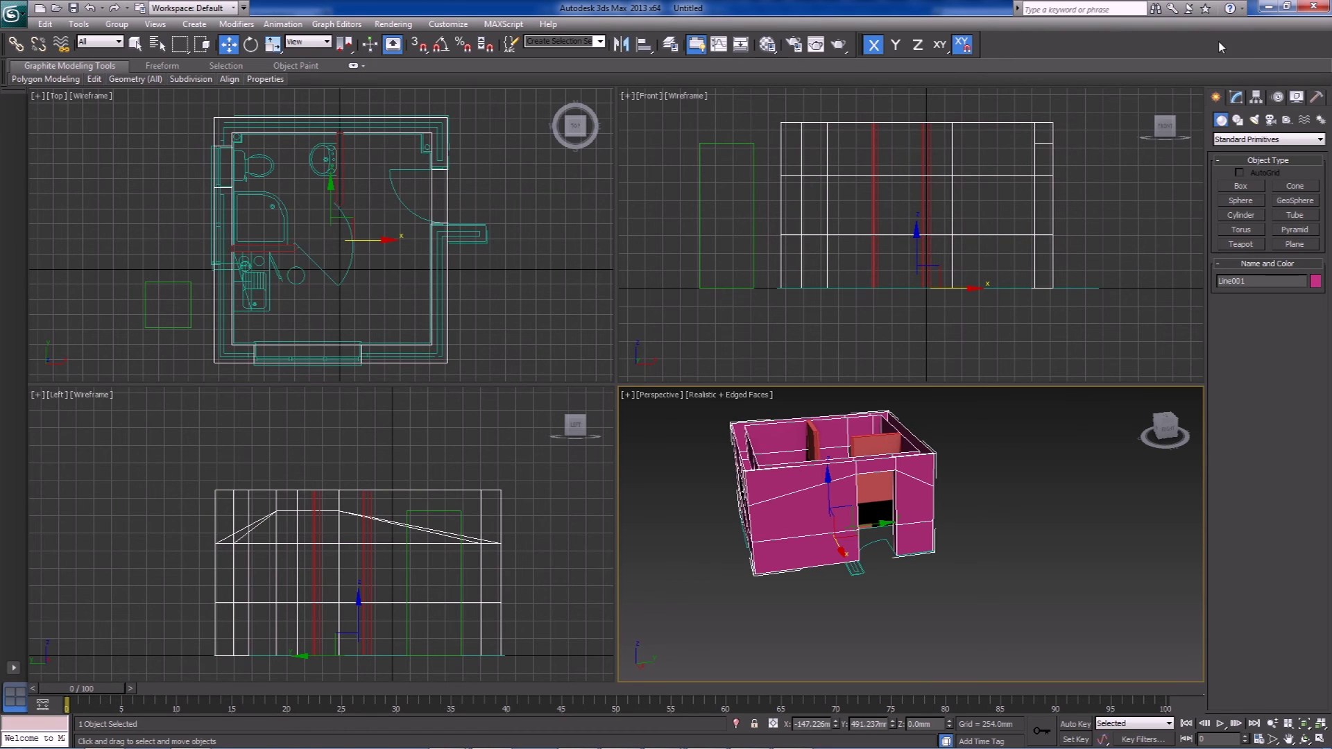
pyautogui.click(1236, 98)
pyautogui.click(1248, 292)
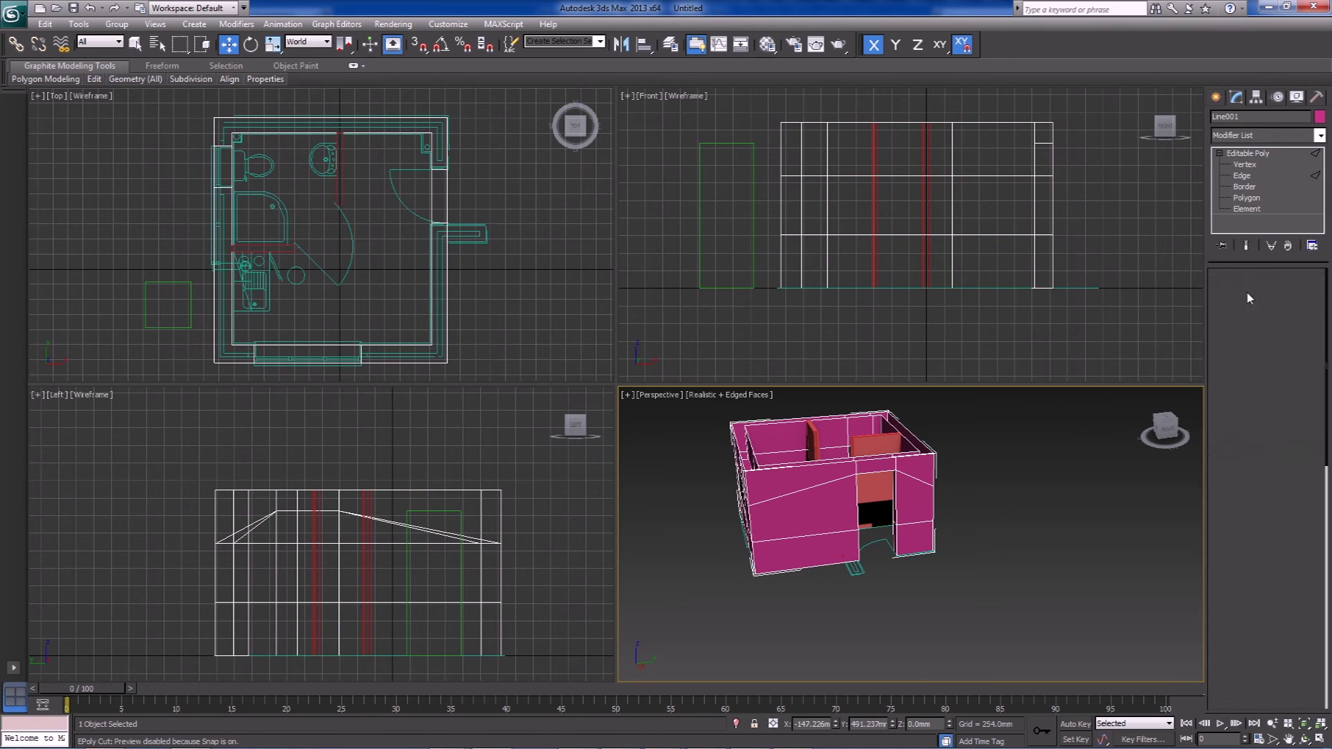
pyautogui.moveTo(1092, 340); pyautogui.dragTo(745, 320)
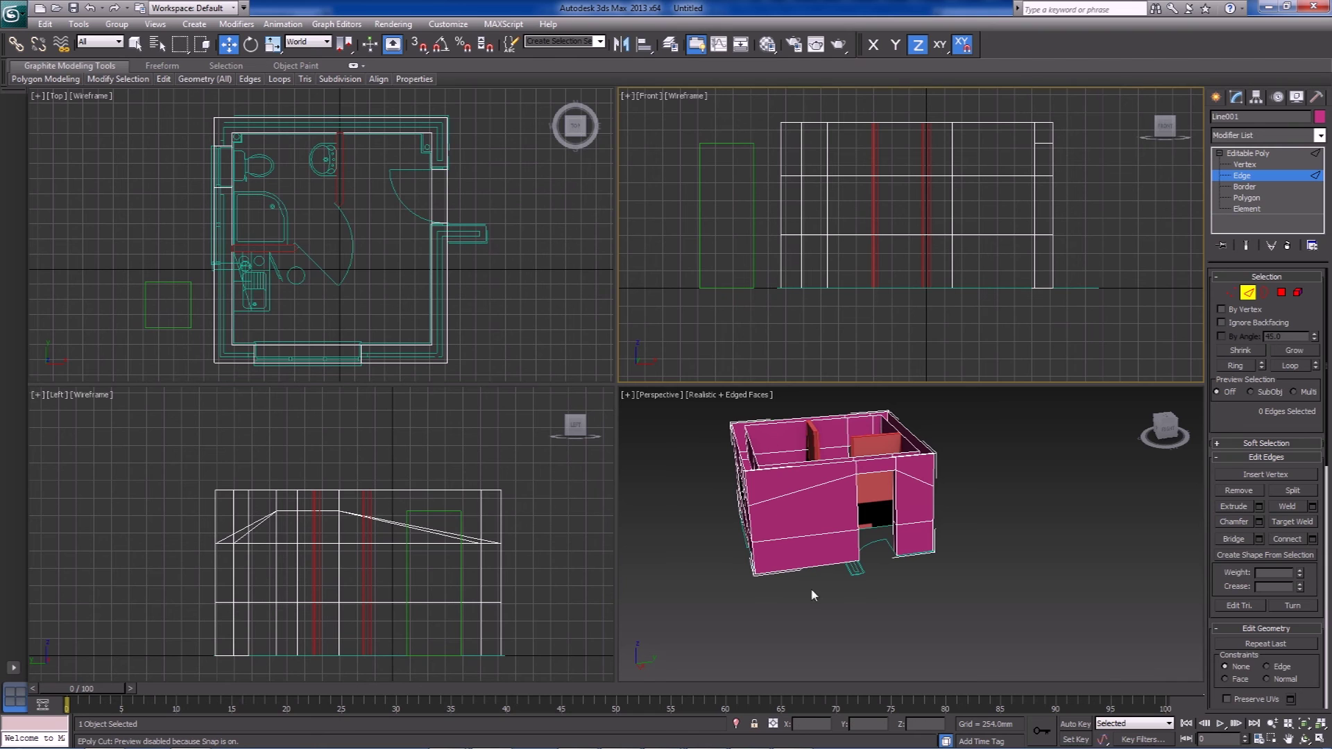
# - Isolate the outer walls, seen from below, so their bottom edges can be selected without the floor plan
pyautogui.moveTo(849, 642); pyautogui.dragTo(921, 581, button='middle')
pyautogui.scroll(4, 921, 581)
pyautogui.scroll(-1, 835, 547)
pyautogui.moveTo(826, 486); pyautogui.dragTo(870, 547, button='middle')
pyautogui.click(893, 537)
pyautogui.keyDown('alt'); pyautogui.moveTo(1069, 552); pyautogui.dragTo(870, 525, button='middle'); pyautogui.keyUp('alt')
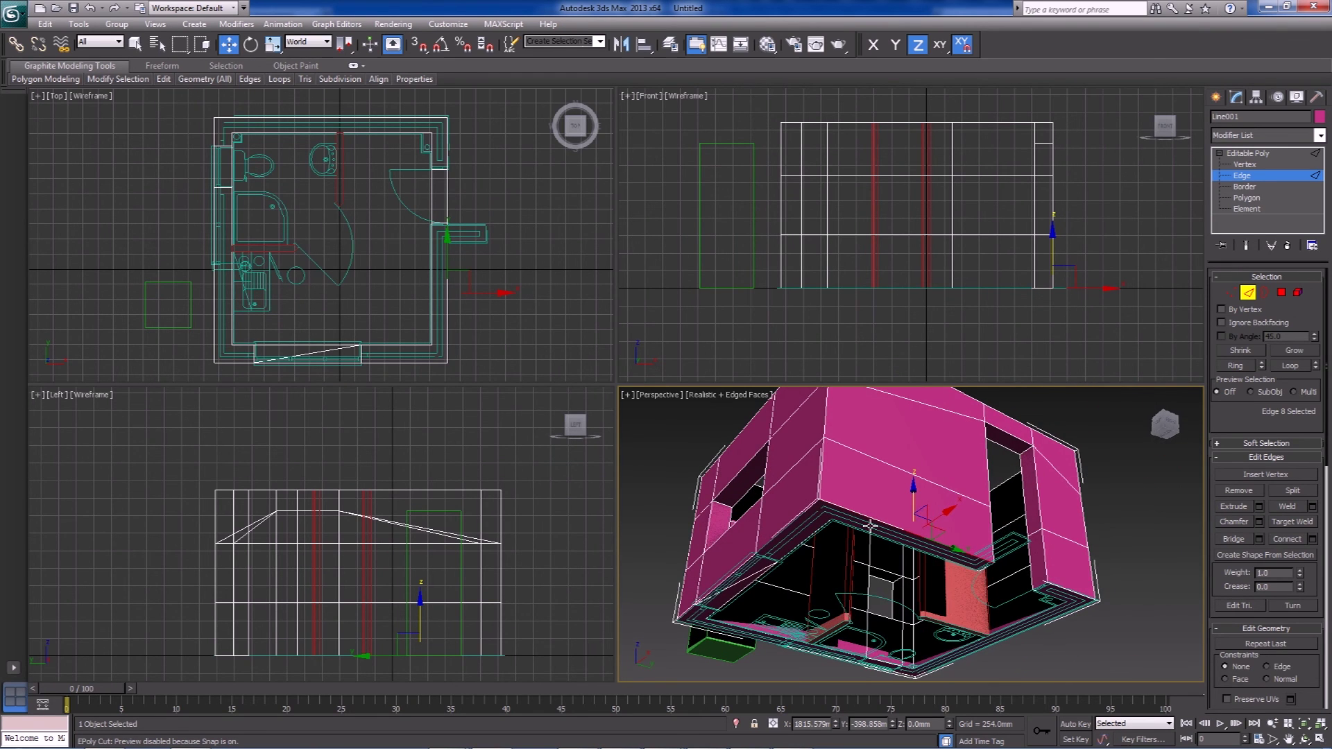
pyautogui.rightClick(1057, 460)
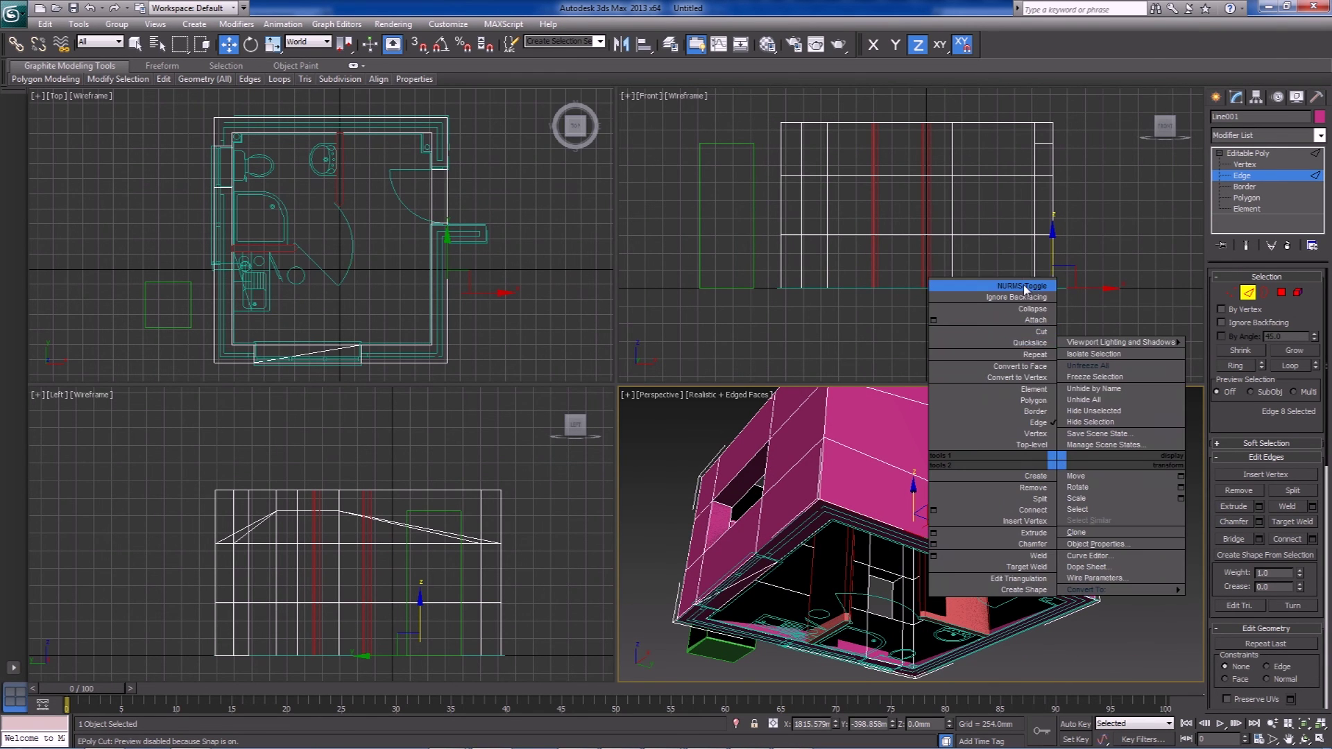
pyautogui.click(1093, 354)
# - Select the outer bottom edges around the walls and create a new shape from them
pyautogui.keyDown('alt'); pyautogui.moveTo(813, 568); pyautogui.dragTo(770, 570, button='middle'); pyautogui.keyUp('alt')
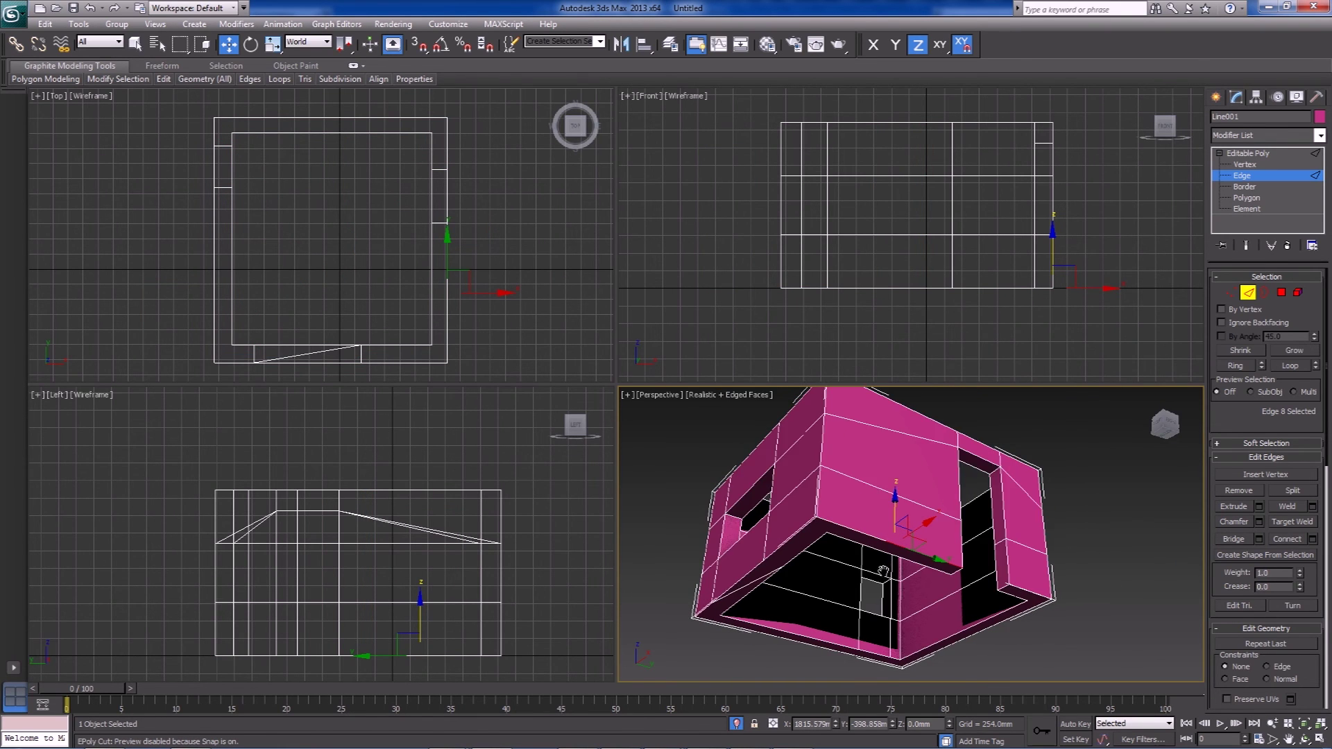
pyautogui.scroll(2, 842, 539)
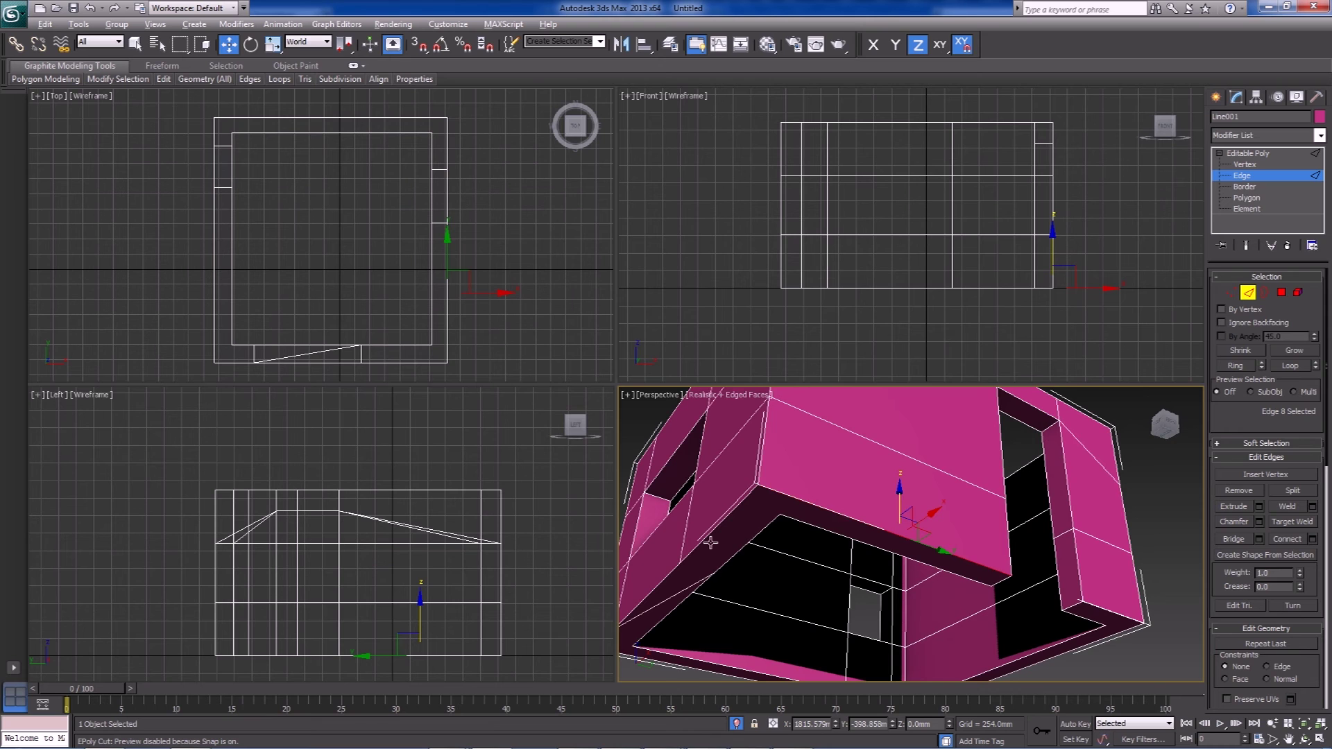
pyautogui.keyDown('alt'); pyautogui.moveTo(710, 543); pyautogui.dragTo(994, 525, button='middle'); pyautogui.keyUp('alt')
pyautogui.keyDown('ctrl'); pyautogui.click(729, 489); pyautogui.keyUp('ctrl')
pyautogui.press('q')
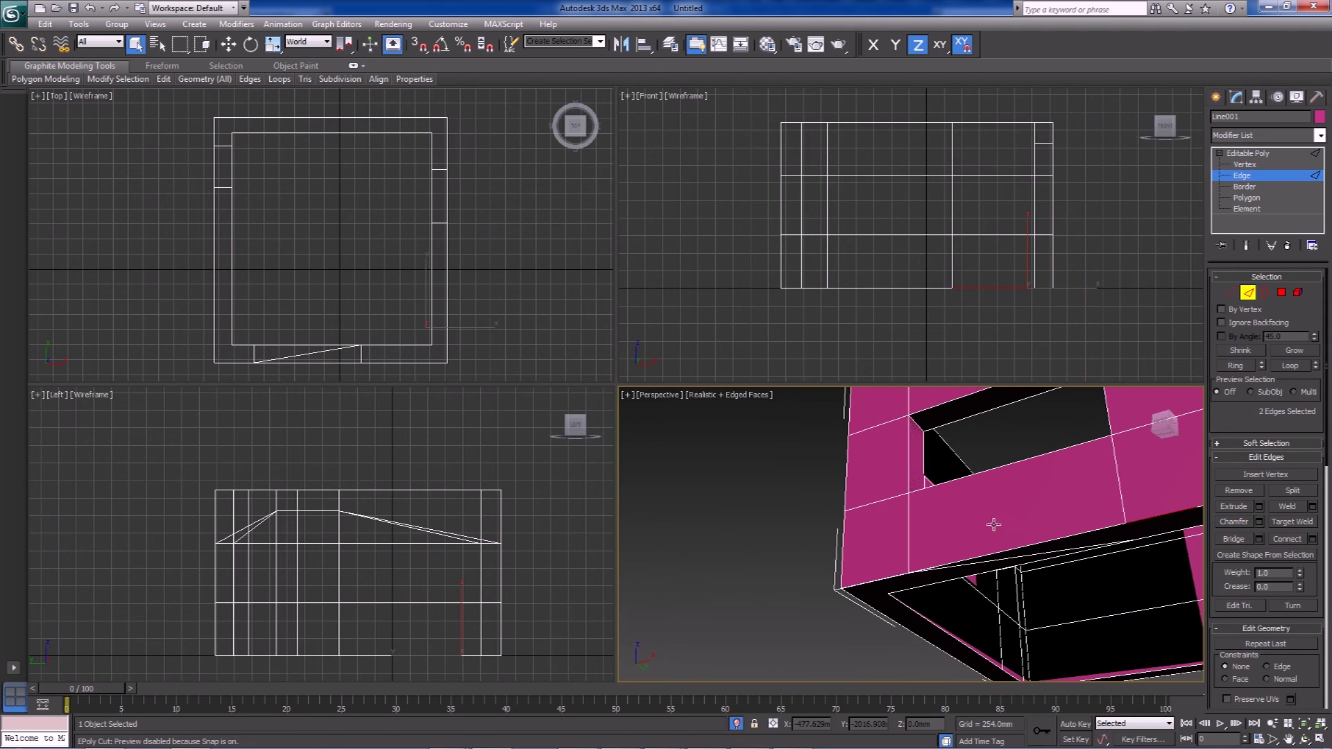
pyautogui.keyDown('ctrl'); pyautogui.click(904, 576); pyautogui.keyUp('ctrl')
pyautogui.keyDown('ctrl'); pyautogui.click(893, 575); pyautogui.keyUp('ctrl')
pyautogui.keyDown('alt'); pyautogui.moveTo(857, 610); pyautogui.dragTo(1012, 635, button='middle'); pyautogui.keyUp('alt')
pyautogui.keyDown('ctrl'); pyautogui.click(801, 520); pyautogui.keyUp('ctrl')
pyautogui.keyDown('ctrl'); pyautogui.click(971, 569); pyautogui.keyUp('ctrl')
pyautogui.keyDown('ctrl'); pyautogui.click(905, 572); pyautogui.keyUp('ctrl')
pyautogui.keyDown('alt'); pyautogui.moveTo(828, 617); pyautogui.dragTo(910, 626, button='middle'); pyautogui.keyUp('alt')
pyautogui.keyDown('ctrl'); pyautogui.click(882, 577); pyautogui.keyUp('ctrl')
pyautogui.keyDown('ctrl'); pyautogui.click(955, 601); pyautogui.keyUp('ctrl')
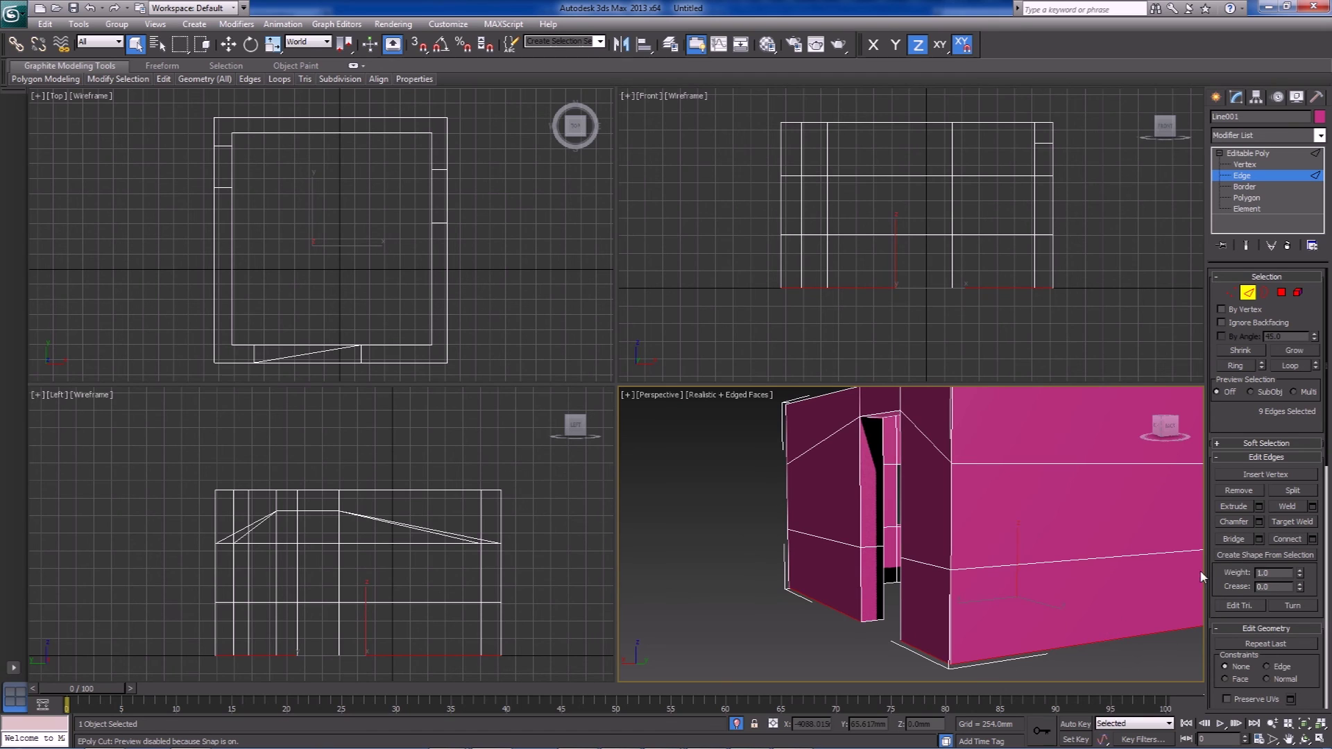
pyautogui.click(1272, 559)
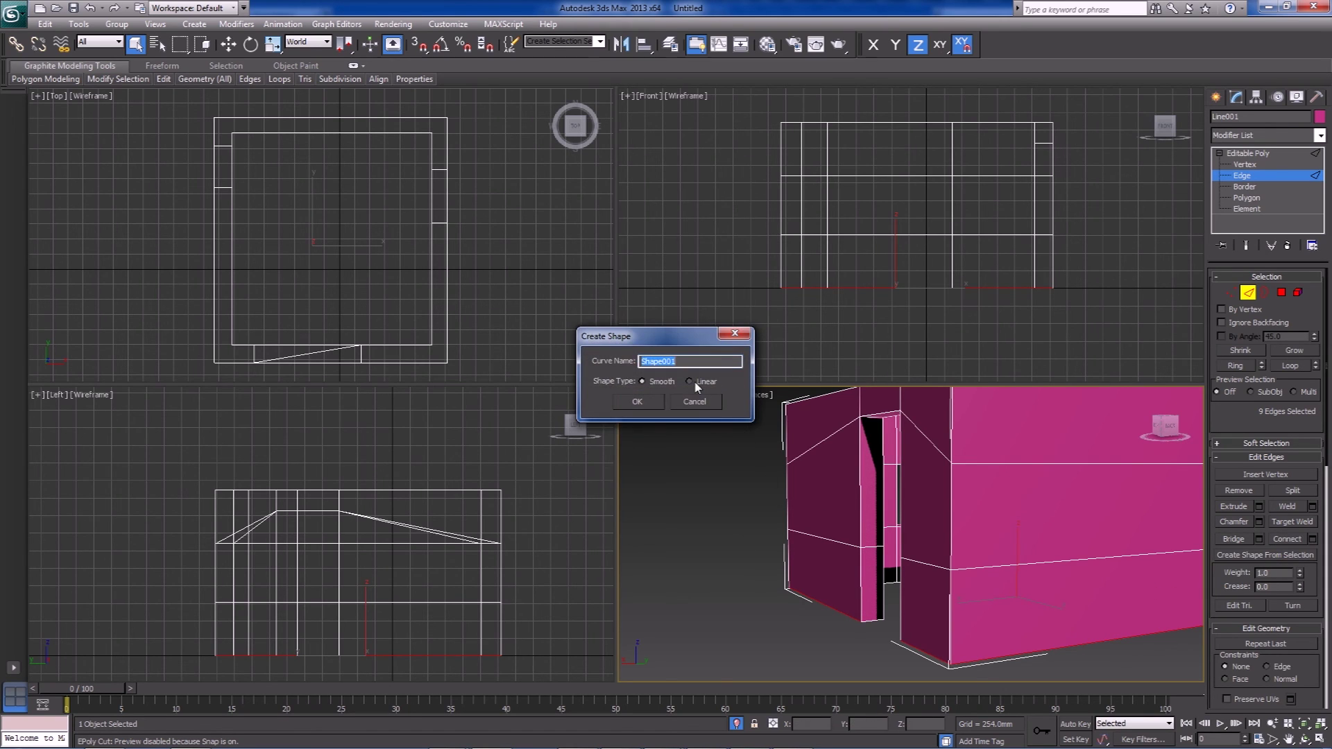
pyautogui.click(635, 408)
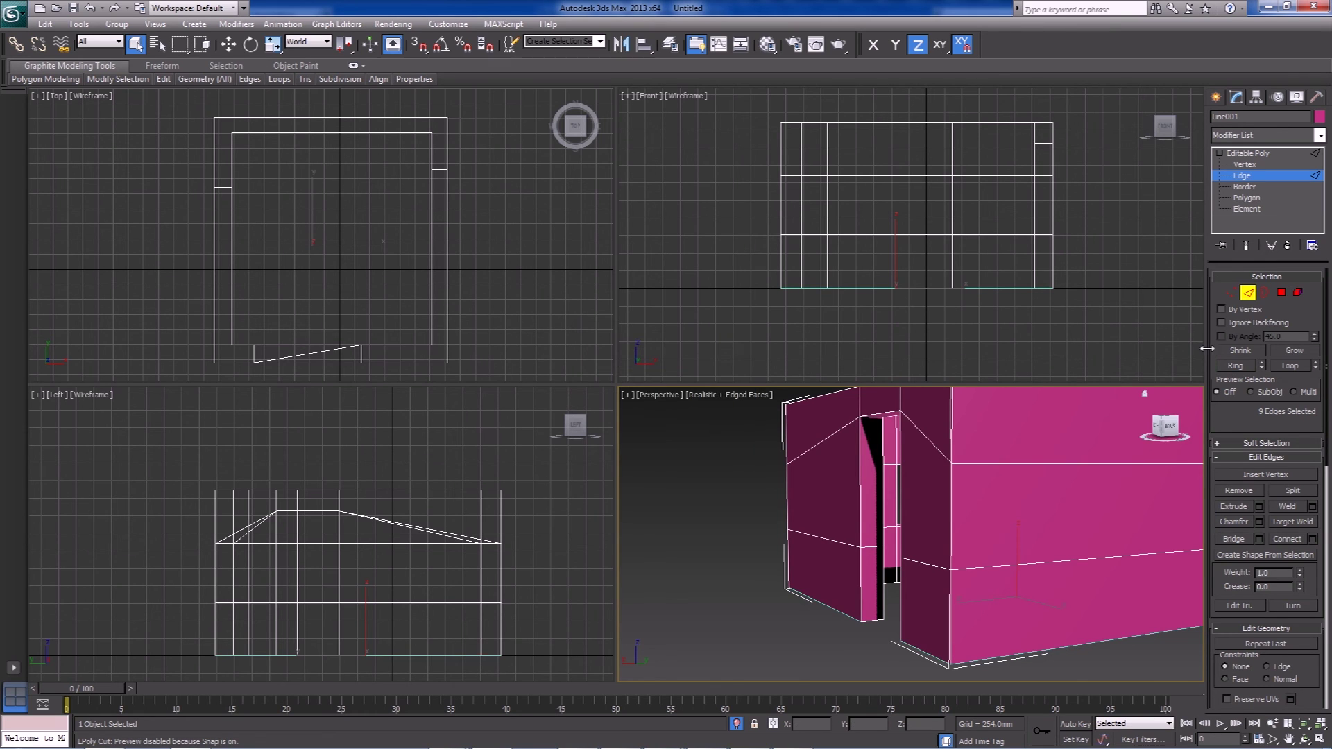
# - Leave Edge selection and end the isolation of the walls to bring back the rest of the scene
pyautogui.click(1241, 177)
pyautogui.rightClick(713, 559)
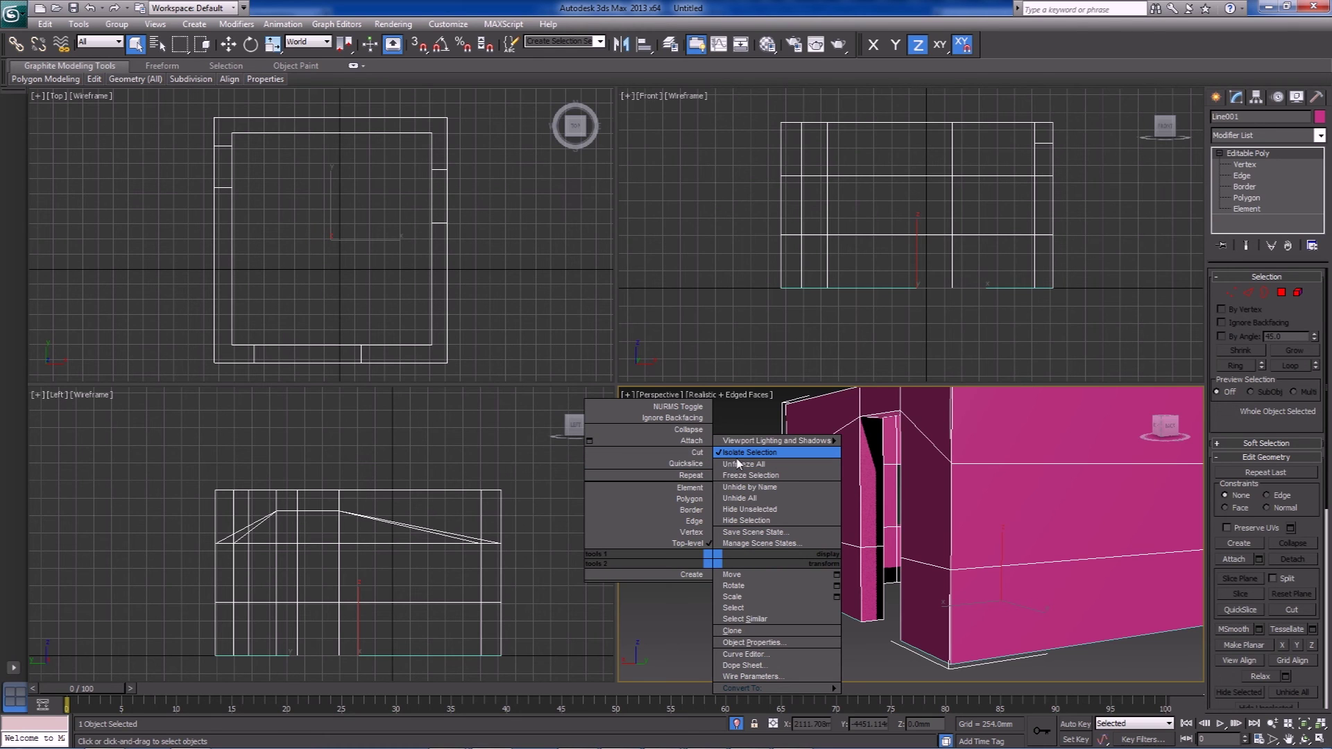
pyautogui.click(741, 458)
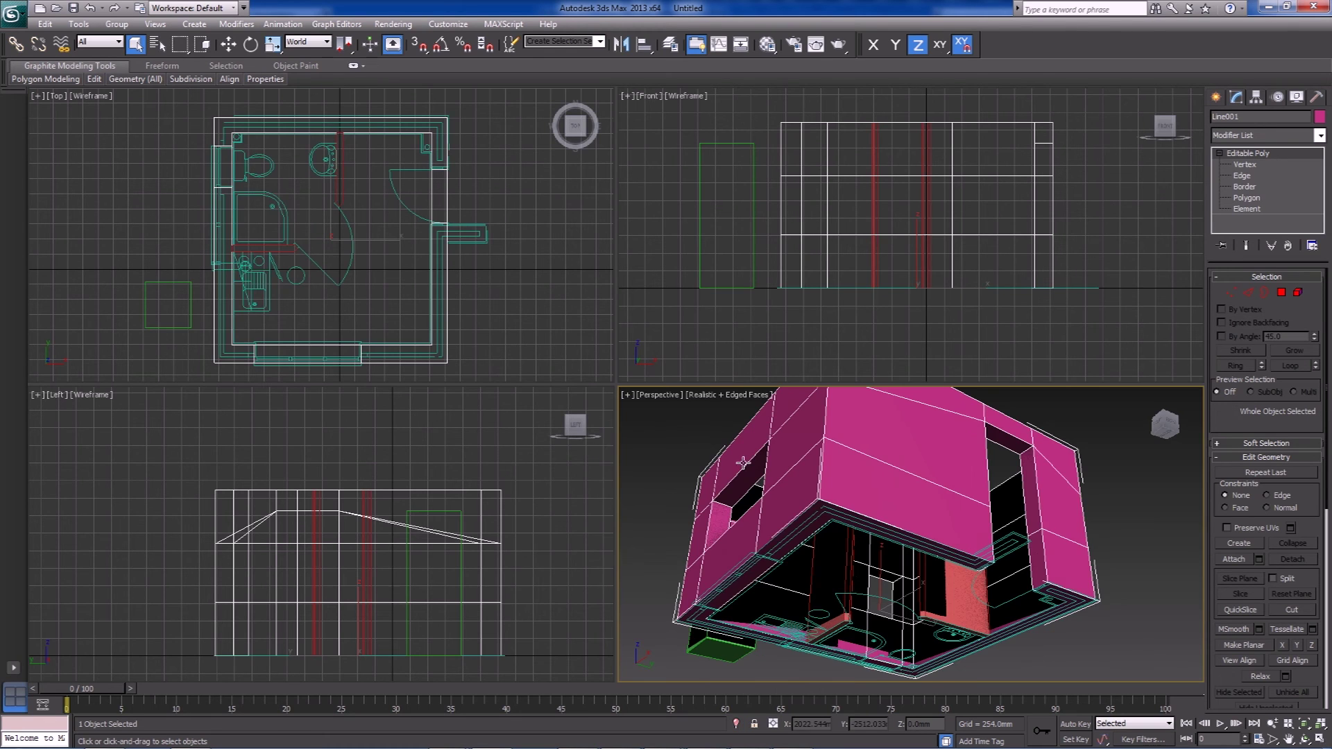
# - Select the new base outline shape and isolate it from the walls and floor plan
pyautogui.click(784, 528)
pyautogui.keyDown('alt'); pyautogui.moveTo(784, 528); pyautogui.dragTo(931, 585, button='middle'); pyautogui.keyUp('alt')
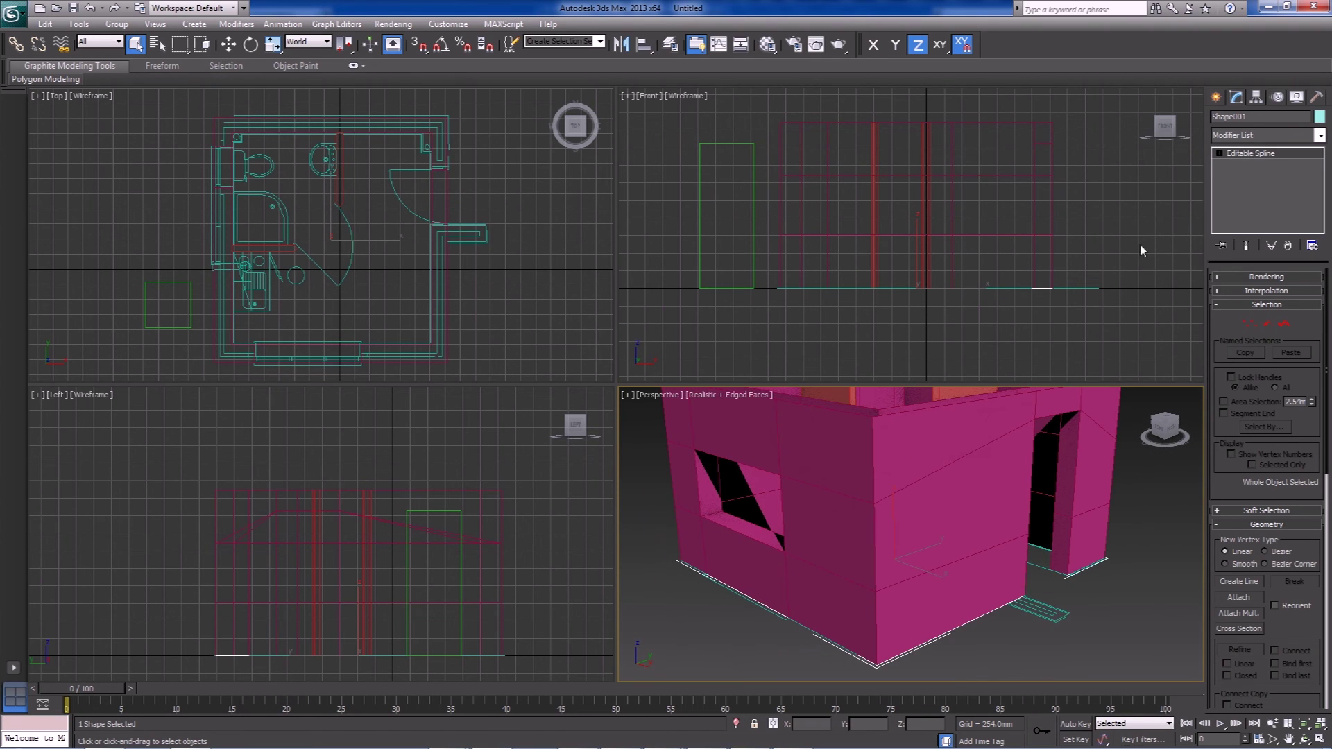
pyautogui.rightClick(888, 652)
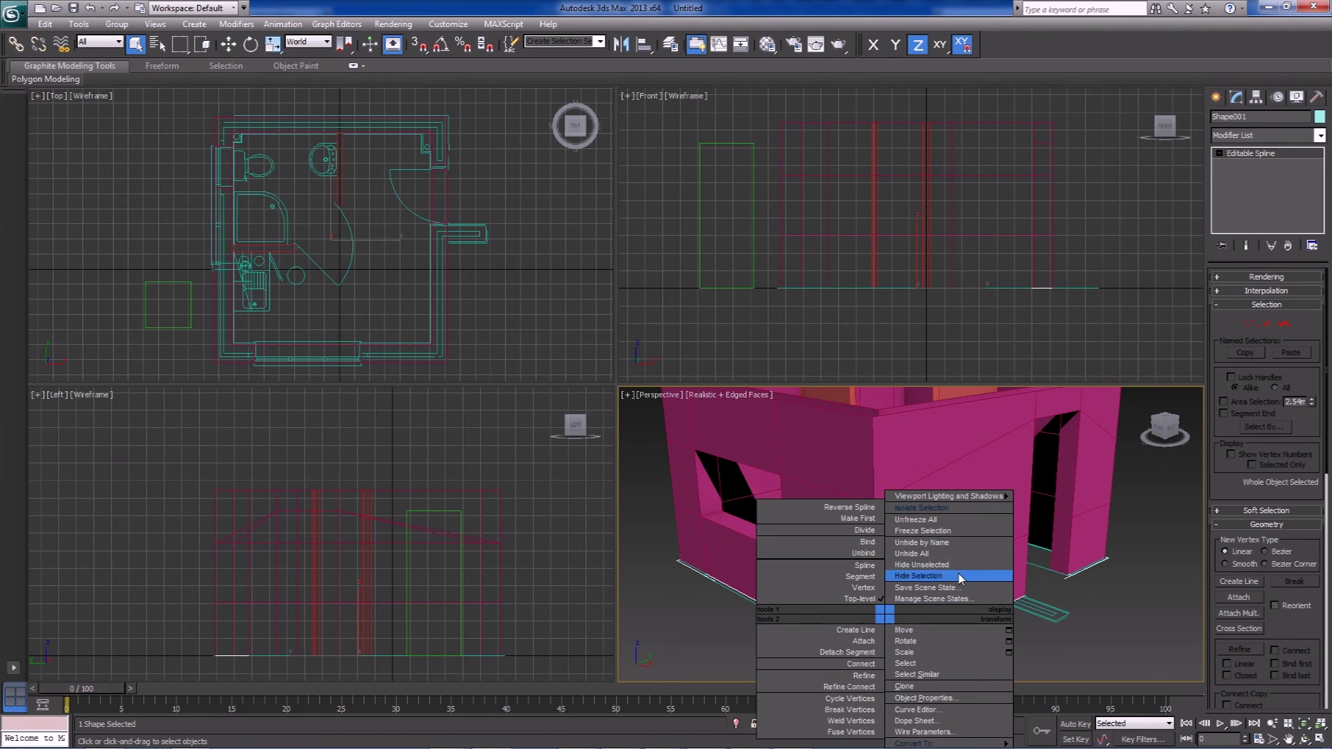
pyautogui.click(946, 524)
pyautogui.keyDown('alt'); pyautogui.moveTo(946, 542); pyautogui.dragTo(914, 632, button='middle'); pyautogui.keyUp('alt')
pyautogui.click(913, 631)
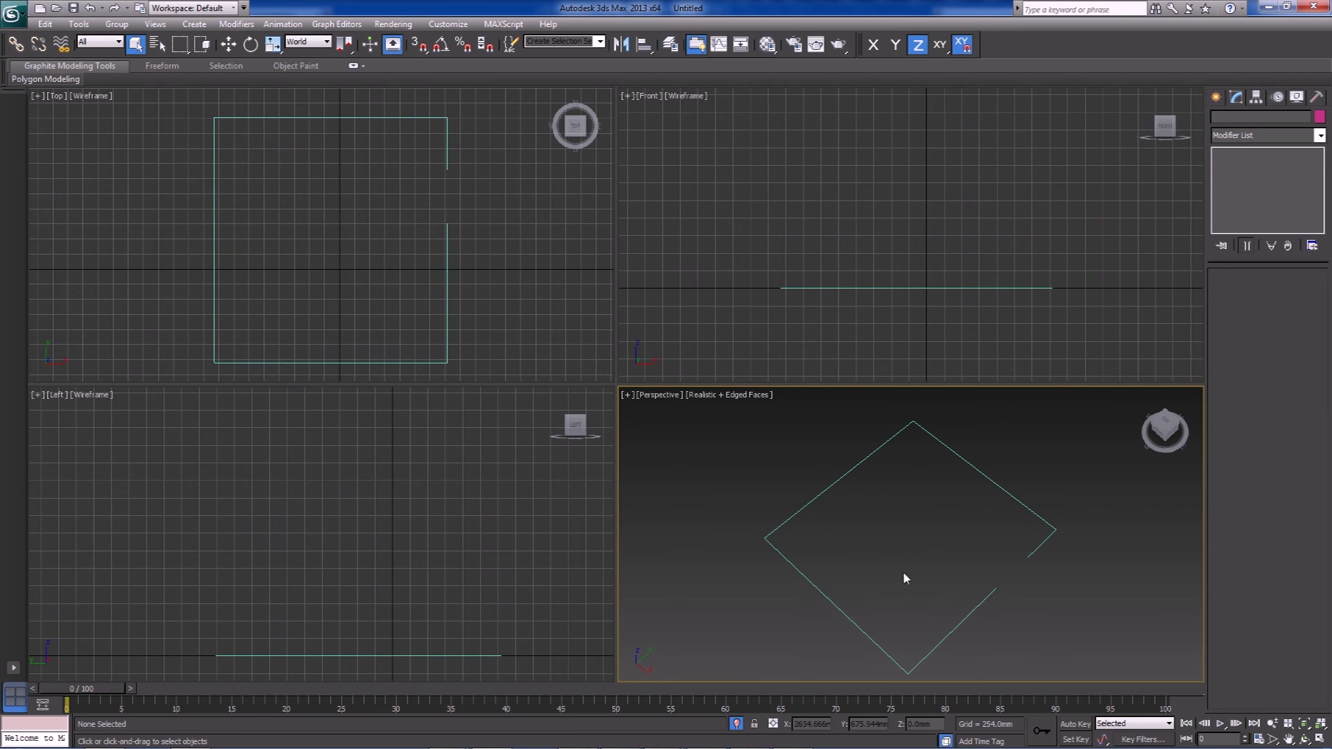
# - Close the doorway gap in the outline by snapping one open end vertex onto the other and welding the two
pyautogui.moveTo(431, 238); pyautogui.dragTo(522, 298)
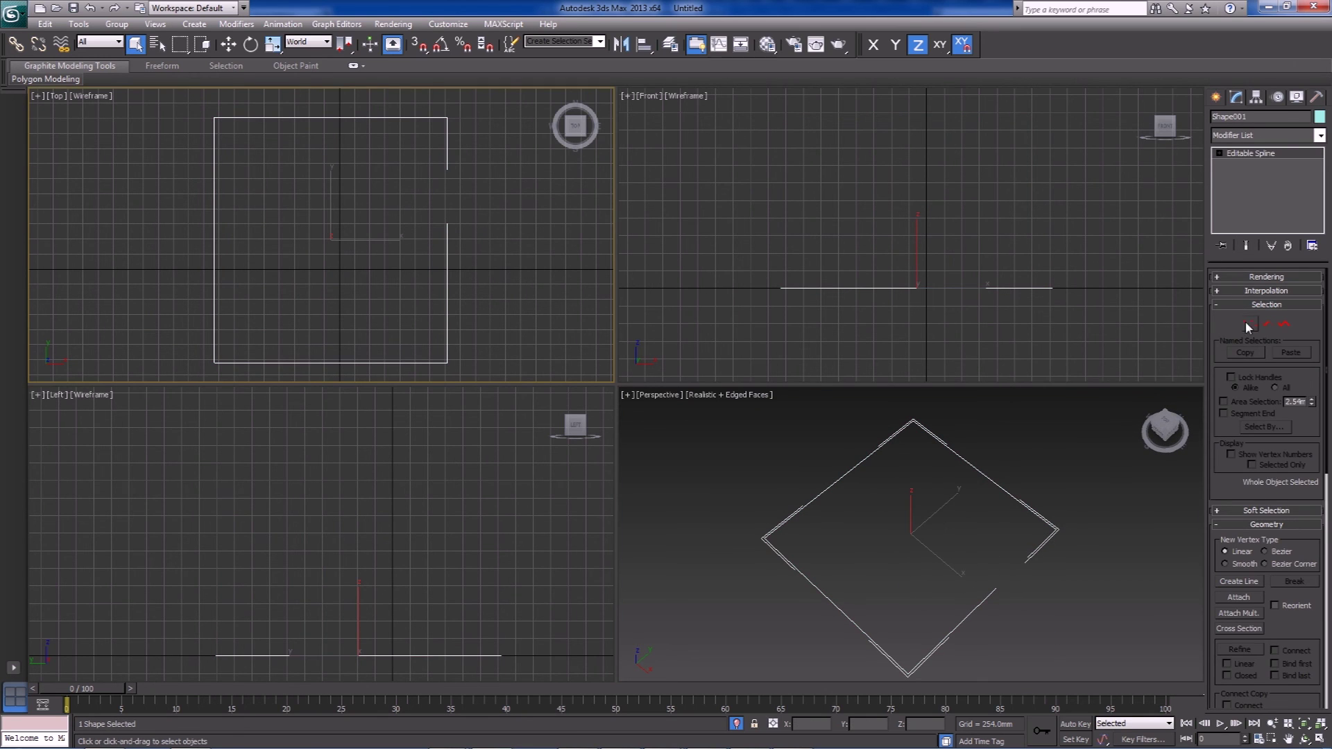
pyautogui.click(1249, 325)
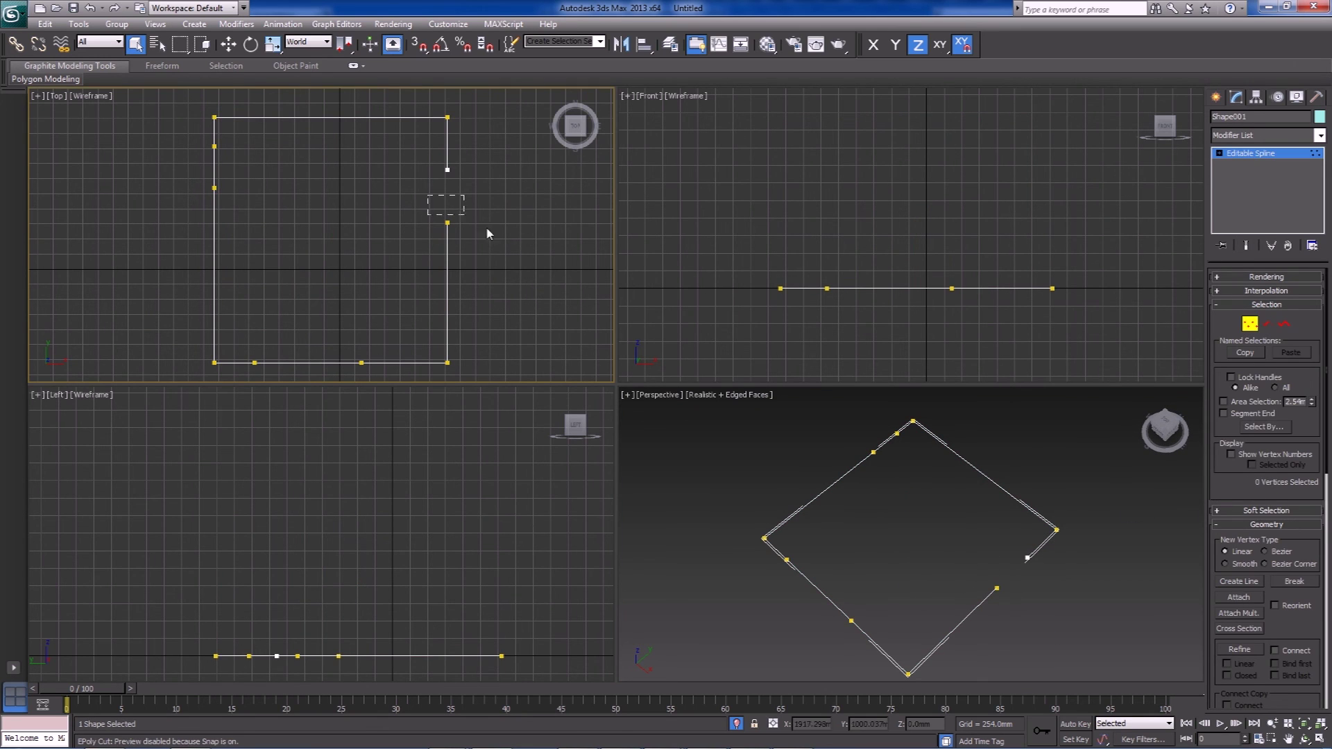
pyautogui.press('s')
pyautogui.click(448, 222)
pyautogui.press('w')
pyautogui.moveTo(450, 211); pyautogui.dragTo(486, 212)
pyautogui.click(522, 306)
pyautogui.press('s')
pyautogui.scroll(-5, 1255, 562)
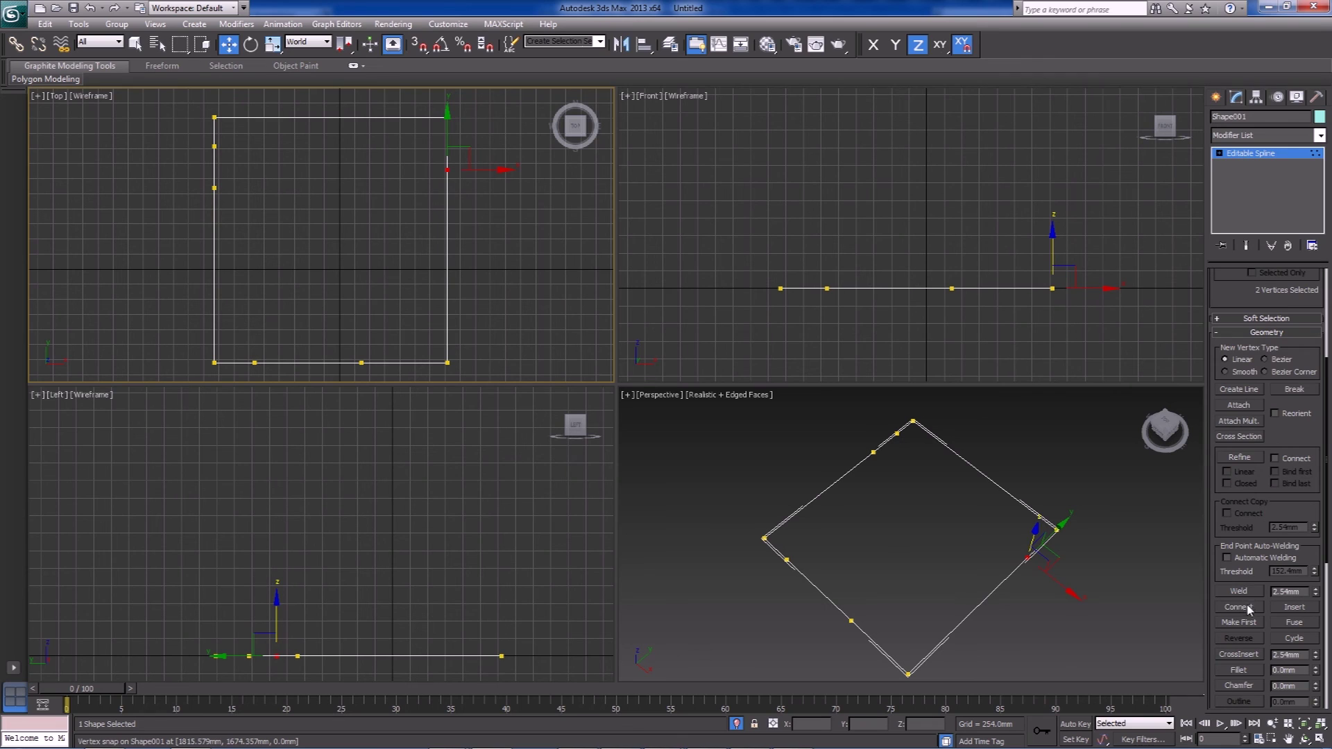
pyautogui.click(1239, 592)
# - Delete the redundant vertices between the outline's corners and leave Vertex selection
pyautogui.scroll(-3, 313, 236)
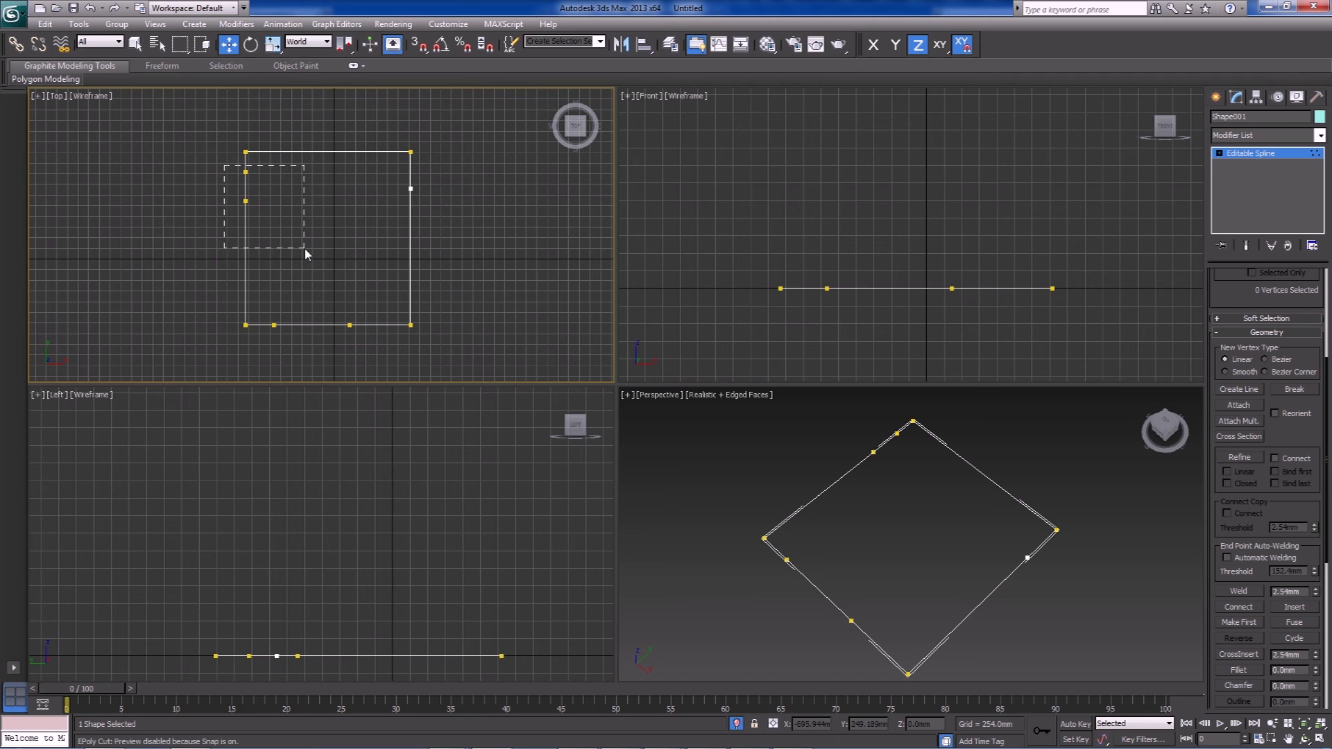
pyautogui.moveTo(353, 344); pyautogui.dragTo(354, 344)
pyautogui.press('Delete')
pyautogui.click(1267, 154)
# - End the outline's isolation so the walls, partitions and floor plan are shown again
pyautogui.rightClick(1091, 565)
pyautogui.rightClick(1055, 529)
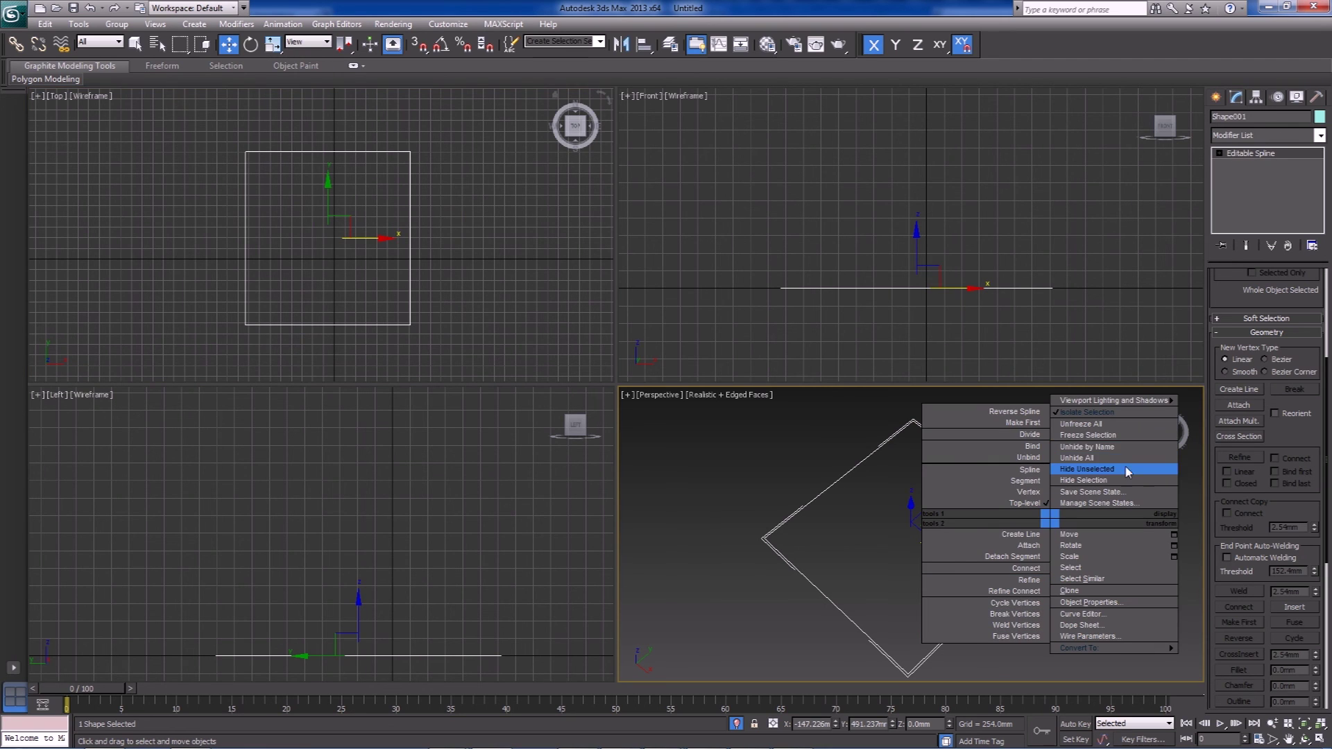
pyautogui.click(1125, 464)
pyautogui.keyDown('alt'); pyautogui.moveTo(1010, 607); pyautogui.dragTo(971, 575, button='middle'); pyautogui.keyUp('alt')
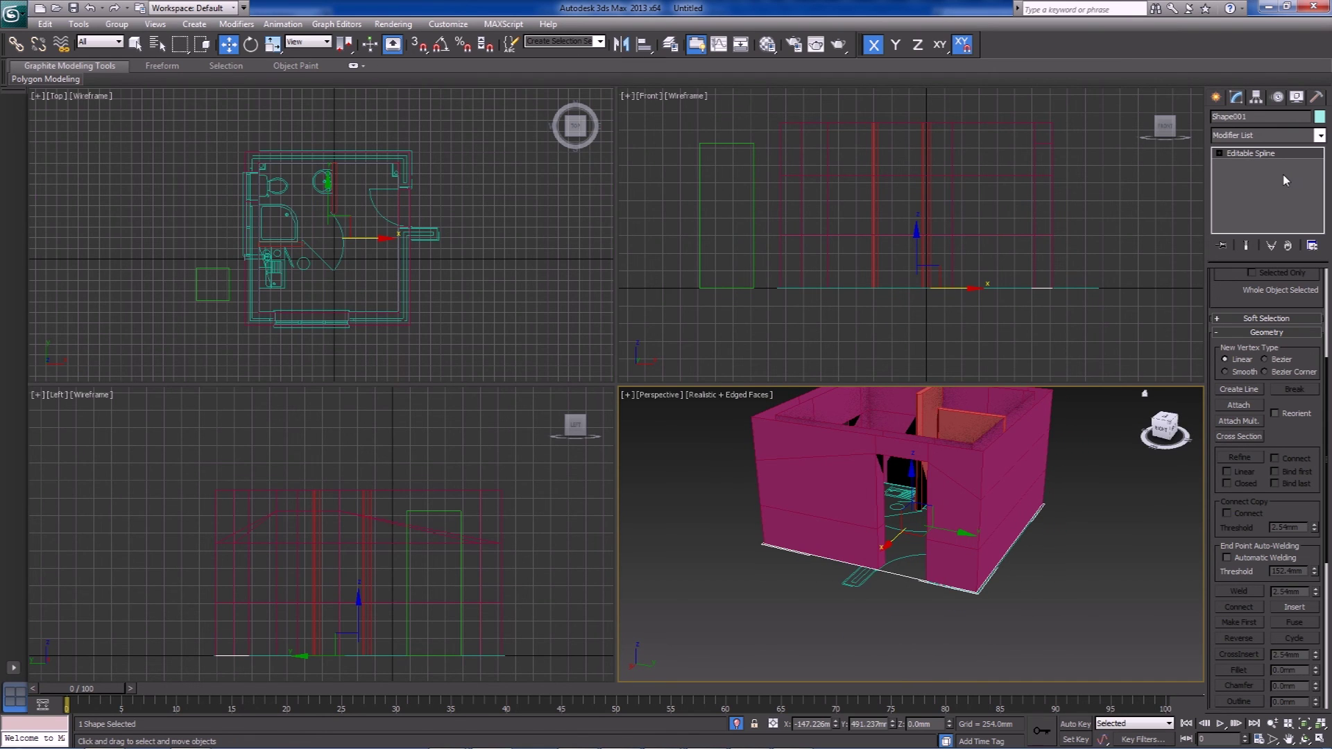
# - Extrude the base outline 300 mm and move the resulting floor slab down below the walls
pyautogui.click(1290, 136)
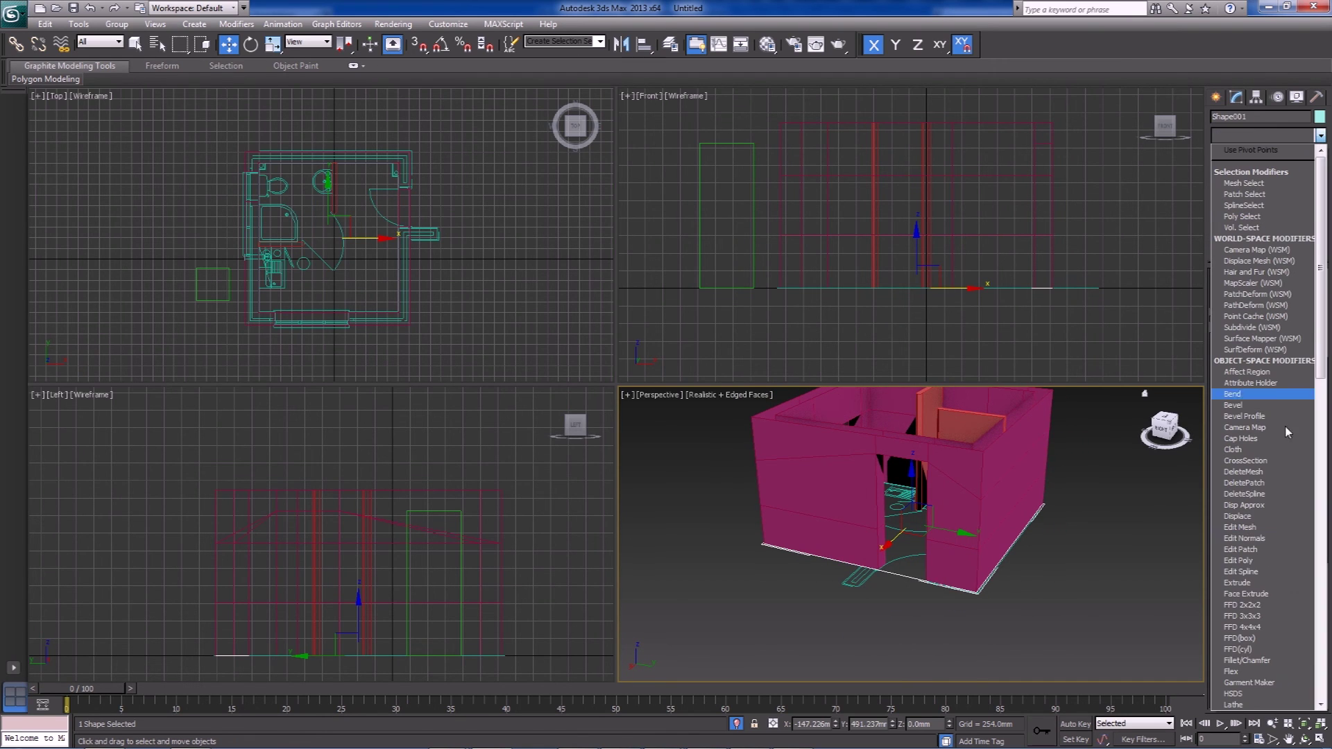
pyautogui.click(1266, 587)
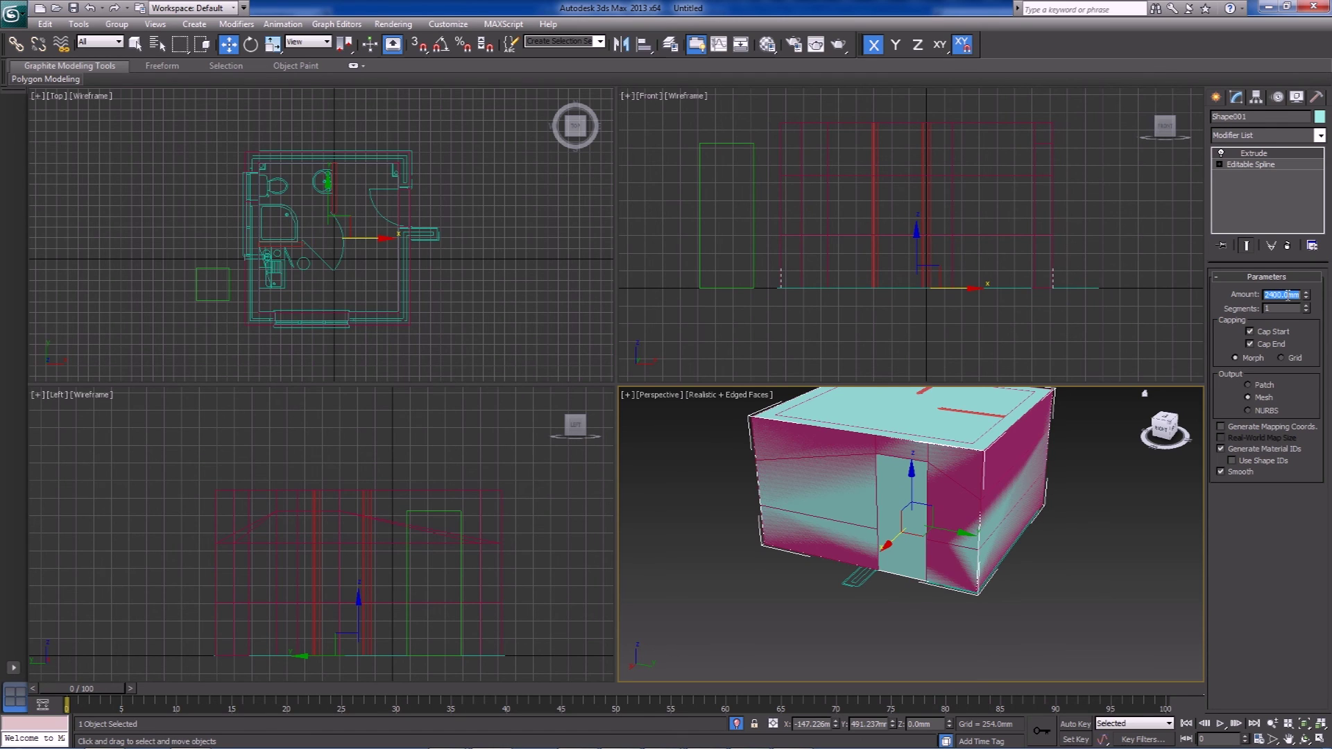
pyautogui.write('300')
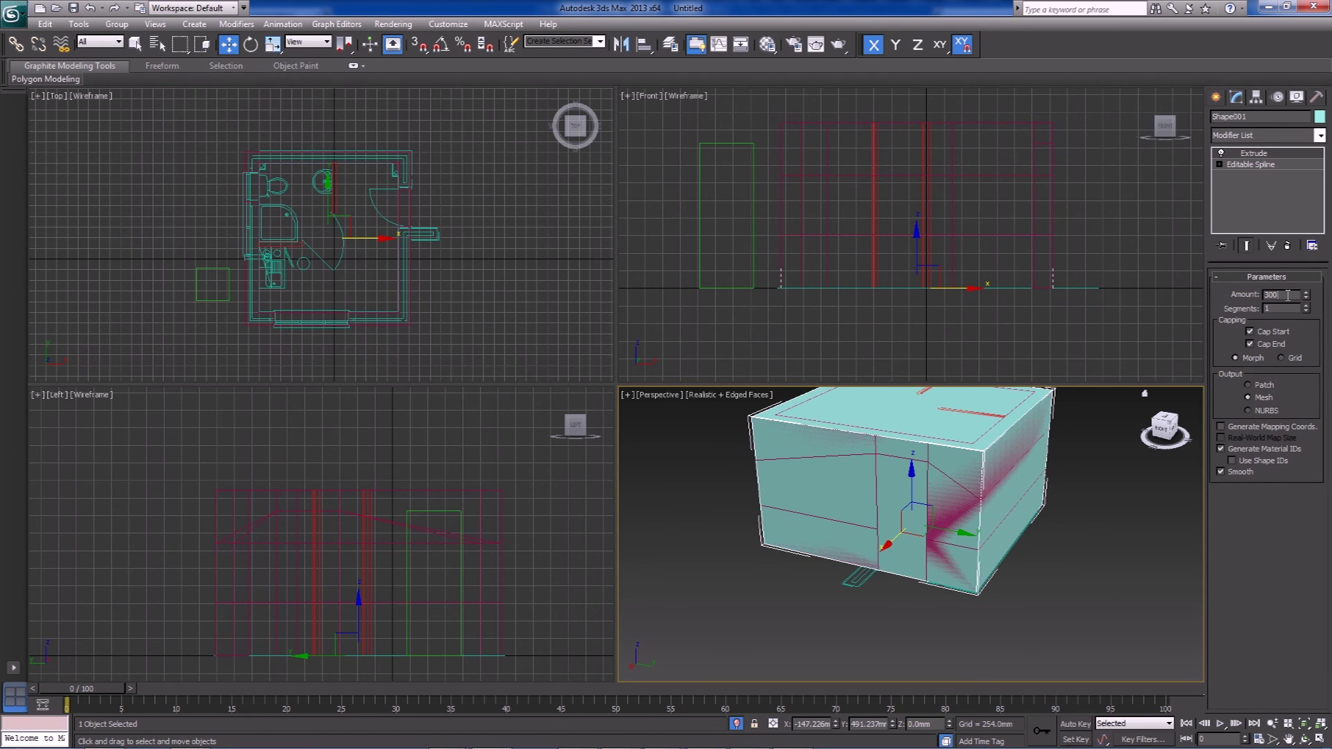
pyautogui.press('Return')
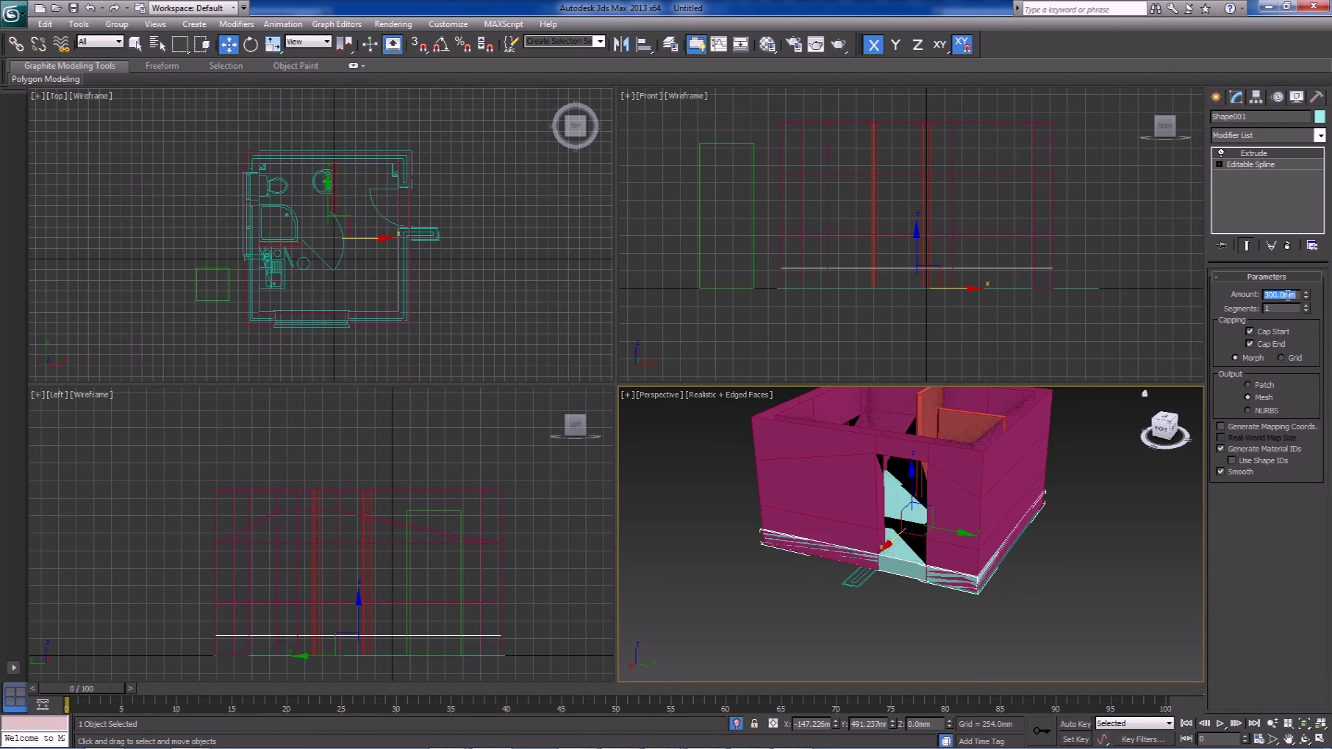
pyautogui.scroll(3, 893, 250)
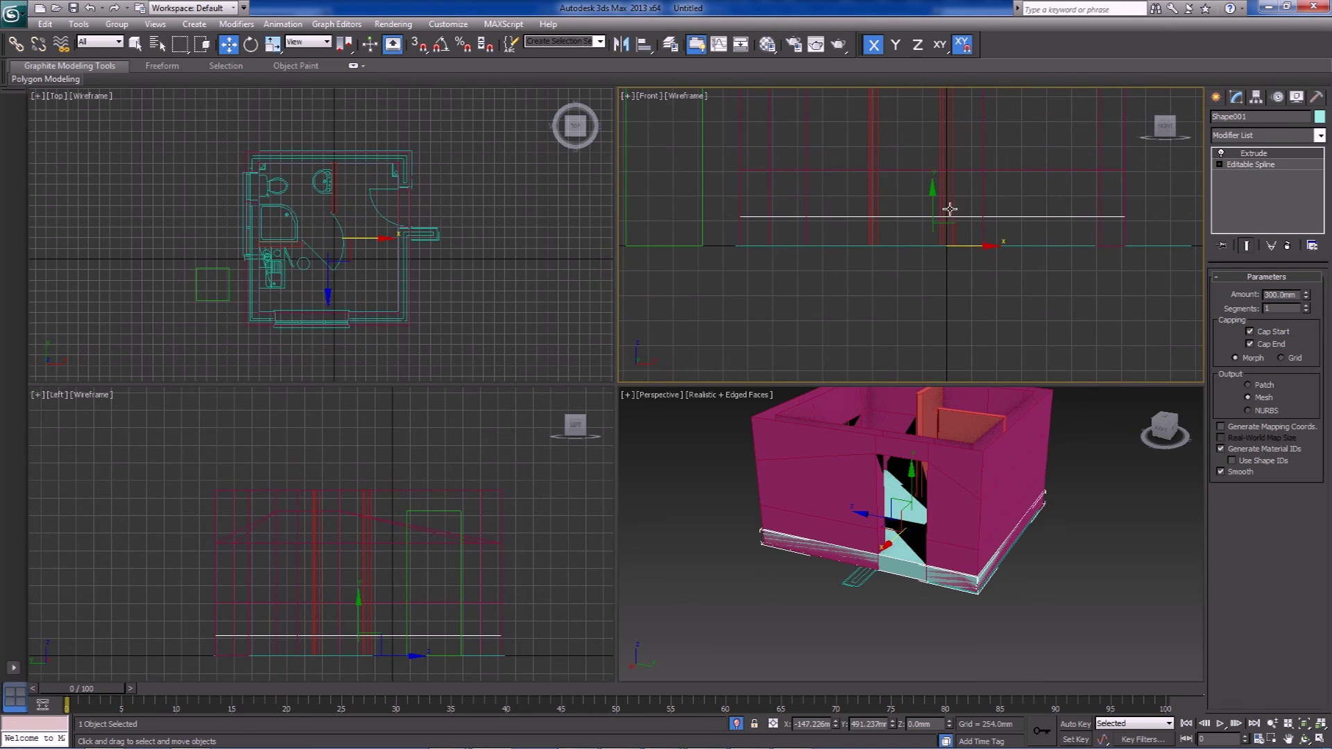
pyautogui.moveTo(931, 207); pyautogui.dragTo(932, 249)
# - Raise the floor slab along Z with vertex snapping until its top corner meets the underside of the walls
pyautogui.keyDown('alt'); pyautogui.moveTo(956, 653); pyautogui.dragTo(926, 621, button='middle'); pyautogui.keyUp('alt')
pyautogui.scroll(3, 952, 599)
pyautogui.scroll(3, 953, 600)
pyautogui.press('s')
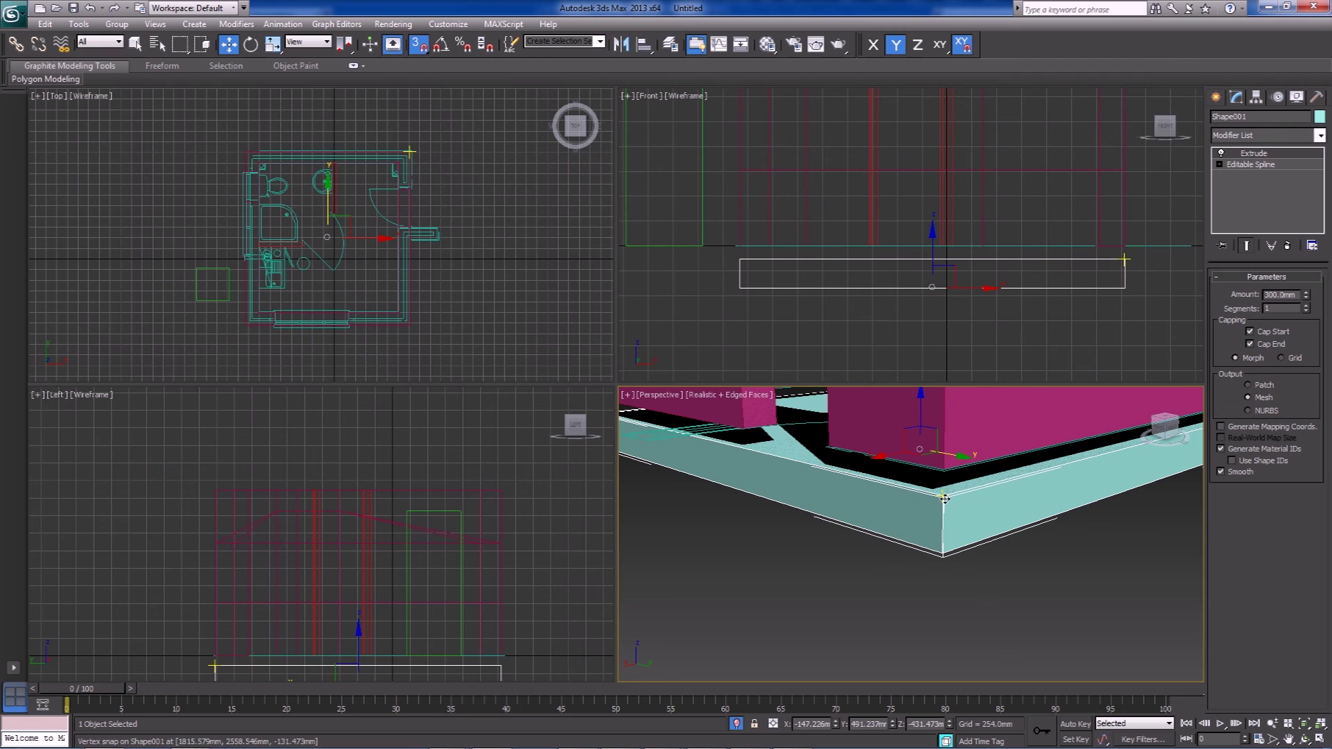
pyautogui.moveTo(944, 498); pyautogui.dragTo(945, 470)
pyautogui.moveTo(919, 418); pyautogui.dragTo(895, 495)
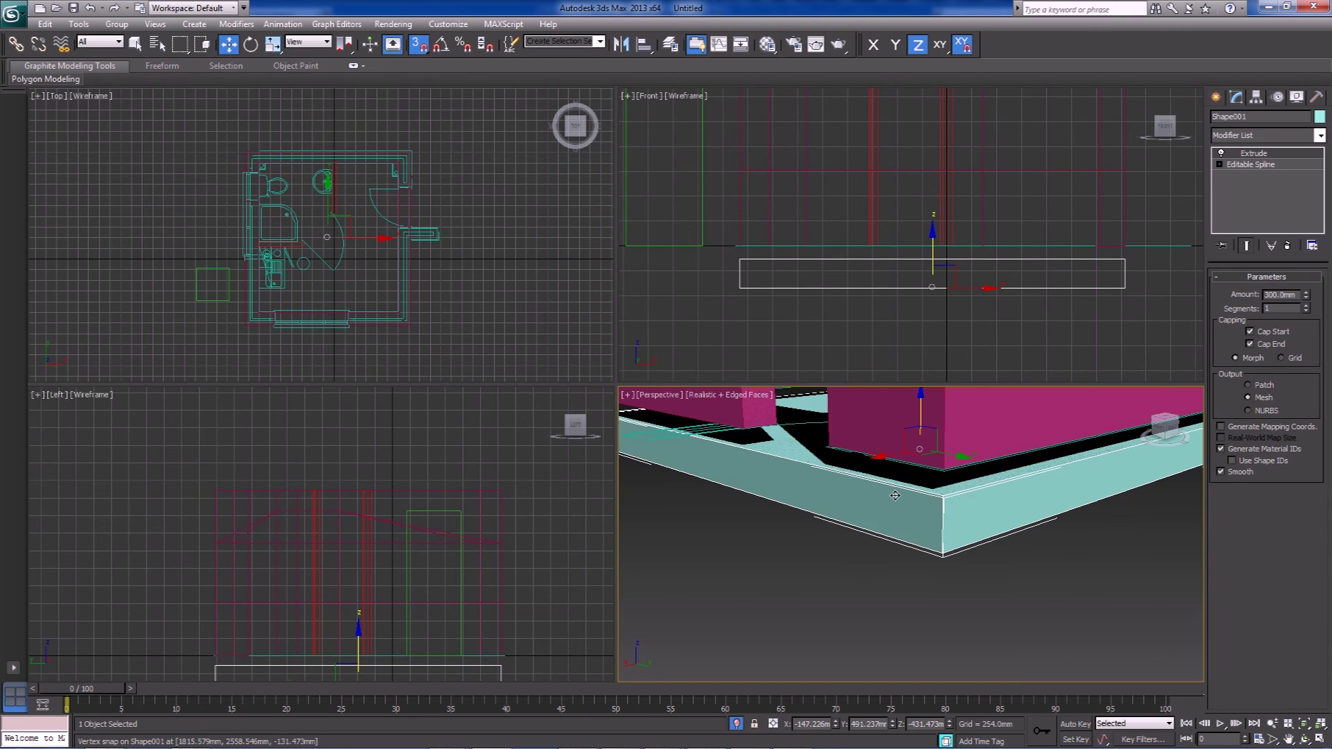
pyautogui.keyDown('alt'); pyautogui.moveTo(895, 496); pyautogui.dragTo(946, 497, button='middle'); pyautogui.keyUp('alt')
pyautogui.moveTo(1091, 529); pyautogui.dragTo(891, 547, button='middle')
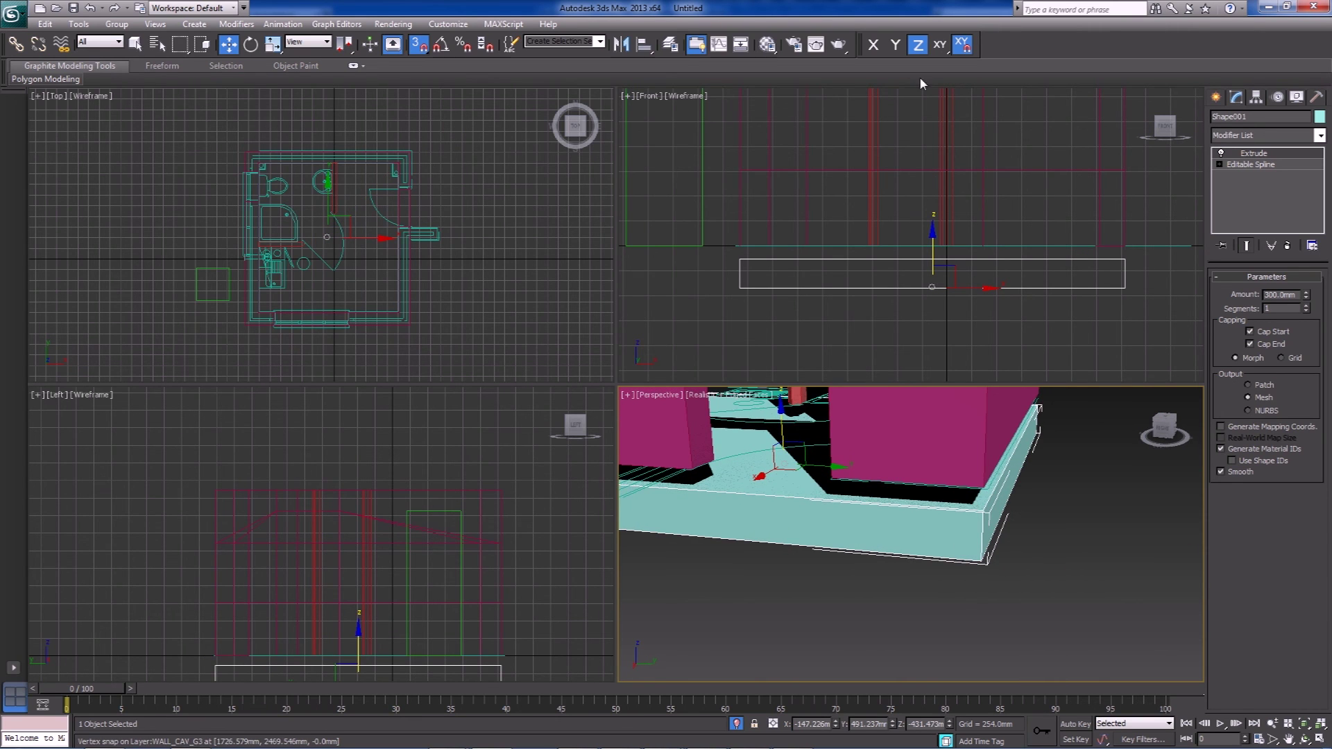
pyautogui.moveTo(986, 511); pyautogui.dragTo(987, 487)
pyautogui.keyDown('alt'); pyautogui.moveTo(962, 557); pyautogui.dragTo(885, 611, button='middle'); pyautogui.keyUp('alt')
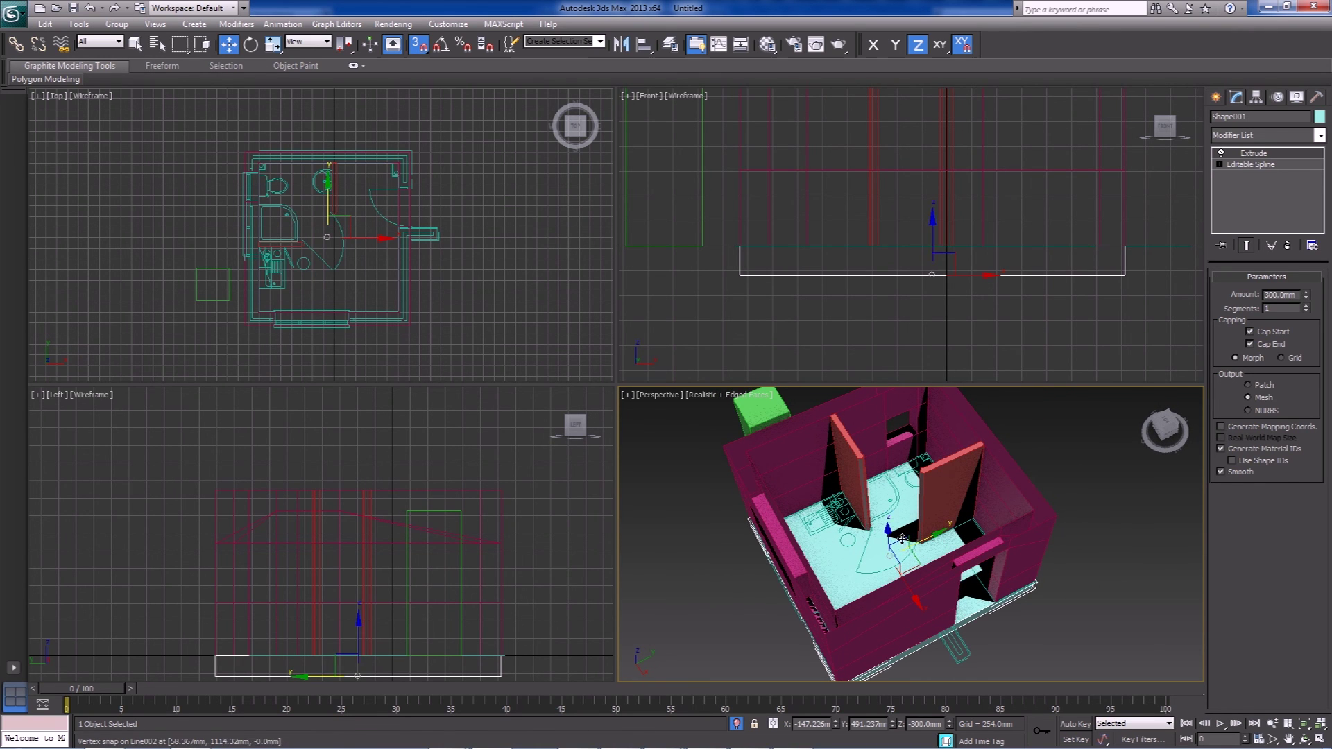
# - Open the layer manager and check what the Plan layer contains by hiding it and showing it again
pyautogui.click(433, 323)
pyautogui.click(339, 262)
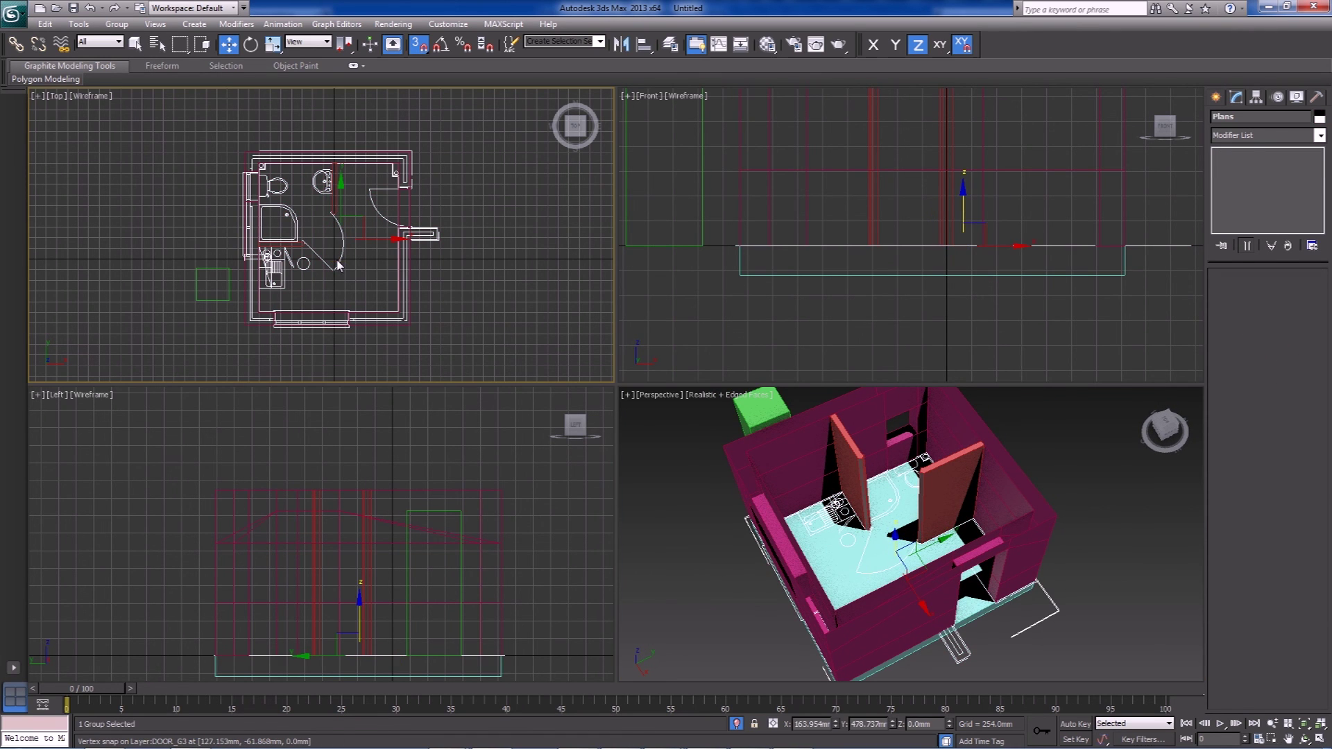
pyautogui.rightClick(338, 258)
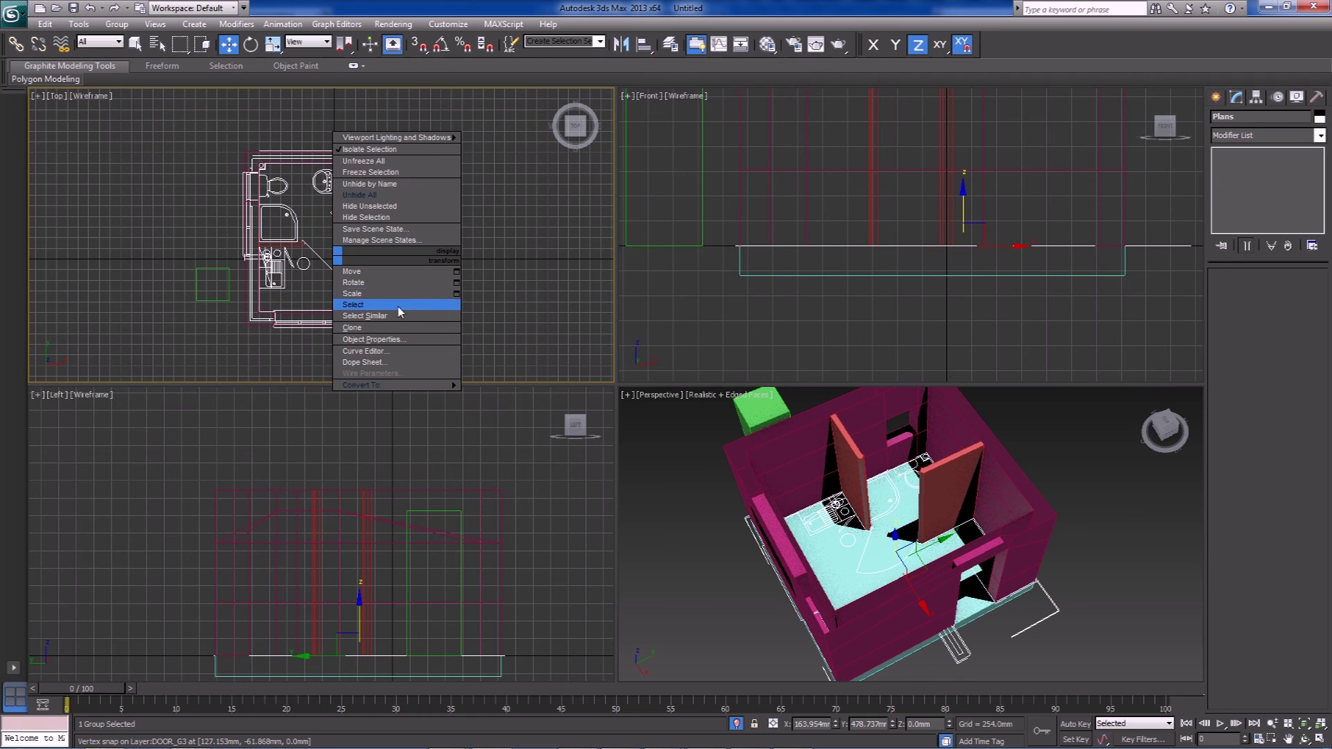
pyautogui.click(671, 46)
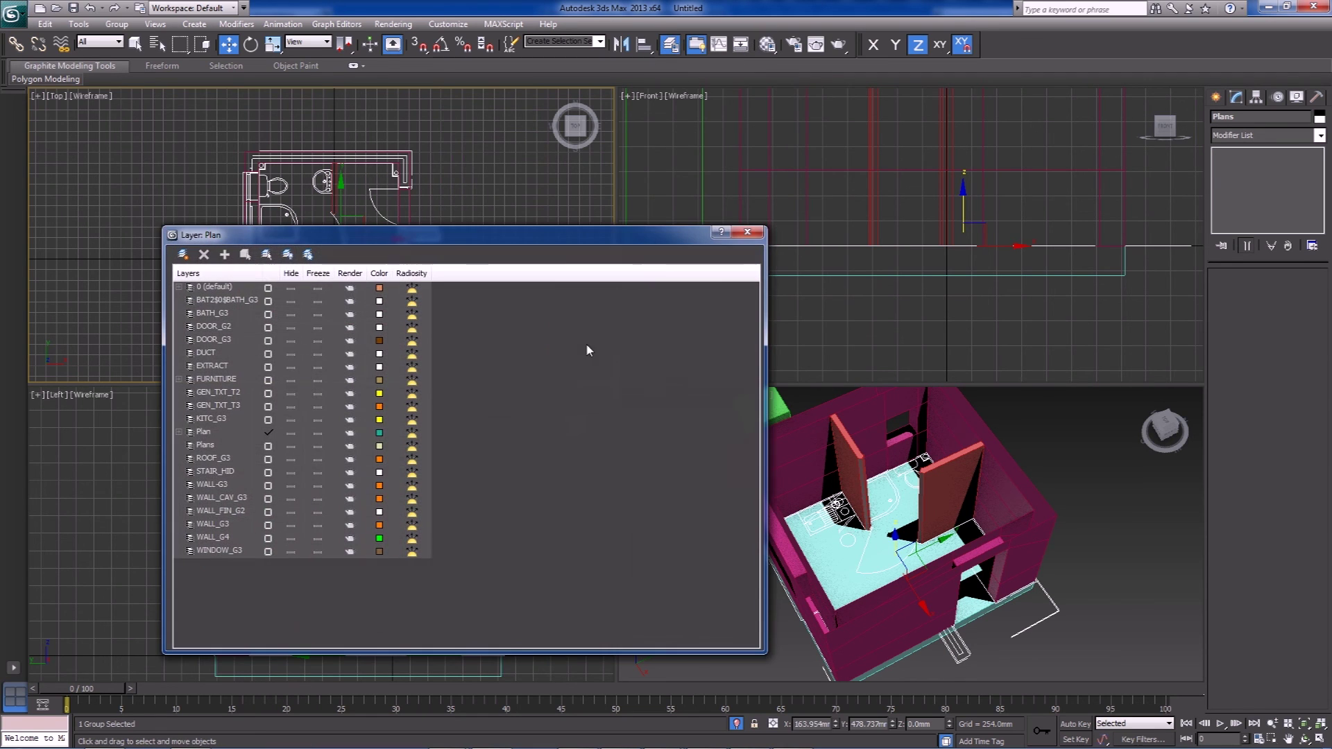
pyautogui.click(234, 436)
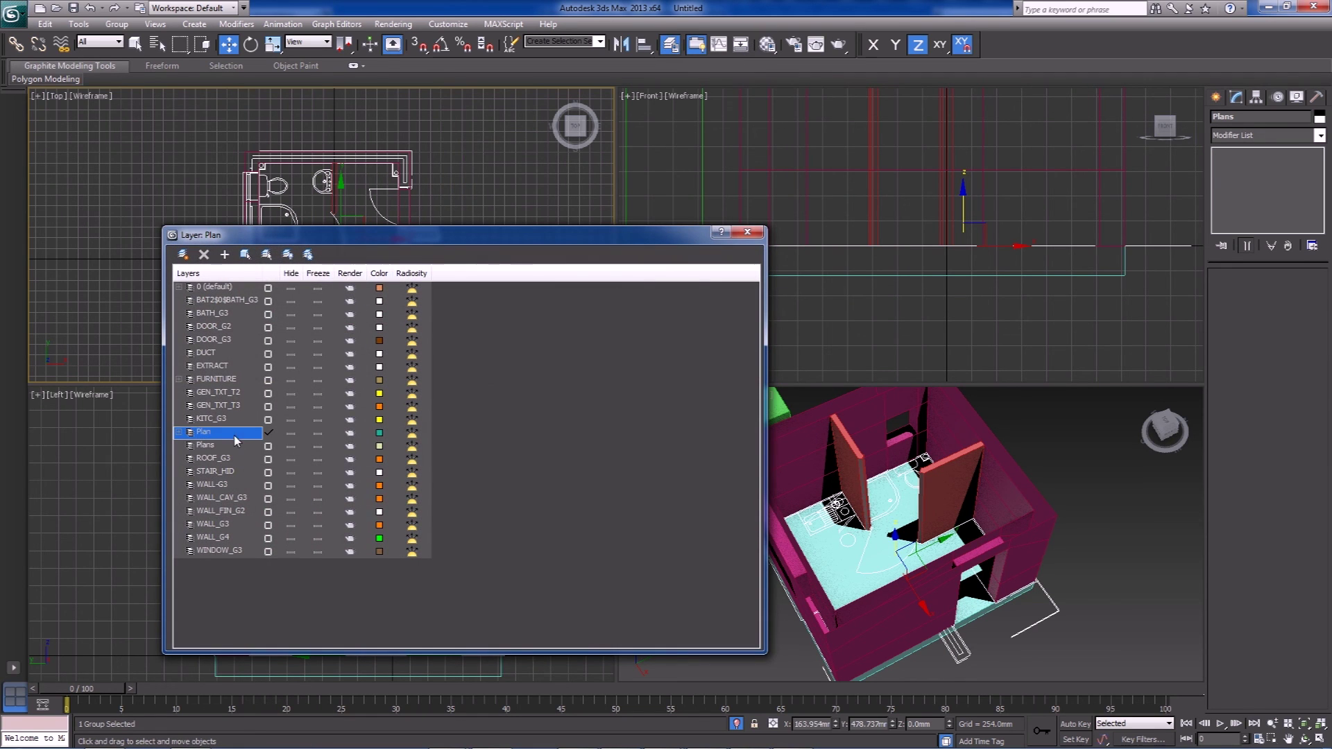
pyautogui.click(291, 433)
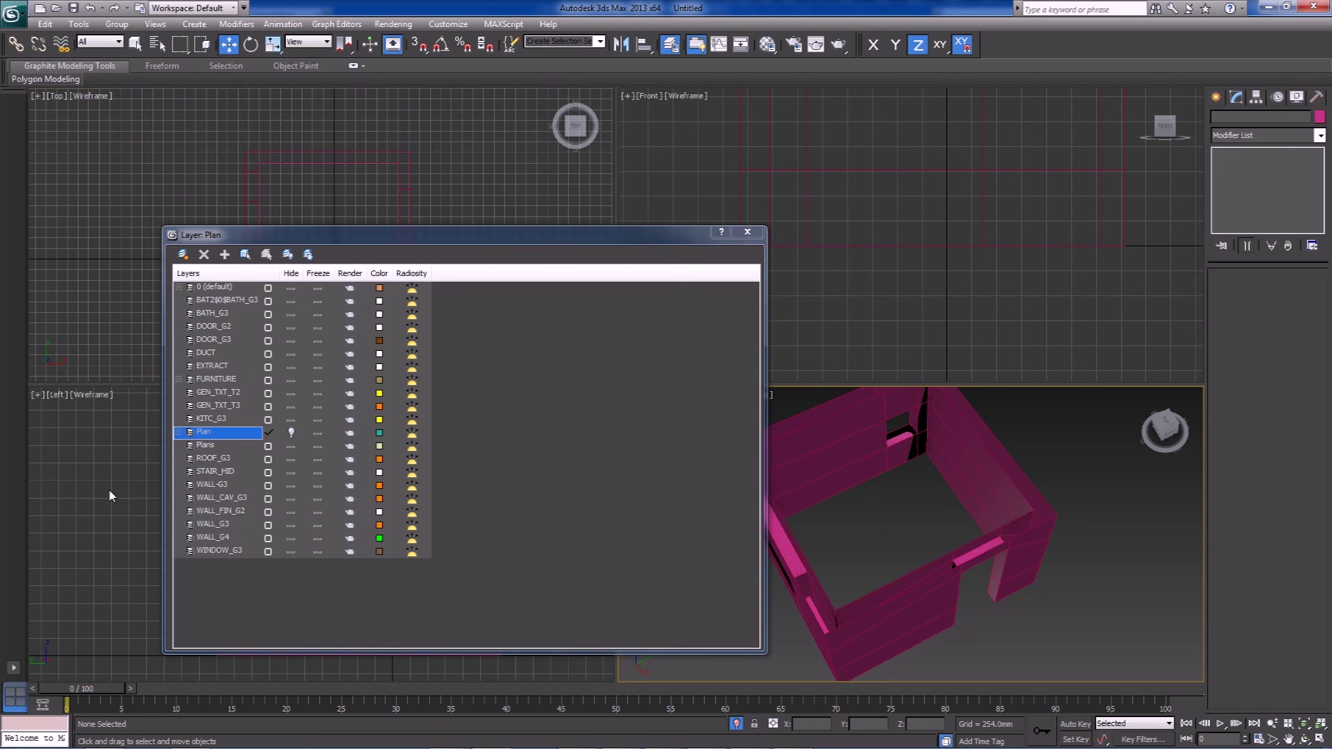
pyautogui.click(291, 432)
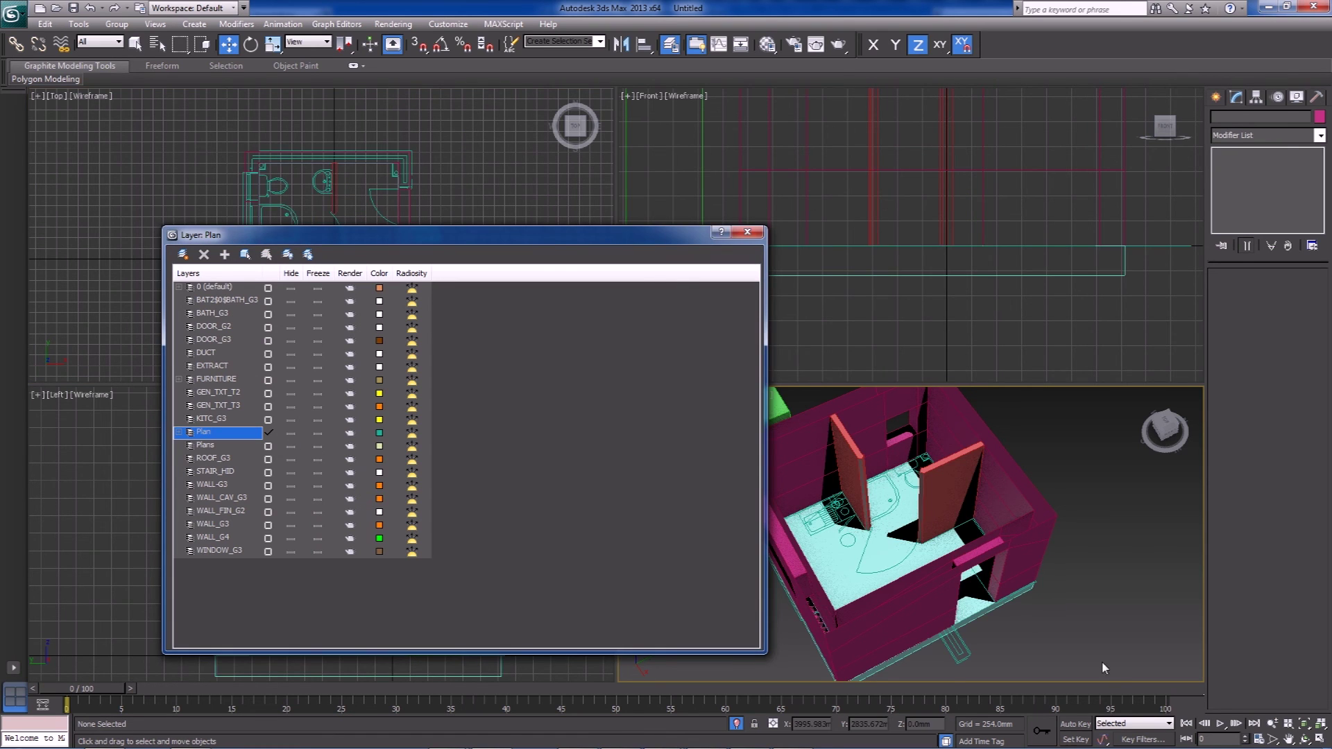
# - Add the floor slab to layer 0 (default), taking it off the Plan layer
pyautogui.click(964, 602)
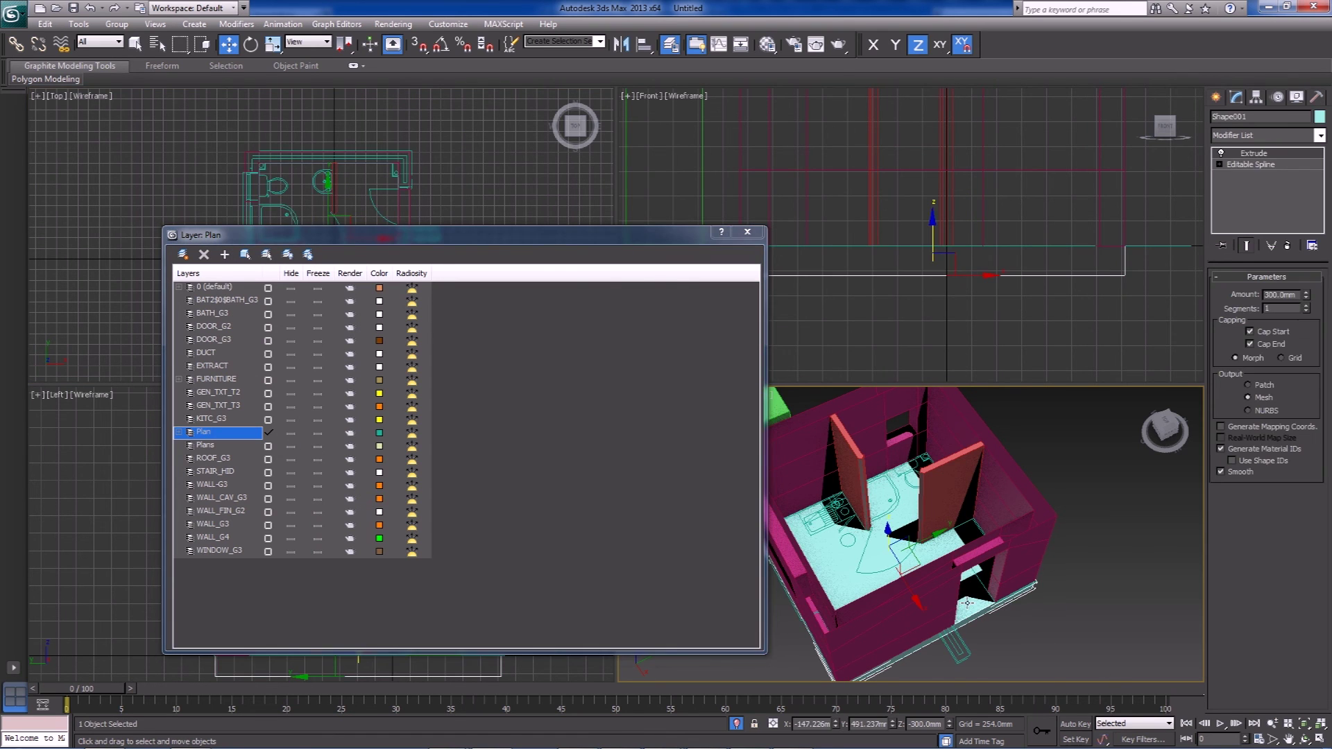
pyautogui.click(223, 288)
pyautogui.rightClick(224, 287)
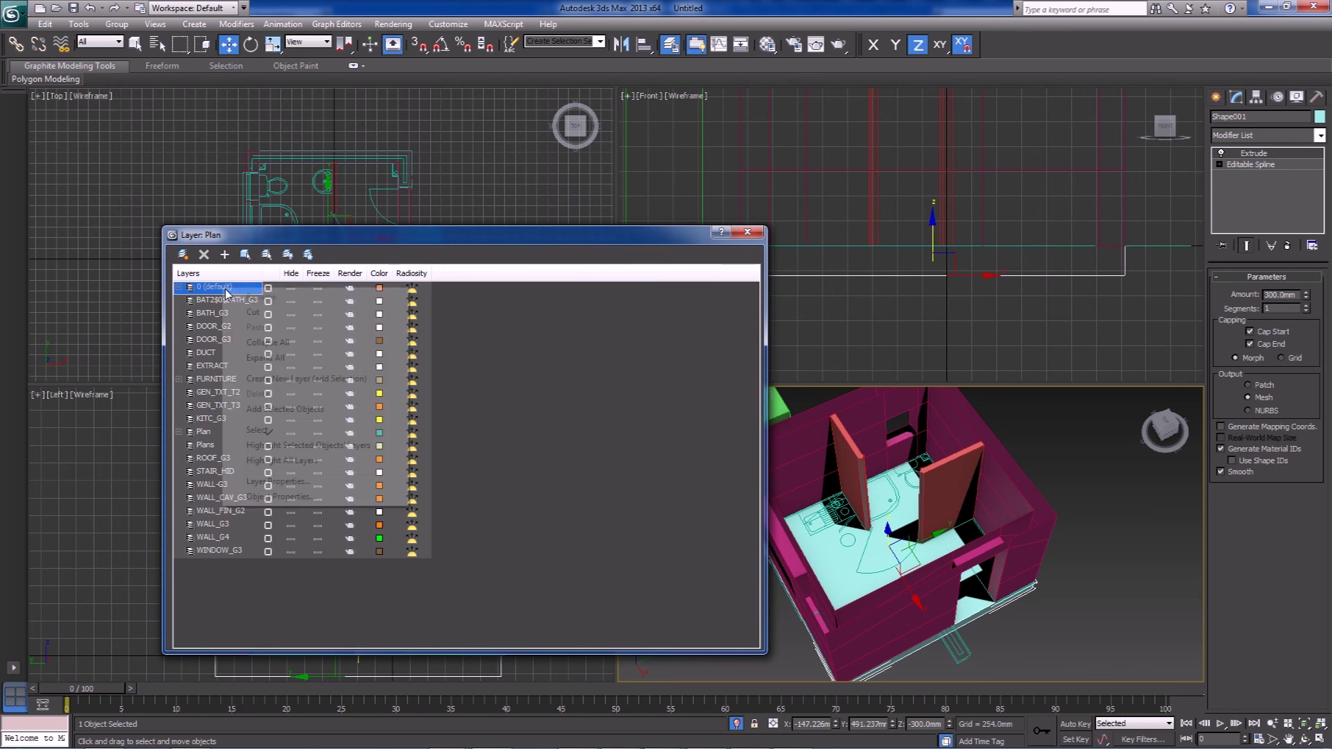
pyautogui.click(285, 409)
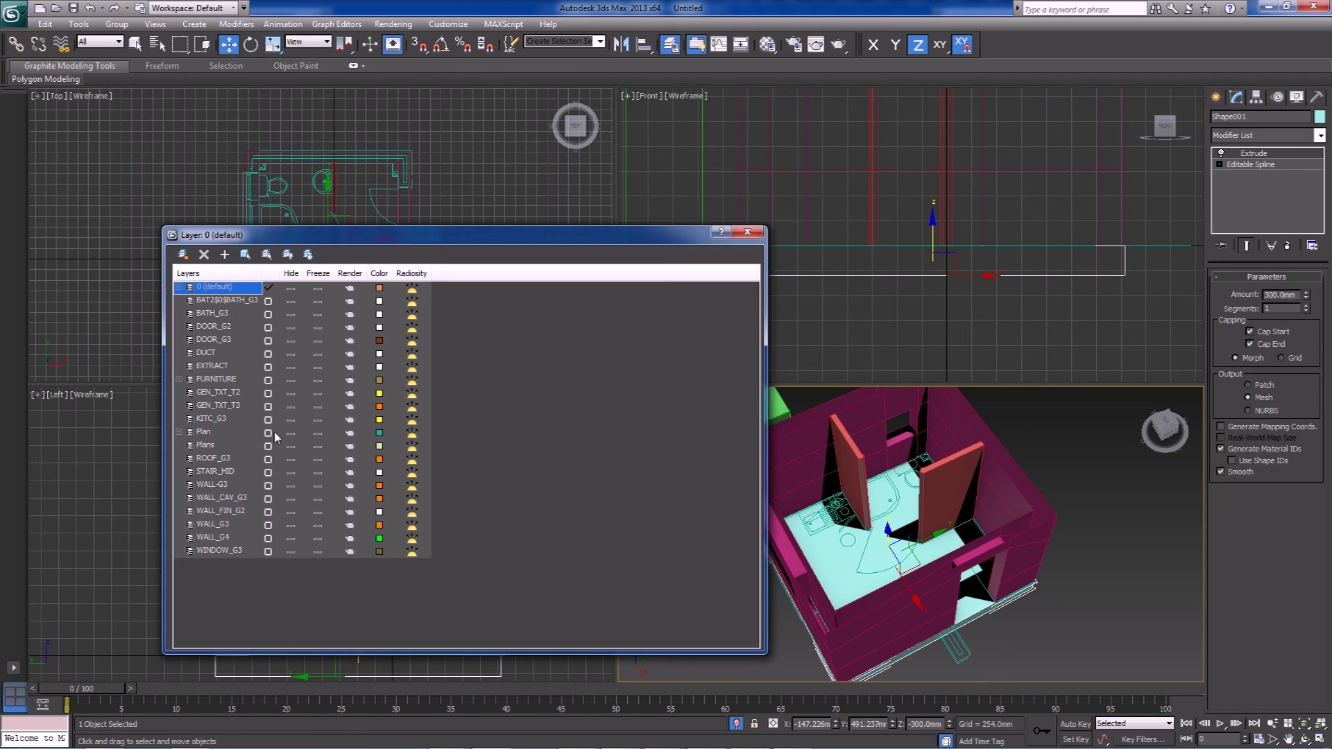
pyautogui.click(292, 433)
pyautogui.click(292, 433)
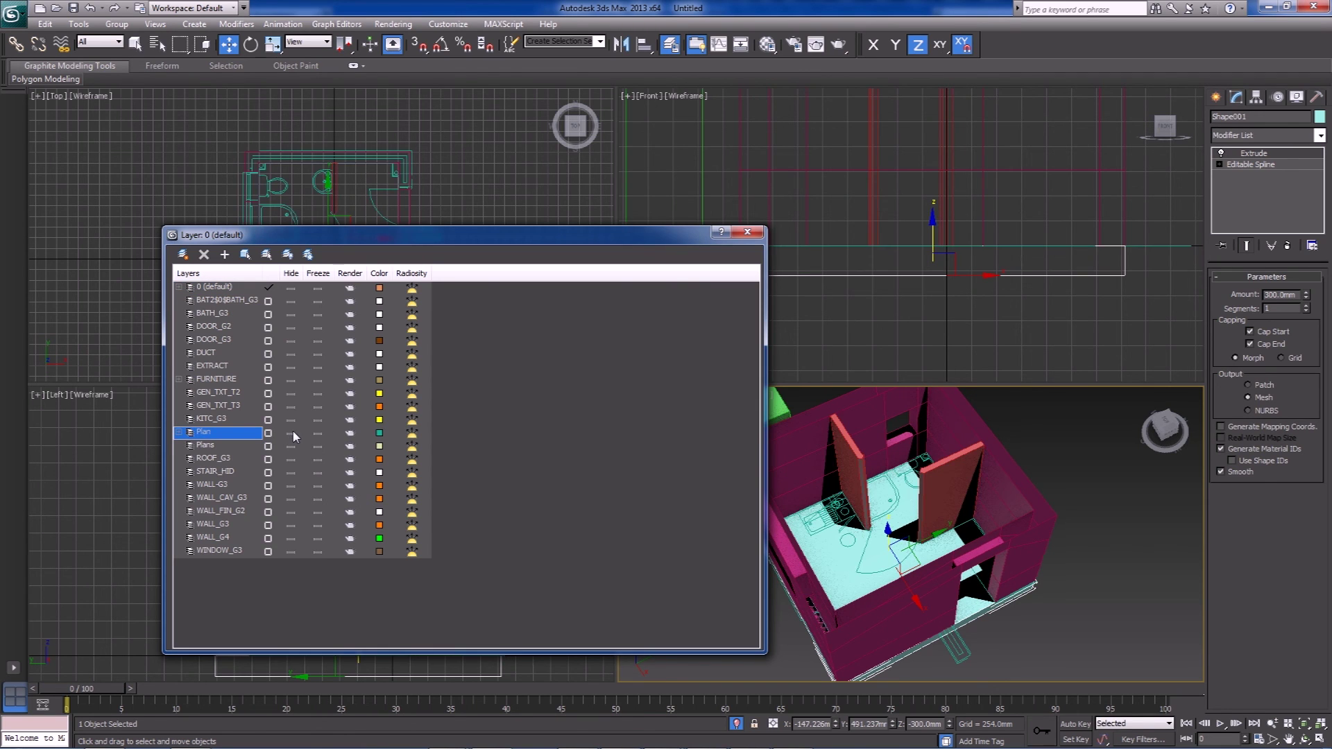
# - Add the interior partitions to layer 0 (default), hide the Plan layer and close the layer manager
pyautogui.click(834, 457)
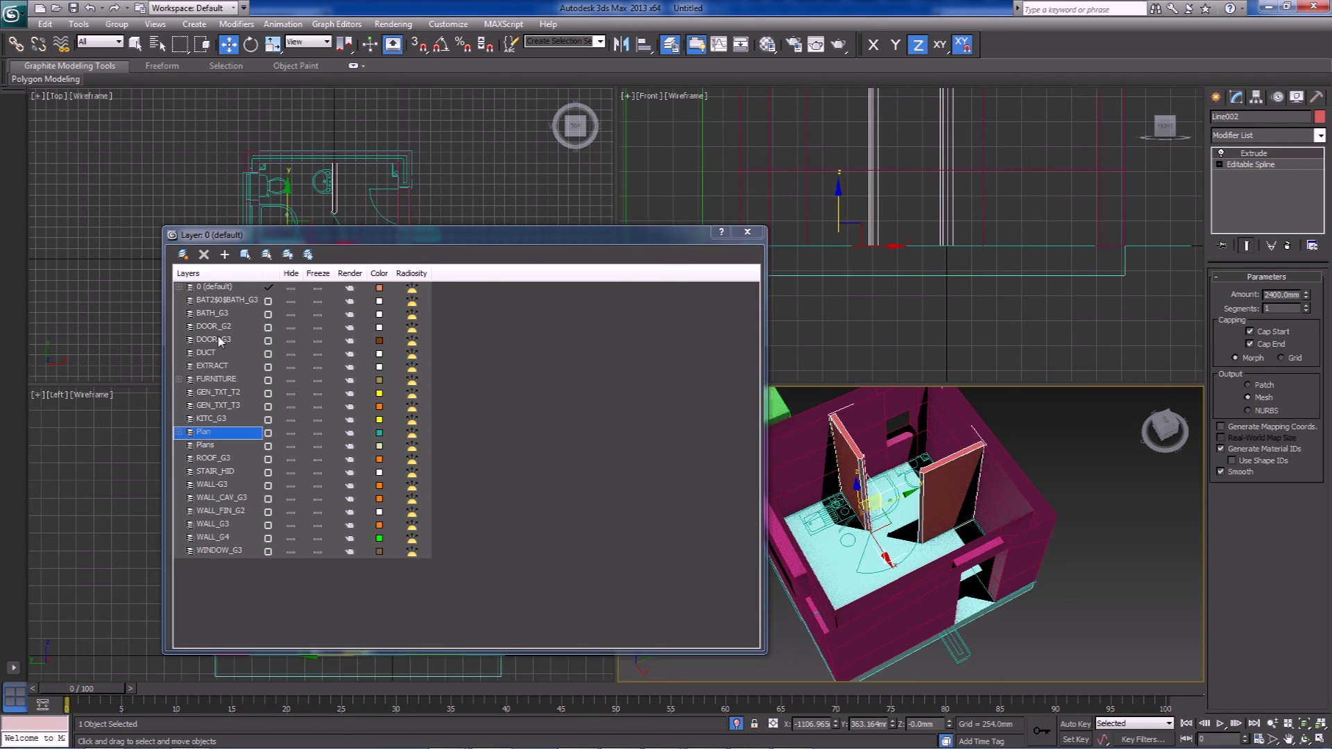
pyautogui.rightClick(225, 287)
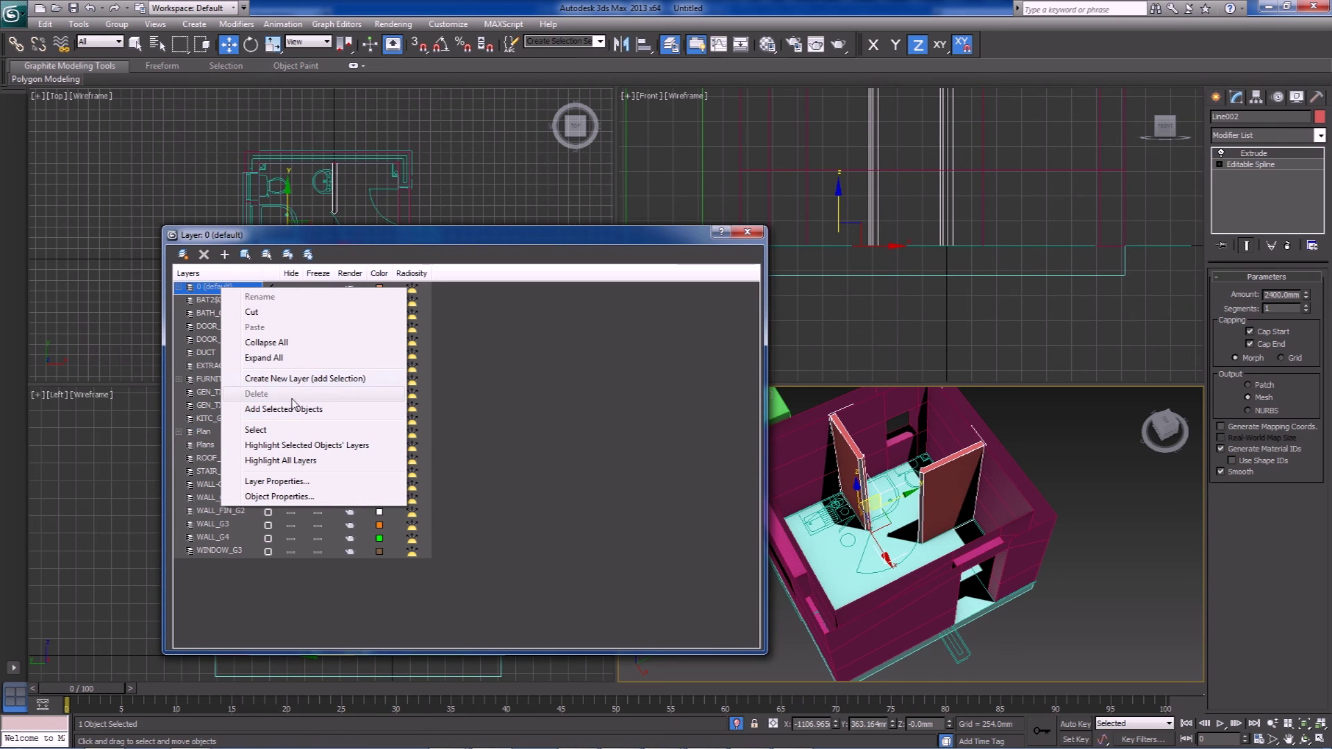
pyautogui.click(291, 409)
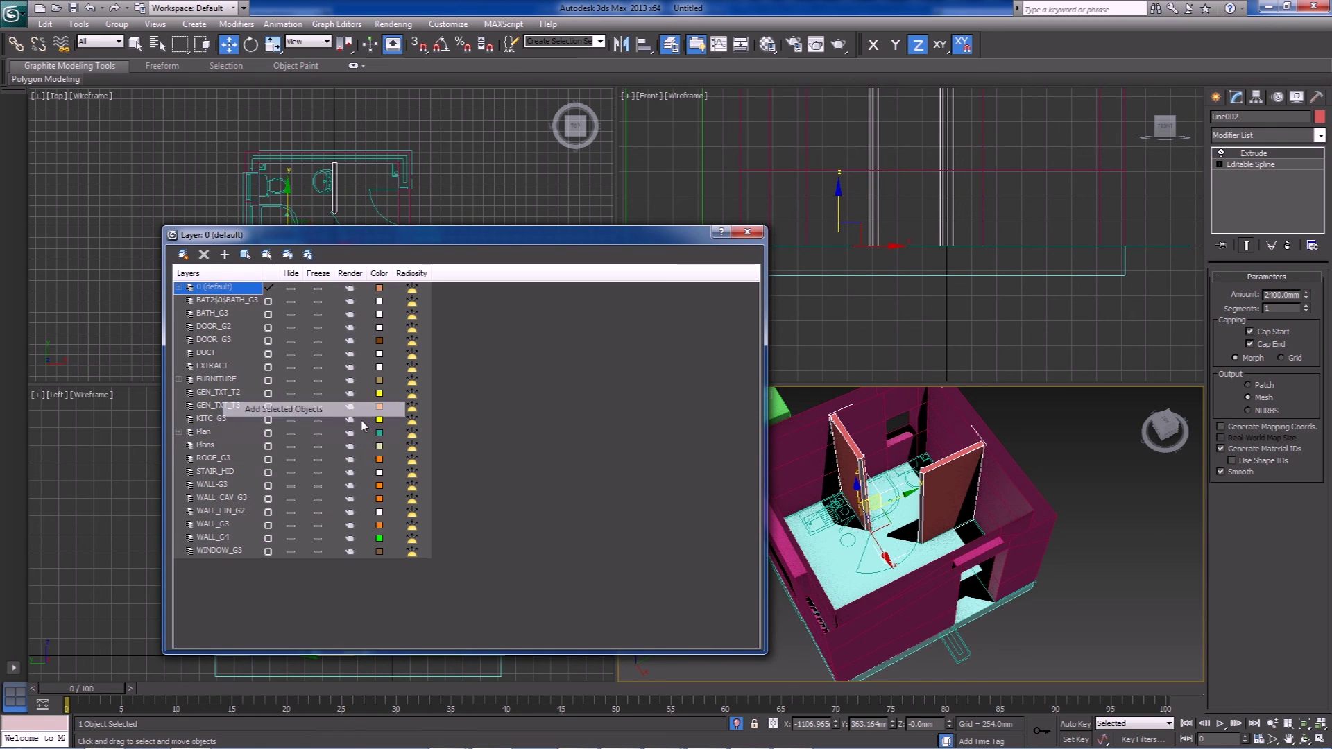
pyautogui.click(290, 434)
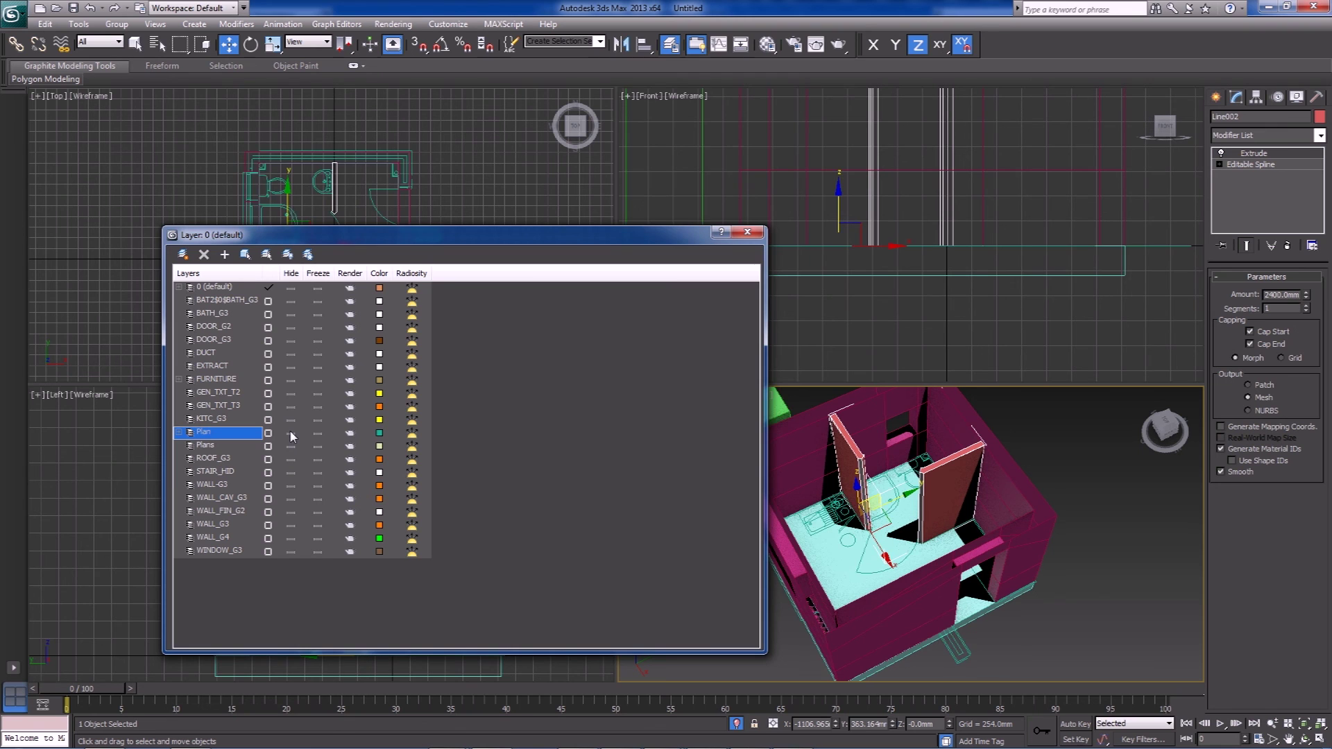
pyautogui.click(290, 434)
pyautogui.click(1142, 575)
pyautogui.moveTo(952, 630); pyautogui.dragTo(1025, 631, button='middle')
pyautogui.moveTo(1025, 631)
pyautogui.keyDown('alt'); pyautogui.mouseDown(button='middle')
pyautogui.moveTo(1052, 607)
pyautogui.moveTo(996, 631)
pyautogui.moveTo(1037, 619)
pyautogui.mouseUp(button='middle'); pyautogui.keyUp('alt')
pyautogui.click(747, 232)
pyautogui.keyDown('alt'); pyautogui.moveTo(833, 597); pyautogui.dragTo(957, 594, button='middle'); pyautogui.keyUp('alt')
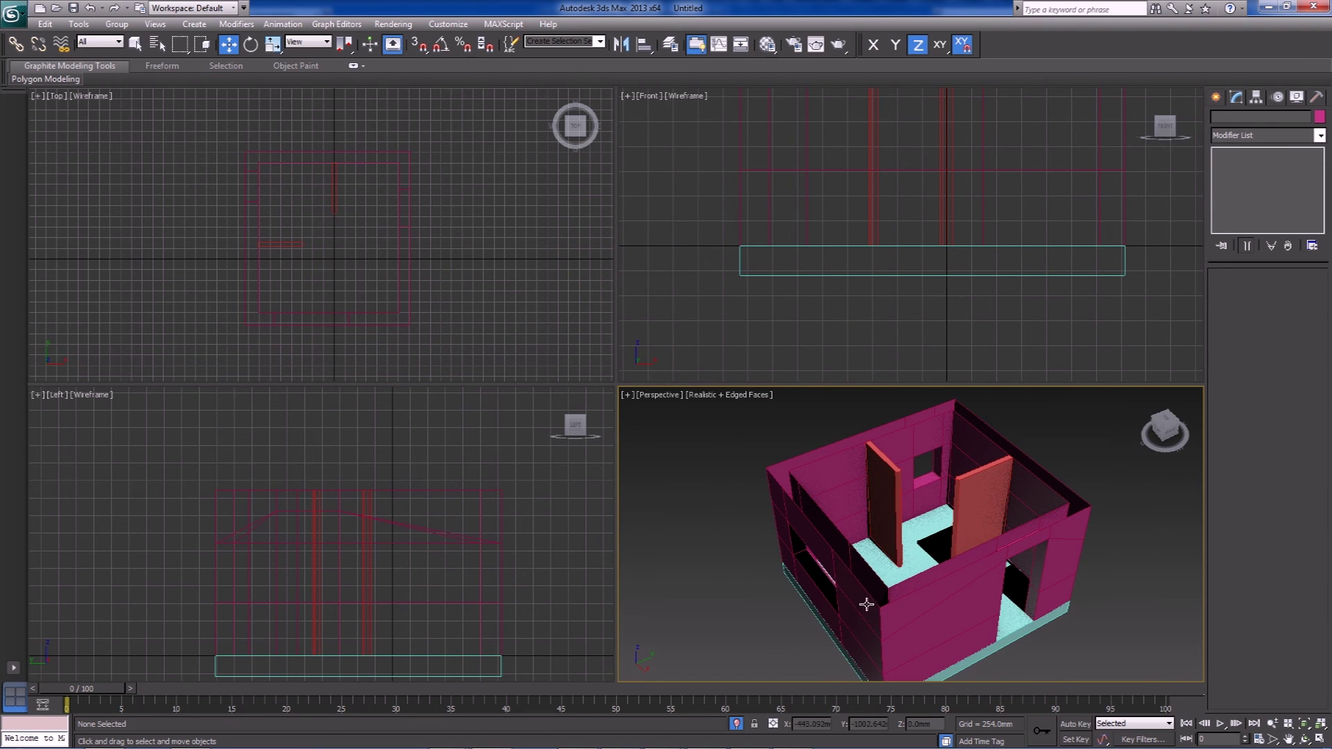
pyautogui.keyDown('alt'); pyautogui.moveTo(942, 443); pyautogui.dragTo(953, 552, button='middle'); pyautogui.keyUp('alt')
pyautogui.keyDown('alt'); pyautogui.moveTo(922, 623); pyautogui.dragTo(960, 586, button='middle'); pyautogui.keyUp('alt')
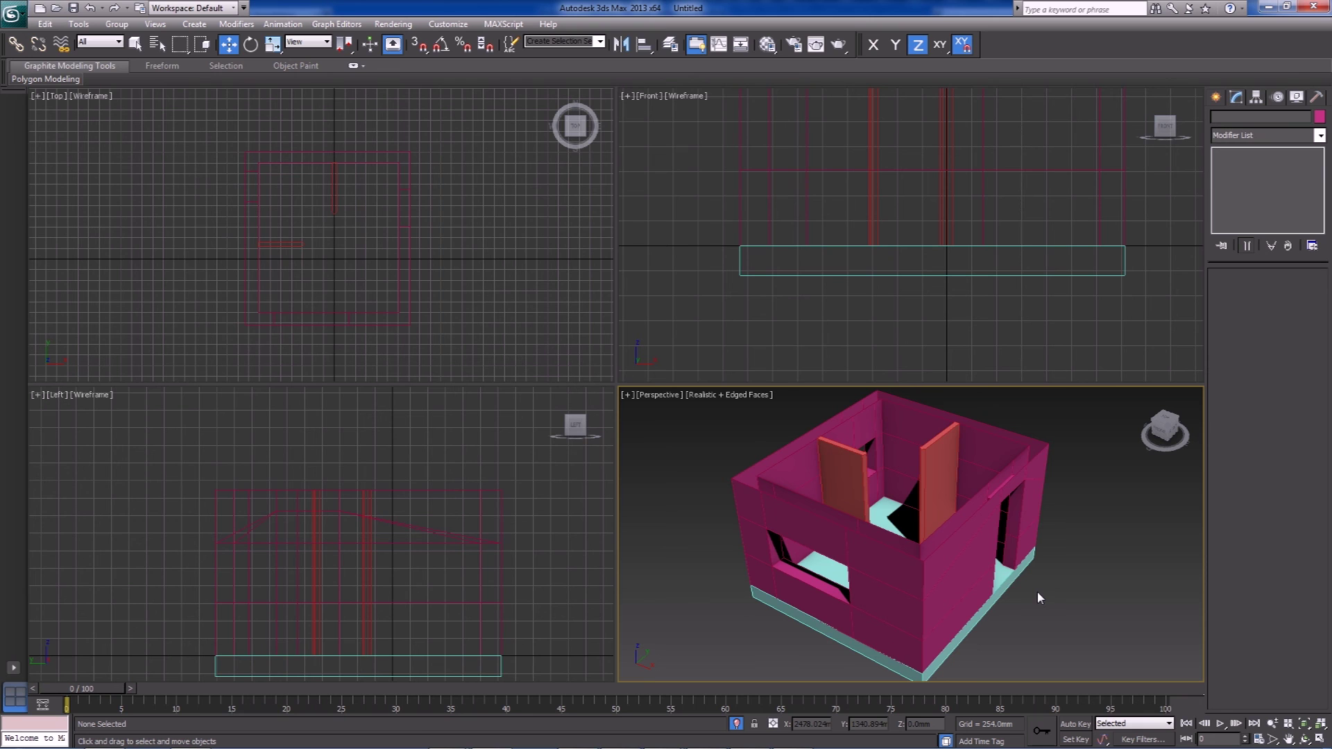
pyautogui.moveTo(985, 587); pyautogui.dragTo(976, 585, button='middle')
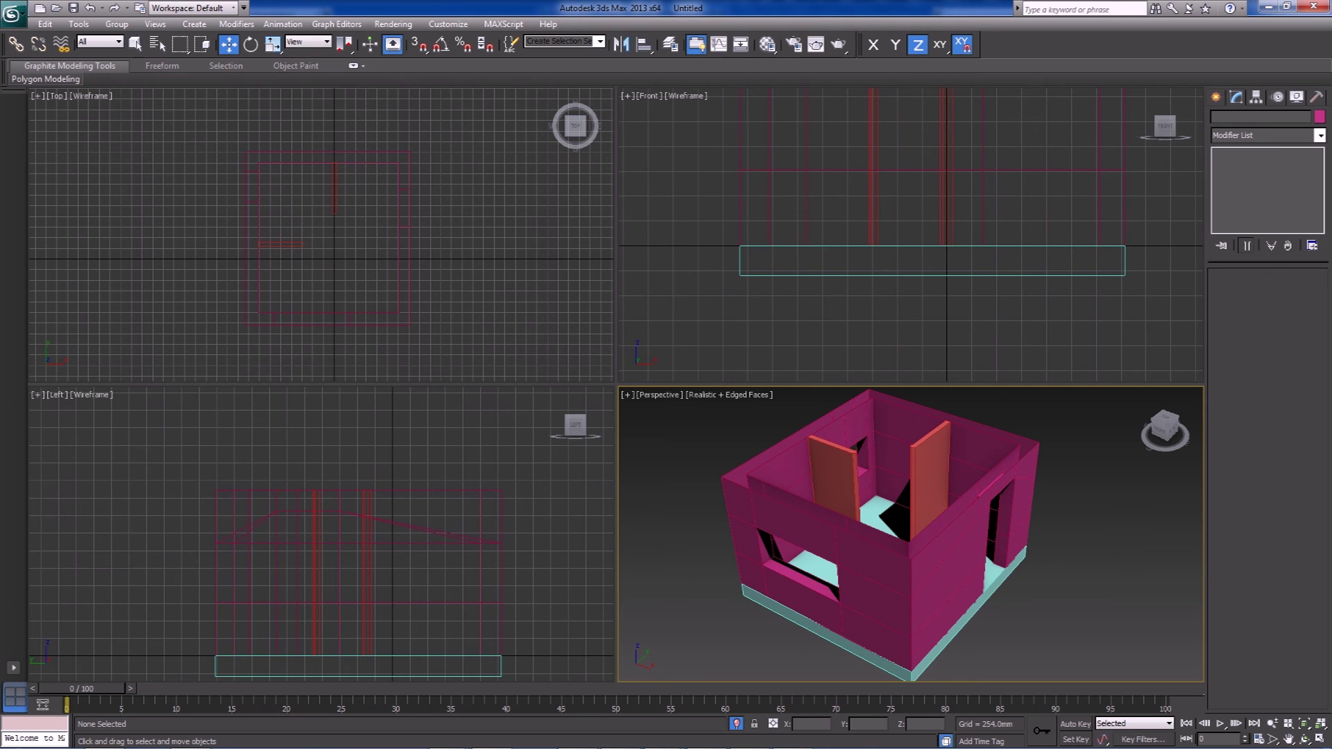
# - Inspect the finished room model in the perspective view from above, inside and outside, checking the walls, partitions, openings and floor slab
pyautogui.keyDown('alt'); pyautogui.moveTo(931, 548); pyautogui.dragTo(700, 553, button='middle'); pyautogui.keyUp('alt')
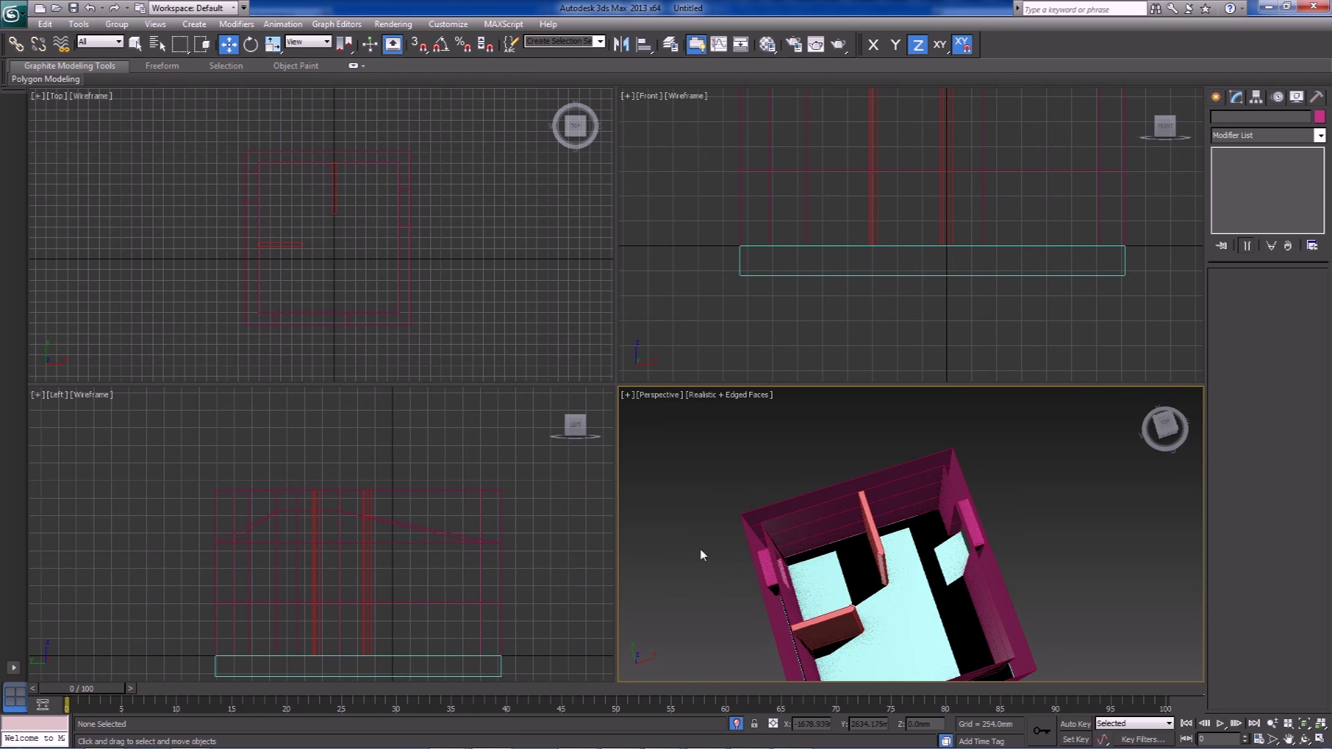
pyautogui.scroll(3, 925, 534)
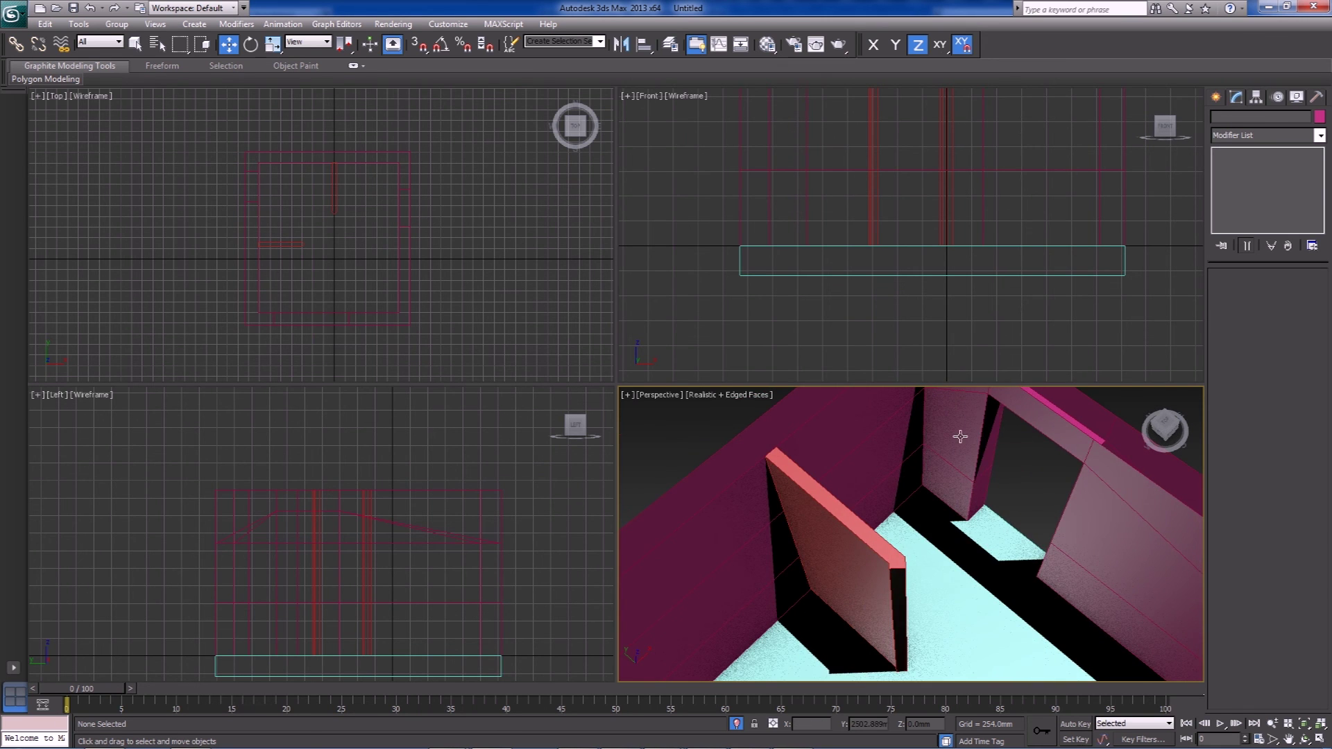
pyautogui.keyDown('alt'); pyautogui.moveTo(955, 536); pyautogui.dragTo(895, 558, button='middle'); pyautogui.keyUp('alt')
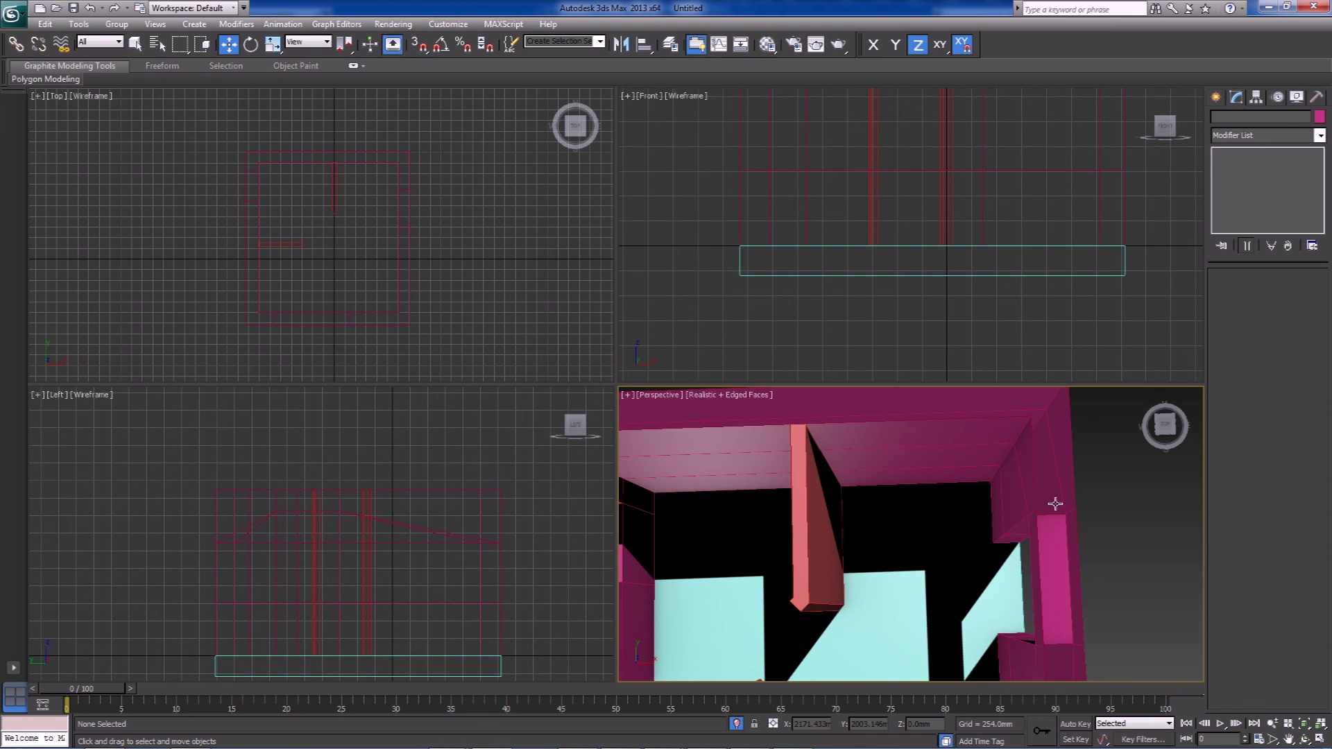
pyautogui.keyDown('alt'); pyautogui.moveTo(895, 544); pyautogui.dragTo(951, 596, button='middle'); pyautogui.keyUp('alt')
pyautogui.scroll(-3, 1017, 571)
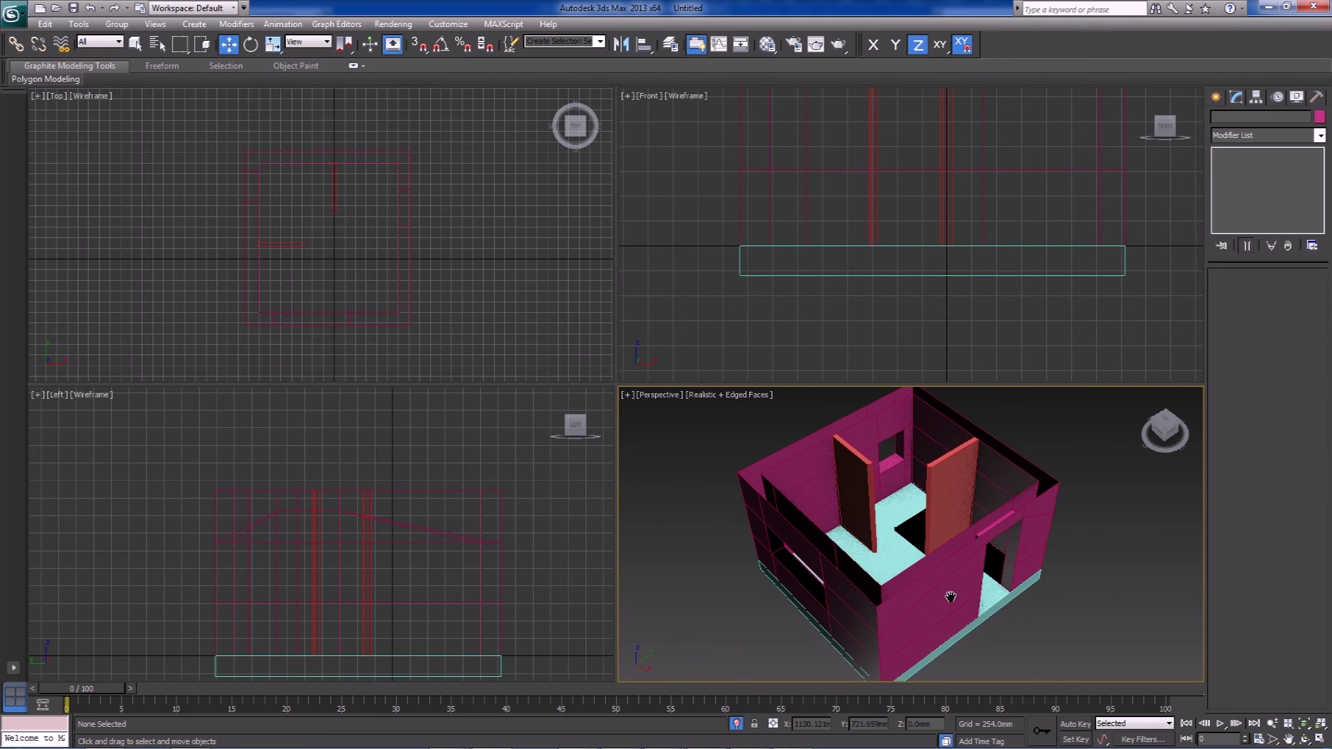
pyautogui.moveTo(963, 669); pyautogui.dragTo(944, 652, button='middle')
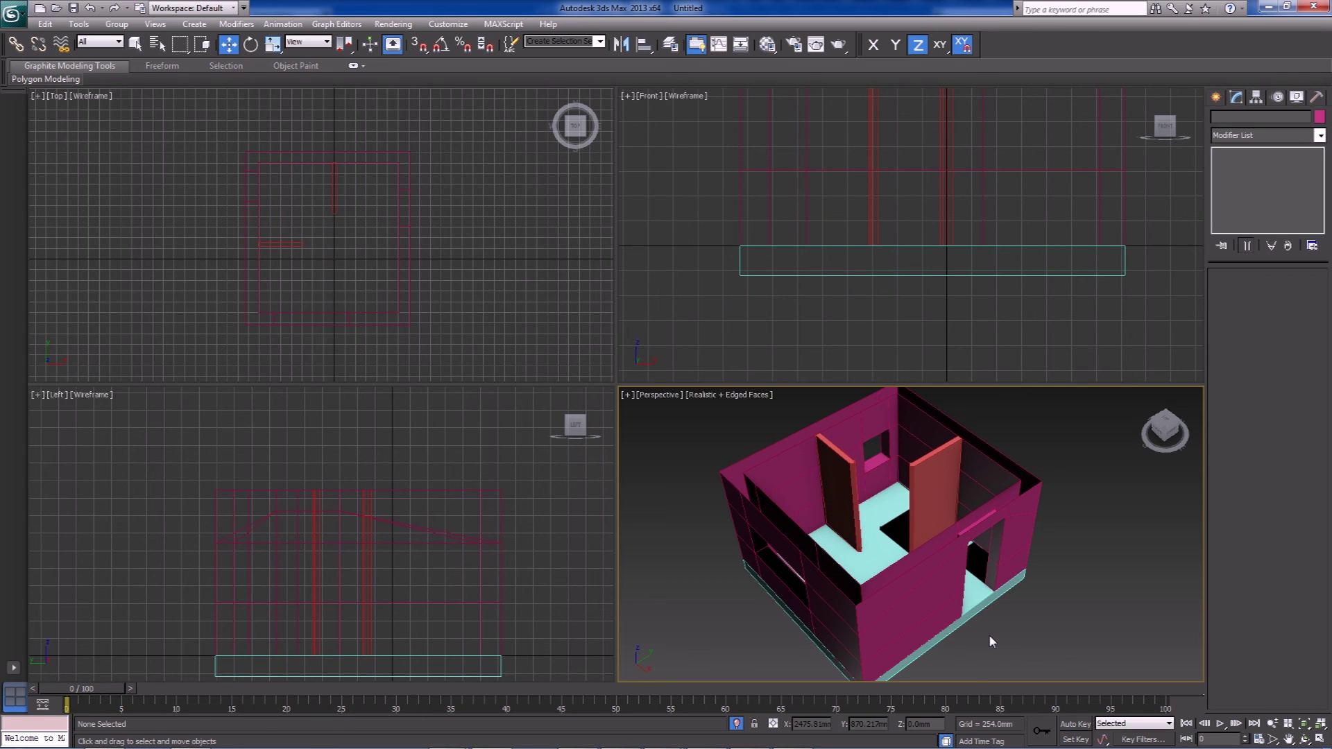
pyautogui.moveTo(981, 636); pyautogui.dragTo(1008, 636, button='middle')
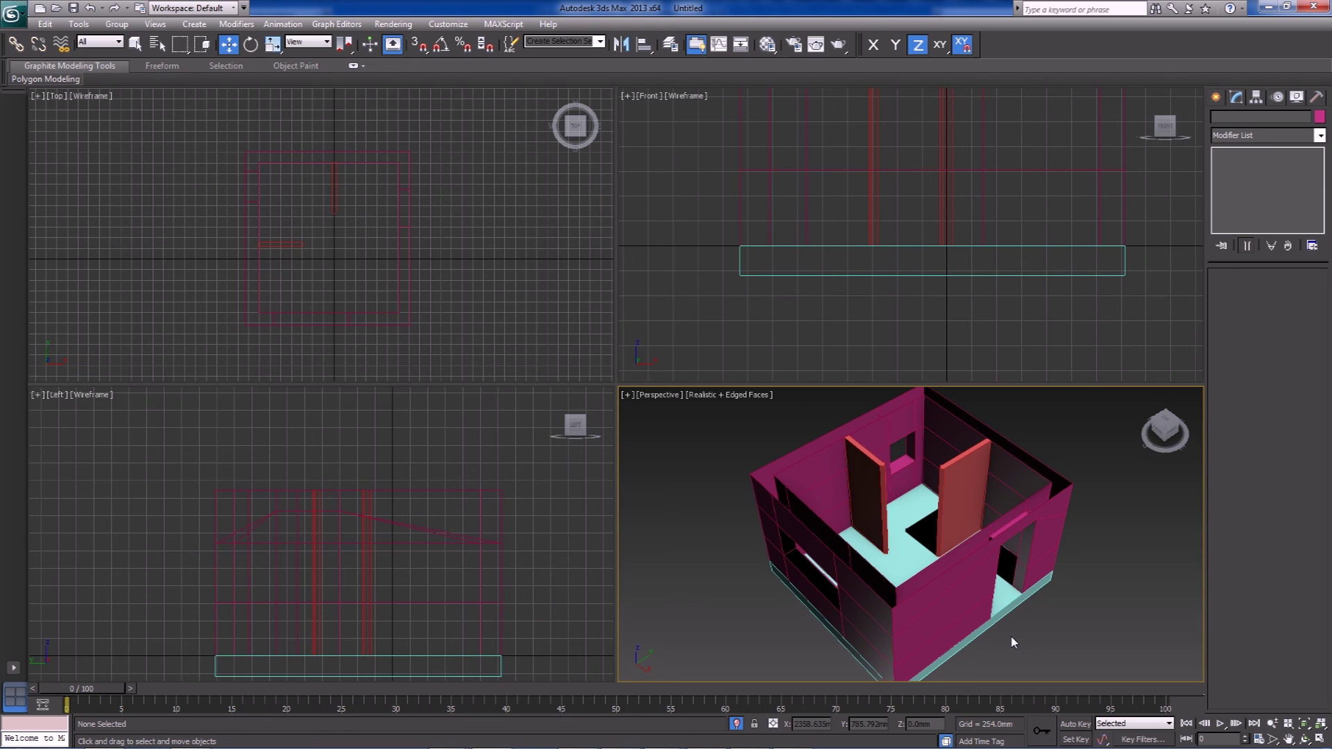
pyautogui.keyDown('alt'); pyautogui.moveTo(1001, 616); pyautogui.dragTo(1023, 637, button='middle'); pyautogui.keyUp('alt')
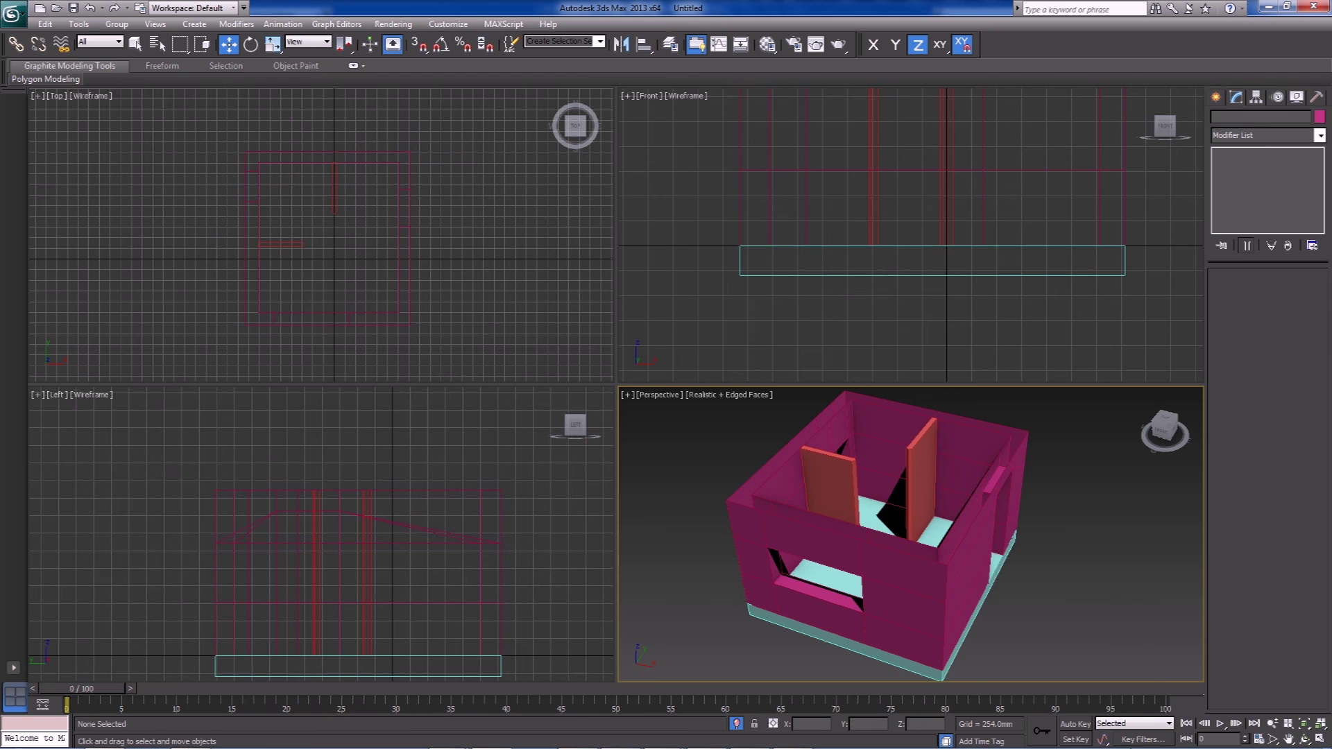
pyautogui.moveTo(1135, 732)
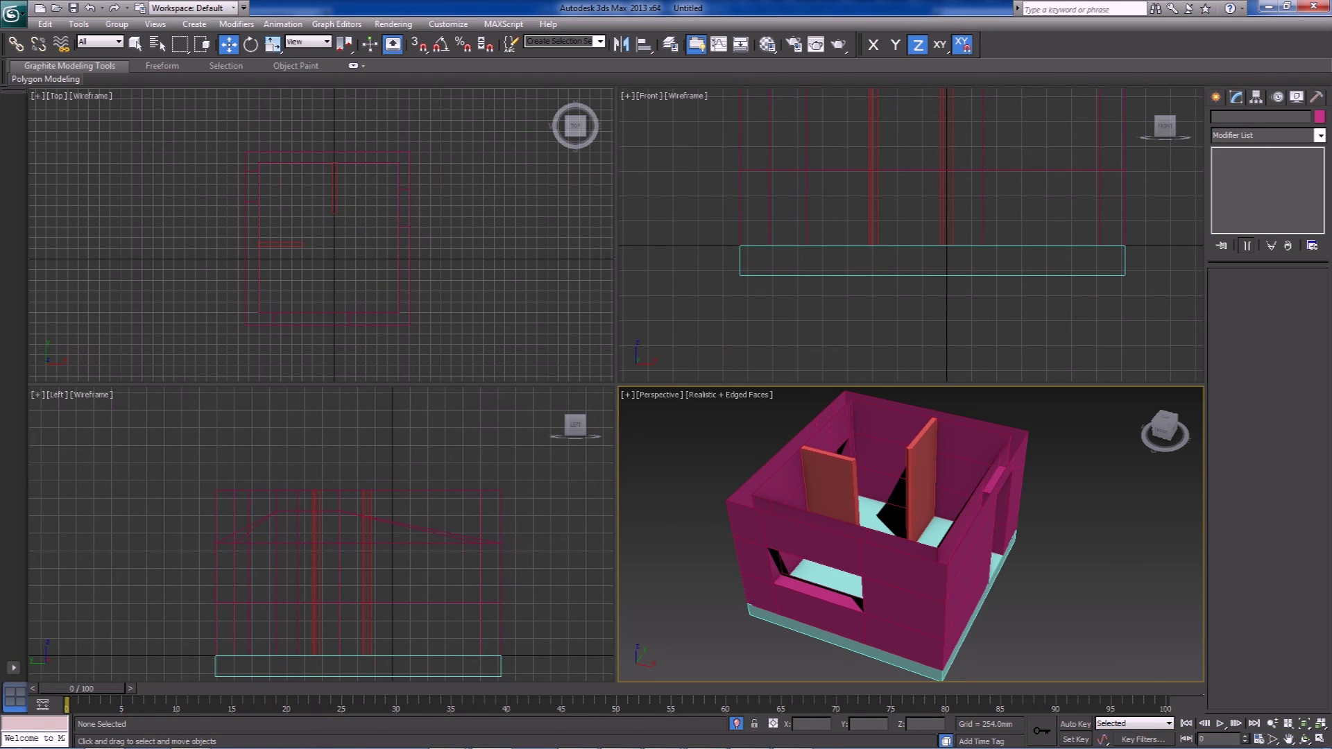